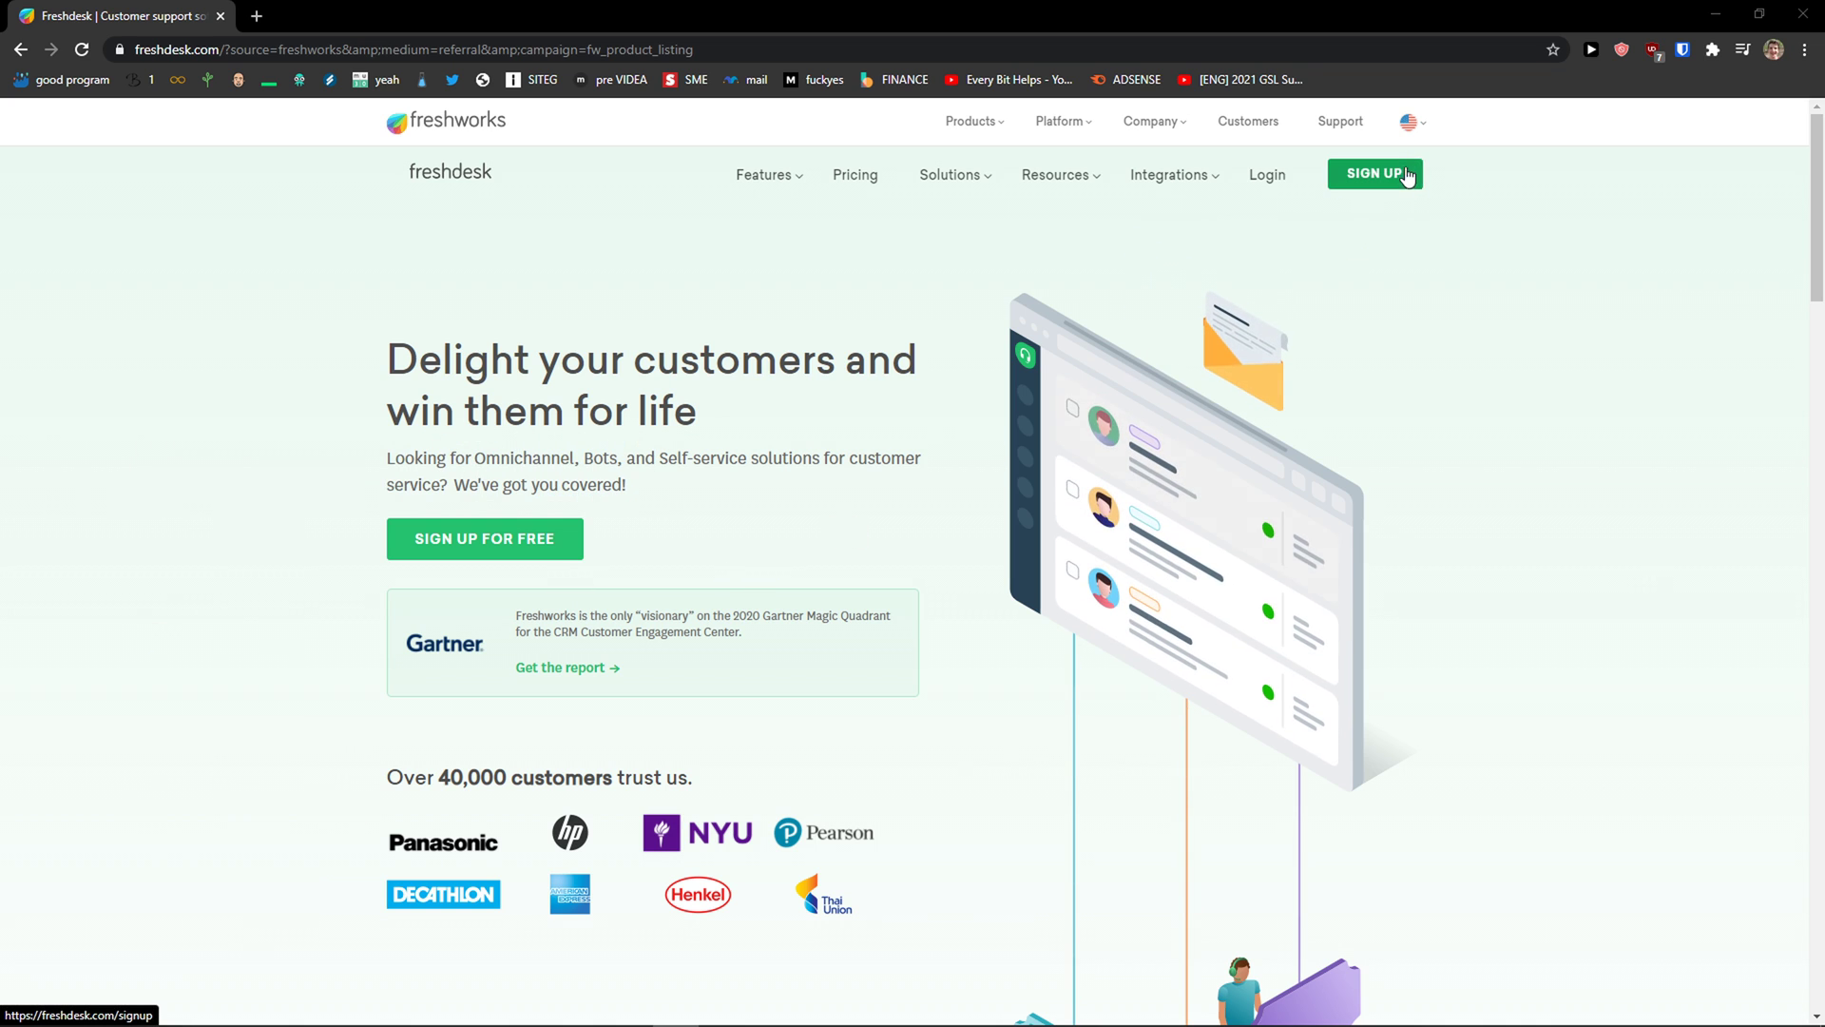
# Step: Go to the Pricing page, scroll through the plan cards, and start the Garden plan's free trial
pyautogui.click(851, 175)
pyautogui.scroll(-2, 815, 451)
pyautogui.scroll(-1, 815, 450)
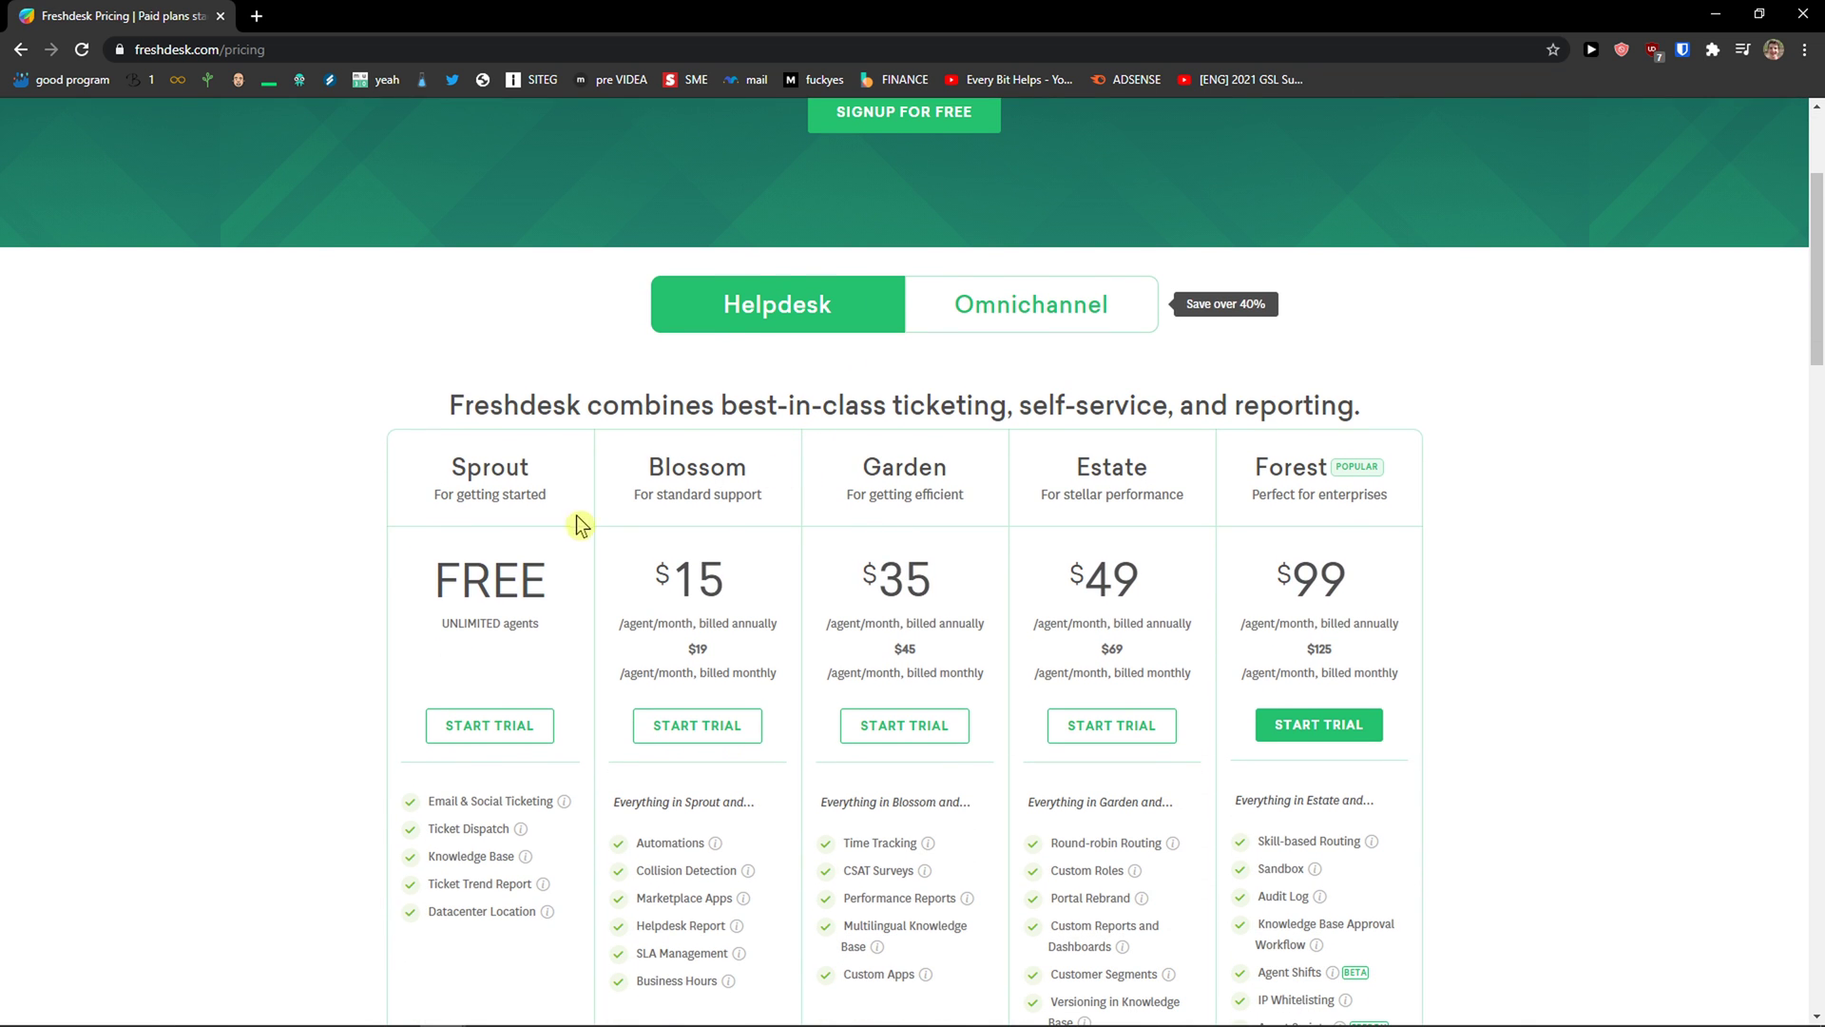
pyautogui.scroll(-1, 834, 621)
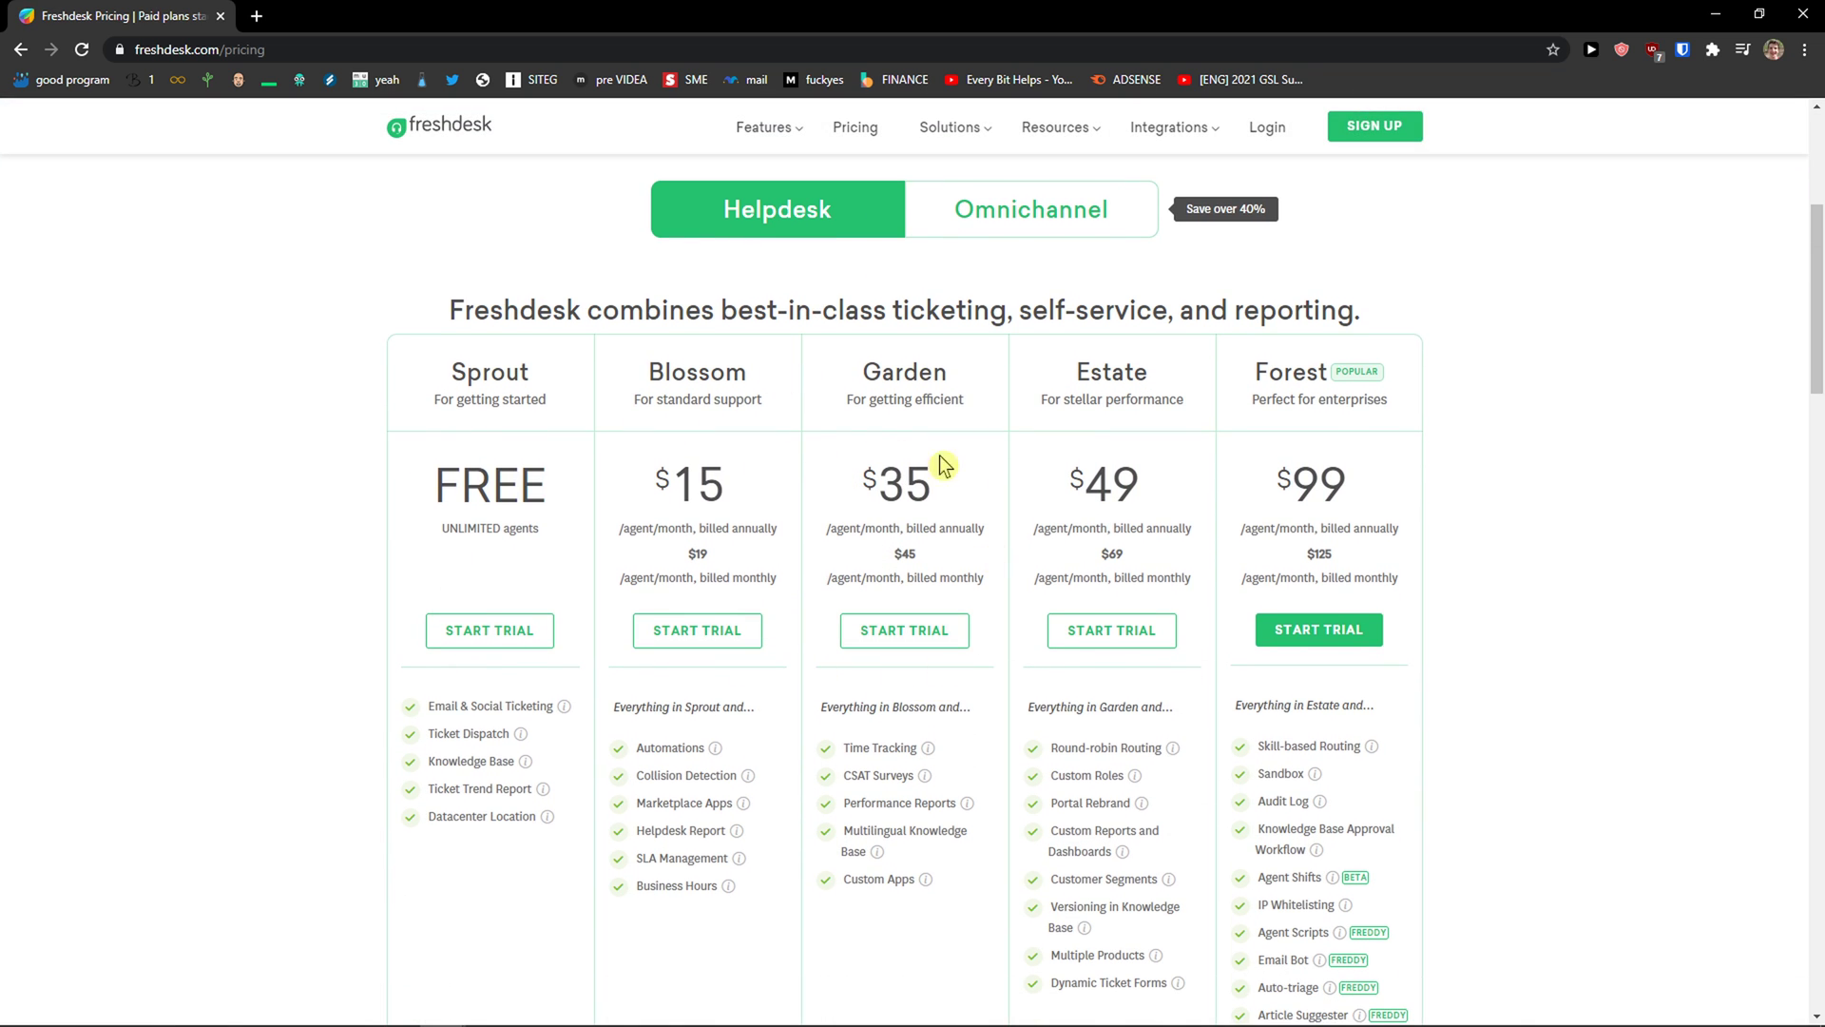
pyautogui.scroll(1, 964, 480)
pyautogui.click(904, 725)
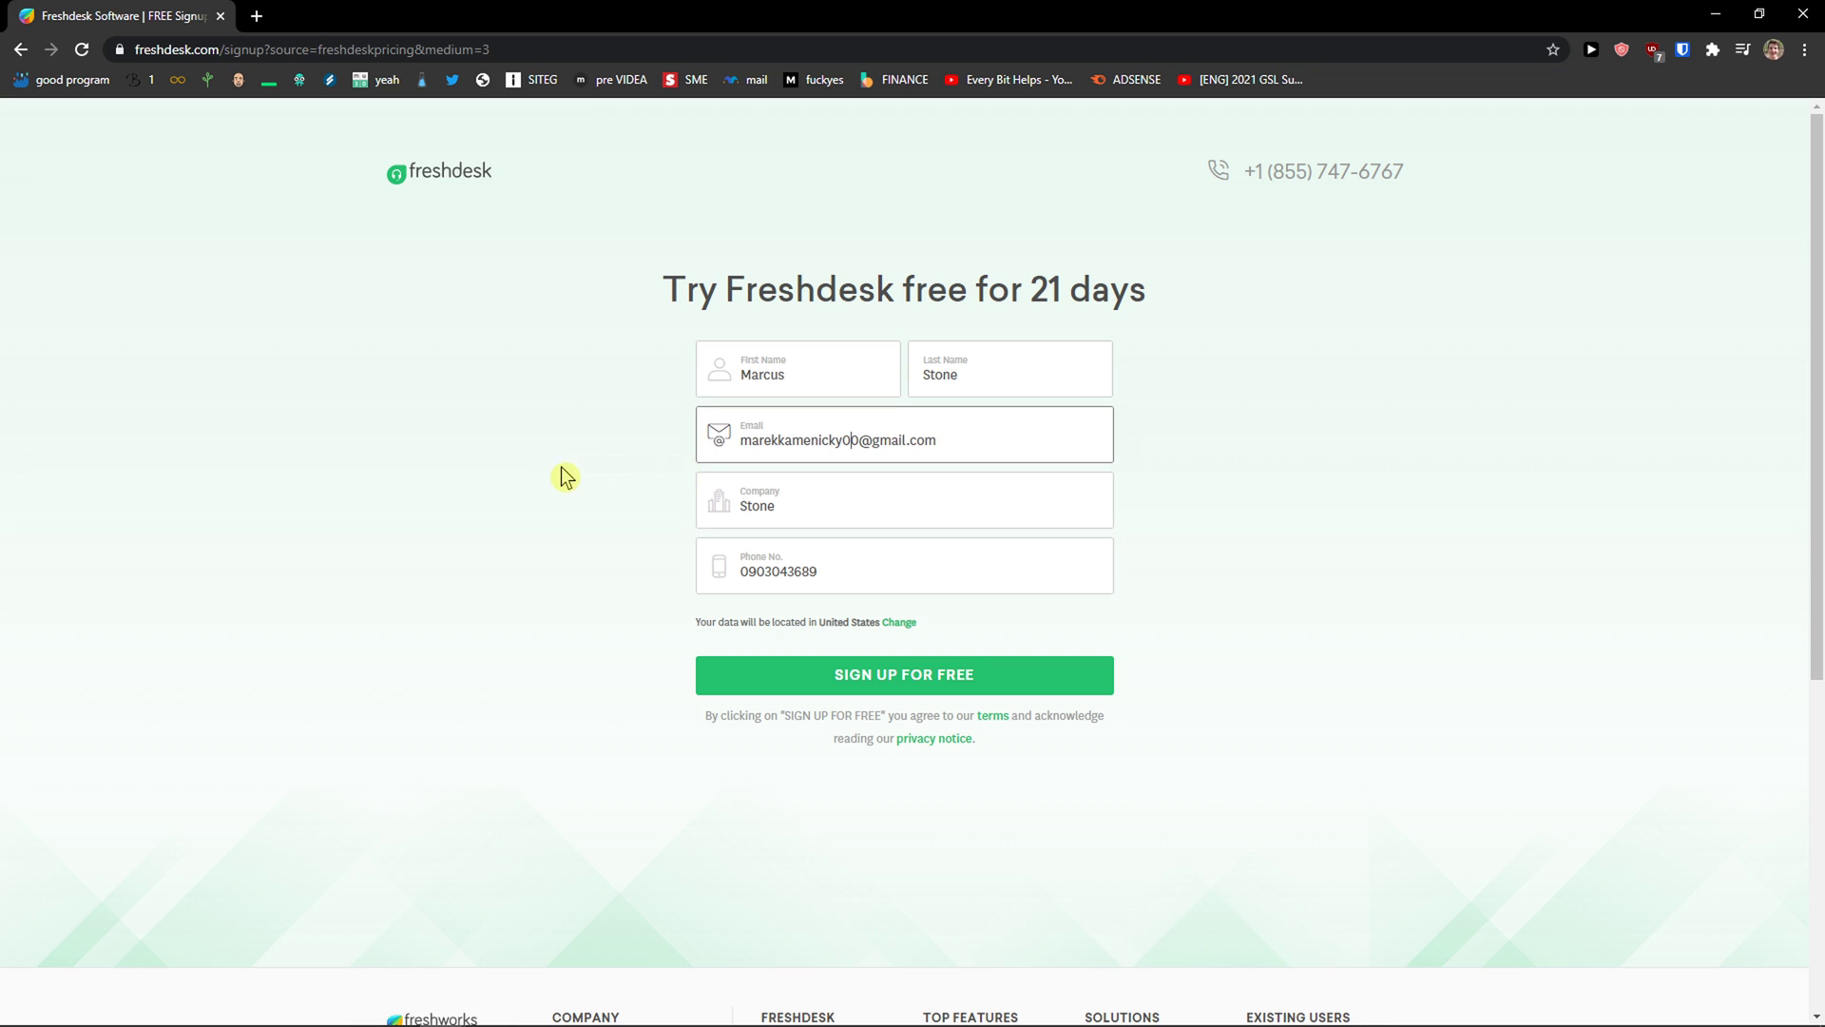
# Step: Submit the free-trial signup form, pause the welcome video, and enter the new helpdesk
pyautogui.click(884, 675)
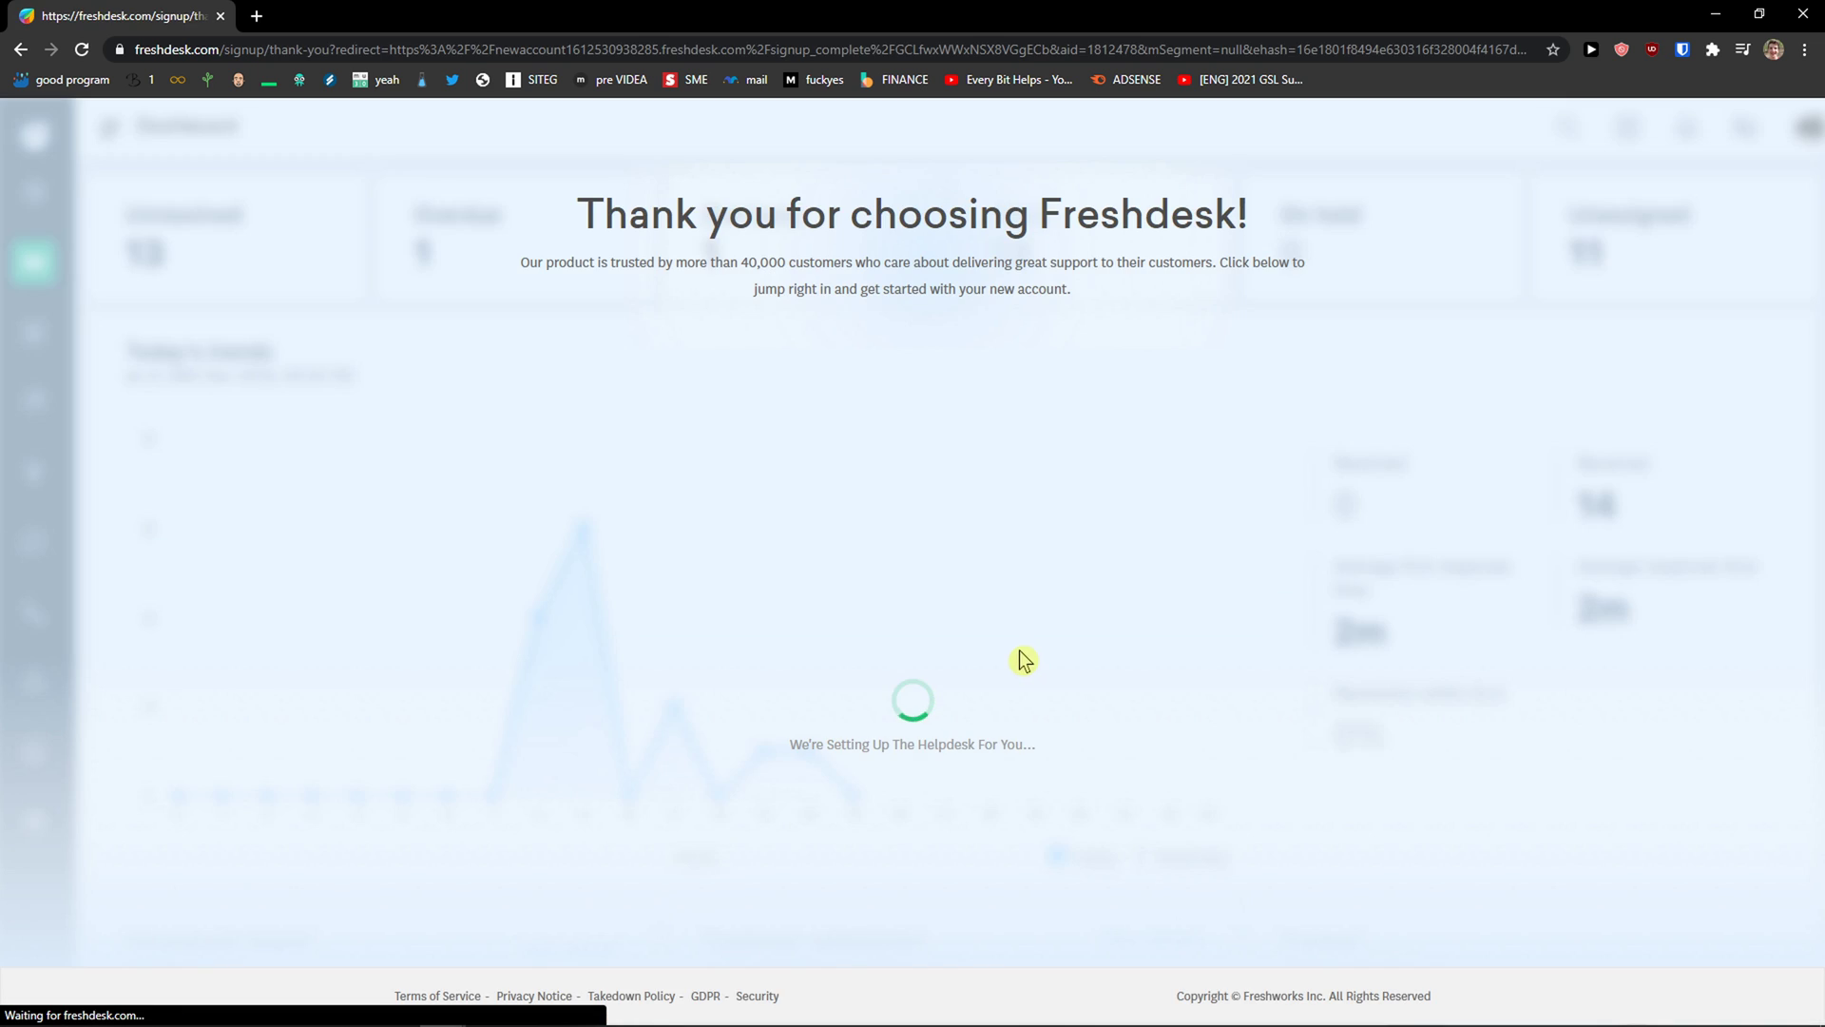
pyautogui.click(625, 645)
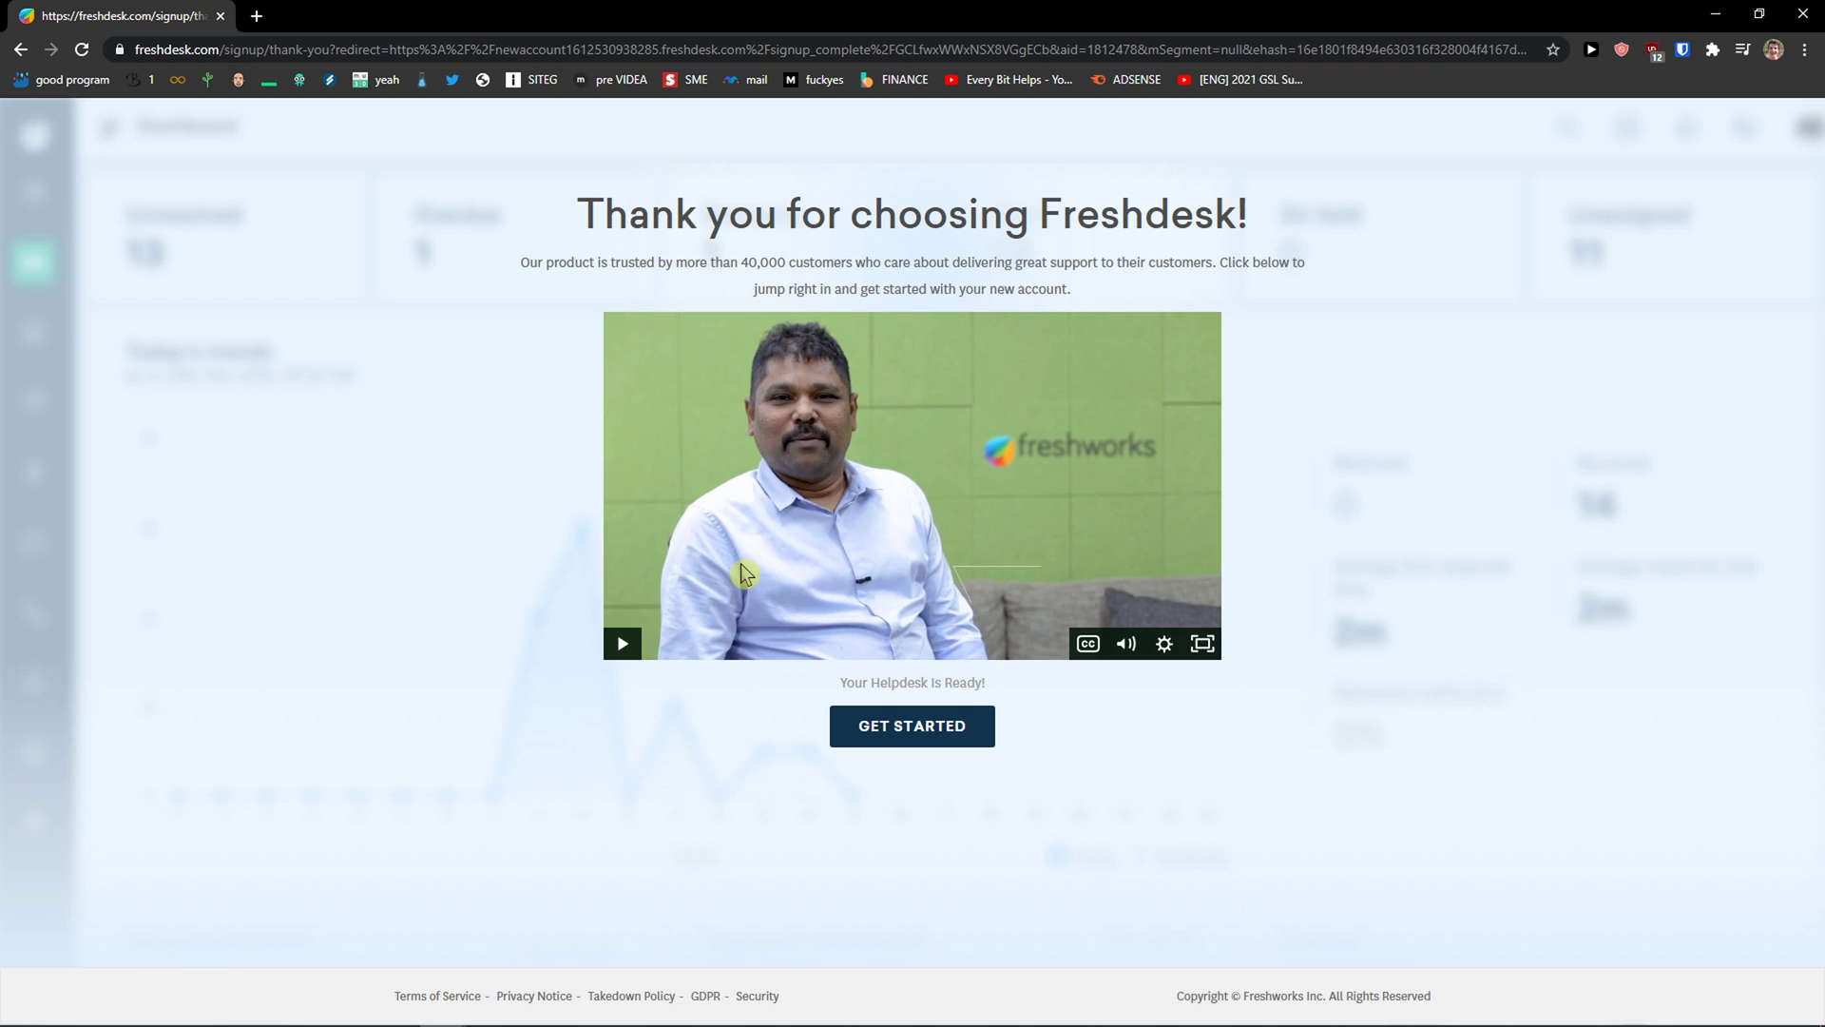
pyautogui.click(935, 731)
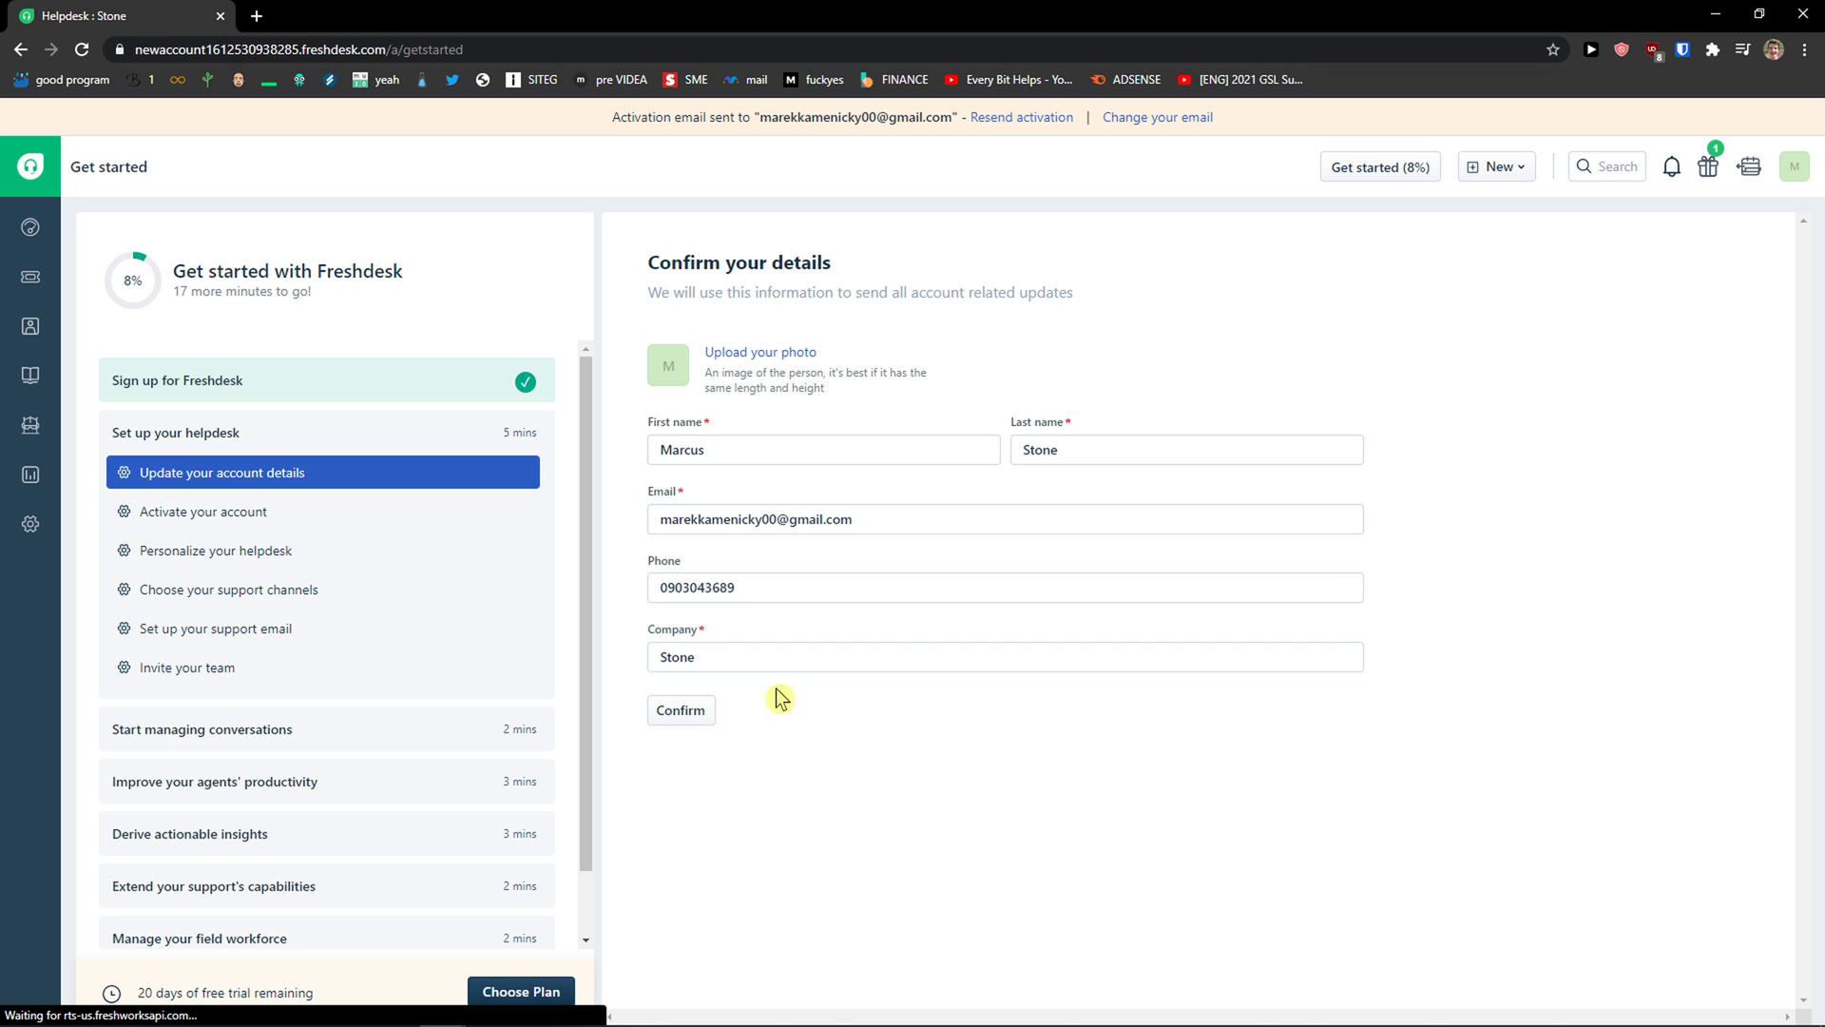
# Step: Review the account activation and helpdesk personalization steps of the Get started checklist
pyautogui.click(279, 519)
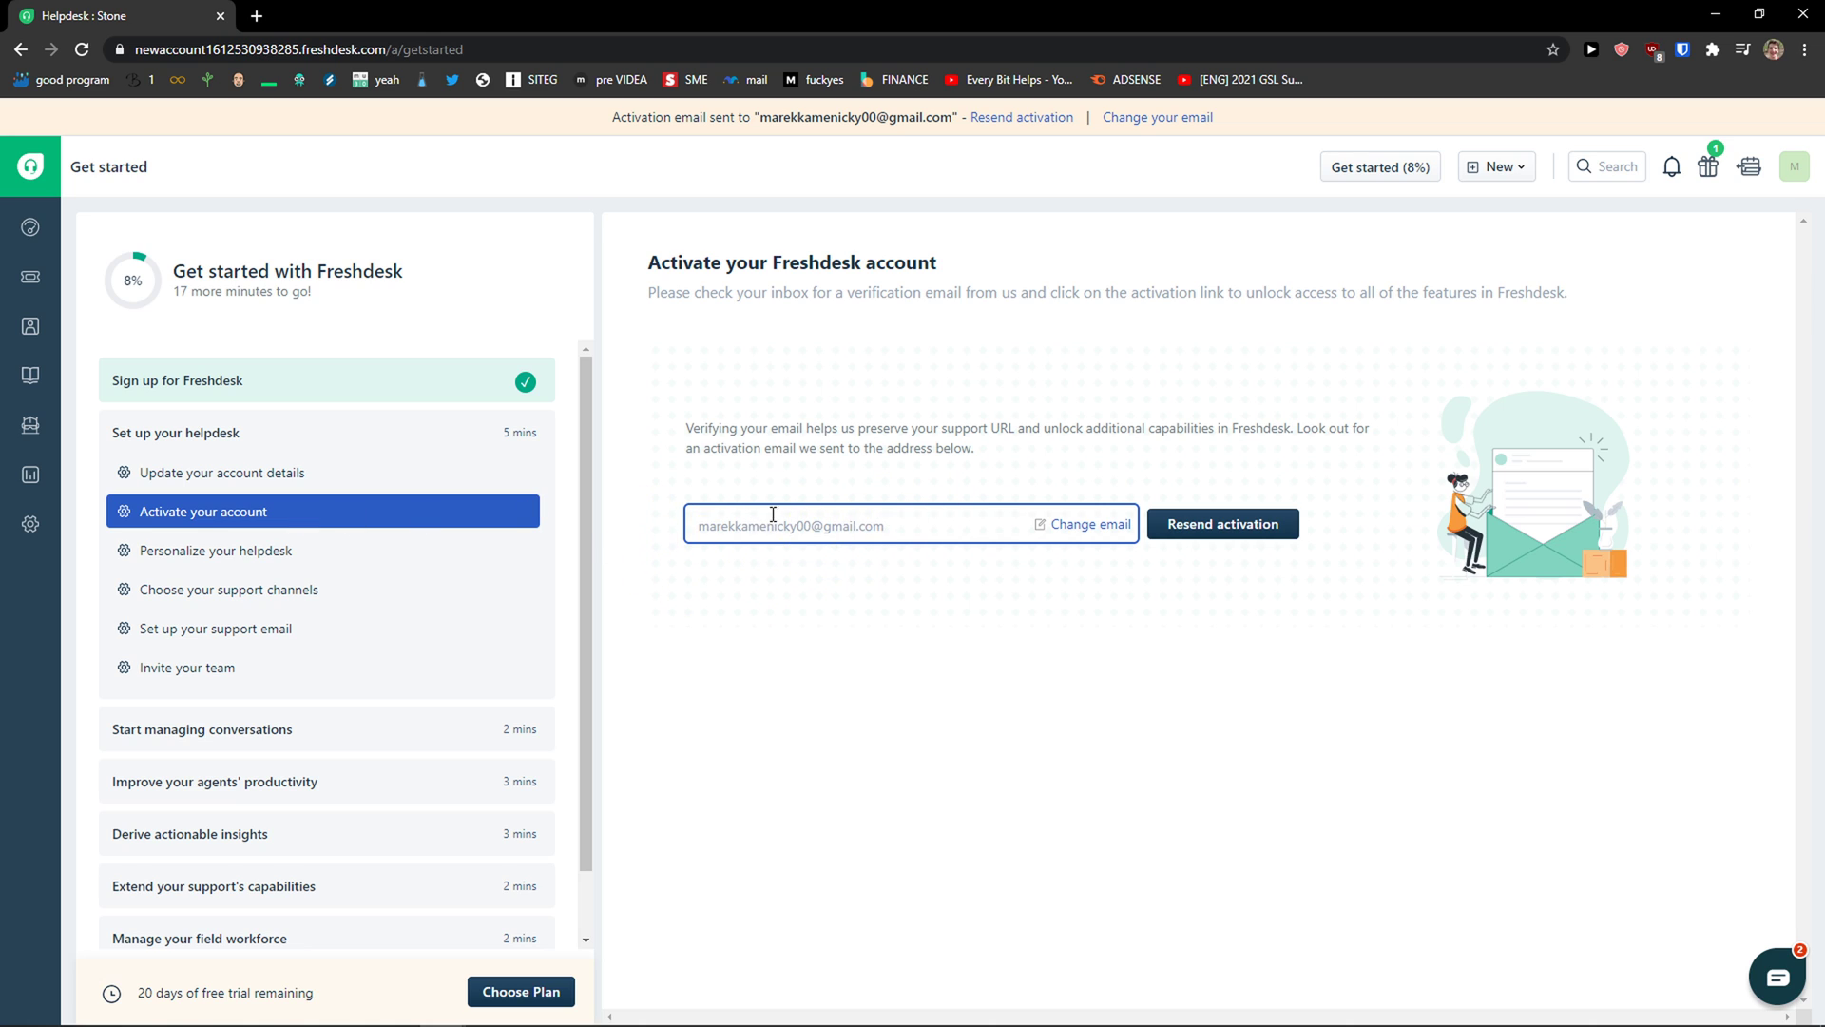
pyautogui.moveTo(721, 521); pyautogui.dragTo(1008, 519)
pyautogui.click(929, 524)
pyautogui.click(304, 553)
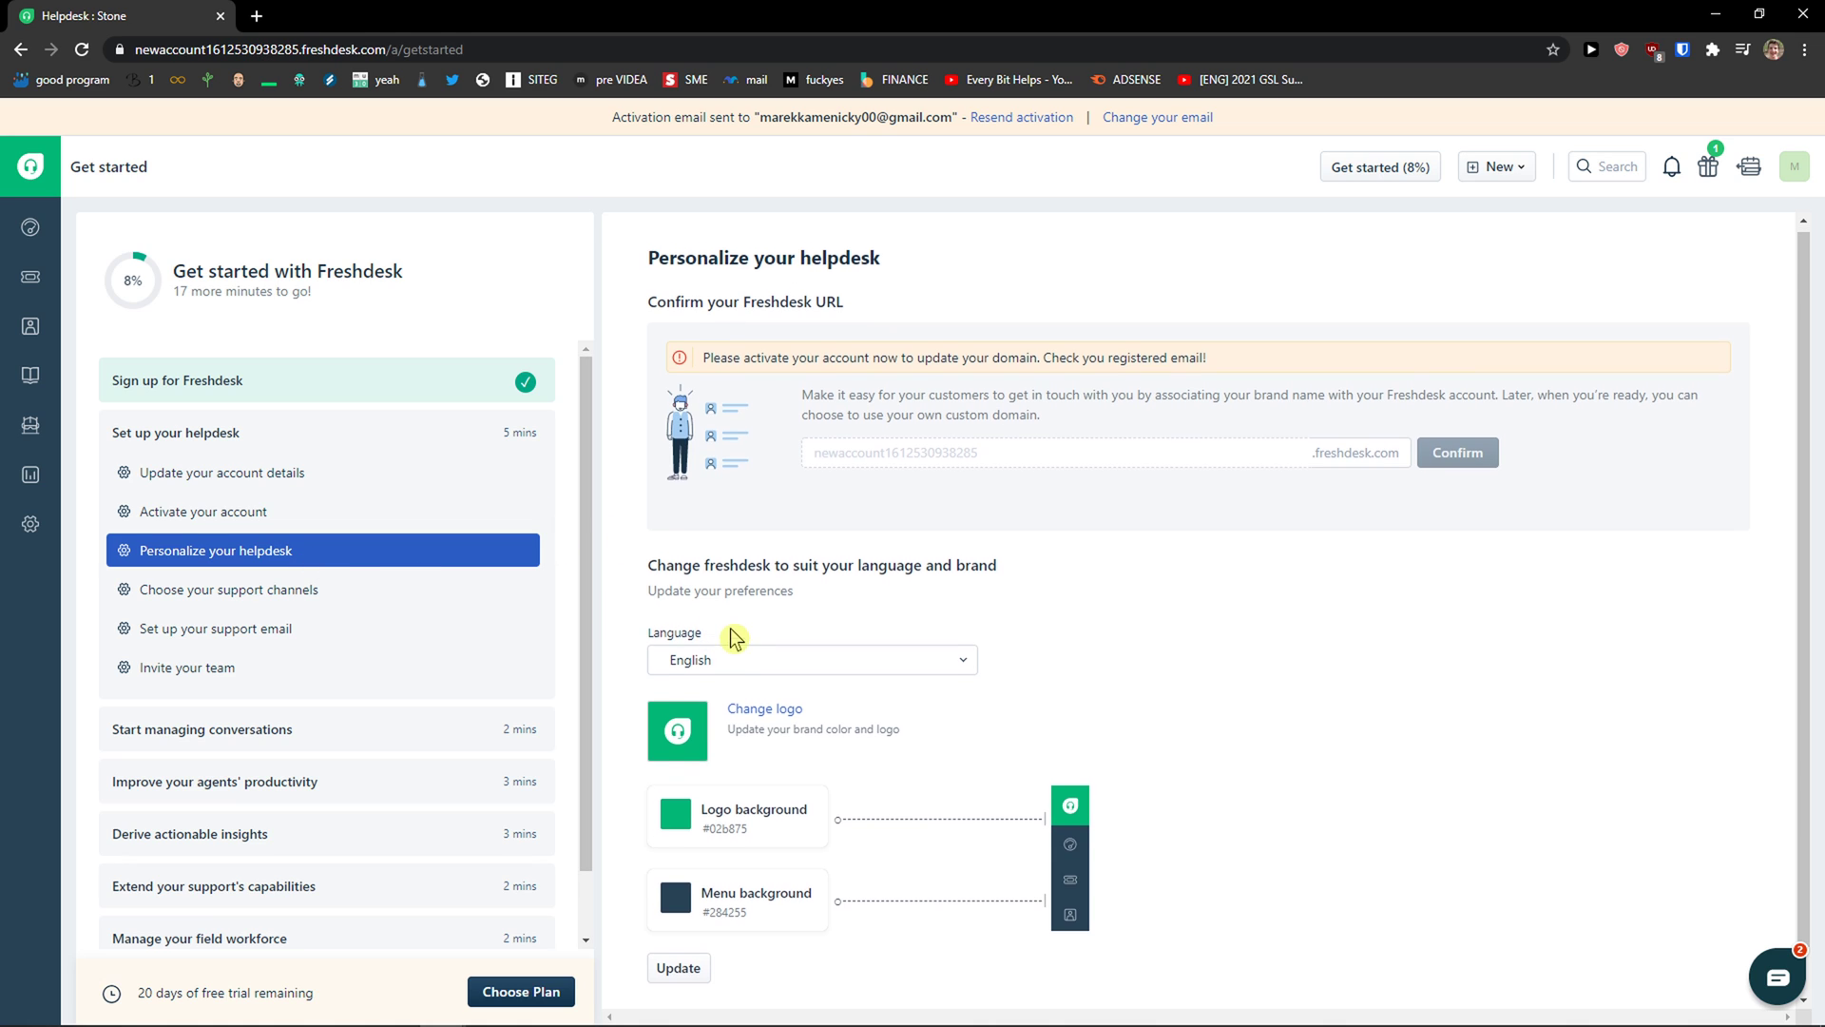
pyautogui.scroll(-1, 732, 632)
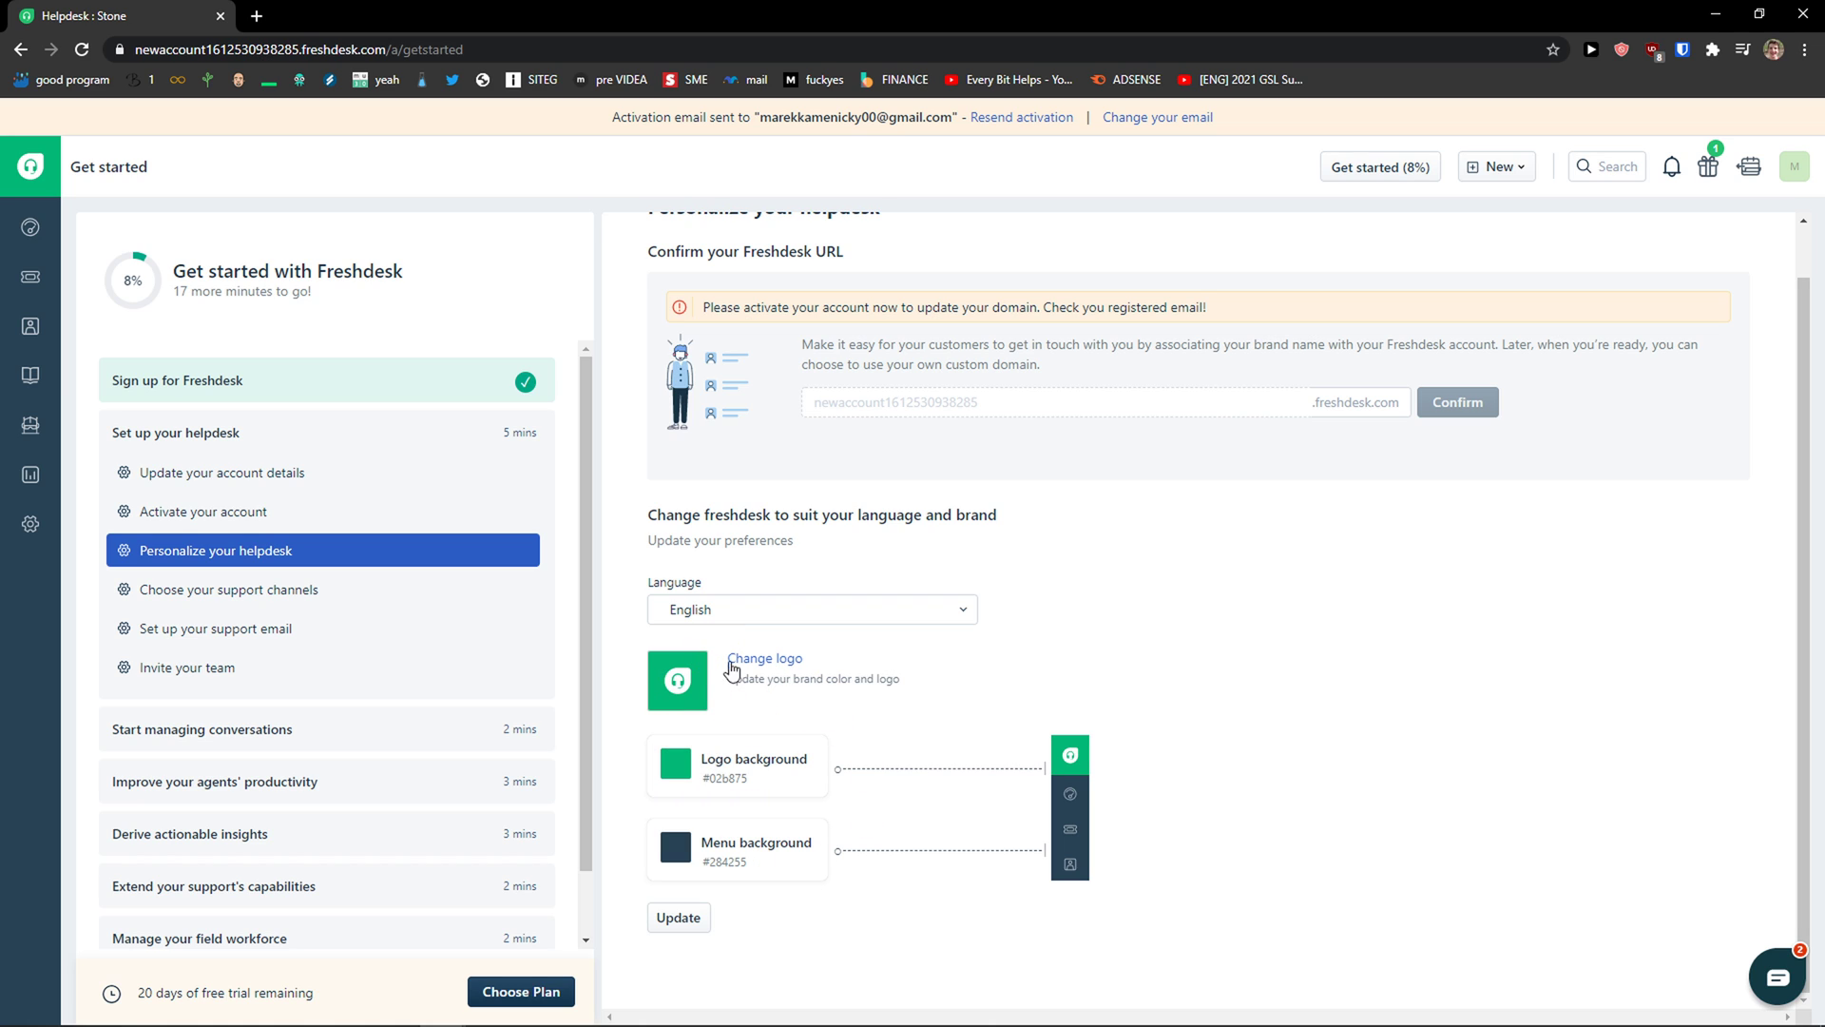
pyautogui.scroll(1, 768, 687)
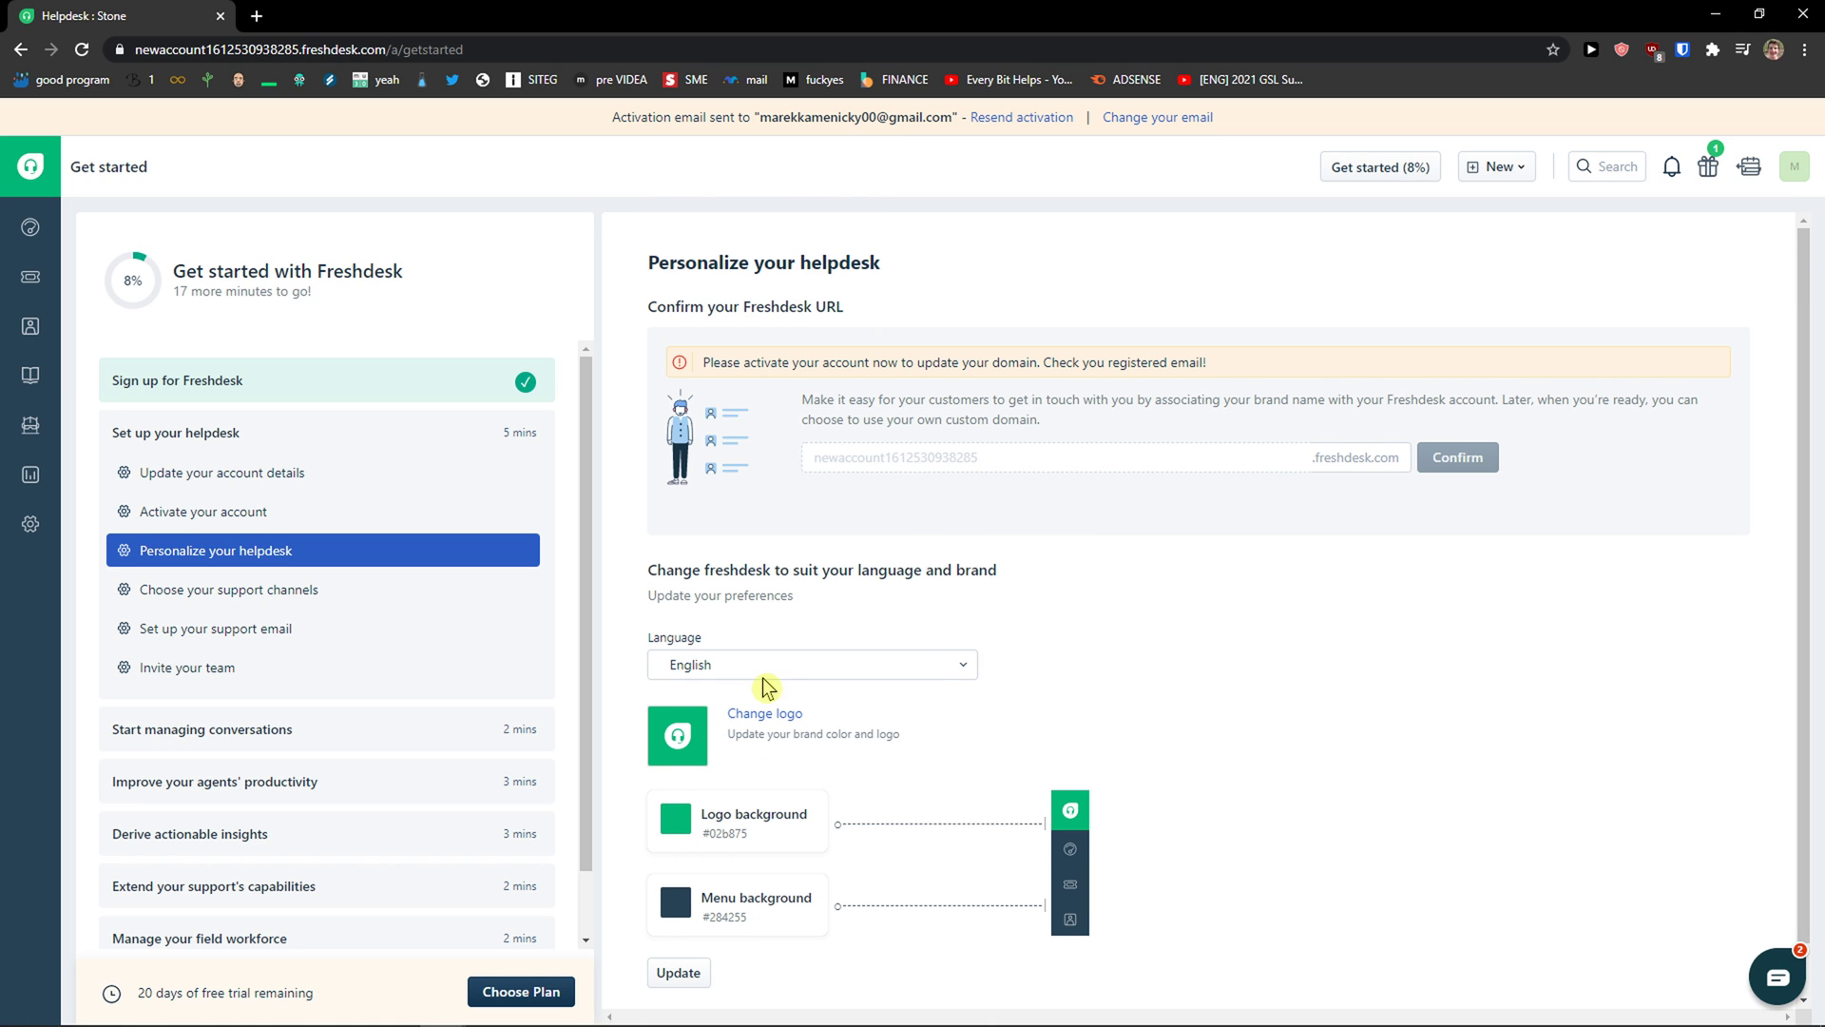
# Step: Enable the Phone and Chat support channels, then open the support email step and dismiss the errors
pyautogui.click(319, 594)
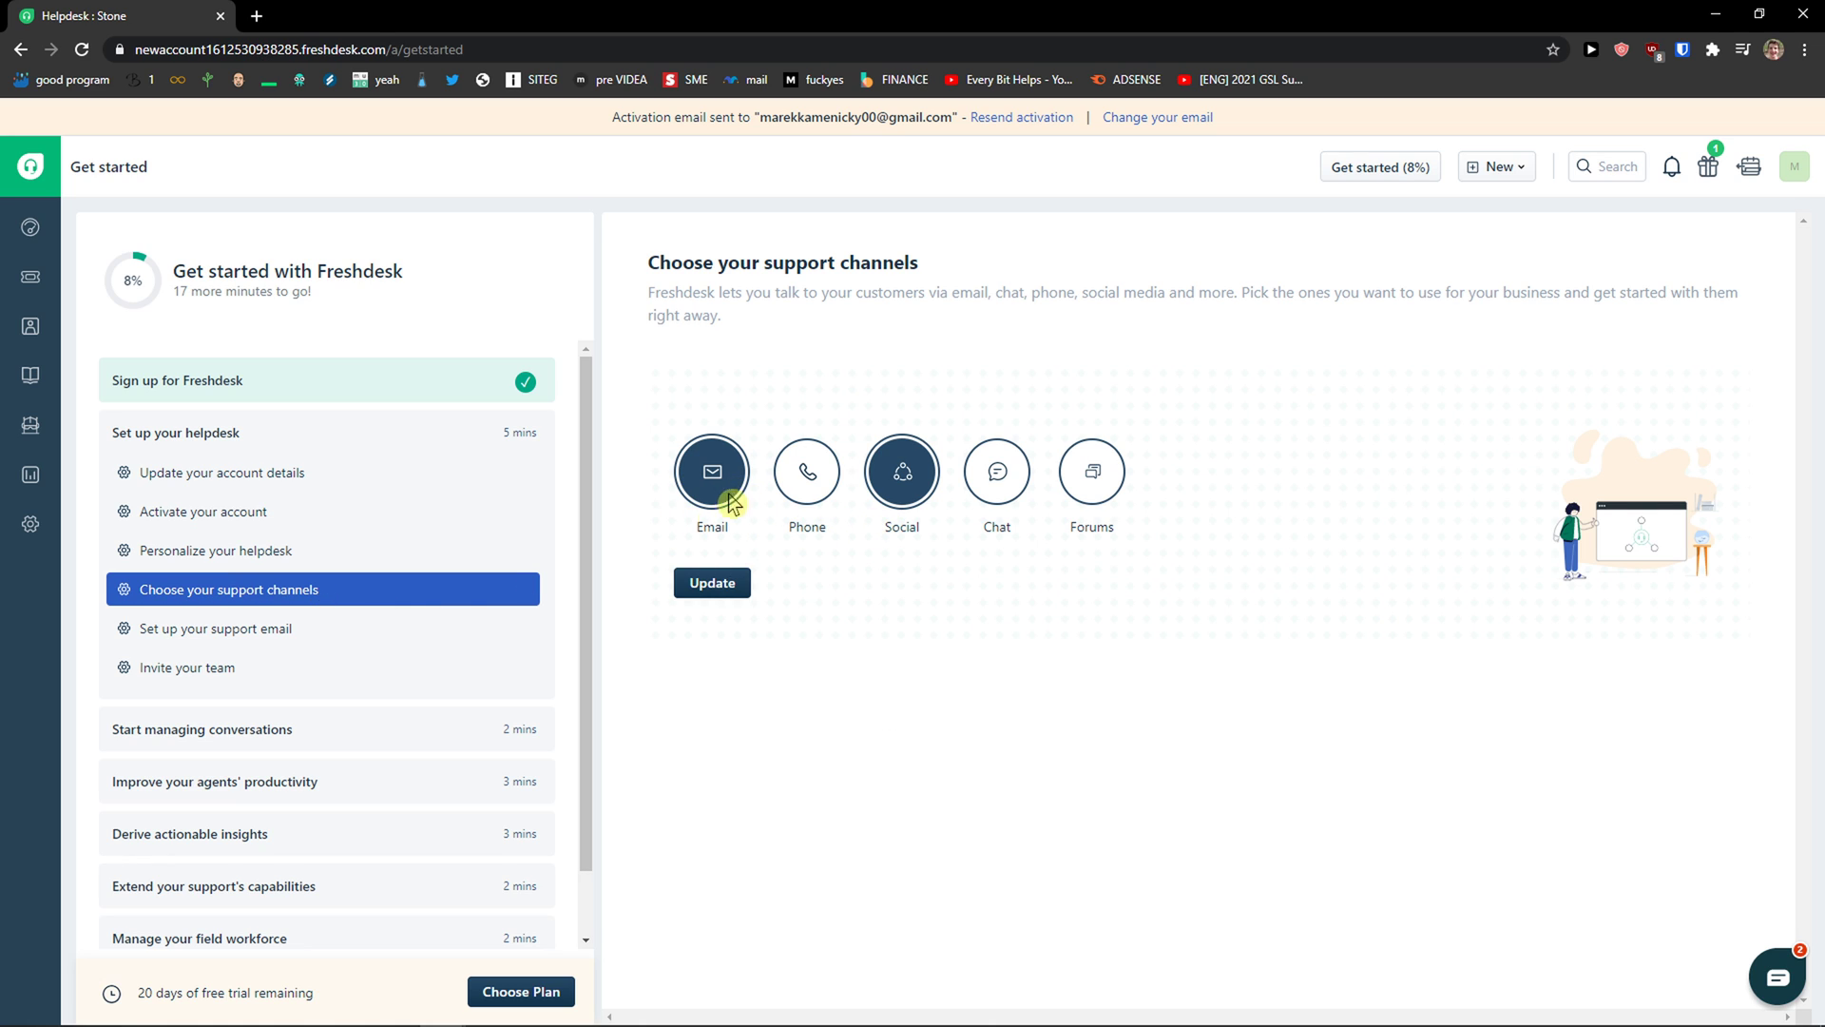
pyautogui.moveTo(650, 267); pyautogui.dragTo(769, 334)
pyautogui.click(805, 485)
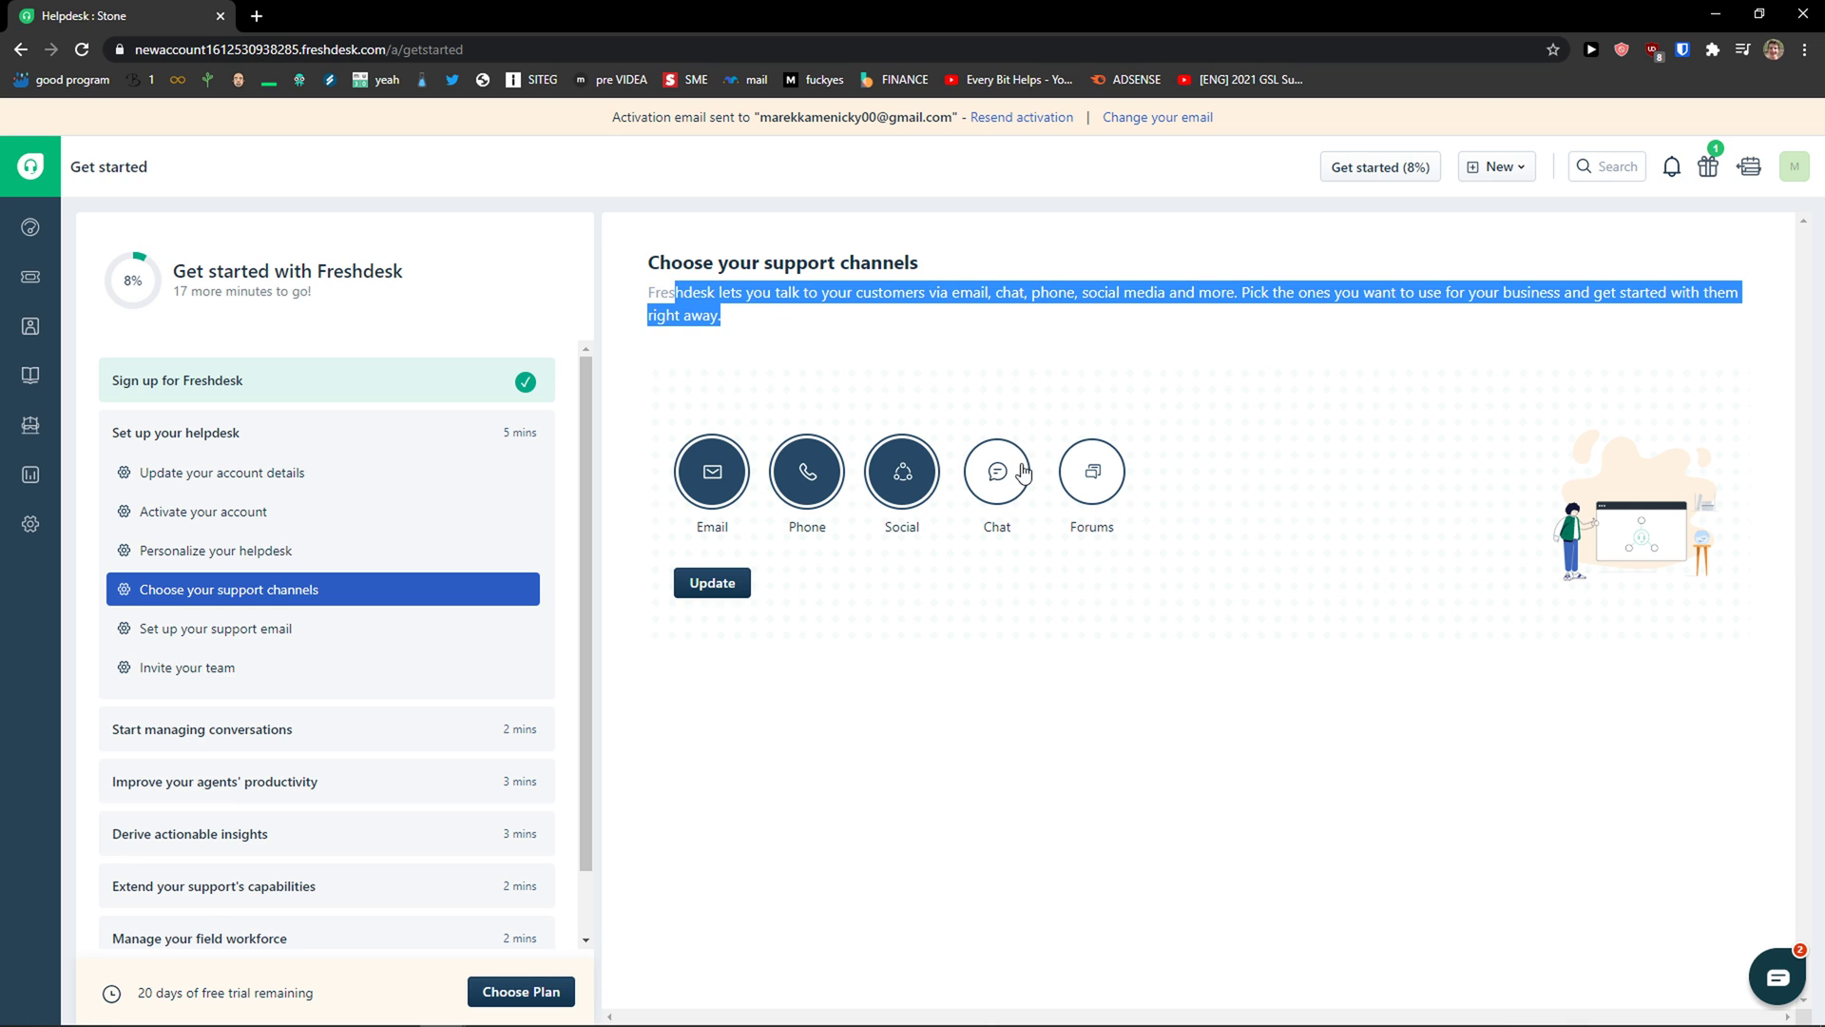
pyautogui.click(1013, 474)
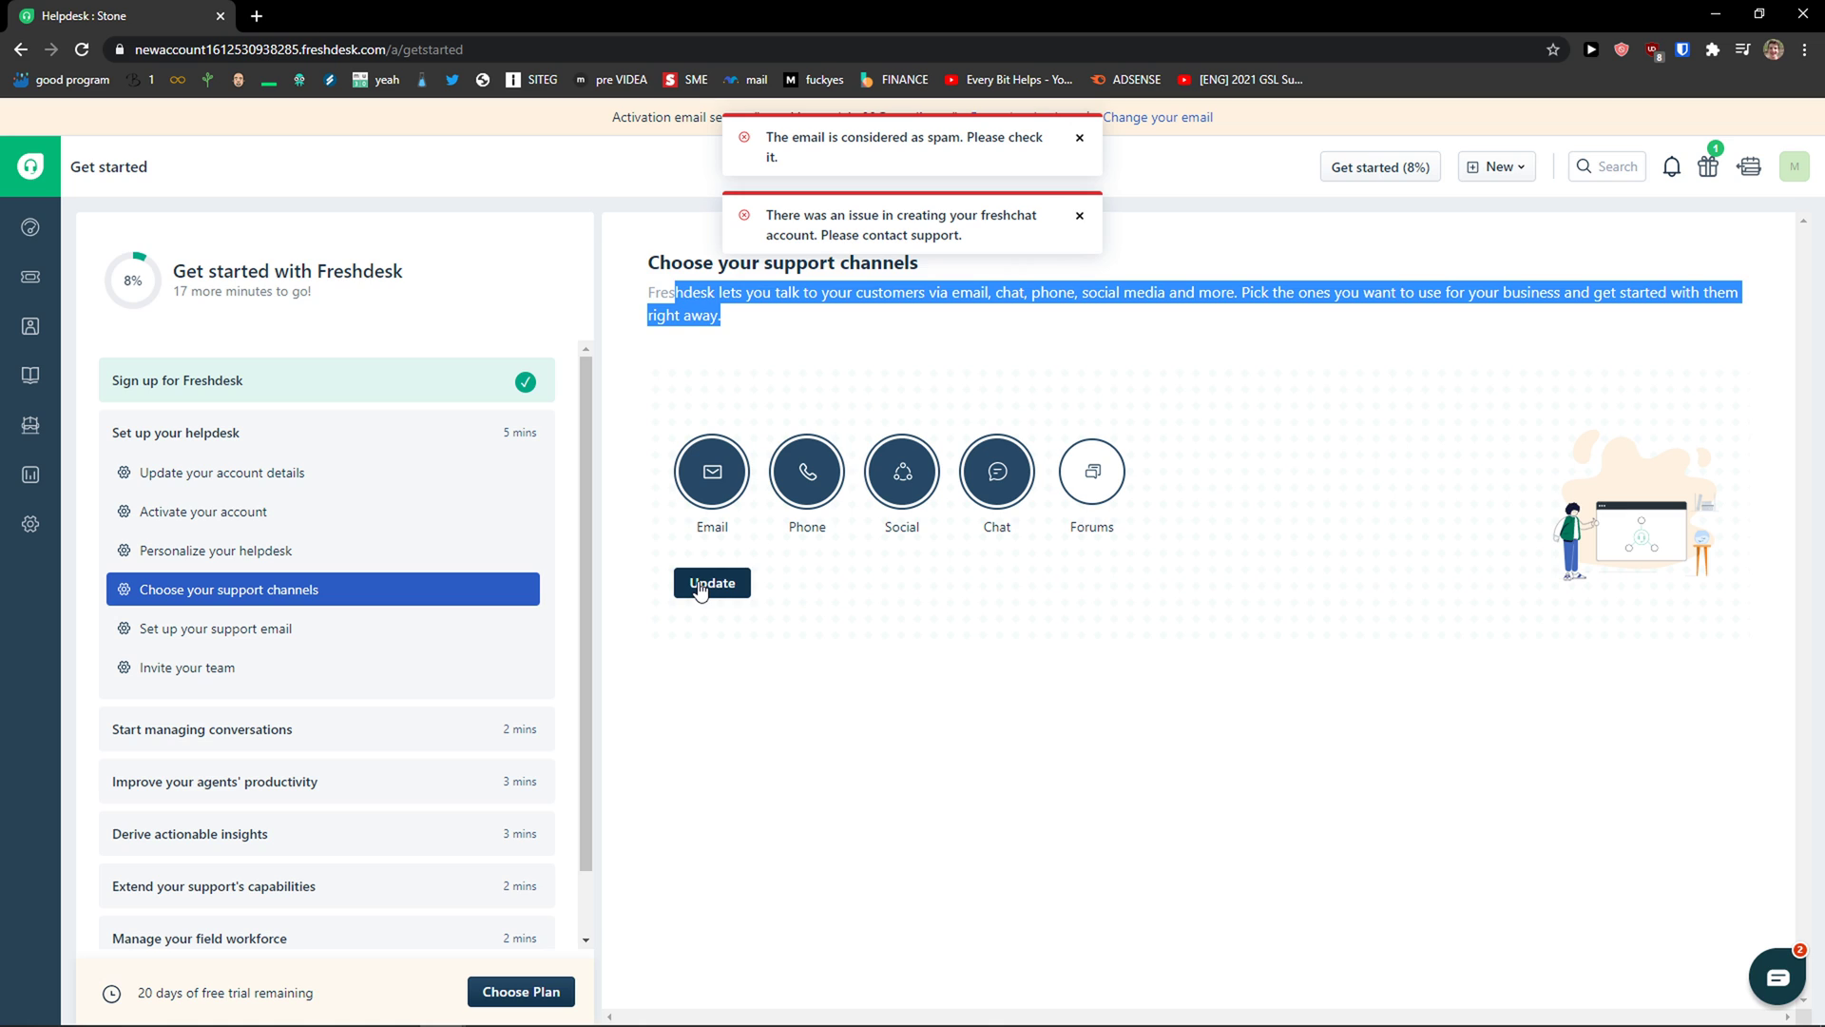
pyautogui.click(774, 480)
pyautogui.click(994, 475)
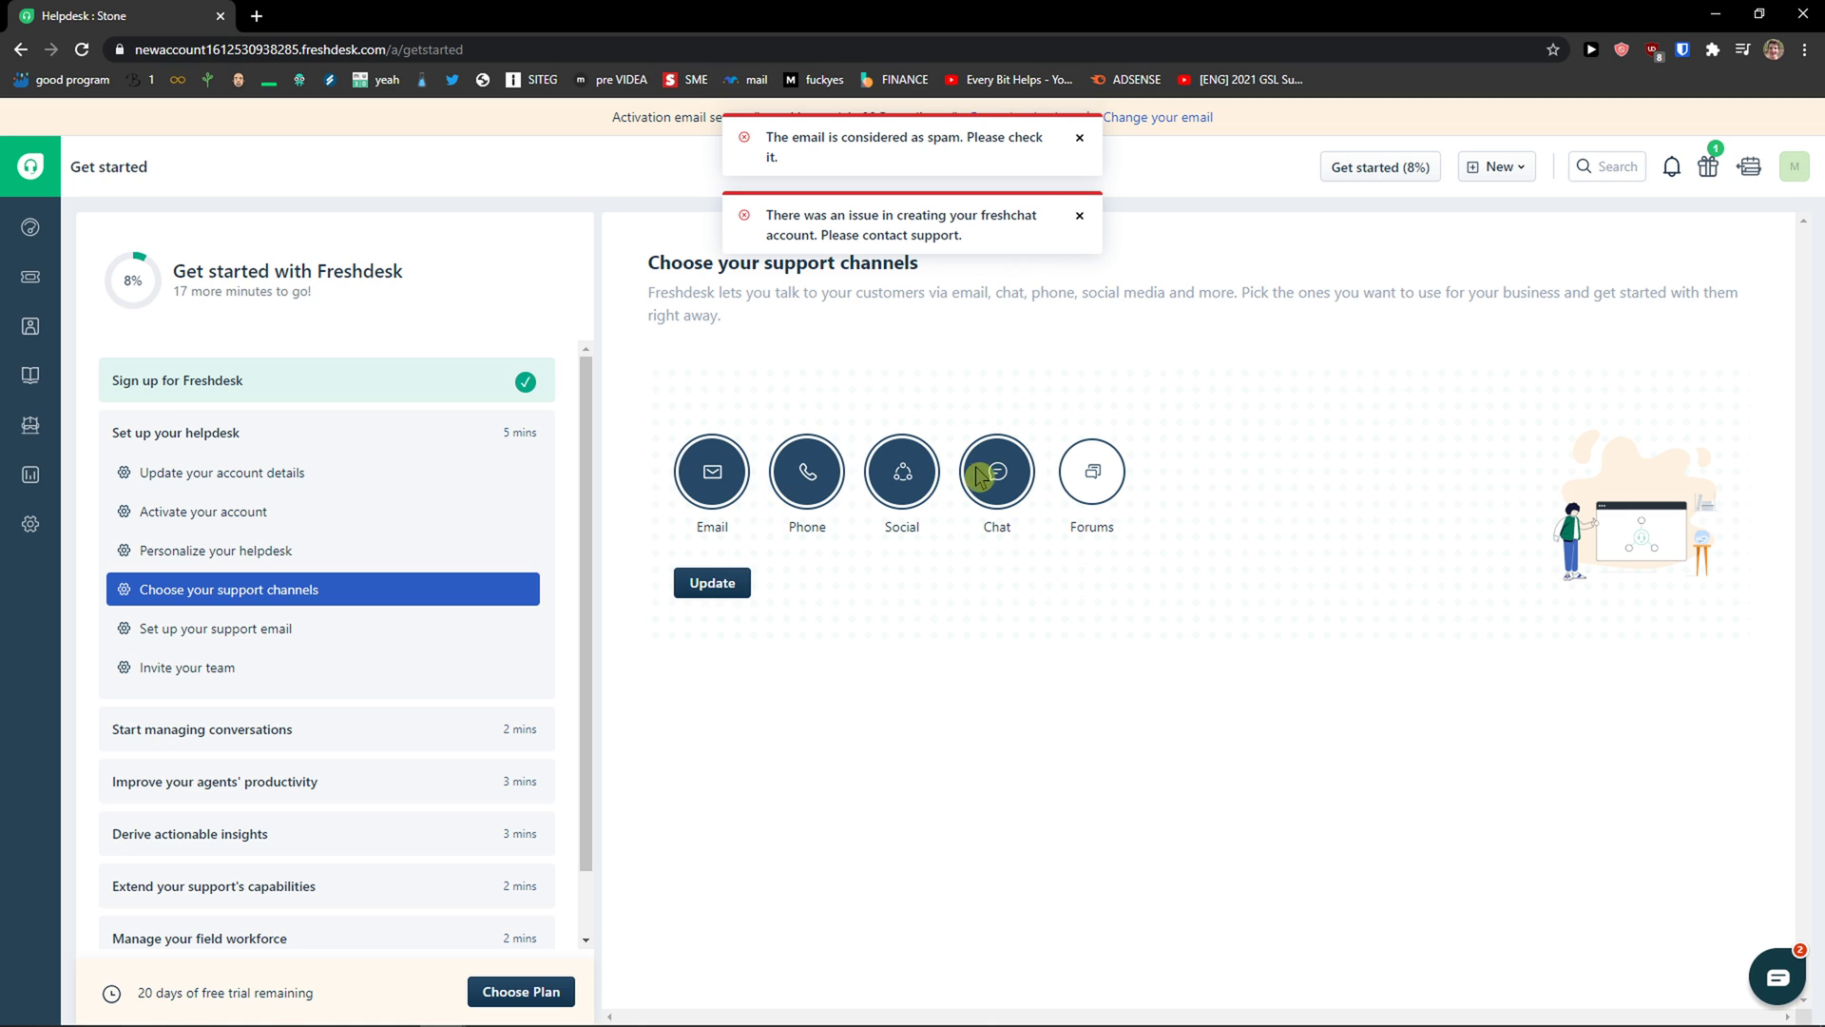
pyautogui.click(259, 635)
pyautogui.click(1080, 139)
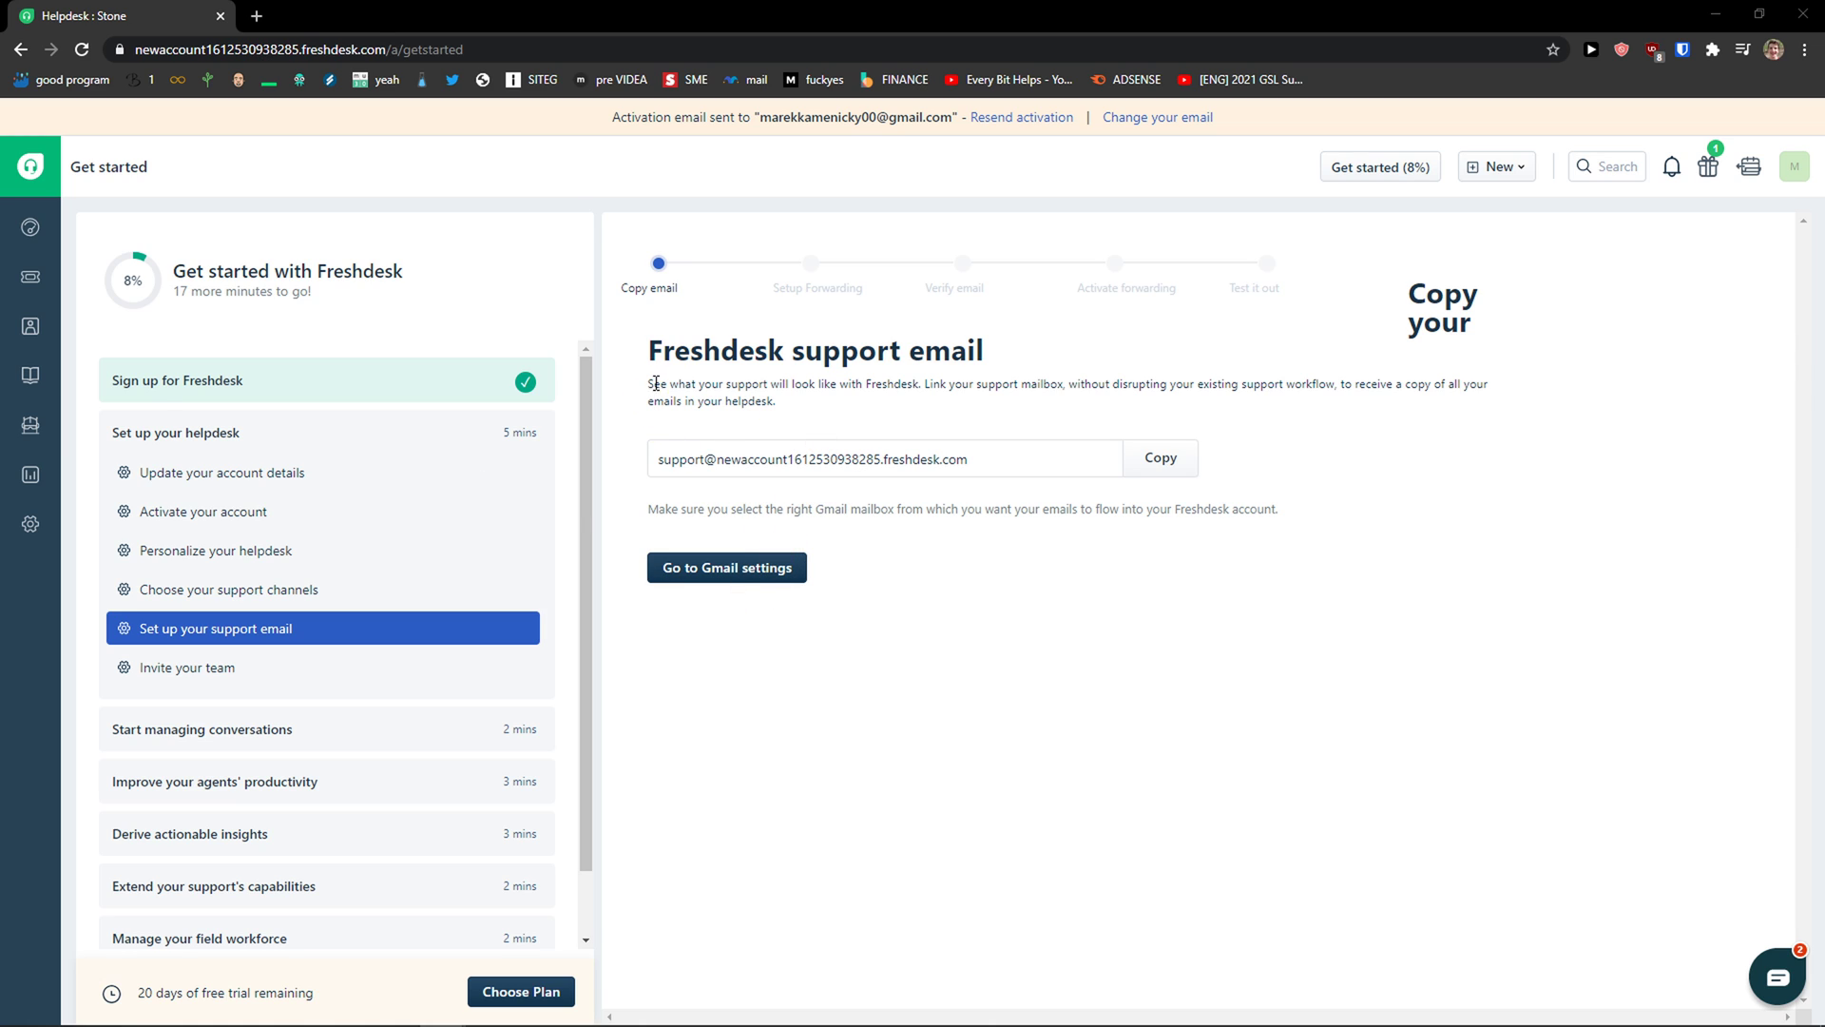
# Step: Read the support email step, open Invite your team, then go to the dashboard
pyautogui.moveTo(715, 380); pyautogui.dragTo(1414, 405)
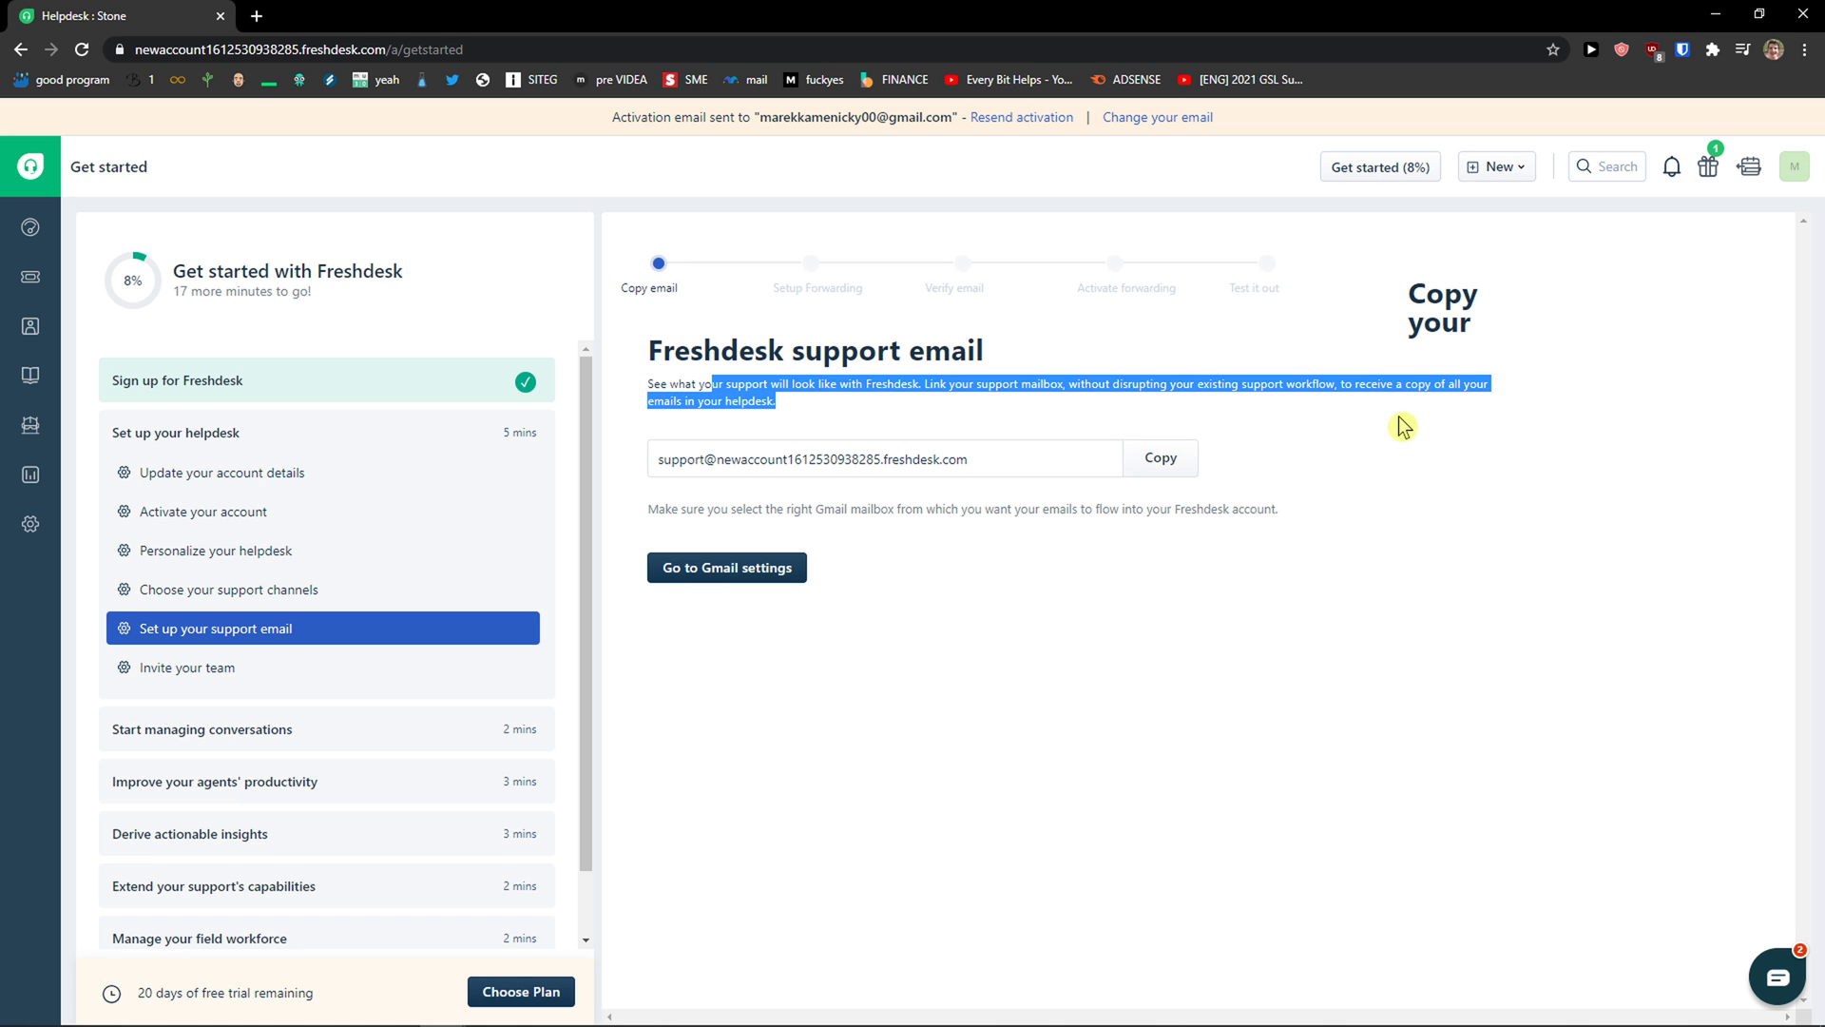
pyautogui.click(351, 665)
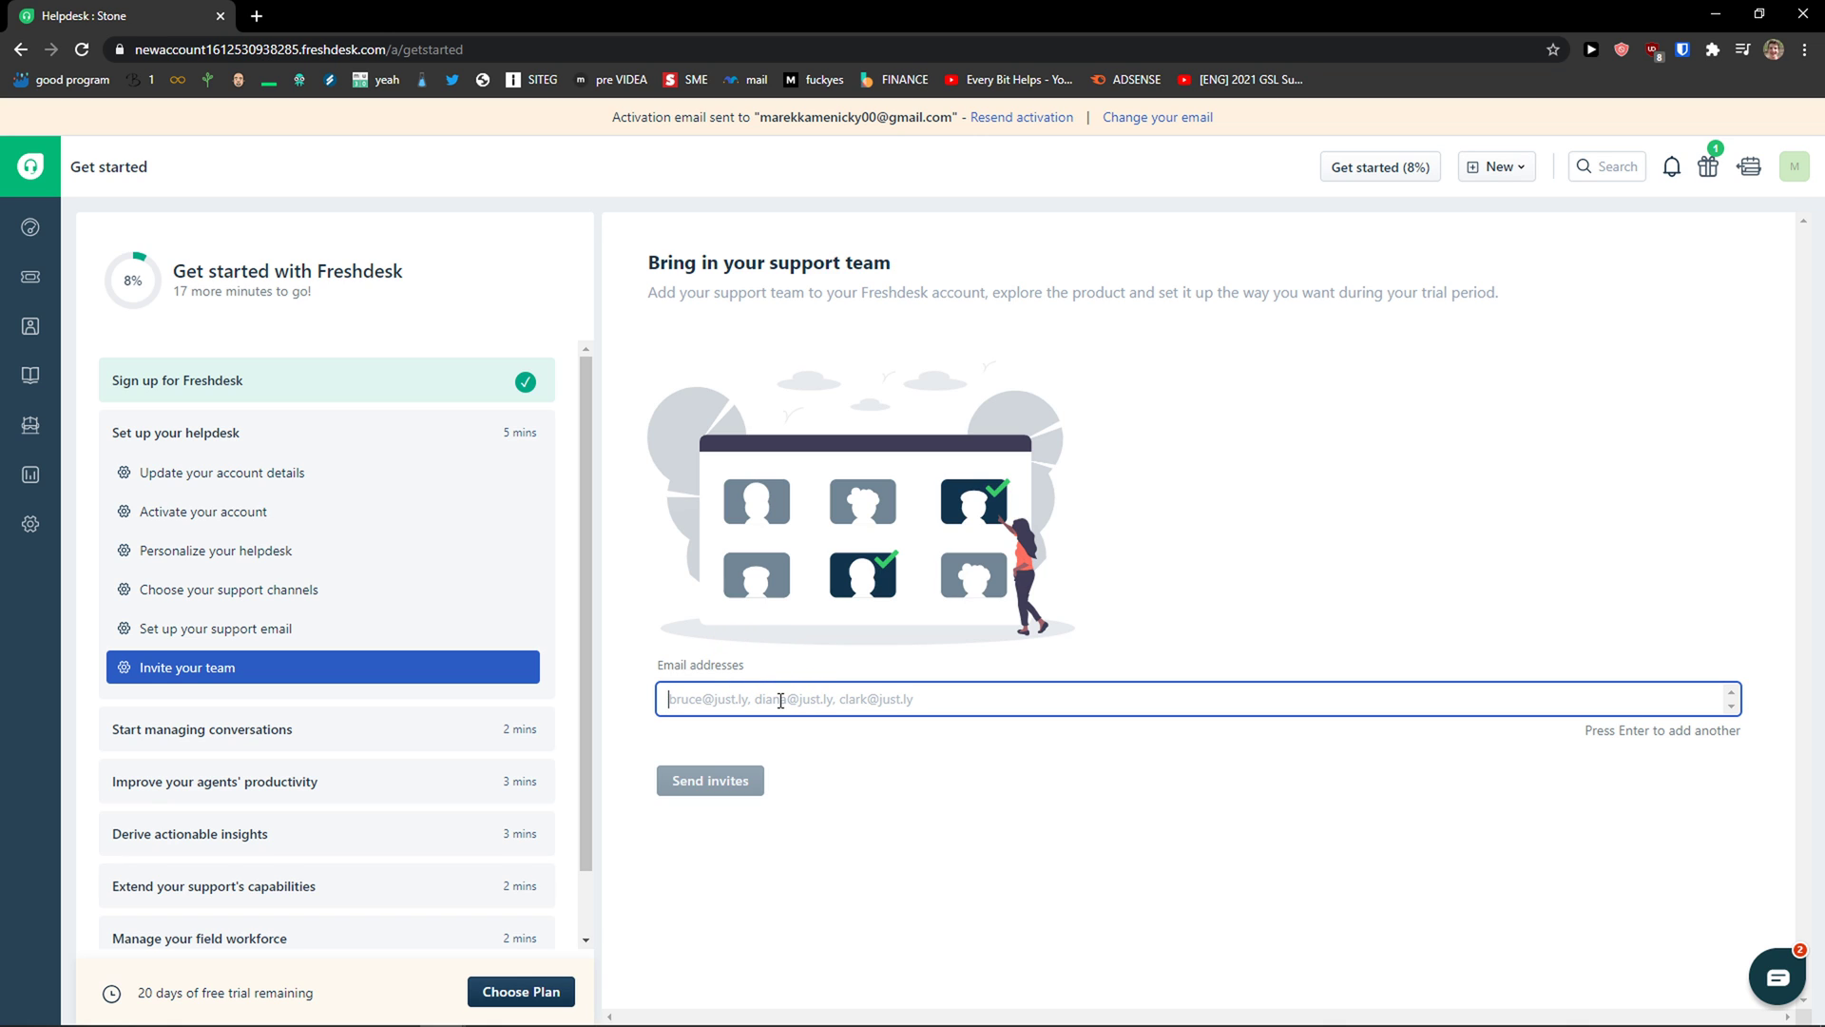
pyautogui.click(33, 228)
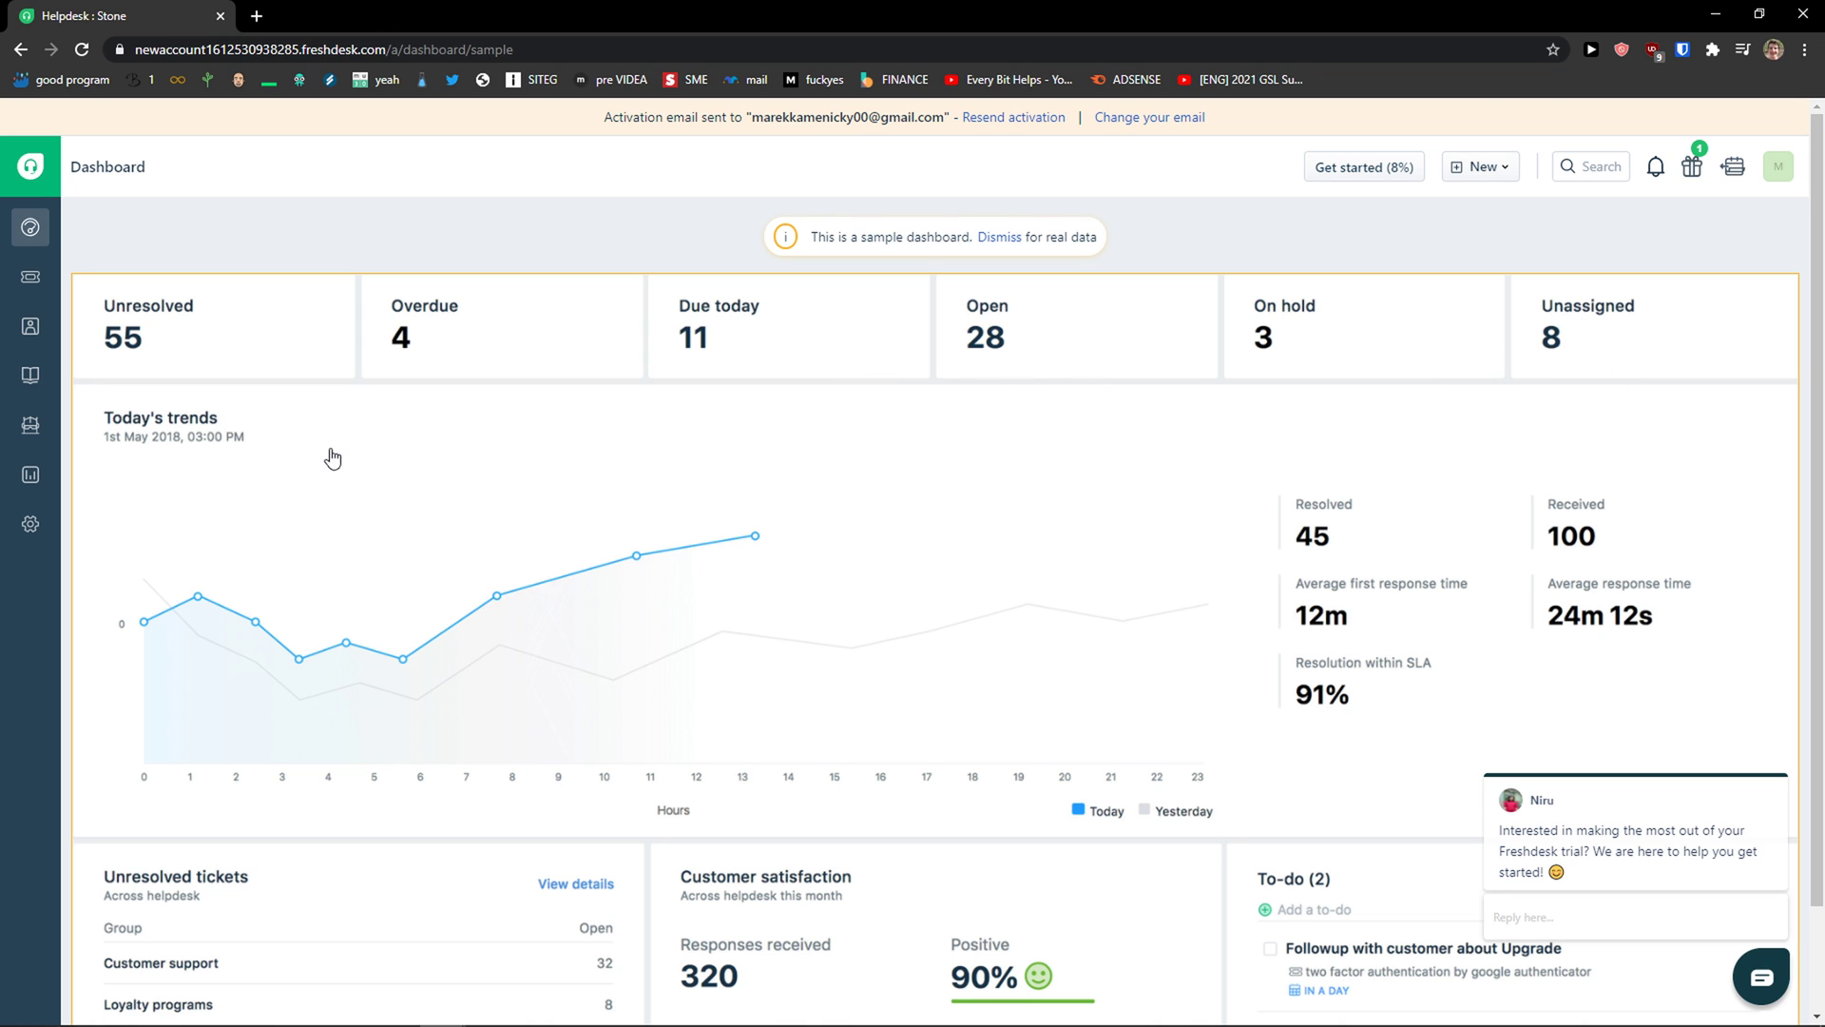
# Step: Scroll through the dashboard's ticket counts, trends and satisfaction figures, then open the Tickets list
pyautogui.scroll(-1, 331, 459)
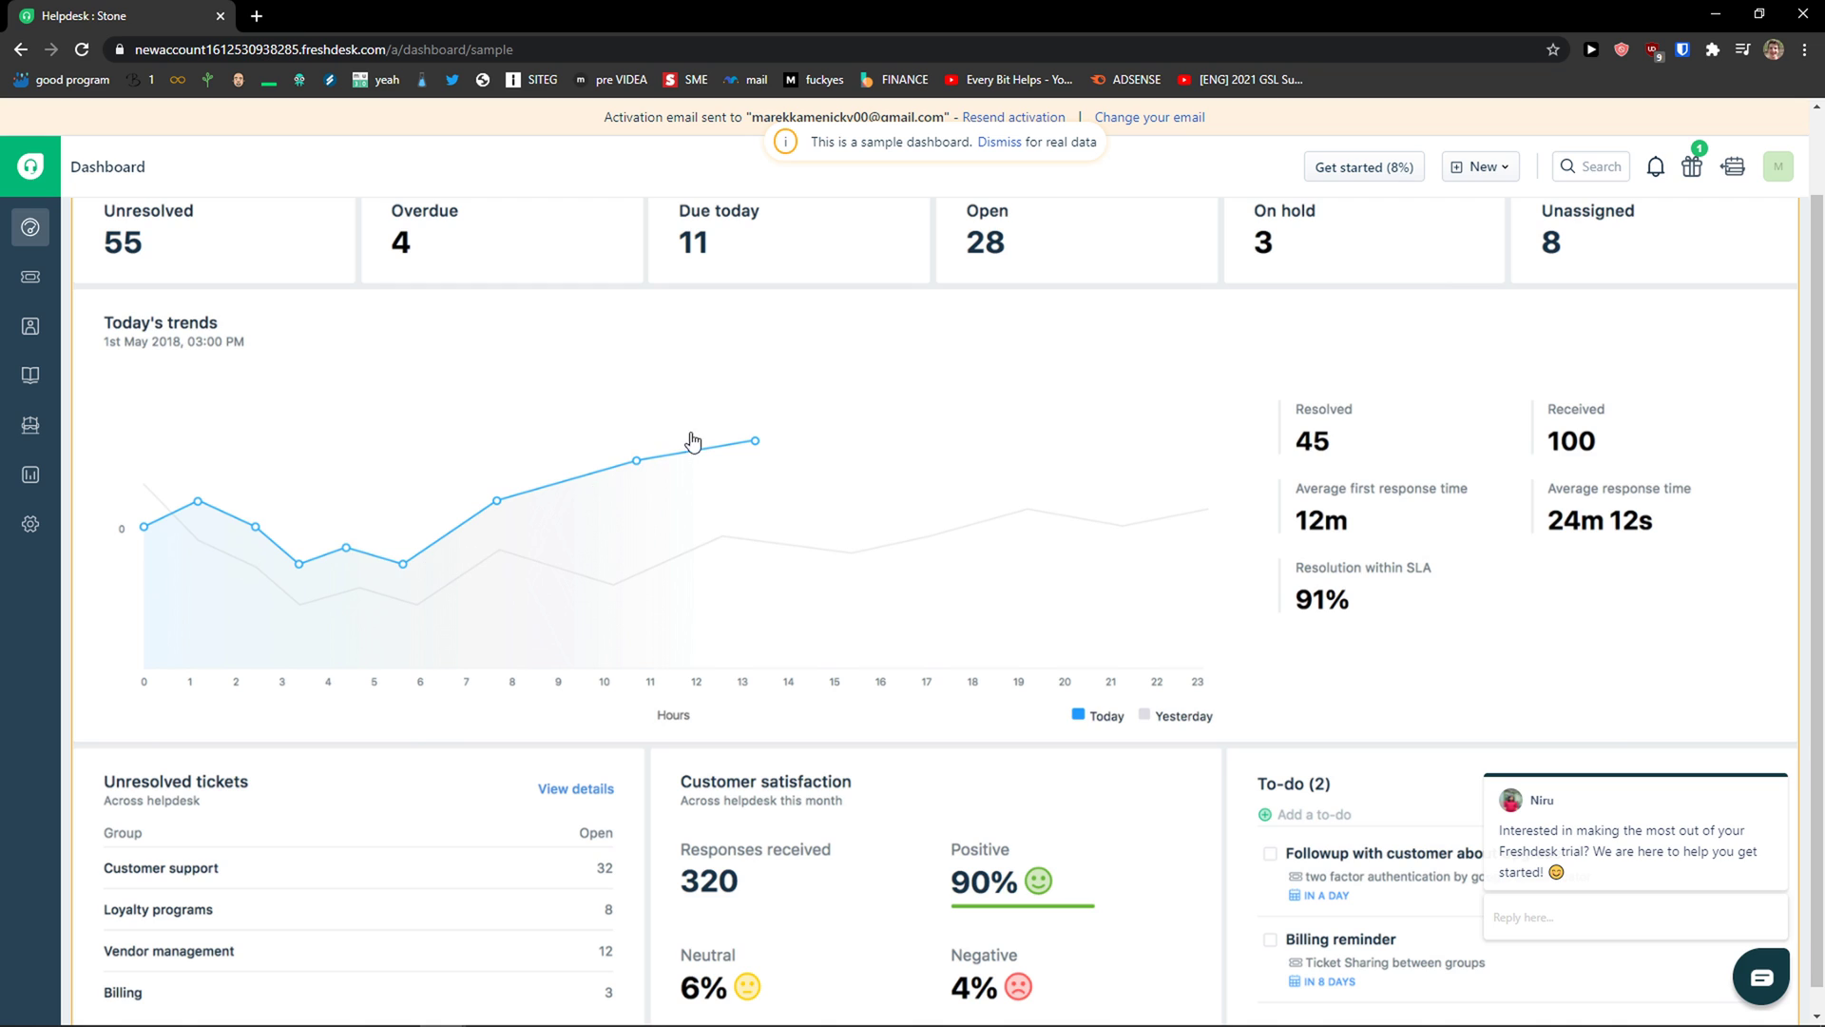
pyautogui.scroll(-1, 912, 427)
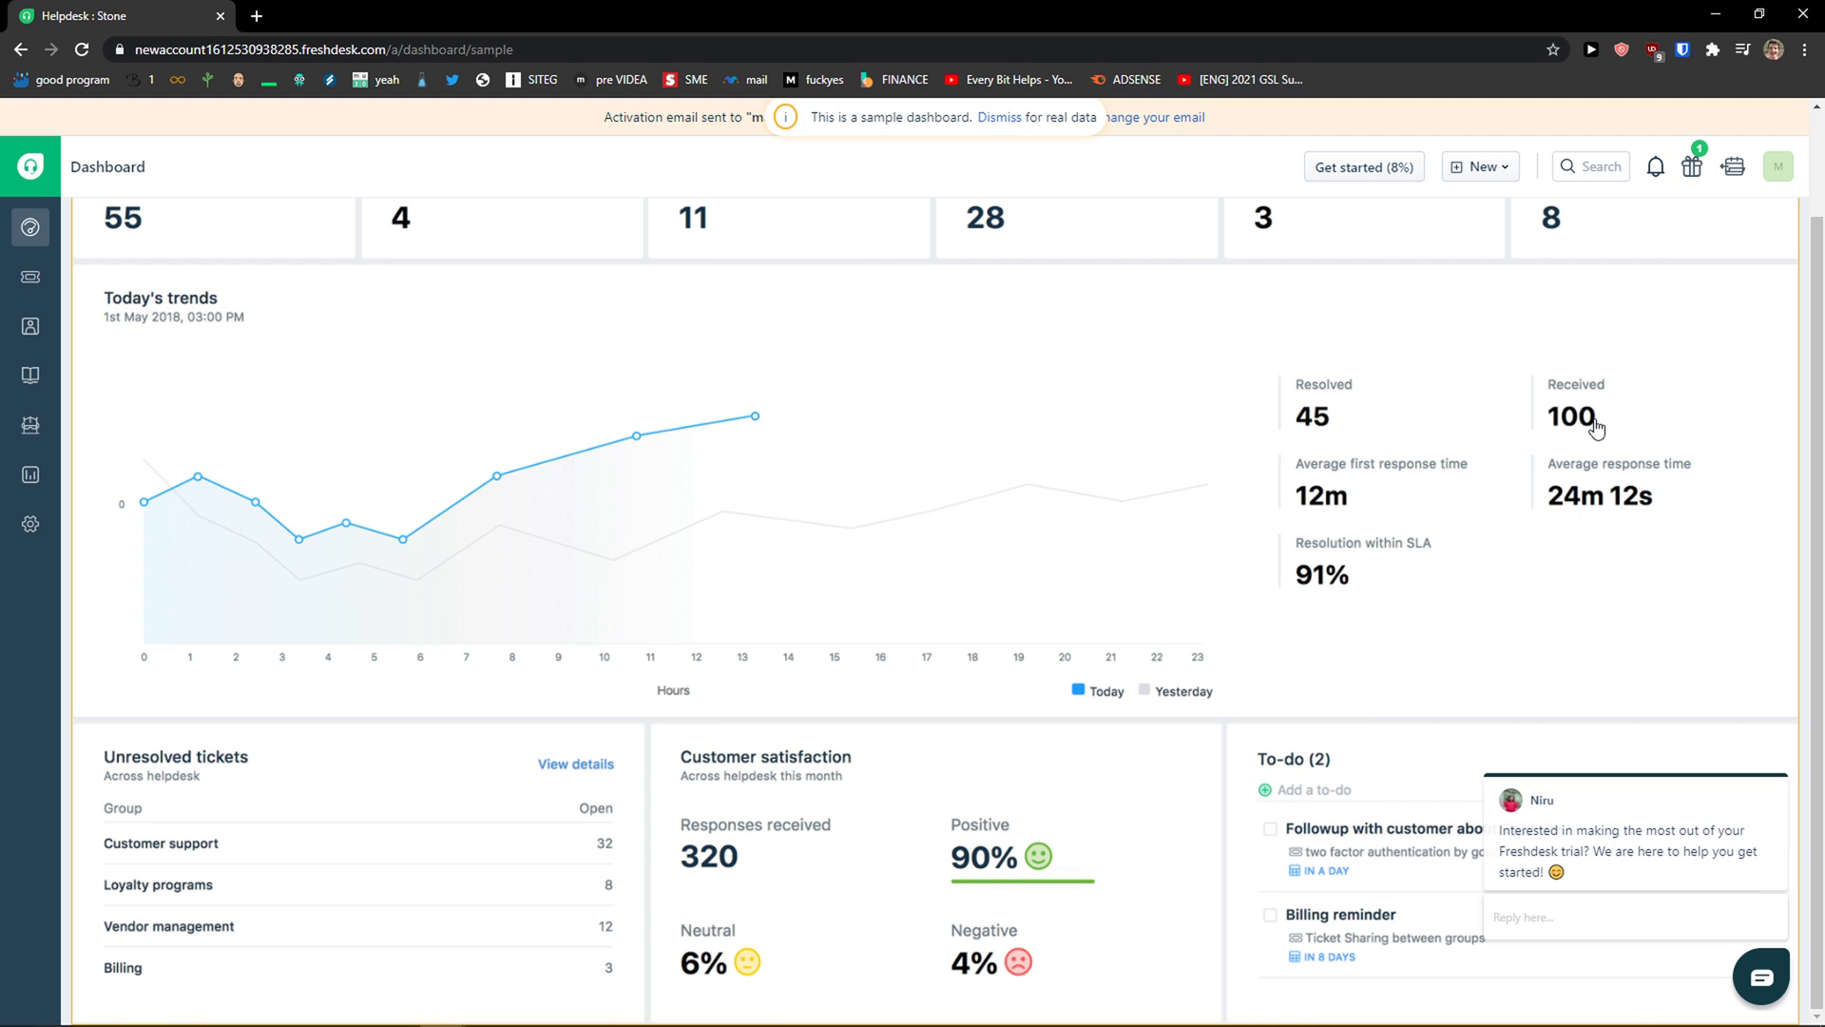
pyautogui.scroll(1, 1303, 602)
pyautogui.scroll(-1, 1300, 666)
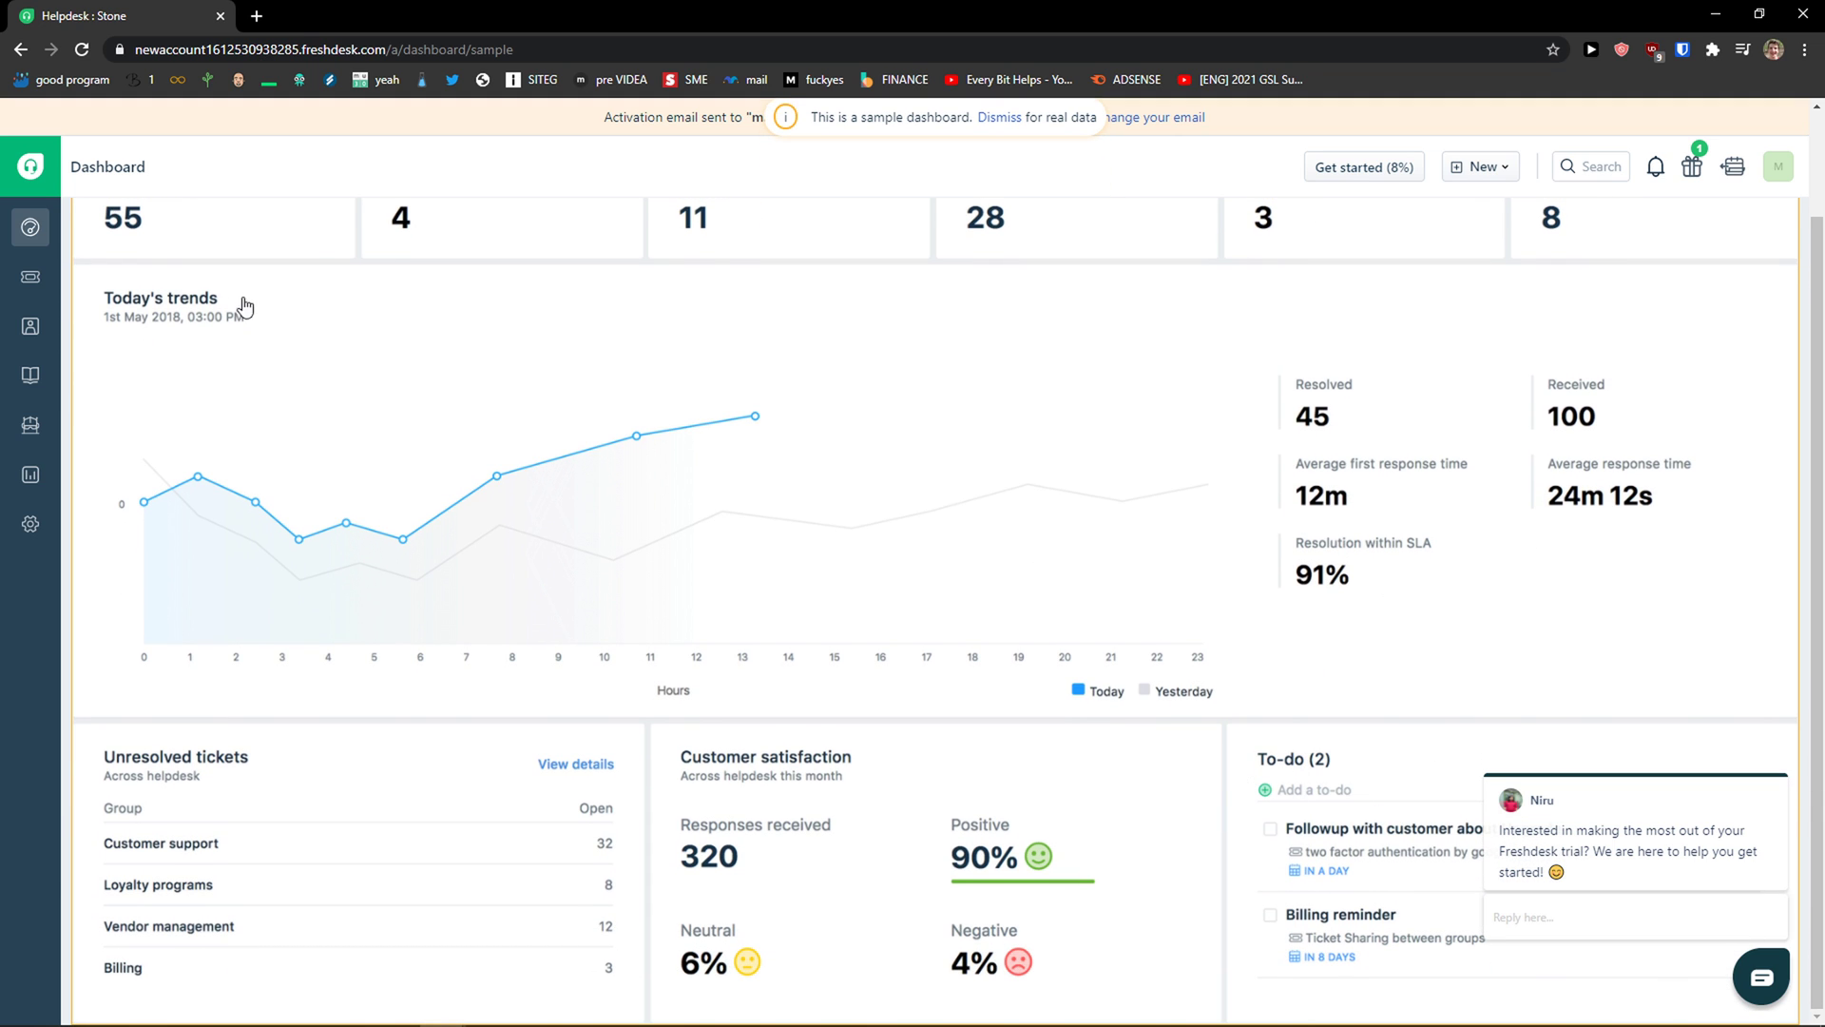
pyautogui.click(31, 277)
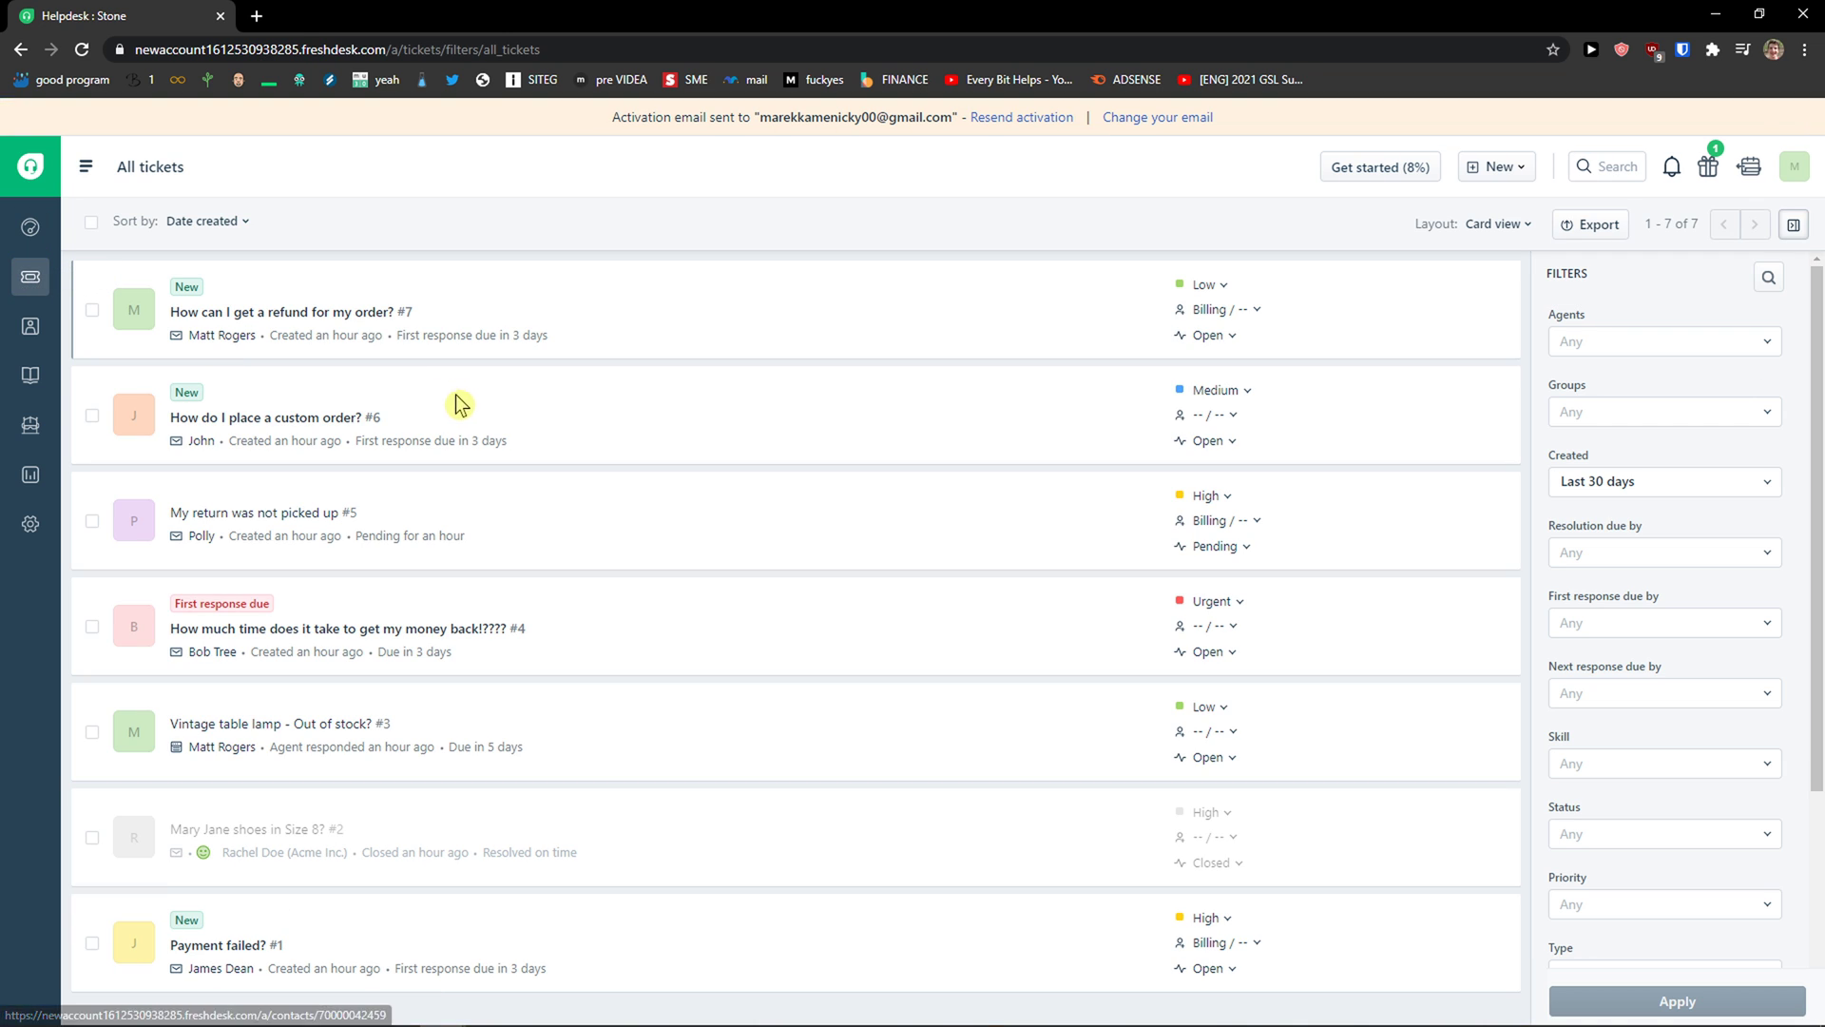
# Step: Switch the ticket list layout from cards to Table view
pyautogui.moveTo(456, 414)
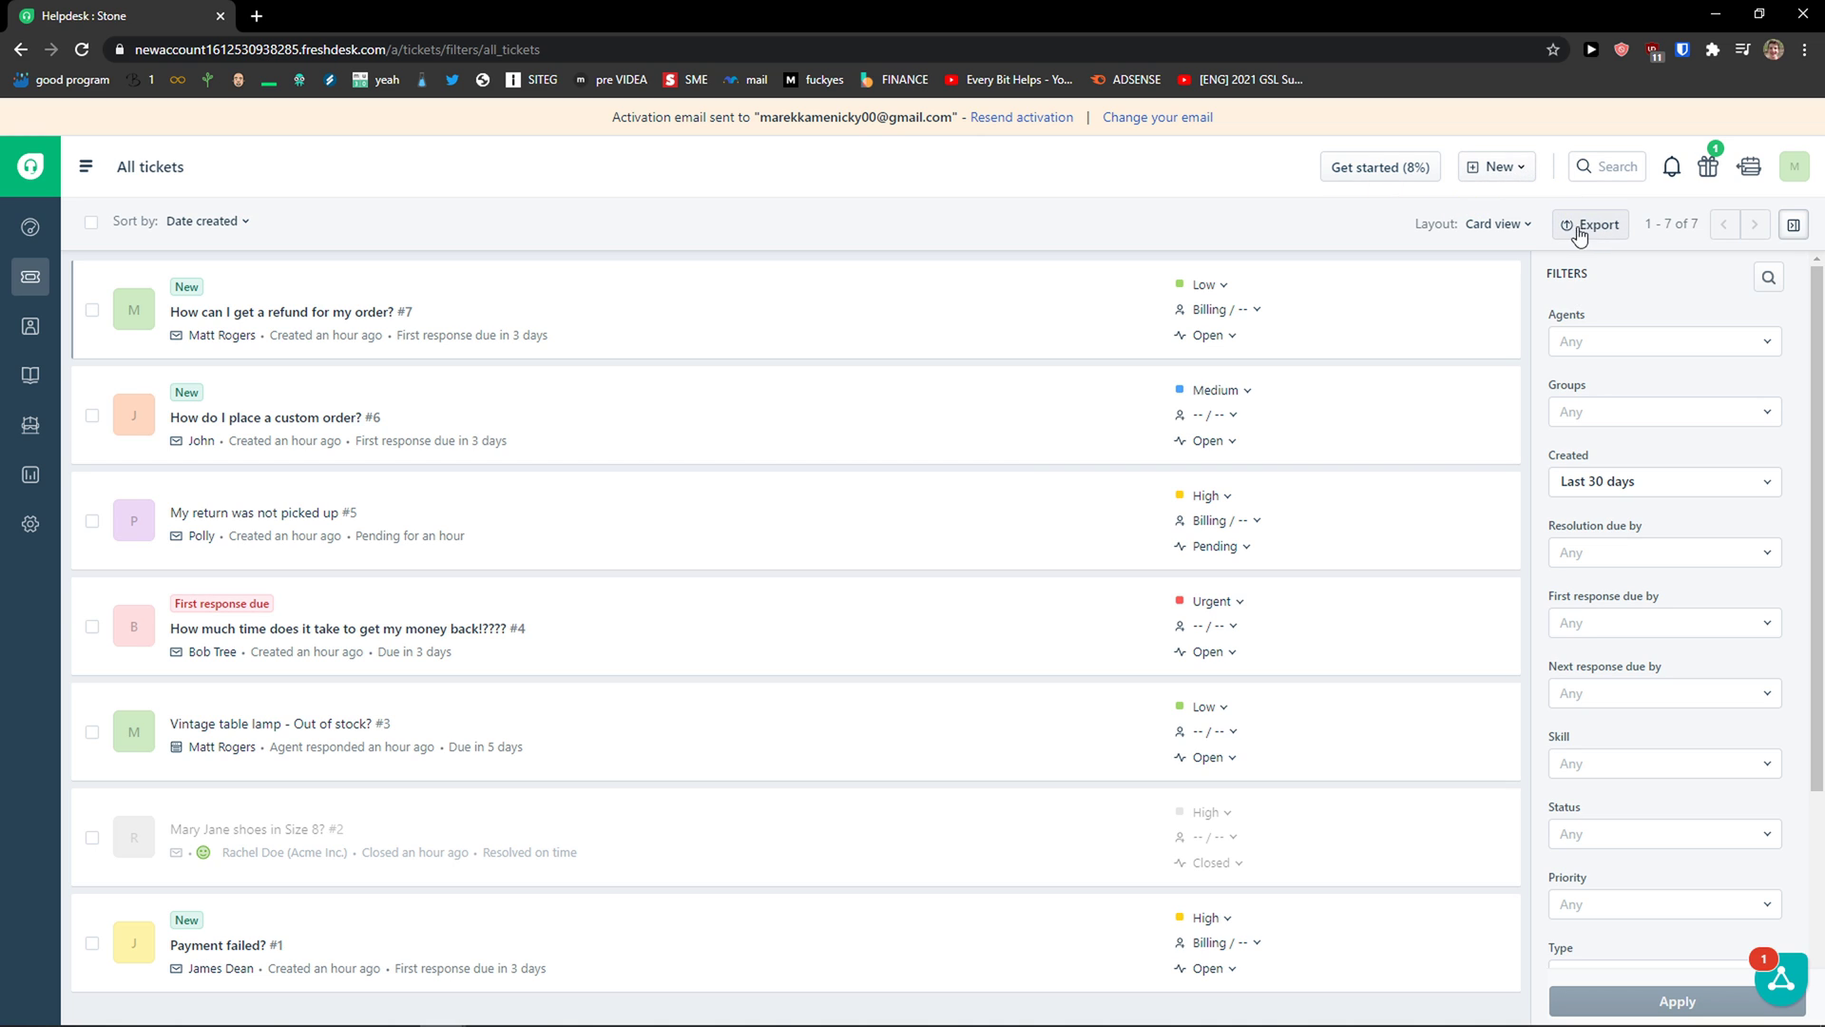
pyautogui.click(1521, 229)
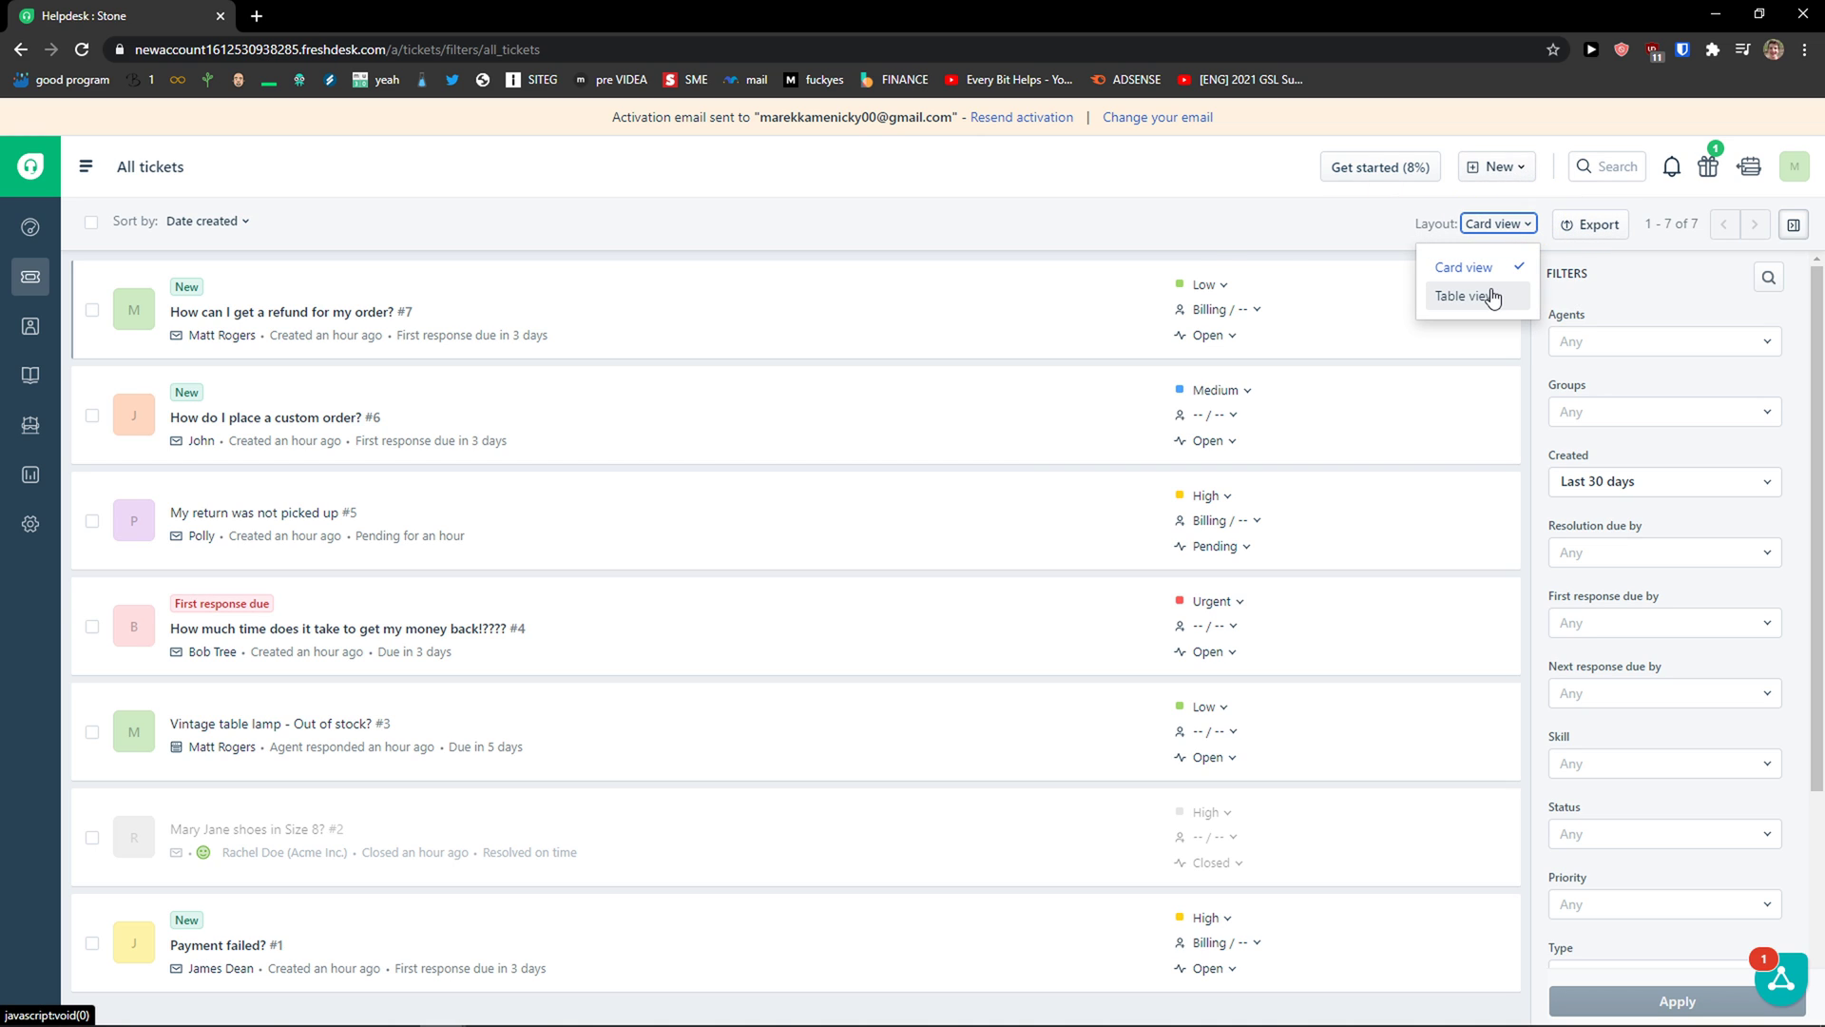
pyautogui.click(1492, 296)
pyautogui.click(1512, 225)
pyautogui.click(1464, 268)
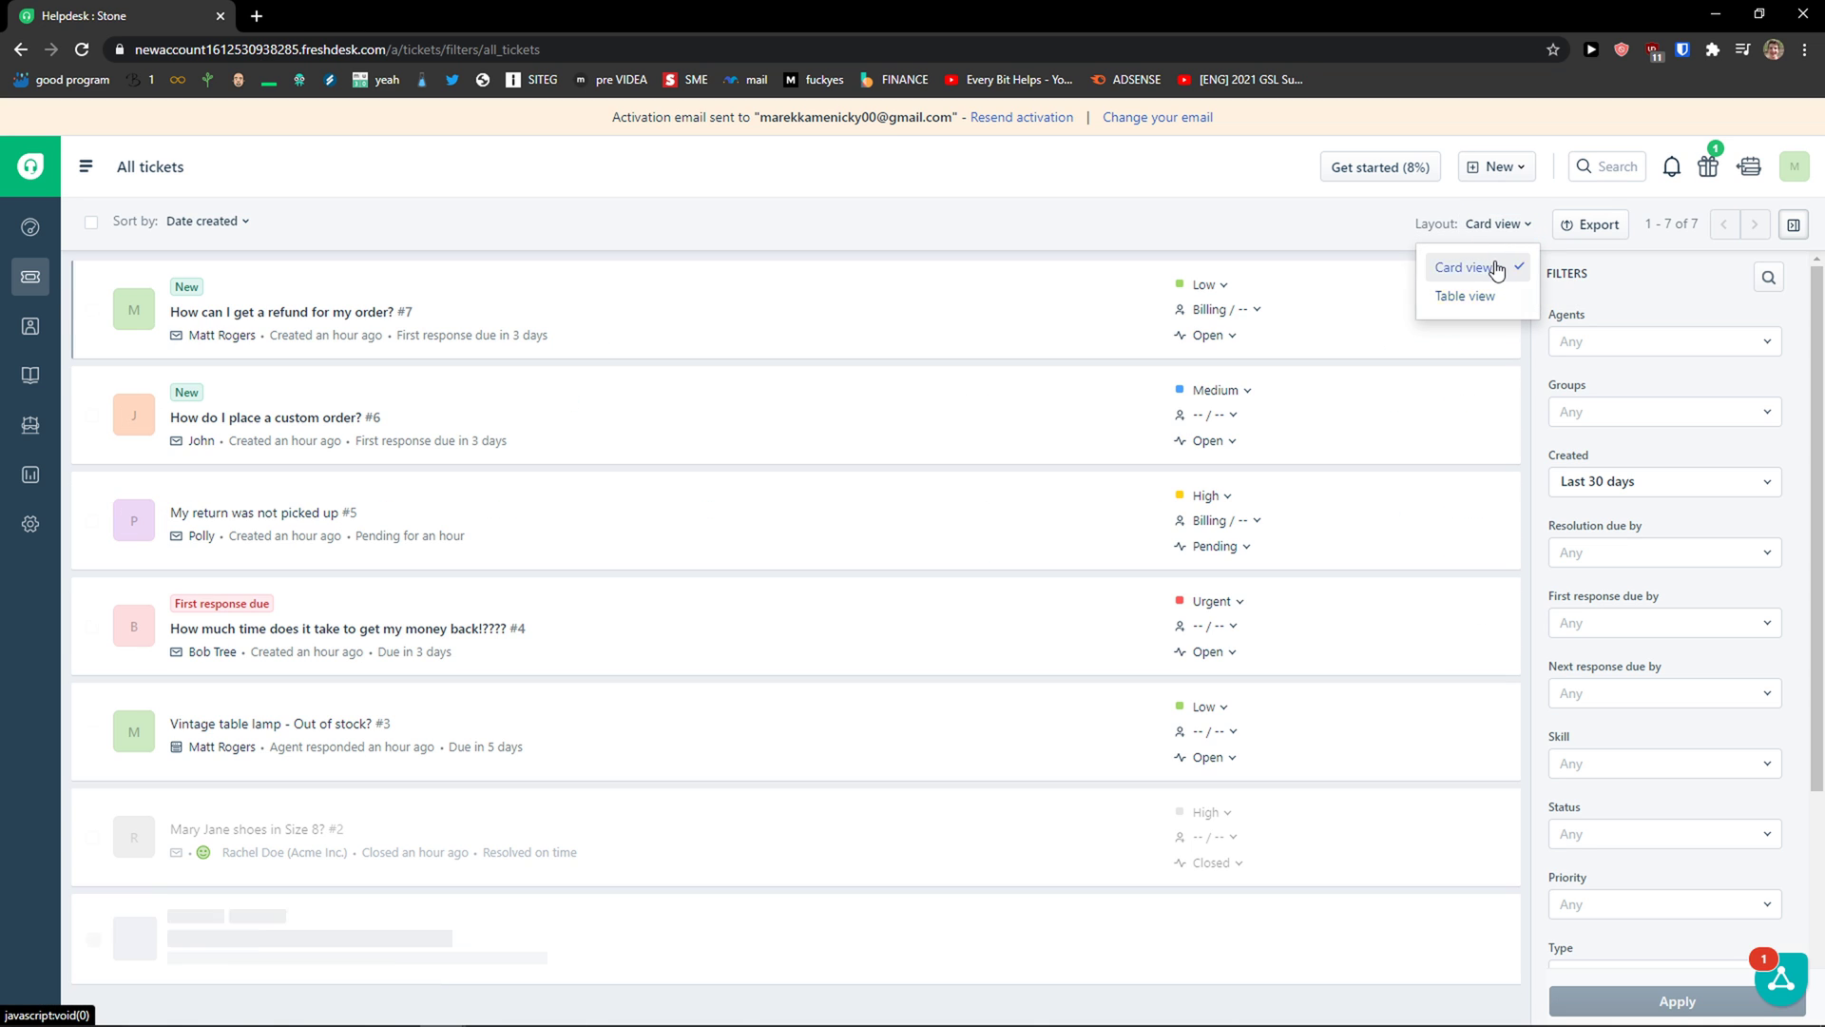
pyautogui.click(1499, 225)
pyautogui.click(1464, 295)
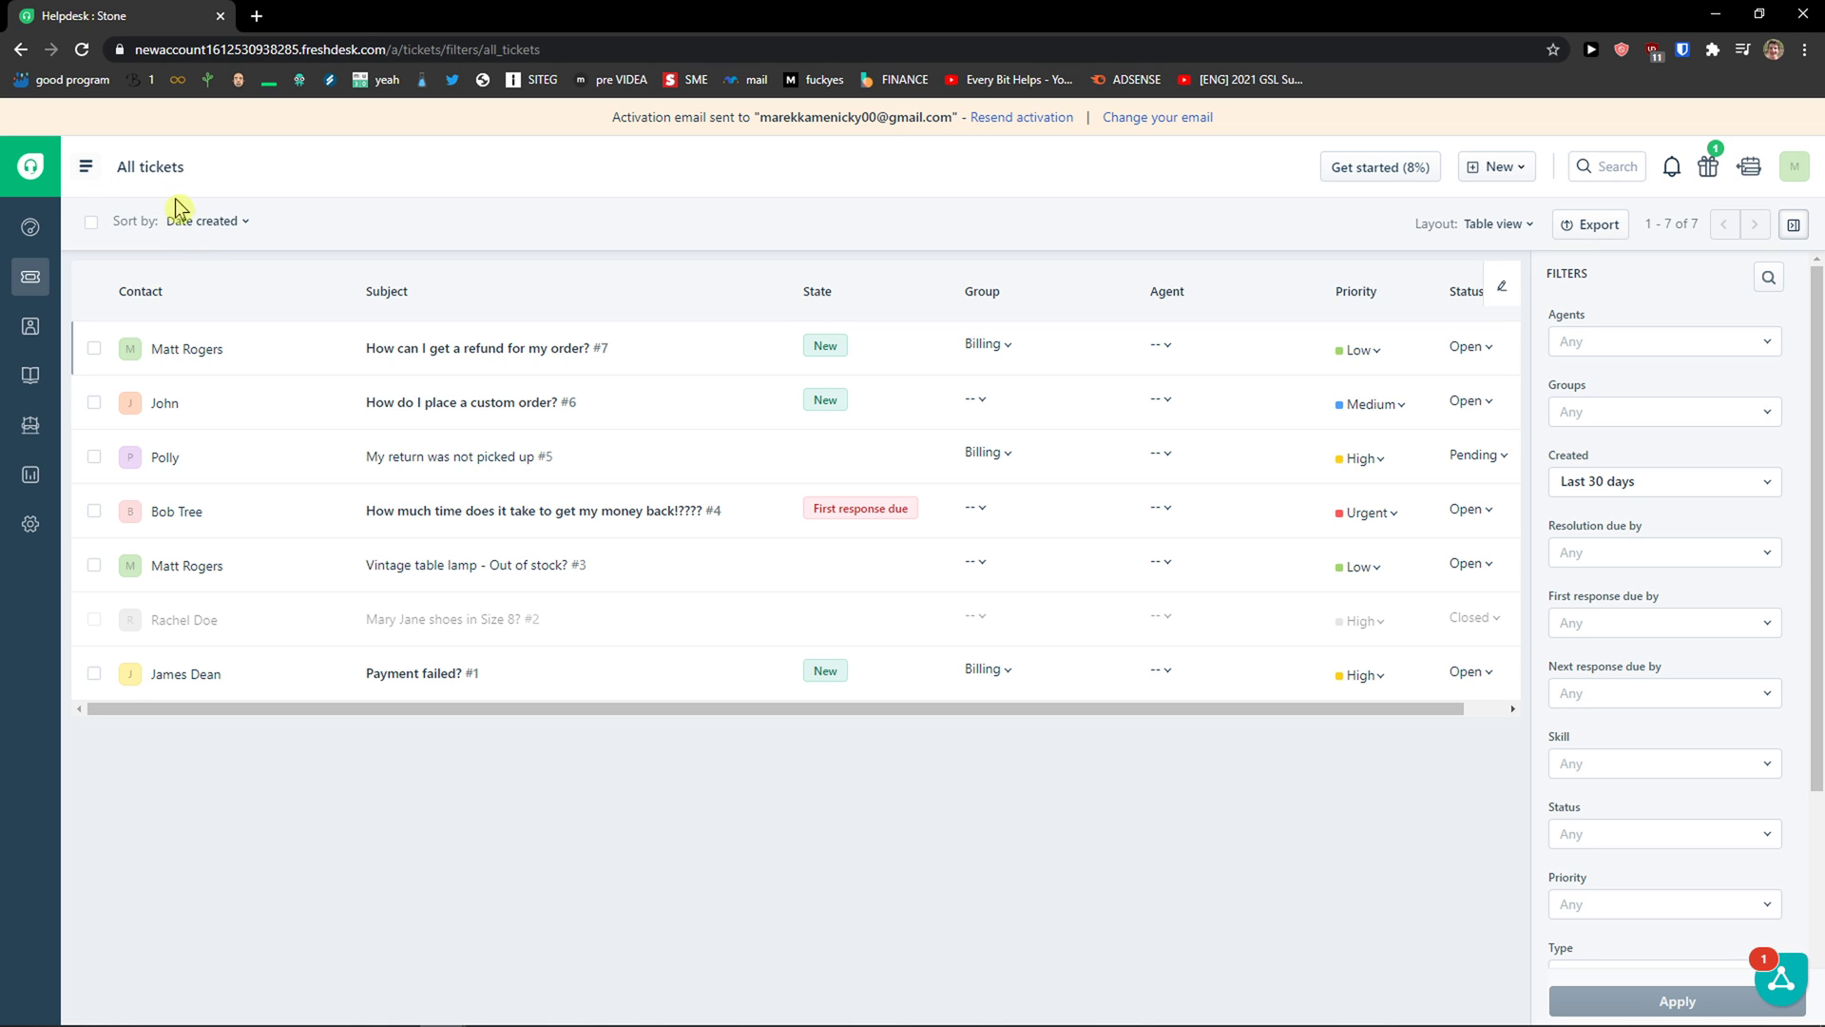
# Step: Check the Sort by options, zoom the page in, and toggle the saved ticket views list
pyautogui.click(201, 224)
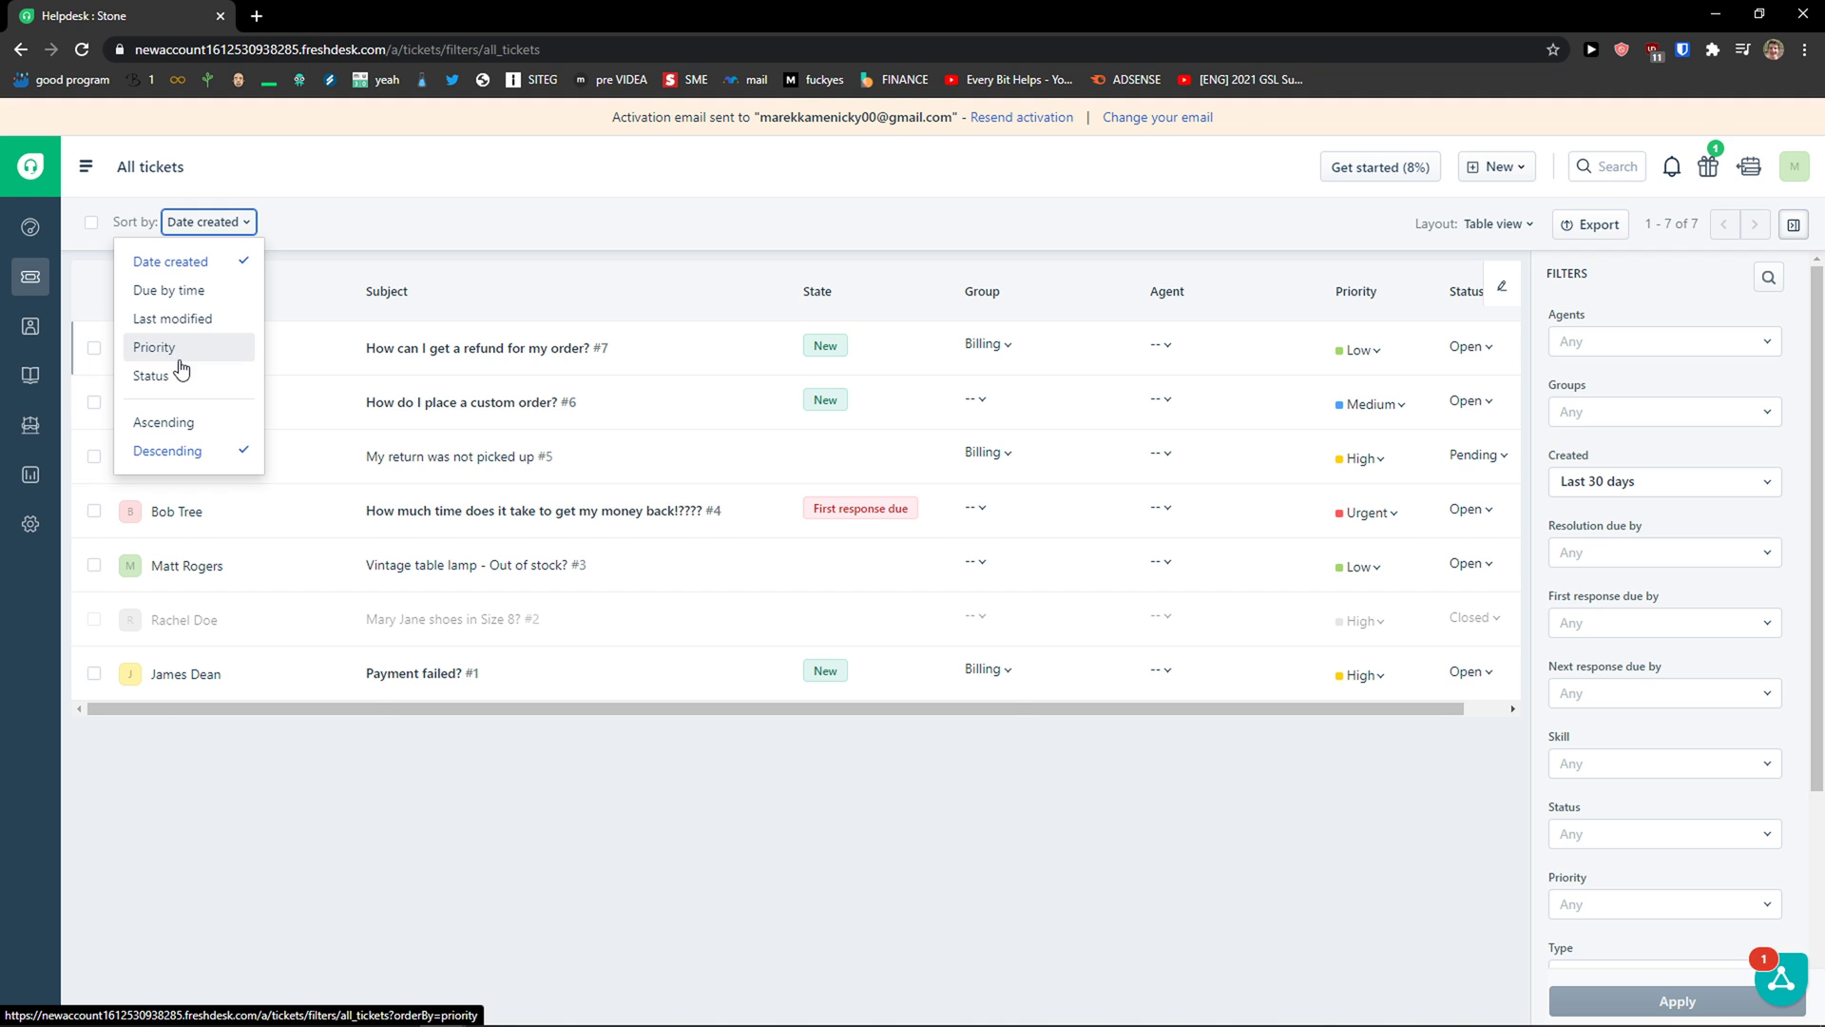
pyautogui.hotkey('ctrl', '+')
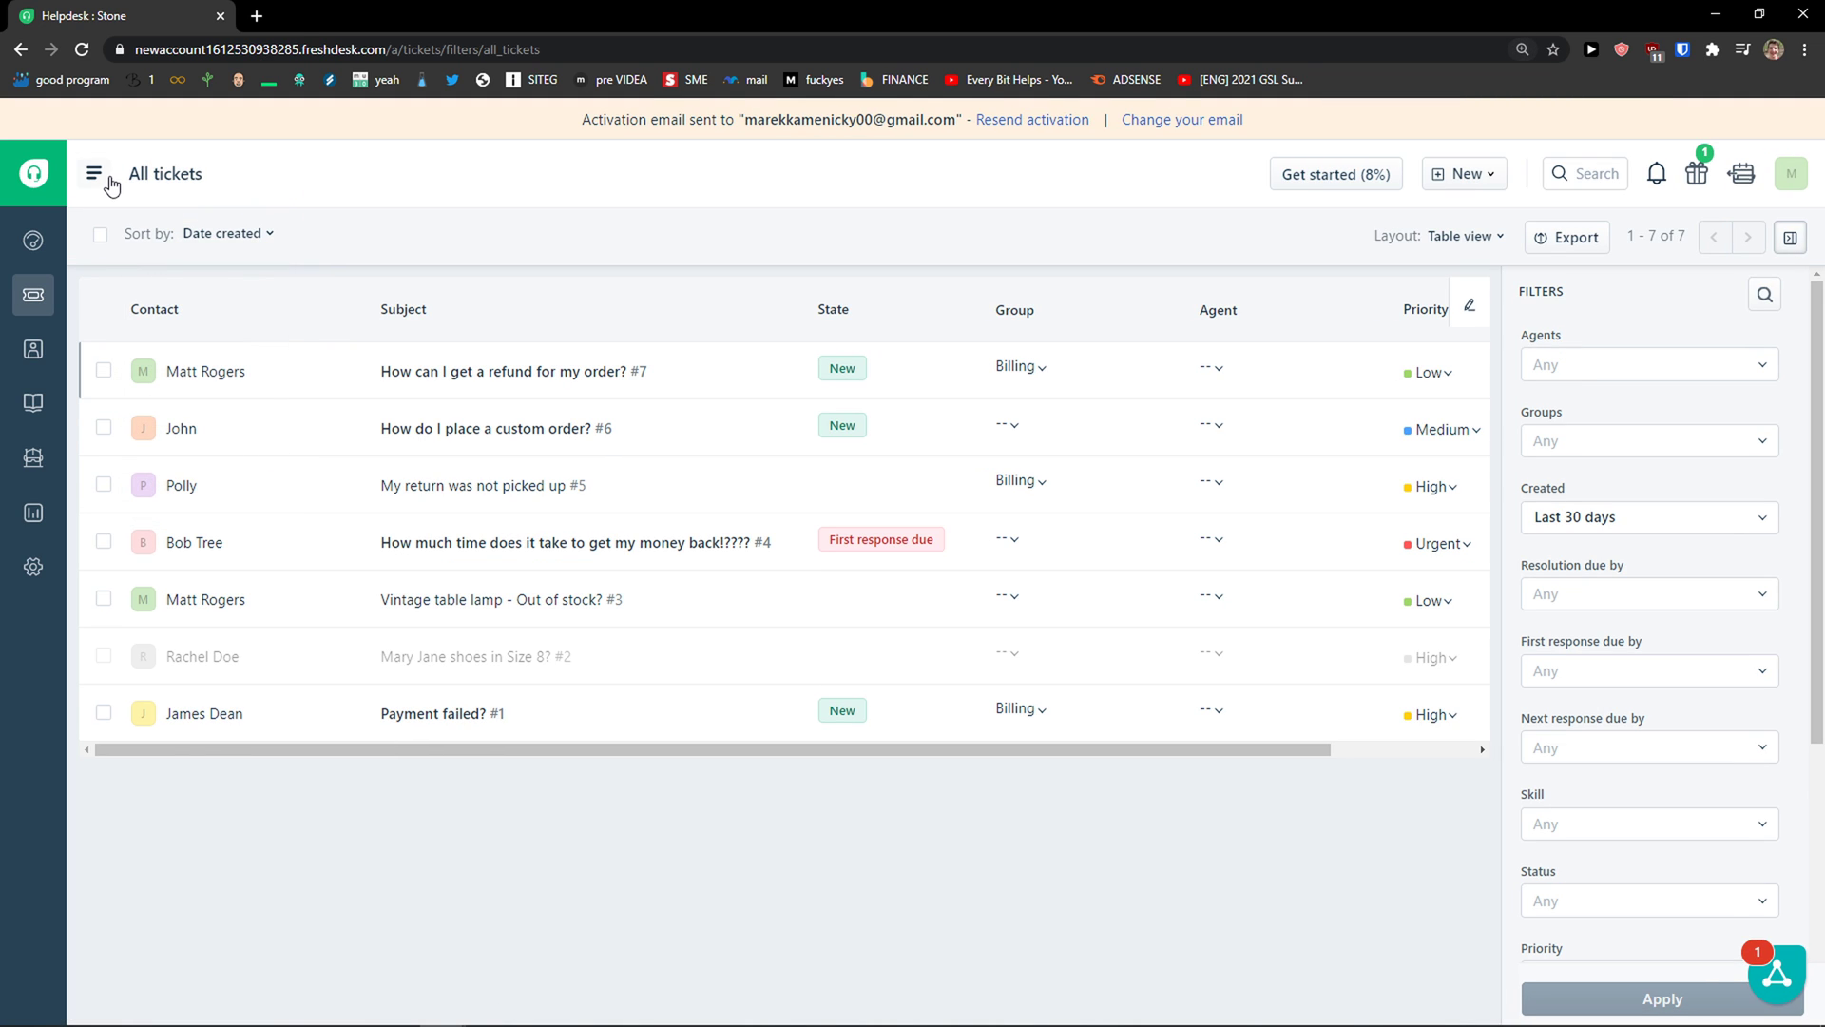
pyautogui.click(94, 174)
pyautogui.click(412, 265)
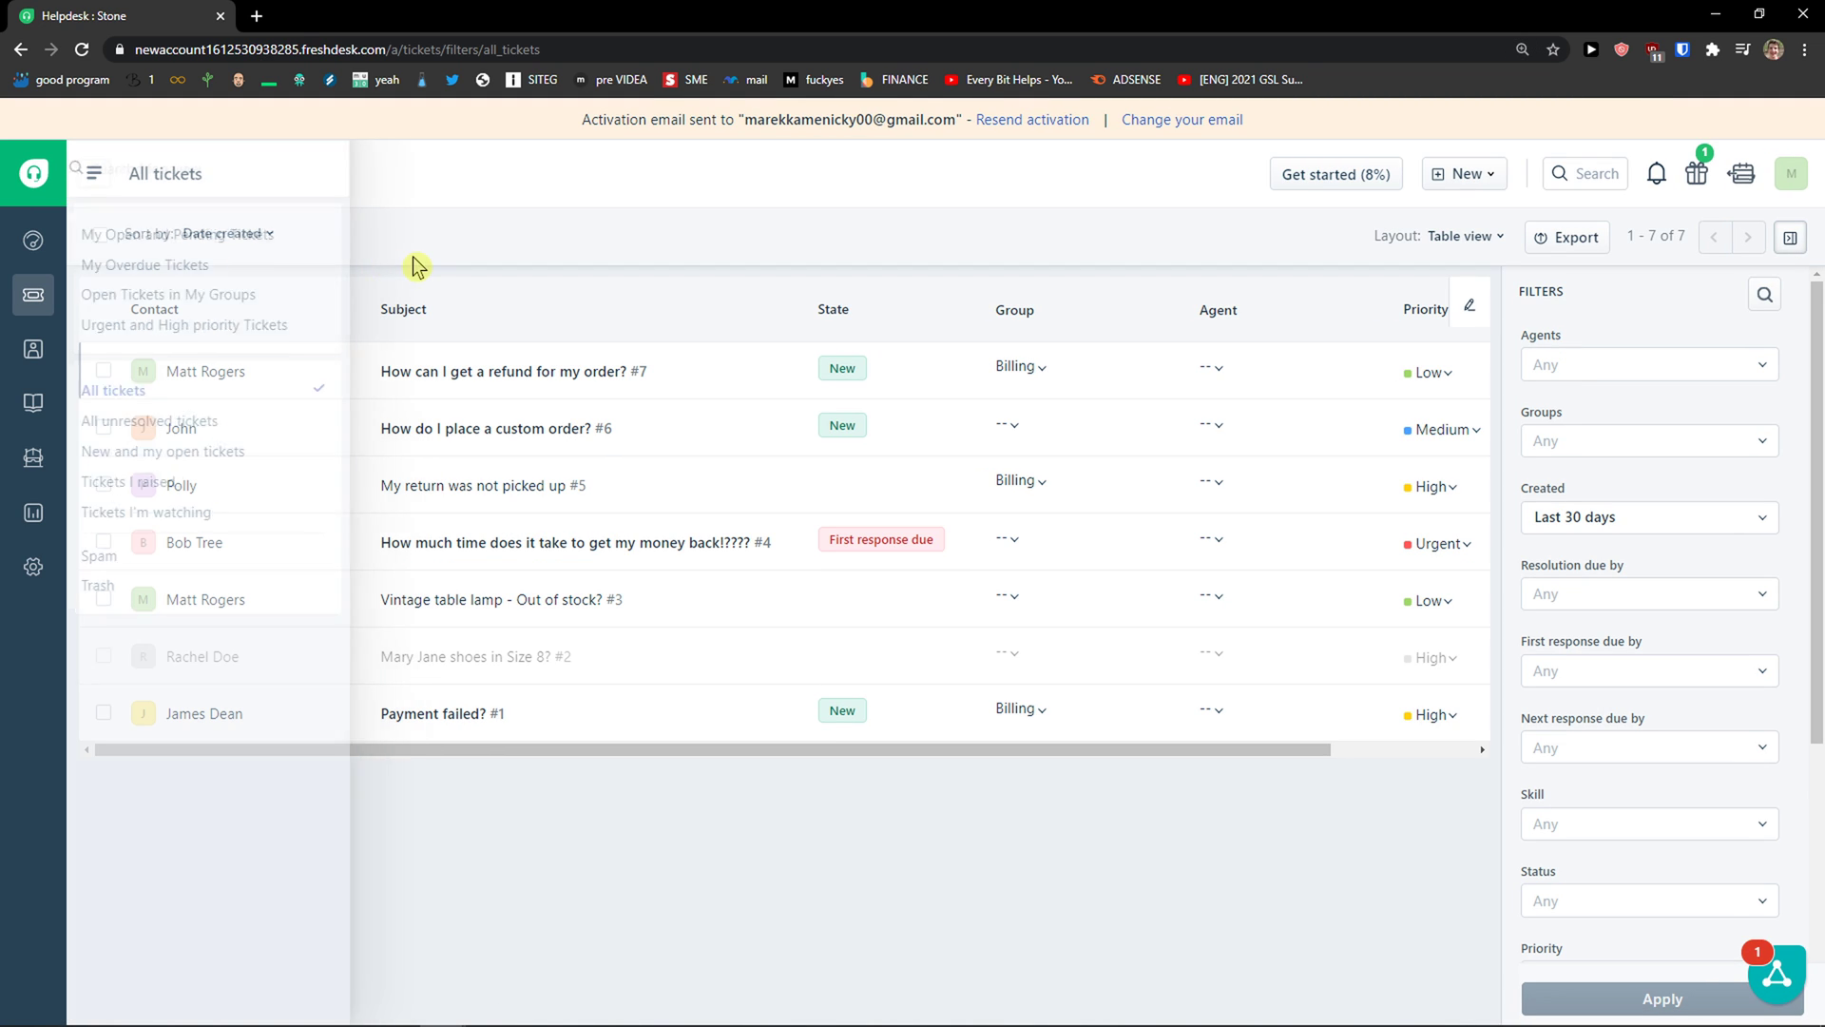
pyautogui.click(148, 180)
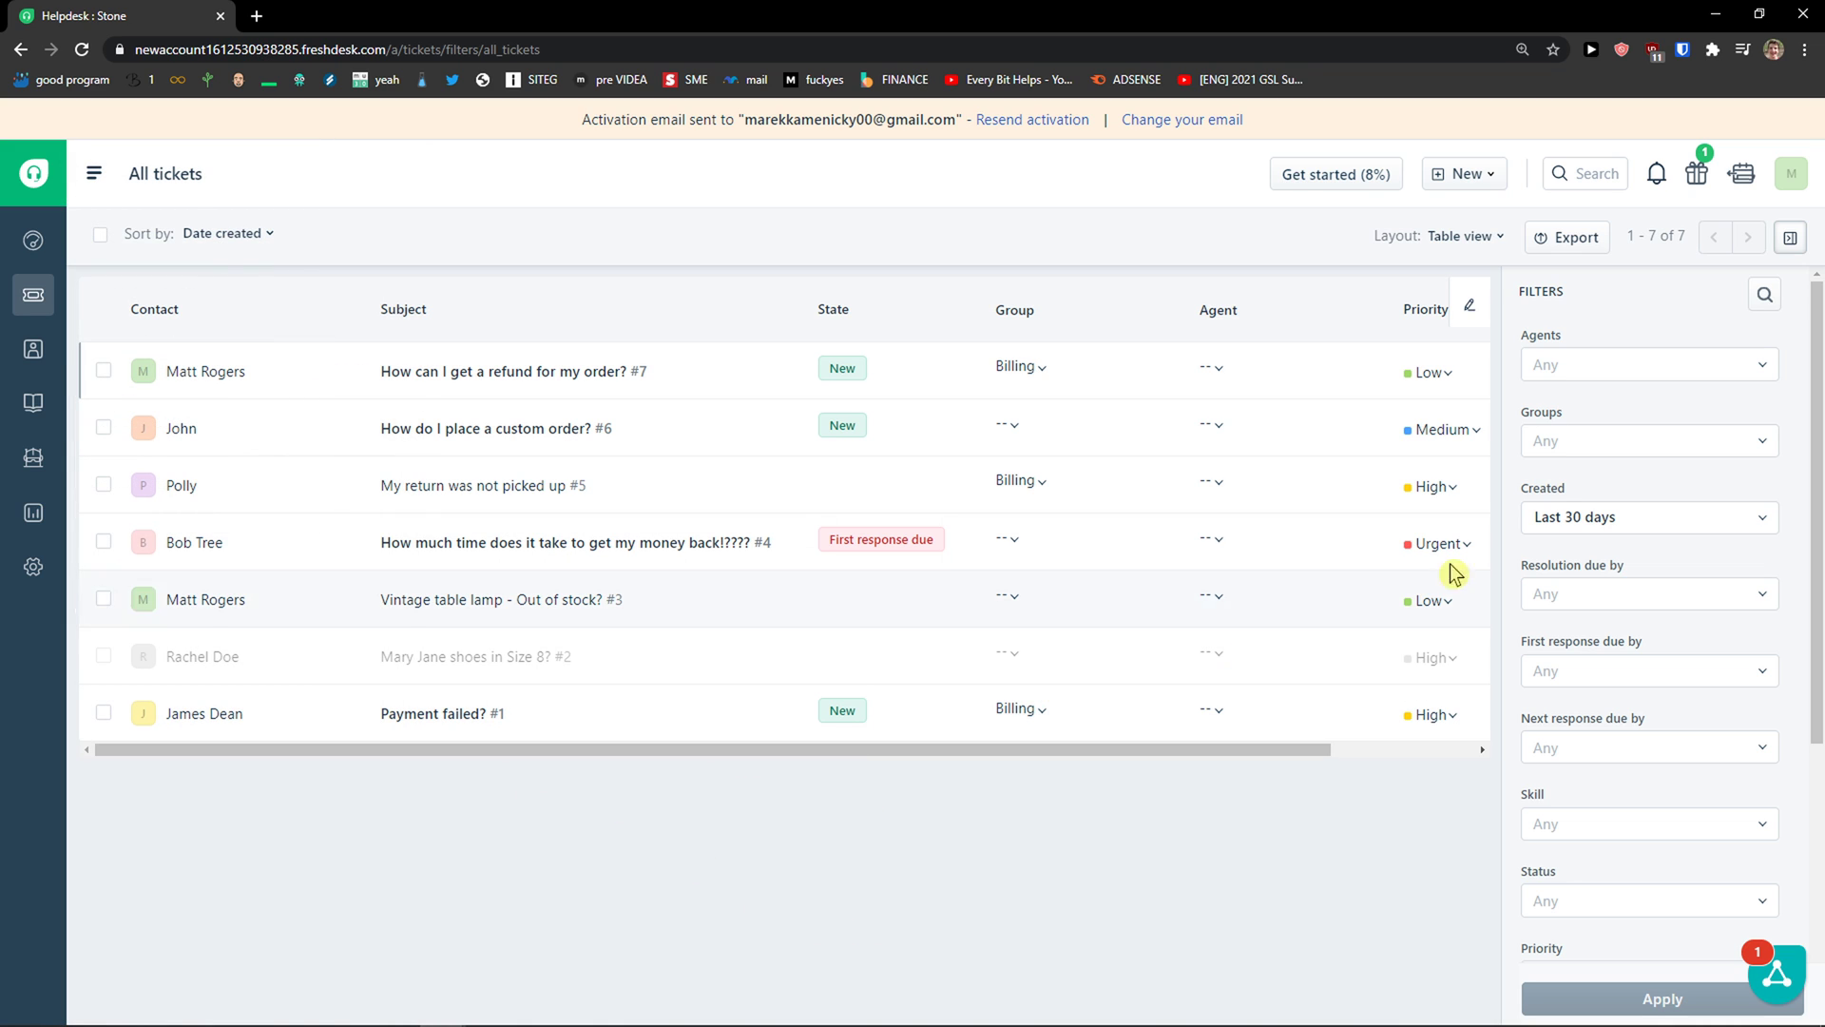
# Step: Browse the Agent, Group, Resolution due, First response due and Skill filters, leaving them unchanged
pyautogui.click(1758, 363)
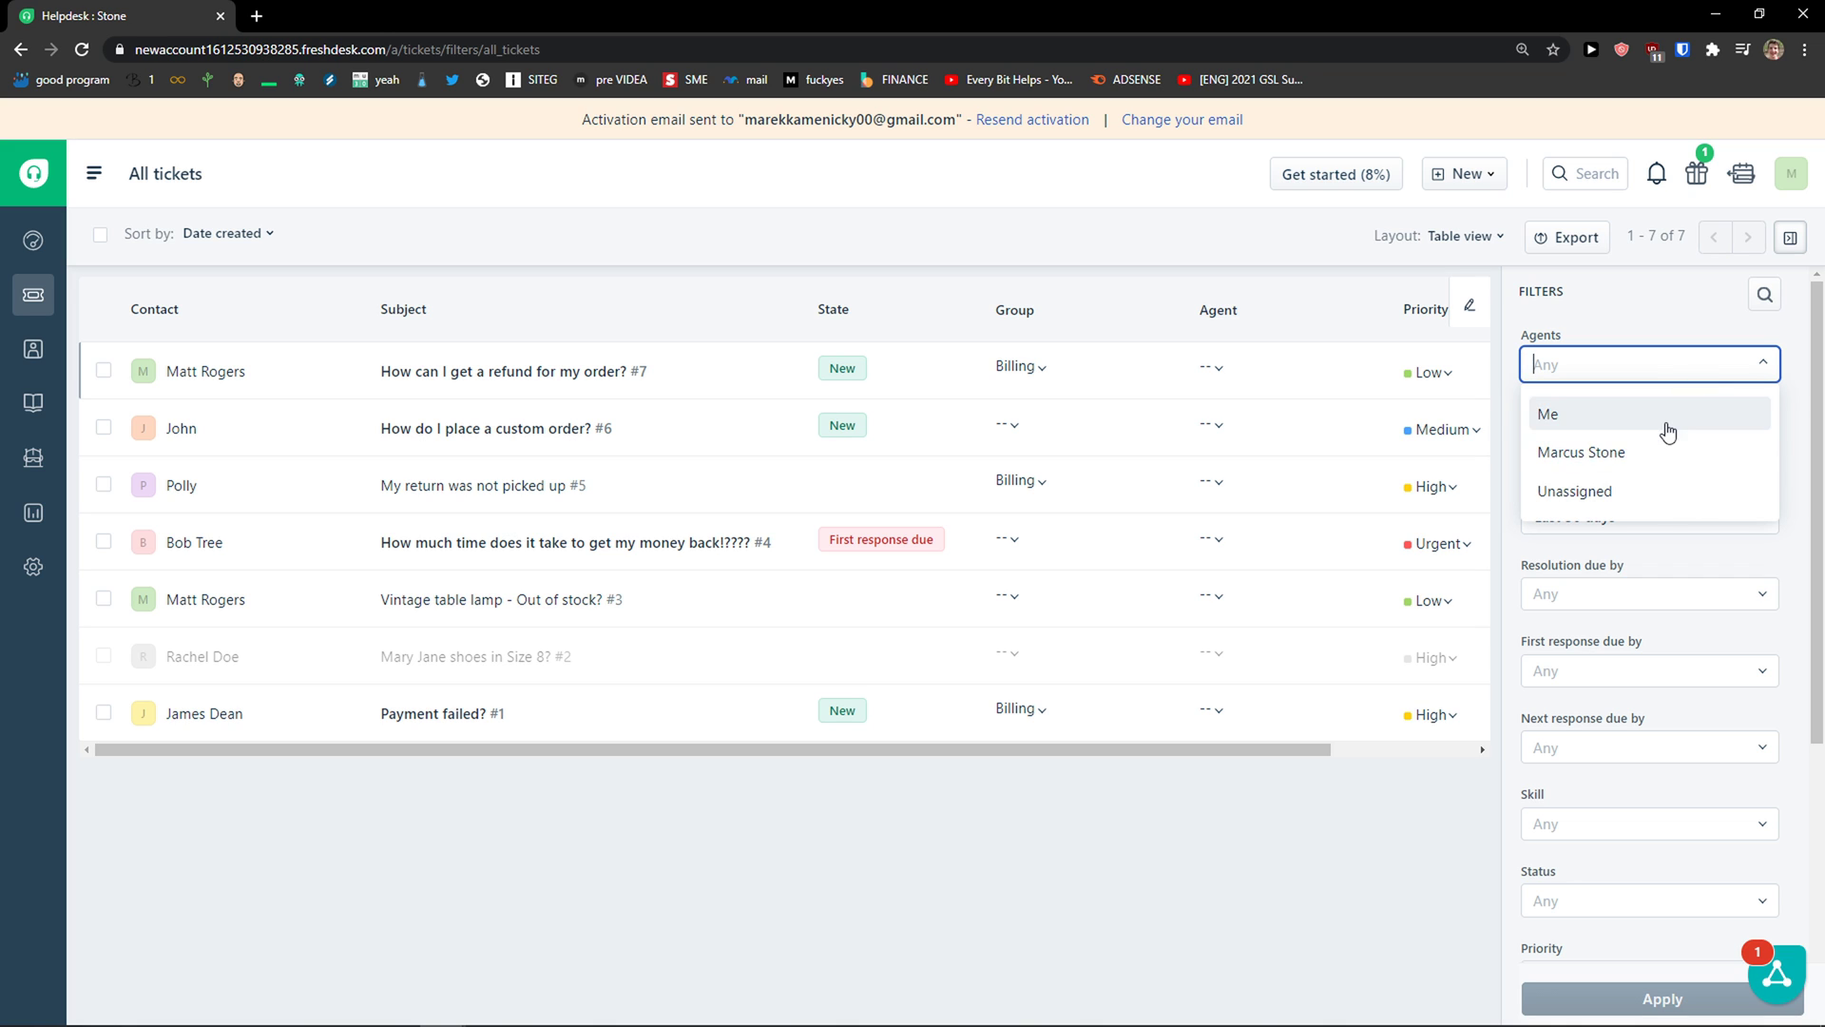
pyautogui.click(1697, 371)
pyautogui.scroll(-1, 1707, 385)
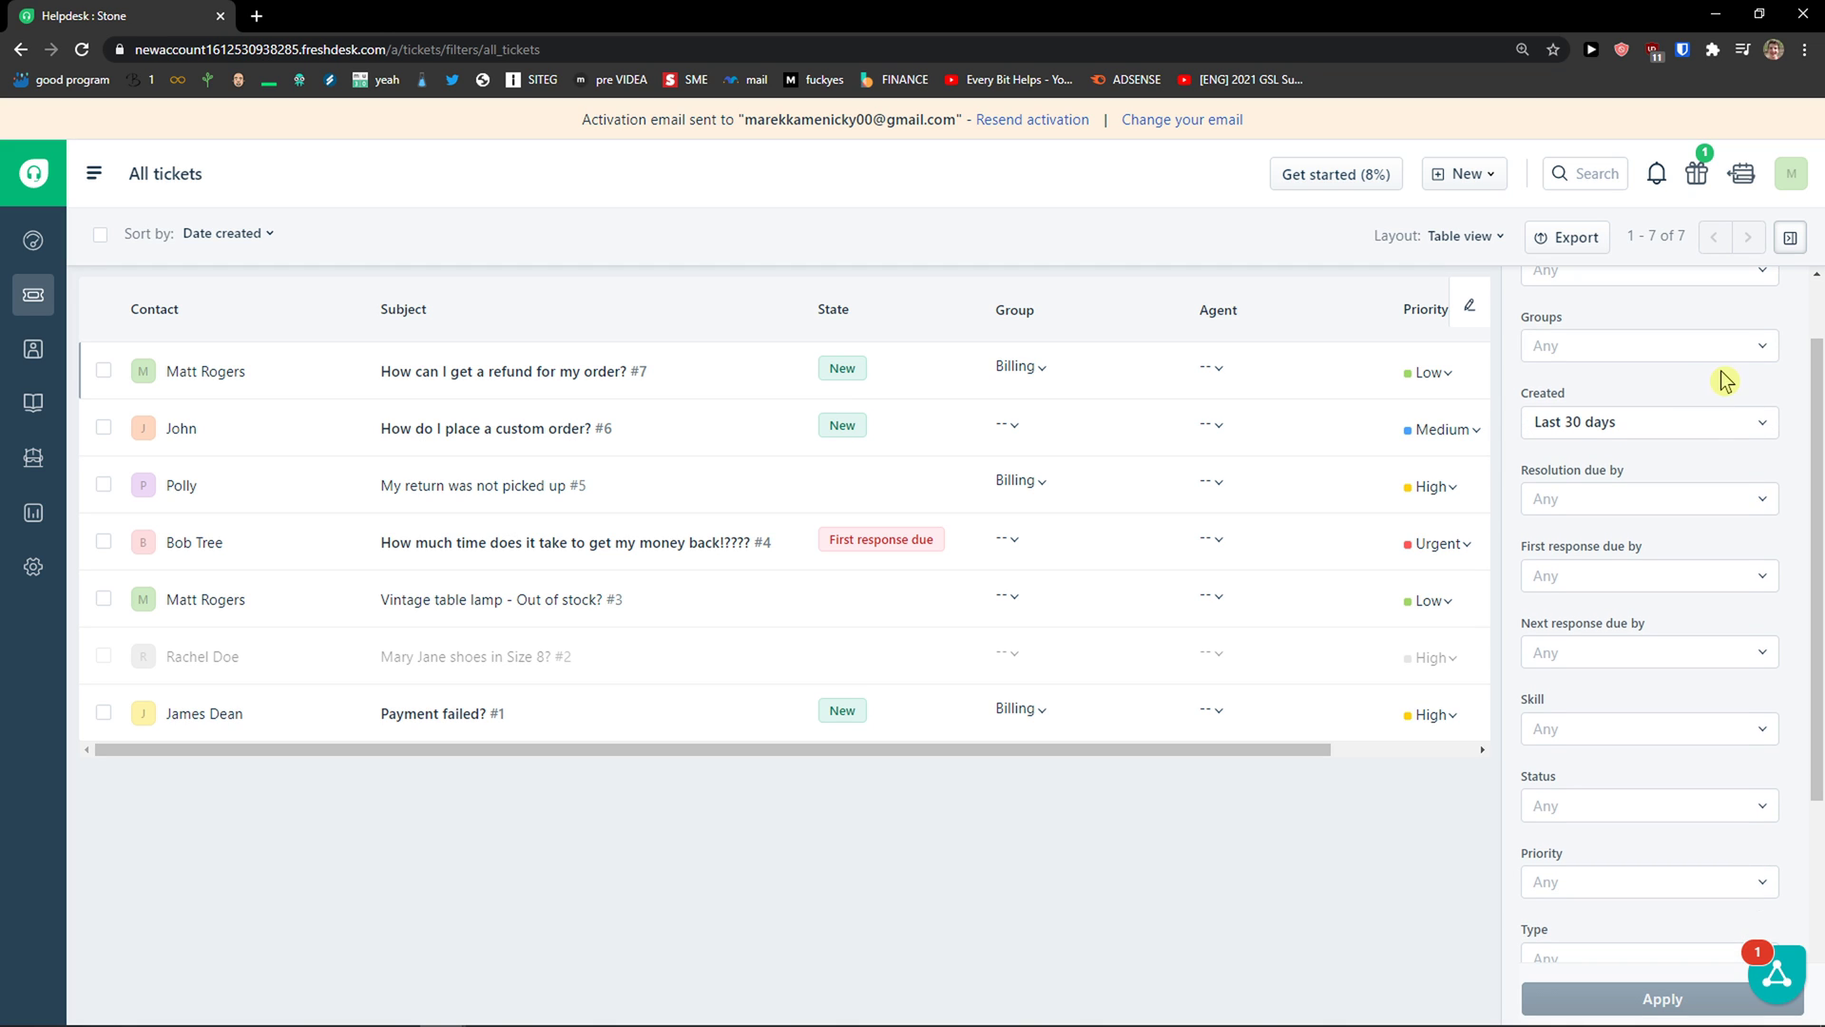
pyautogui.click(1699, 348)
pyautogui.scroll(-1, 1652, 463)
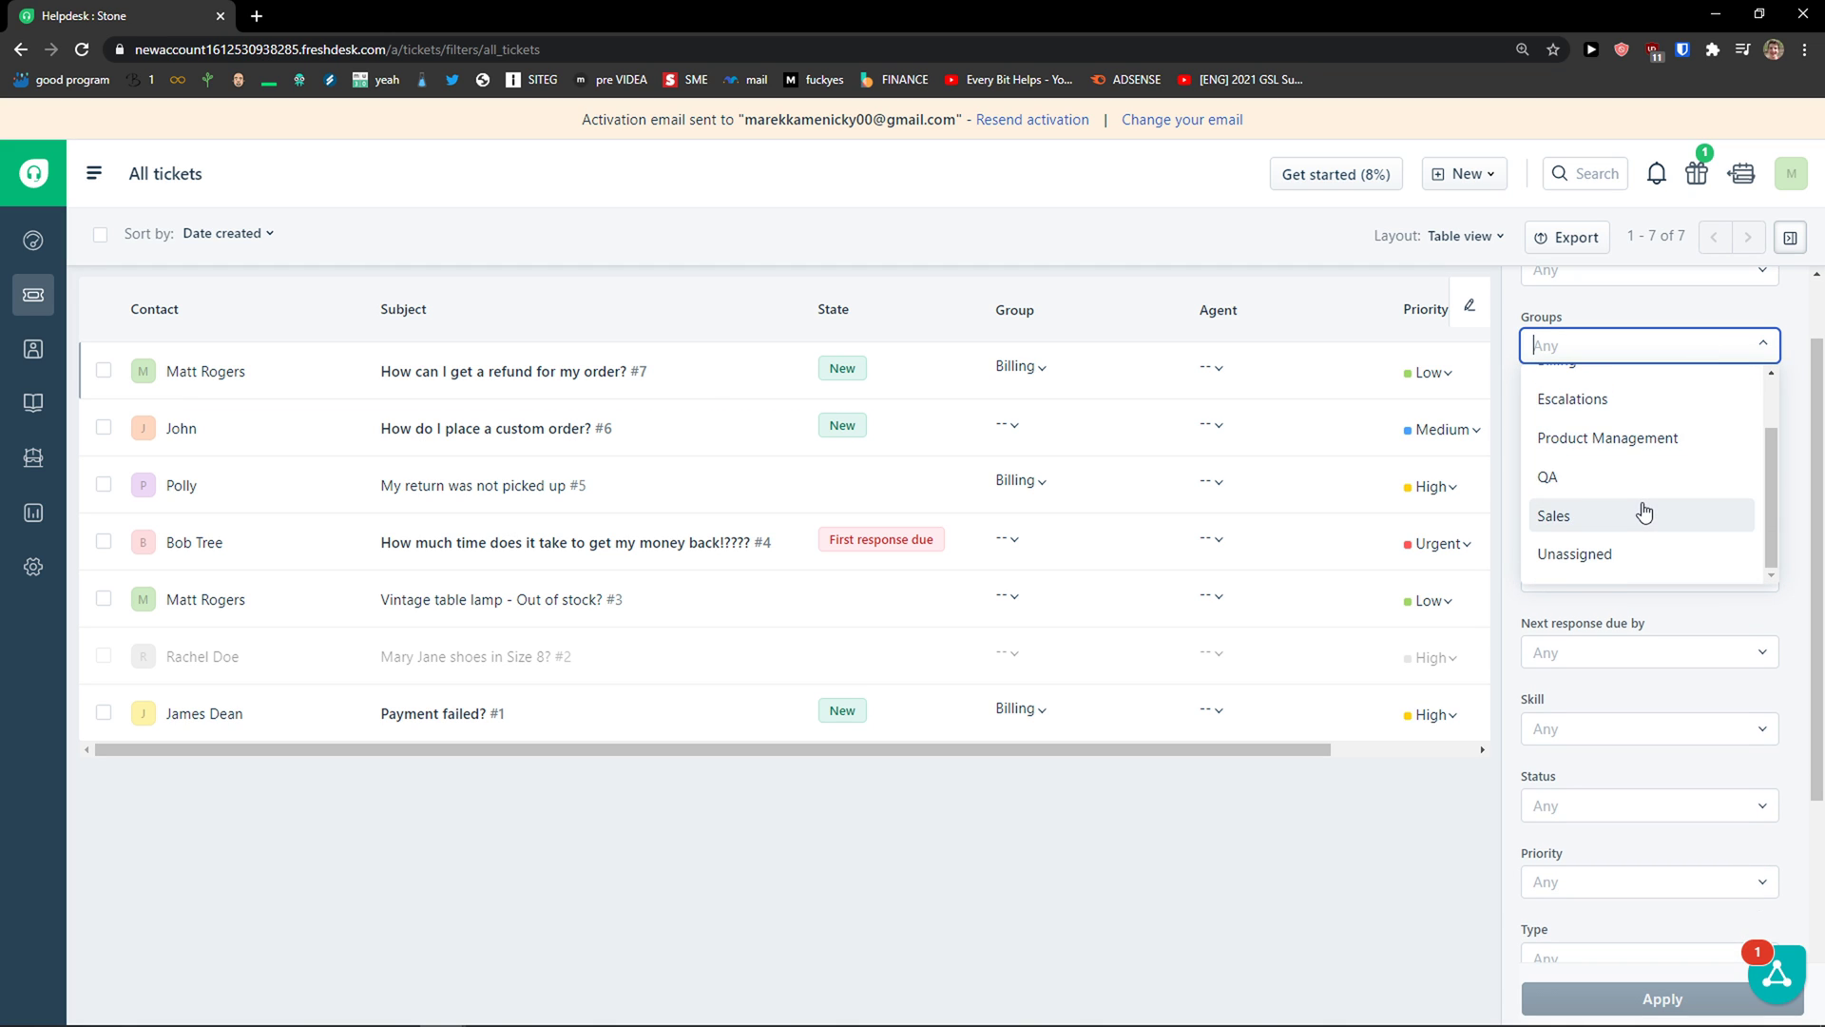
pyautogui.click(1305, 836)
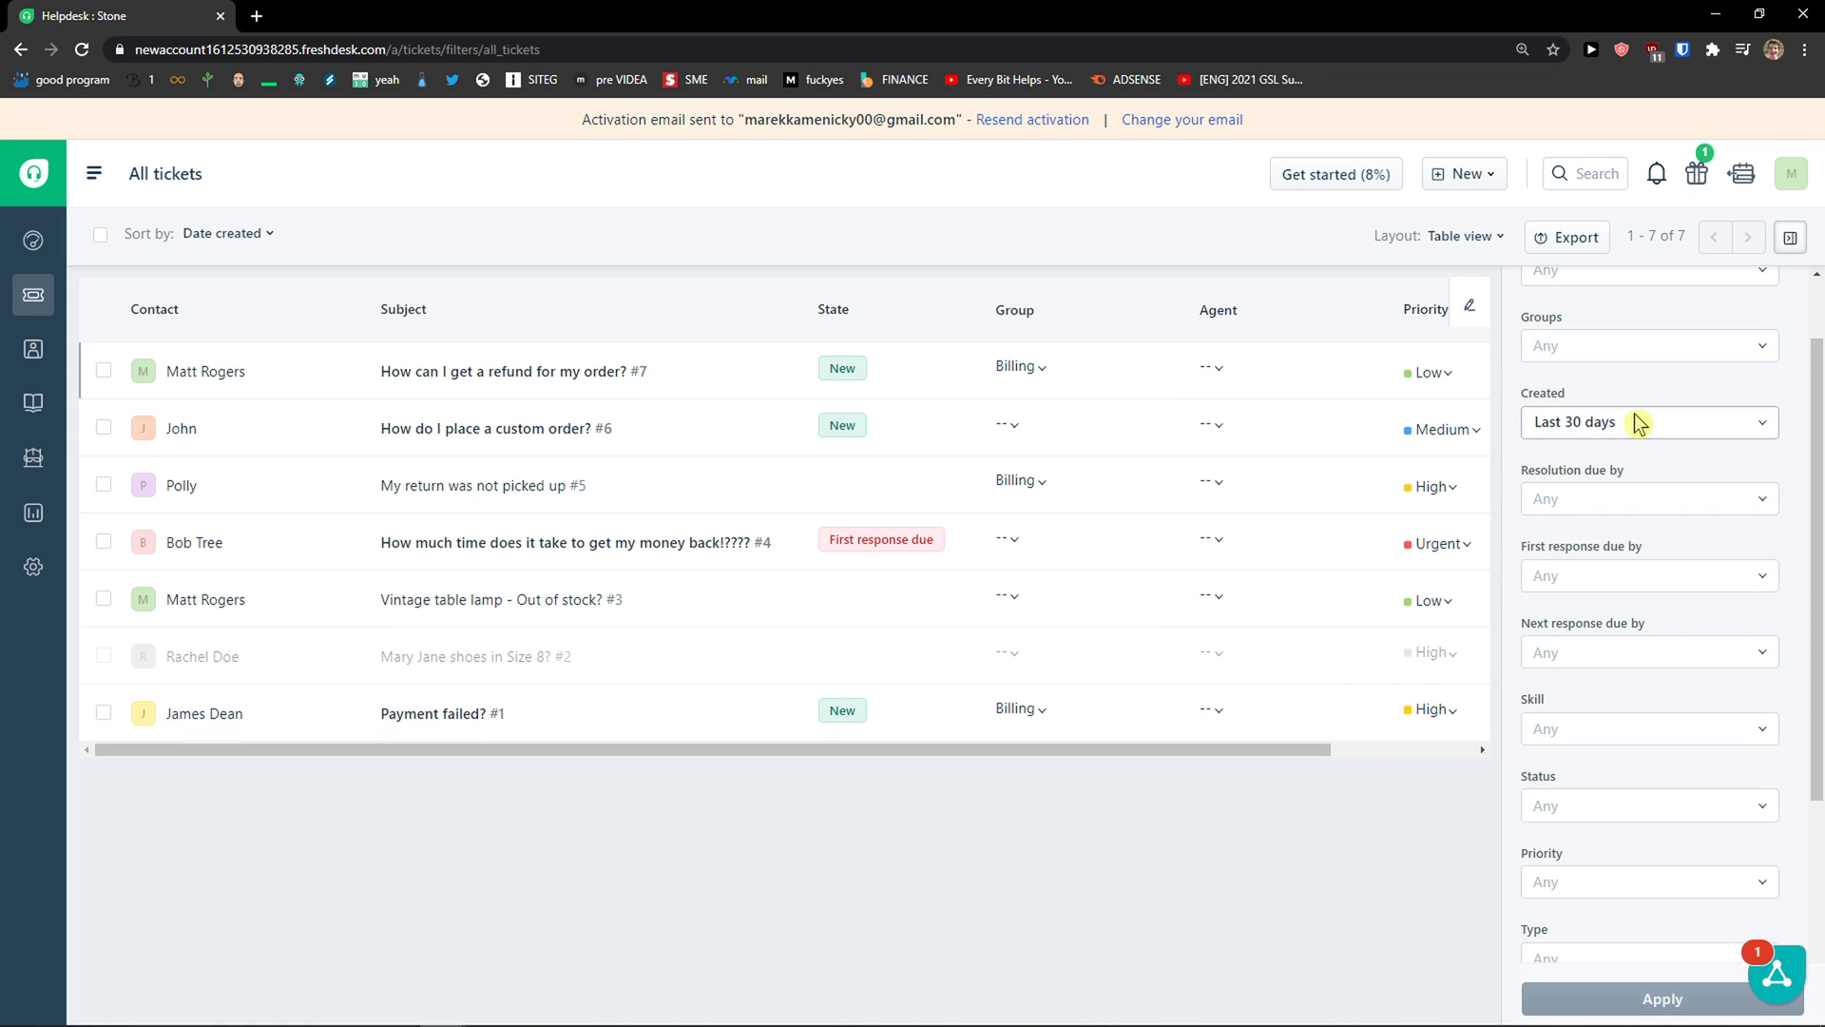
pyautogui.scroll(-1, 1623, 476)
pyautogui.scroll(-2, 1623, 475)
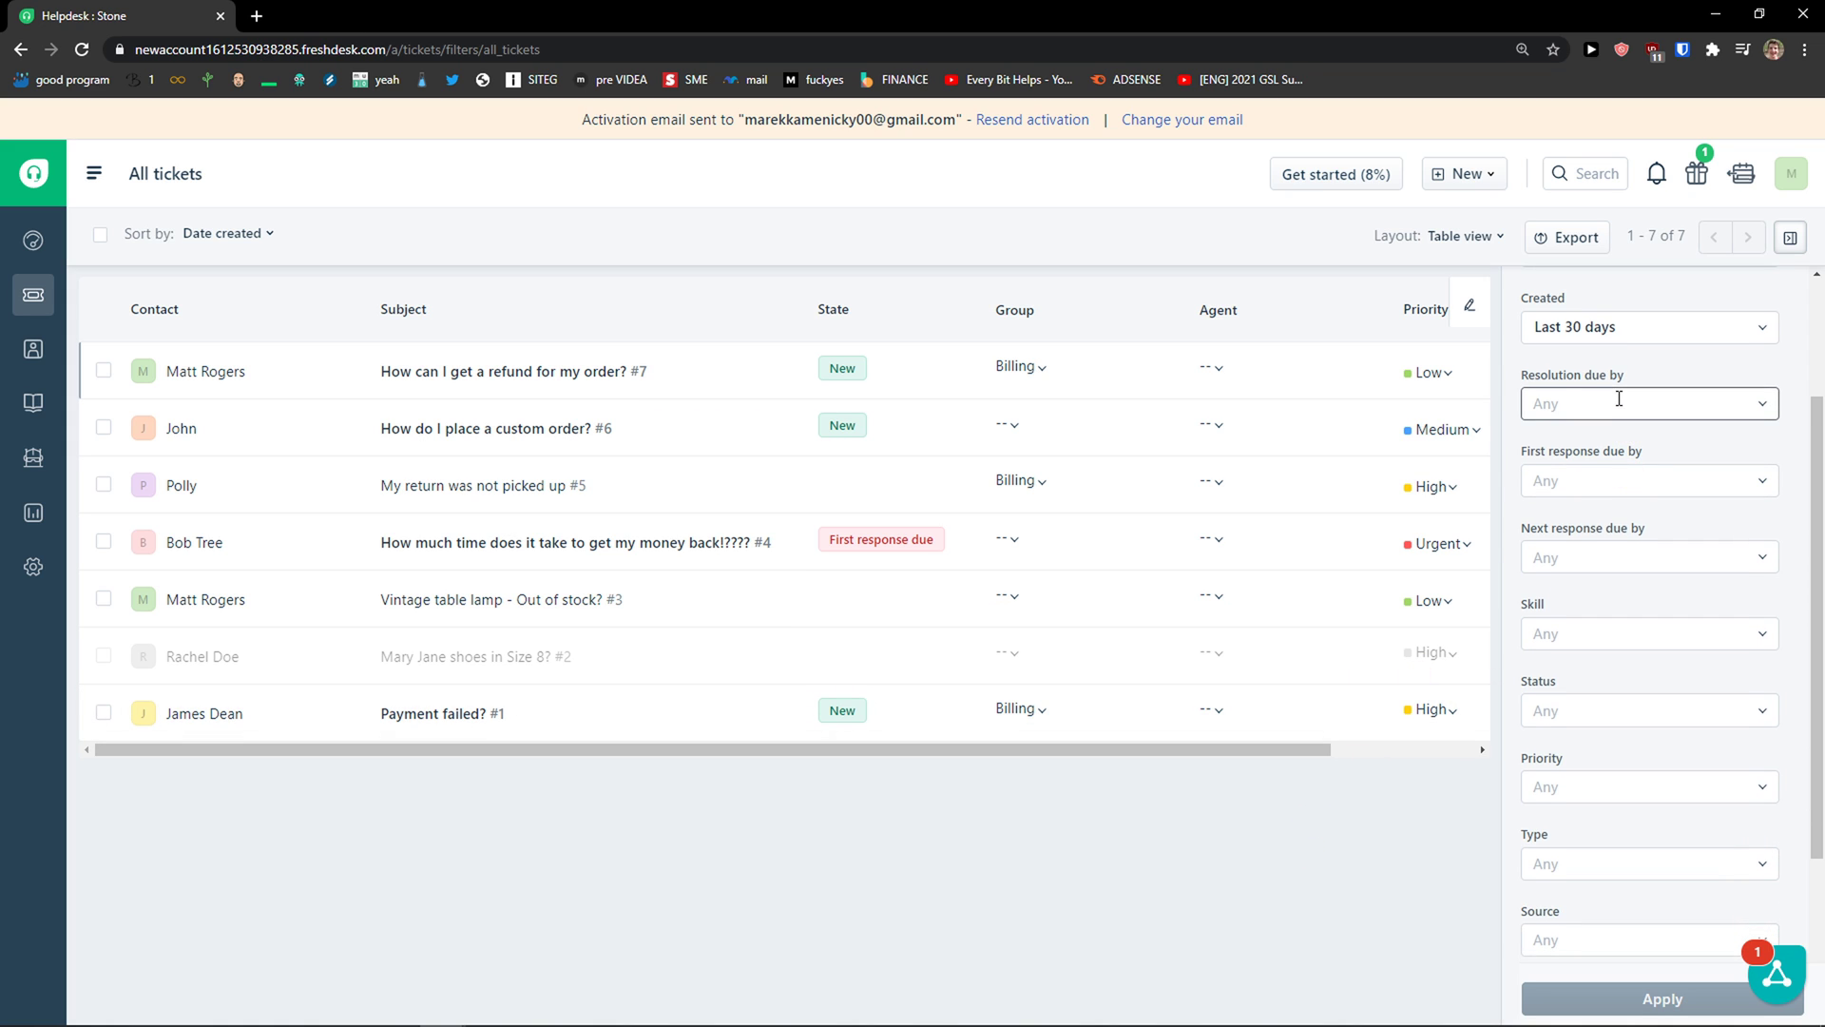
pyautogui.scroll(2, 1629, 375)
pyautogui.click(1627, 403)
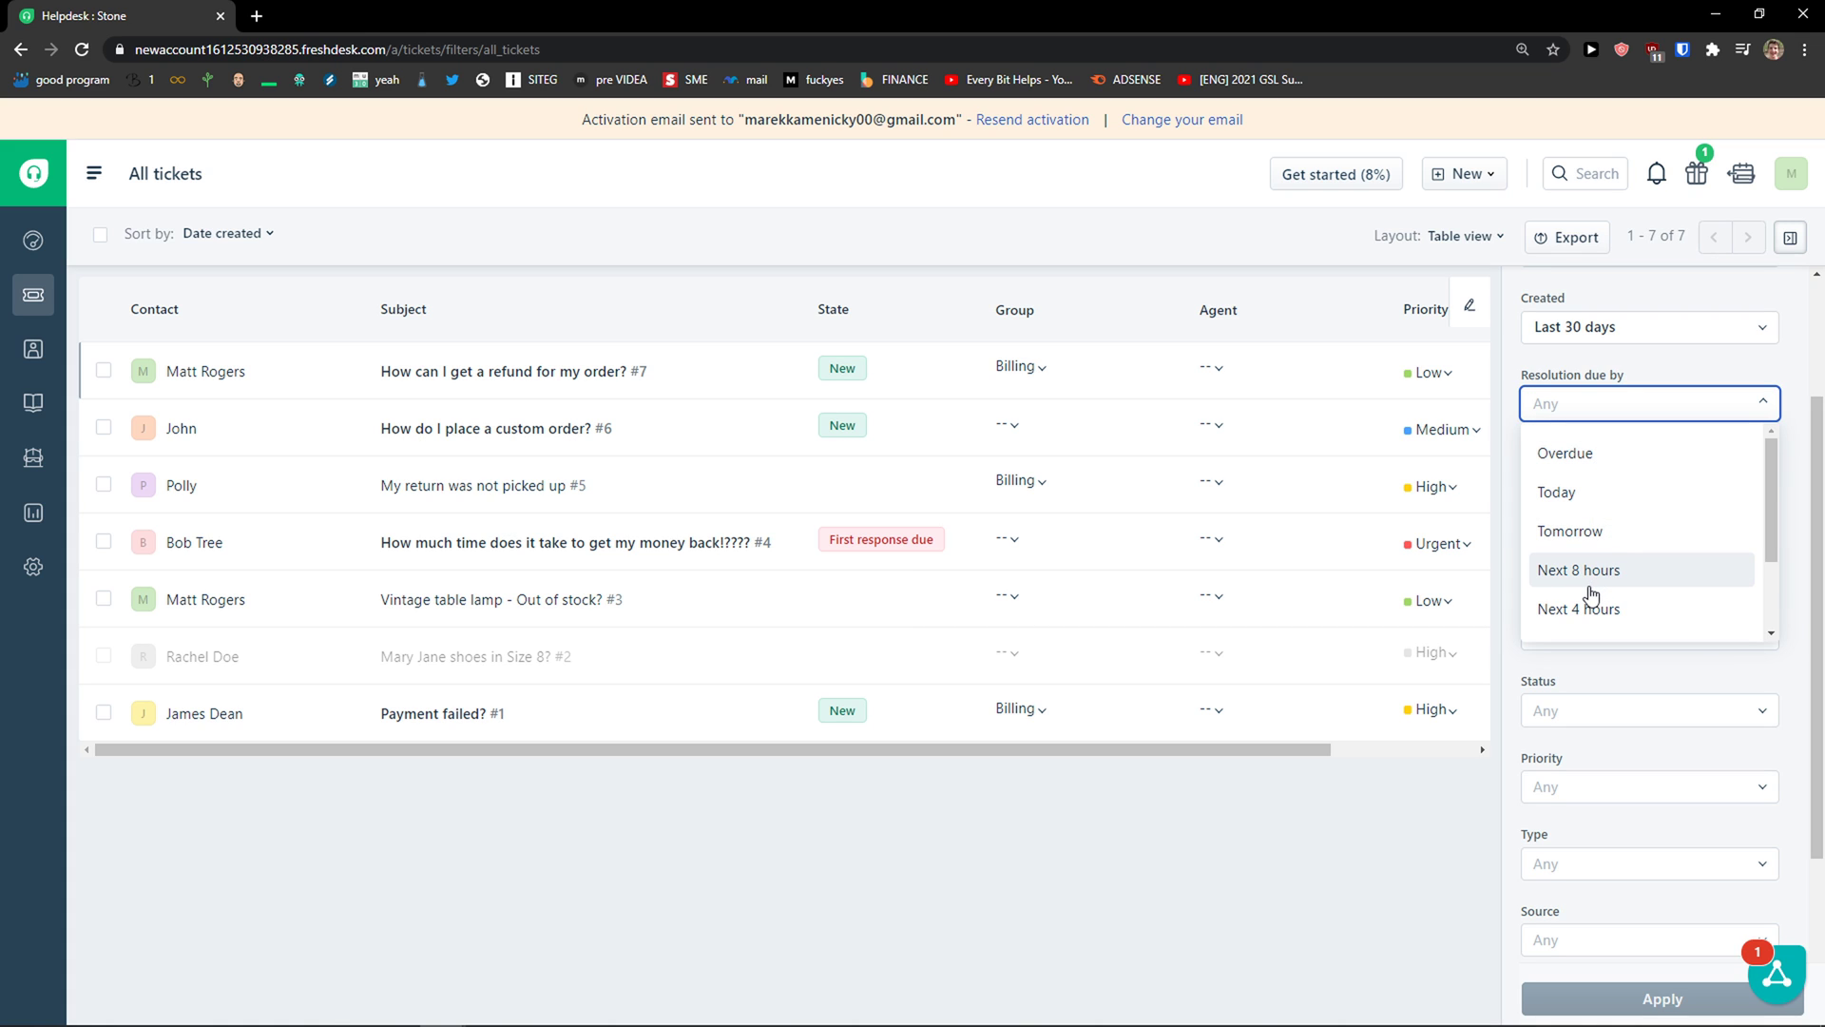
pyautogui.click(1399, 763)
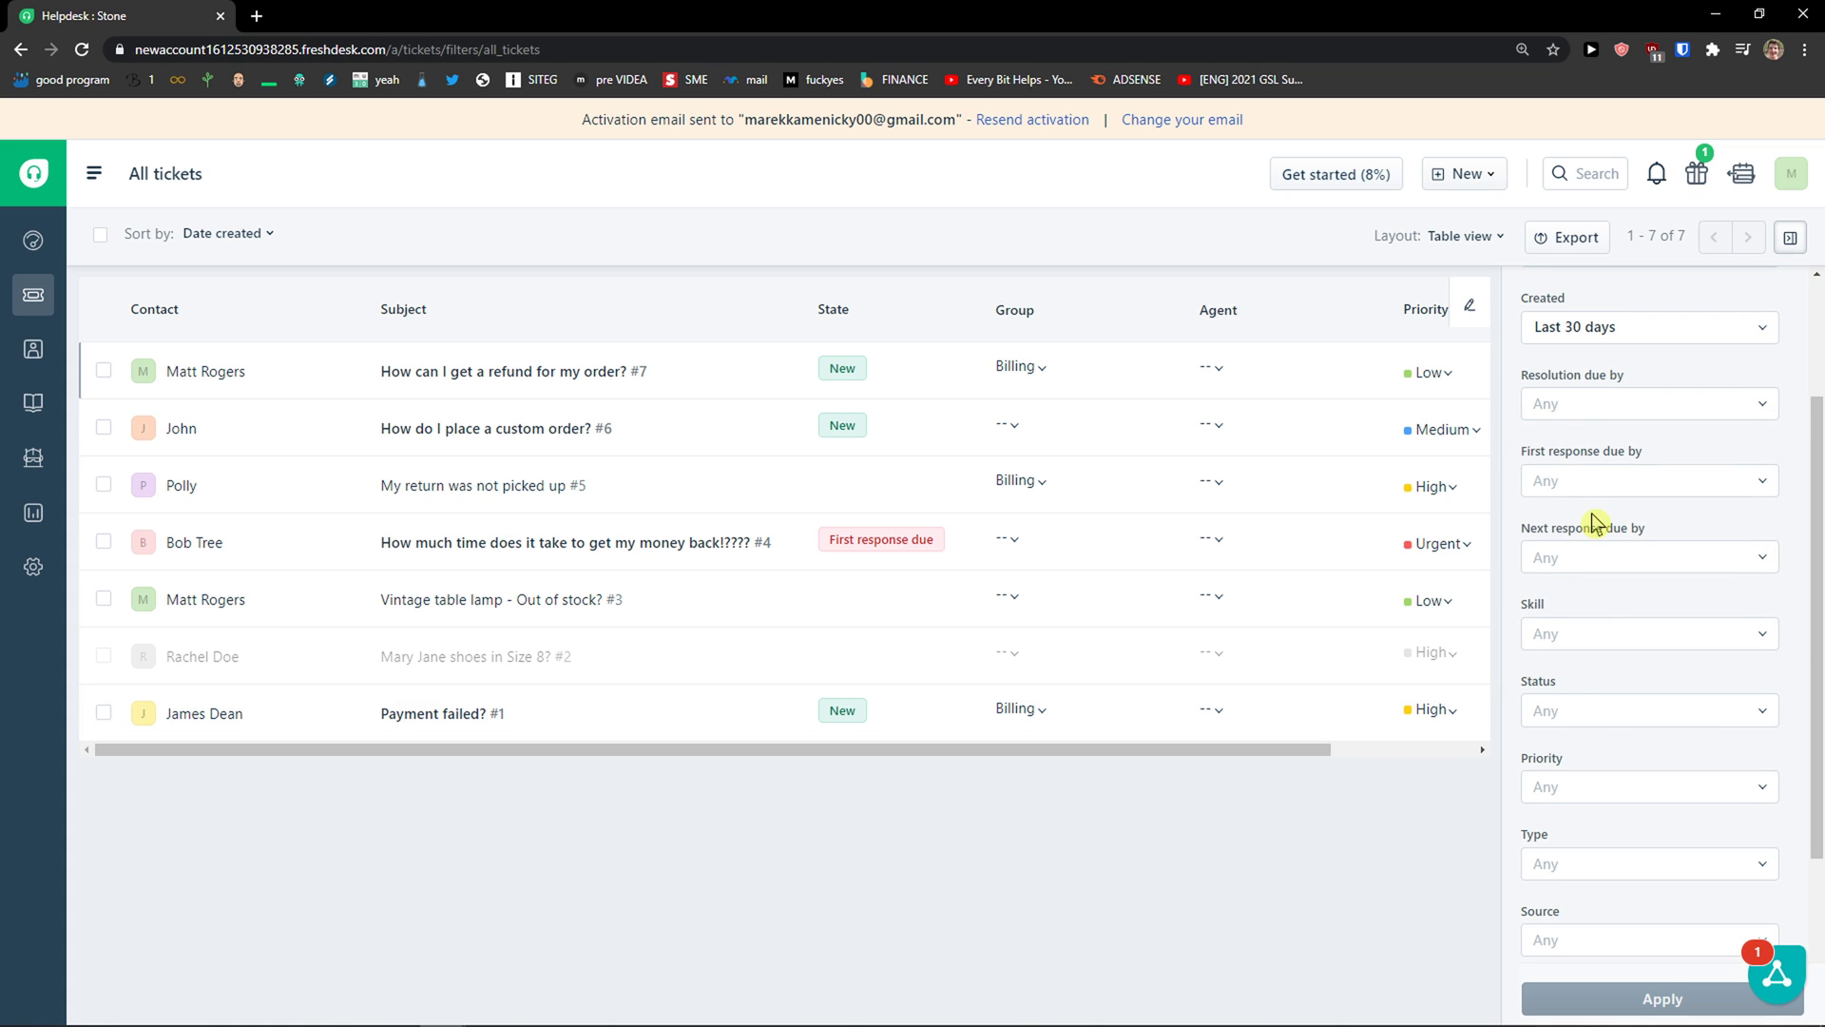
pyautogui.scroll(-1, 1606, 475)
pyautogui.click(1625, 391)
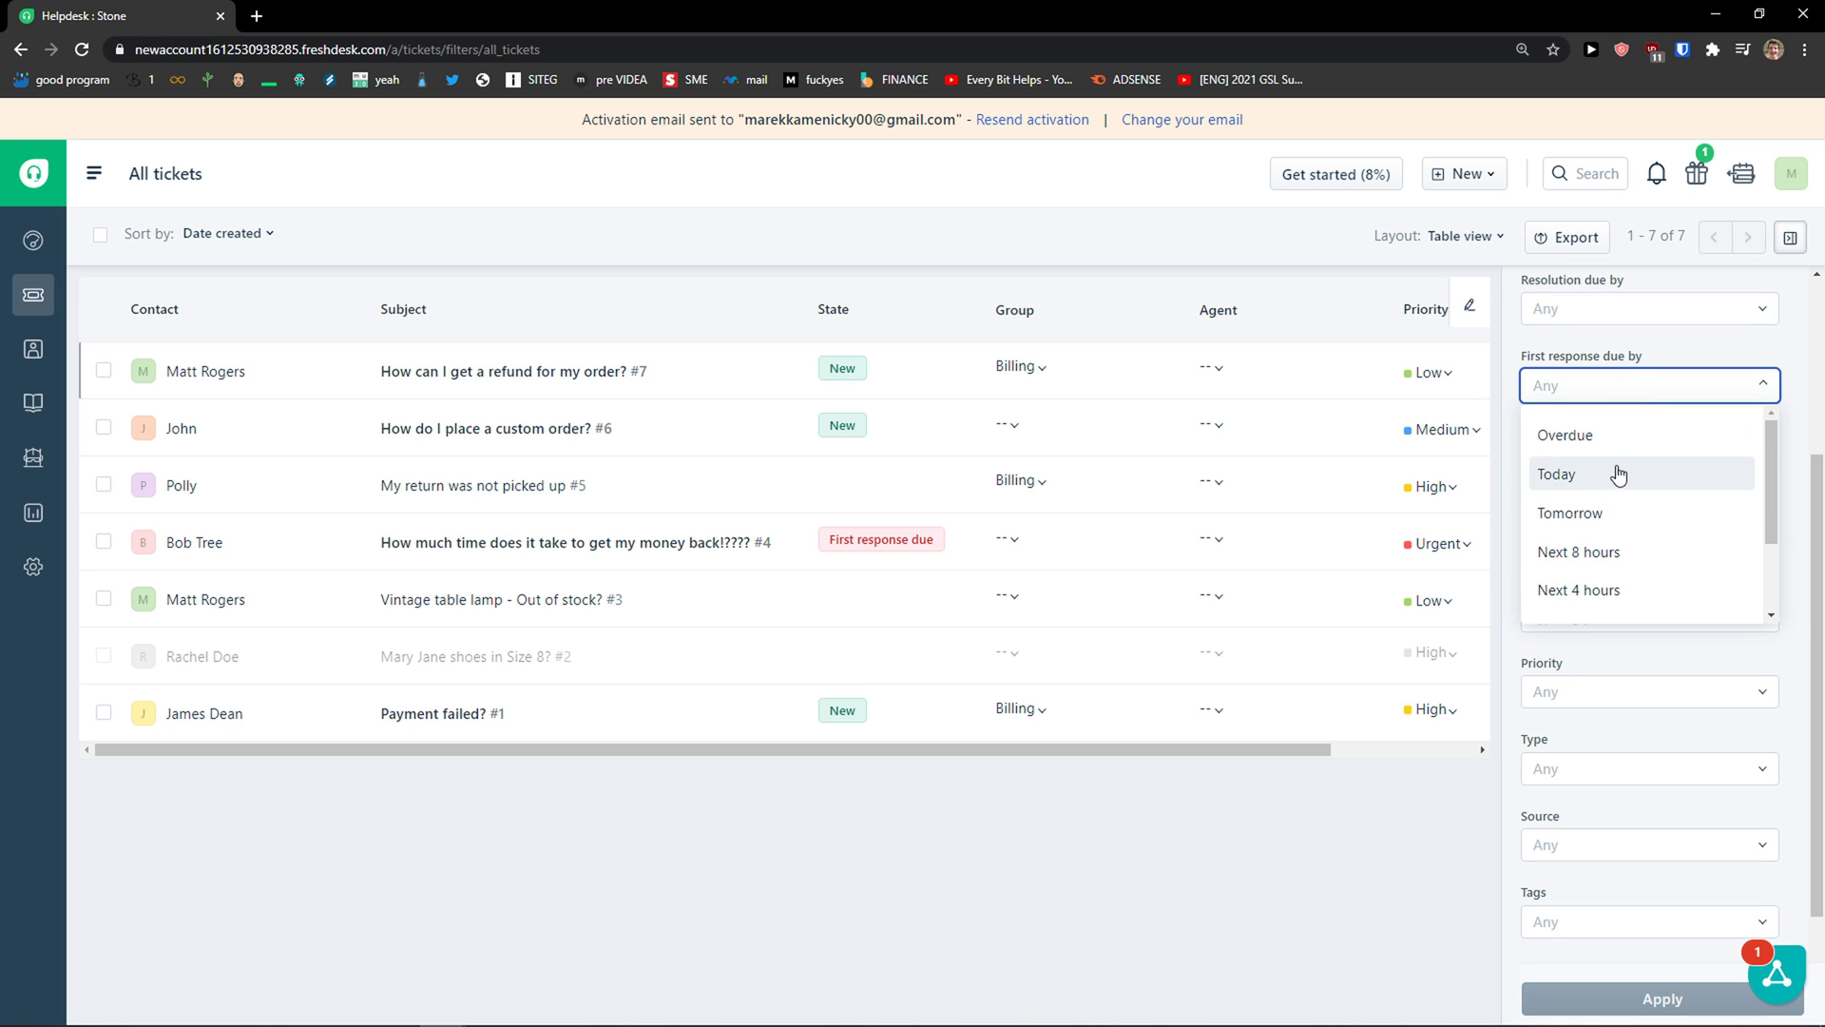
pyautogui.click(1413, 782)
pyautogui.scroll(-1, 1548, 603)
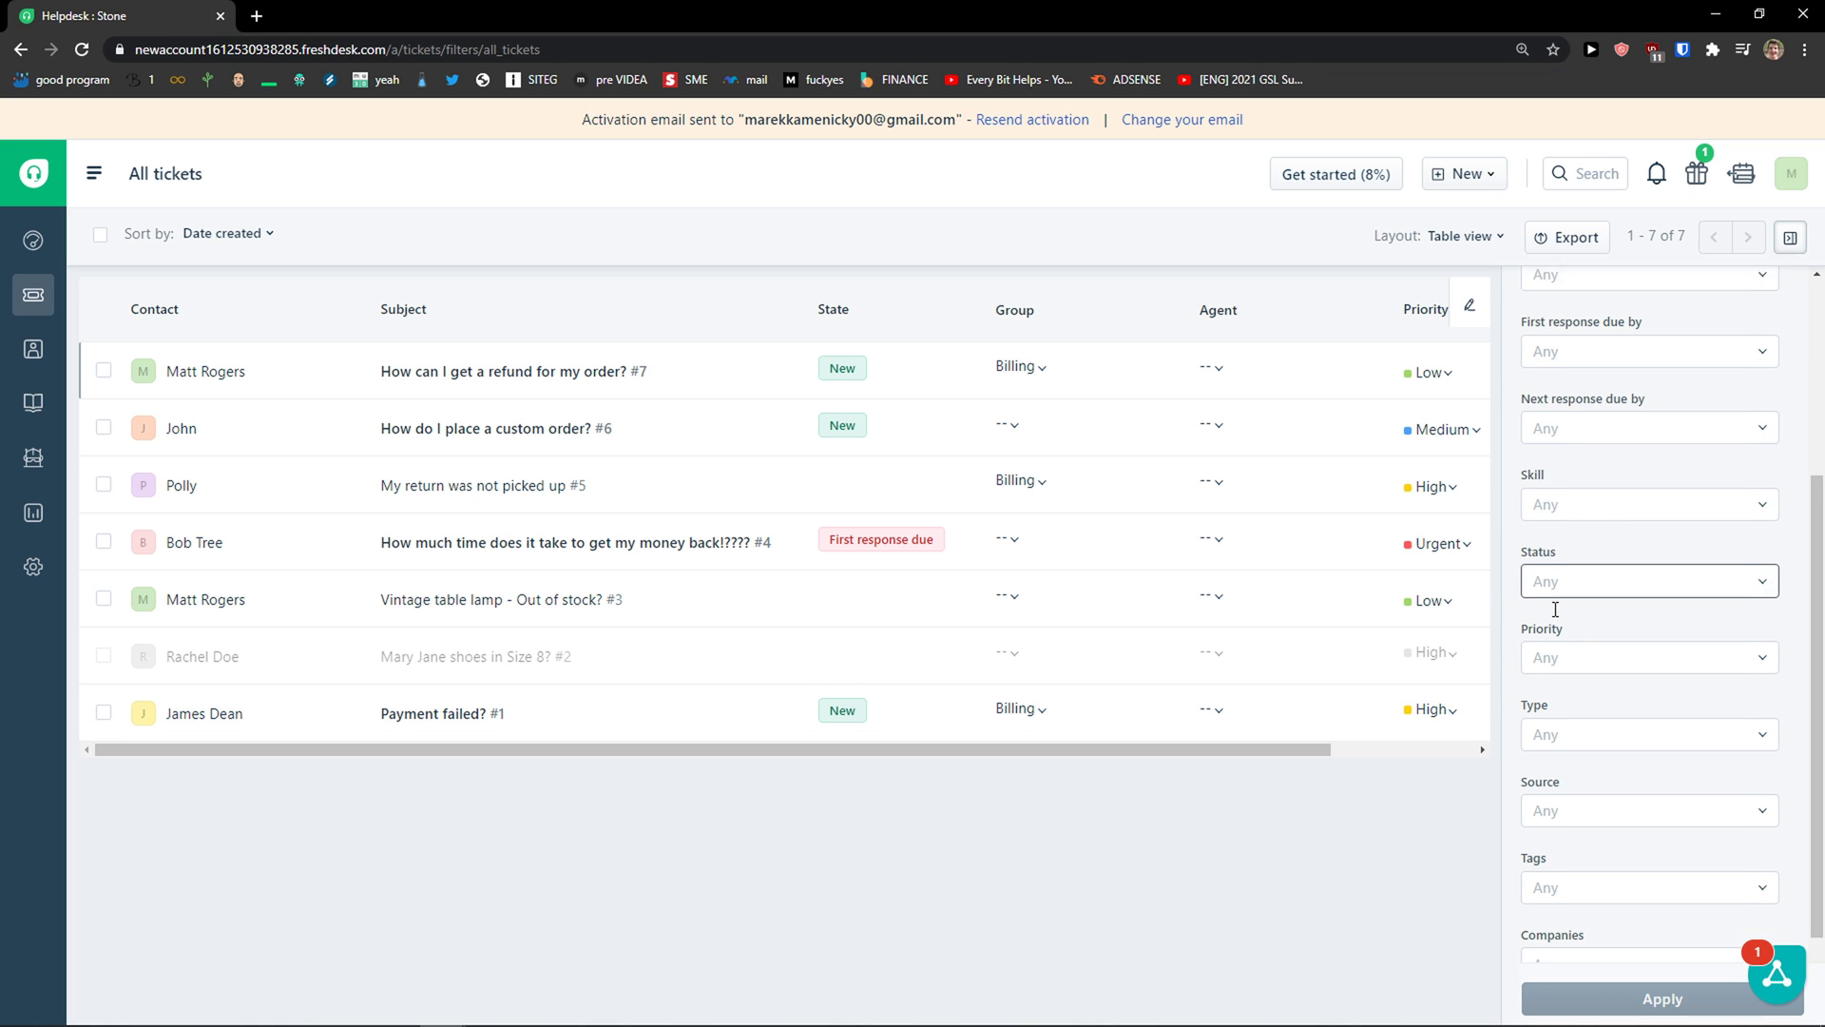
pyautogui.scroll(-1, 1565, 541)
pyautogui.click(1599, 394)
pyautogui.click(1459, 739)
# Step: Filter the tickets by Resolved status, then switch the status filter to Open
pyautogui.click(1627, 464)
pyautogui.scroll(-1, 1620, 561)
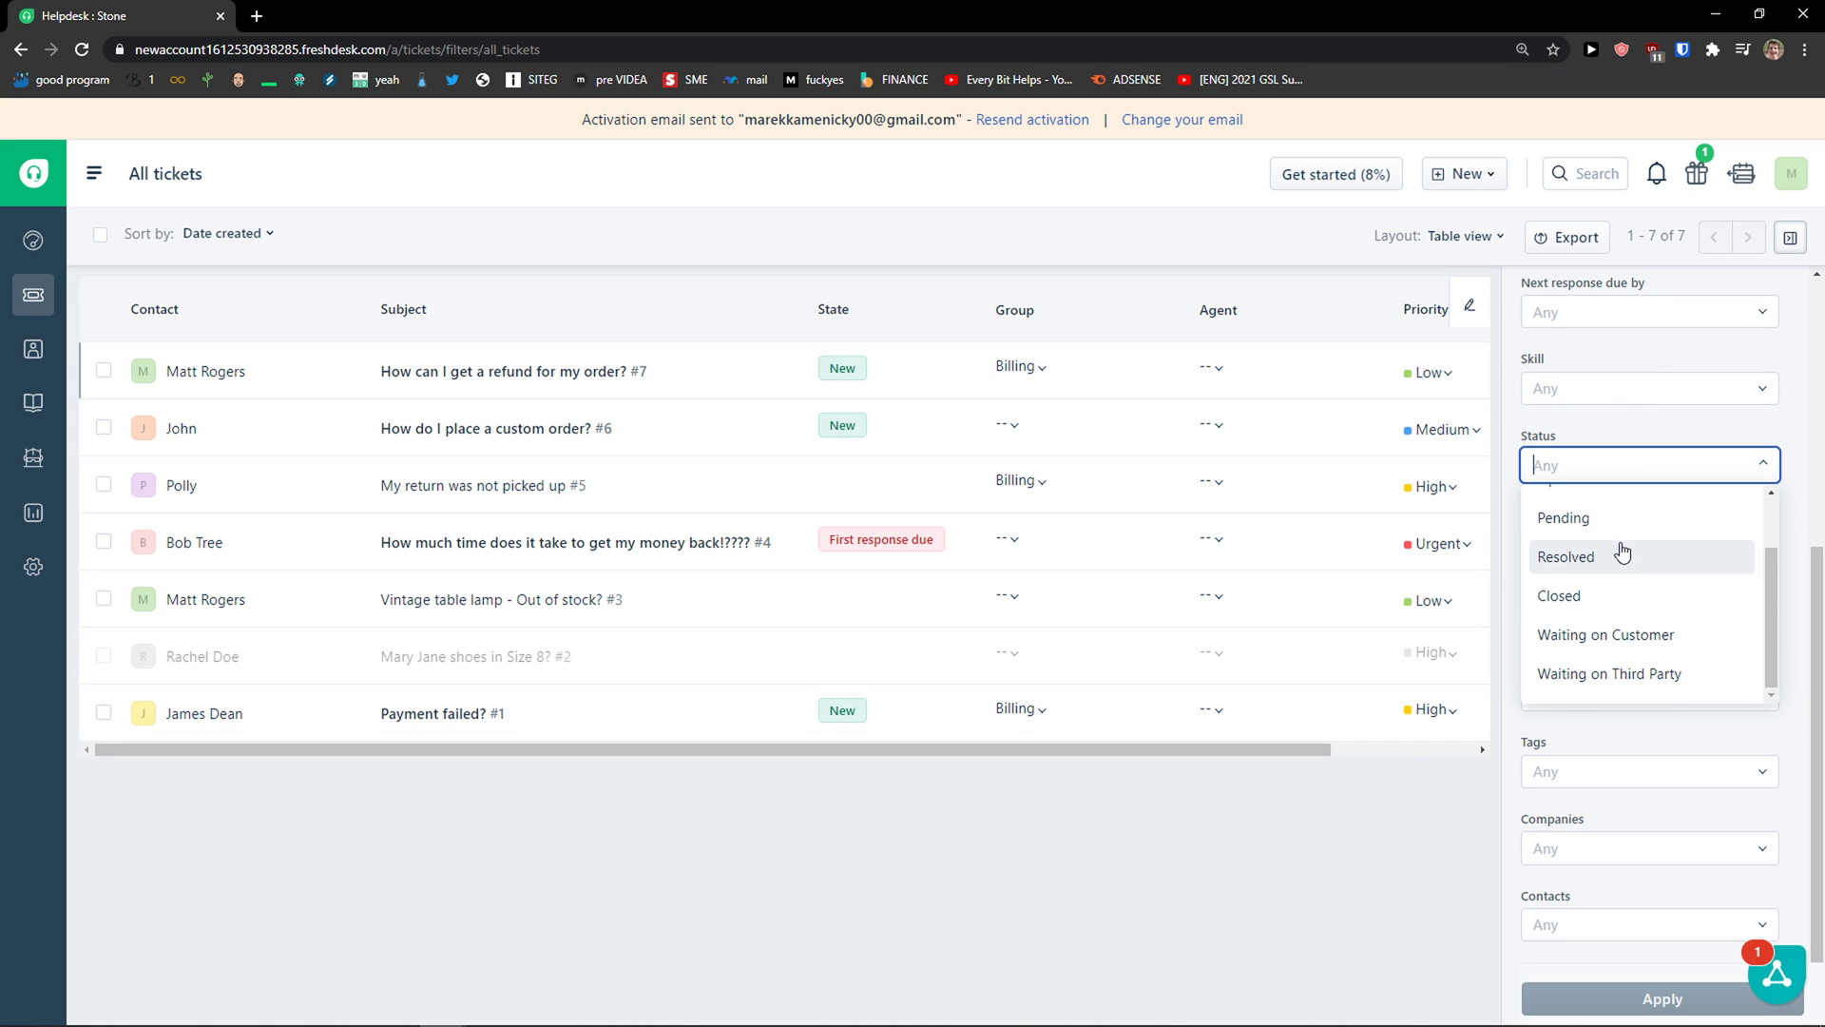
pyautogui.click(1610, 563)
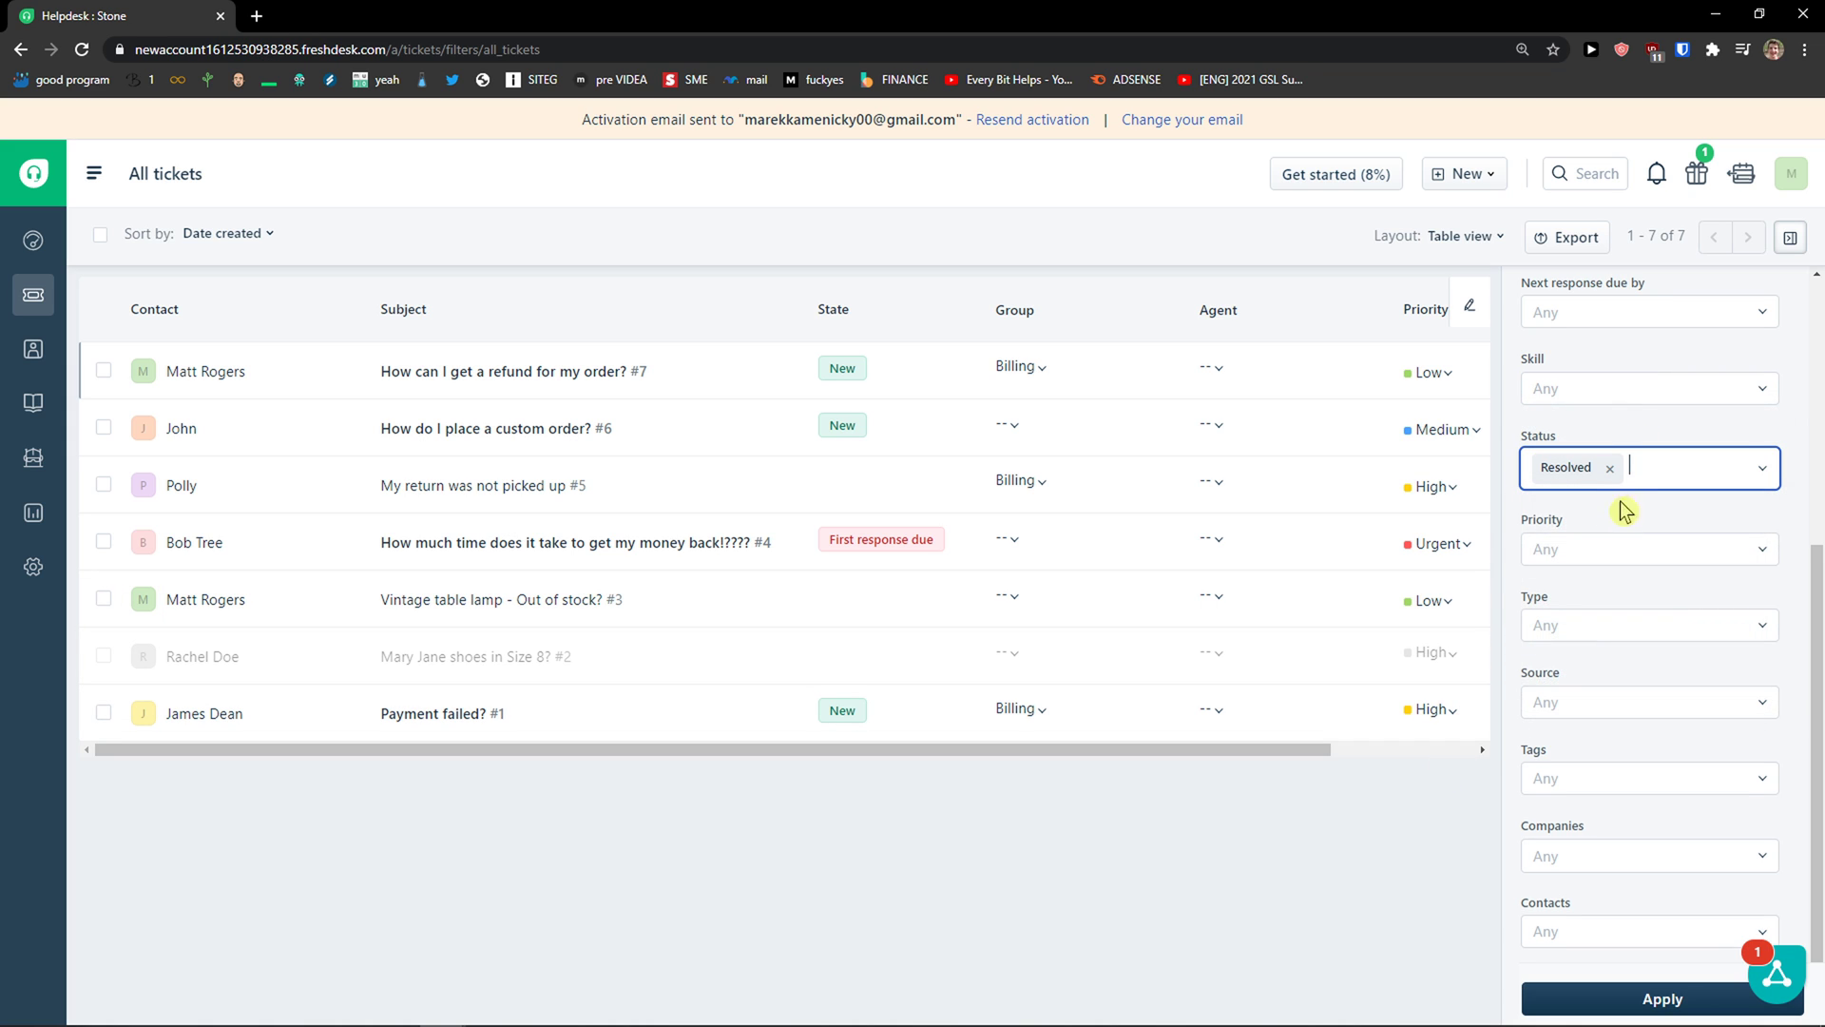
pyautogui.click(1622, 991)
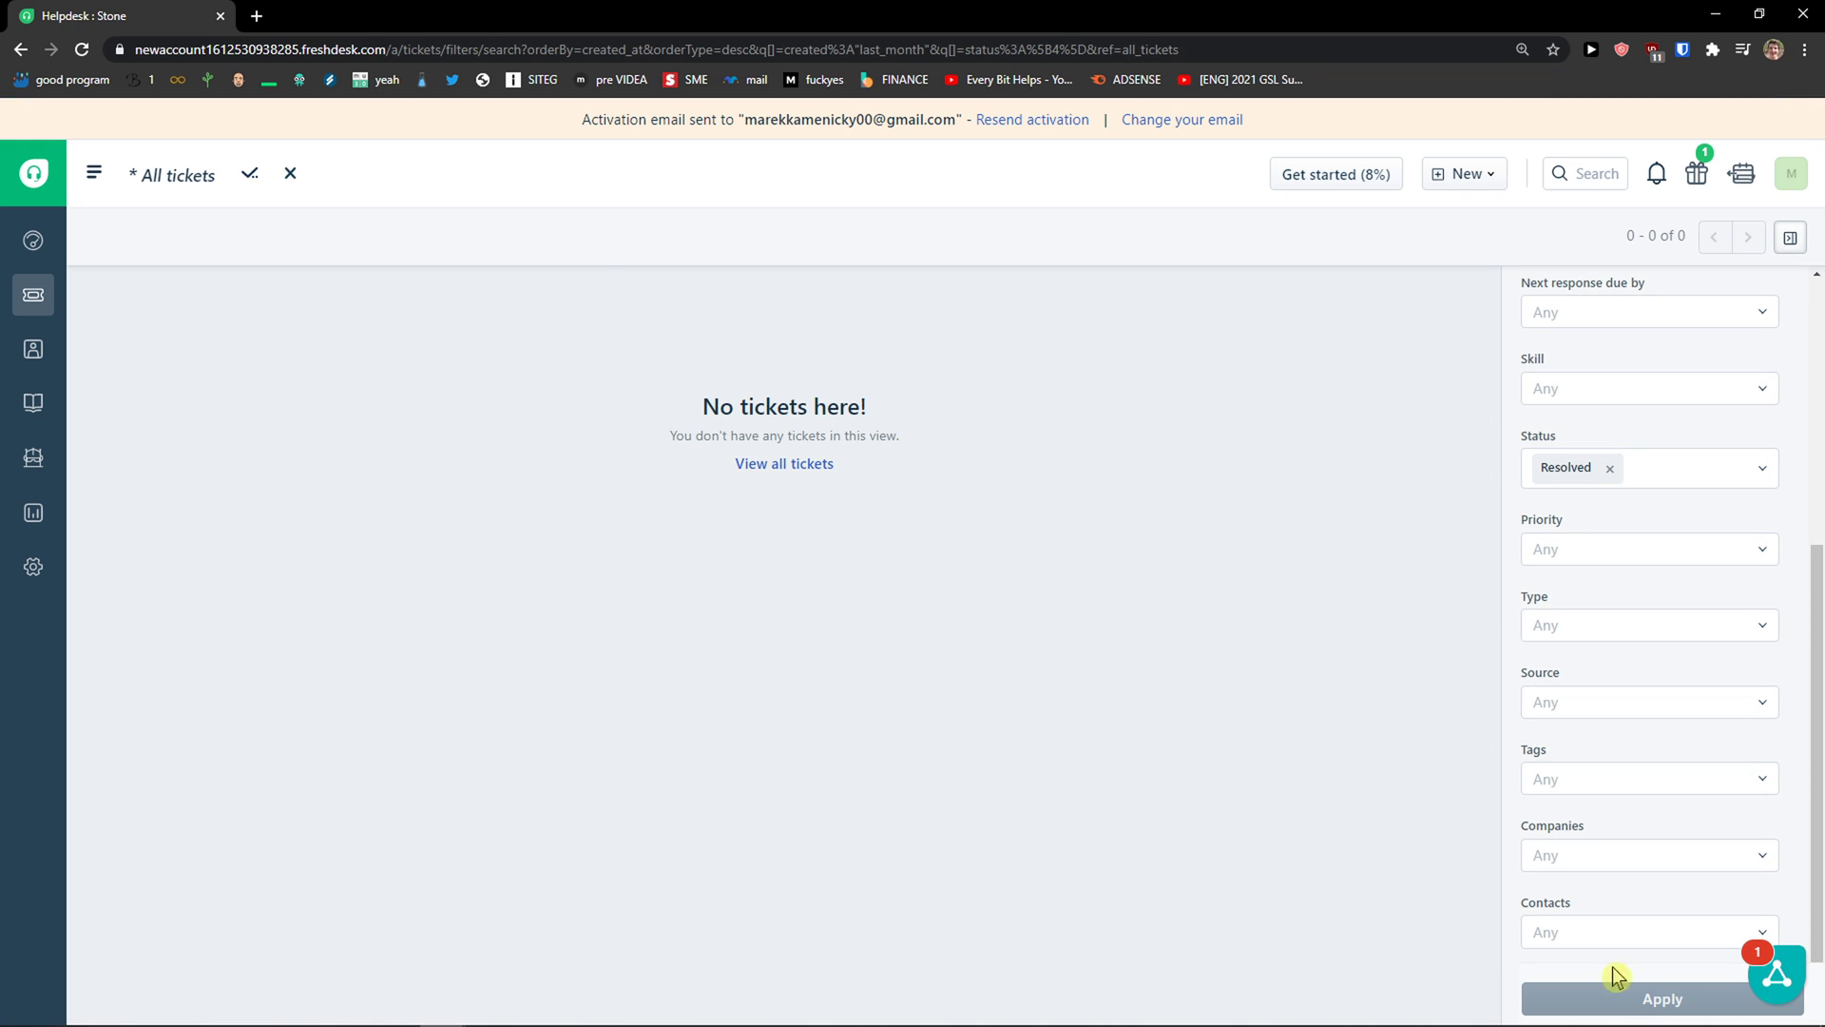
pyautogui.click(1609, 468)
pyautogui.click(1613, 469)
pyautogui.click(1625, 546)
pyautogui.click(1625, 998)
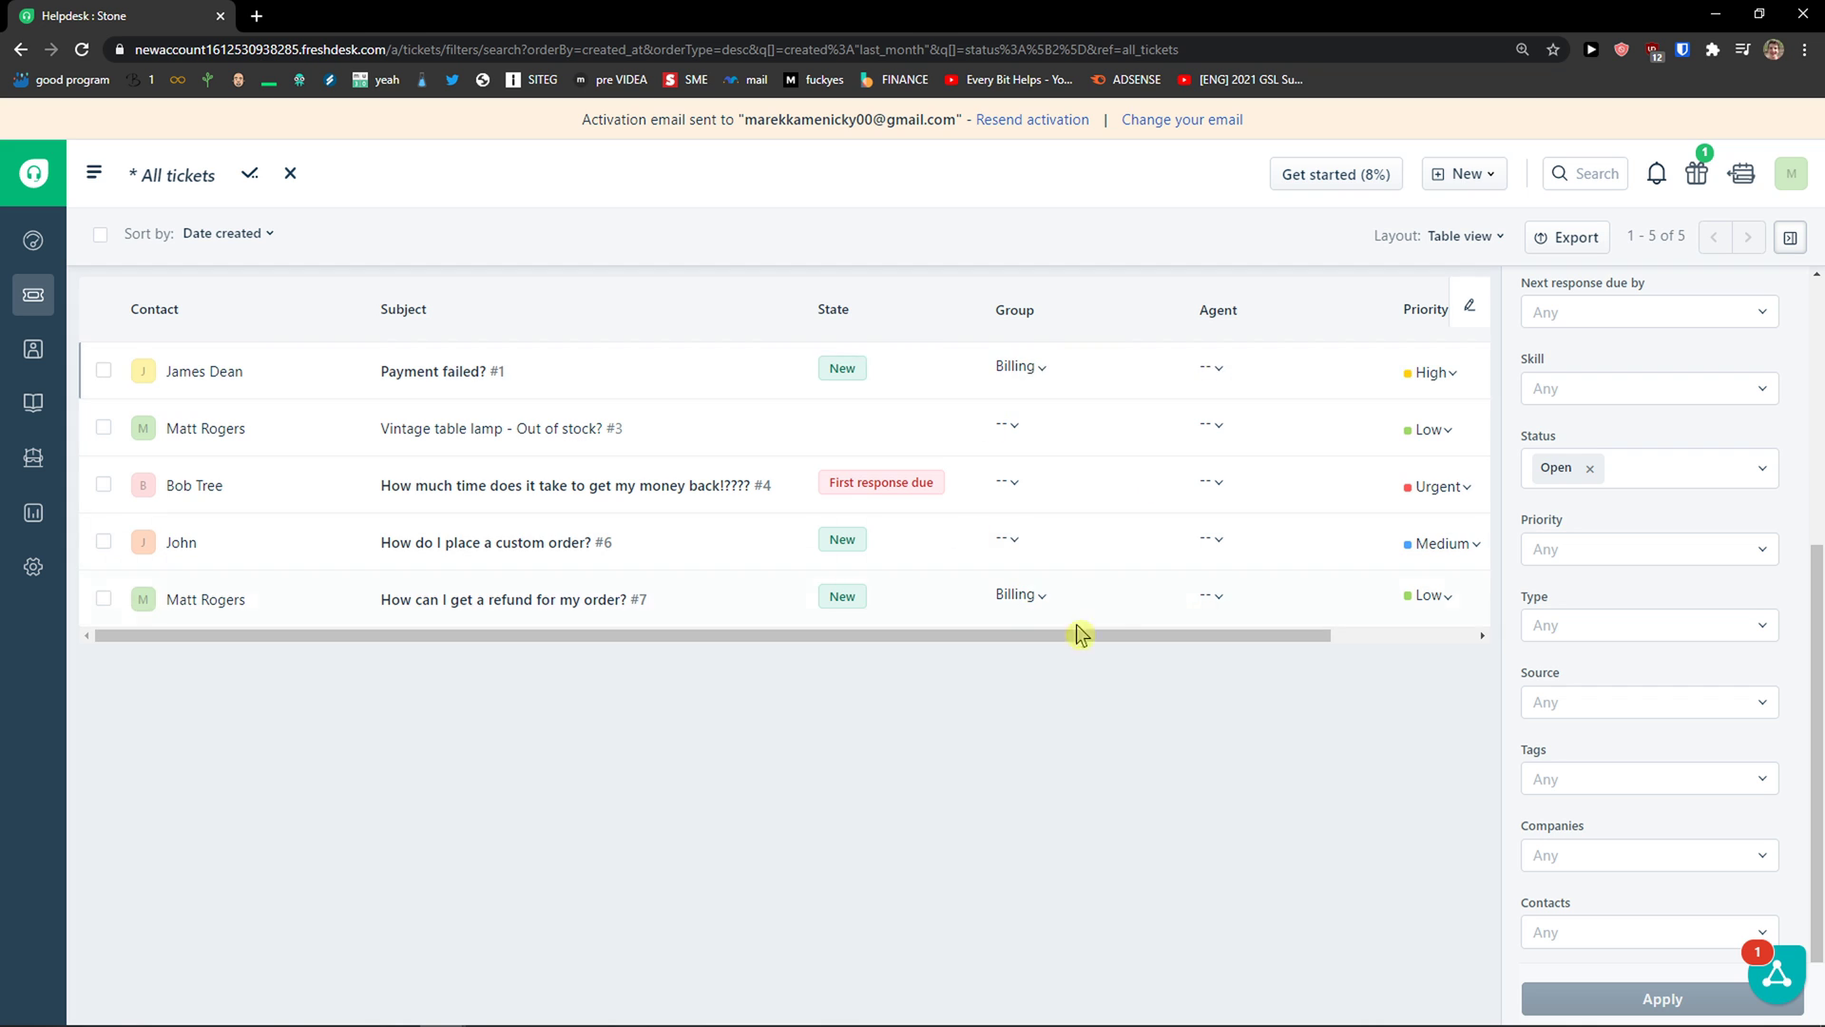
pyautogui.moveTo(1240, 635); pyautogui.dragTo(1677, 615)
# Step: Add a High priority filter and remove the Open status, leaving only High applied
pyautogui.click(1642, 552)
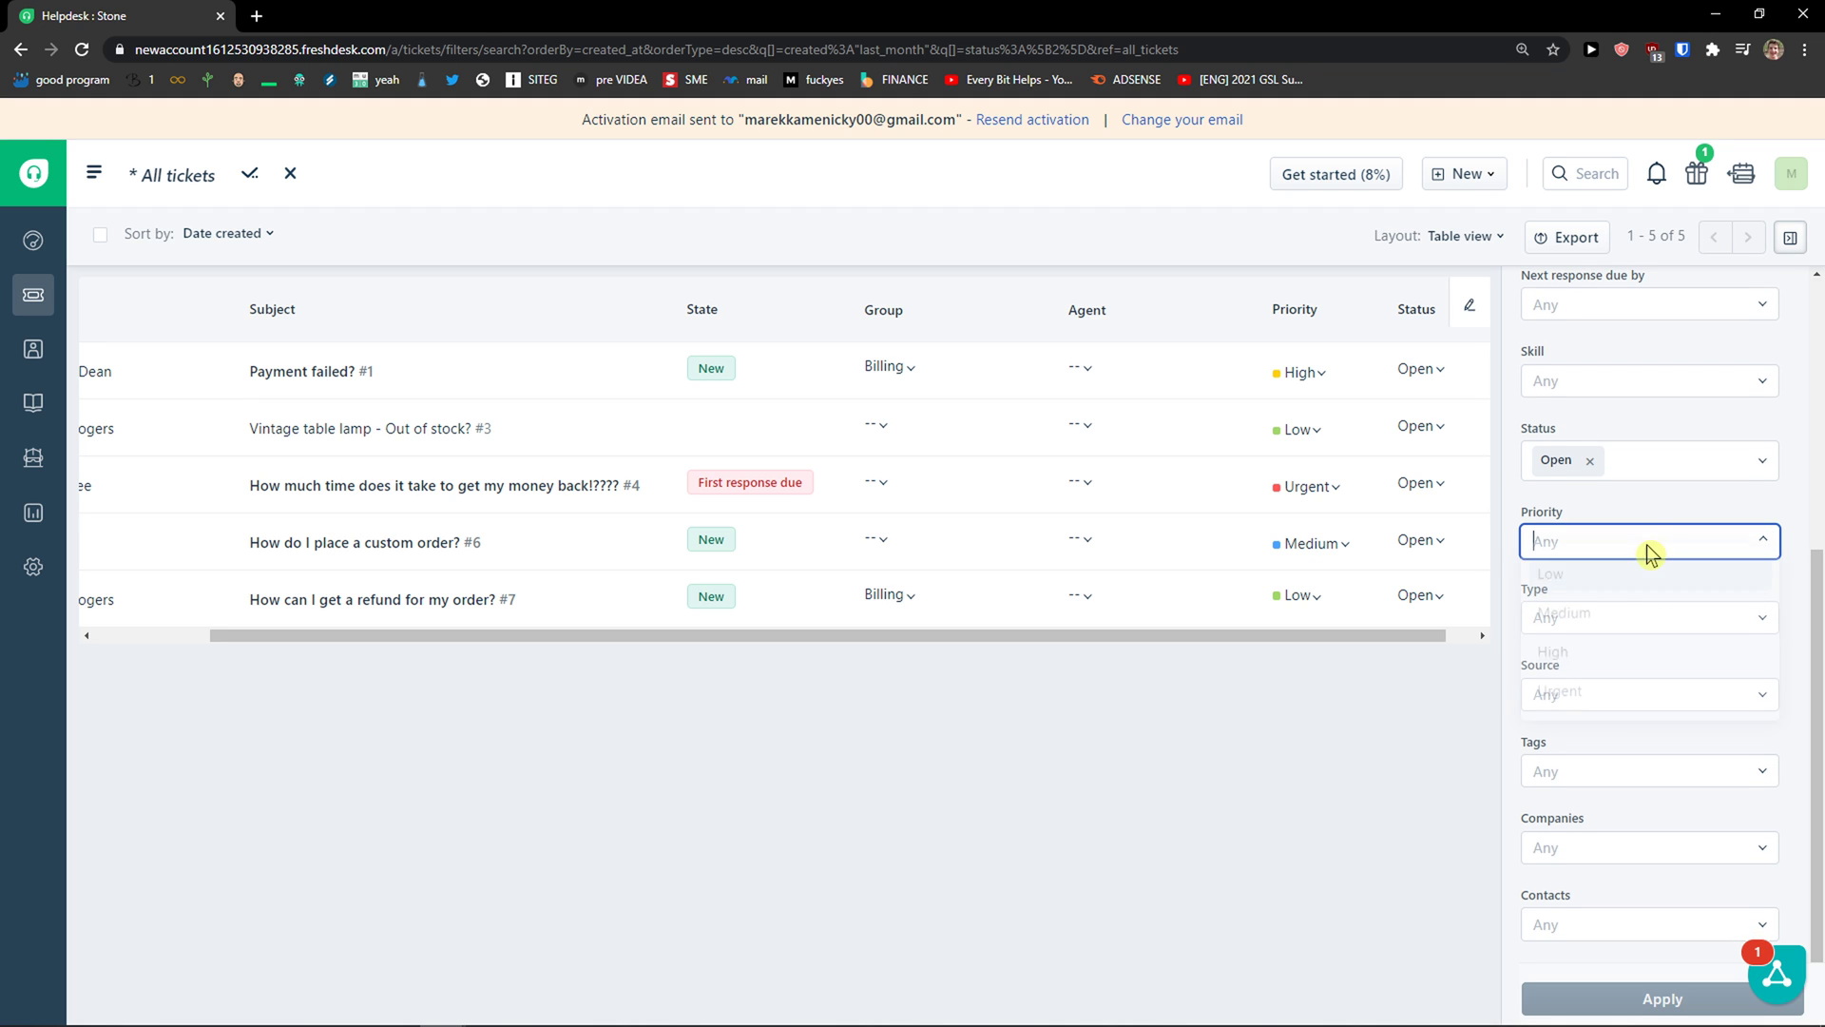
pyautogui.click(1613, 667)
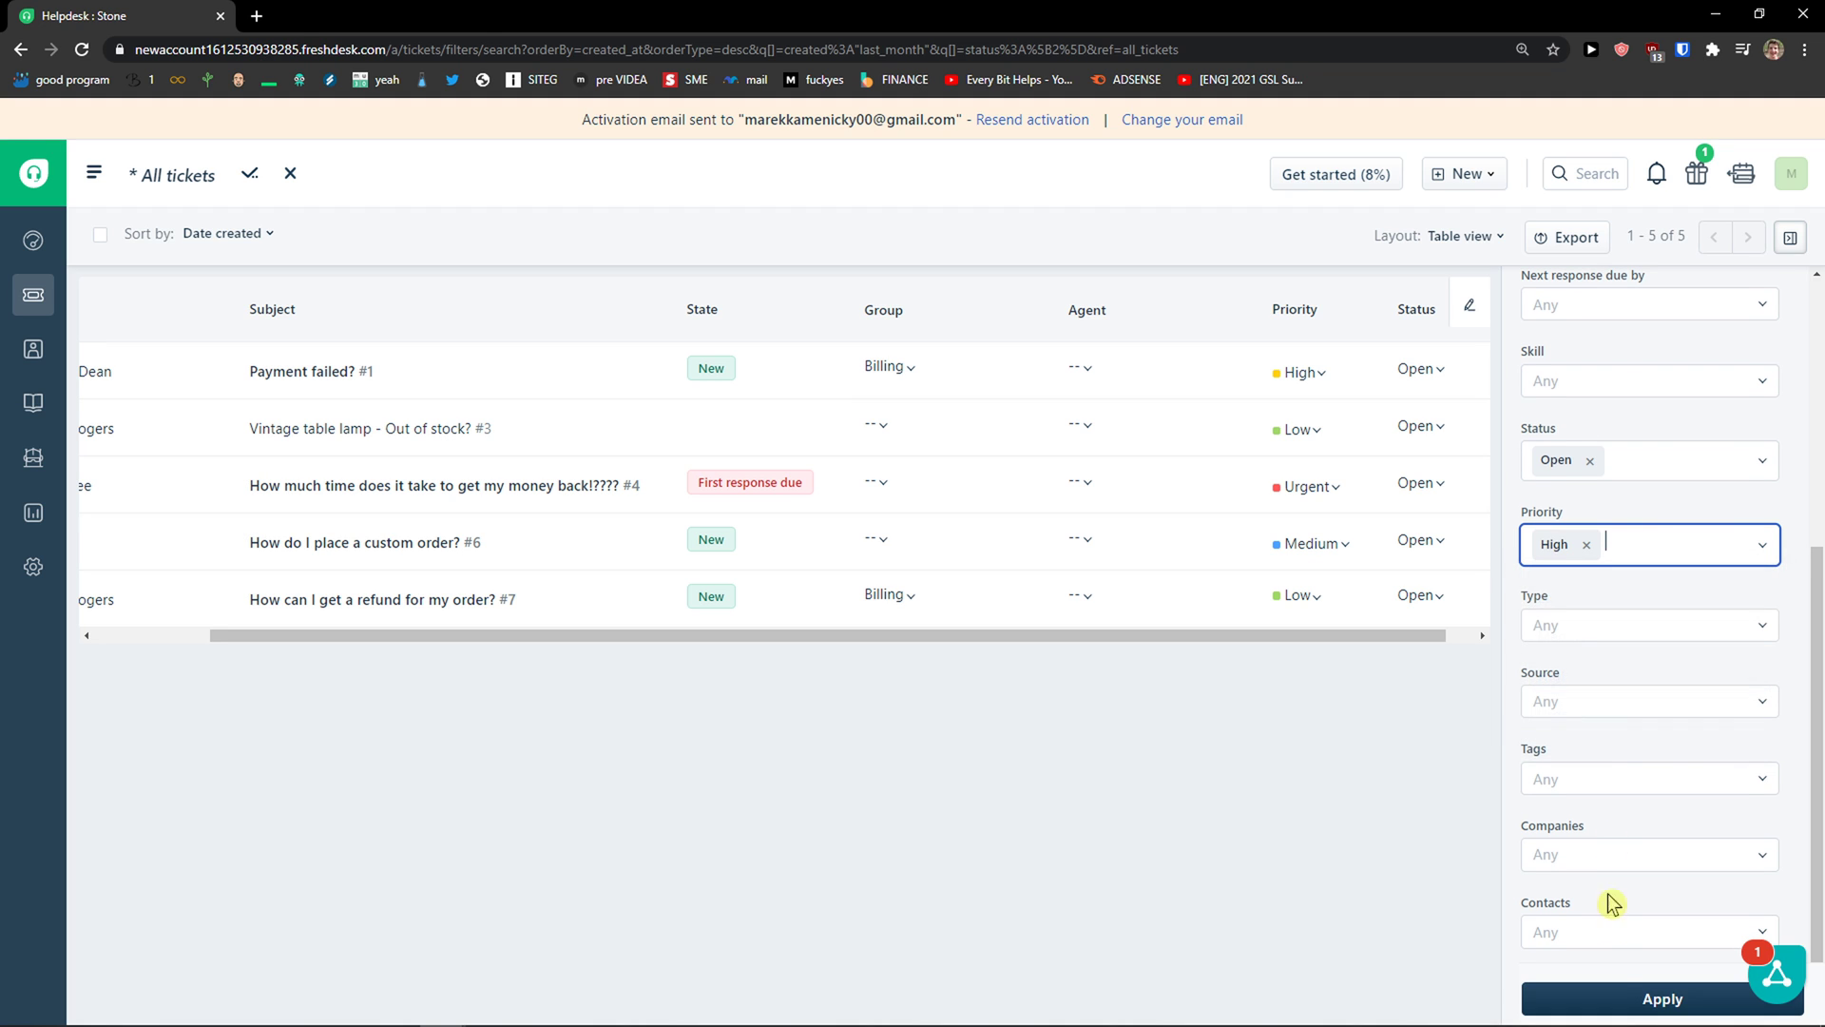
pyautogui.click(1632, 999)
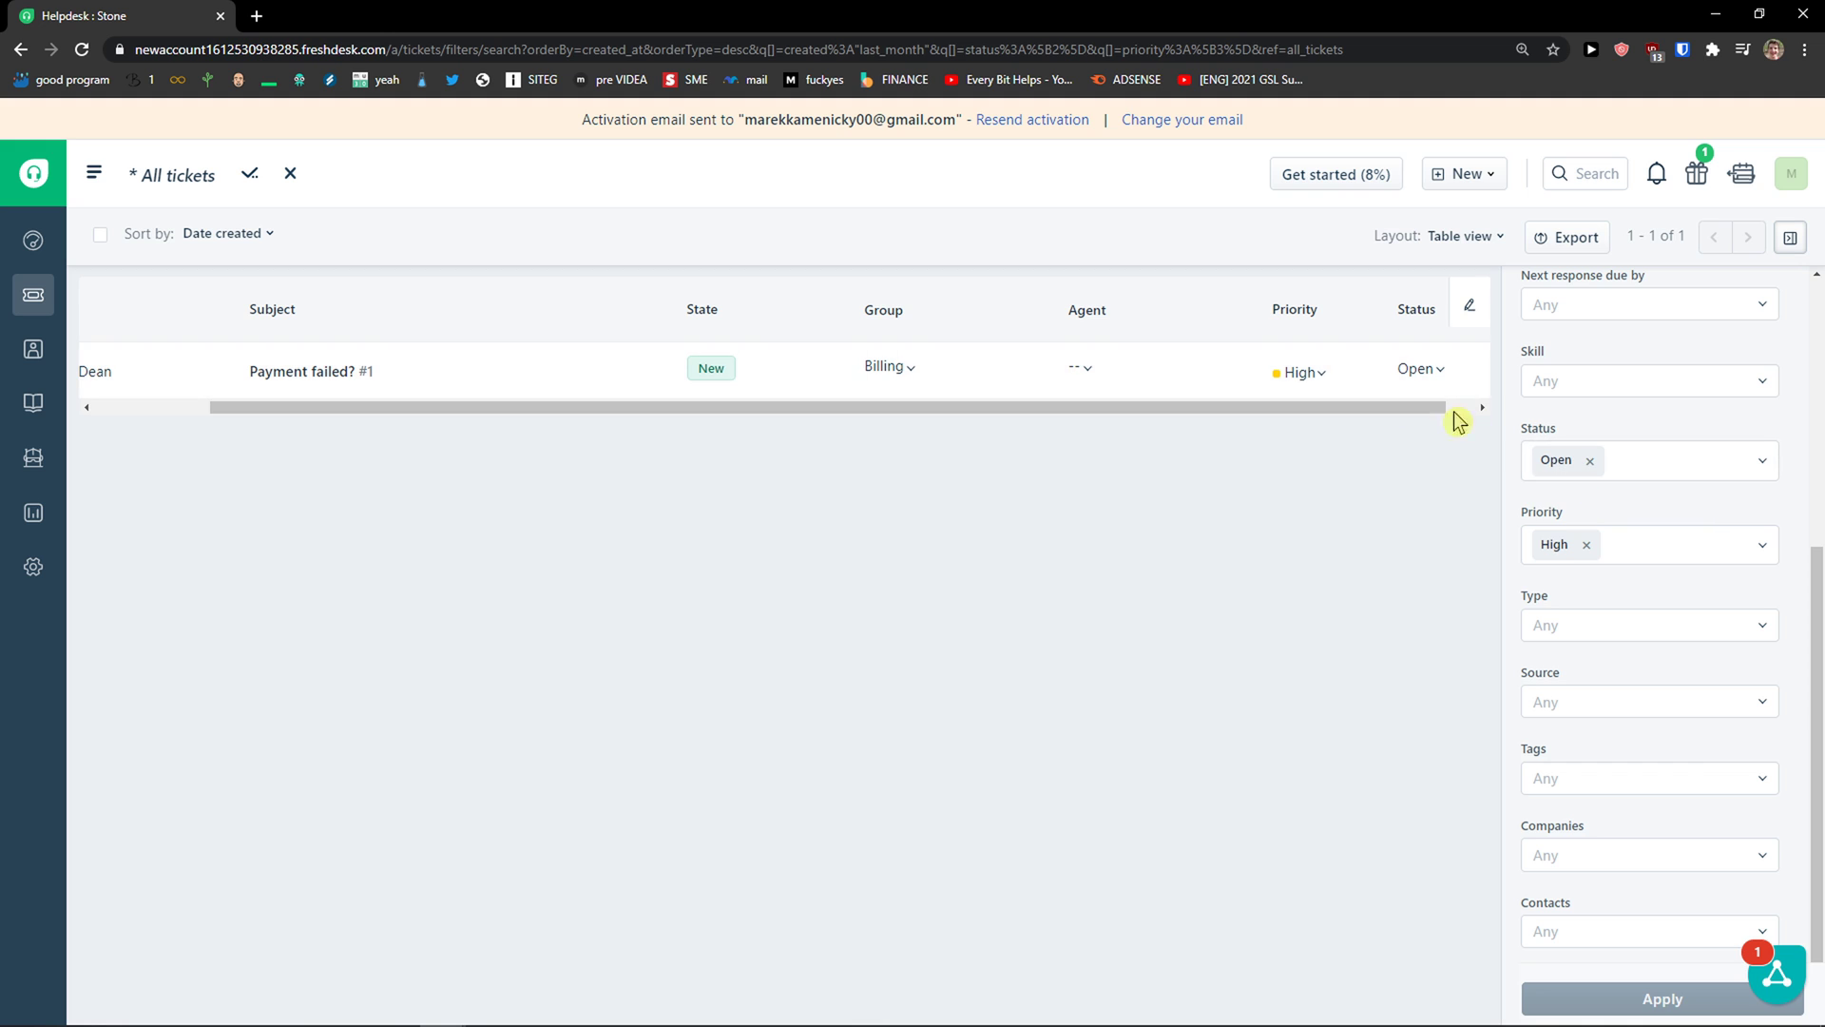
pyautogui.click(1589, 460)
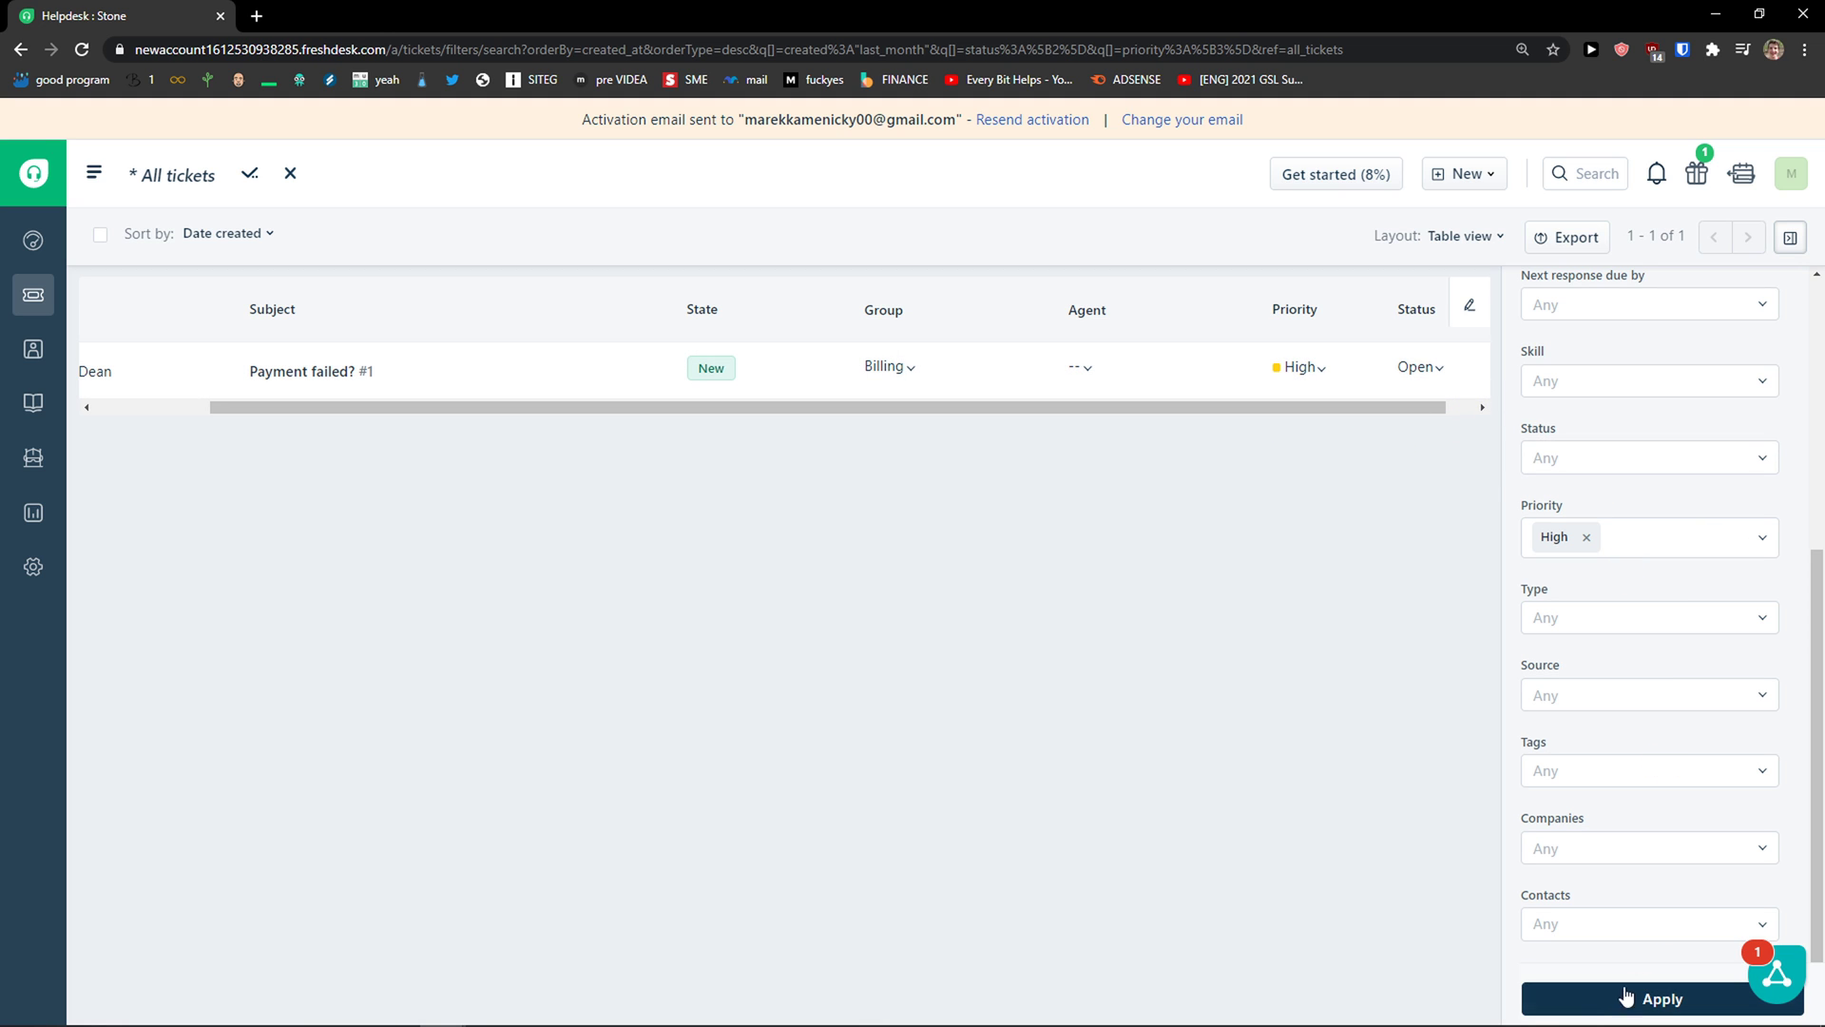
pyautogui.click(1621, 1000)
pyautogui.moveTo(1079, 521); pyautogui.dragTo(1435, 530)
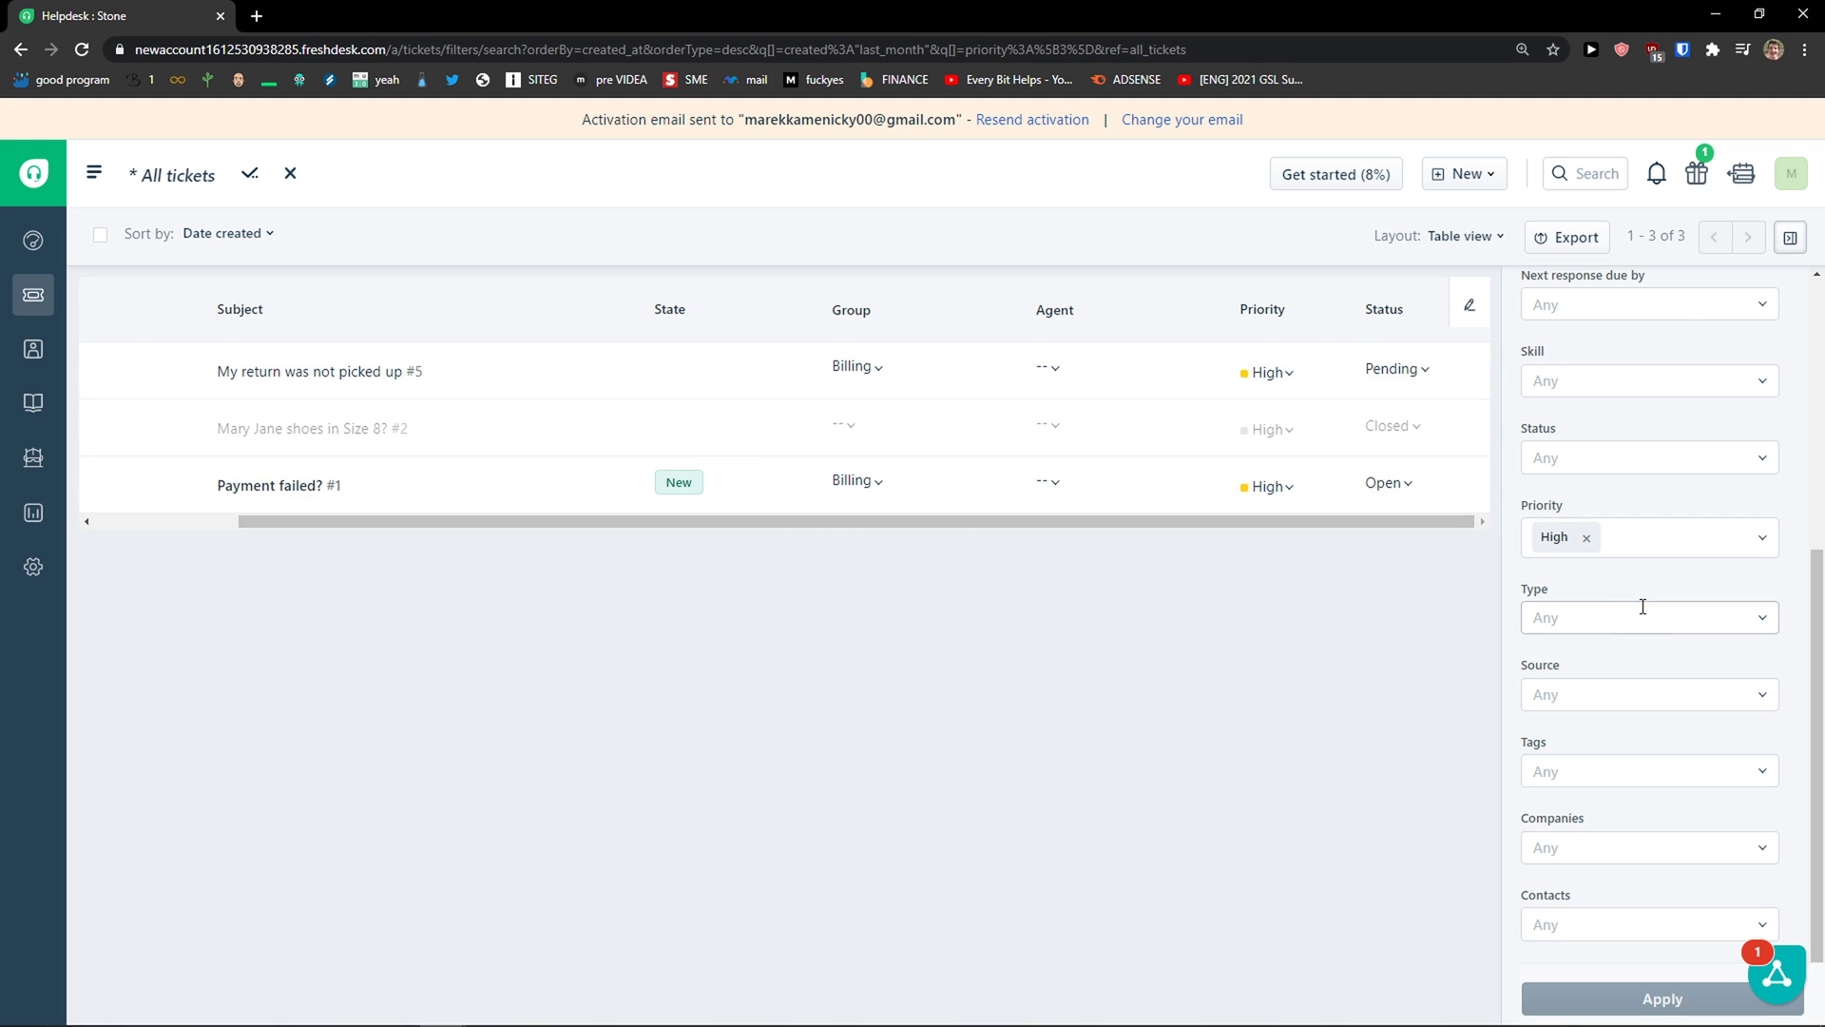
# Step: Look through the Source, Type, Tags, Company and Contact filters without setting any
pyautogui.click(1616, 694)
pyautogui.click(1631, 620)
pyautogui.scroll(-1, 1631, 715)
pyautogui.scroll(1, 1632, 724)
pyautogui.scroll(-1, 1621, 774)
pyautogui.scroll(1, 1616, 774)
pyautogui.click(1439, 786)
pyautogui.click(1559, 713)
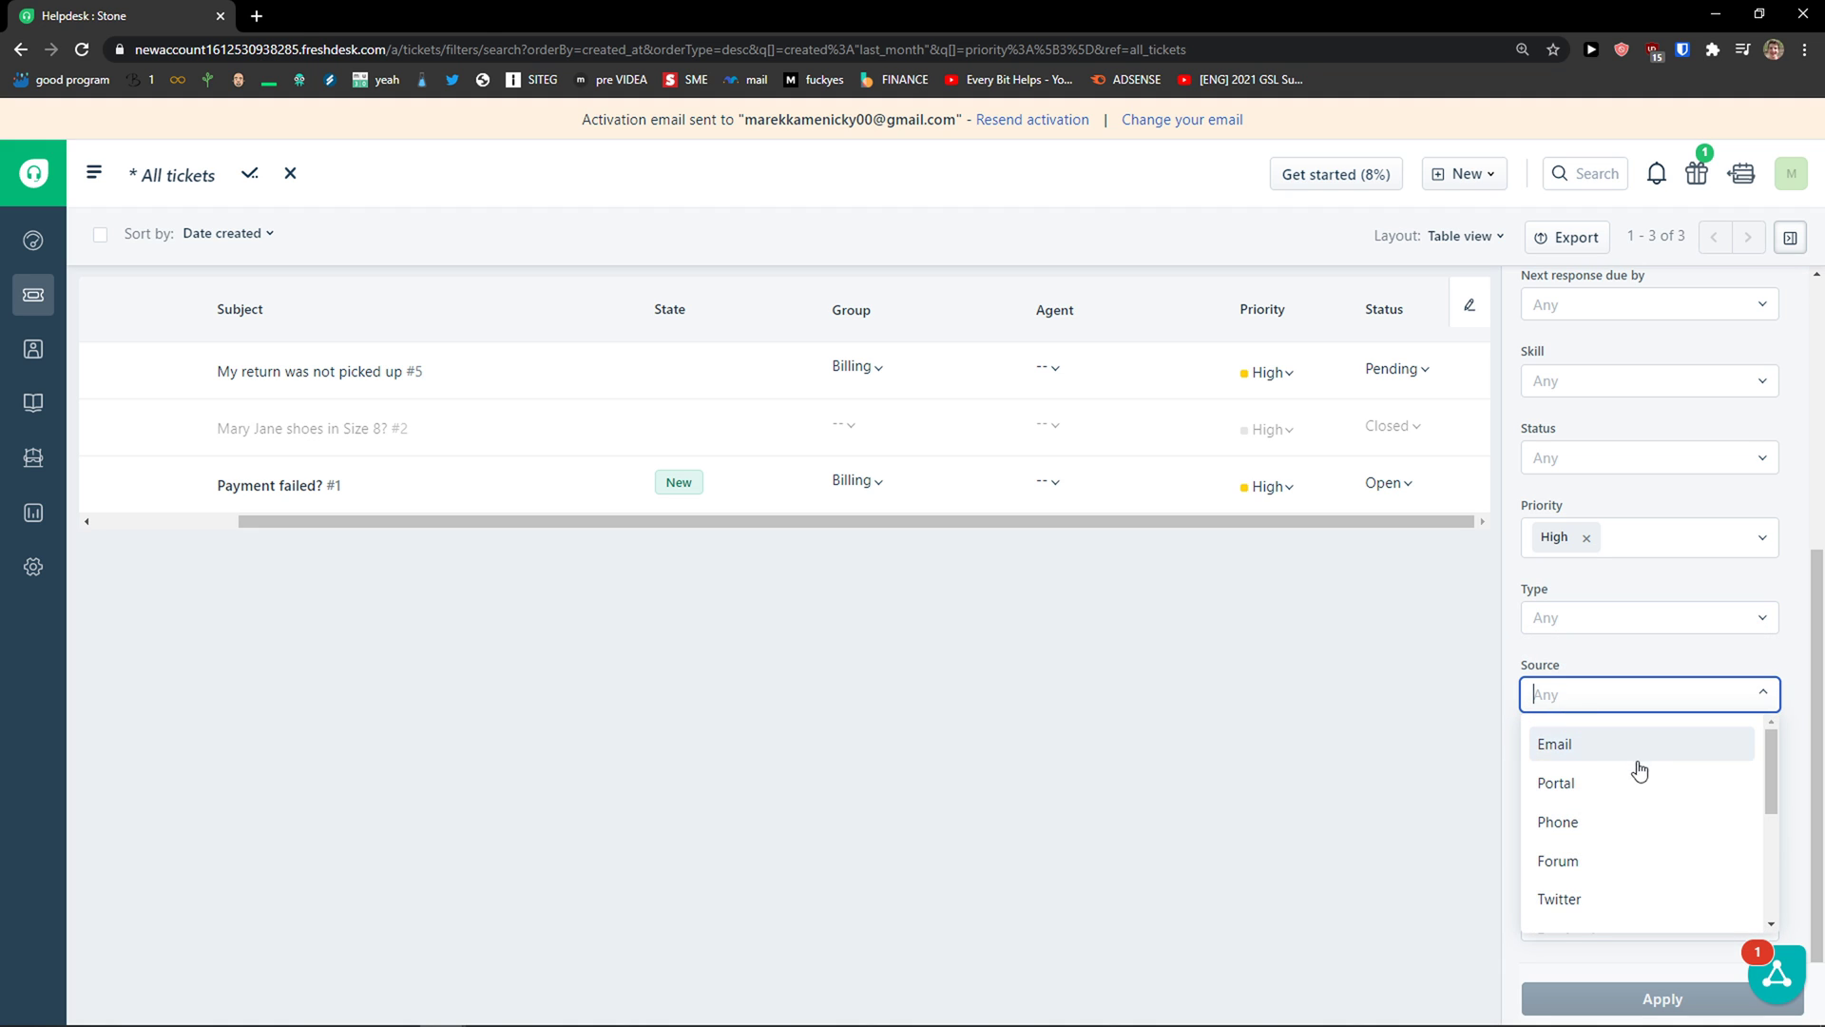
pyautogui.scroll(-3, 1634, 770)
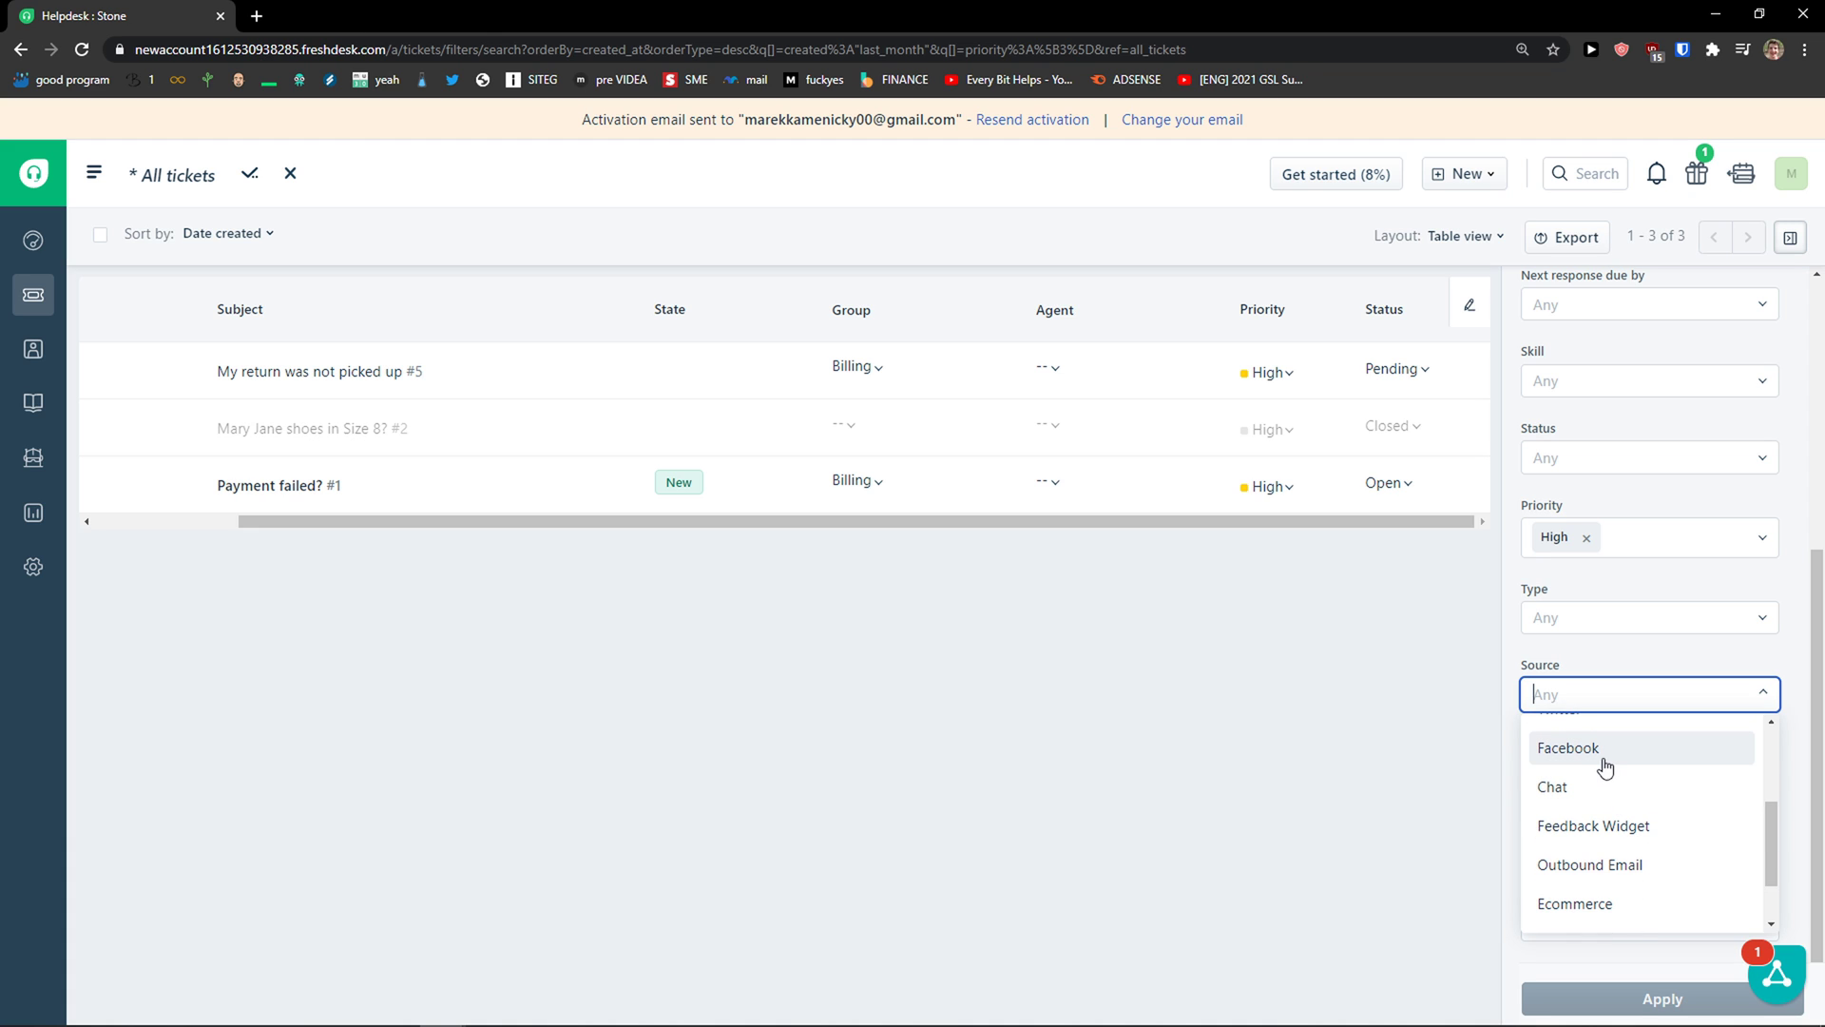
pyautogui.click(1589, 772)
pyautogui.click(1563, 848)
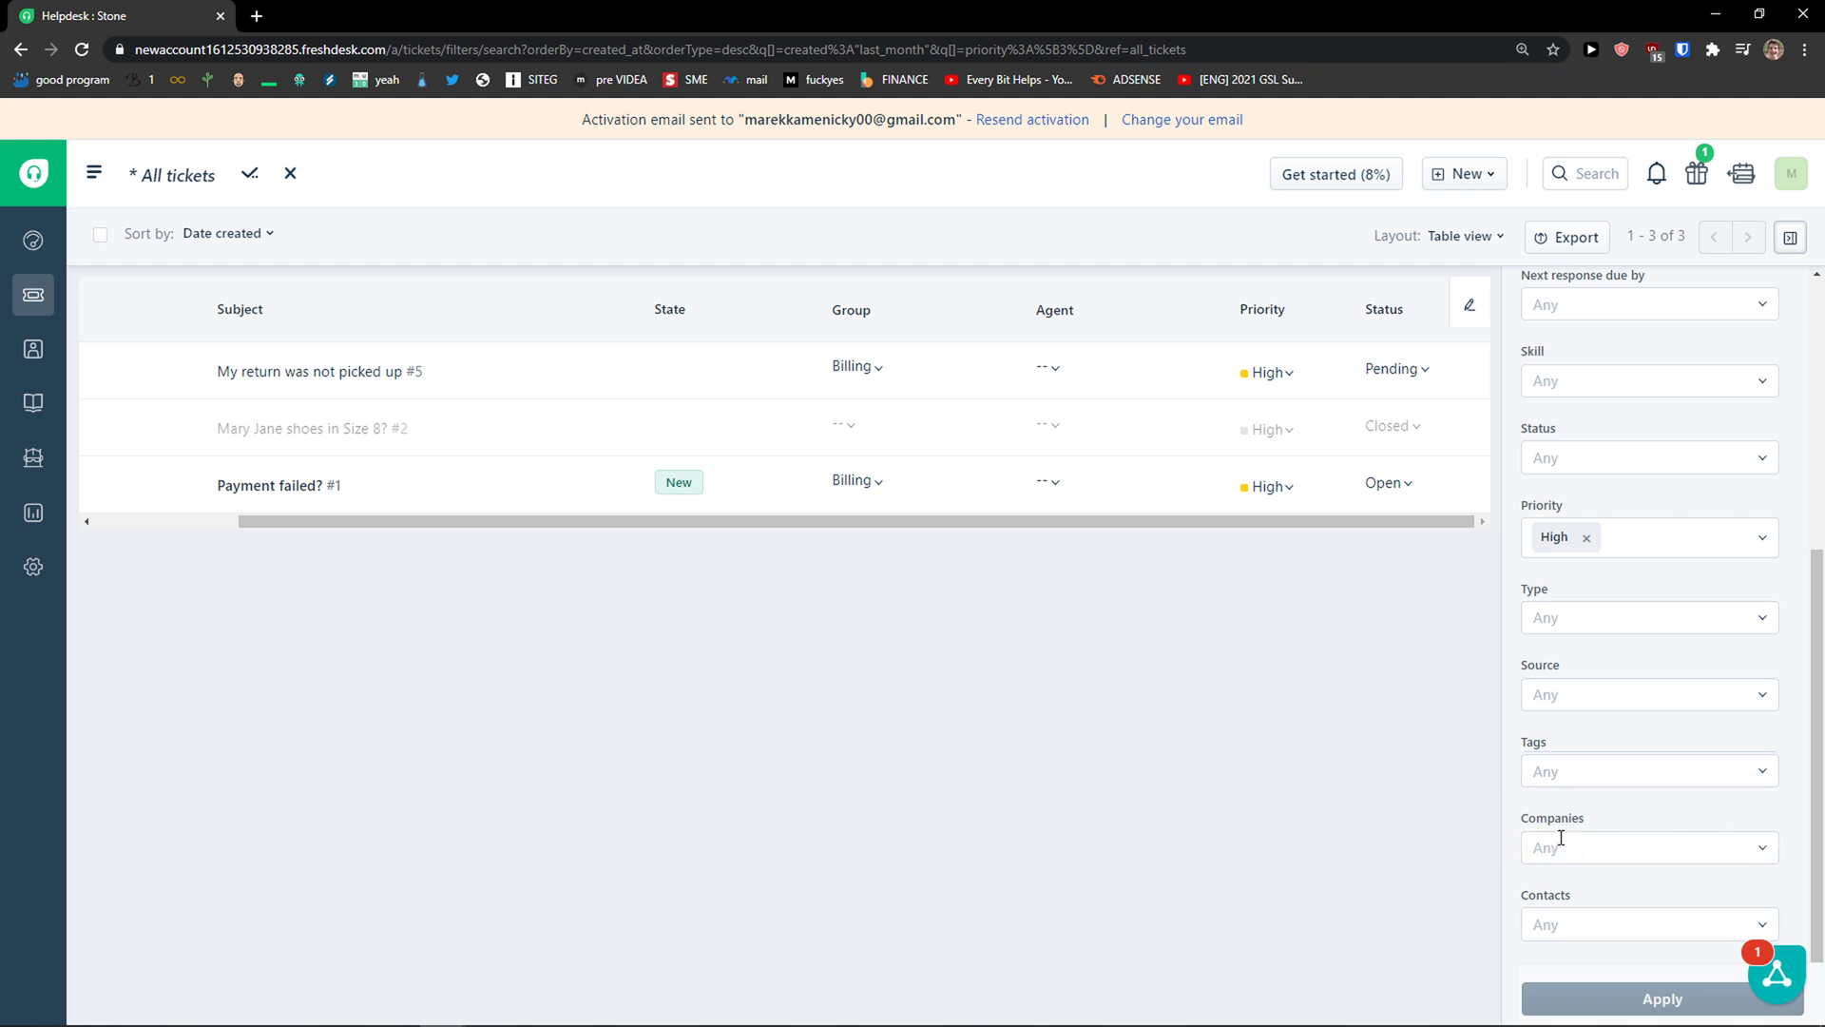
pyautogui.click(1578, 926)
pyautogui.click(1479, 941)
pyautogui.moveTo(1295, 522); pyautogui.dragTo(955, 513)
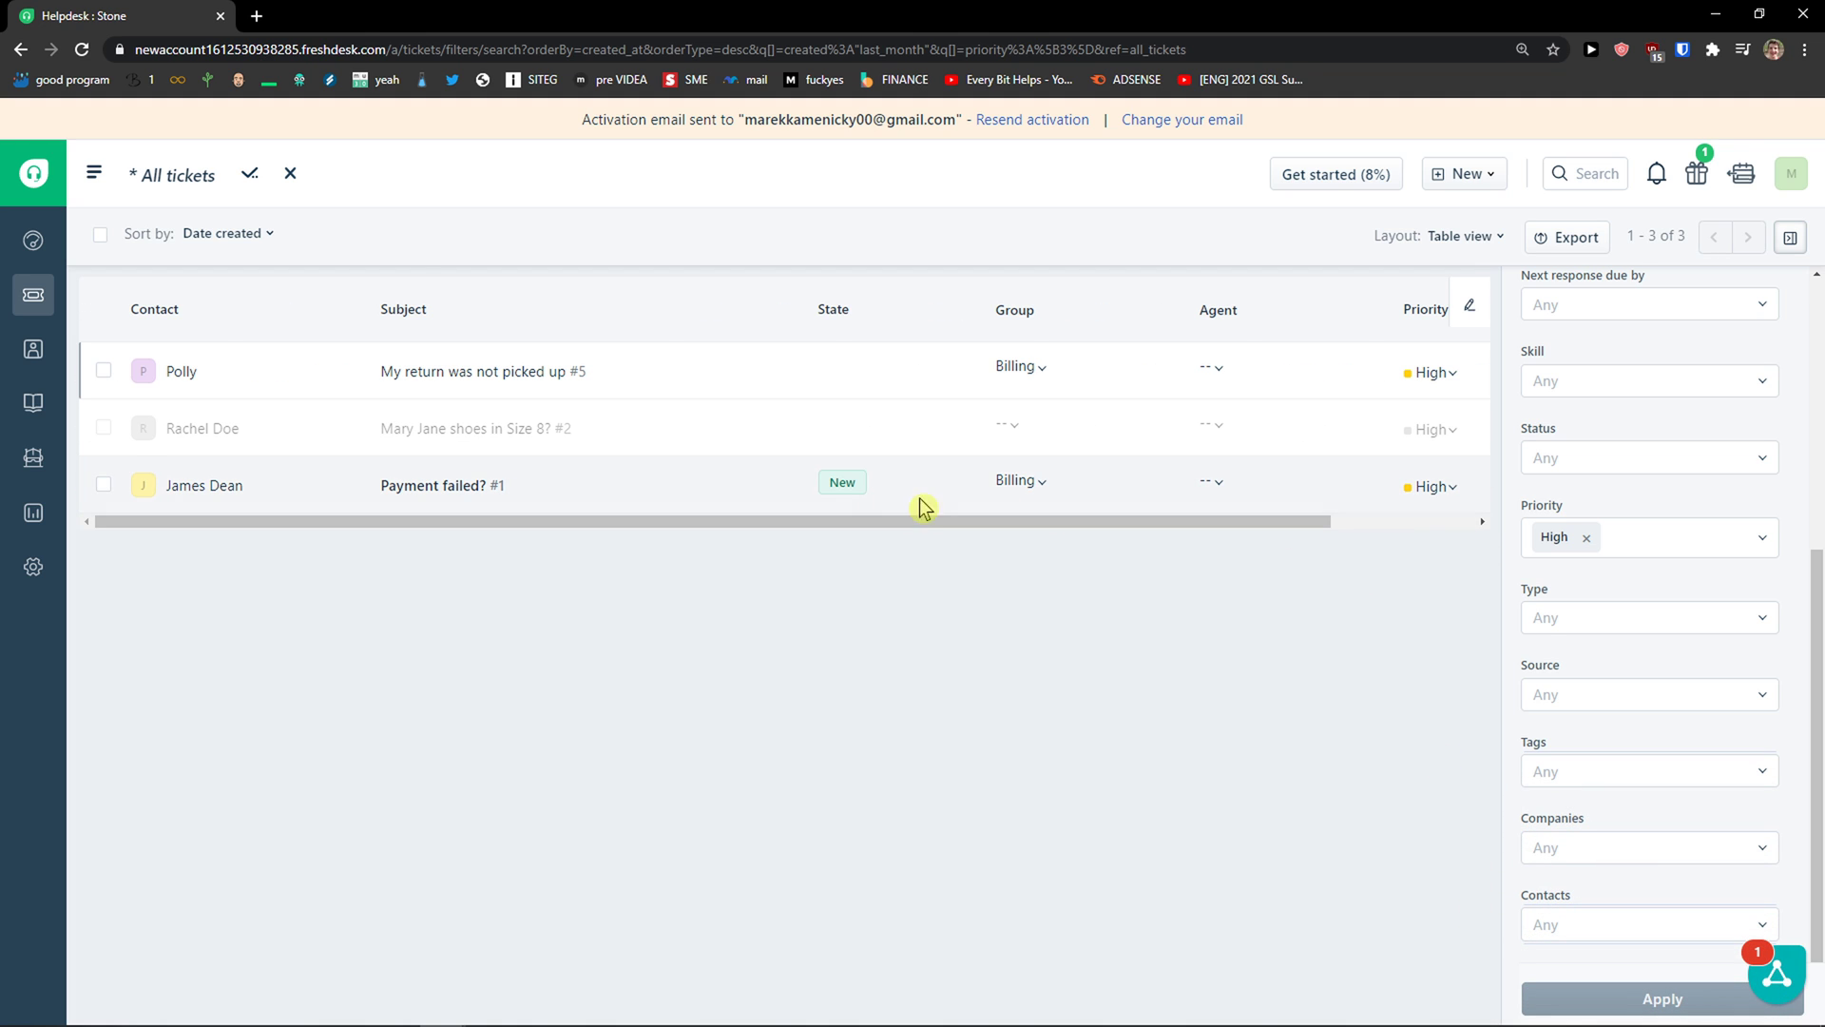
# Step: Clear the High priority filter so all seven tickets show, then view the New record options
pyautogui.click(1587, 537)
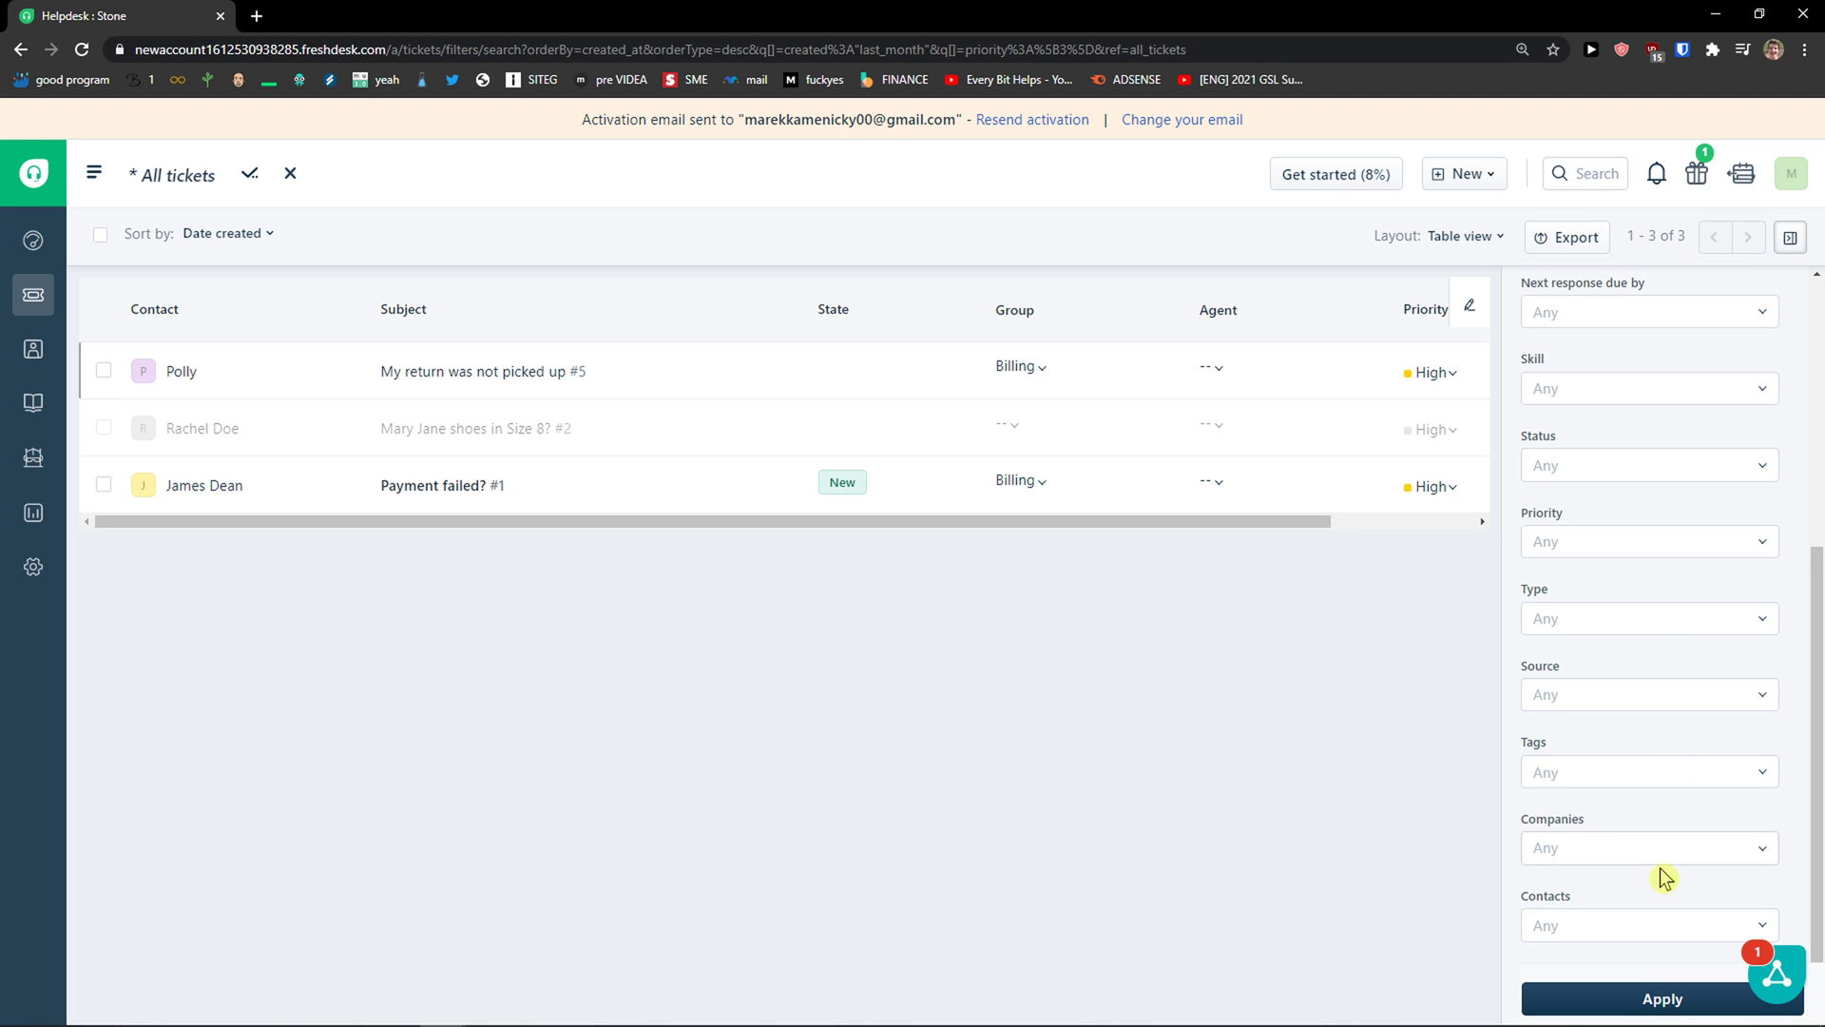
pyautogui.click(1621, 996)
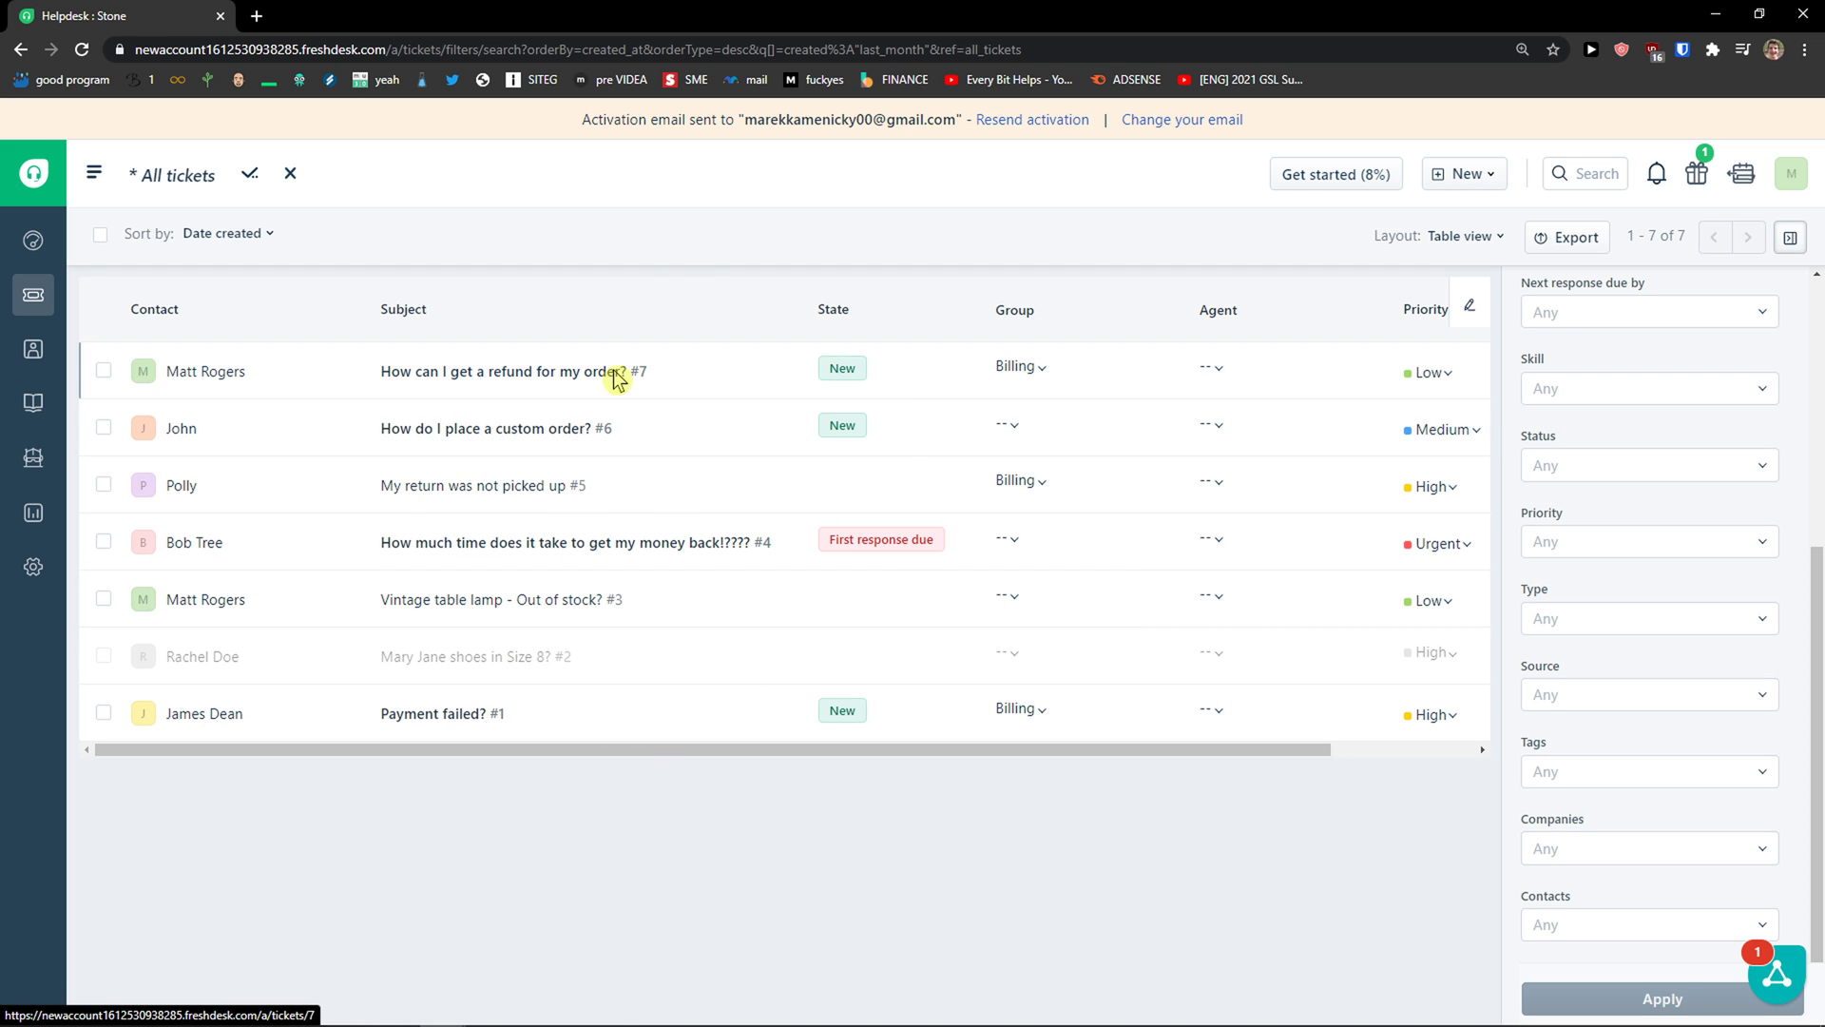
pyautogui.moveTo(623, 373)
pyautogui.click(1464, 174)
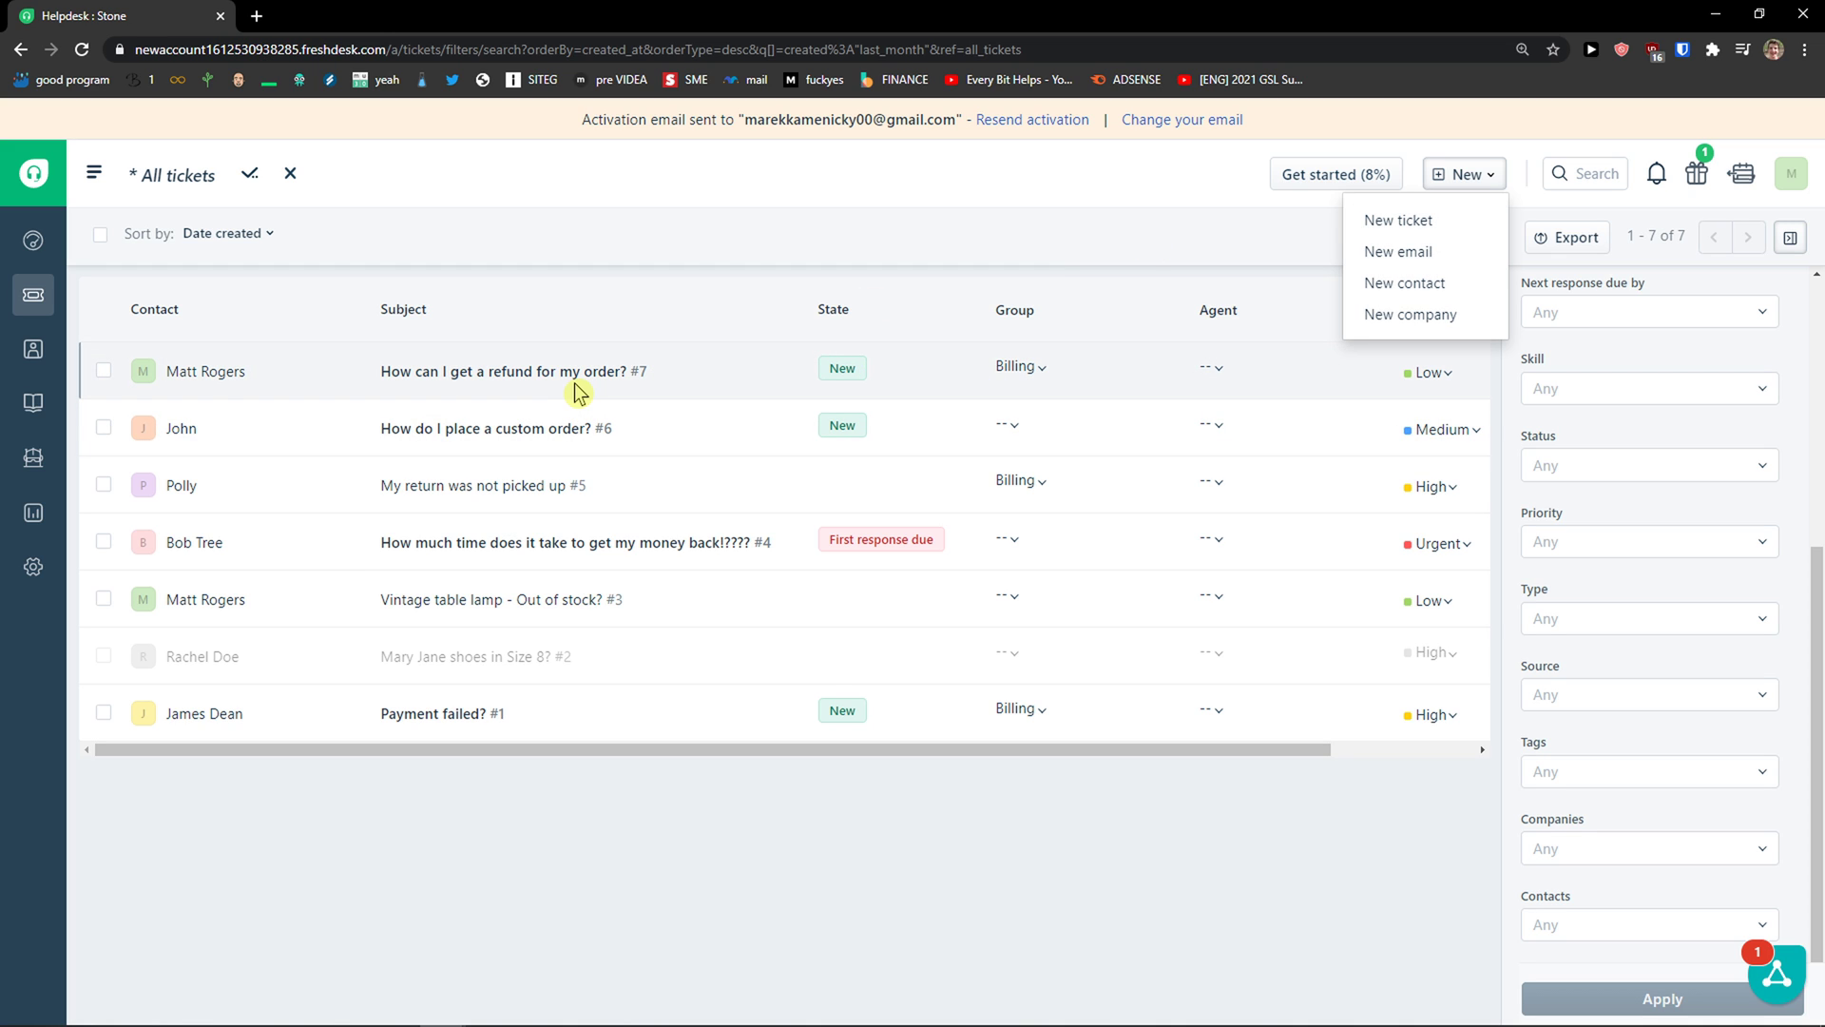
# Step: Open ticket #7 'How can I get a refund for my order?' and read the customer's request
pyautogui.click(512, 387)
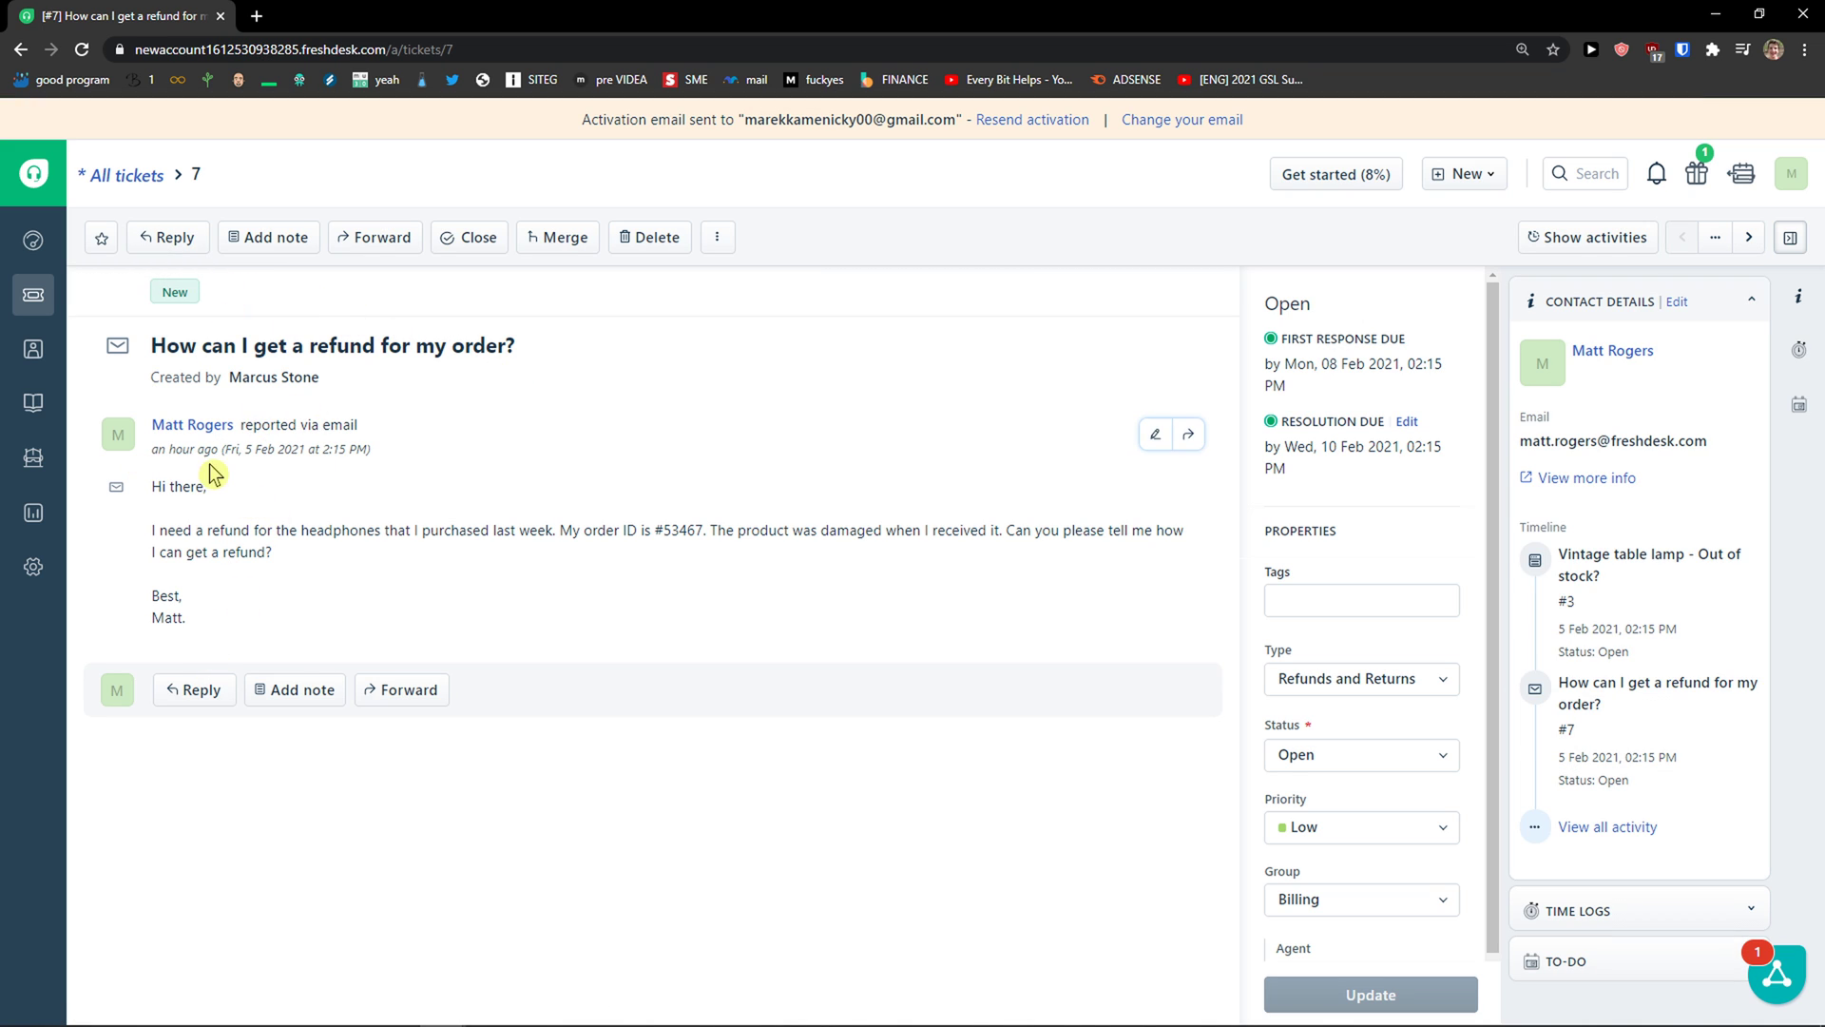
pyautogui.moveTo(155, 530); pyautogui.dragTo(368, 533)
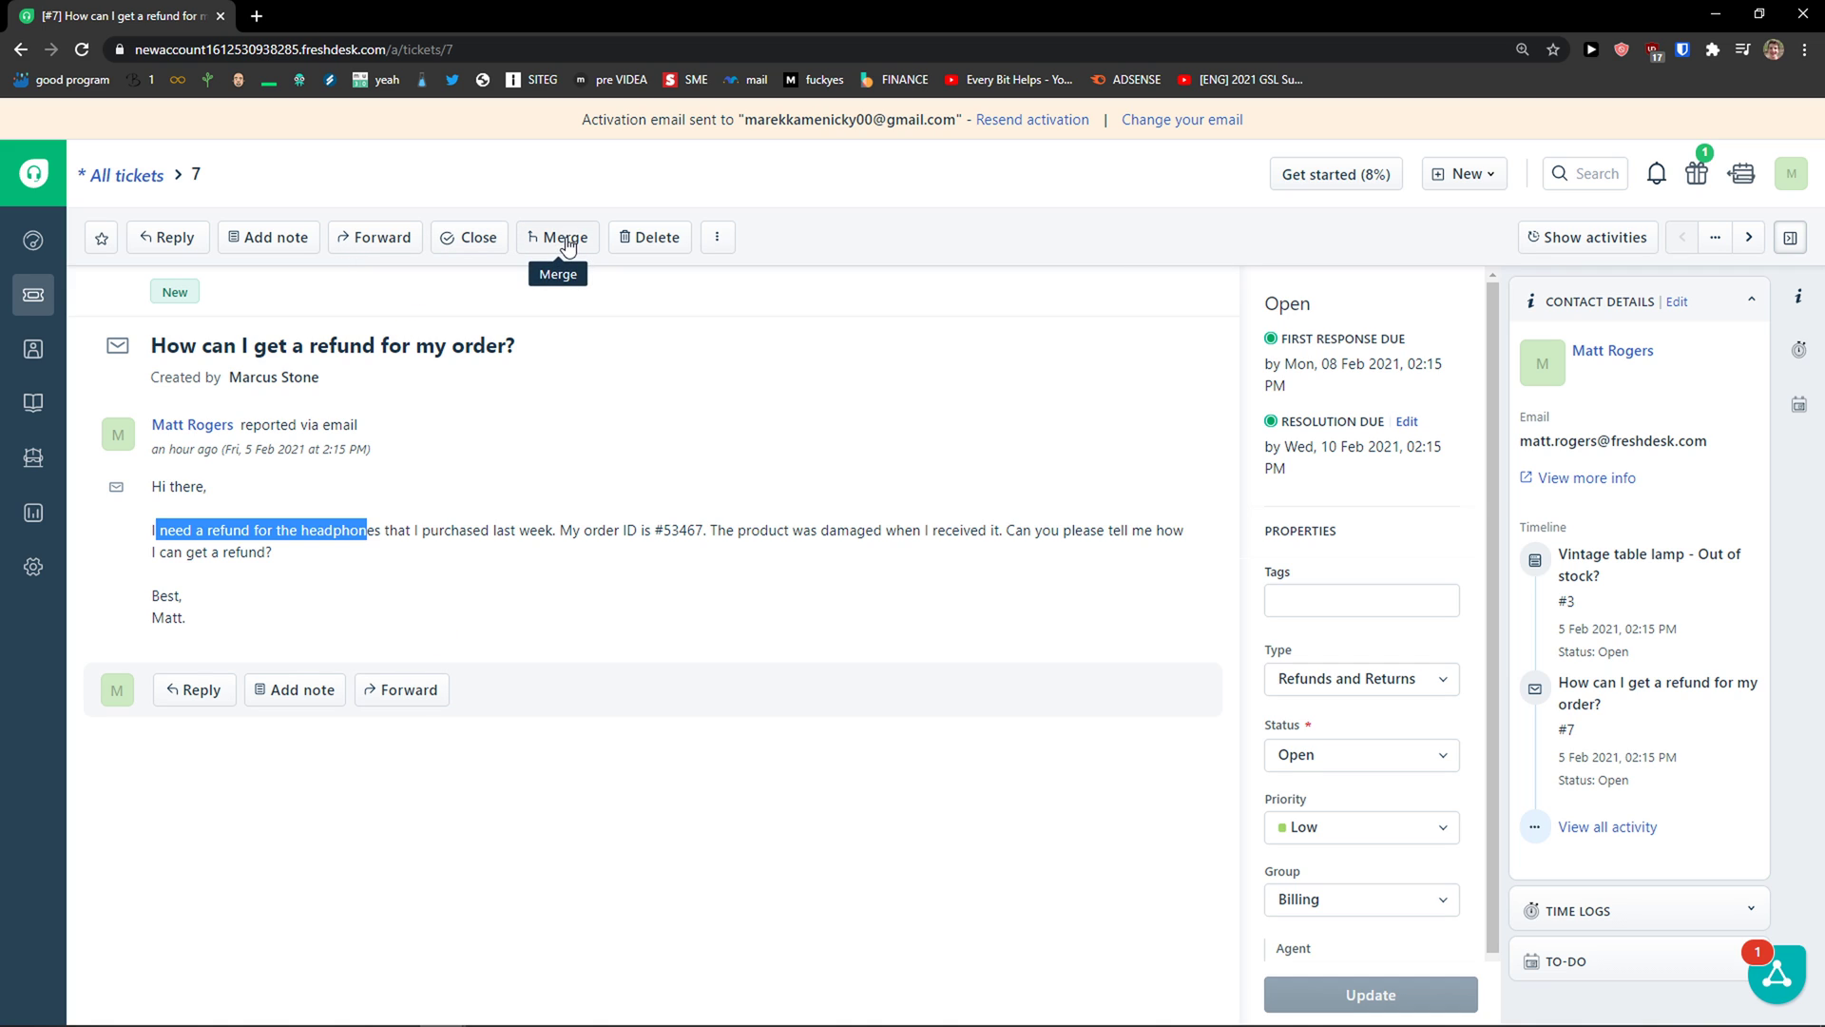
pyautogui.click(720, 245)
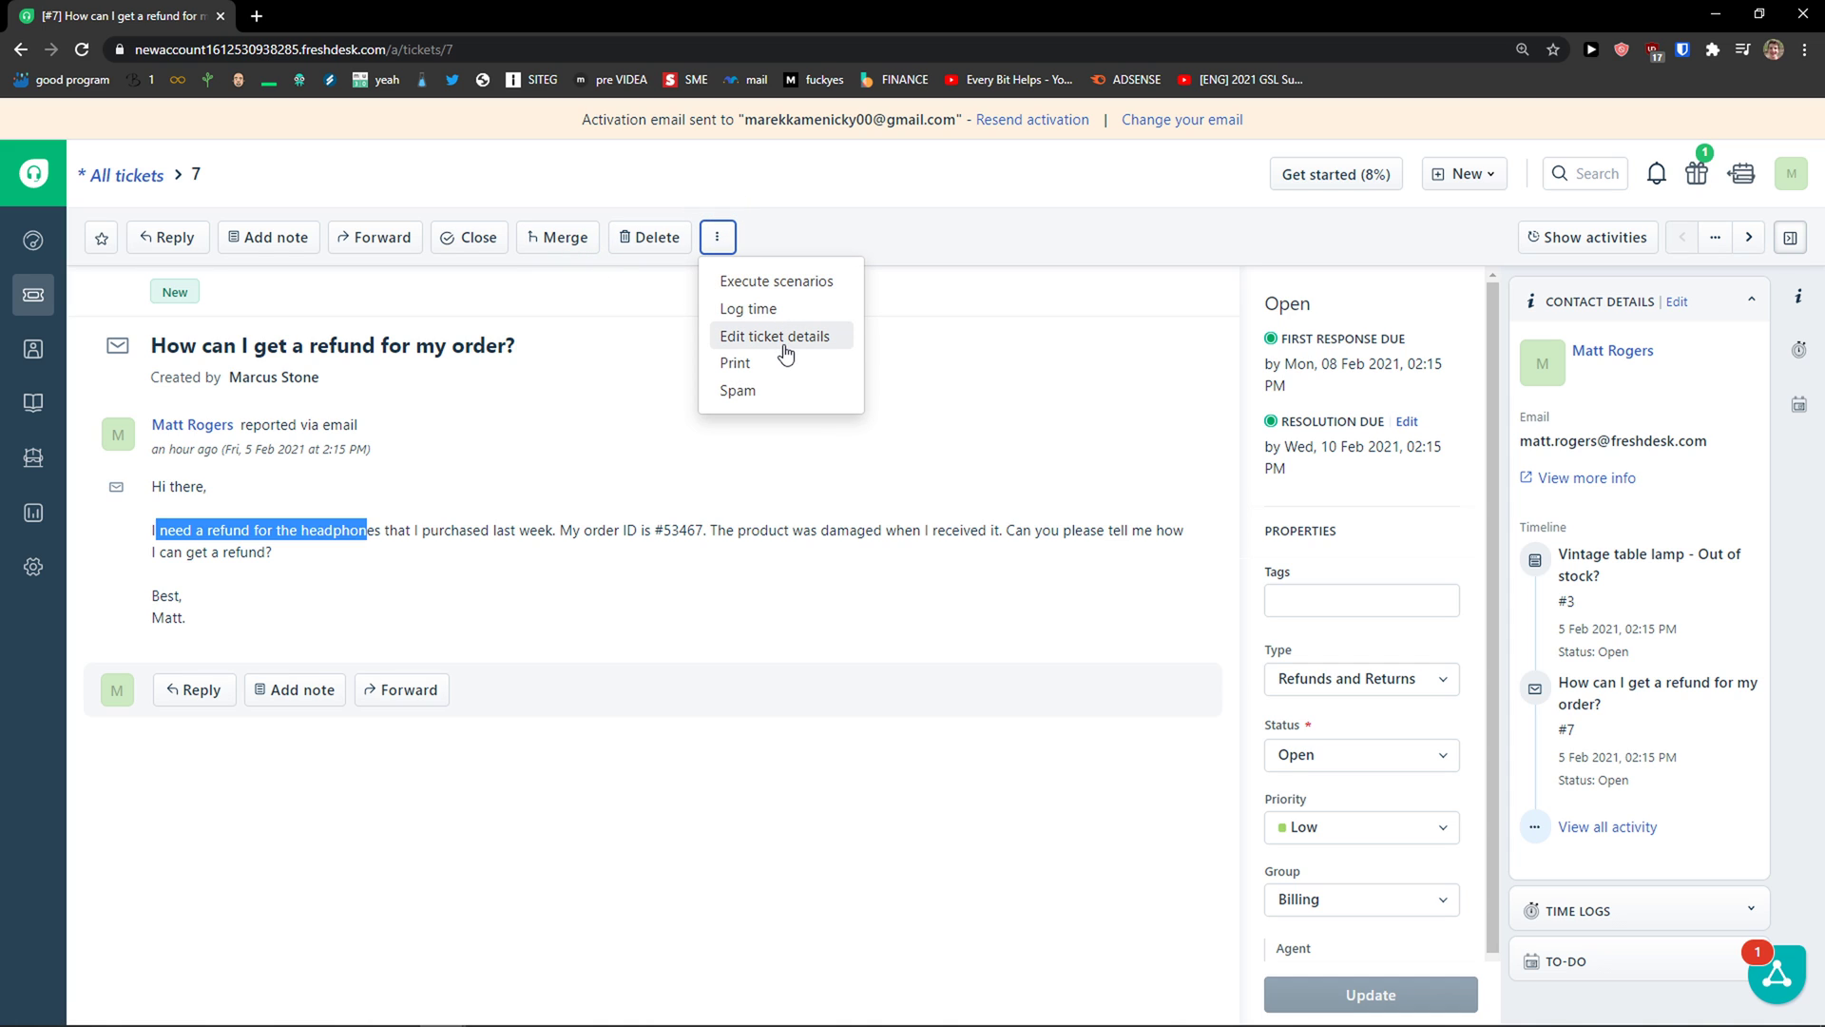
pyautogui.click(365, 649)
# Step: Send the reply on ticket #7 using 'Send and set as Pending'
pyautogui.click(195, 690)
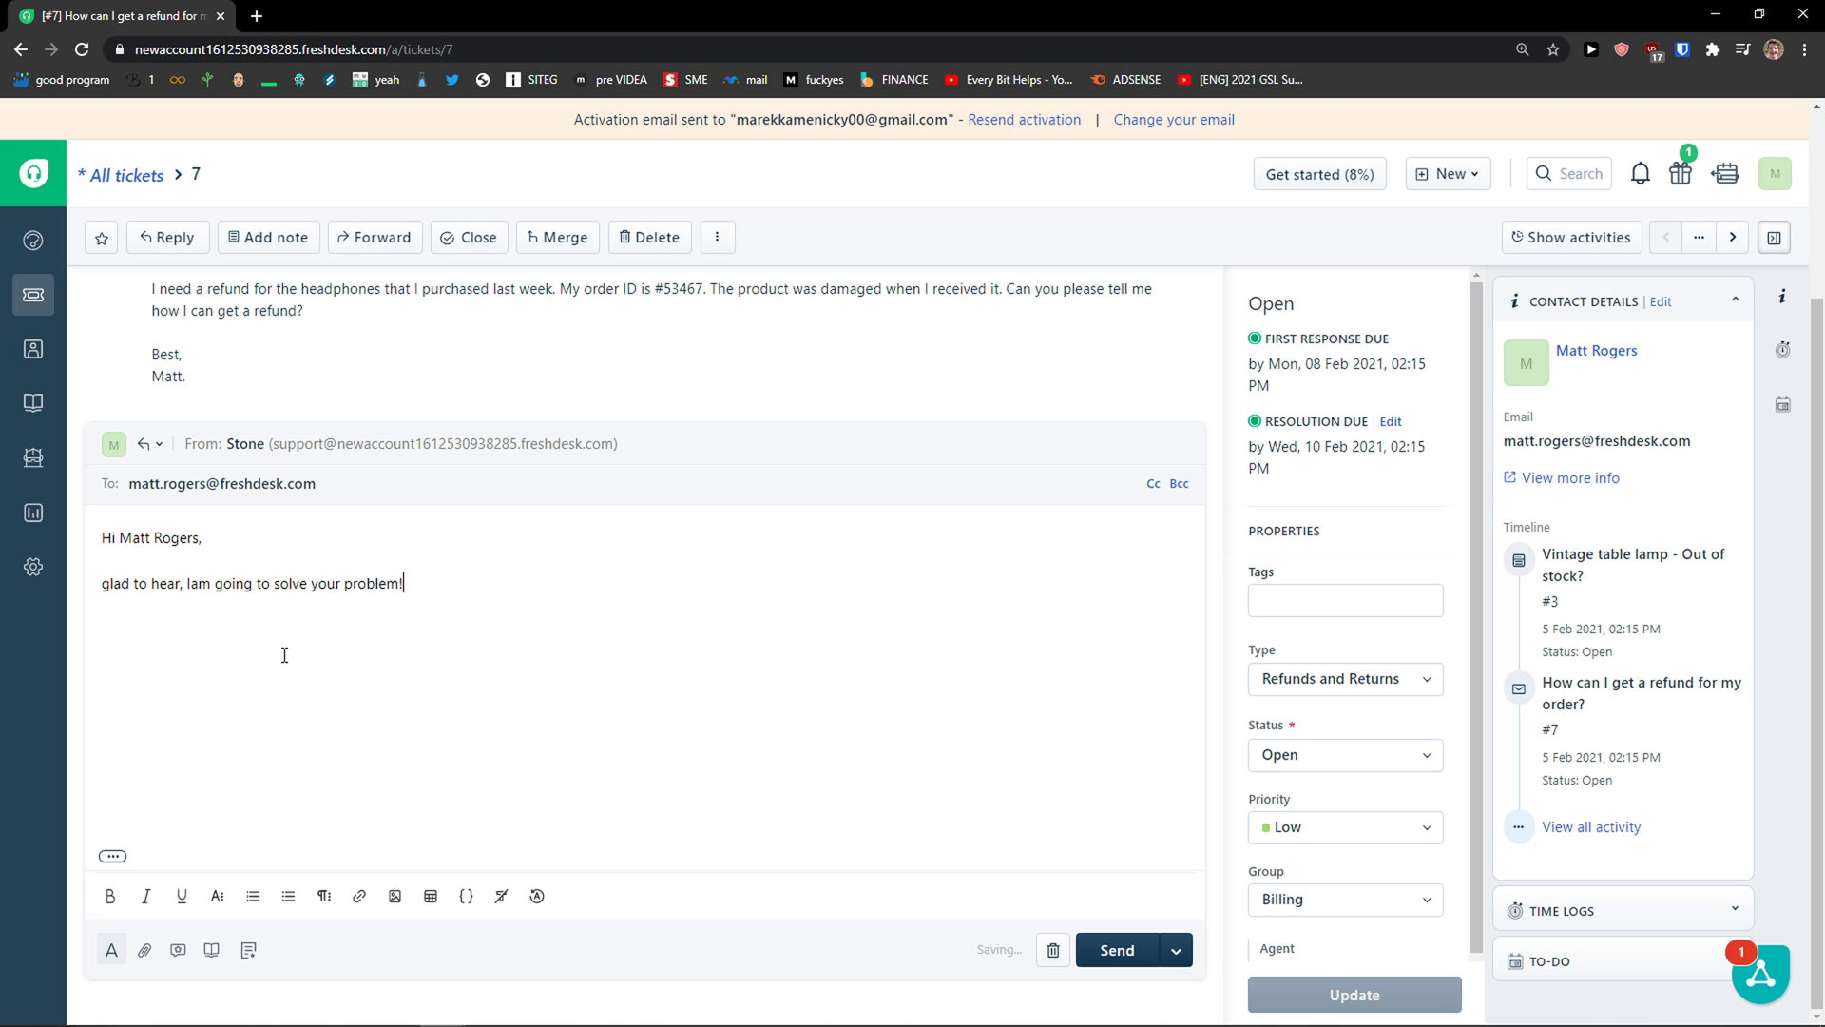
pyautogui.hotkey('ctrl', 'shift', 'Left')
pyautogui.hotkey('ctrl', 'shift', 'Left')
pyautogui.hotkey('ctrl', 'shift', 'Left')
pyautogui.hotkey('ctrl', 'shift', 'Left')
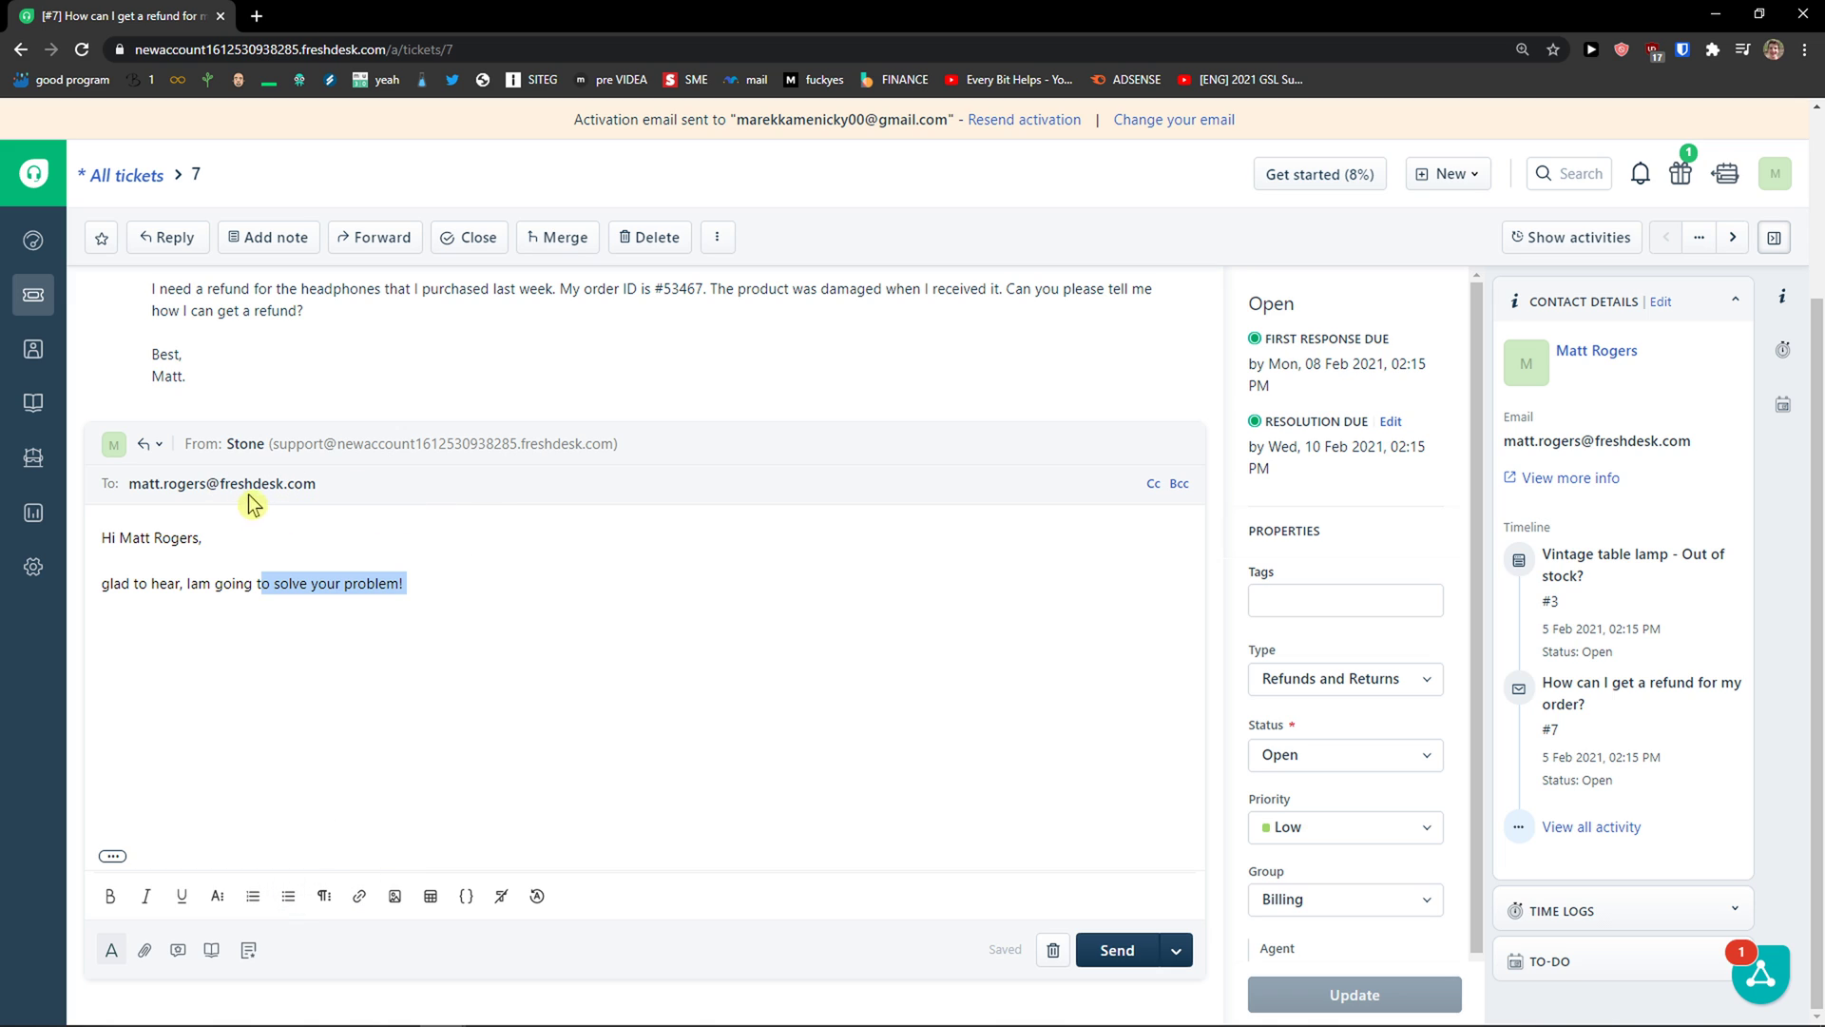
pyautogui.click(1176, 951)
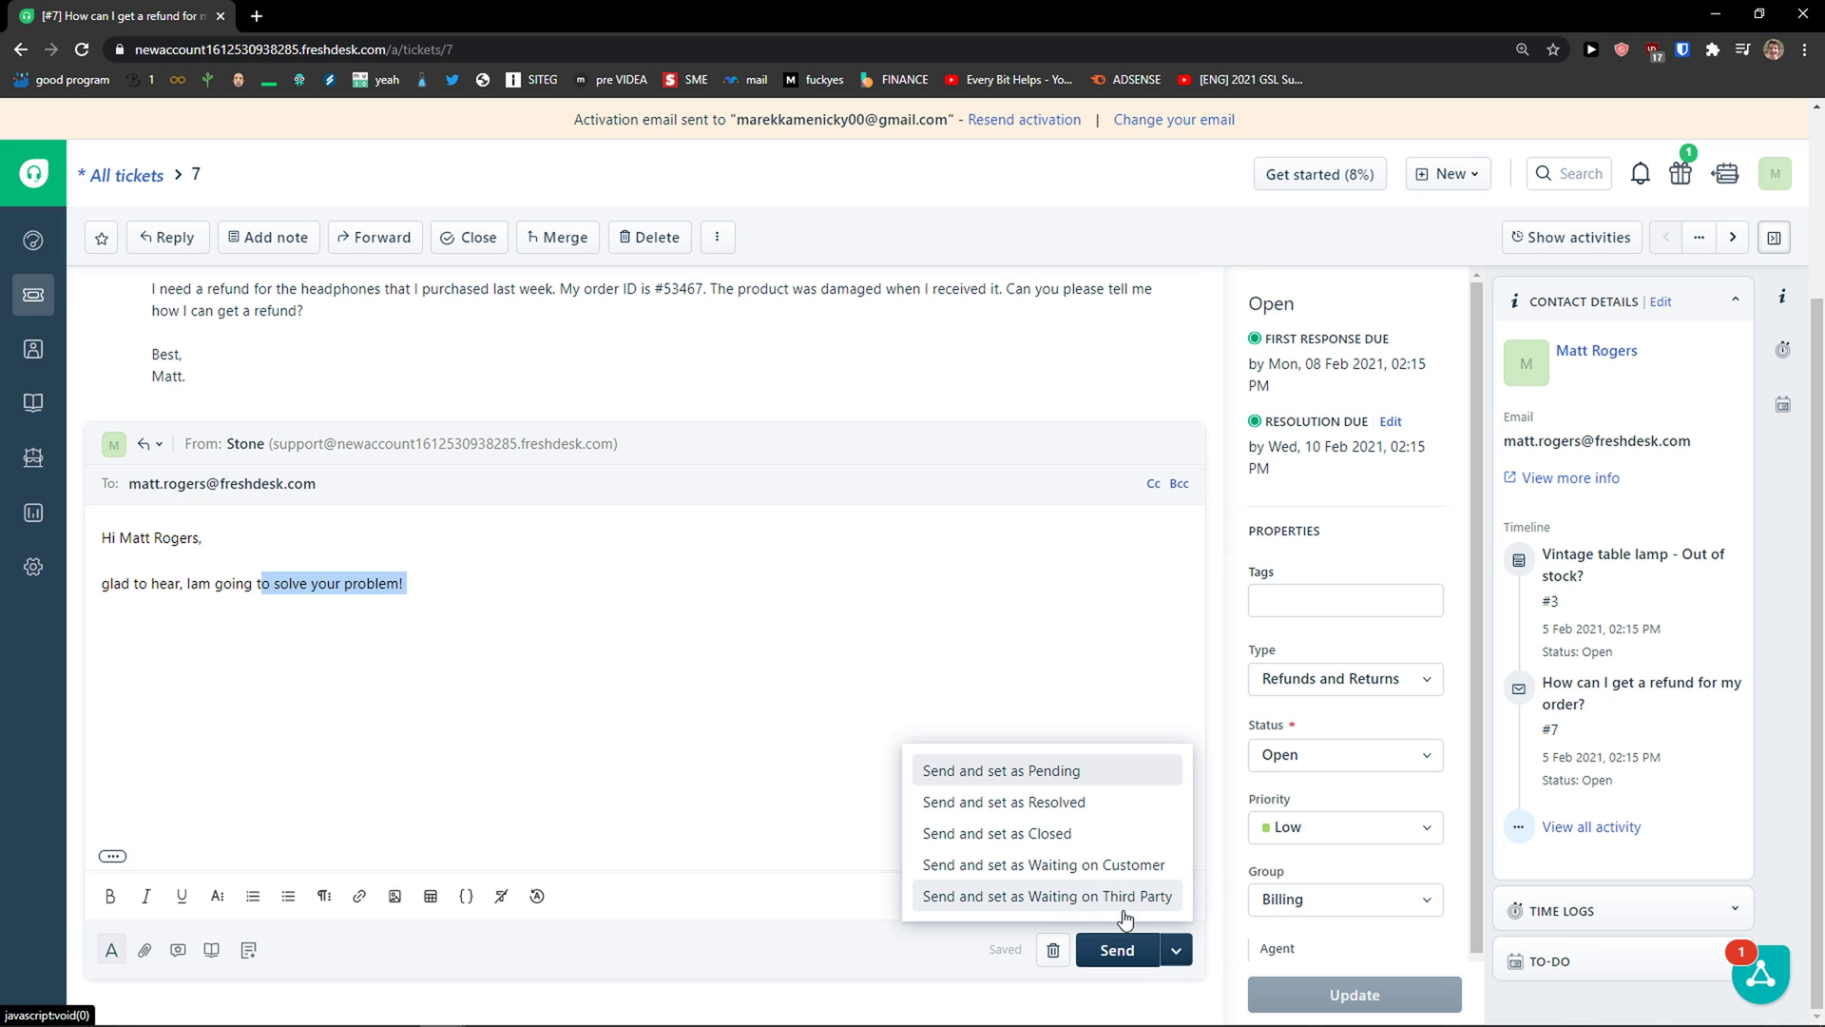
pyautogui.click(1073, 768)
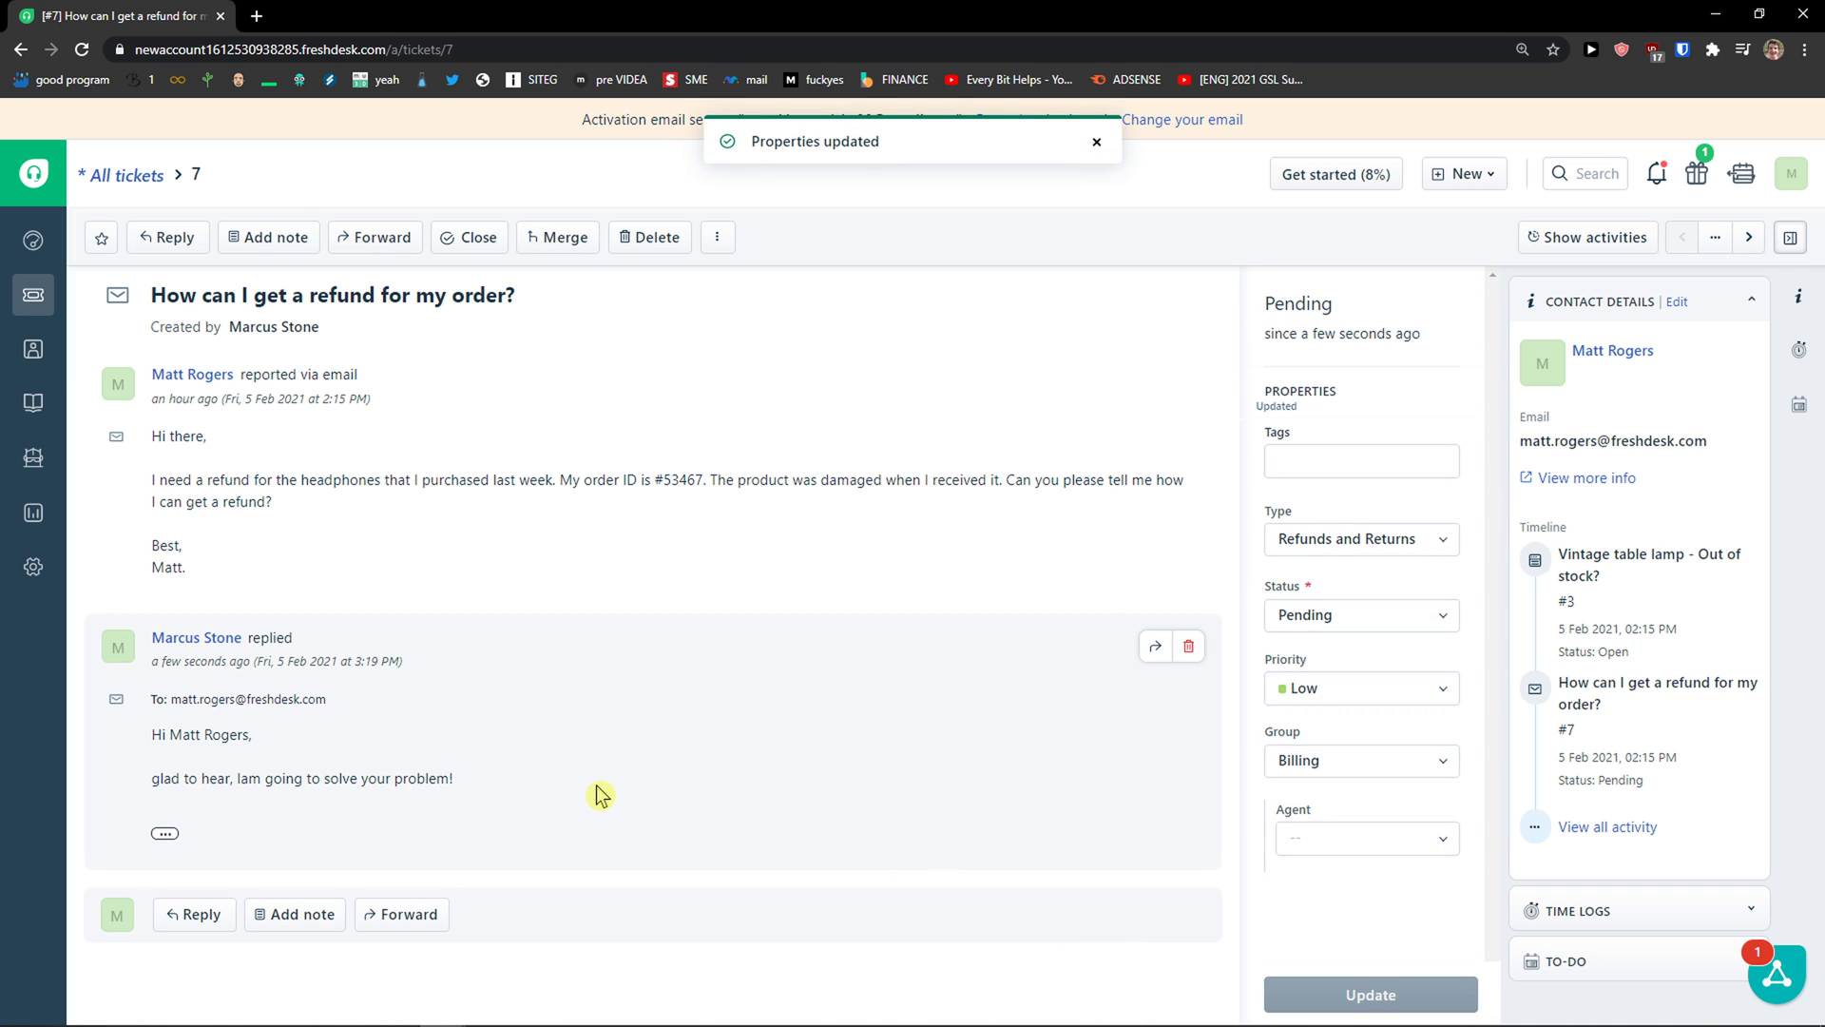
pyautogui.click(1329, 614)
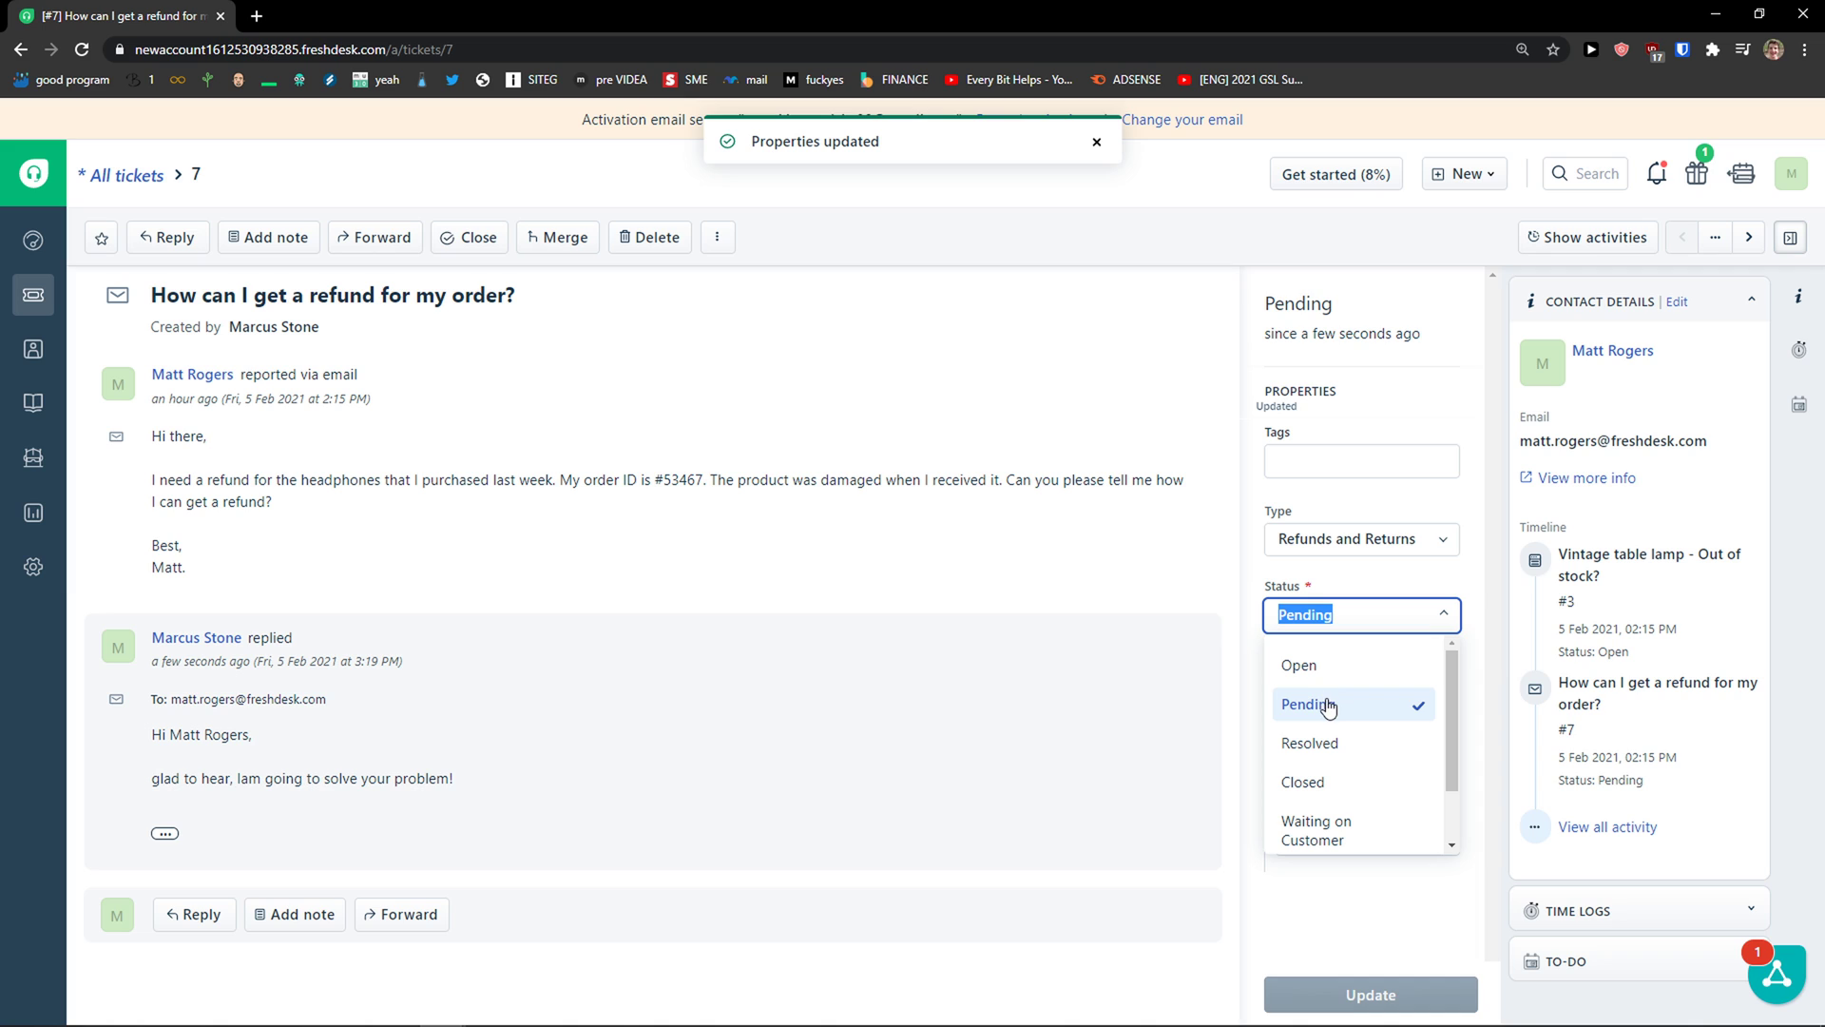
pyautogui.click(1017, 617)
pyautogui.click(1295, 464)
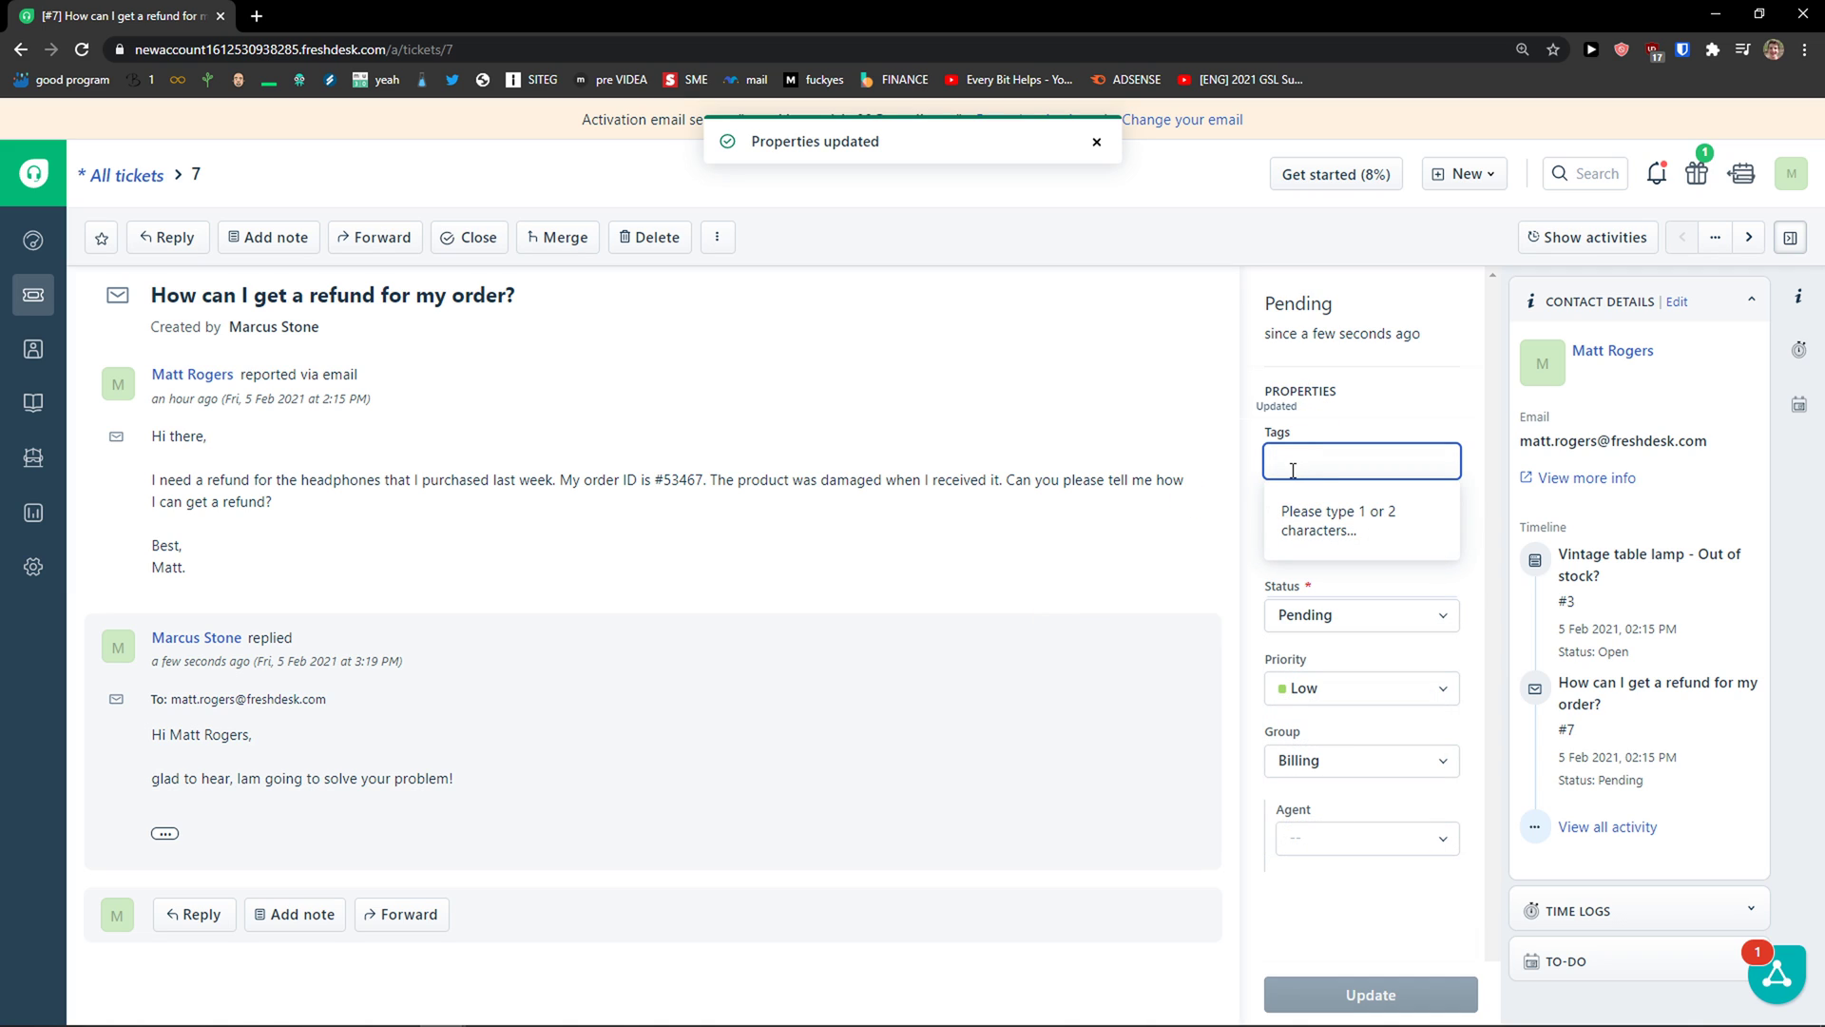
pyautogui.click(1186, 513)
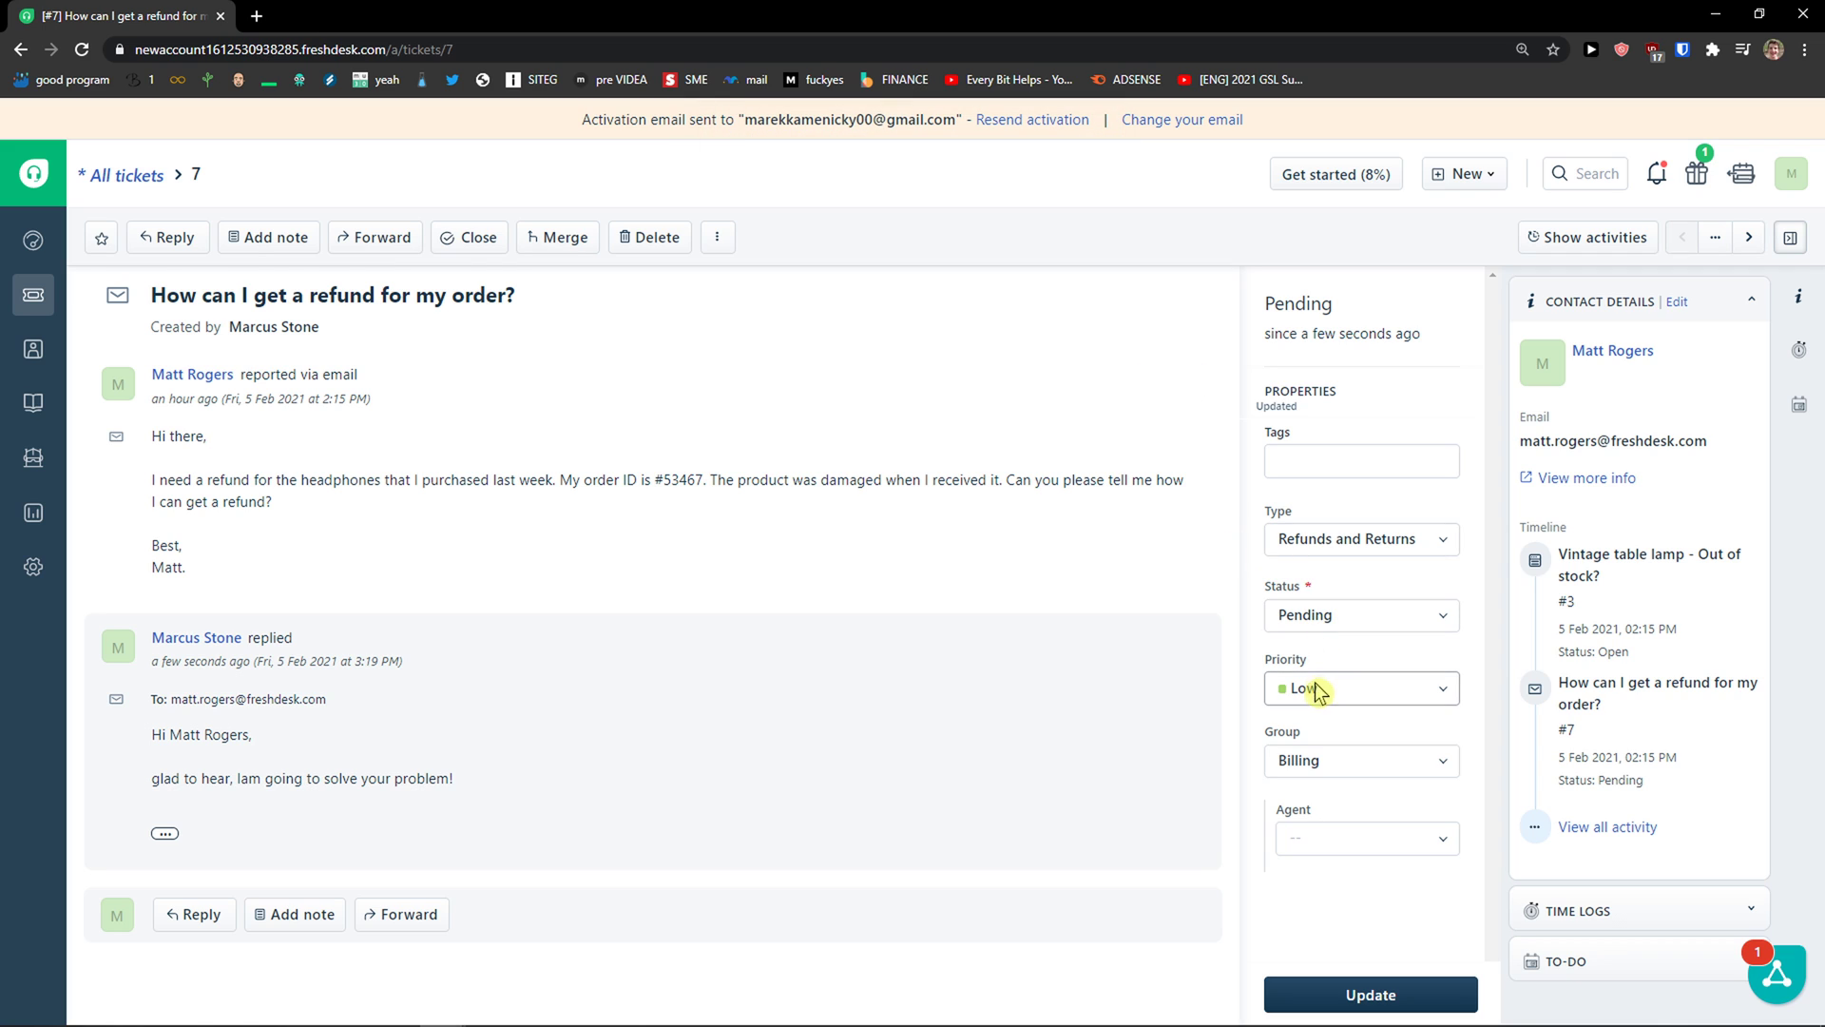
pyautogui.click(1353, 758)
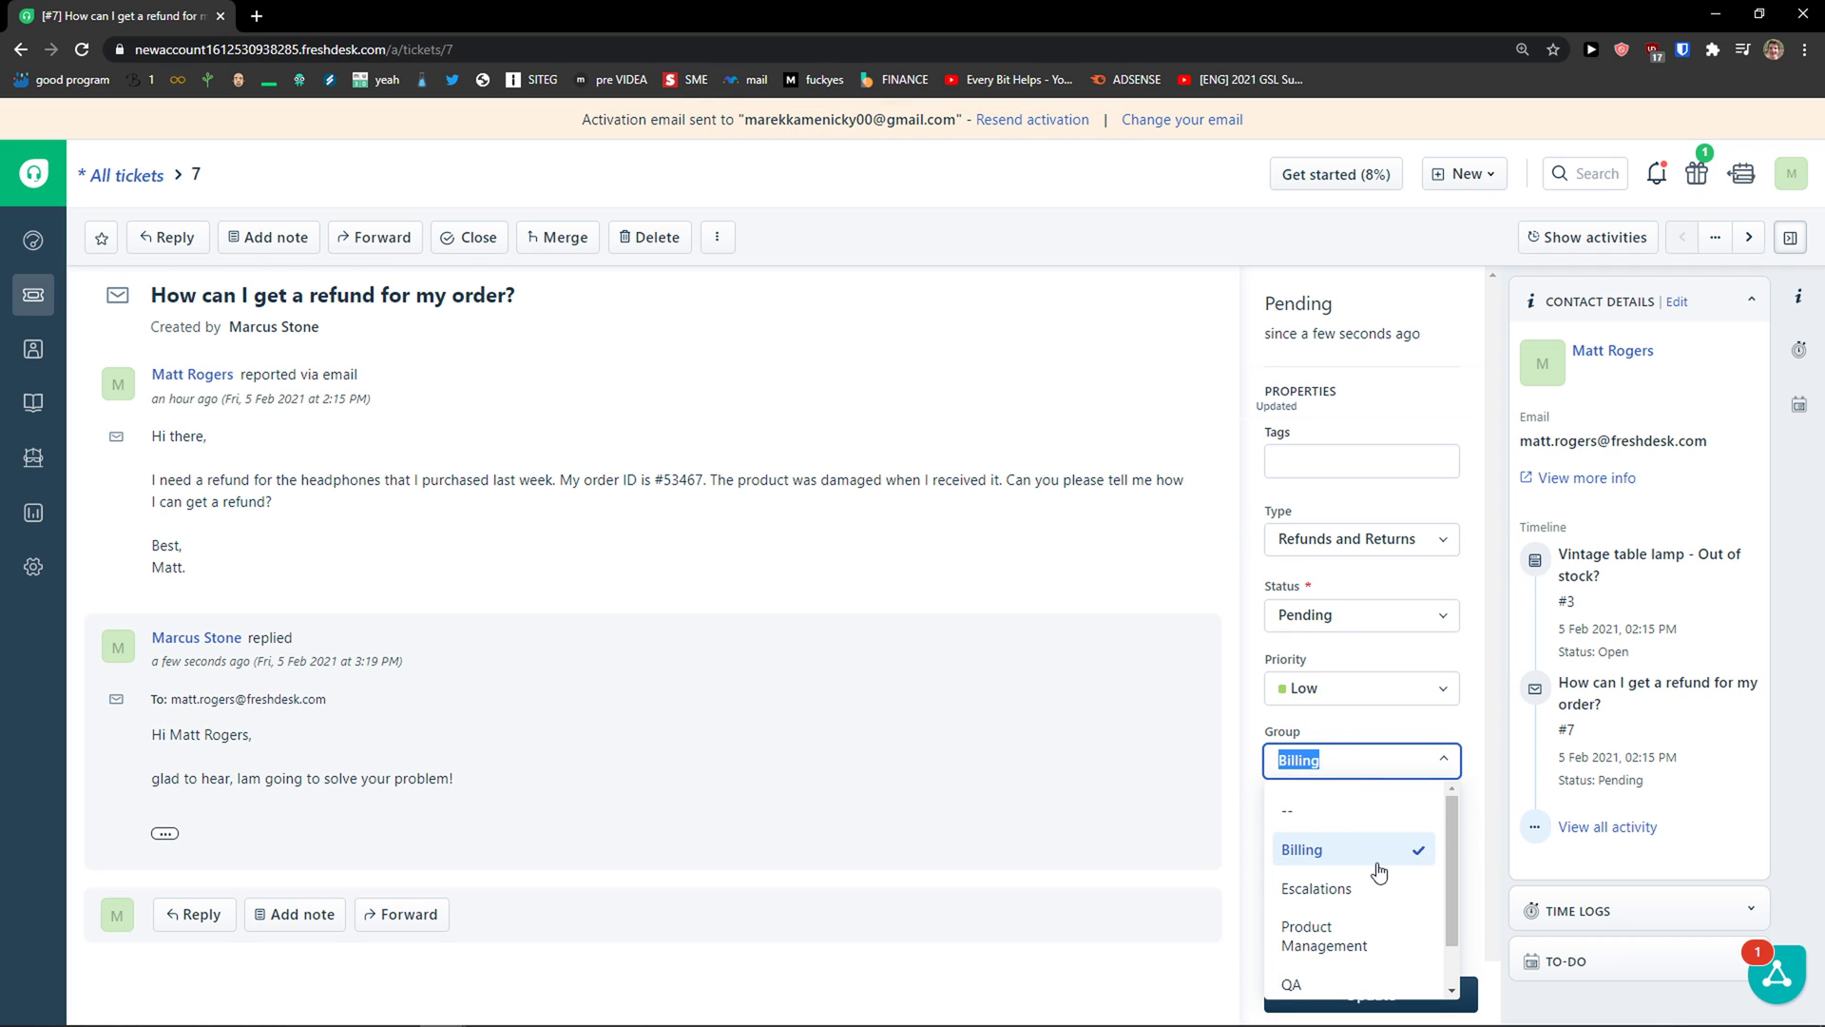
pyautogui.scroll(-1, 1373, 879)
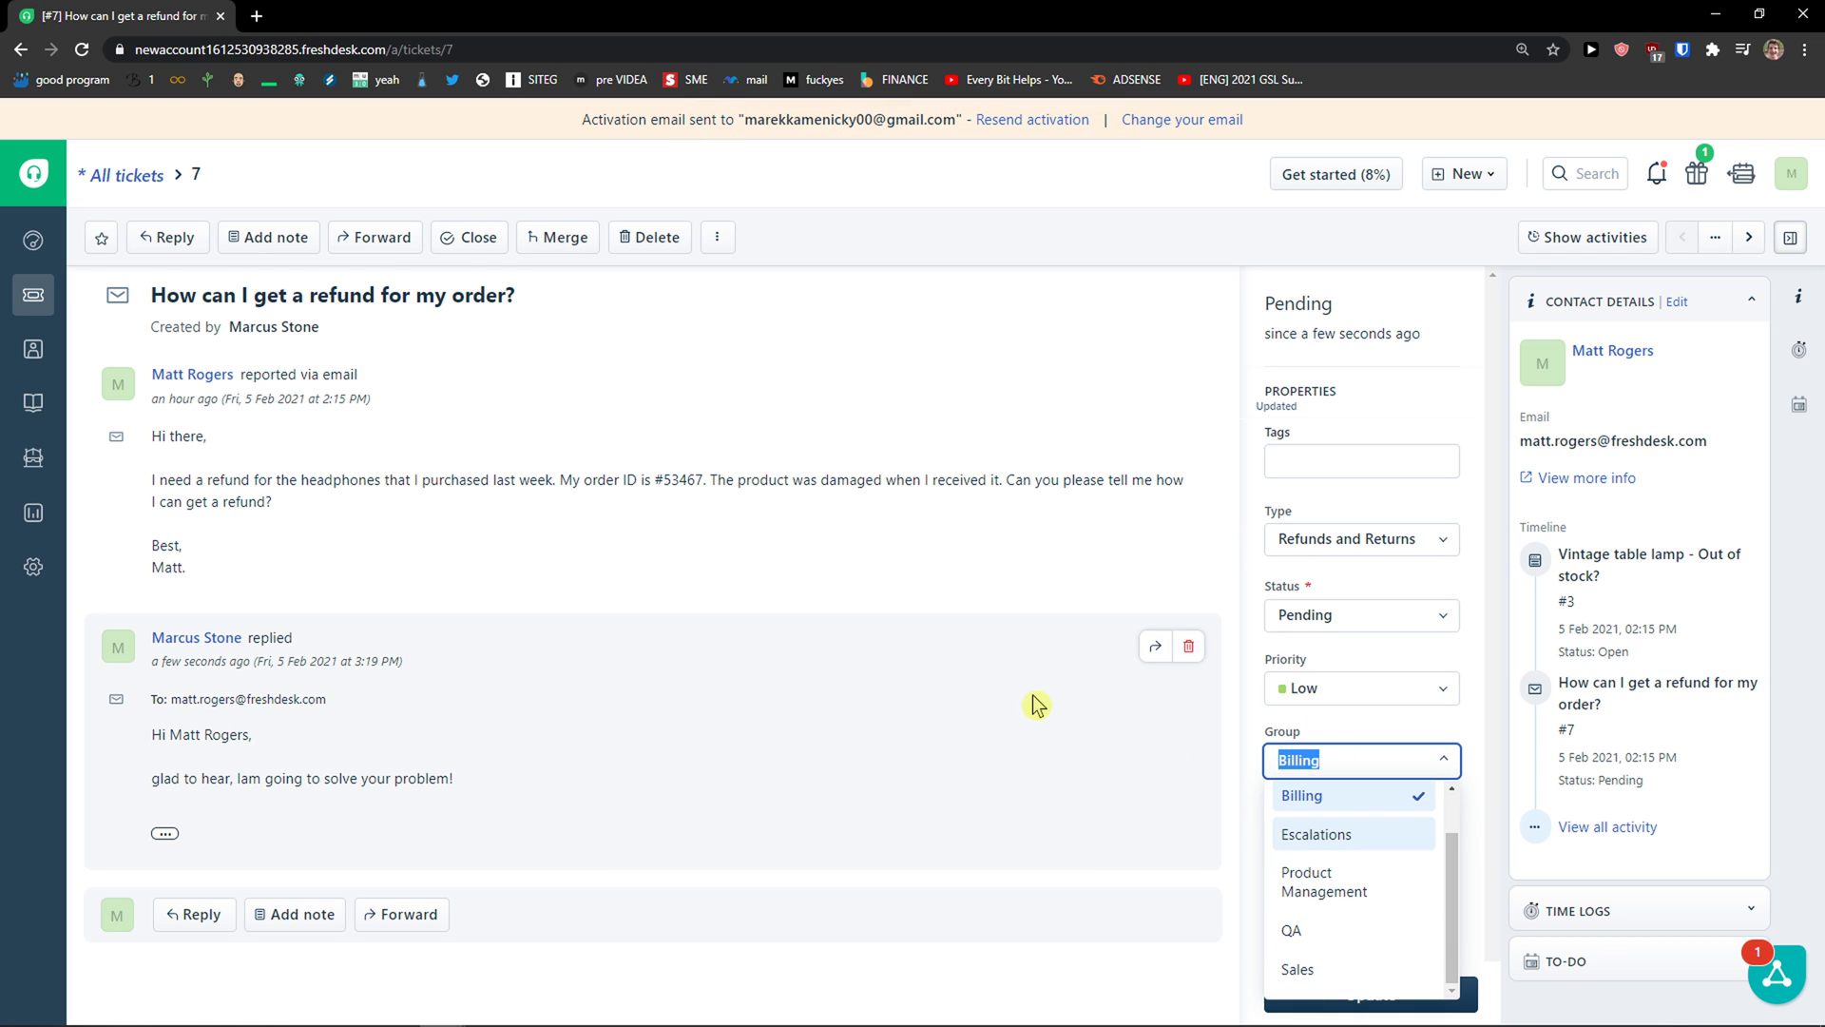
pyautogui.click(1269, 734)
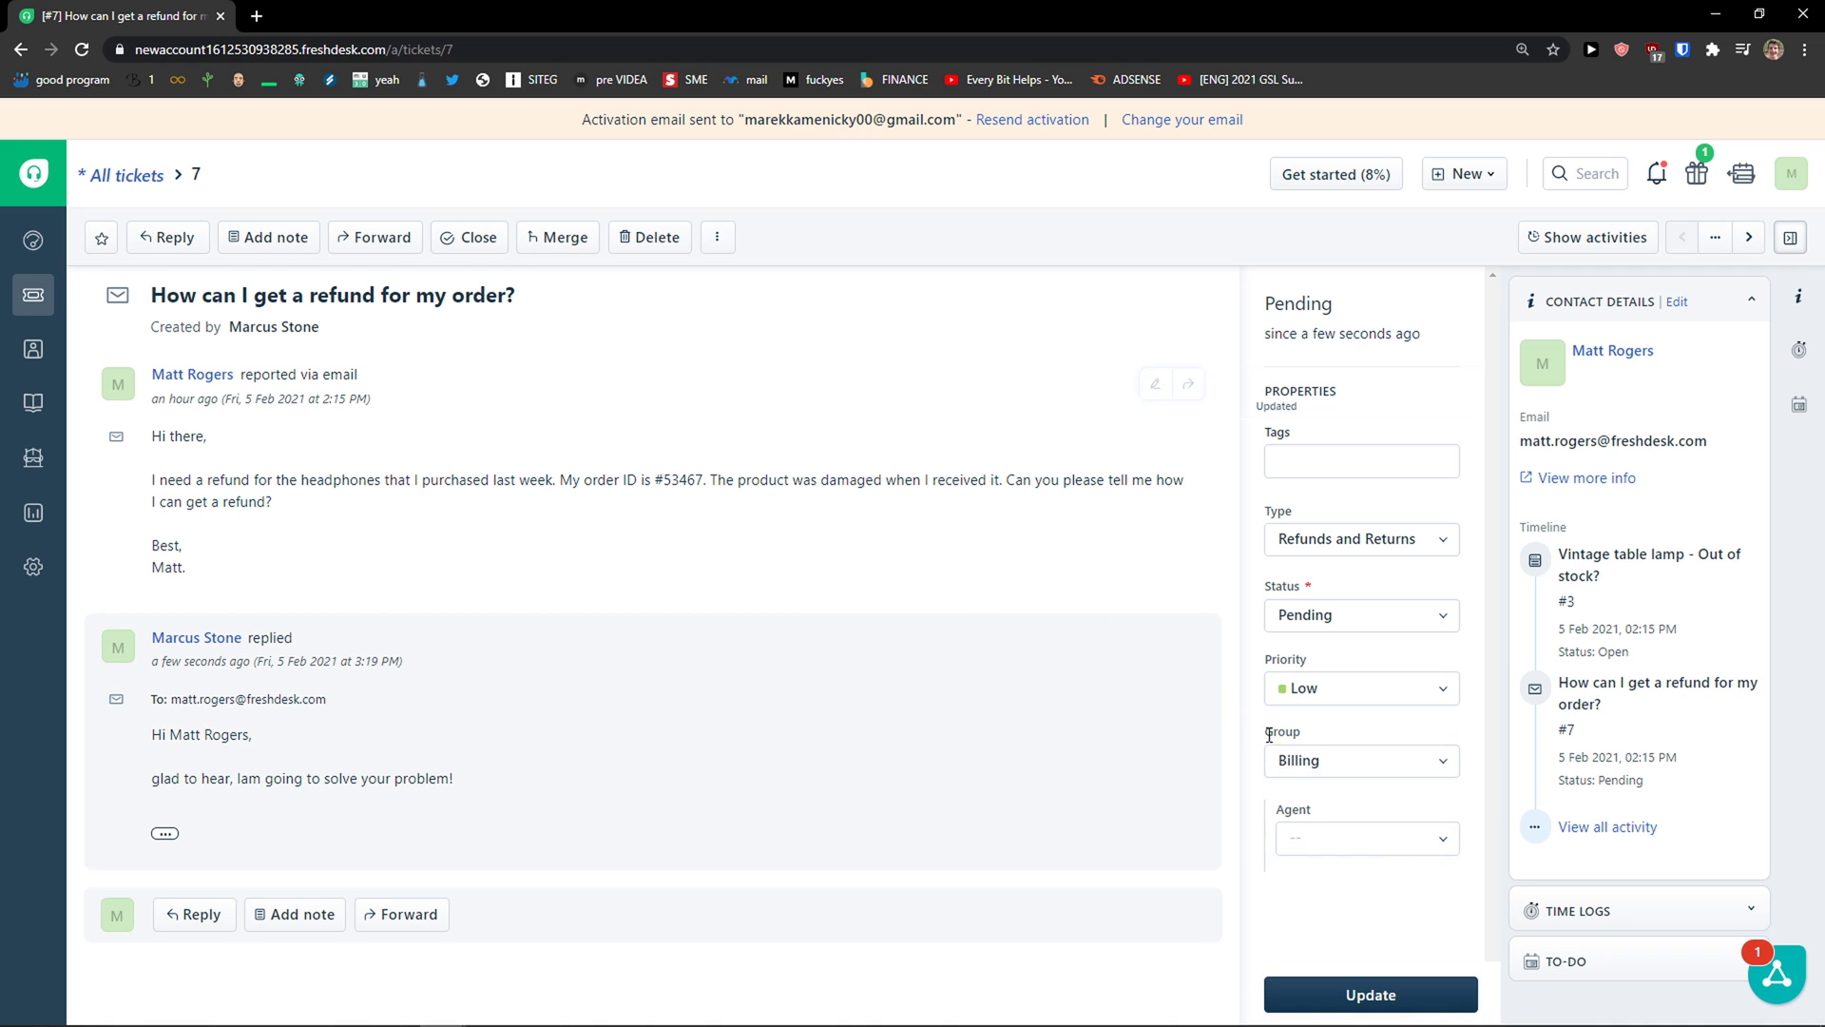
pyautogui.click(1421, 760)
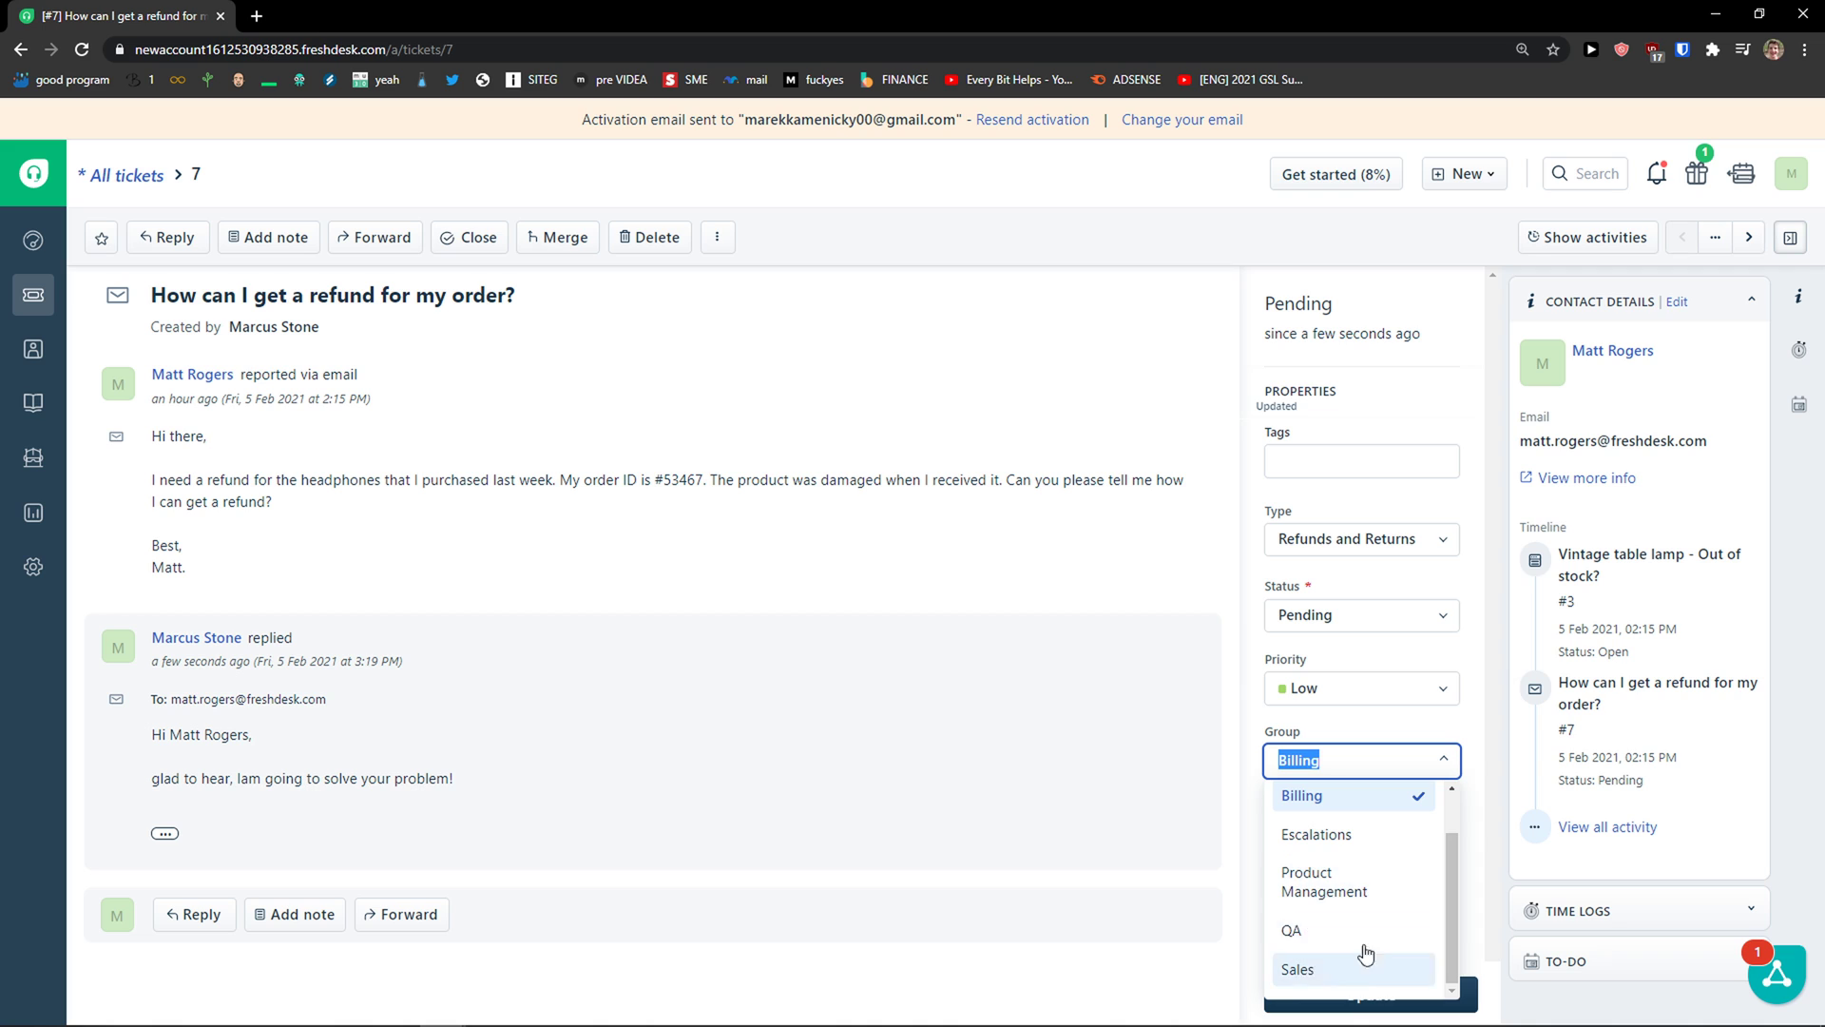
pyautogui.click(1112, 630)
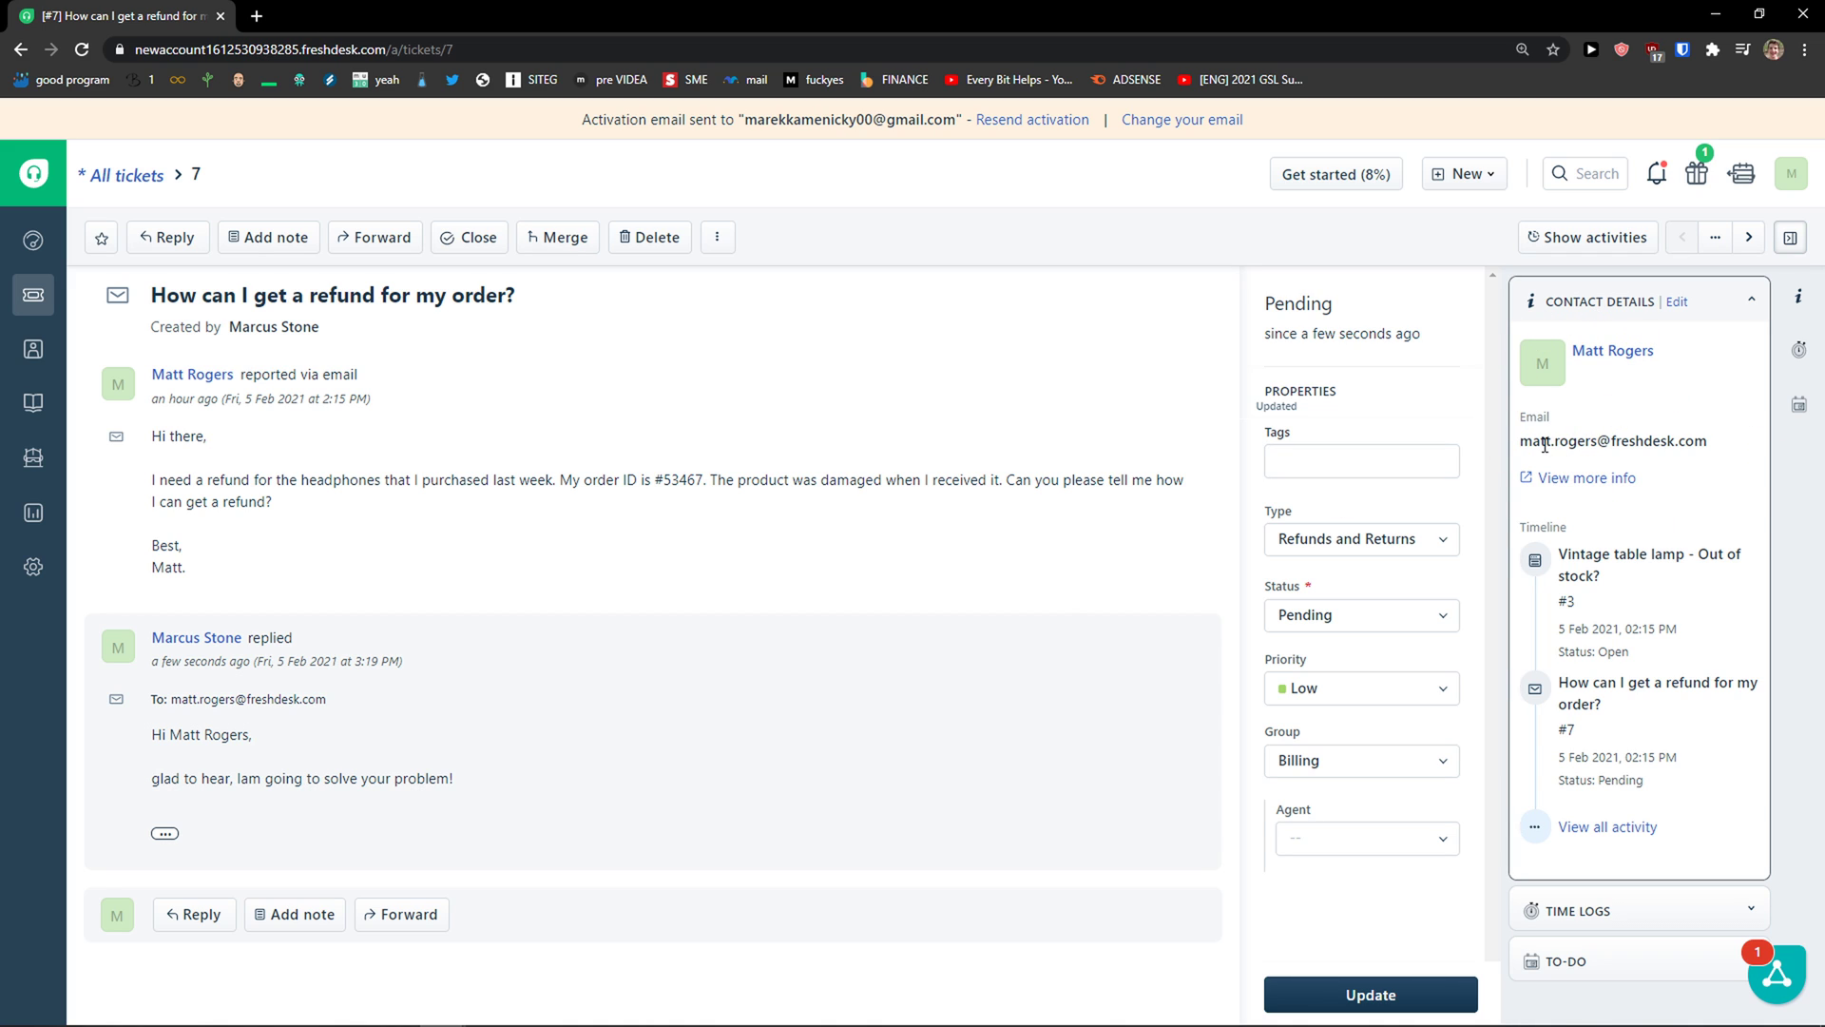
# Step: Expand the Time Logs and To-Do sections on ticket #7, then show the contact details
pyautogui.moveTo(1544, 444); pyautogui.dragTo(1720, 447)
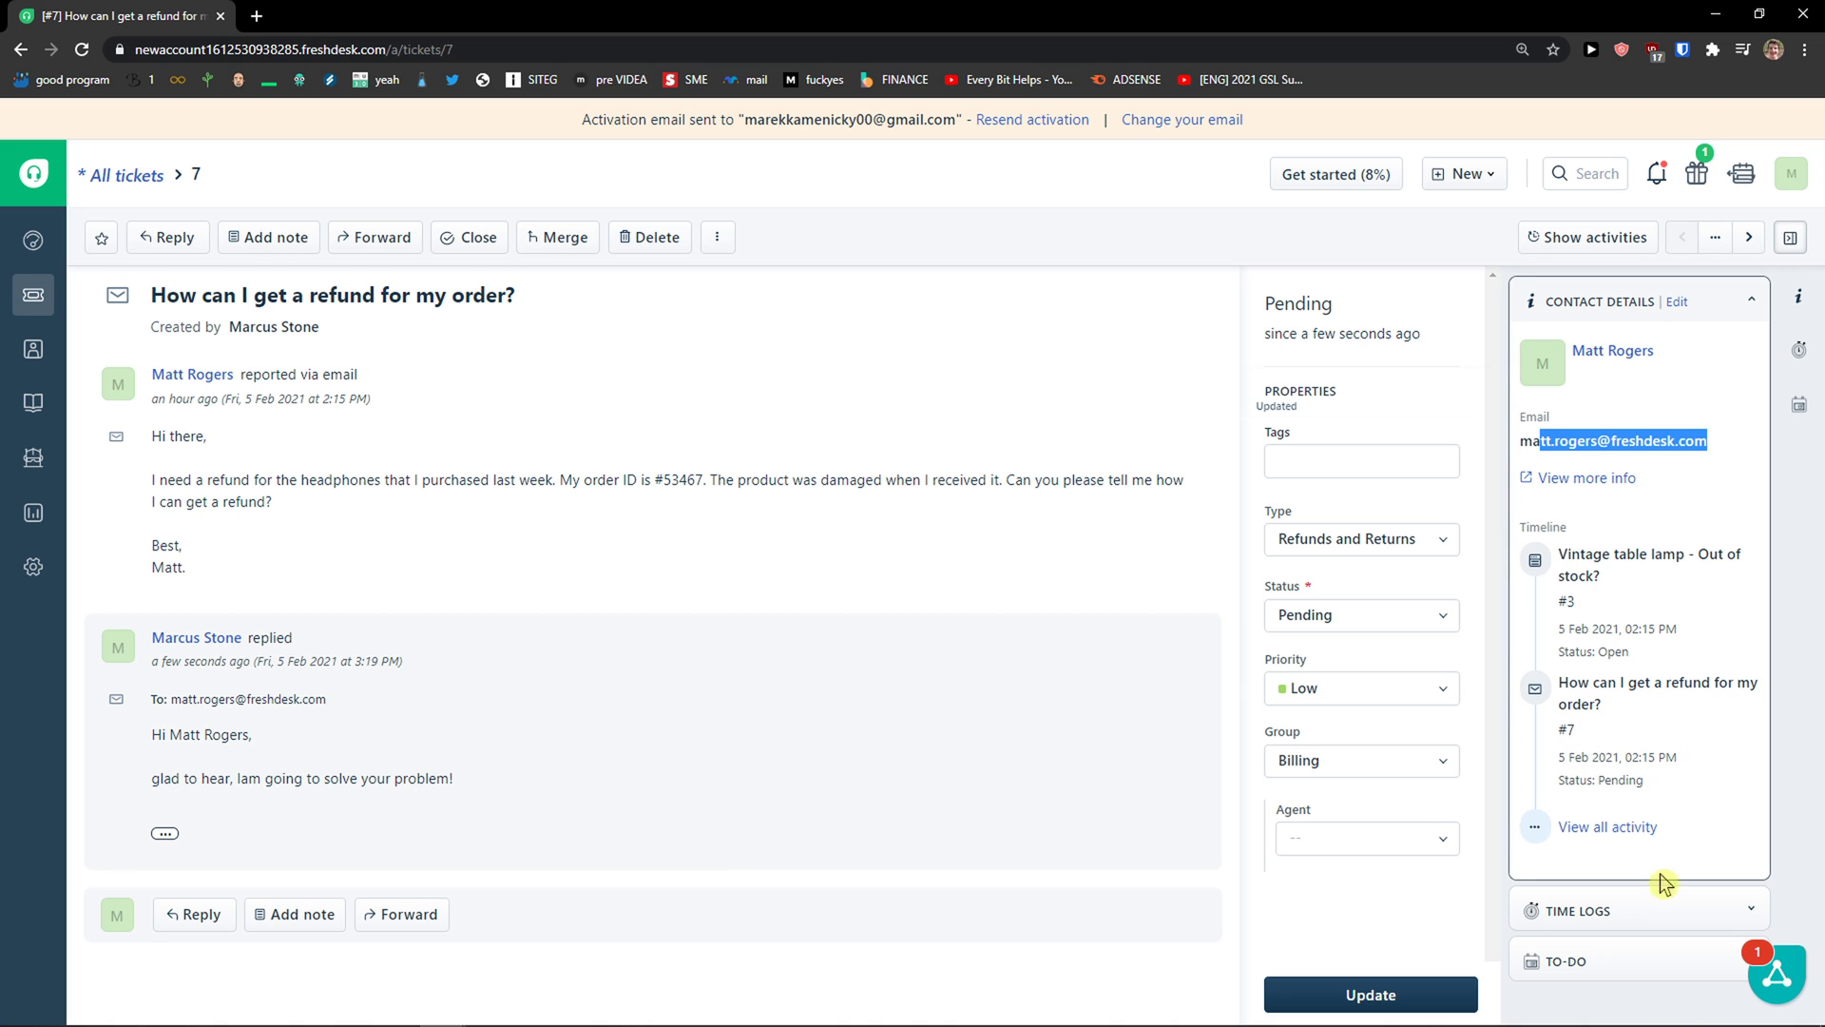
pyautogui.click(1664, 911)
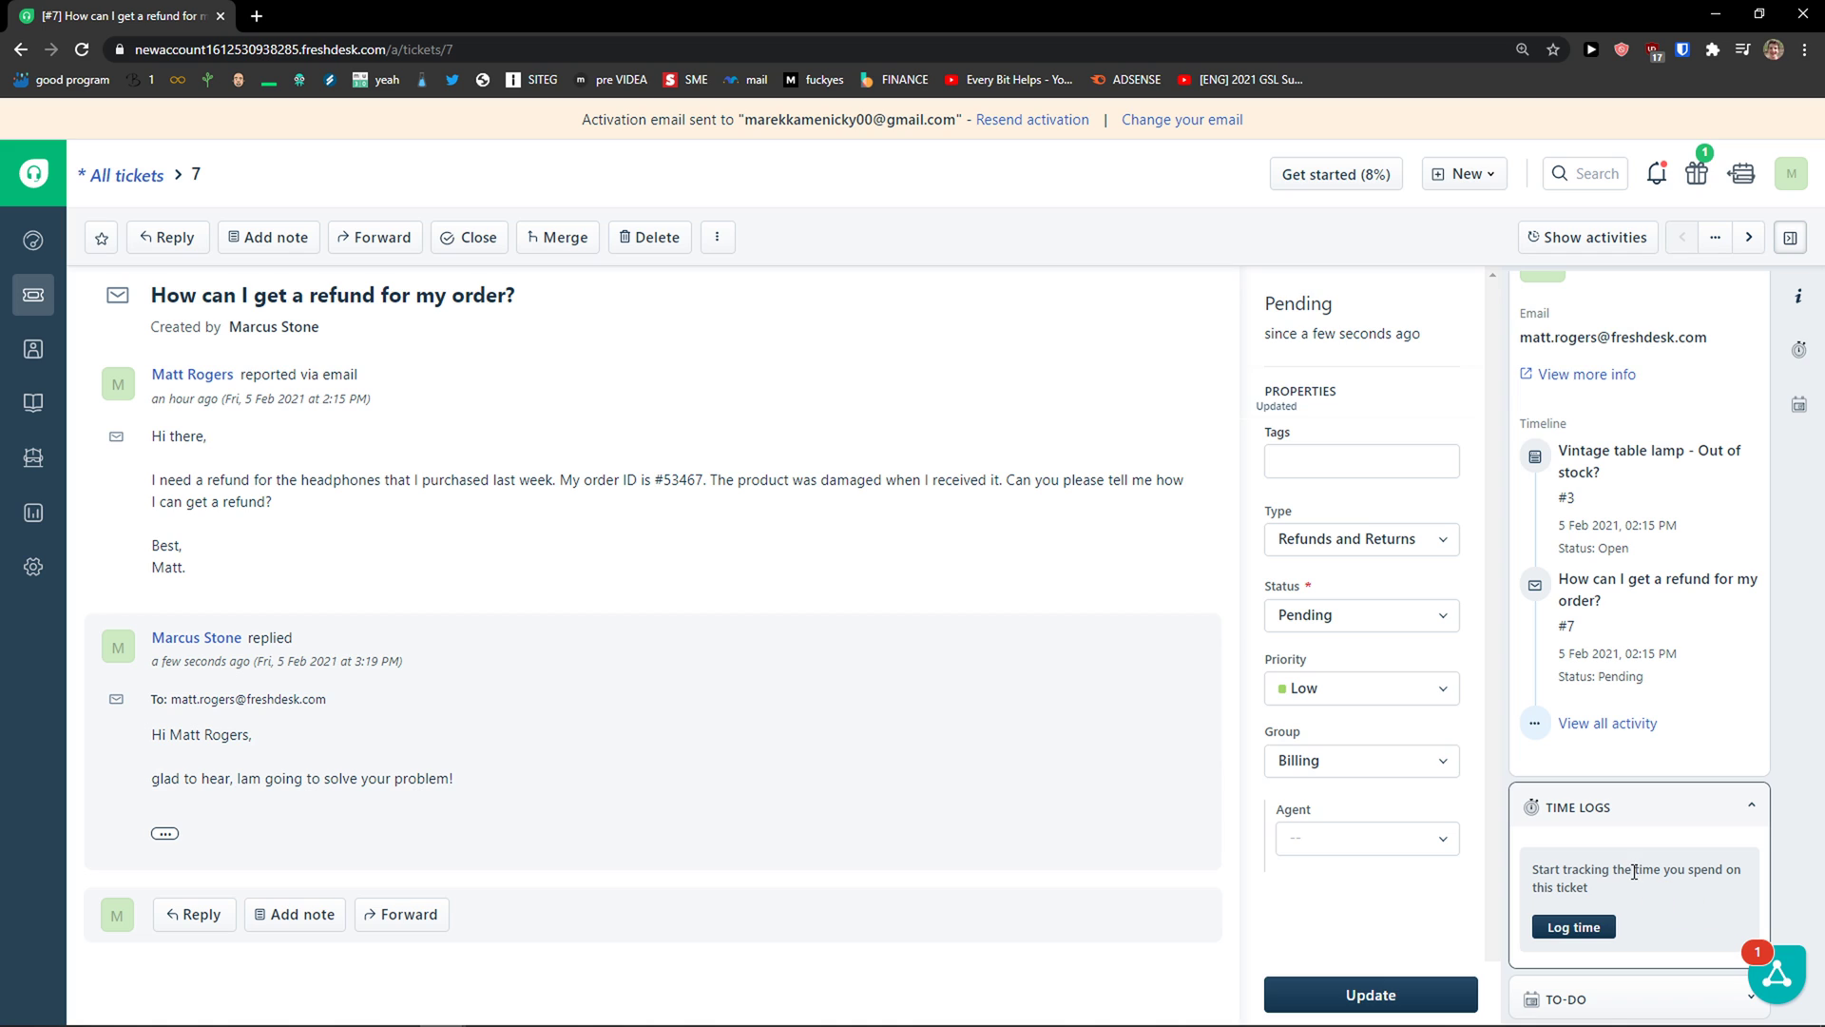
pyautogui.click(1641, 994)
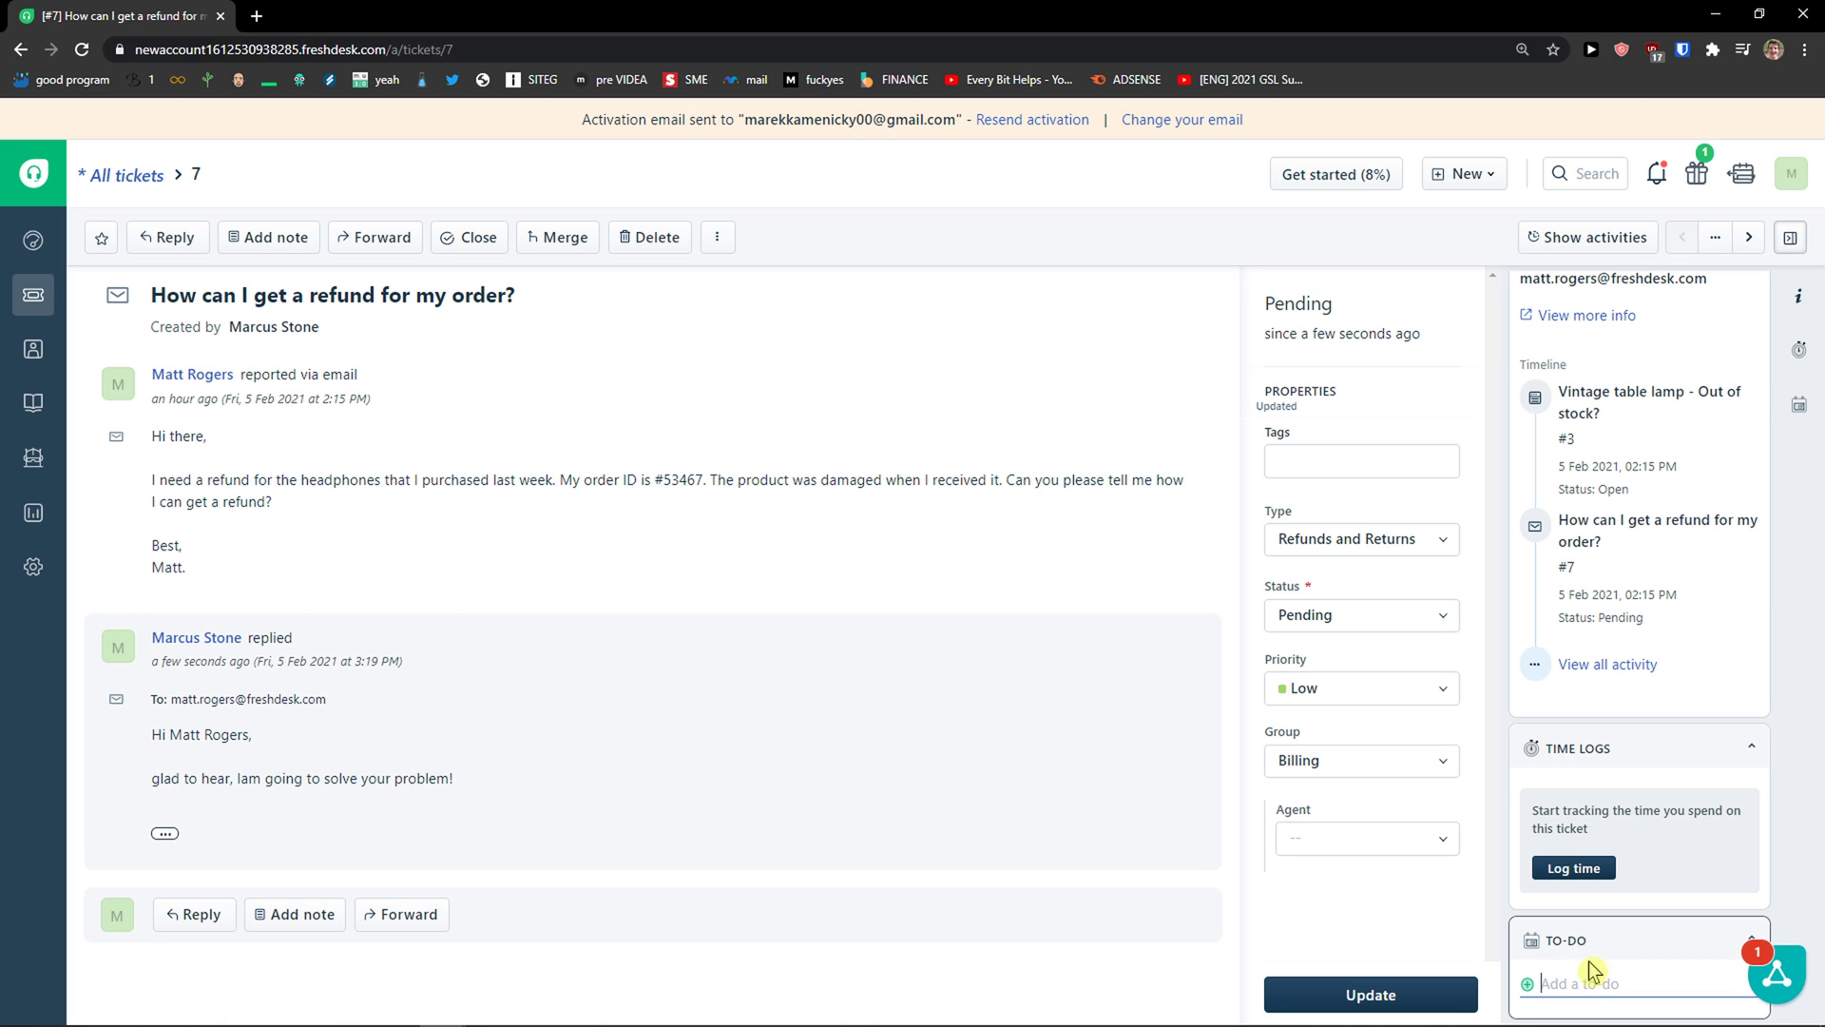
pyautogui.moveTo(685, 1023)
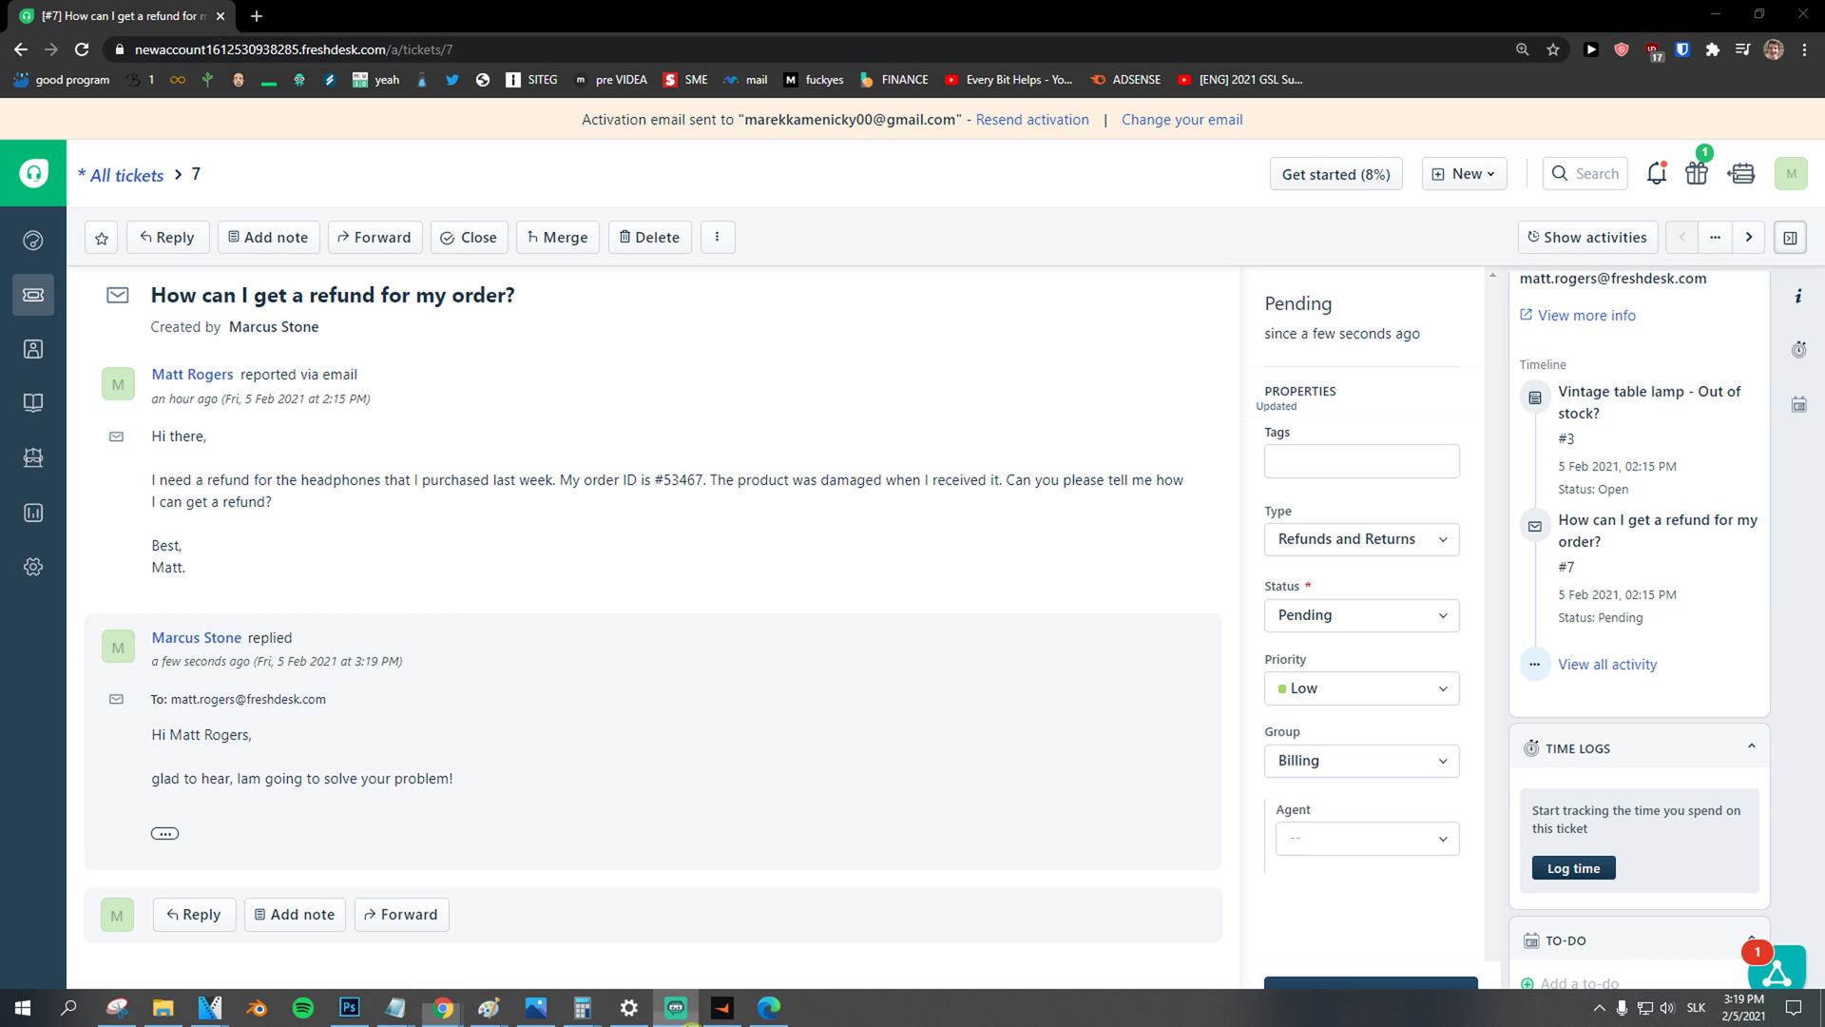
pyautogui.click(1581, 985)
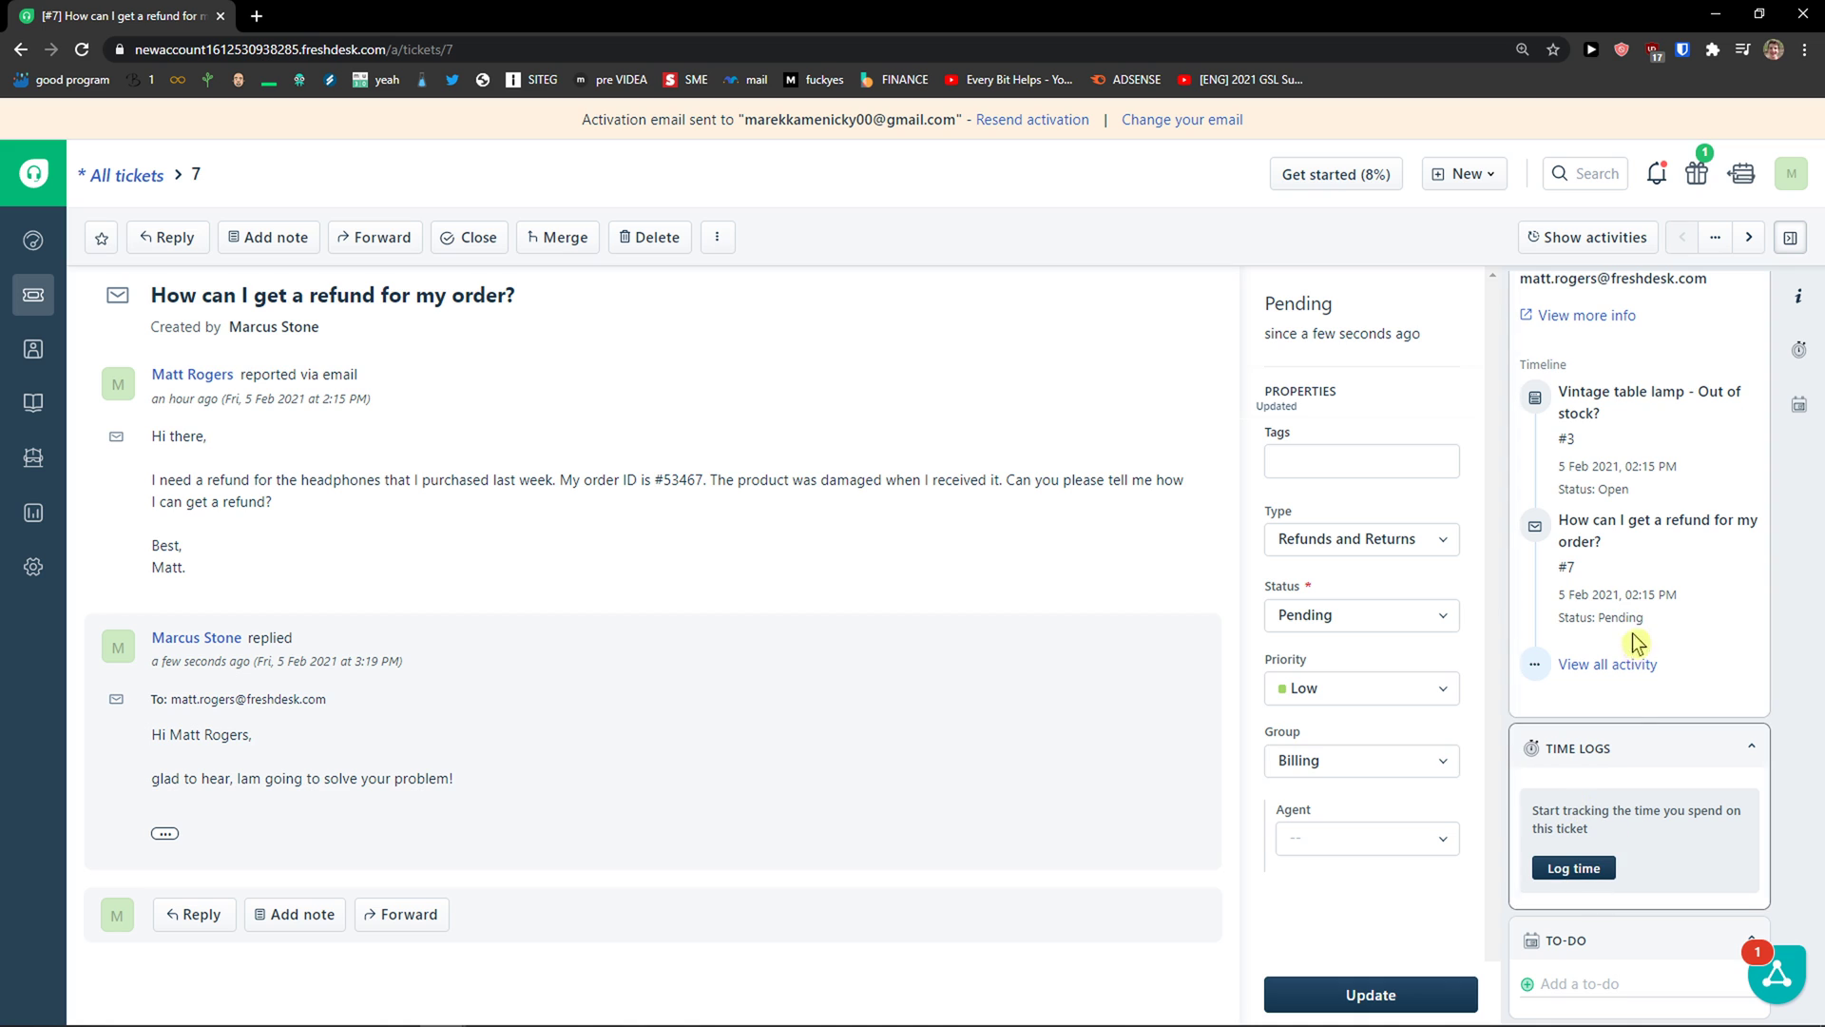
pyautogui.click(1799, 302)
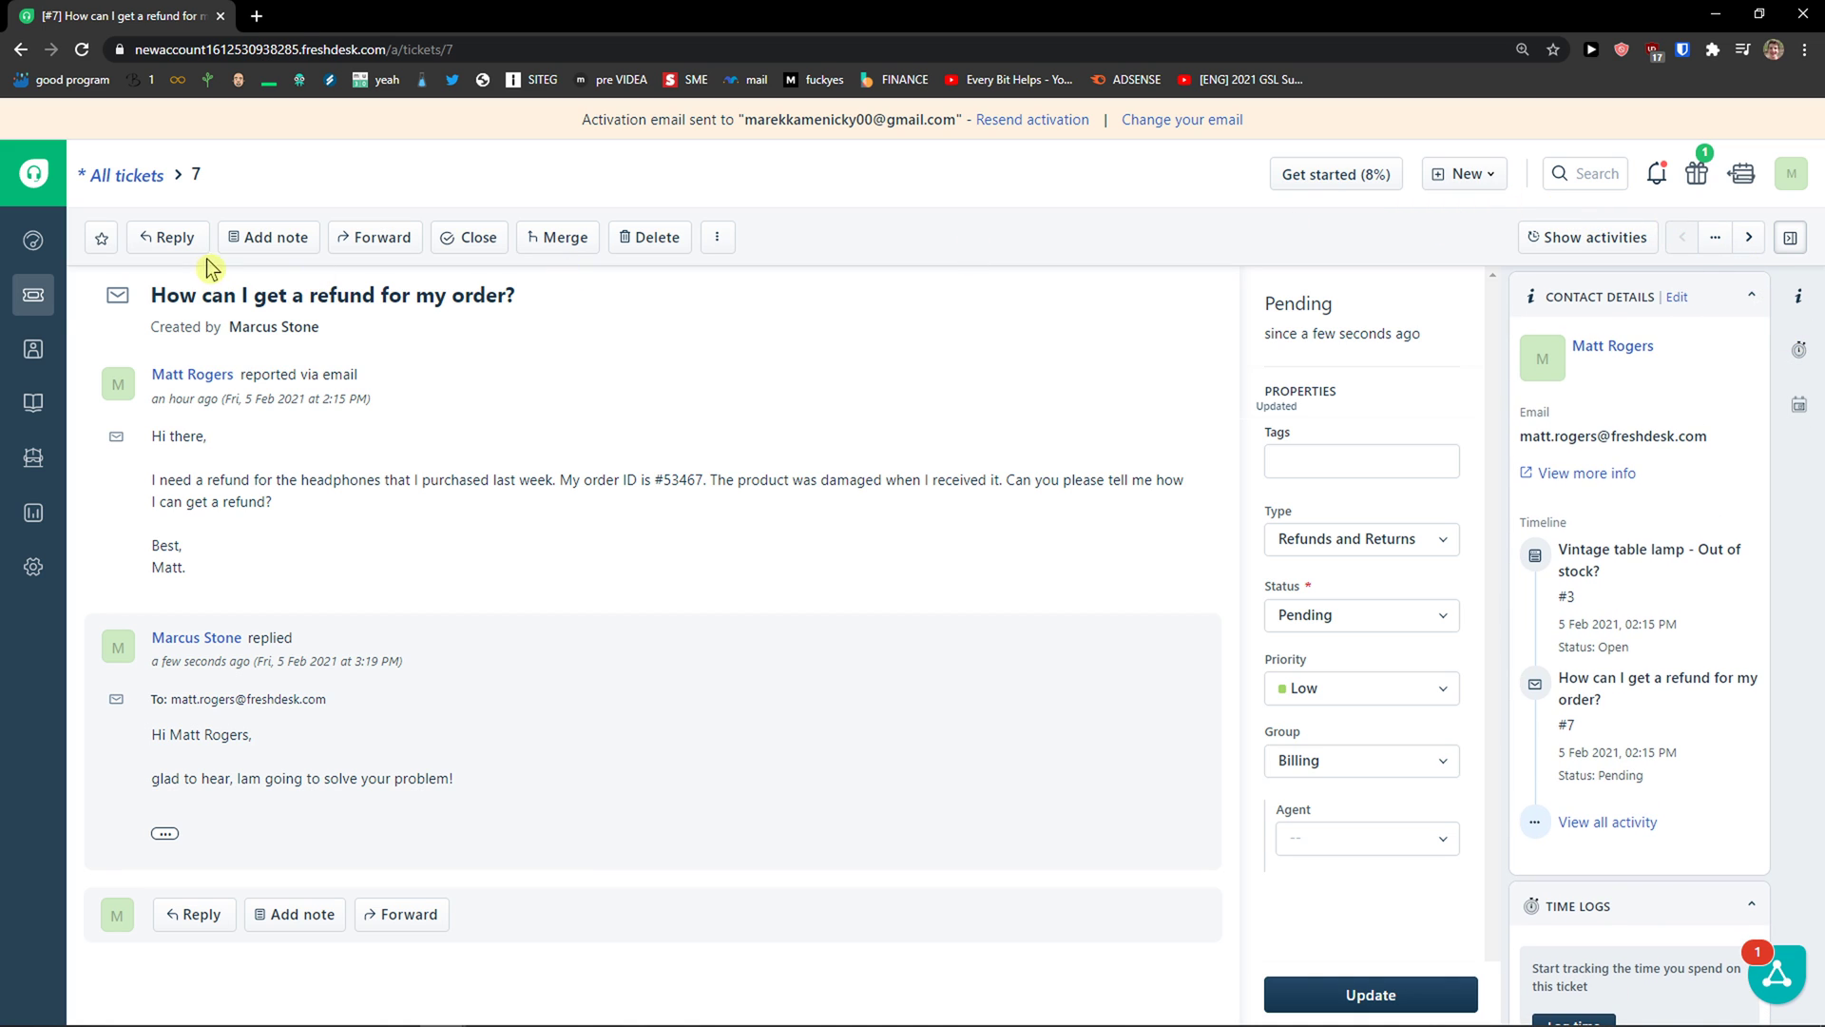
# Step: Open the All tickets list and bring up a blank new ticket form
pyautogui.click(52, 297)
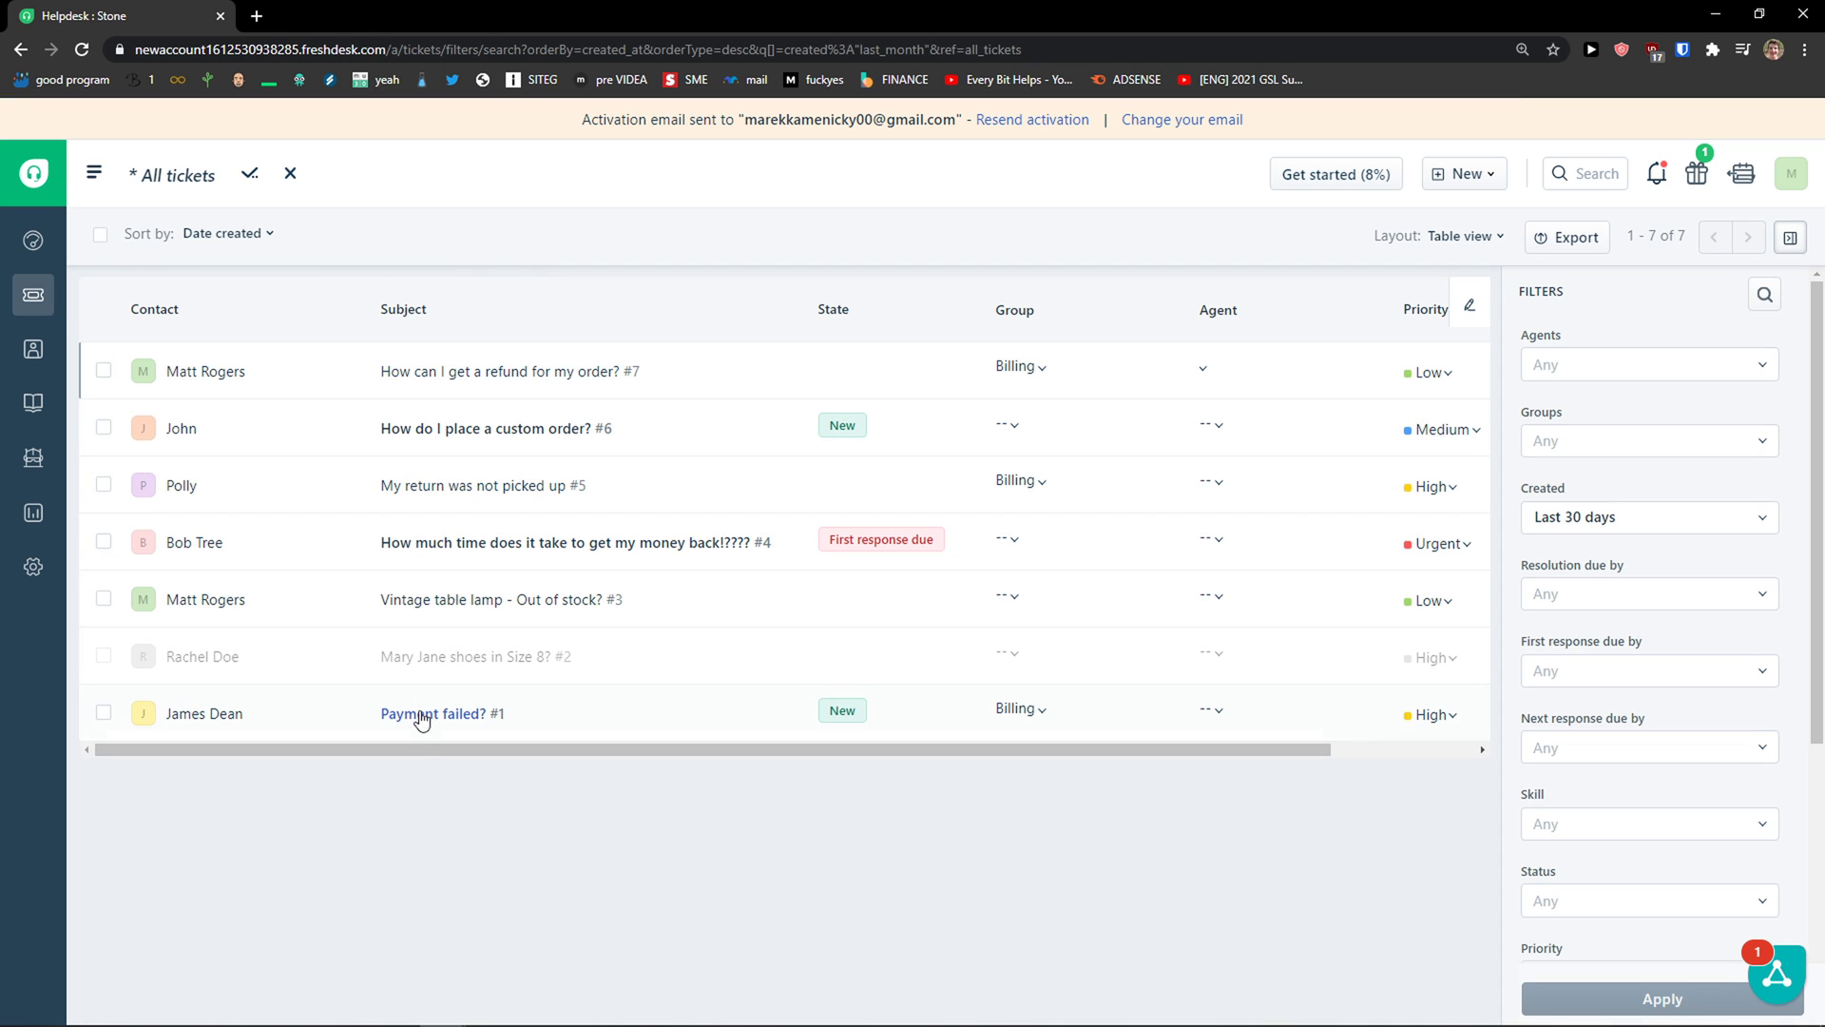
pyautogui.moveTo(415, 754); pyautogui.dragTo(317, 747)
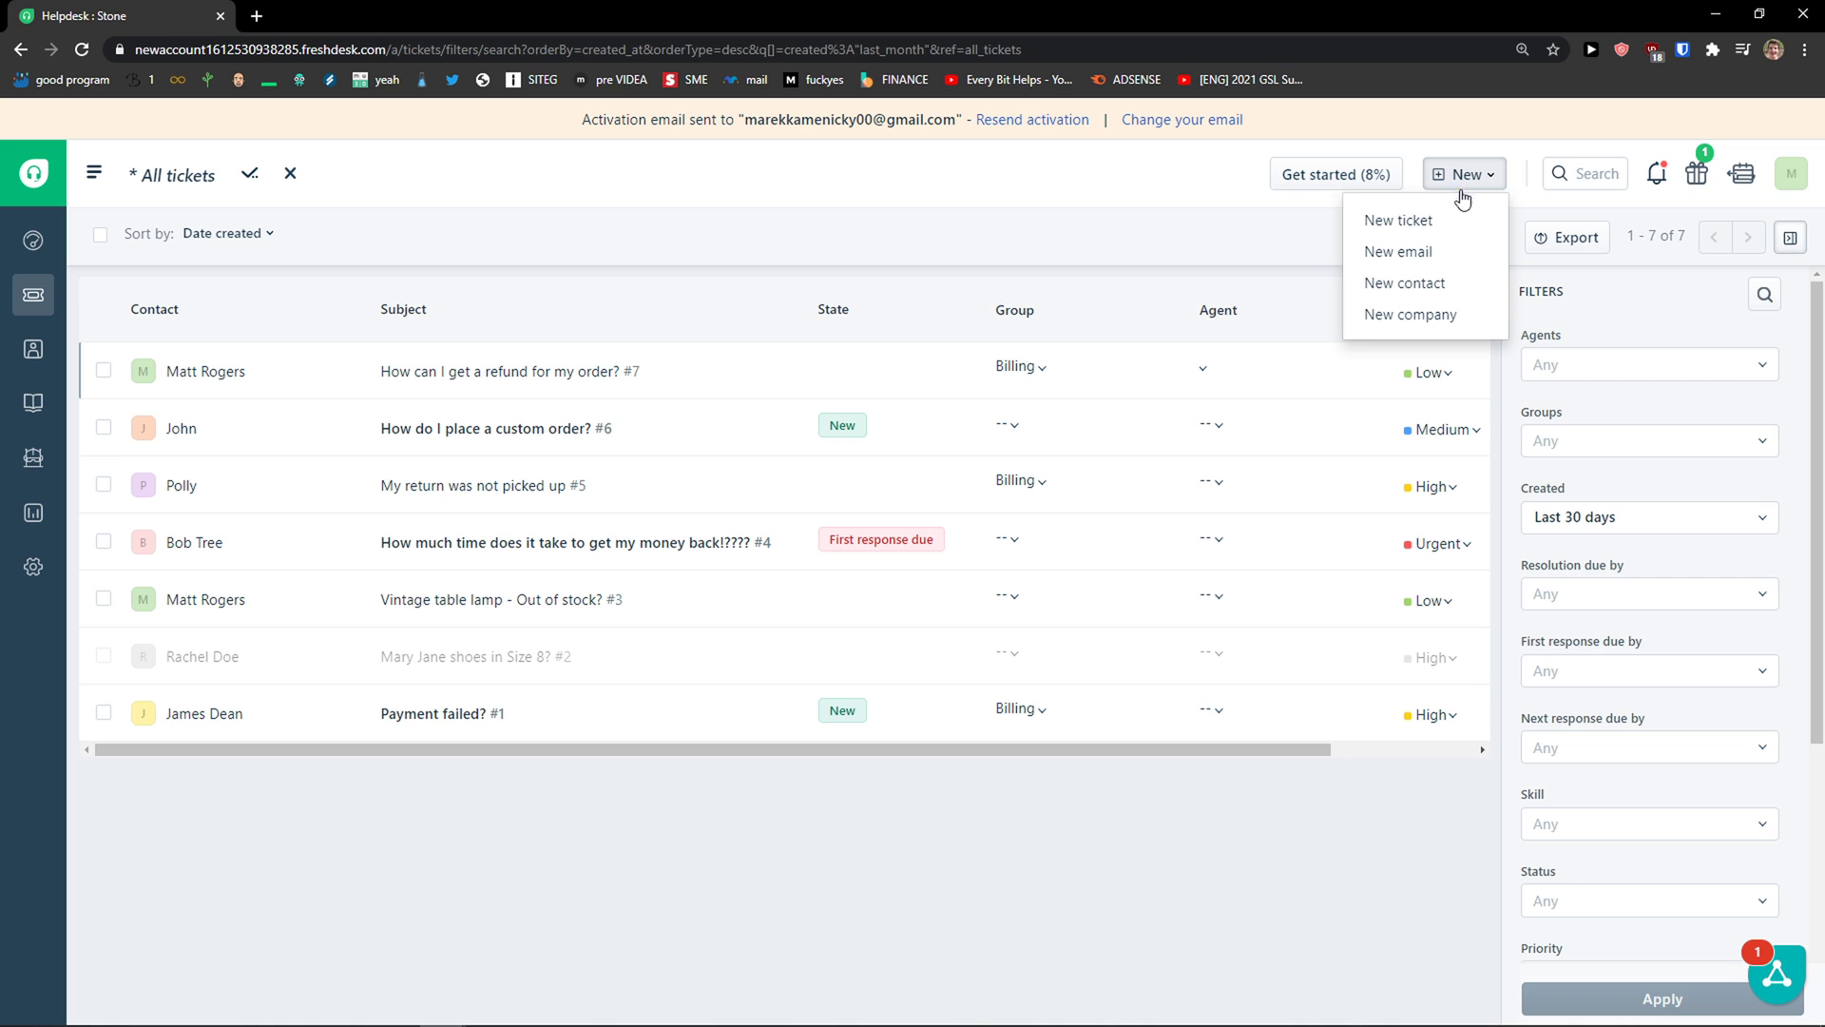
pyautogui.click(1398, 220)
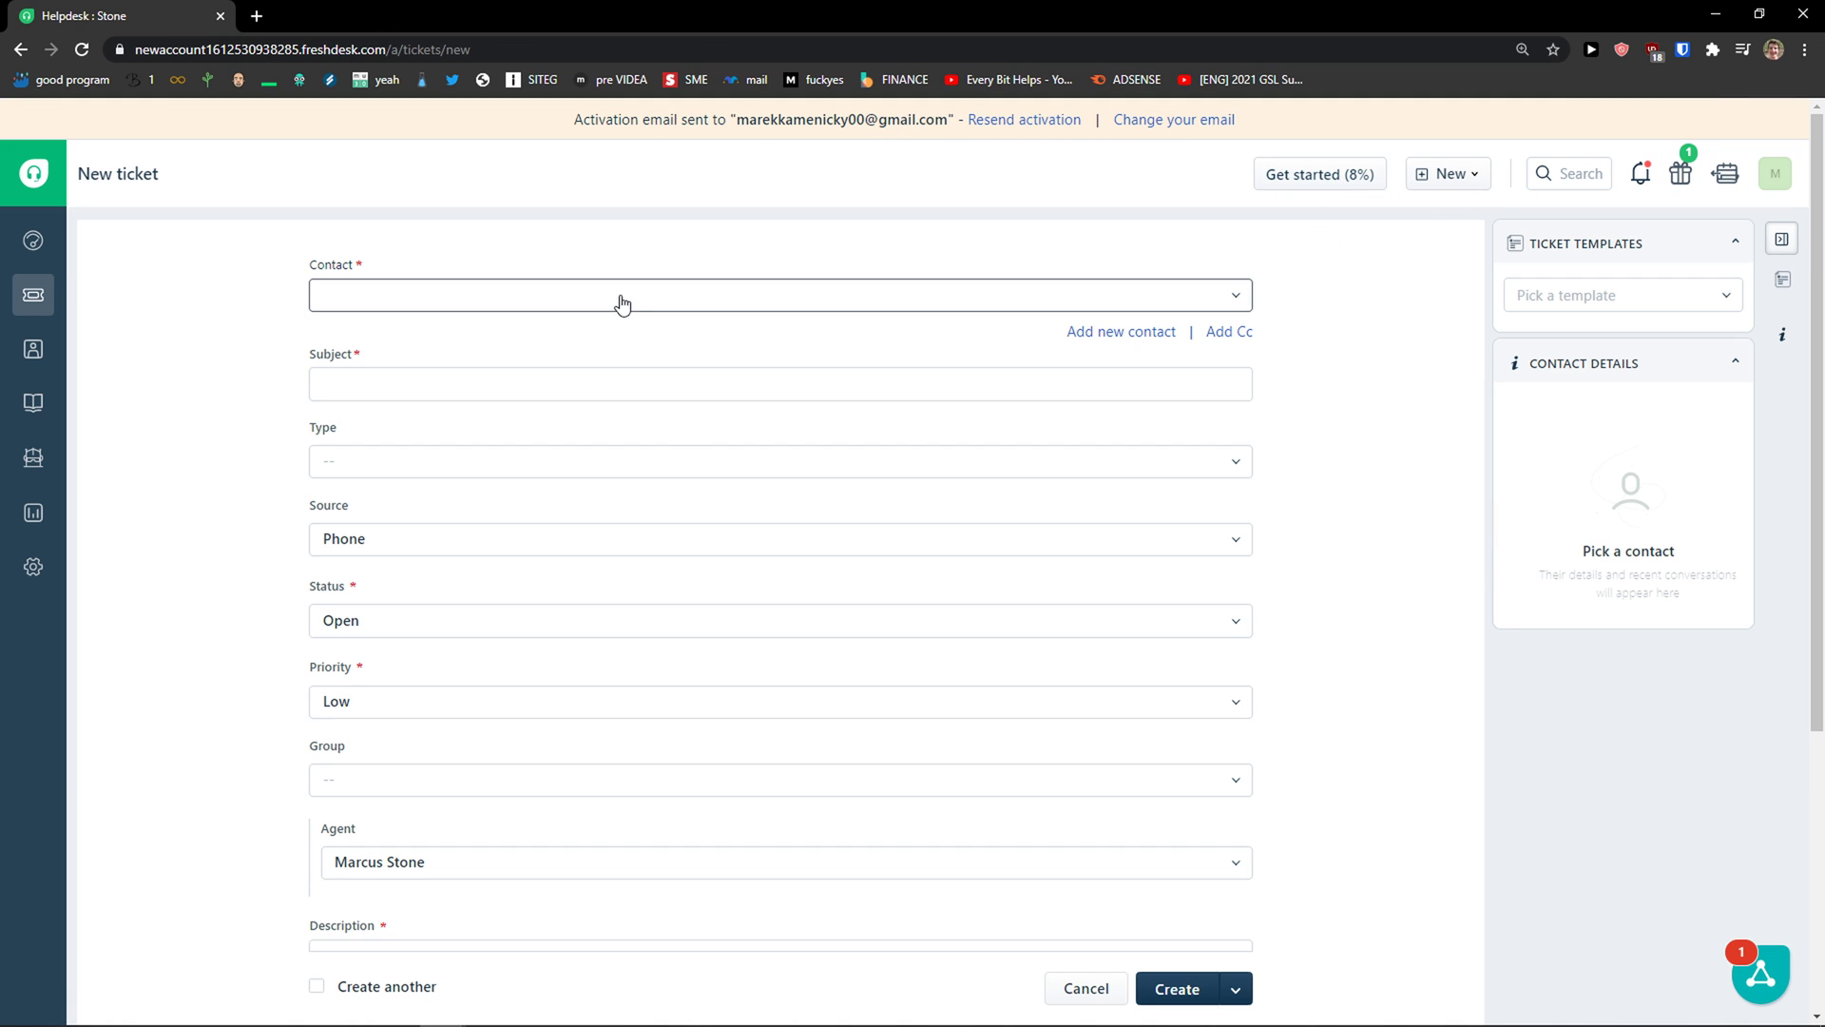
pyautogui.scroll(-2, 618, 306)
pyautogui.scroll(1, 693, 395)
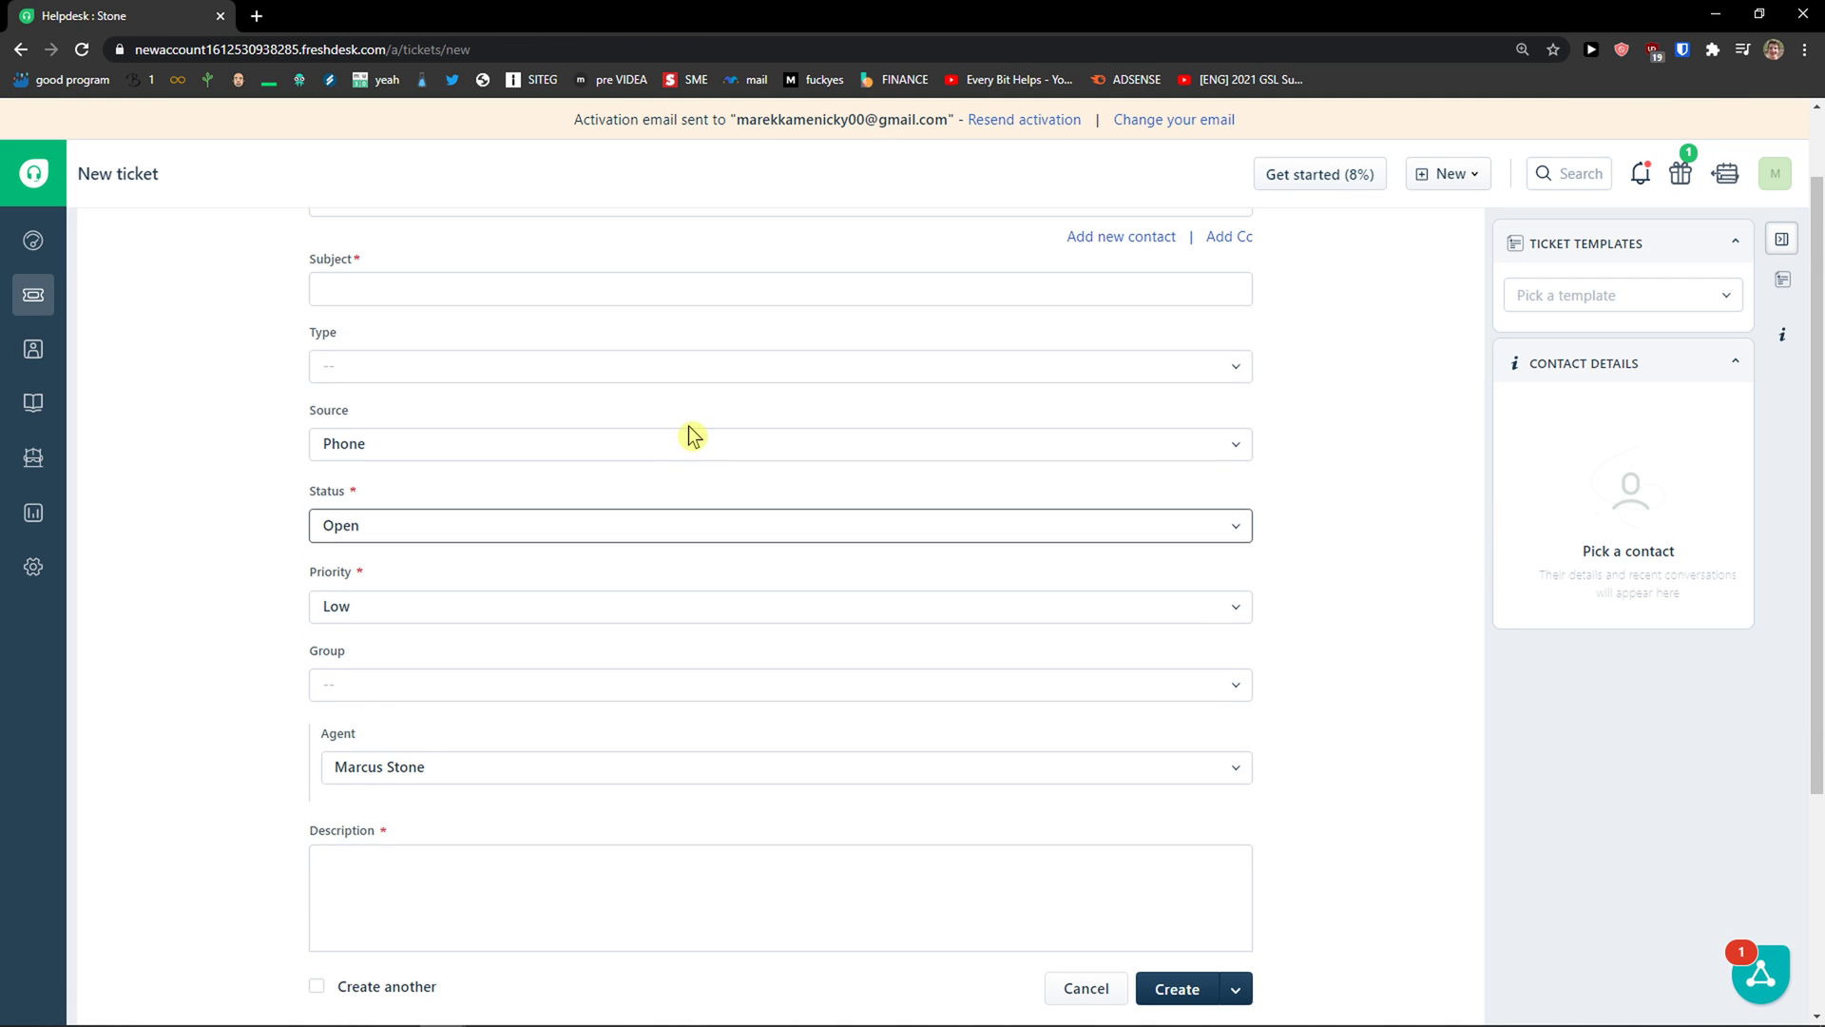
pyautogui.scroll(1, 692, 436)
pyautogui.scroll(-4, 613, 466)
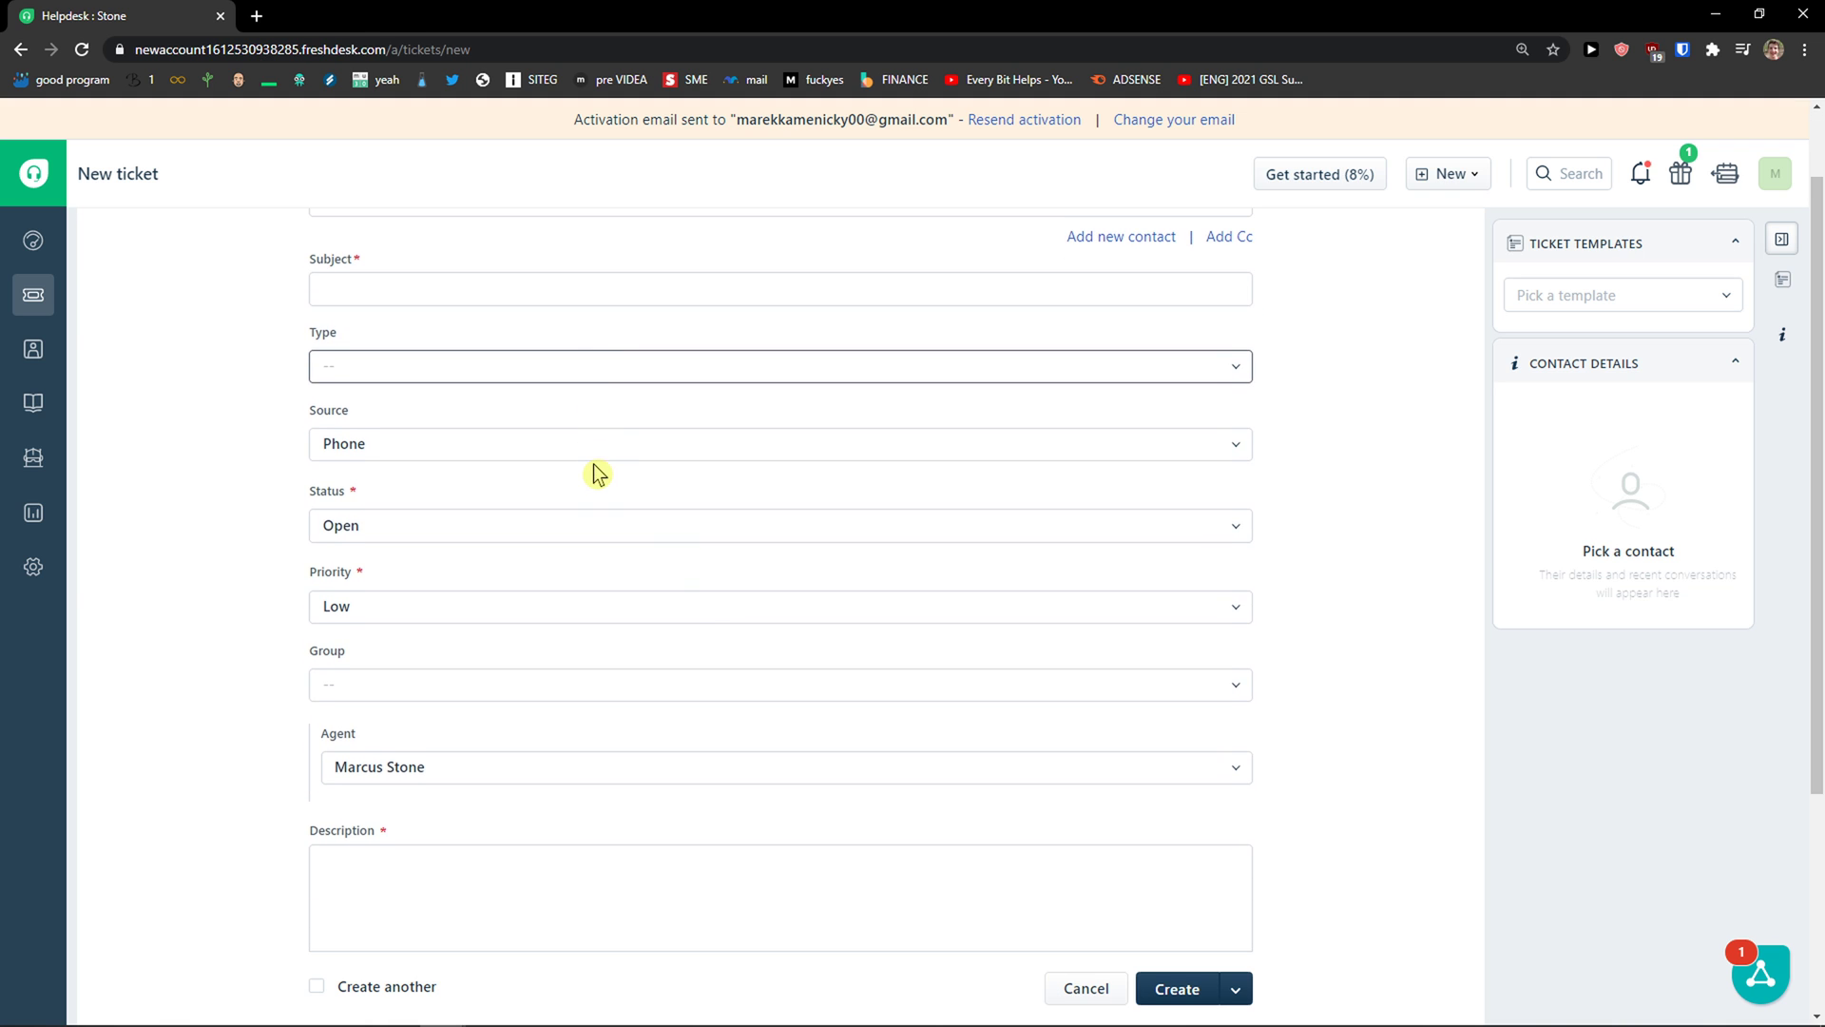
pyautogui.scroll(4, 584, 504)
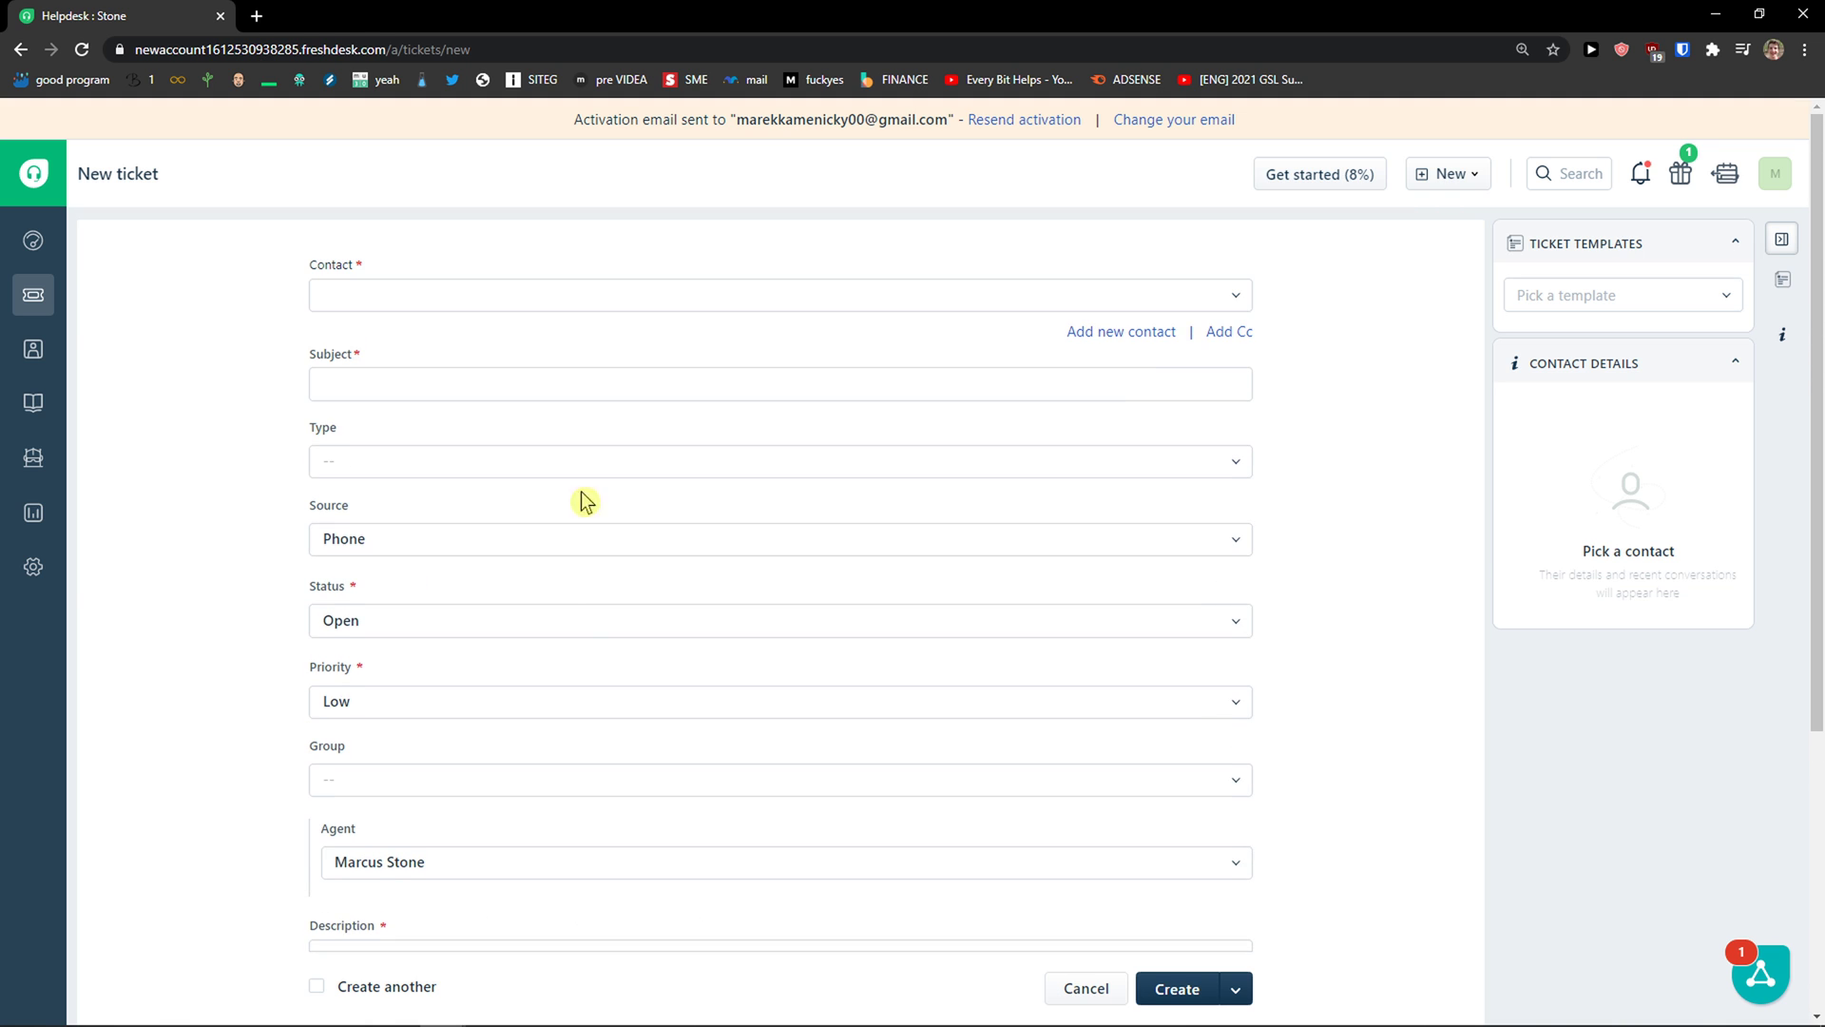
# Step: Switch the form to composing a new outbound email
pyautogui.click(1445, 174)
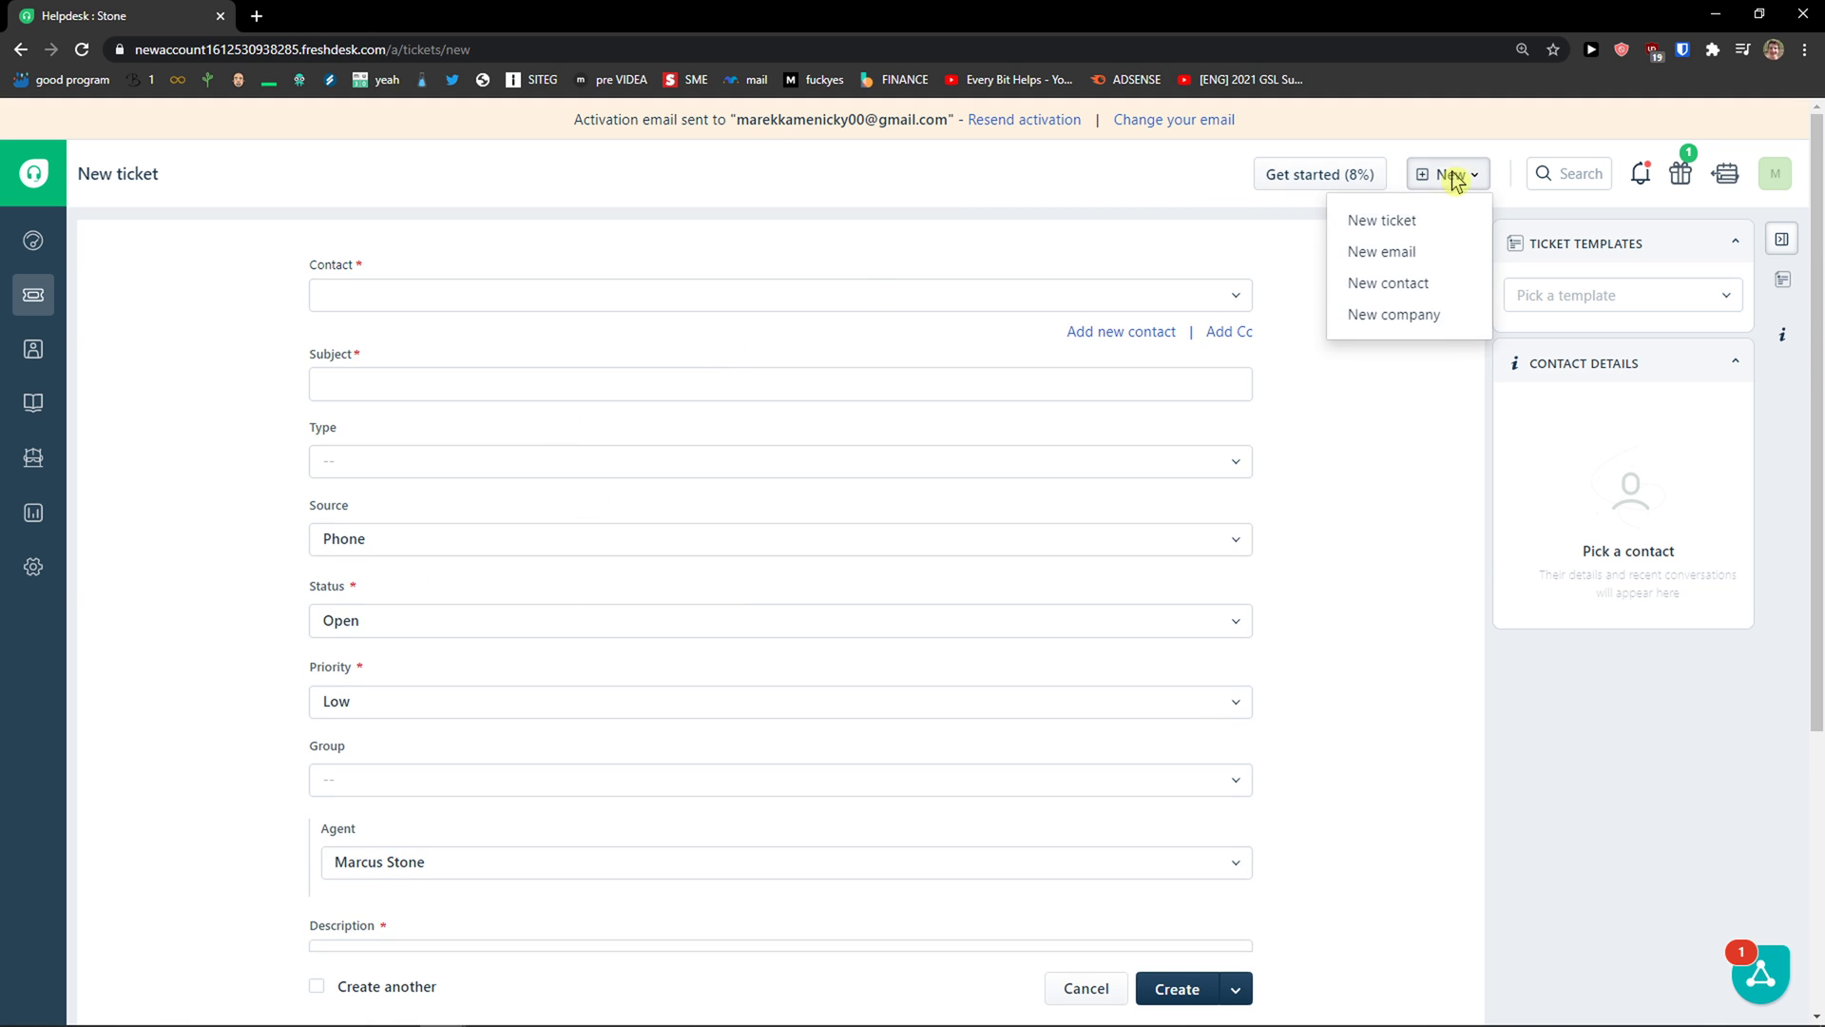
pyautogui.click(1429, 244)
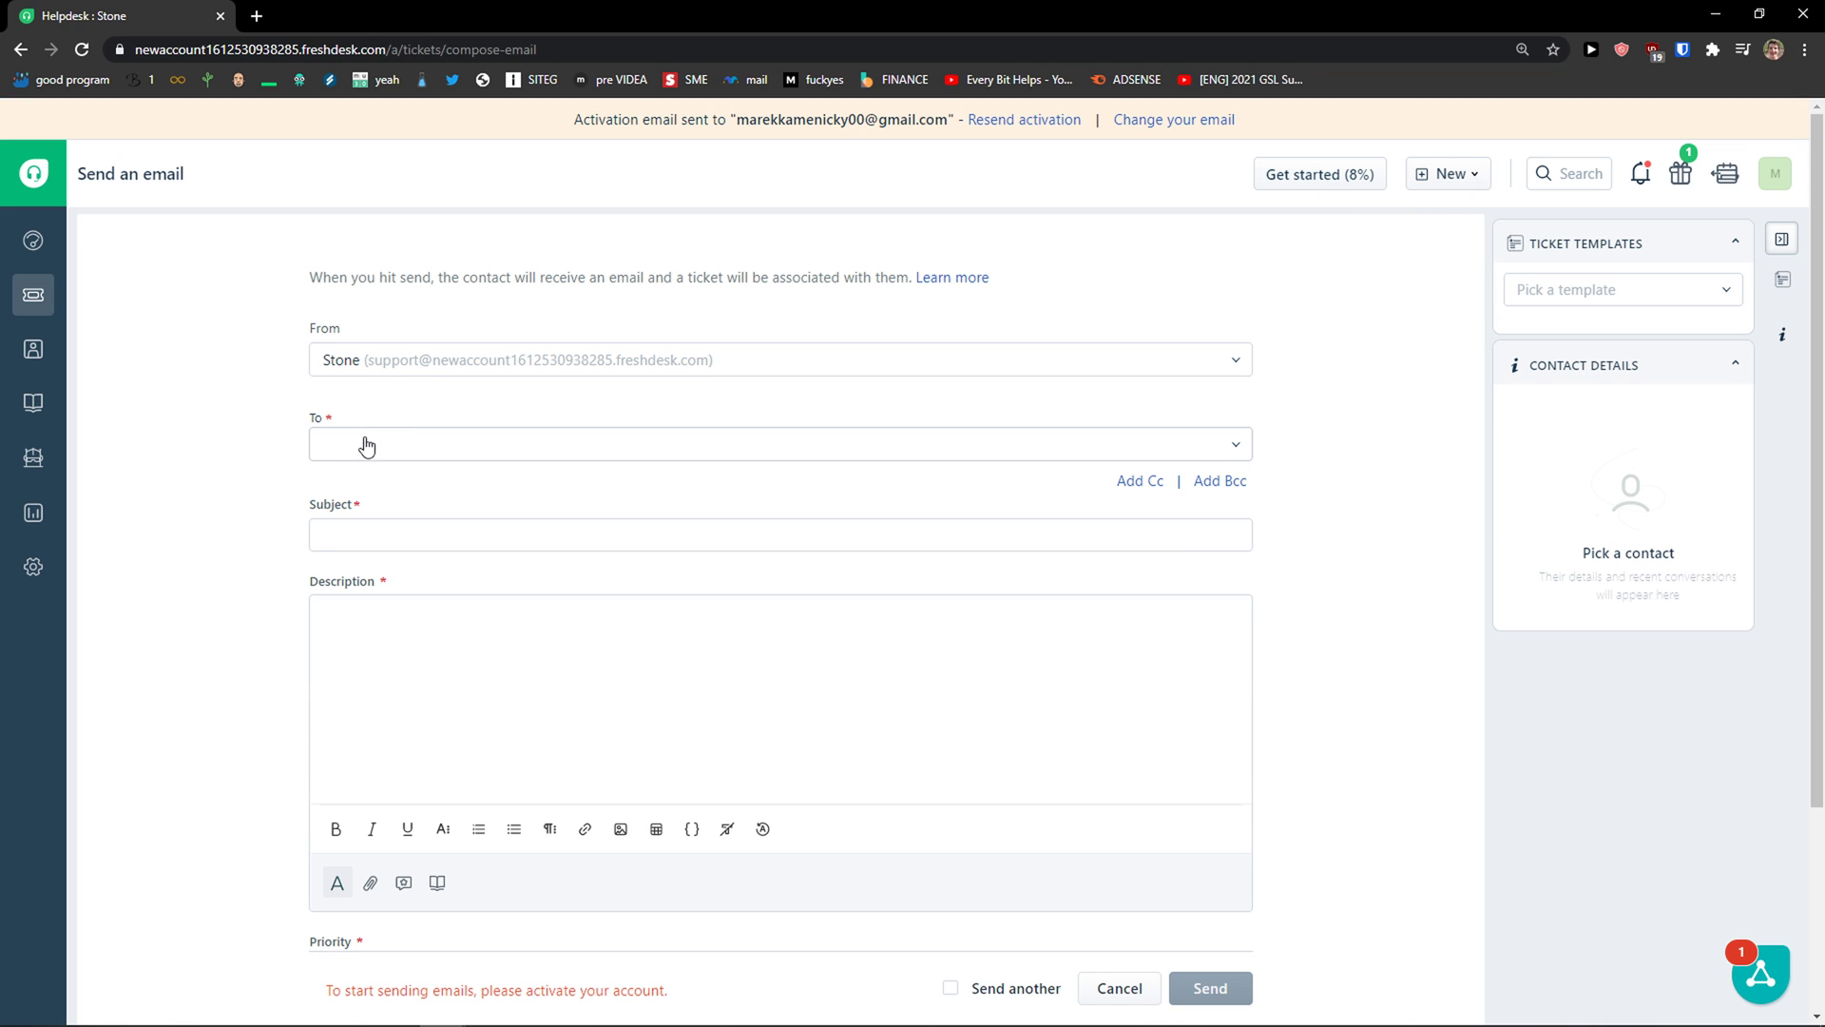
pyautogui.moveTo(308, 277); pyautogui.dragTo(919, 281)
pyautogui.scroll(-1, 856, 333)
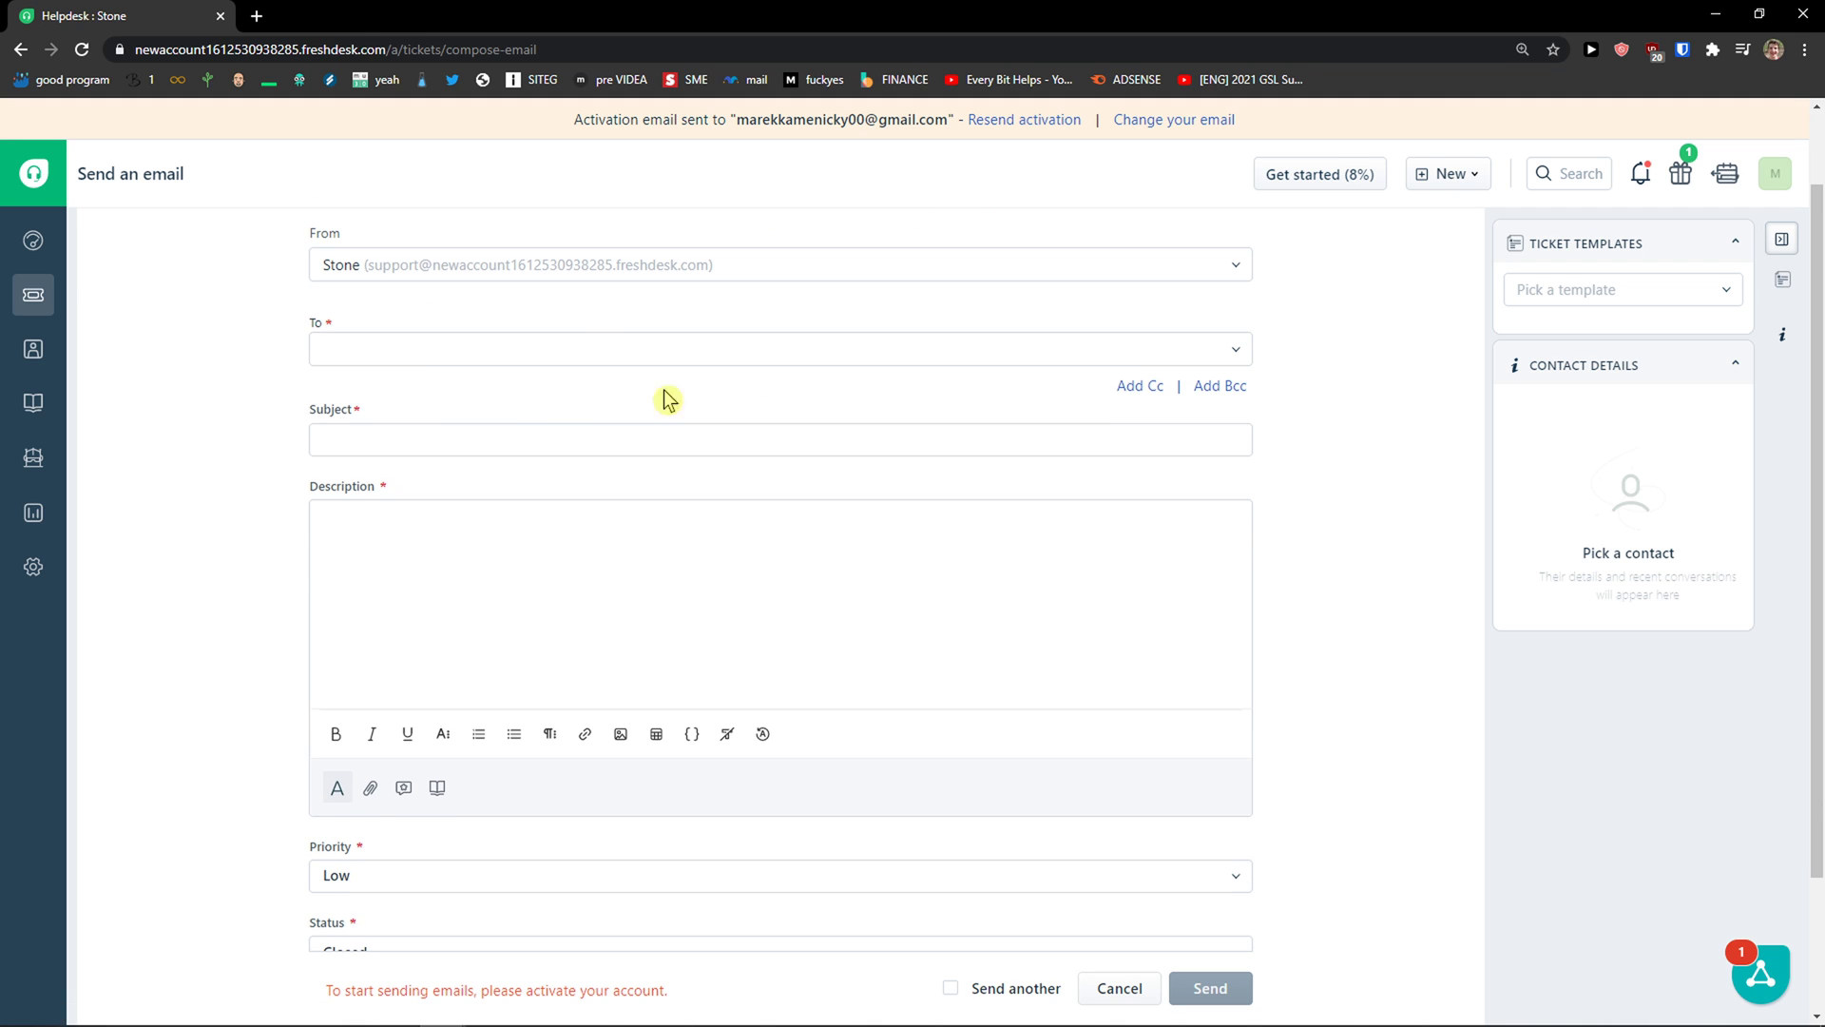
# Step: Look through the email's recipient, priority (kept at Low) and tag fields
pyautogui.click(383, 353)
pyautogui.click(247, 428)
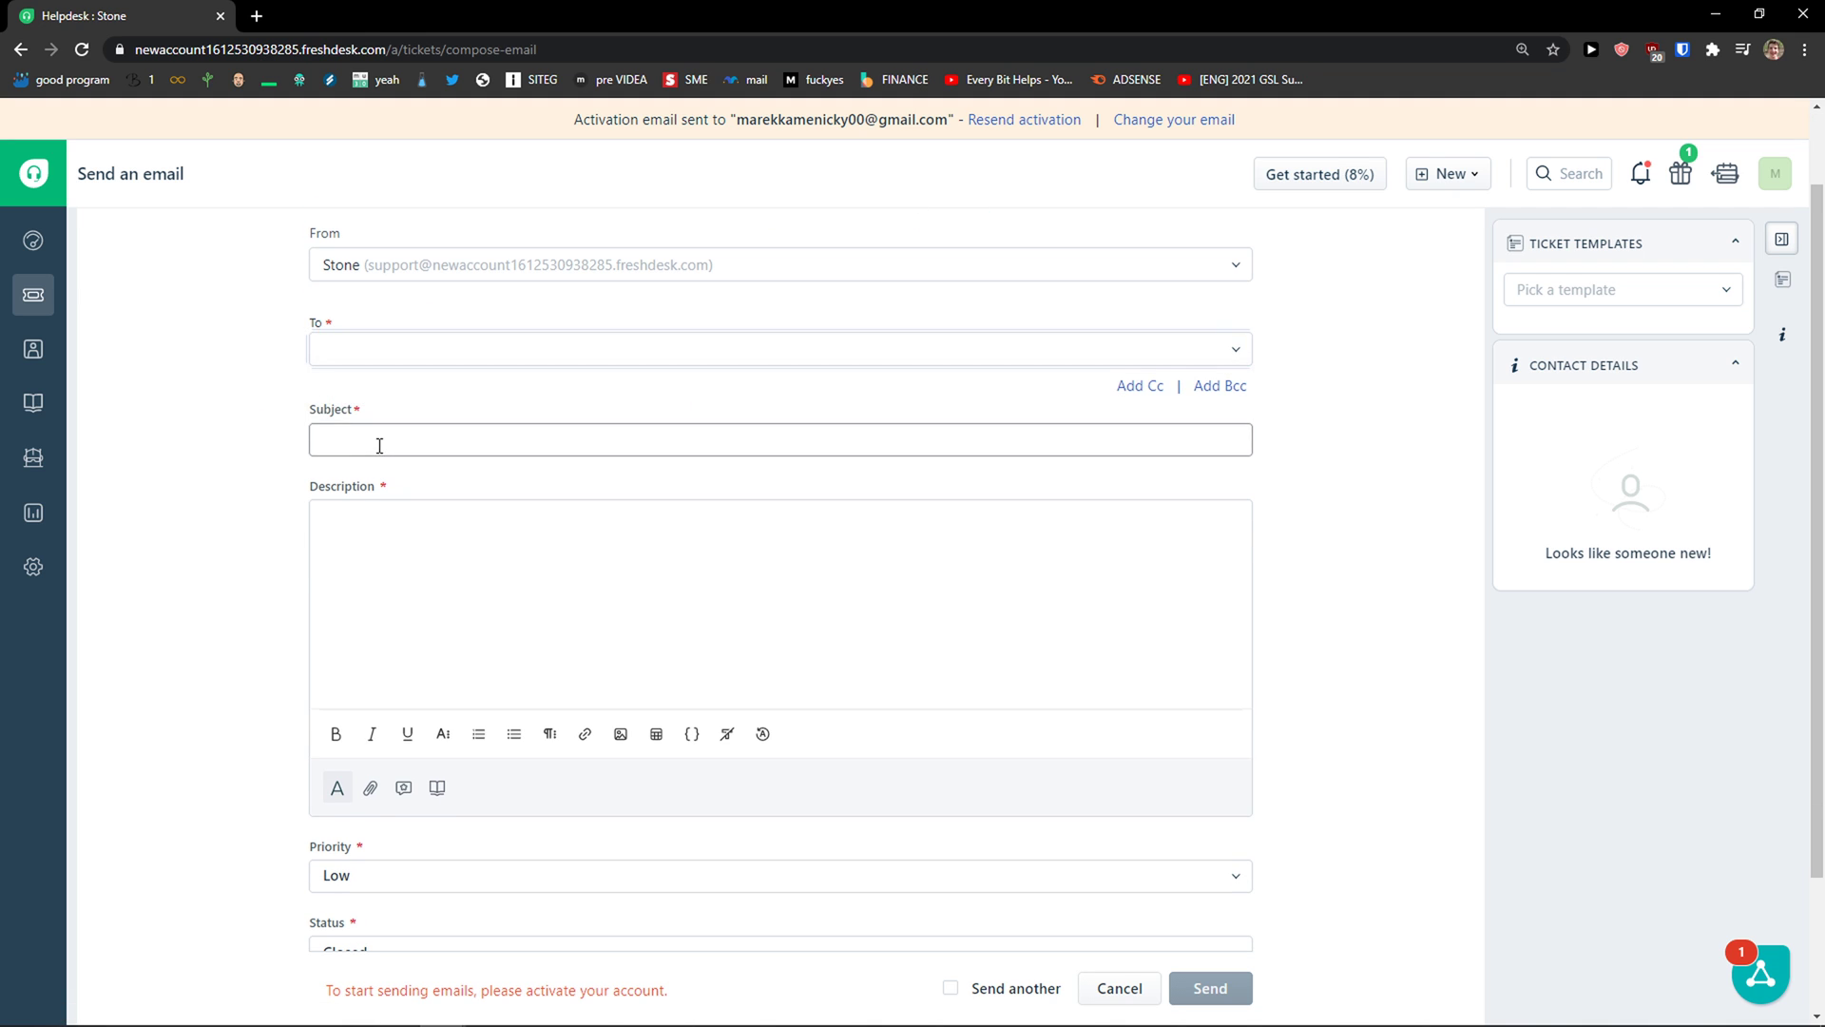
pyautogui.scroll(-2, 381, 444)
pyautogui.scroll(-1, 348, 507)
pyautogui.click(390, 701)
pyautogui.click(395, 745)
pyautogui.click(394, 849)
pyautogui.scroll(3, 586, 573)
pyautogui.click(1446, 173)
pyautogui.click(1399, 284)
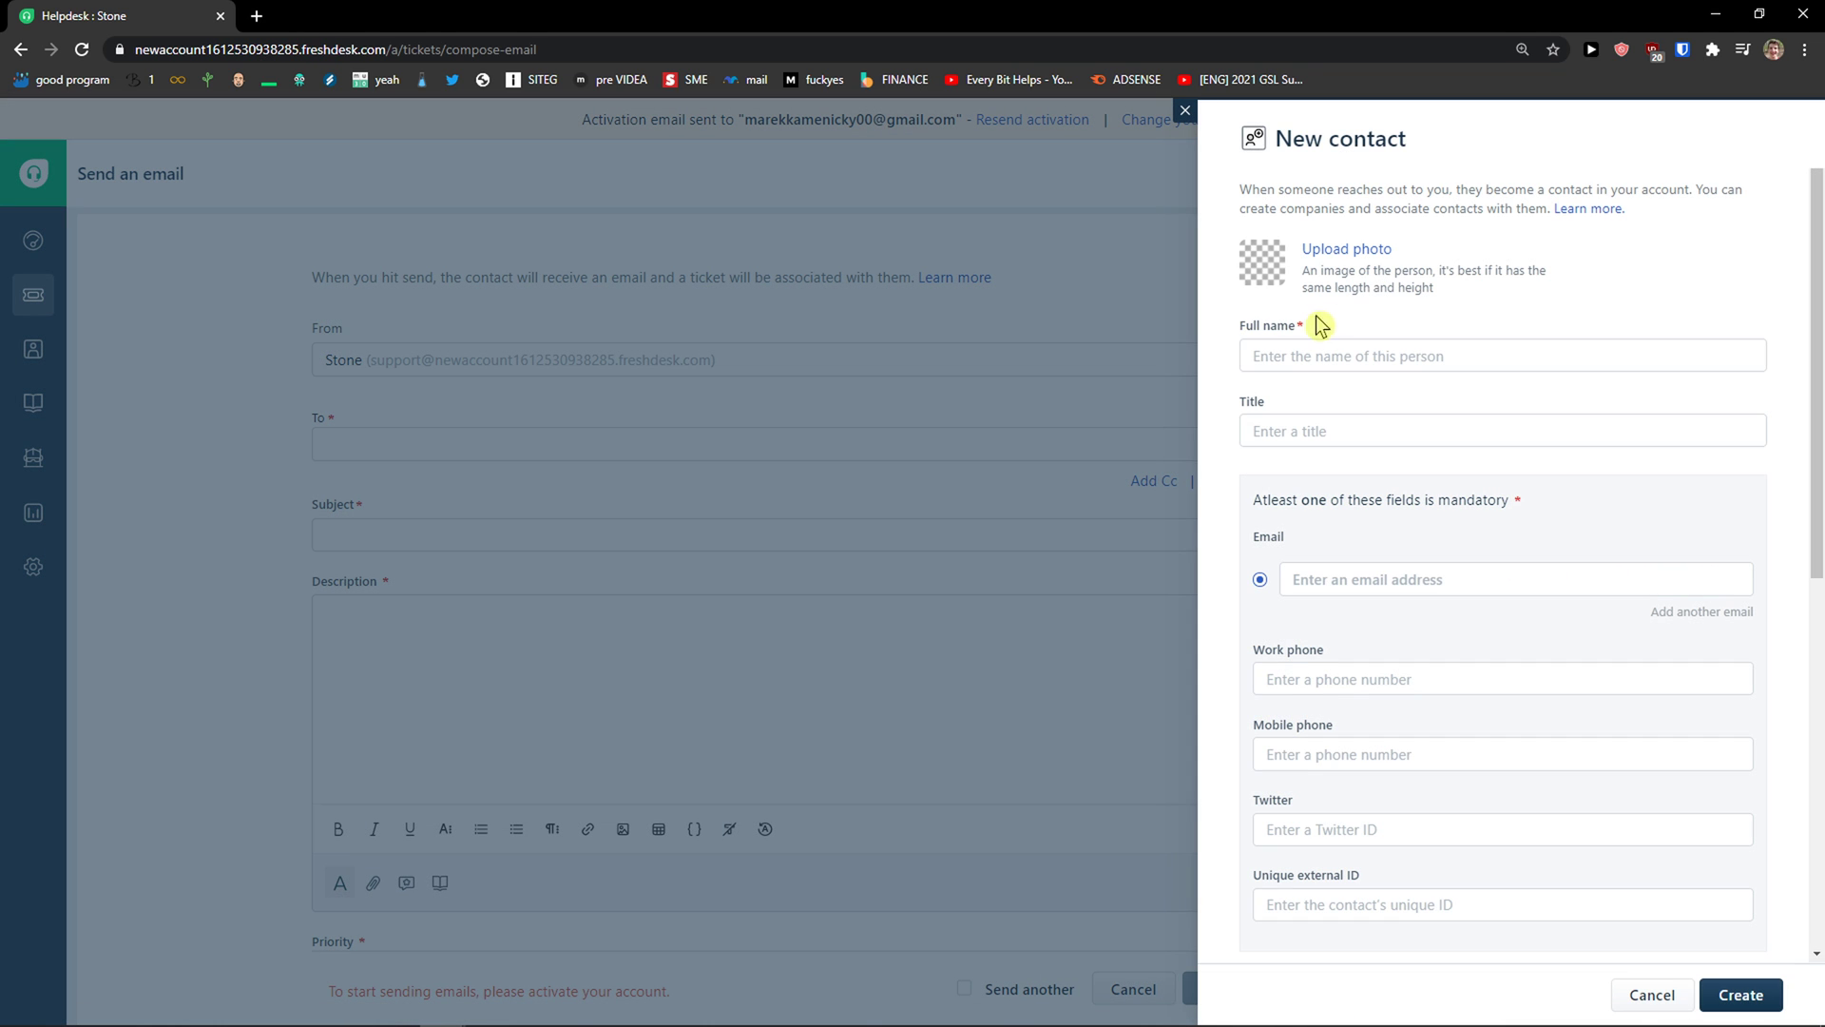
pyautogui.click(1317, 346)
pyautogui.moveTo(1316, 503); pyautogui.dragTo(1540, 505)
pyautogui.scroll(-1, 1502, 518)
pyautogui.scroll(-1, 1360, 525)
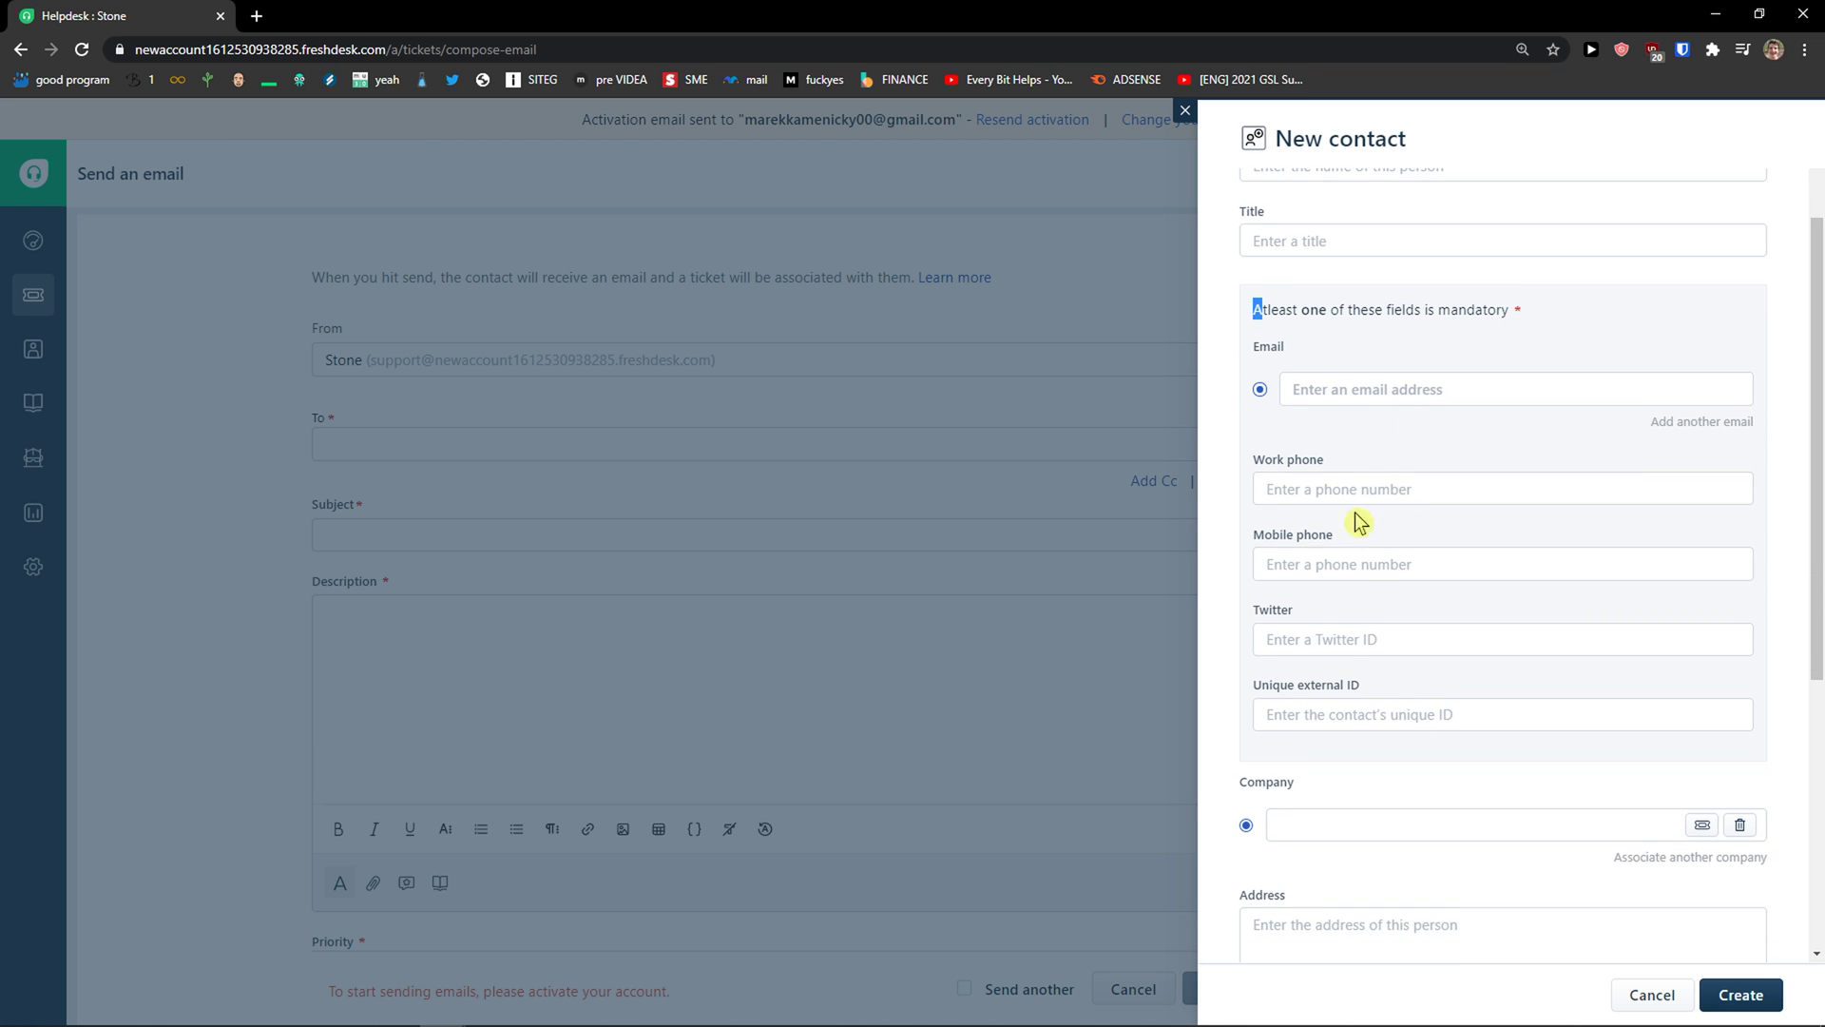
pyautogui.scroll(-1, 1366, 522)
pyautogui.scroll(-1, 1366, 521)
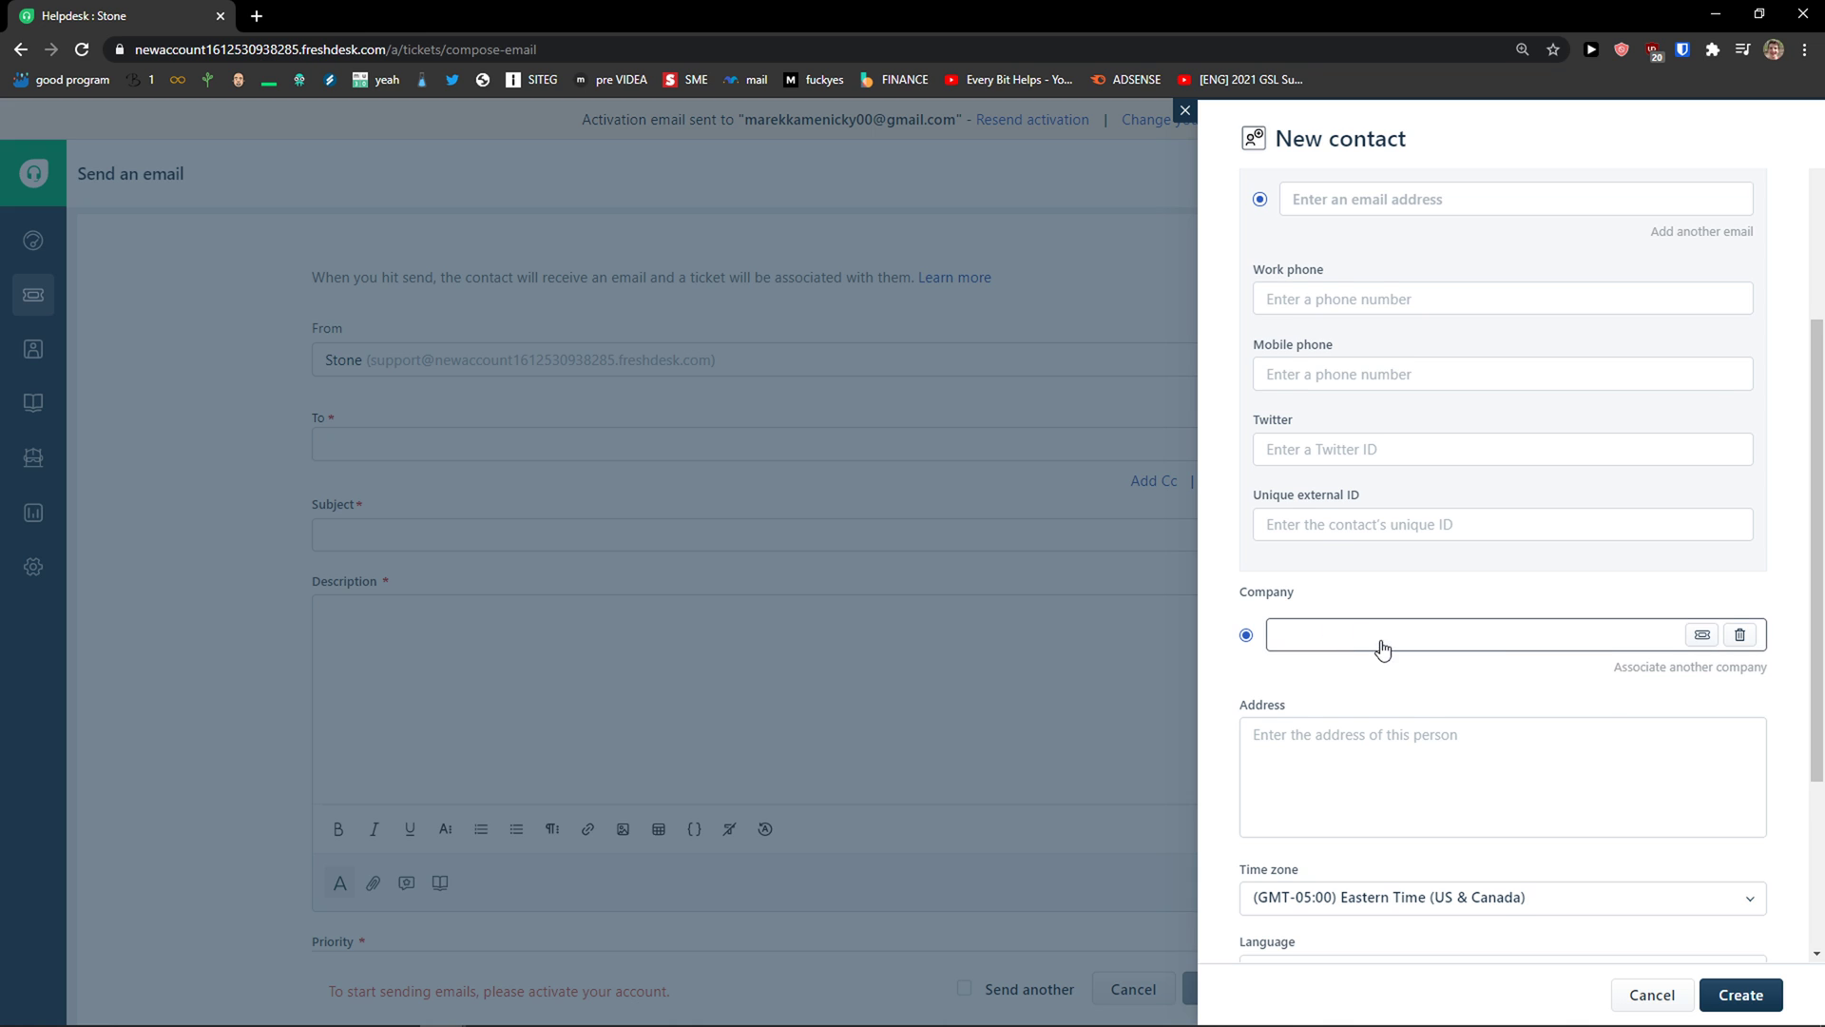
pyautogui.scroll(-3, 1381, 647)
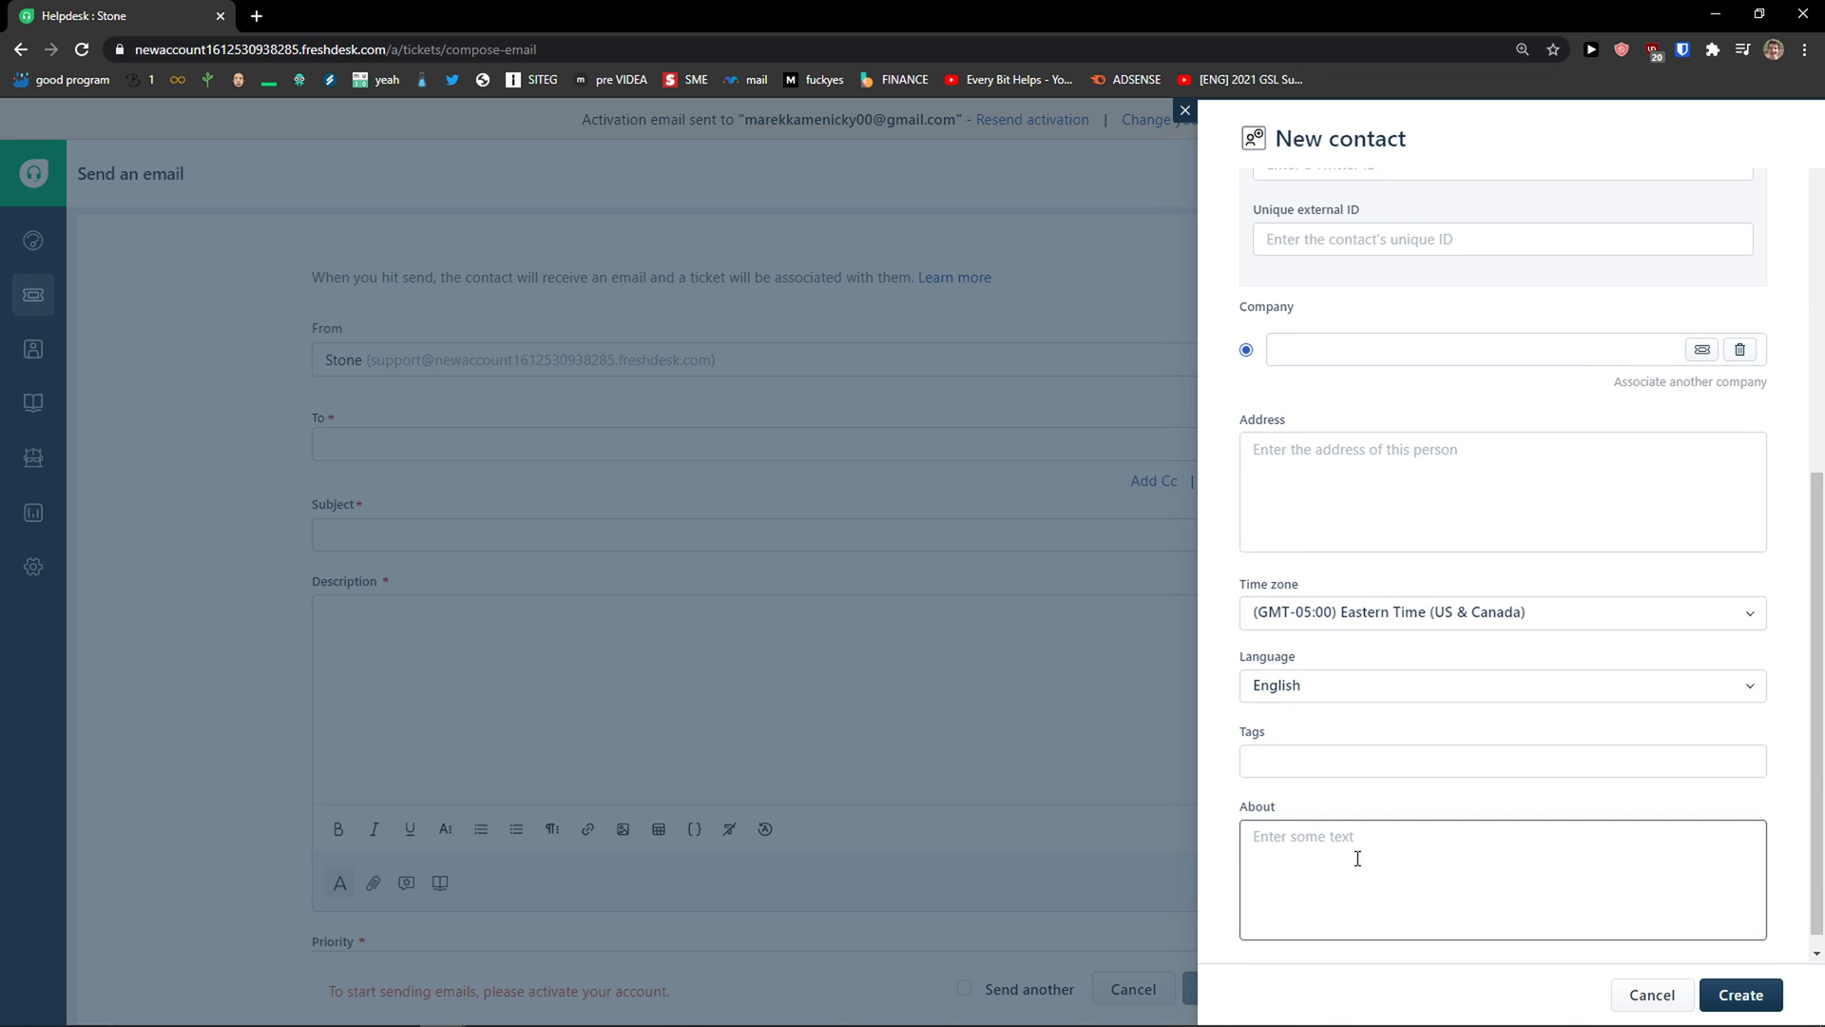
pyautogui.scroll(8, 1600, 814)
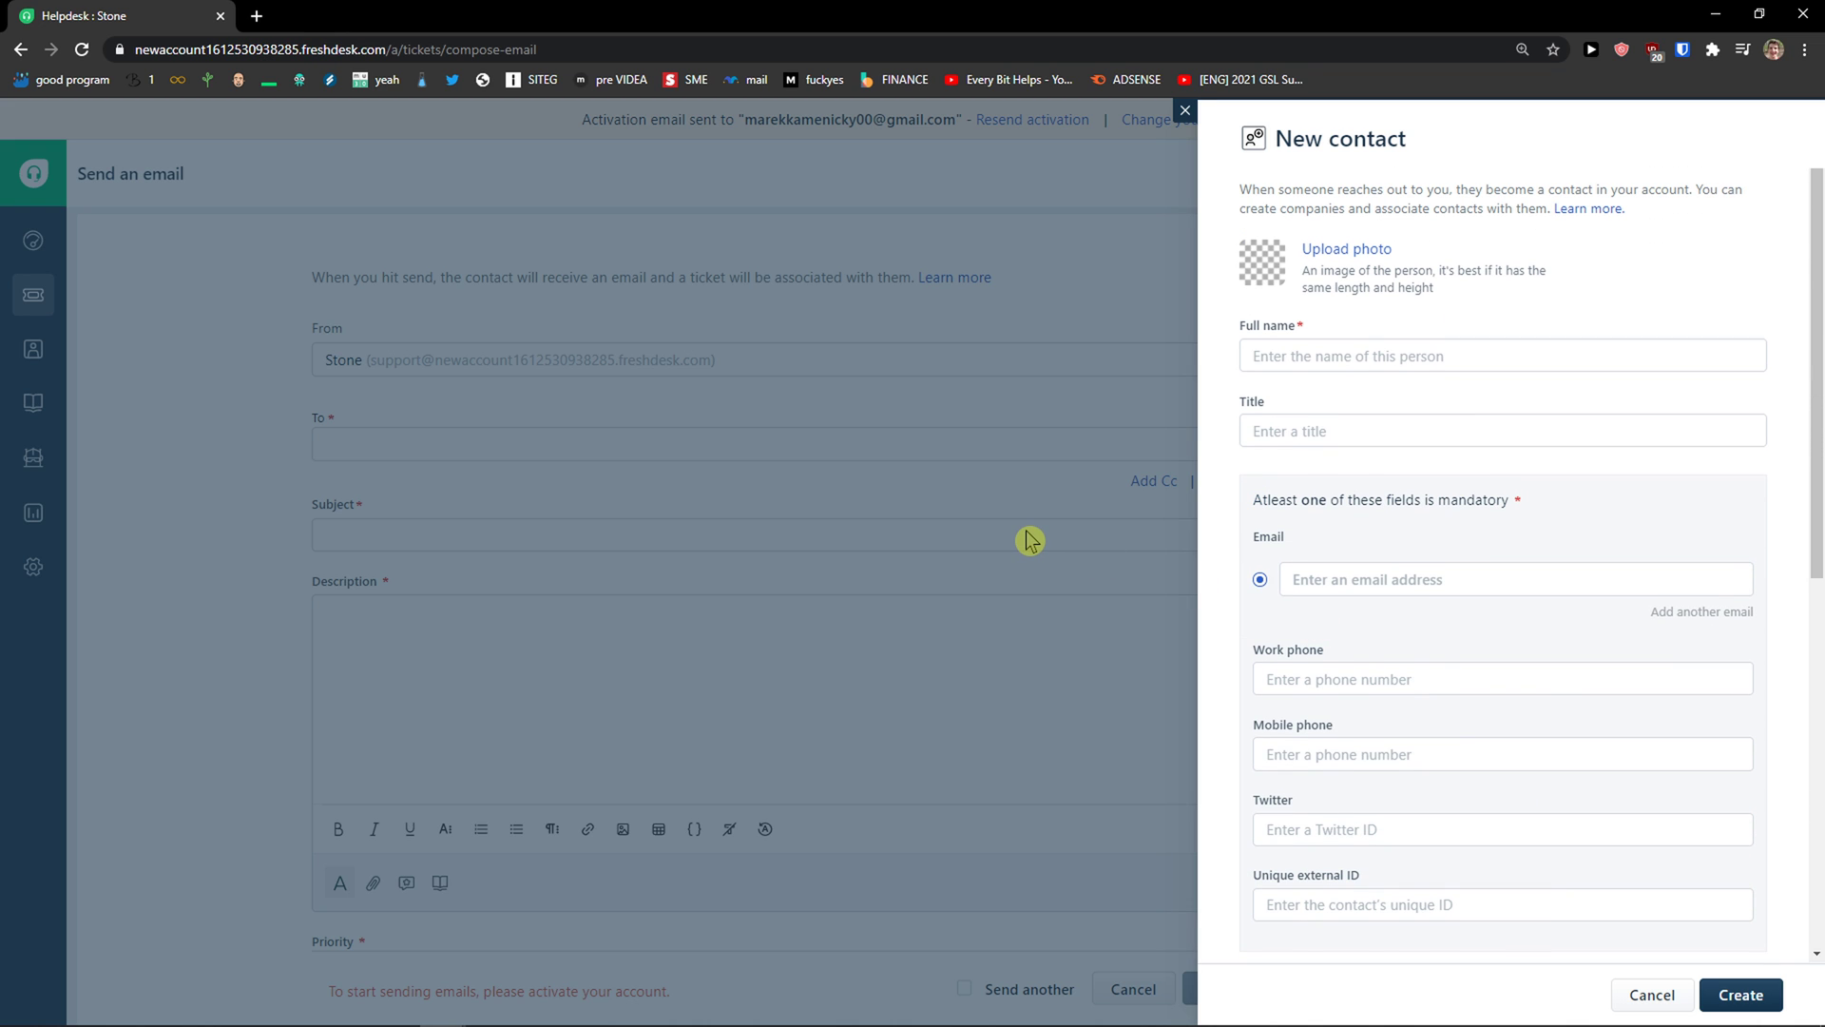
# Step: Discard the New contact form, return to All tickets and start a New company form
pyautogui.click(1184, 111)
pyautogui.click(1340, 174)
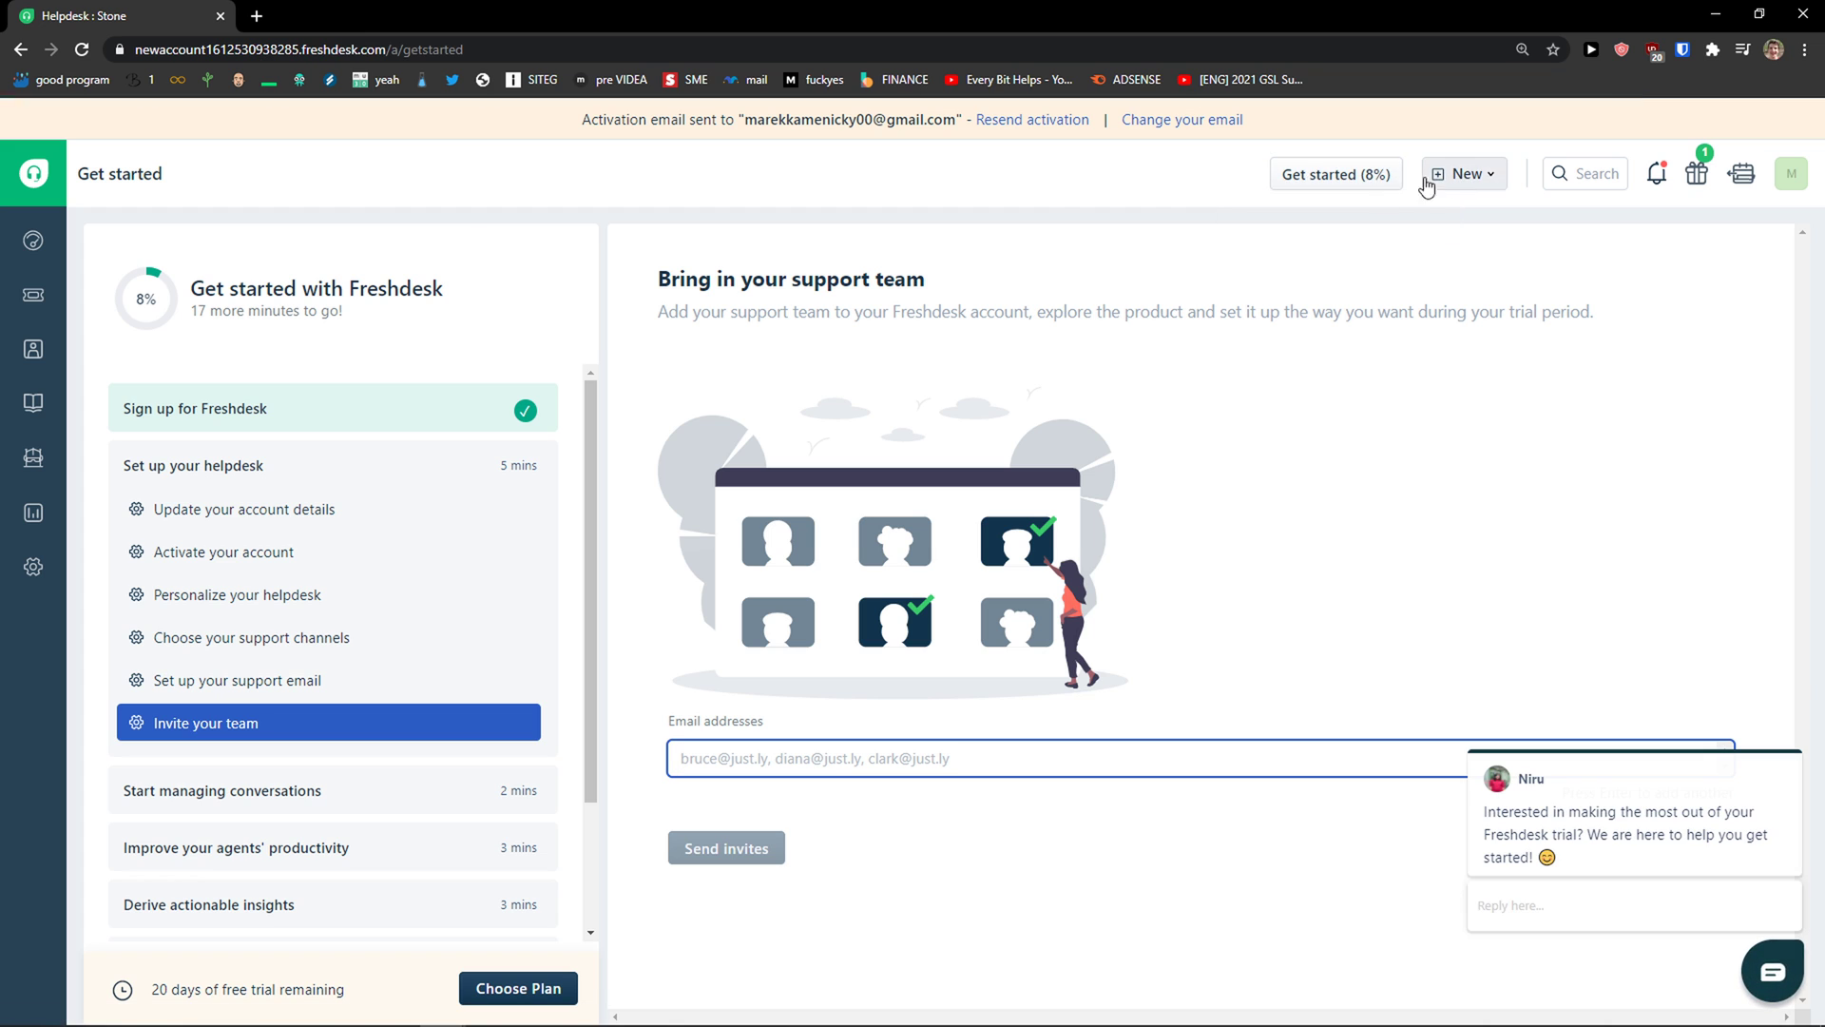
pyautogui.click(34, 294)
pyautogui.click(1484, 180)
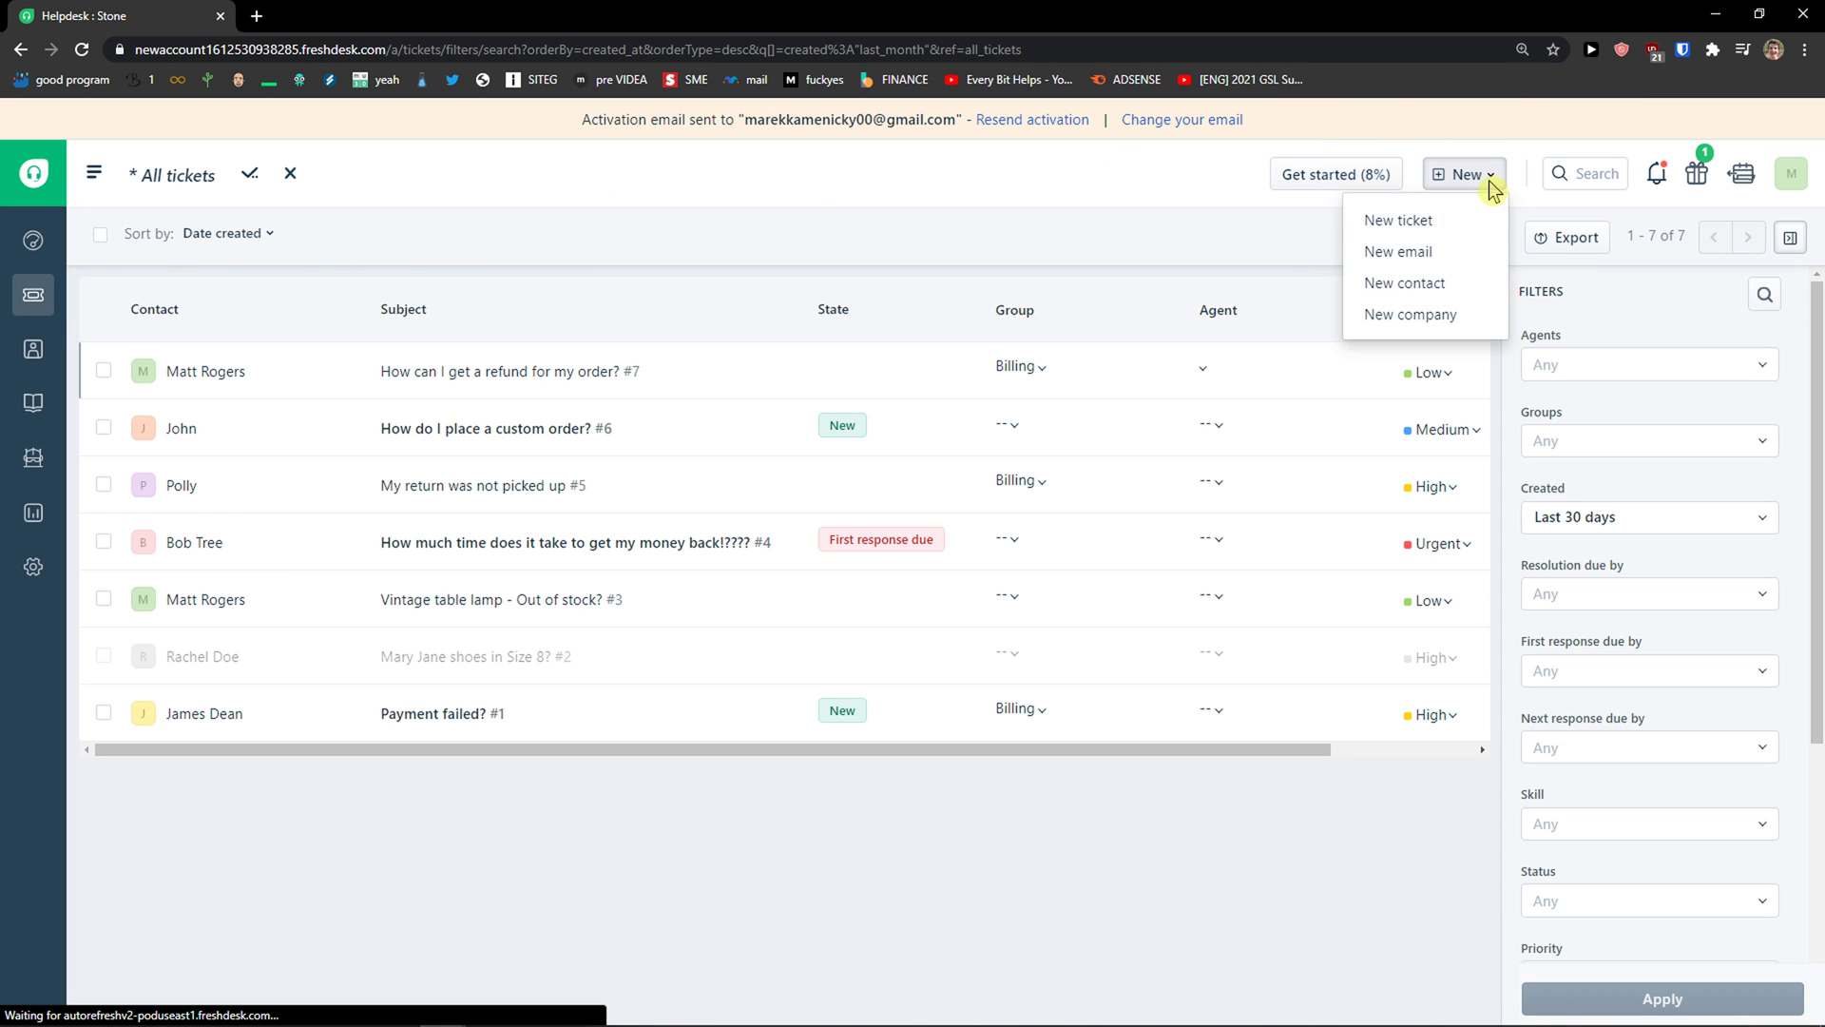
pyautogui.click(1451, 318)
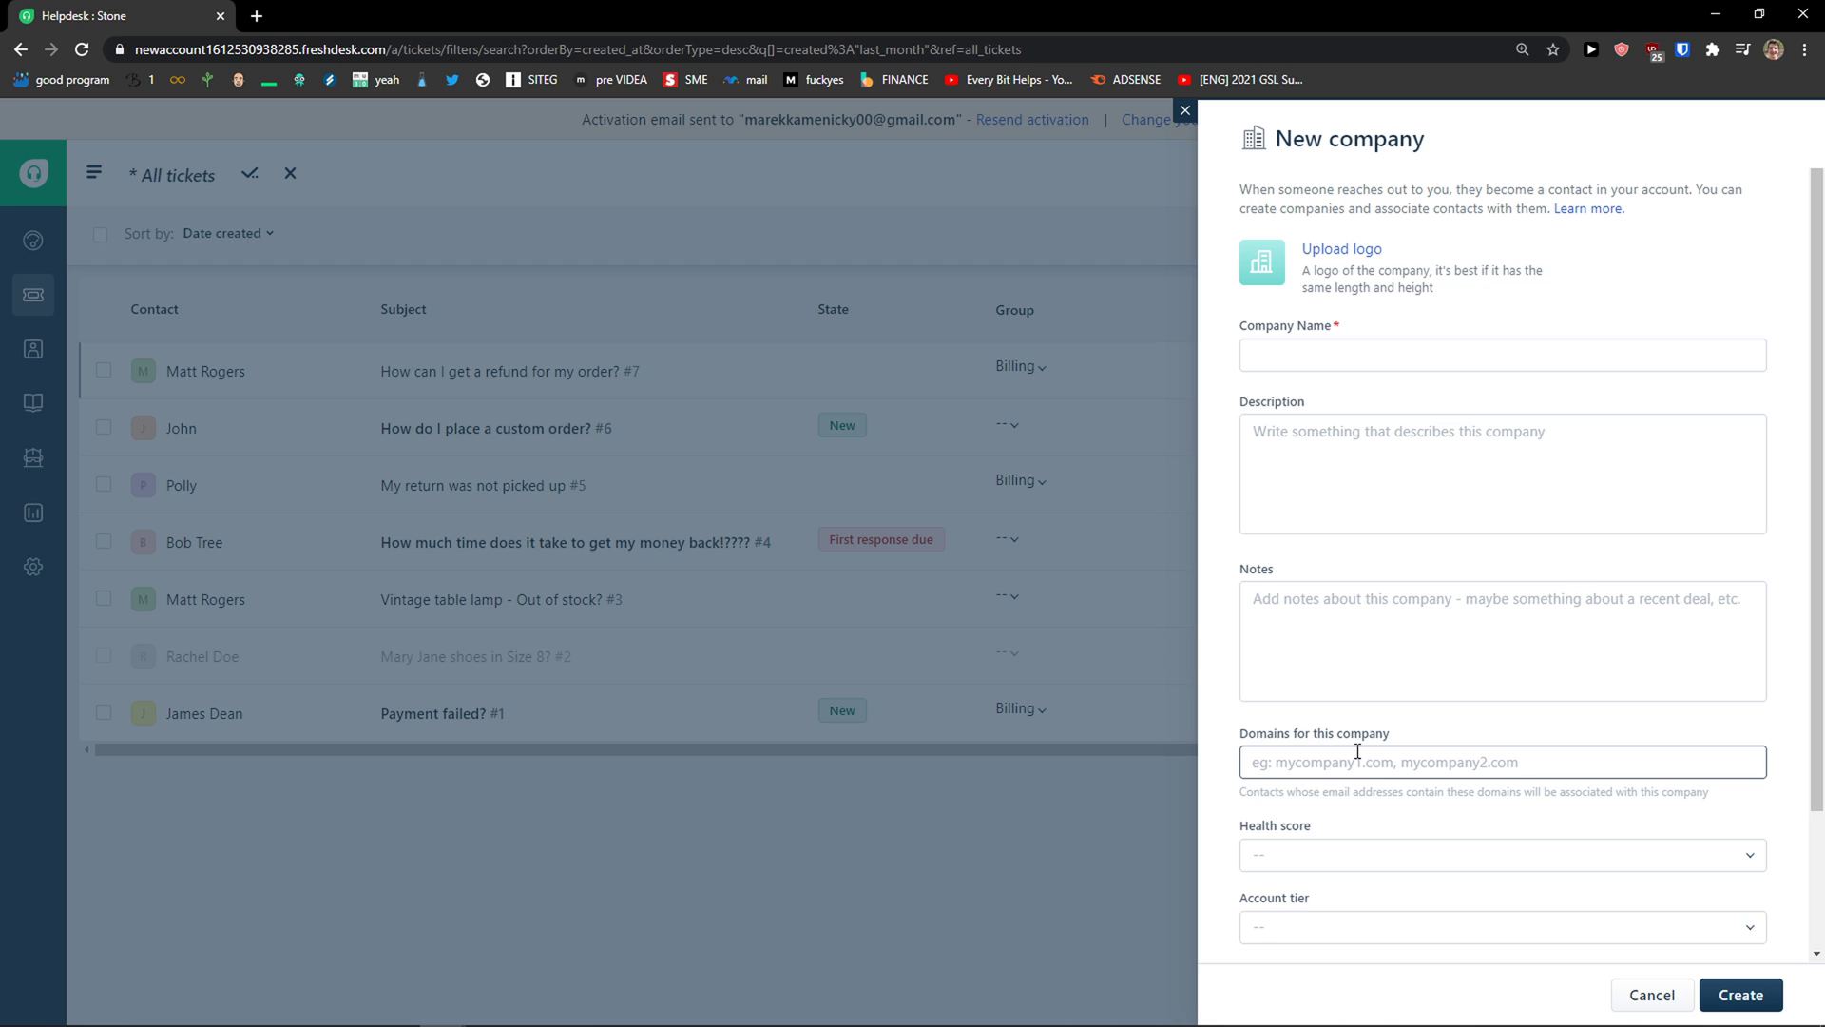
# Step: Review the Health score, Account tier, Renewal date and Industry options, then discard the company form
pyautogui.scroll(-2, 1307, 803)
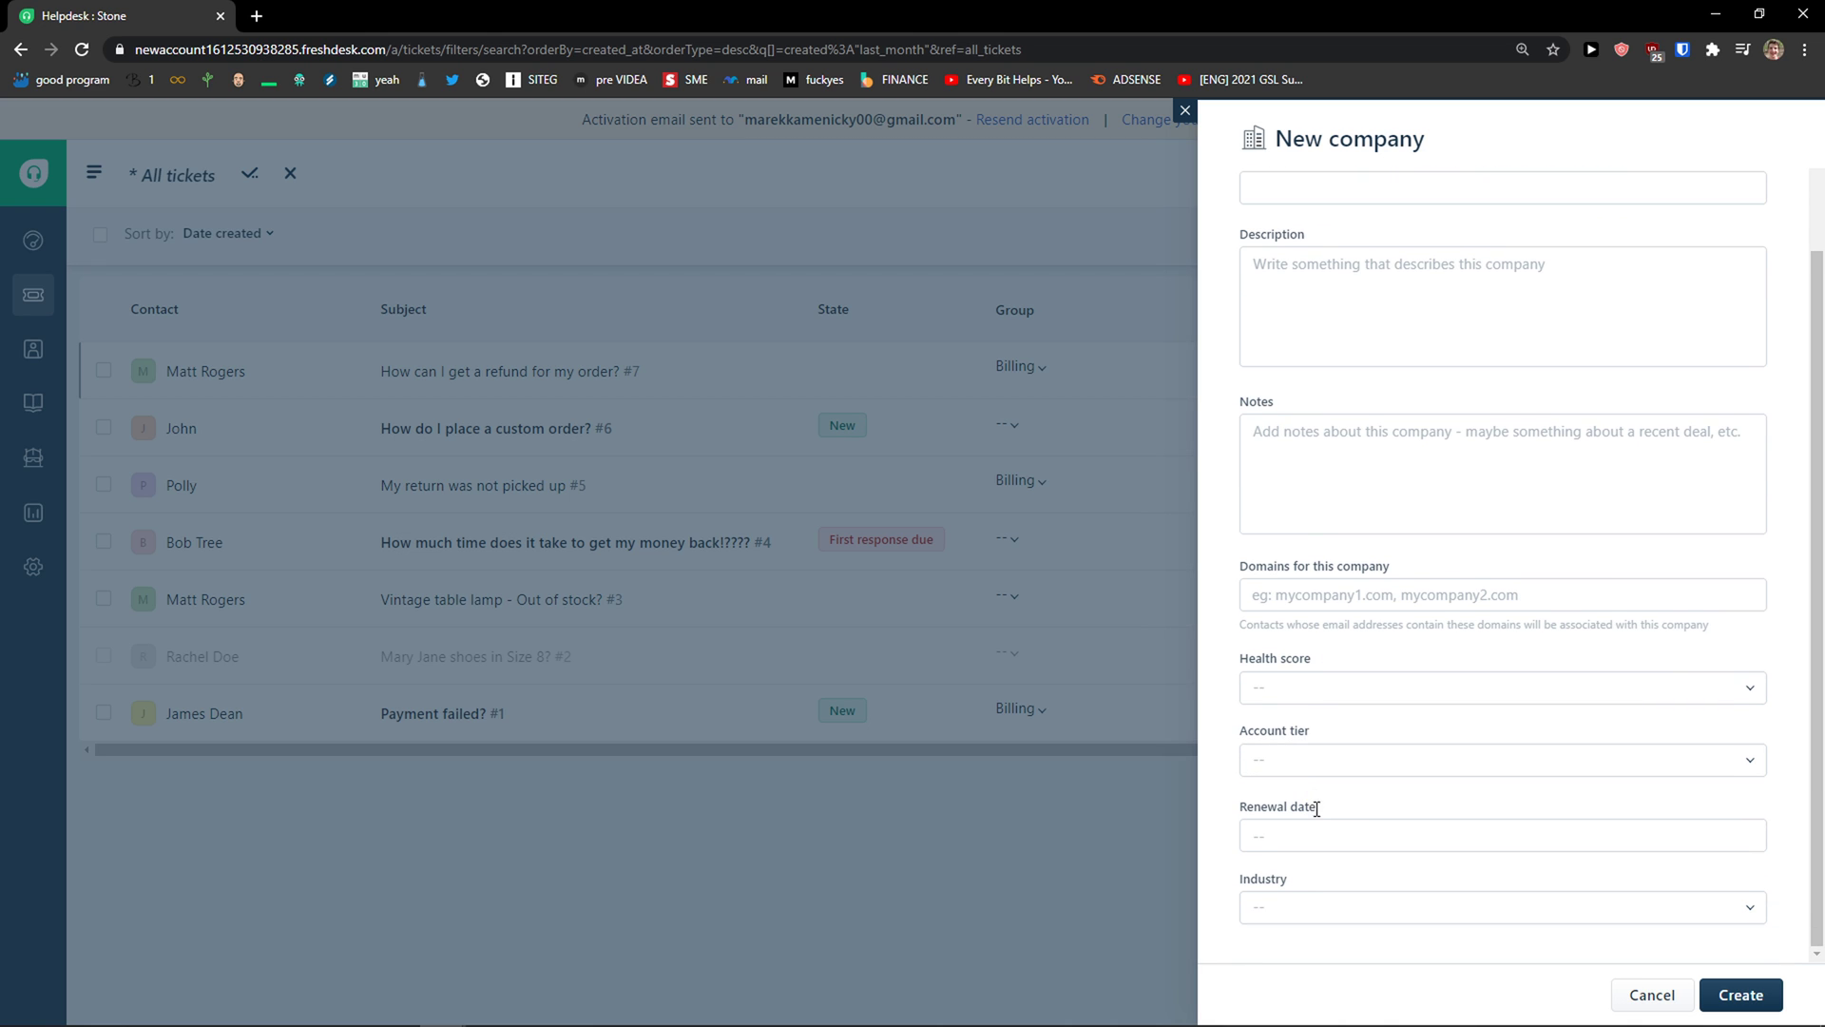
pyautogui.click(1316, 698)
pyautogui.click(1228, 789)
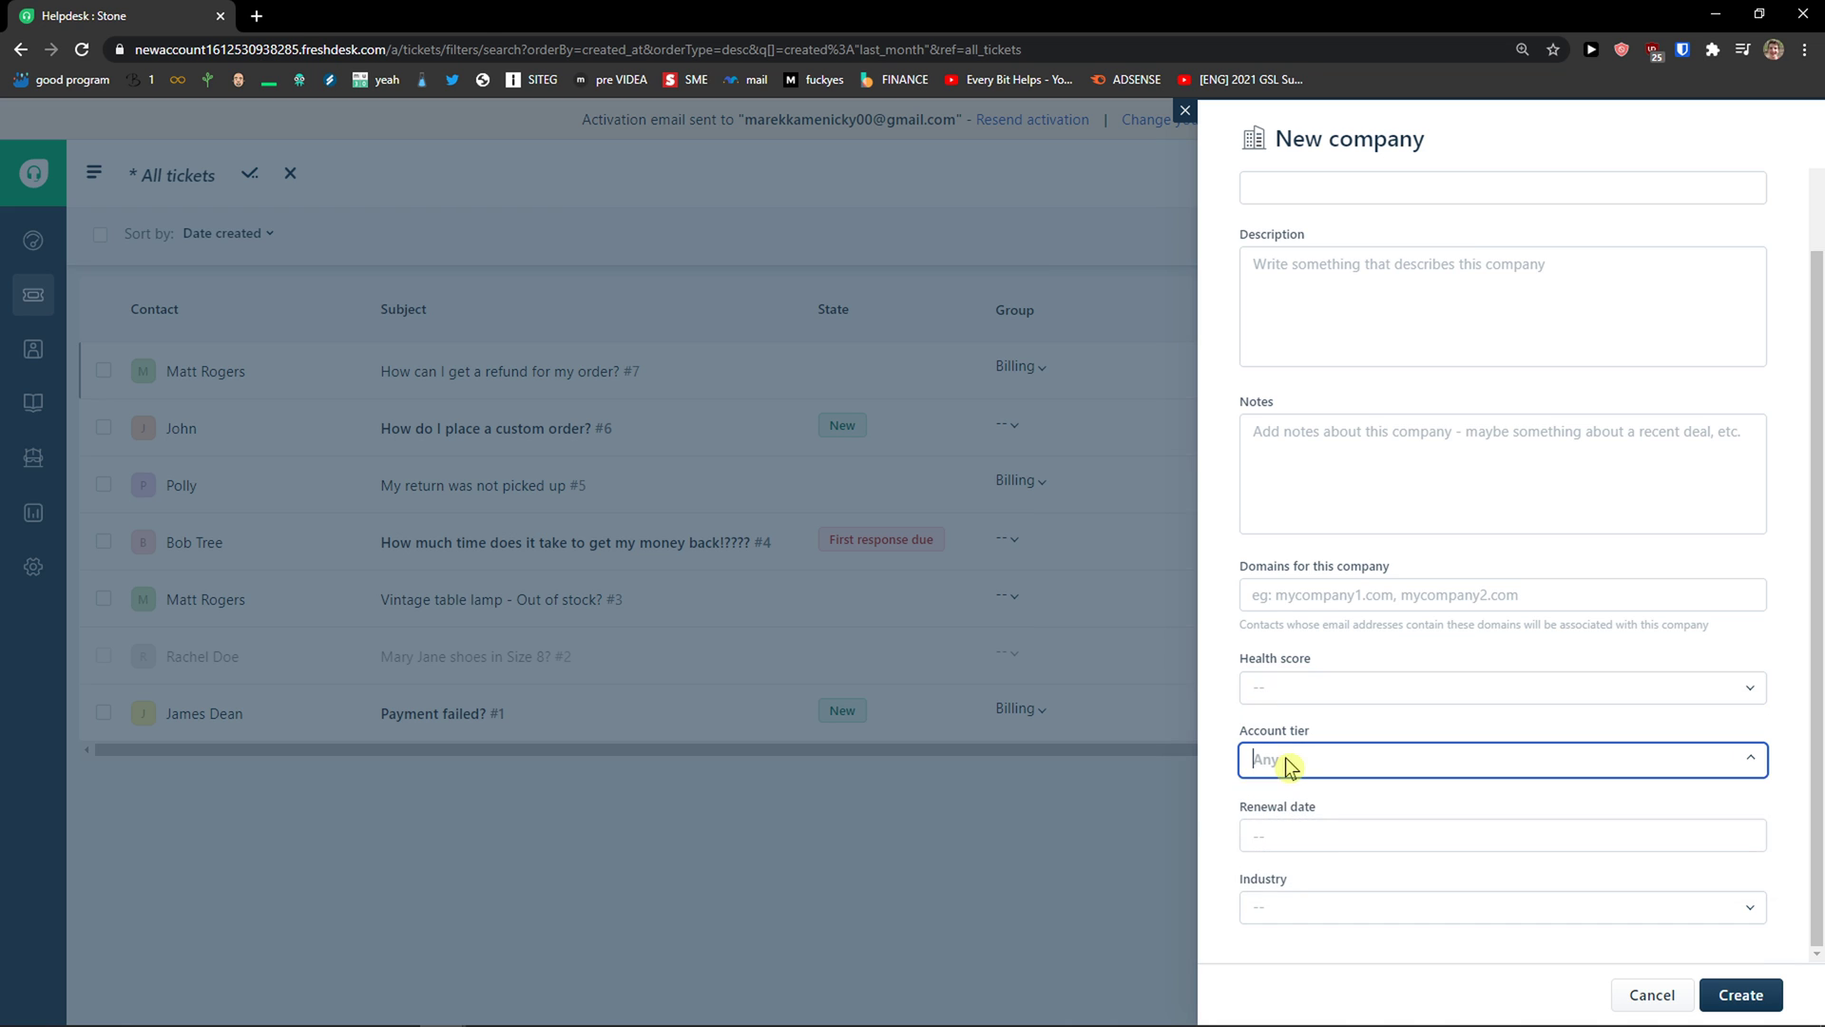
pyautogui.click(1285, 761)
pyautogui.click(1203, 900)
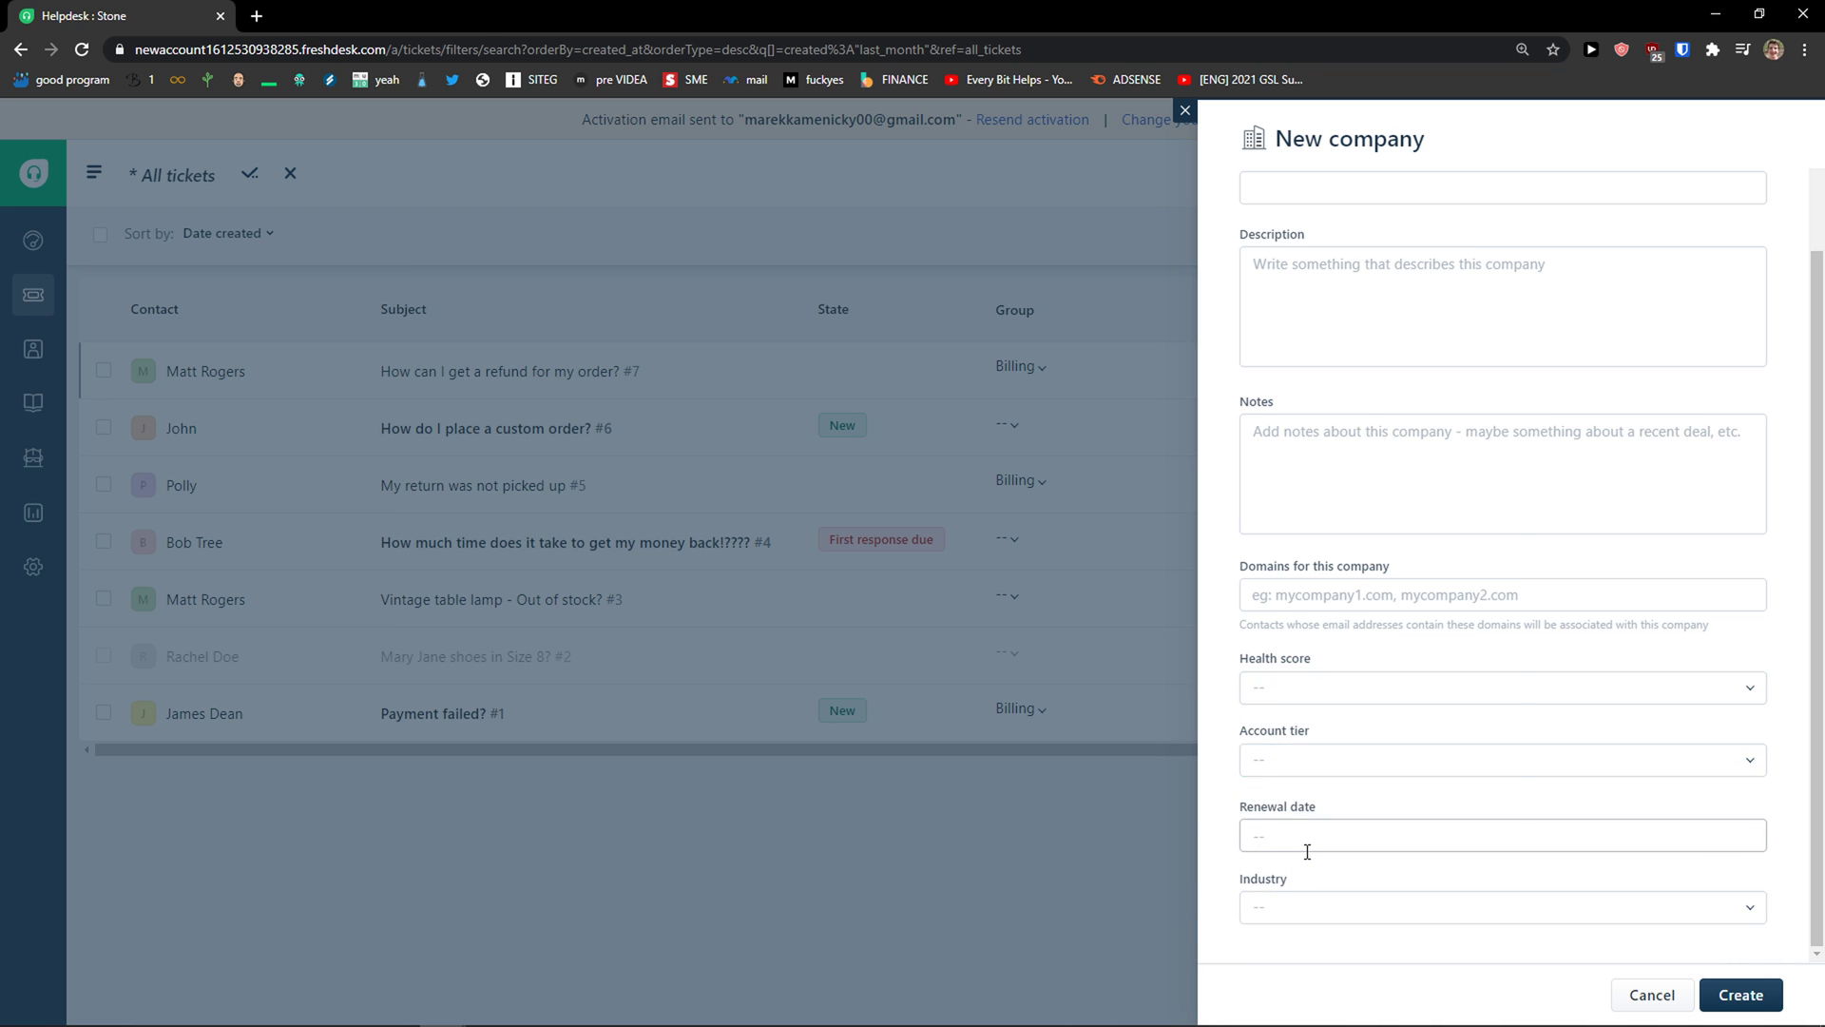
pyautogui.click(1304, 838)
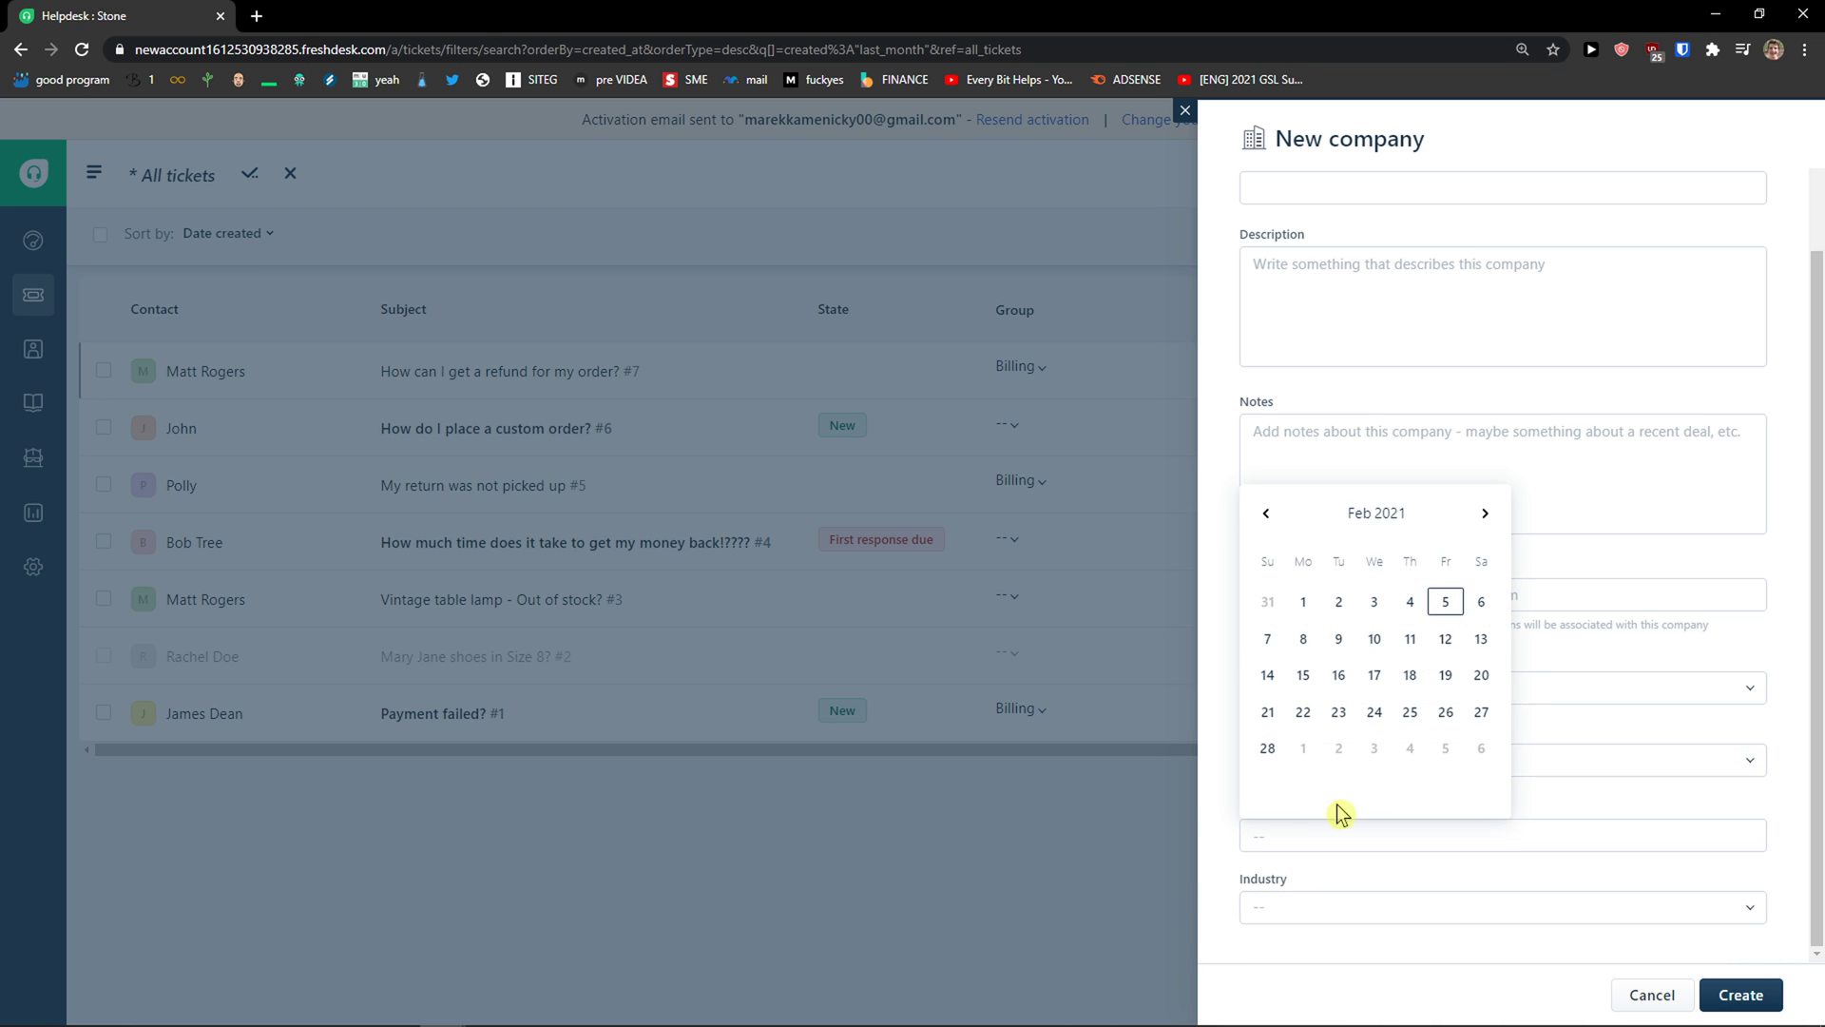
pyautogui.click(1262, 903)
pyautogui.click(1100, 862)
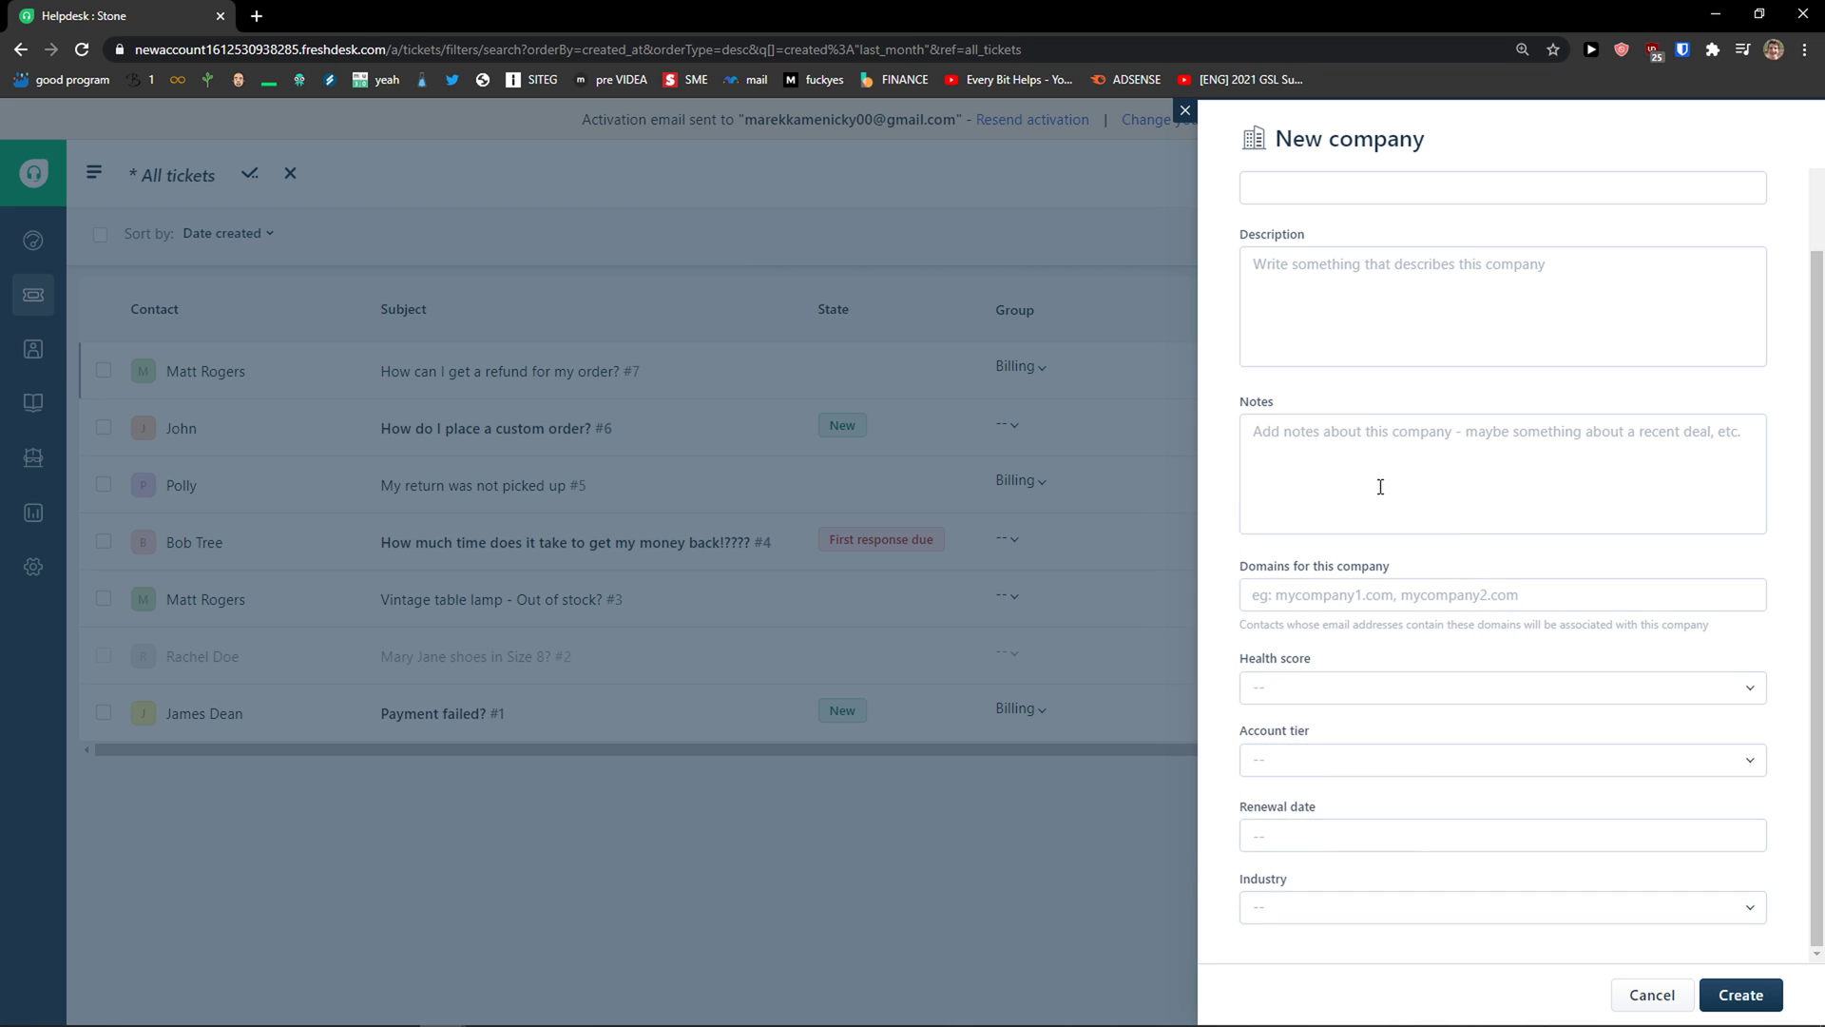
pyautogui.click(1187, 113)
pyautogui.click(1459, 174)
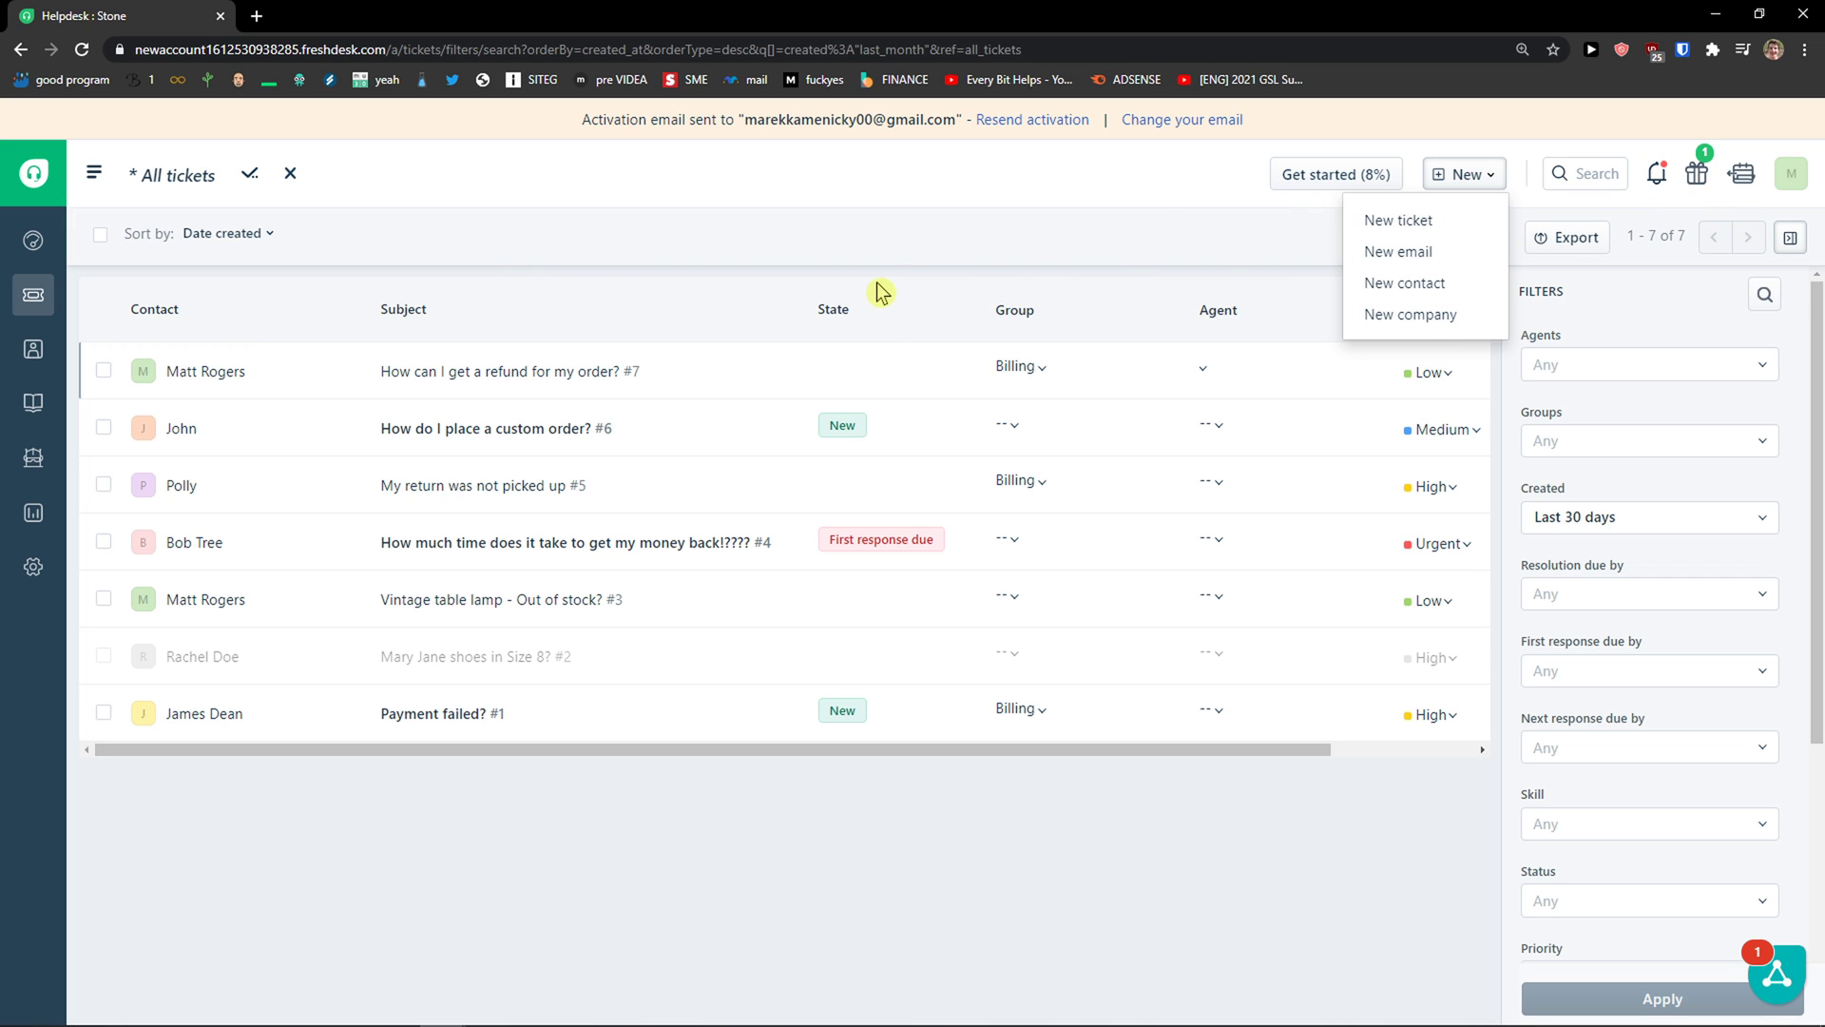
# Step: Open the All contacts list of 16 sample contacts
pyautogui.moveTo(33, 348)
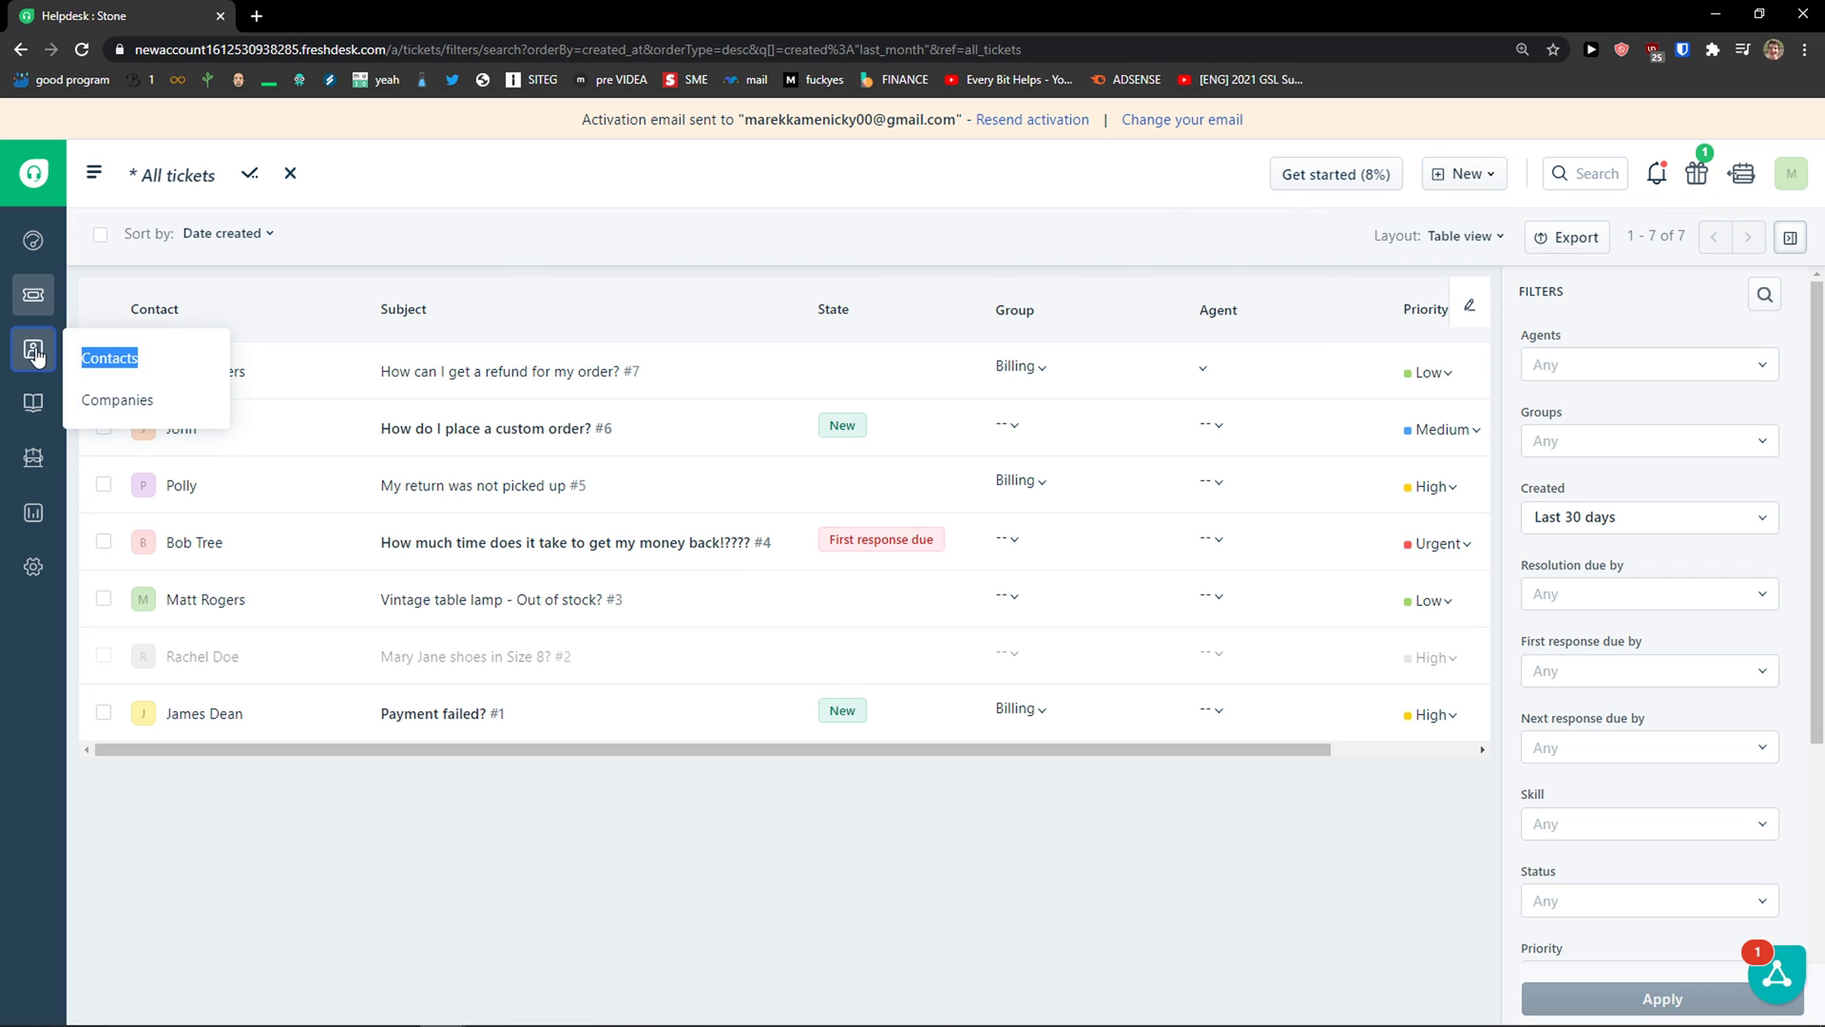
pyautogui.click(98, 358)
pyautogui.scroll(-2, 424, 390)
pyautogui.scroll(1, 431, 402)
pyautogui.scroll(1, 432, 410)
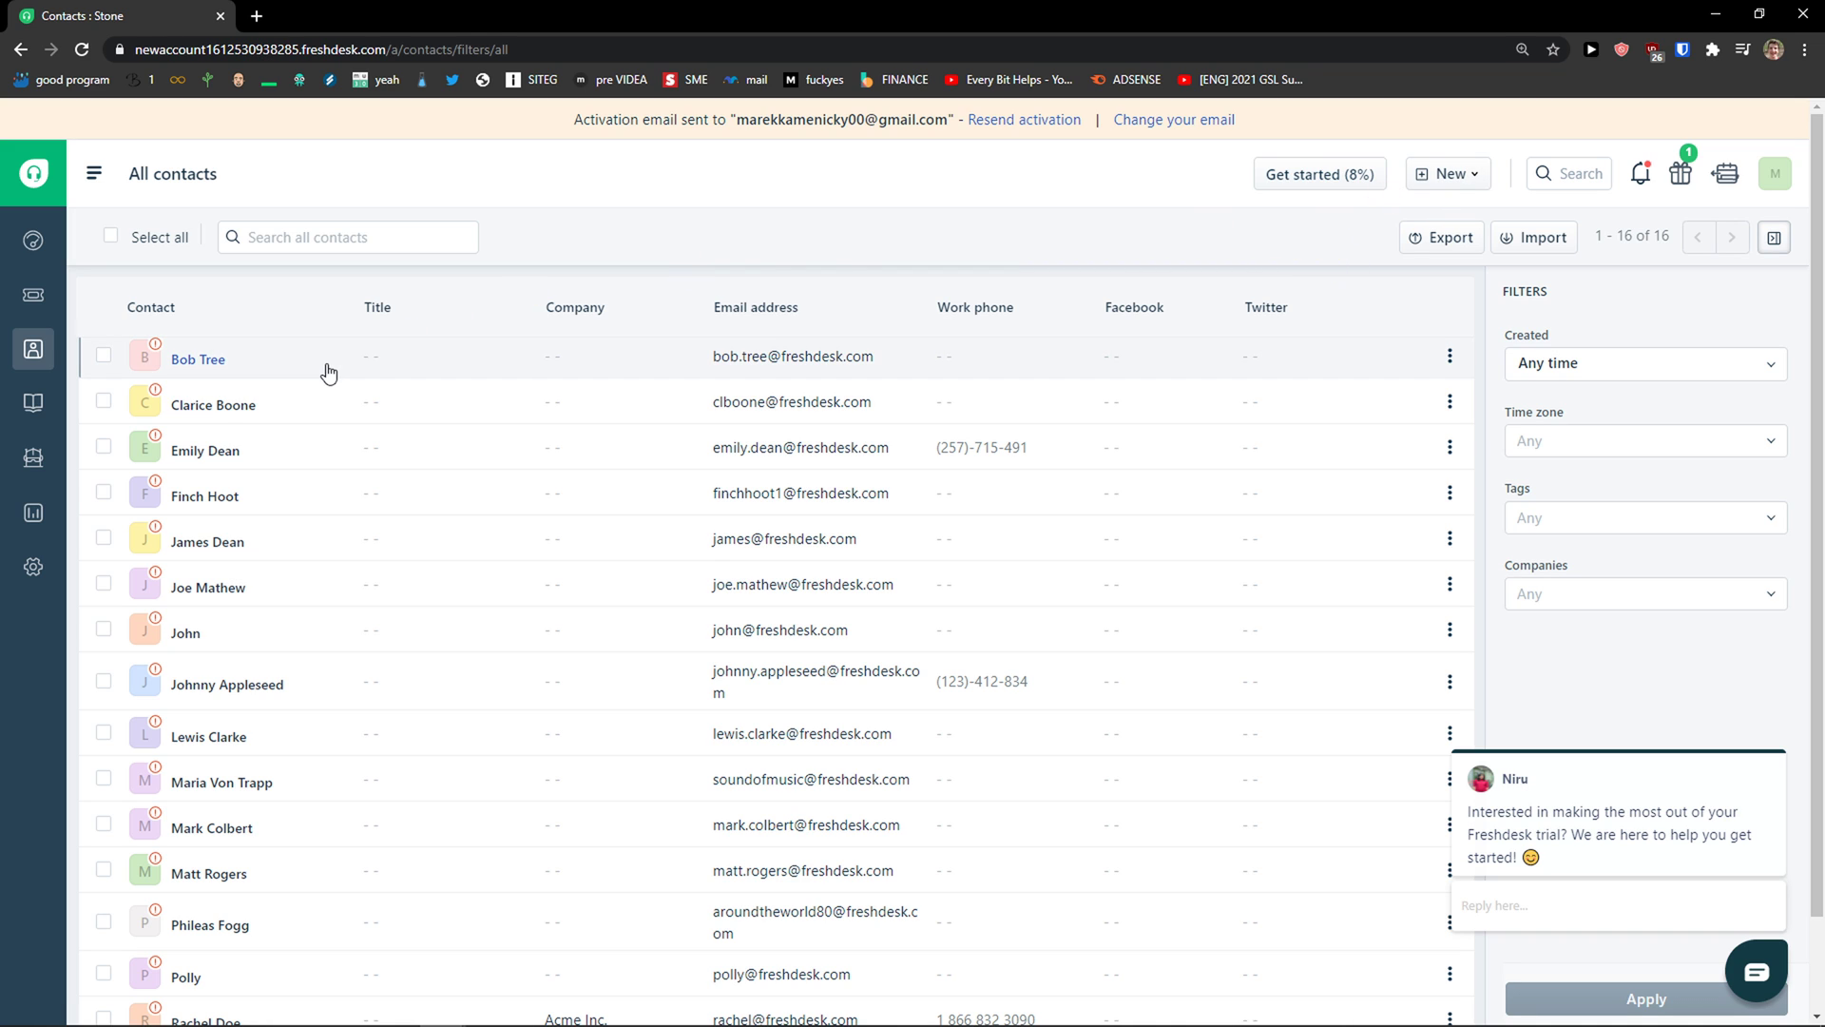
pyautogui.scroll(-2, 608, 385)
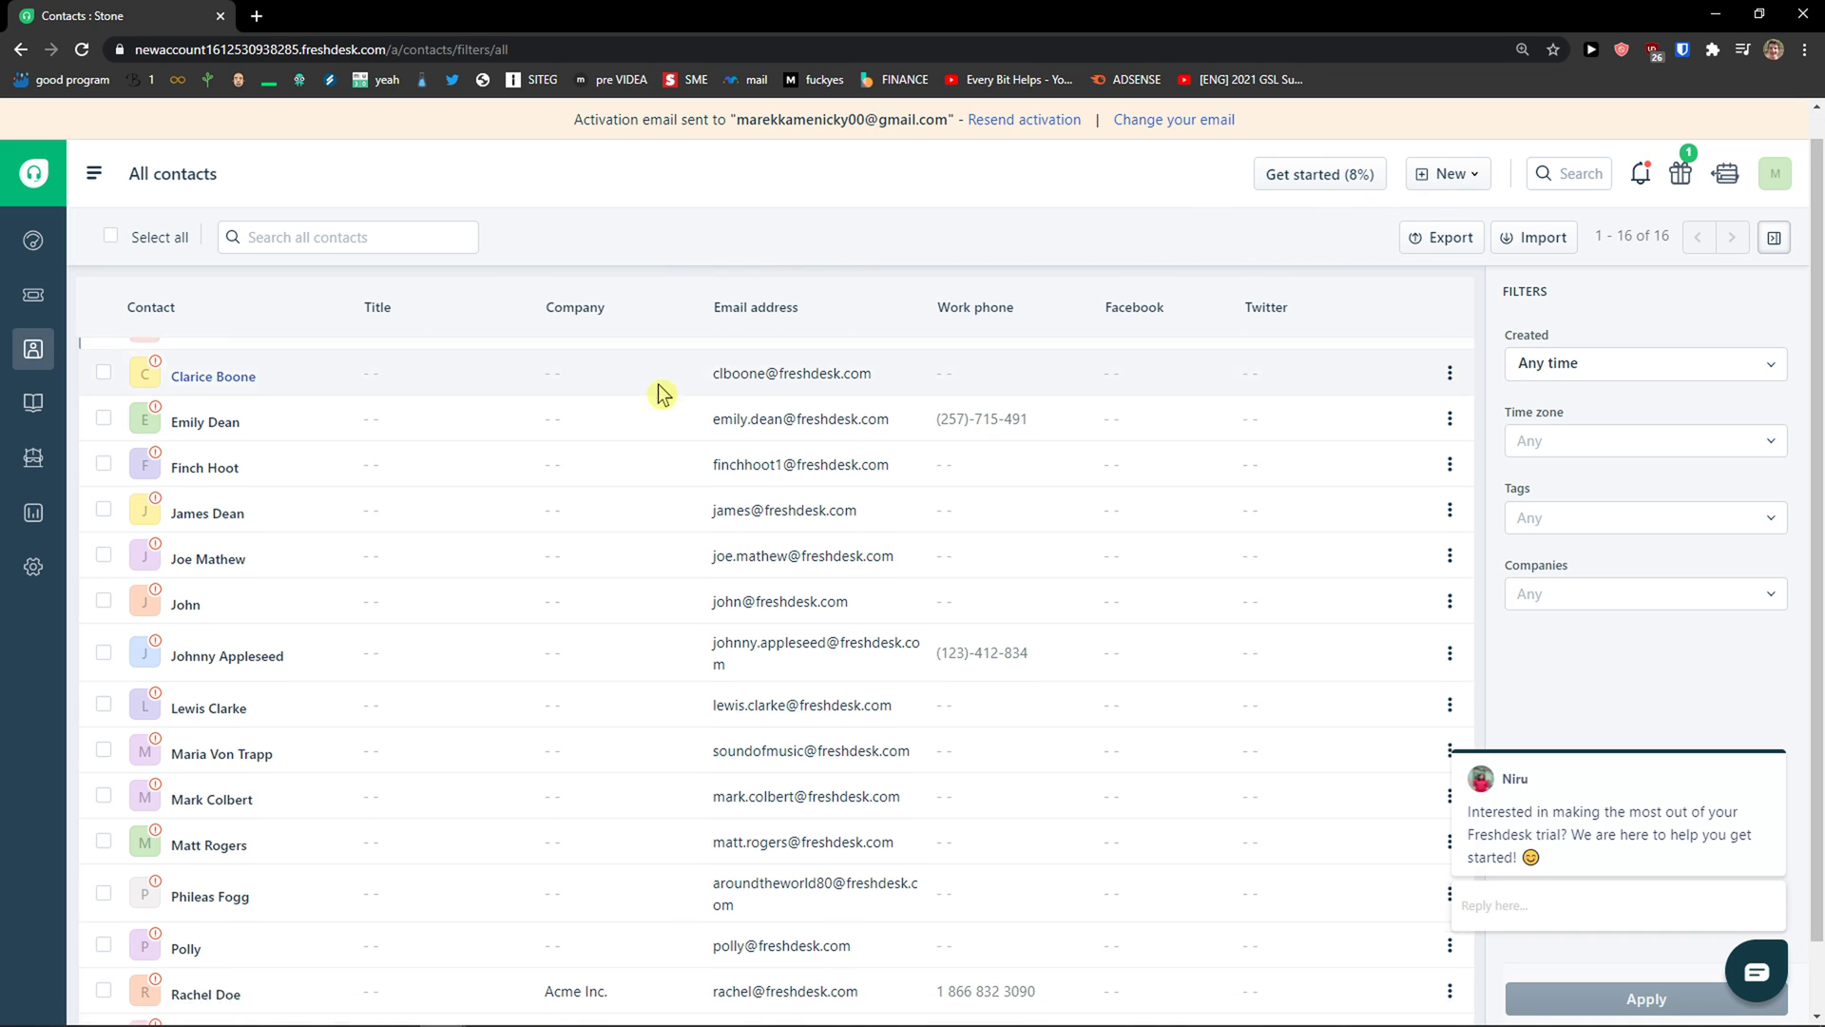
# Step: Try the Time zone, Tags and Companies filters without applying any
pyautogui.click(1637, 438)
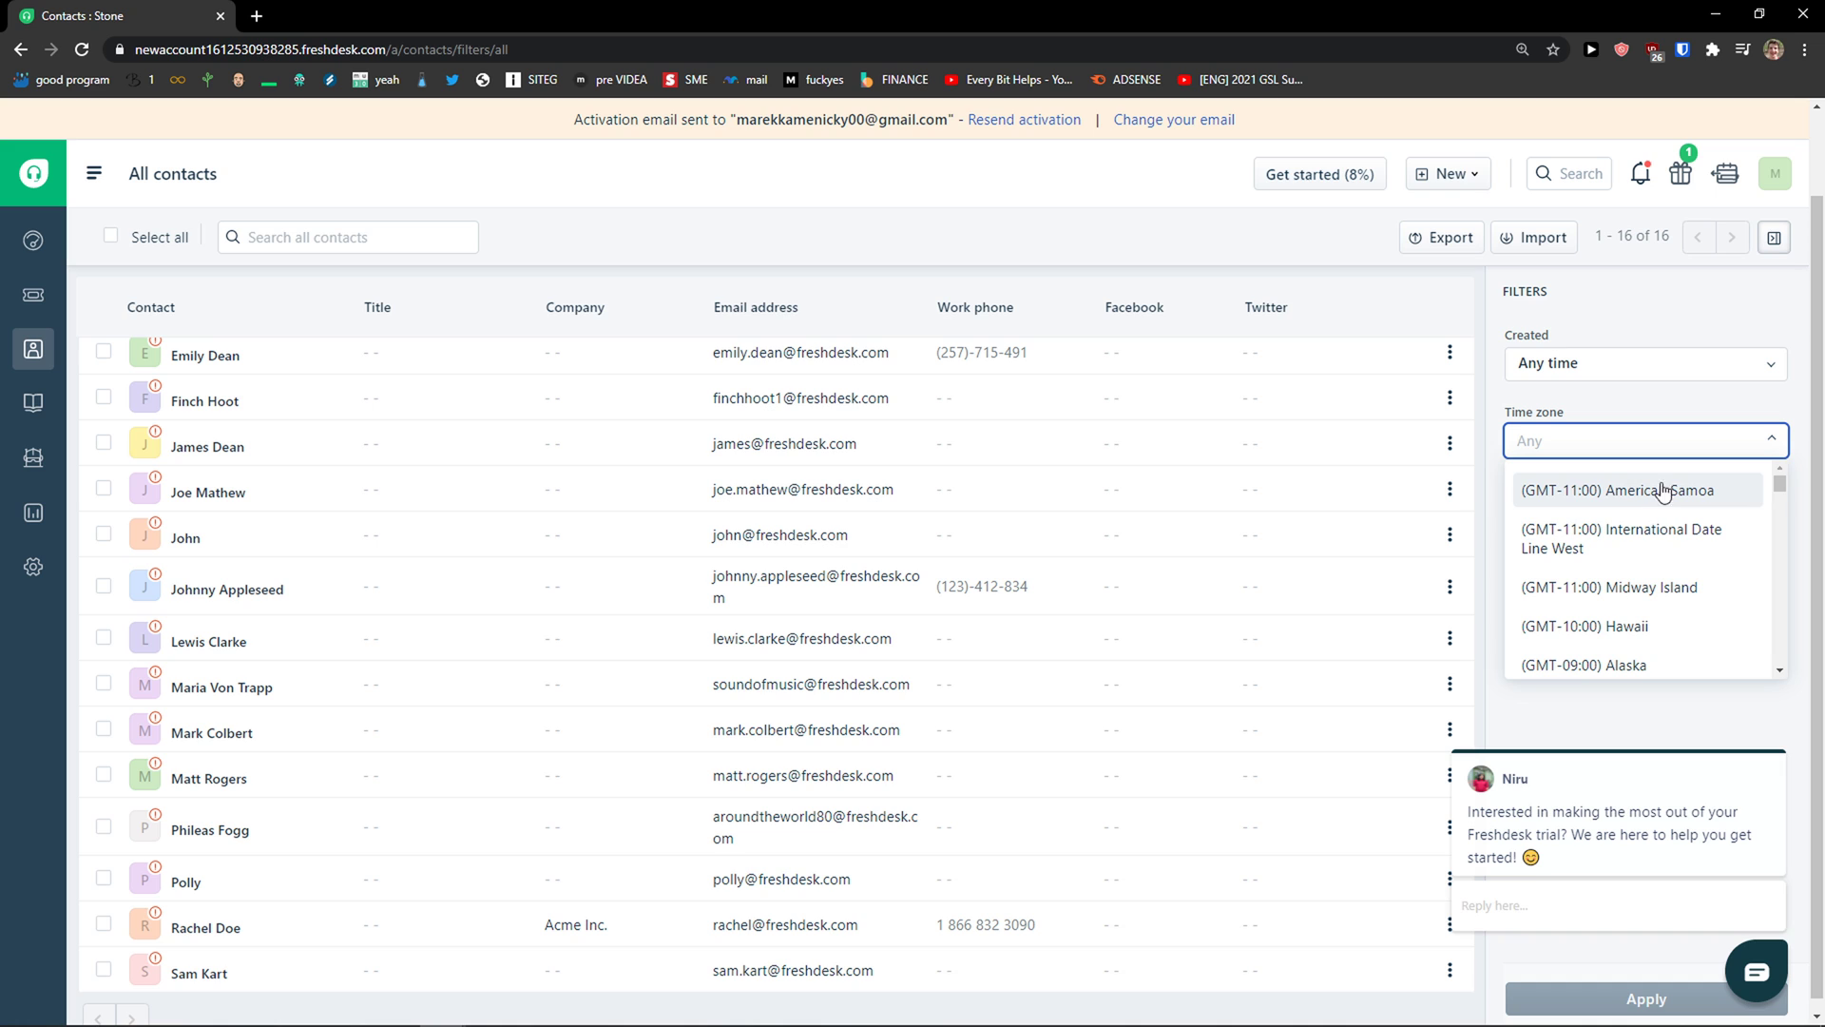
pyautogui.scroll(-1, 1654, 476)
pyautogui.click(1647, 470)
pyautogui.click(1627, 521)
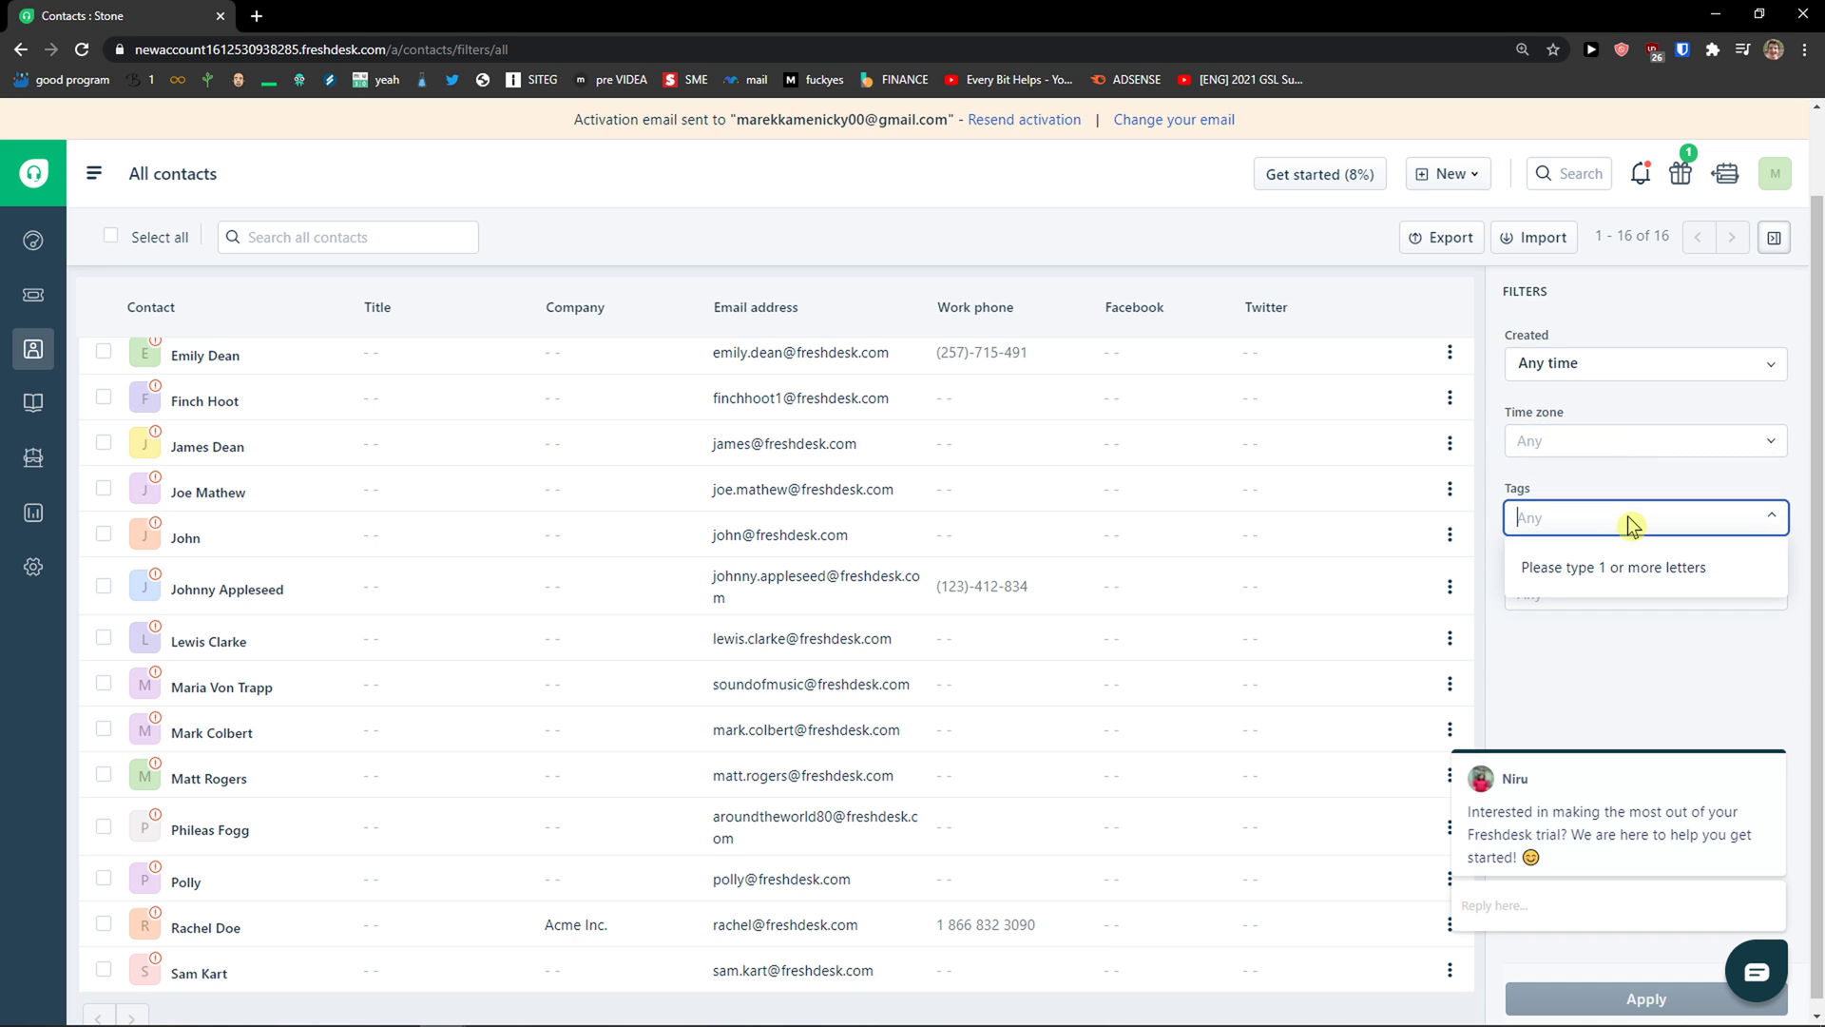
pyautogui.click(1622, 589)
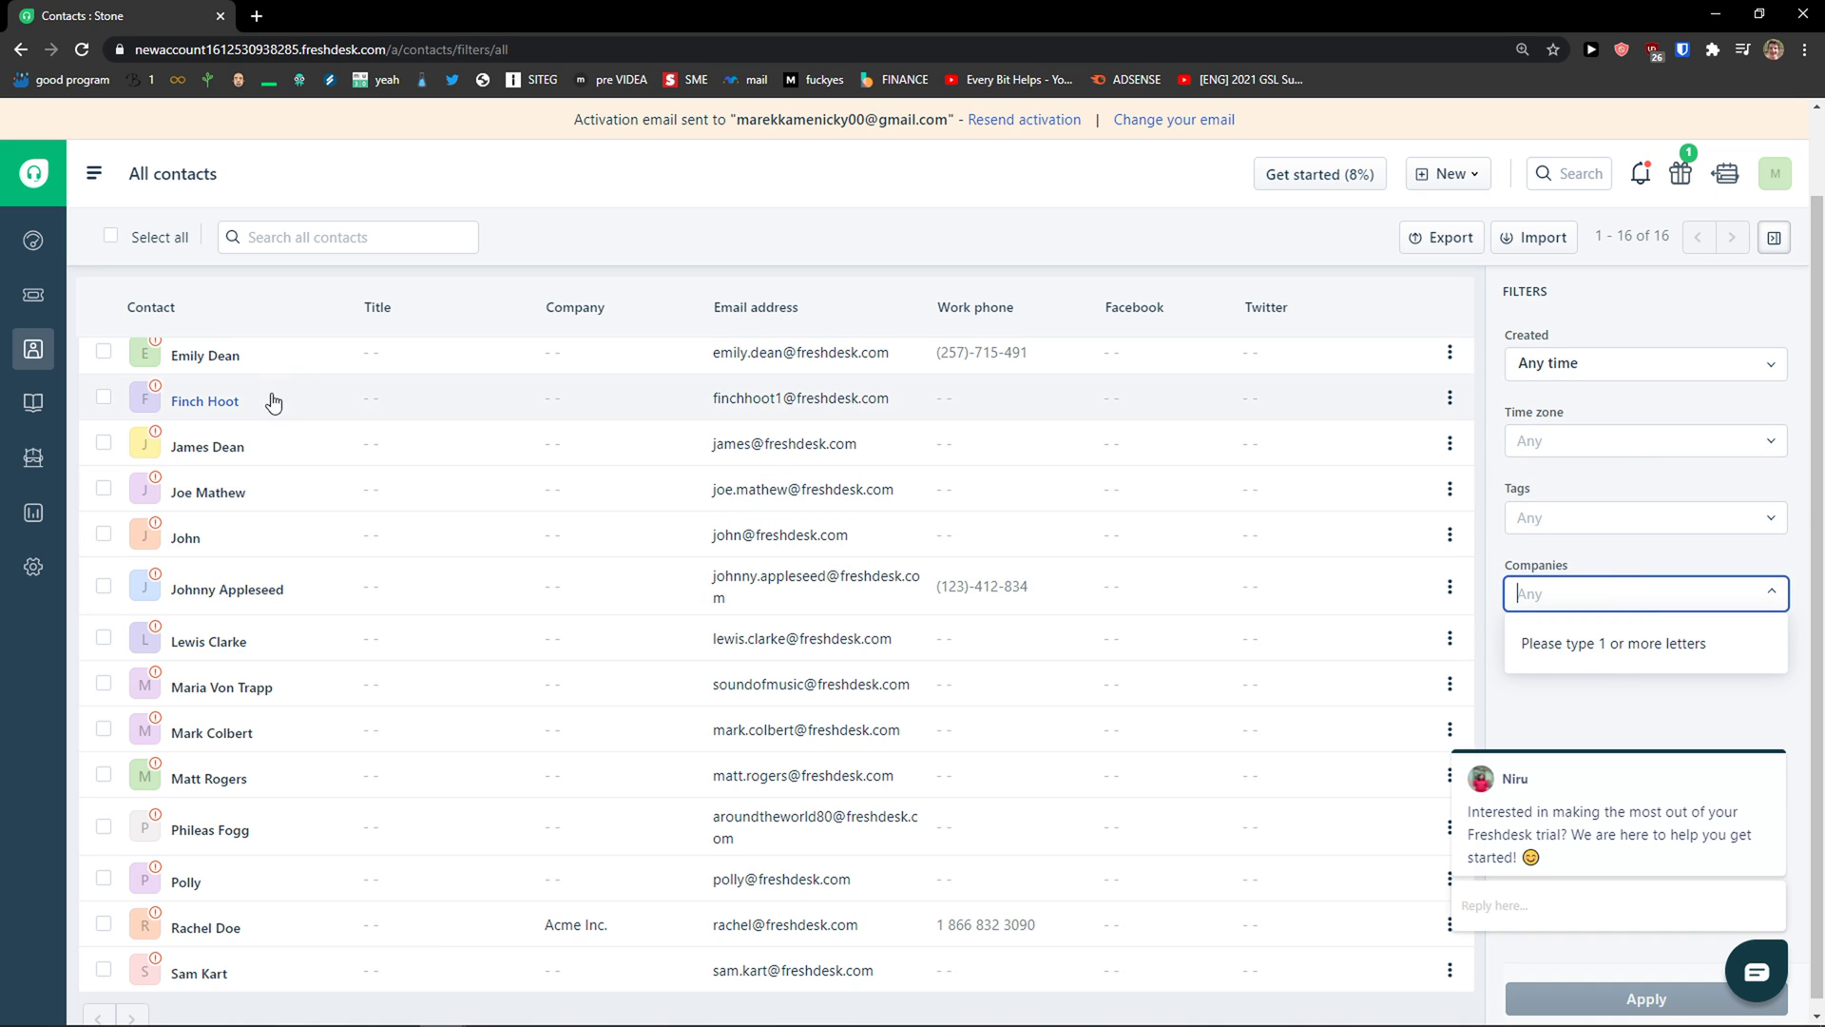
pyautogui.scroll(2, 434, 428)
pyautogui.click(507, 442)
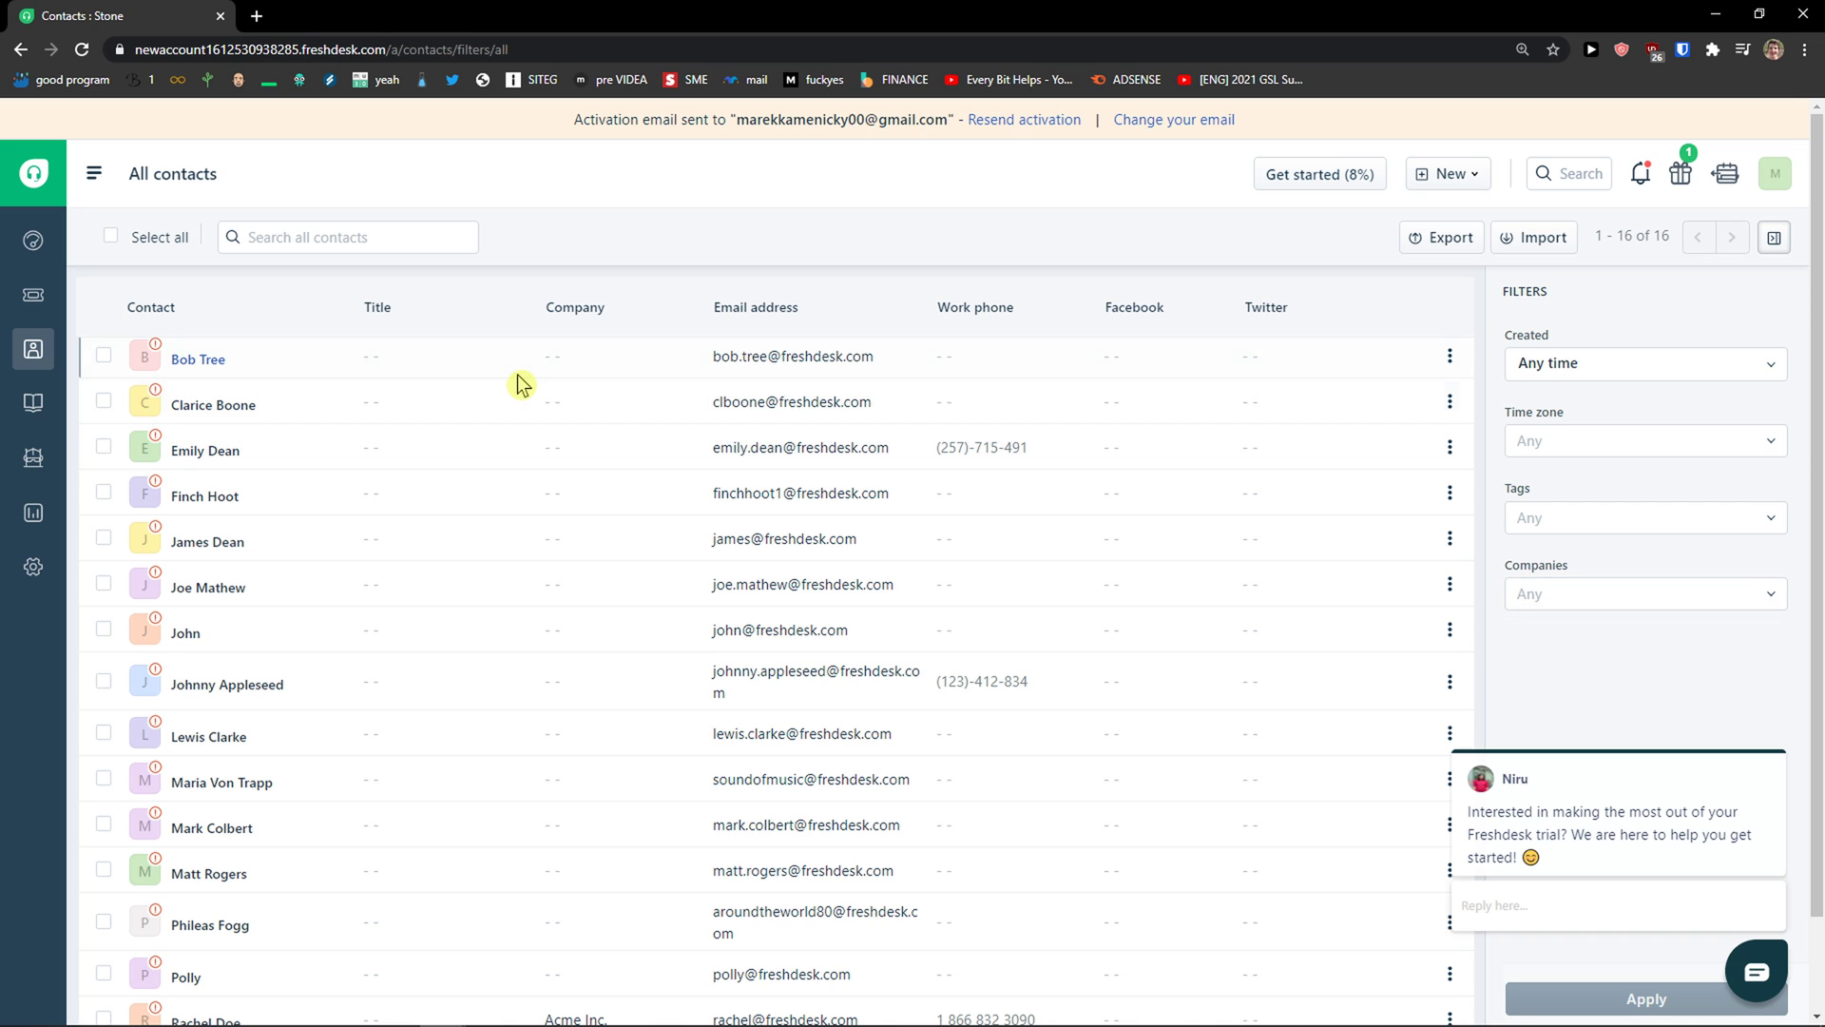
pyautogui.click(204, 359)
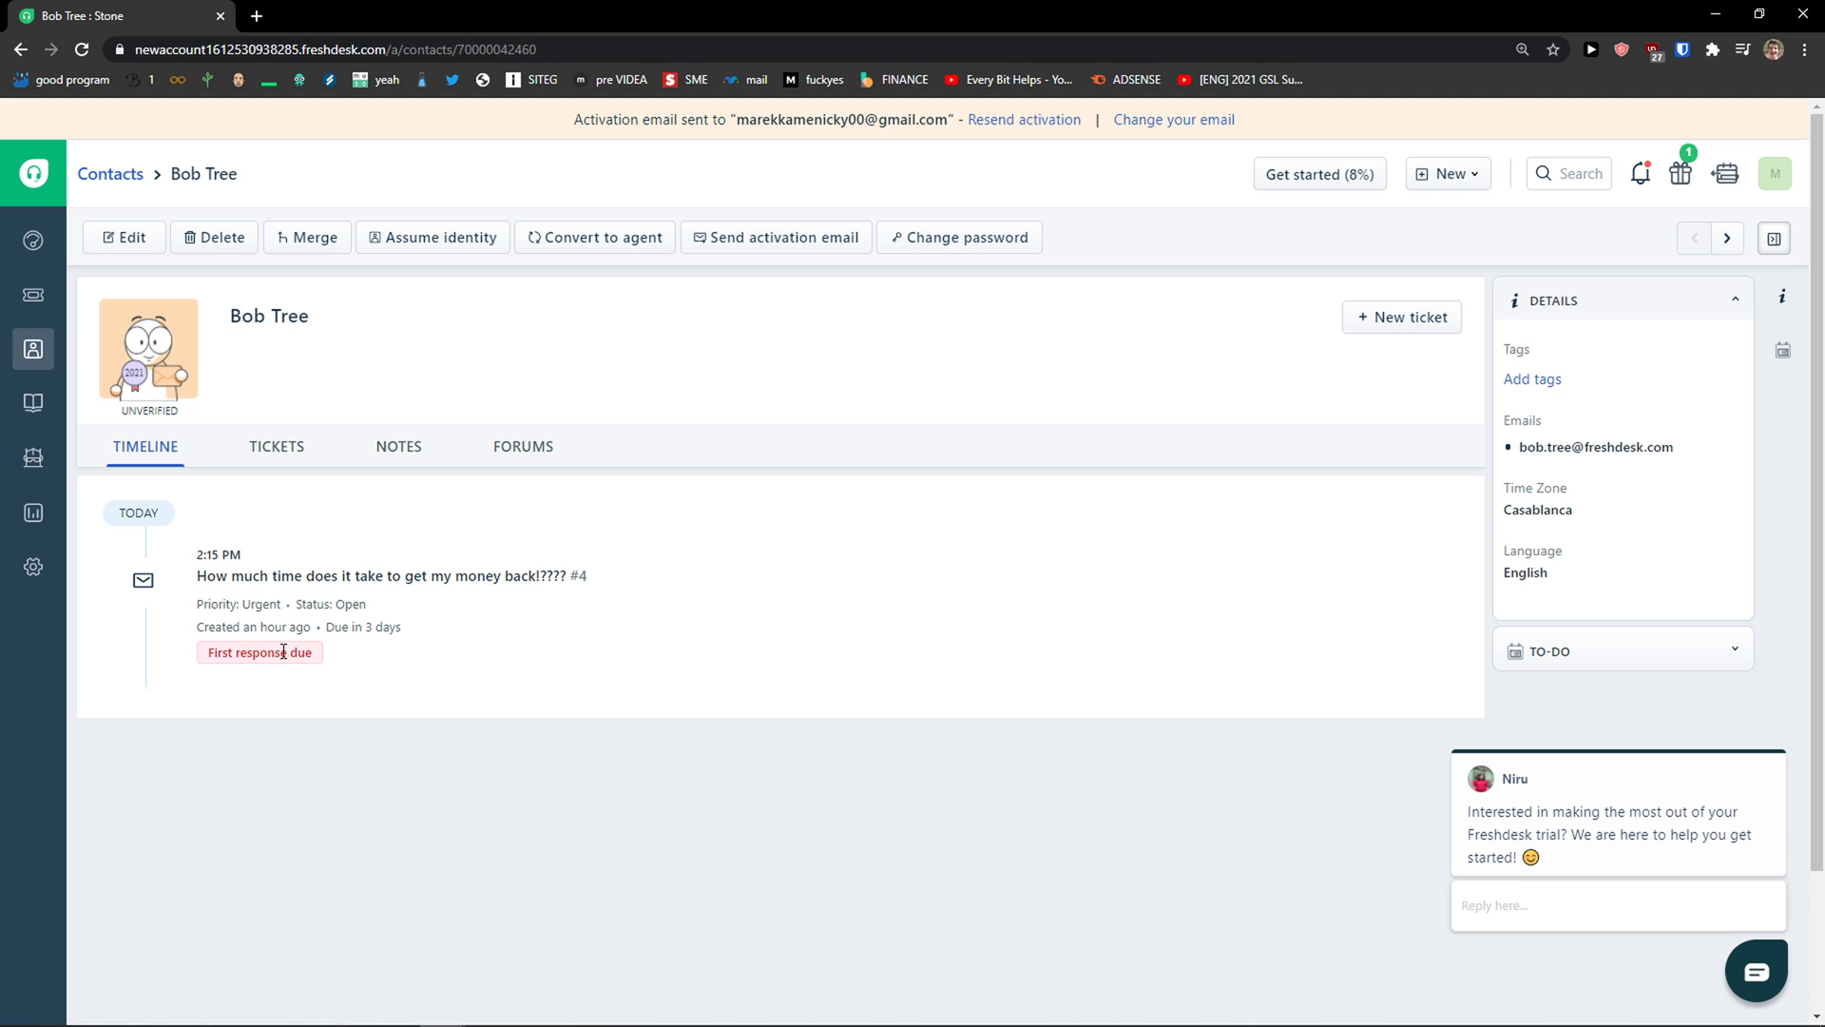
# Step: Browse the ticket #4 requester's Tickets, Notes, Forums and Timeline tabs
pyautogui.click(283, 463)
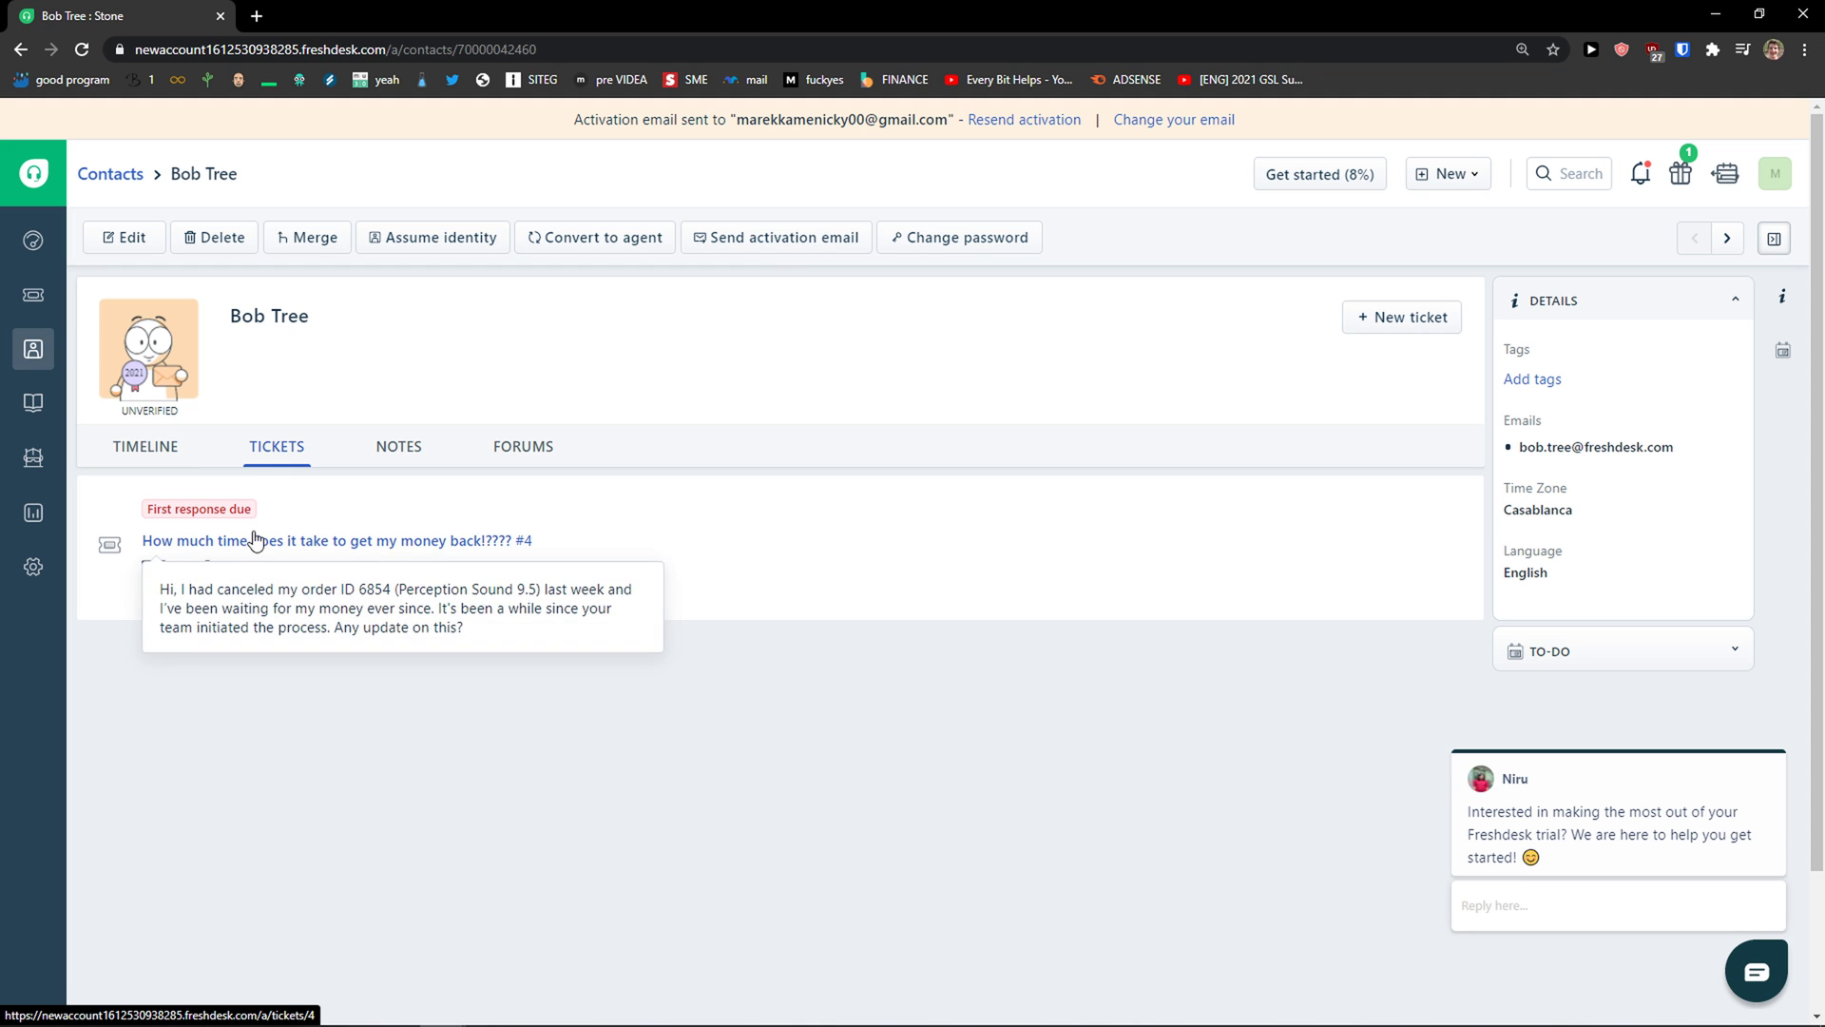
pyautogui.click(394, 447)
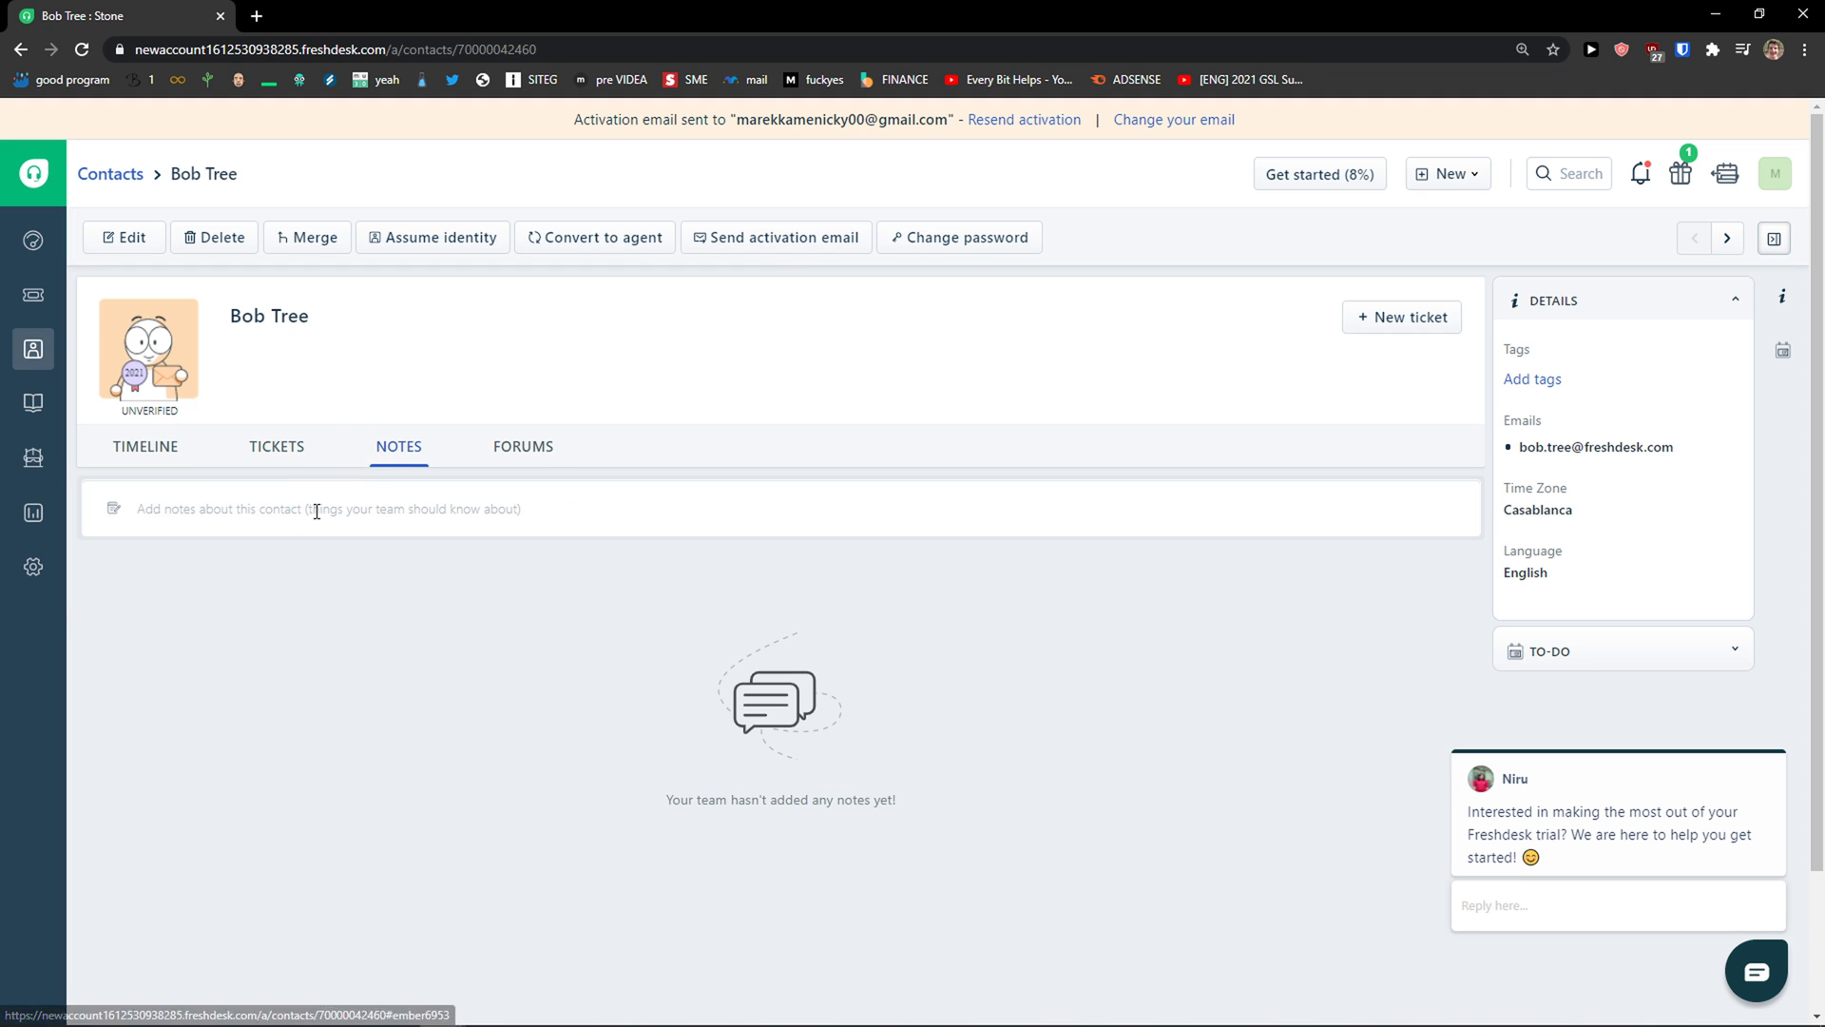
pyautogui.click(525, 457)
pyautogui.moveTo(163, 531); pyautogui.dragTo(493, 529)
pyautogui.click(495, 533)
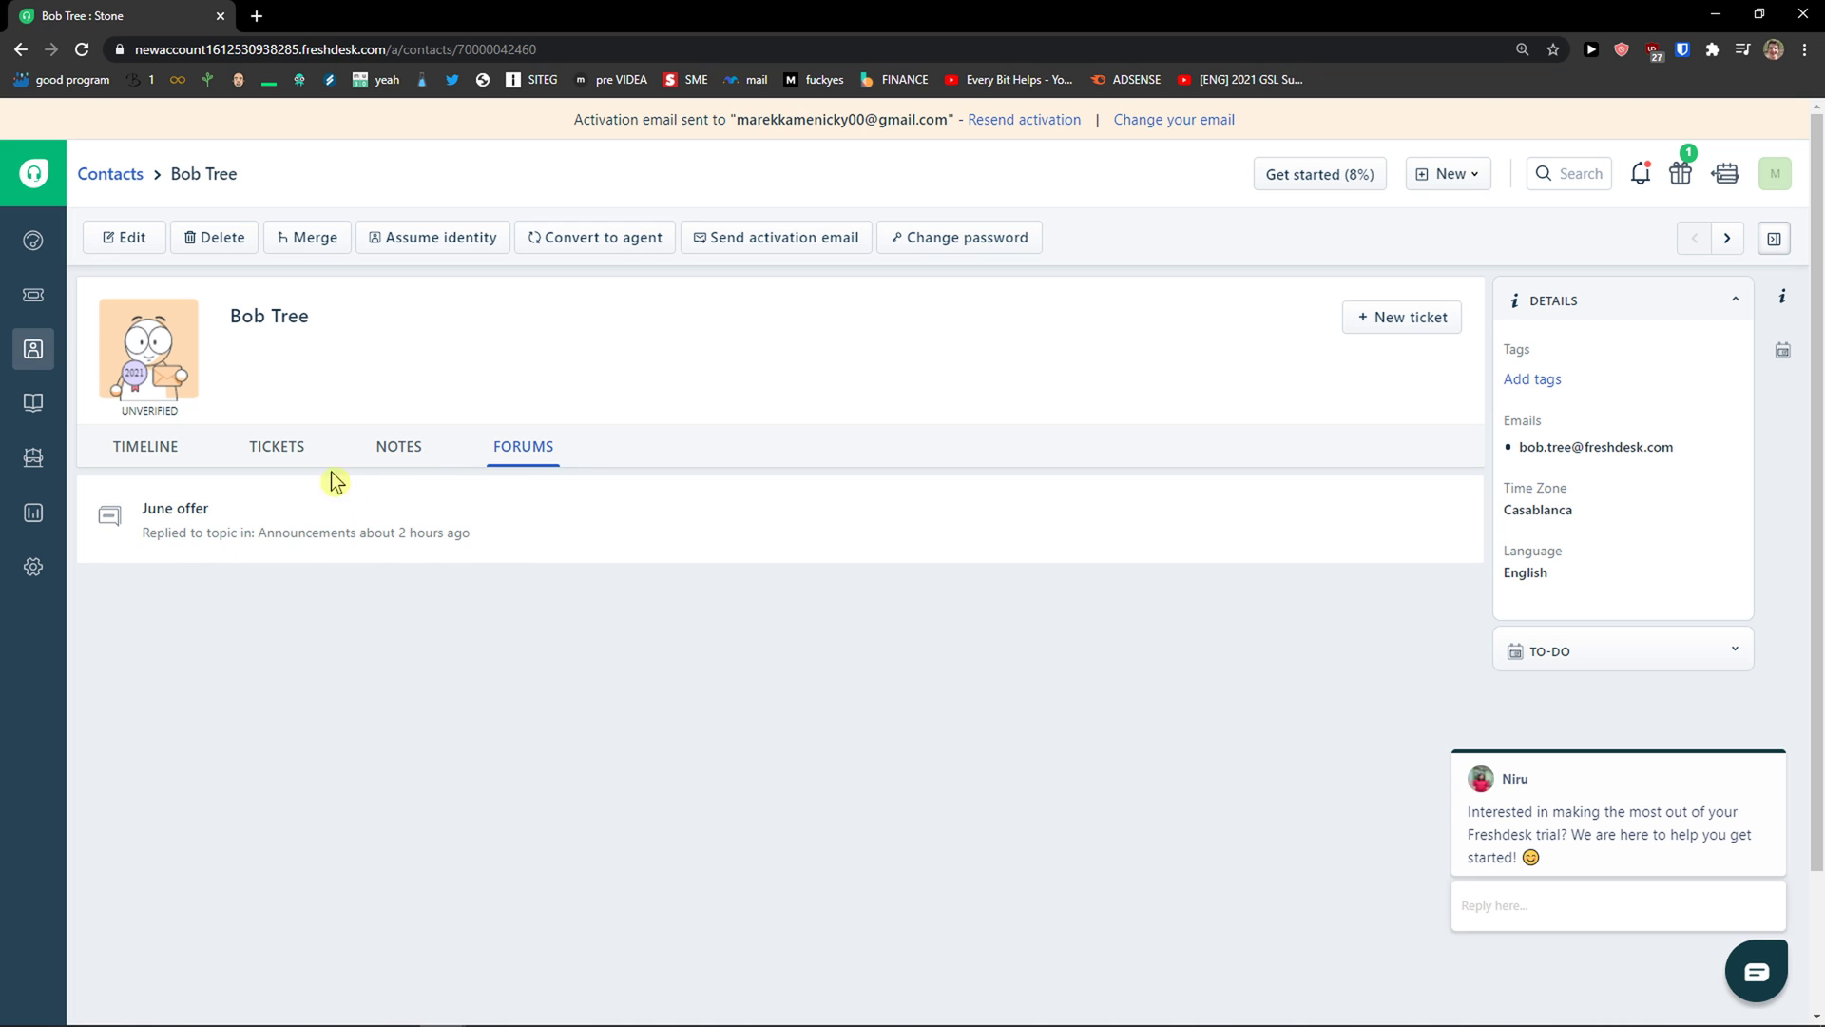
pyautogui.click(400, 456)
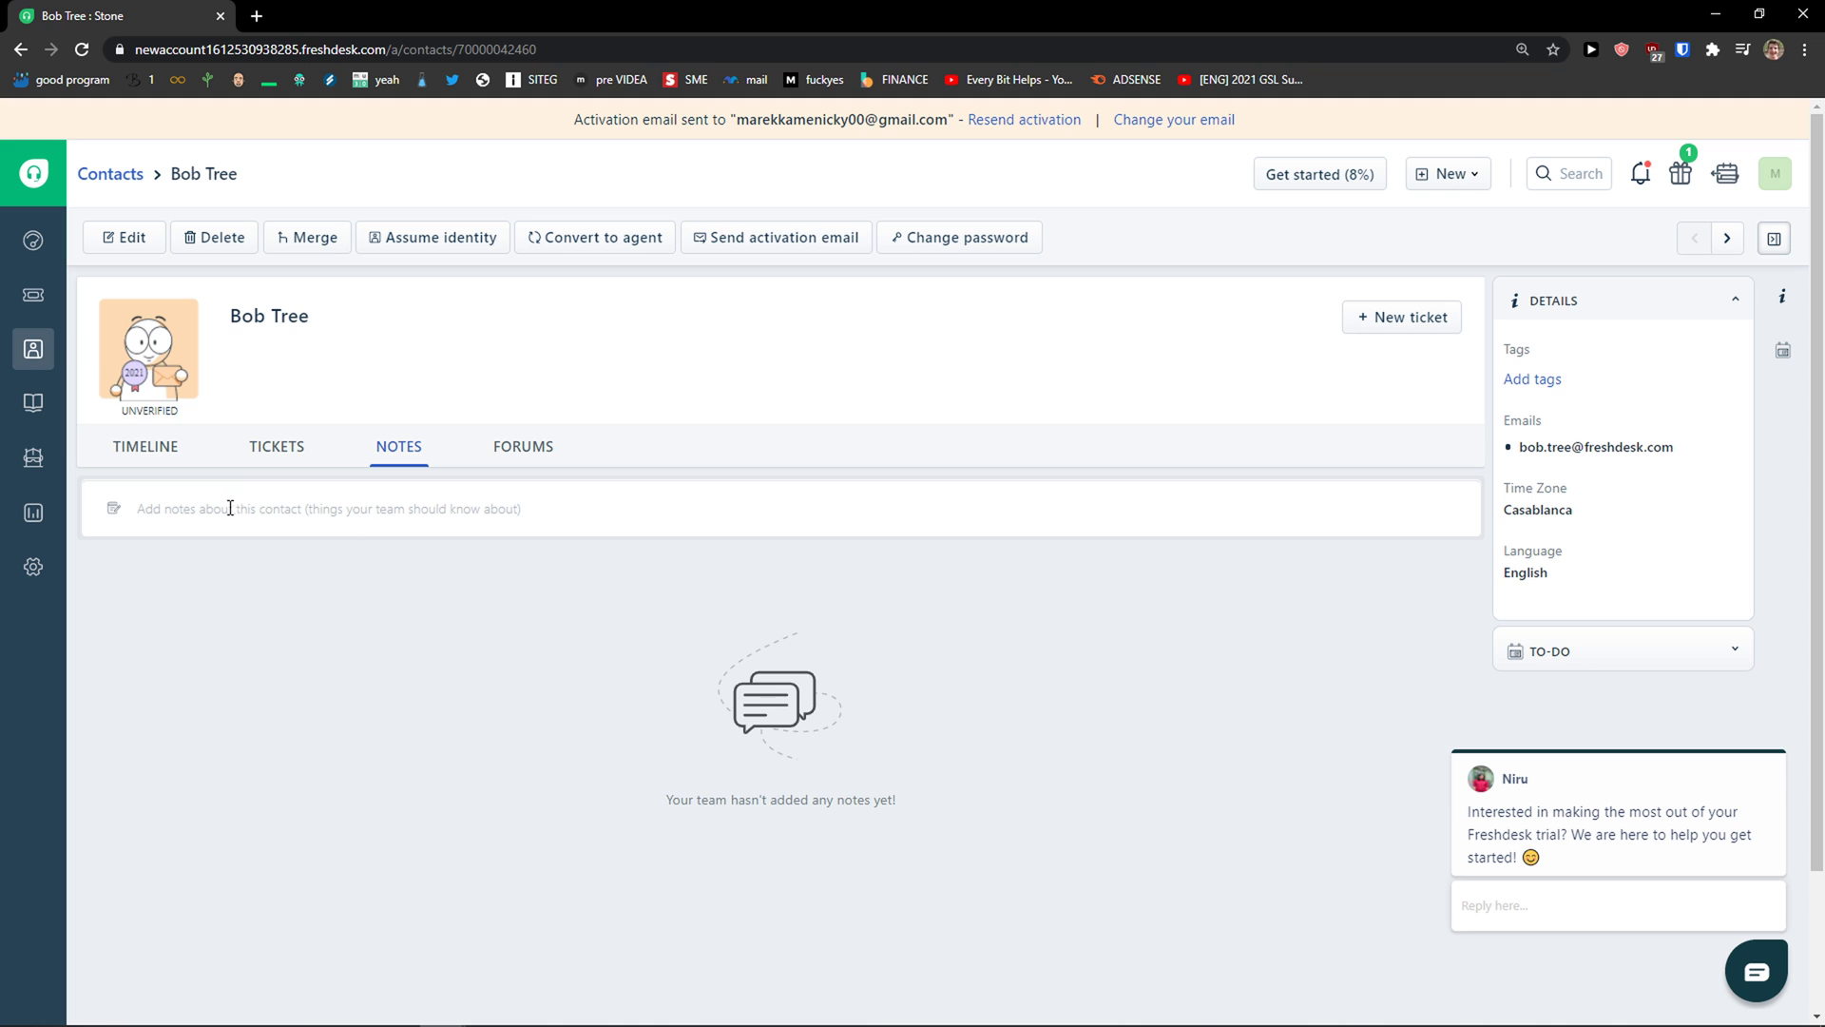
pyautogui.click(133, 466)
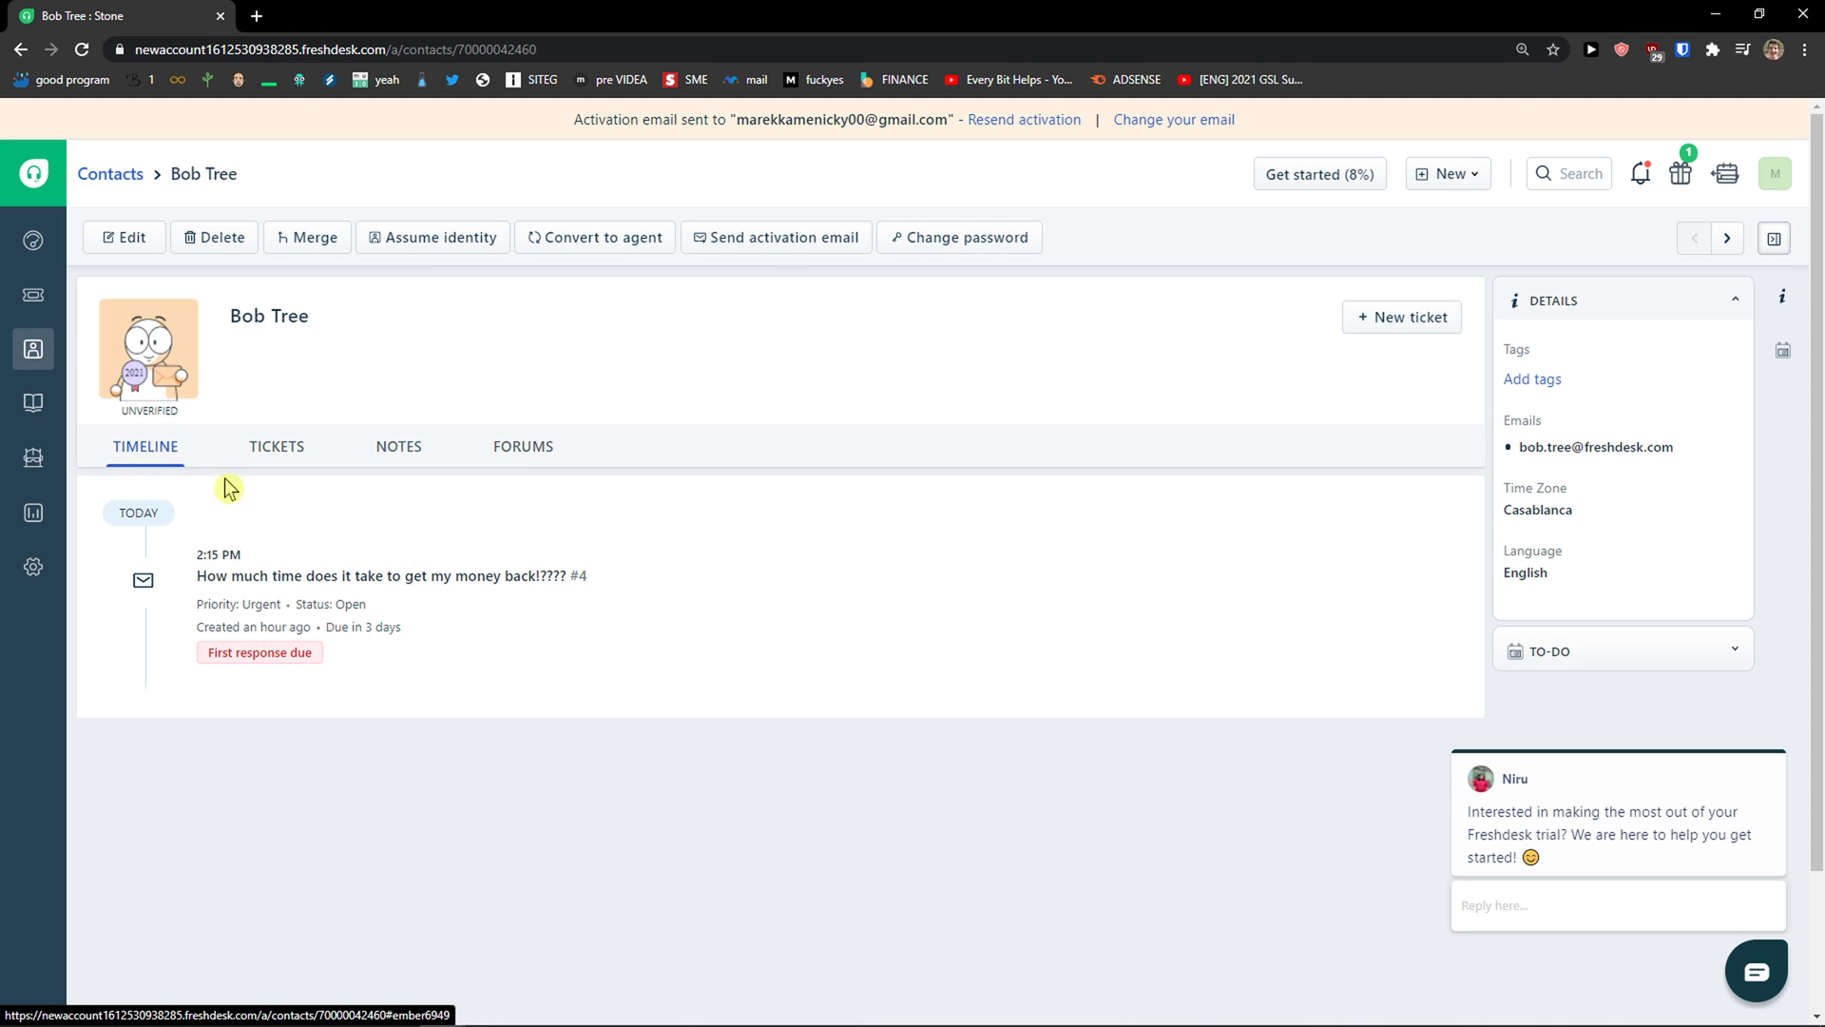
# Step: Start a new ticket for this contact and view its ticket type options
pyautogui.click(1413, 316)
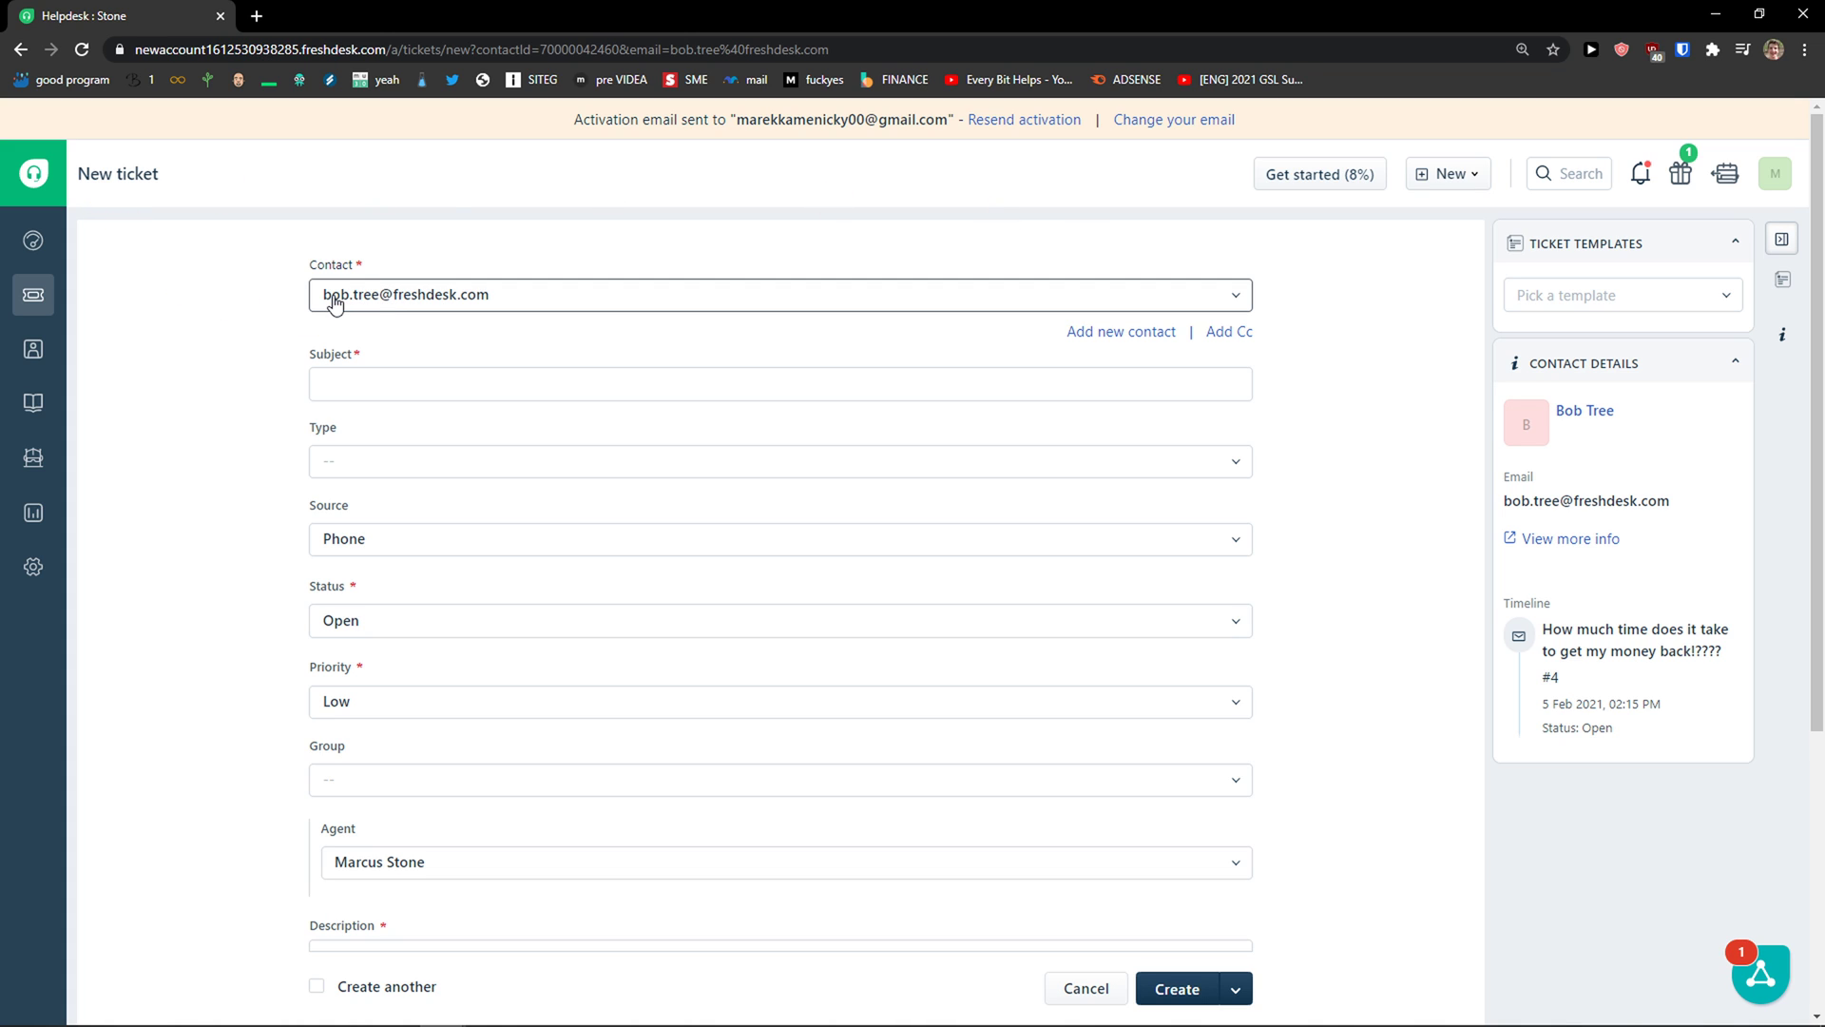
pyautogui.click(399, 394)
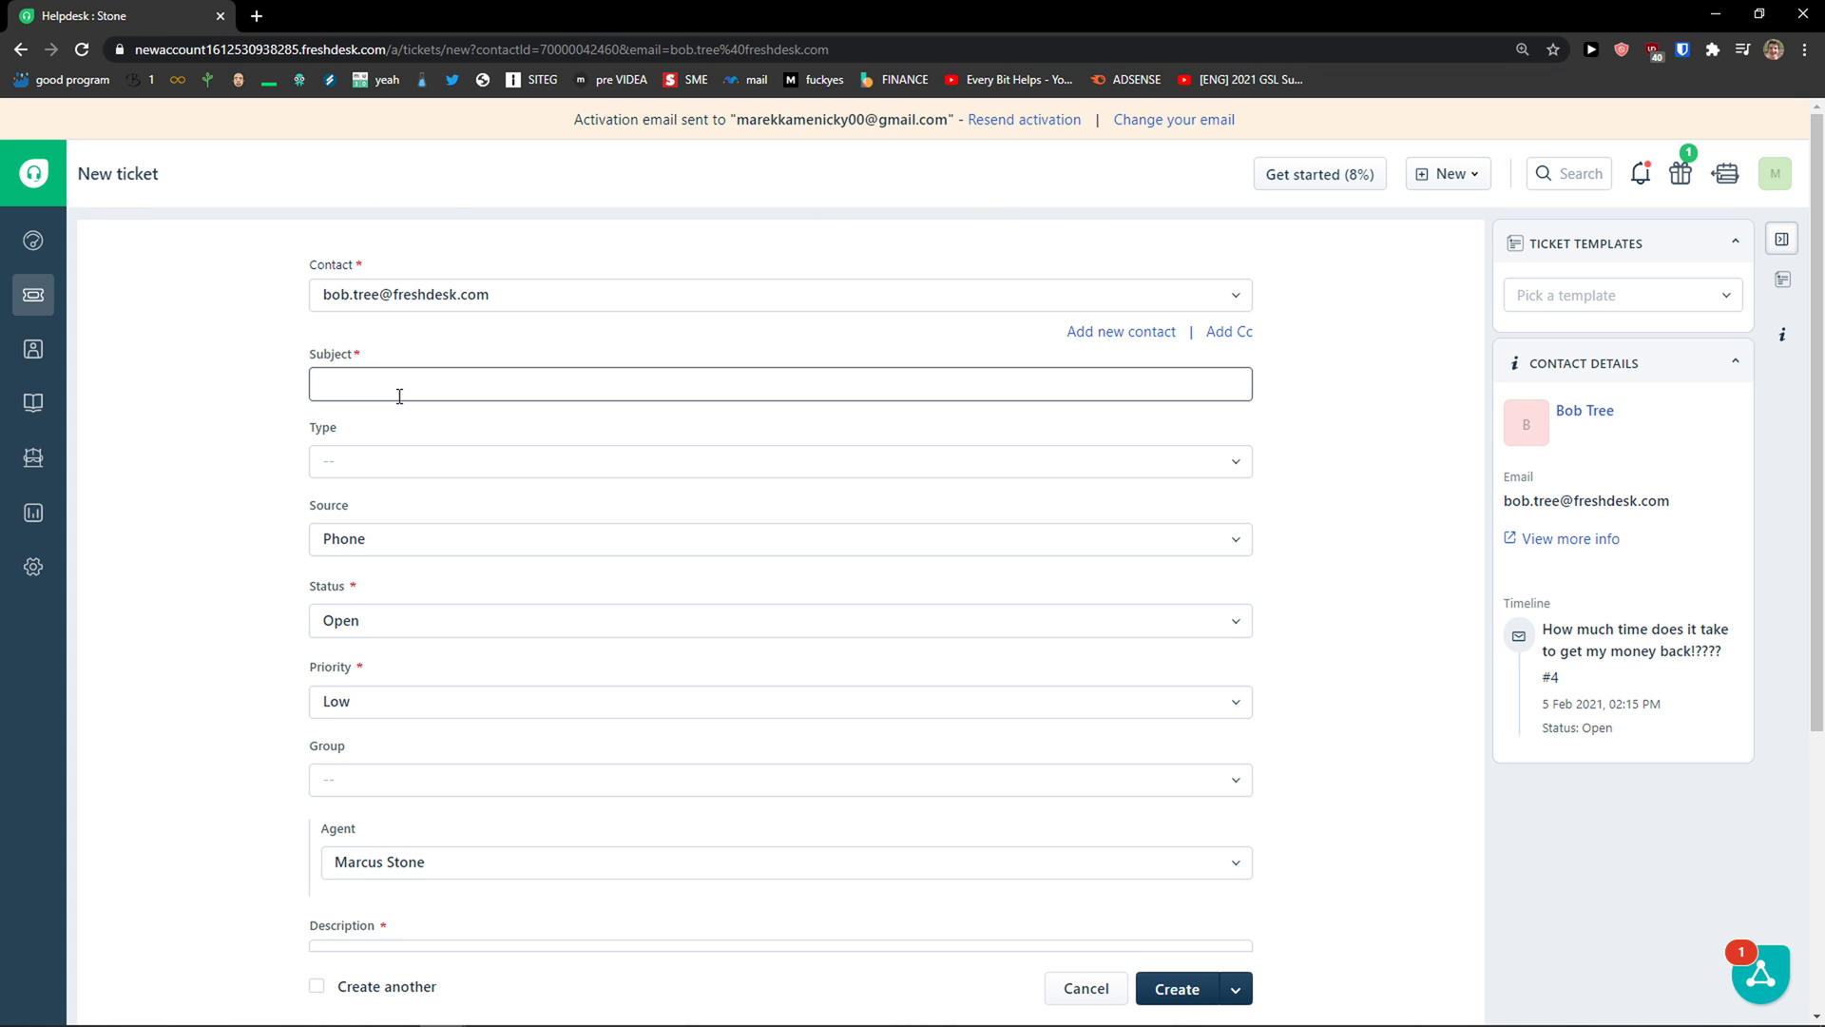
pyautogui.scroll(-1, 304, 400)
pyautogui.click(362, 375)
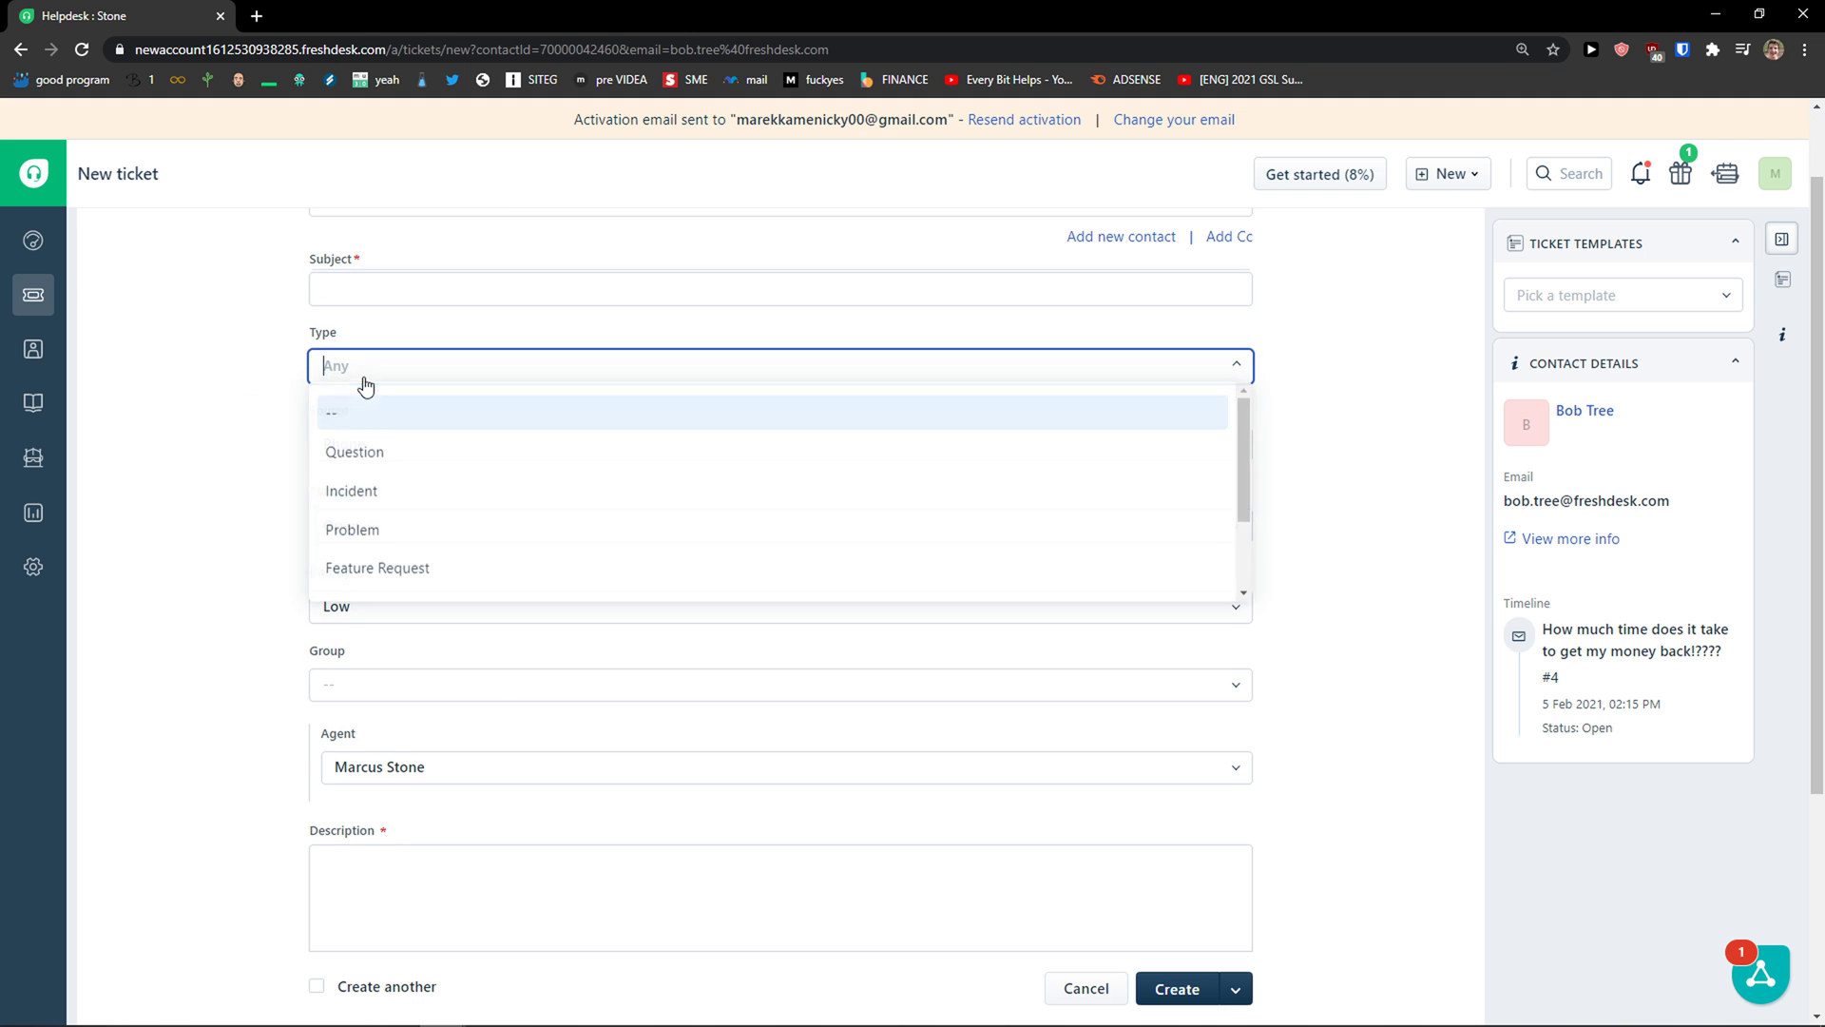
pyautogui.scroll(-1, 416, 455)
pyautogui.click(435, 439)
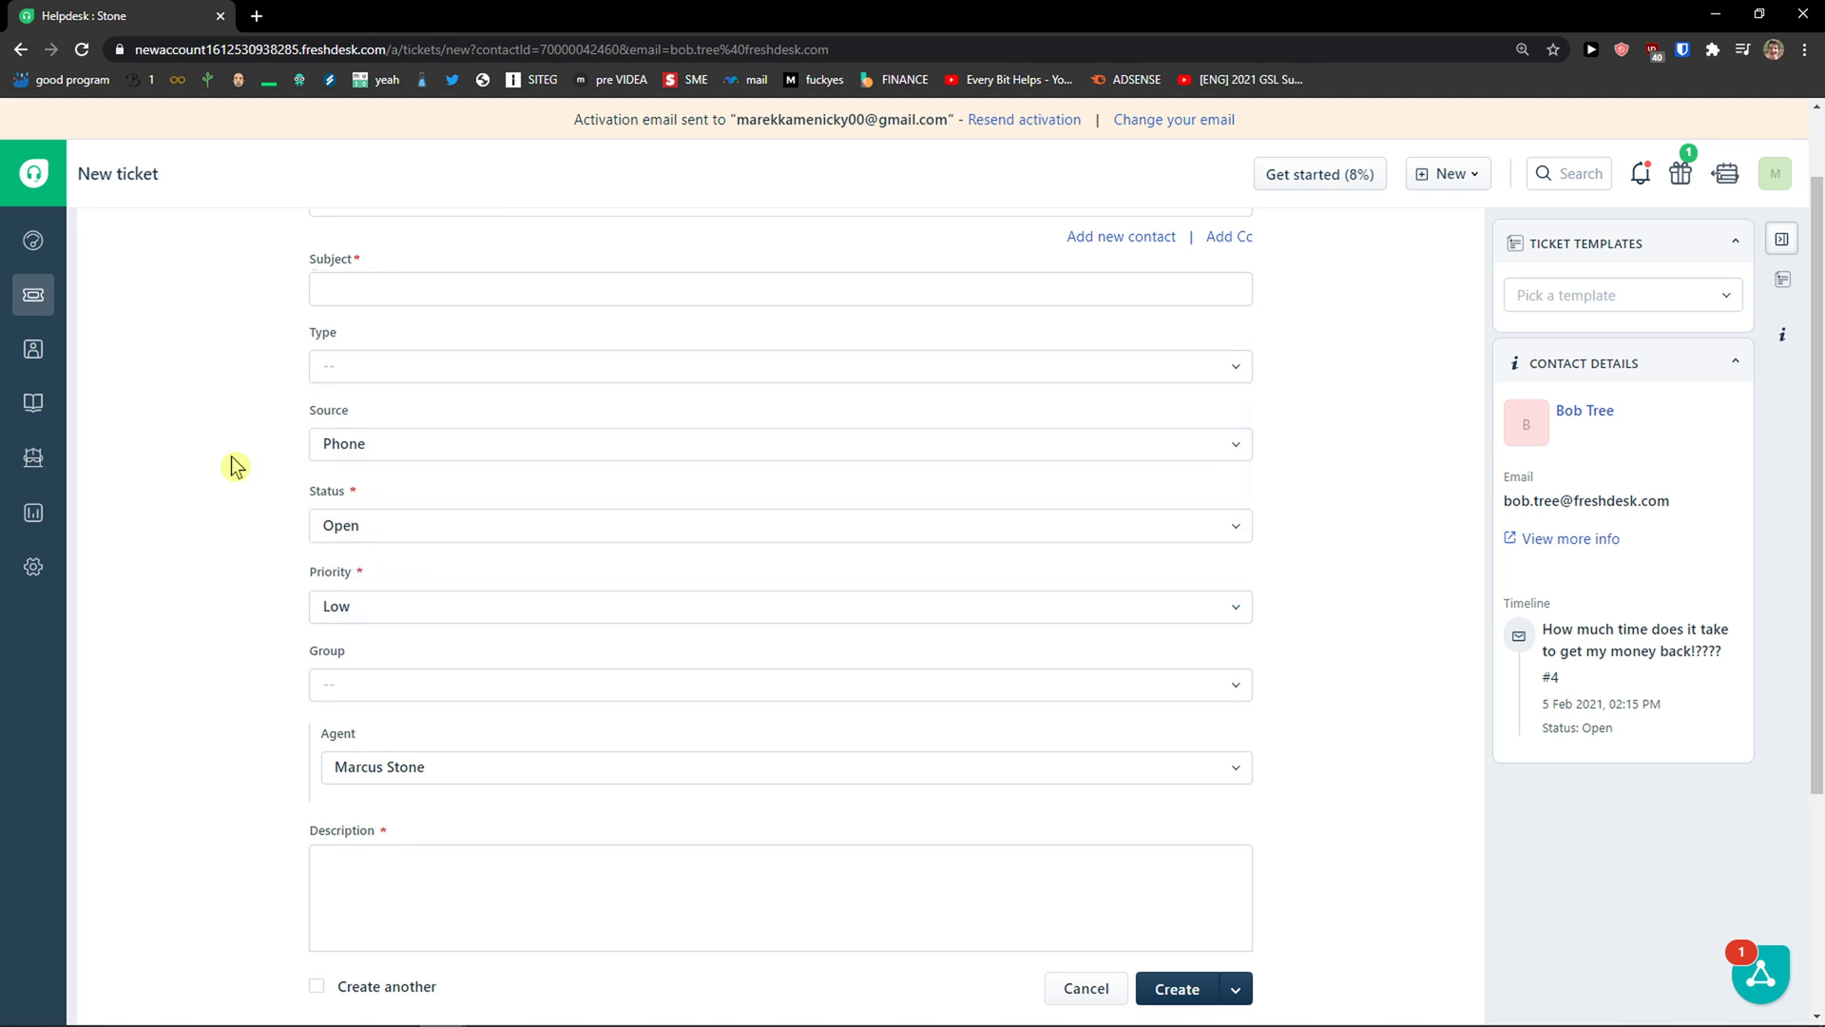
# Step: Leave the ticket form and return to the All contacts list
pyautogui.scroll(-1, 338, 460)
pyautogui.scroll(-1, 424, 628)
pyautogui.scroll(-1, 388, 582)
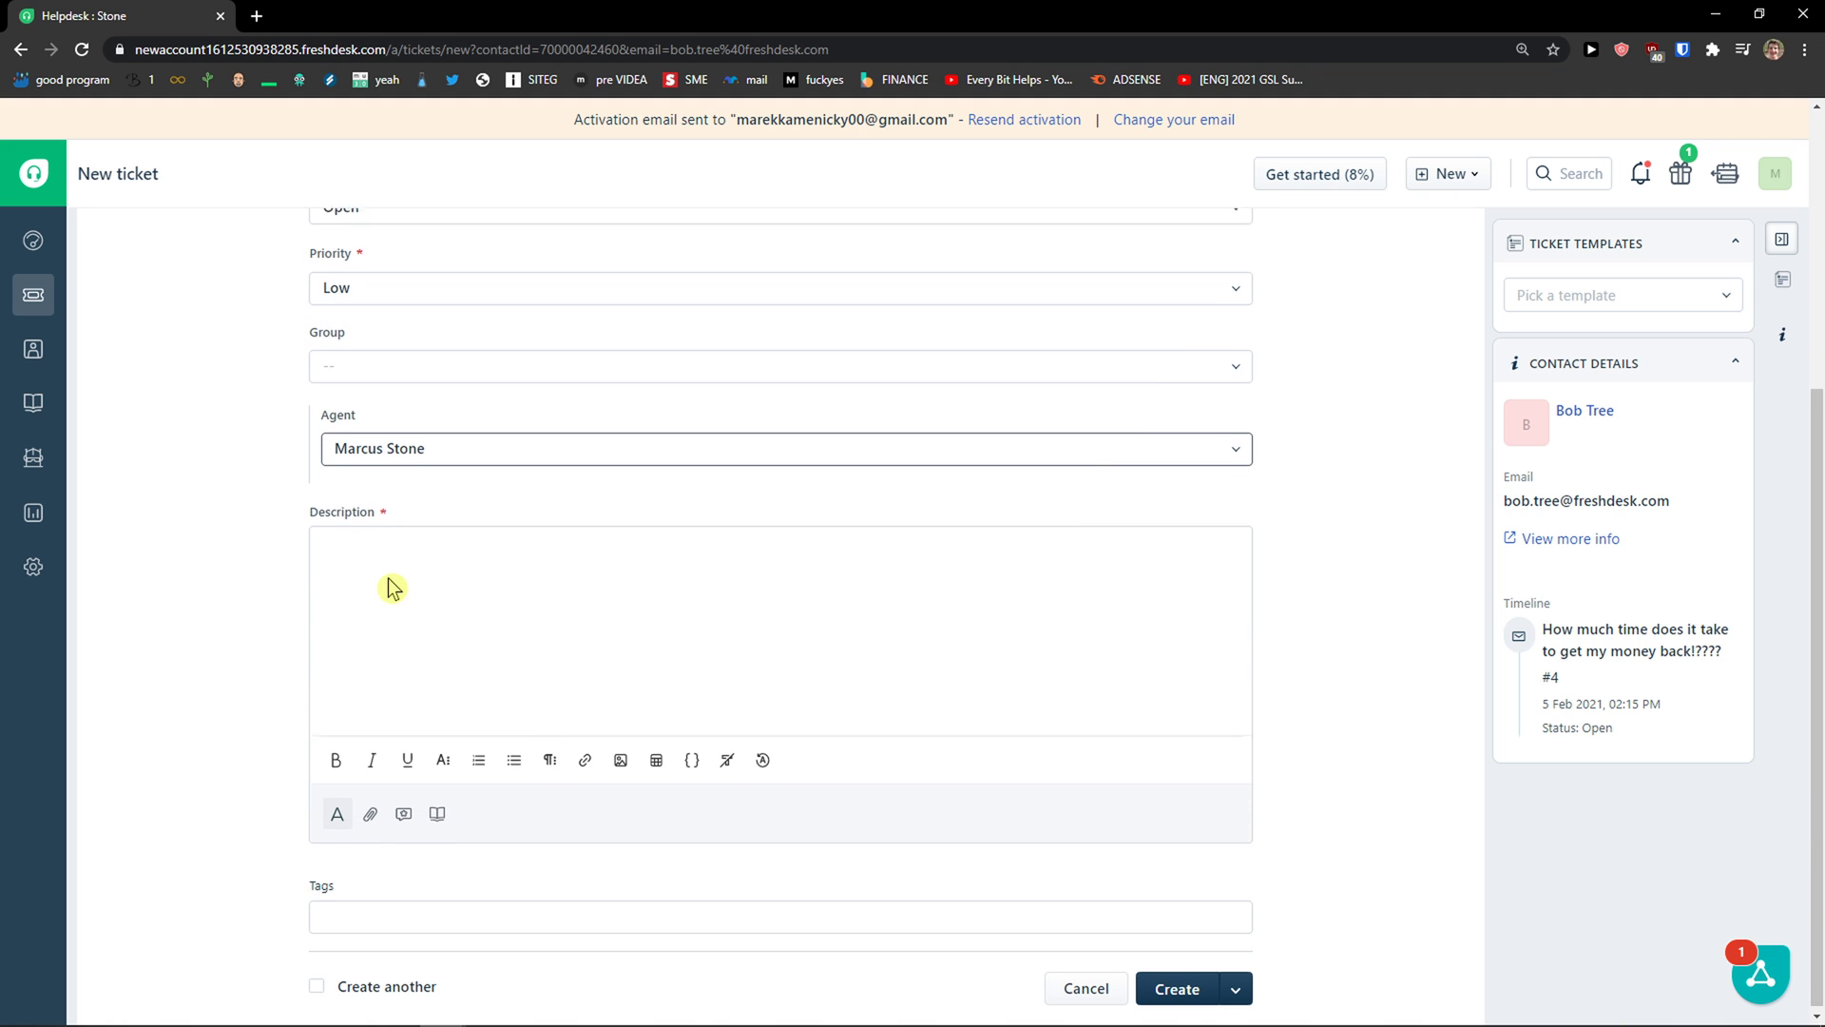
pyautogui.scroll(4, 589, 777)
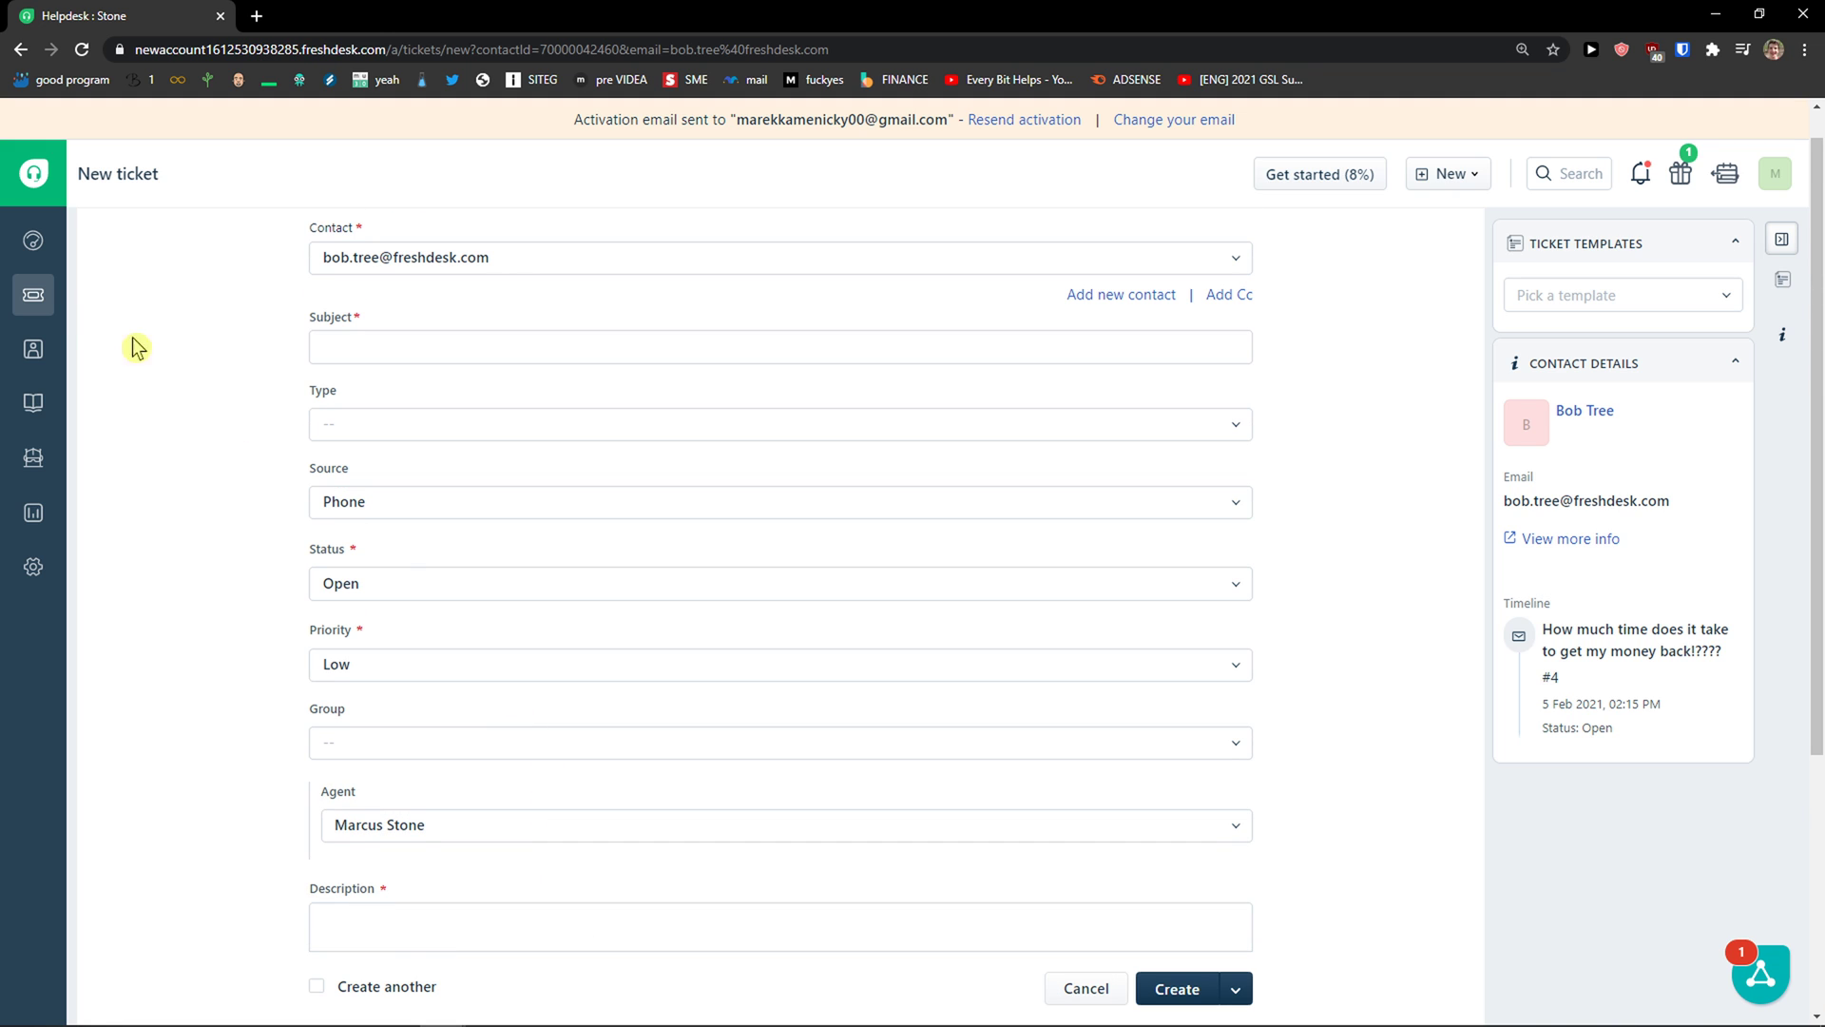
pyautogui.click(83, 354)
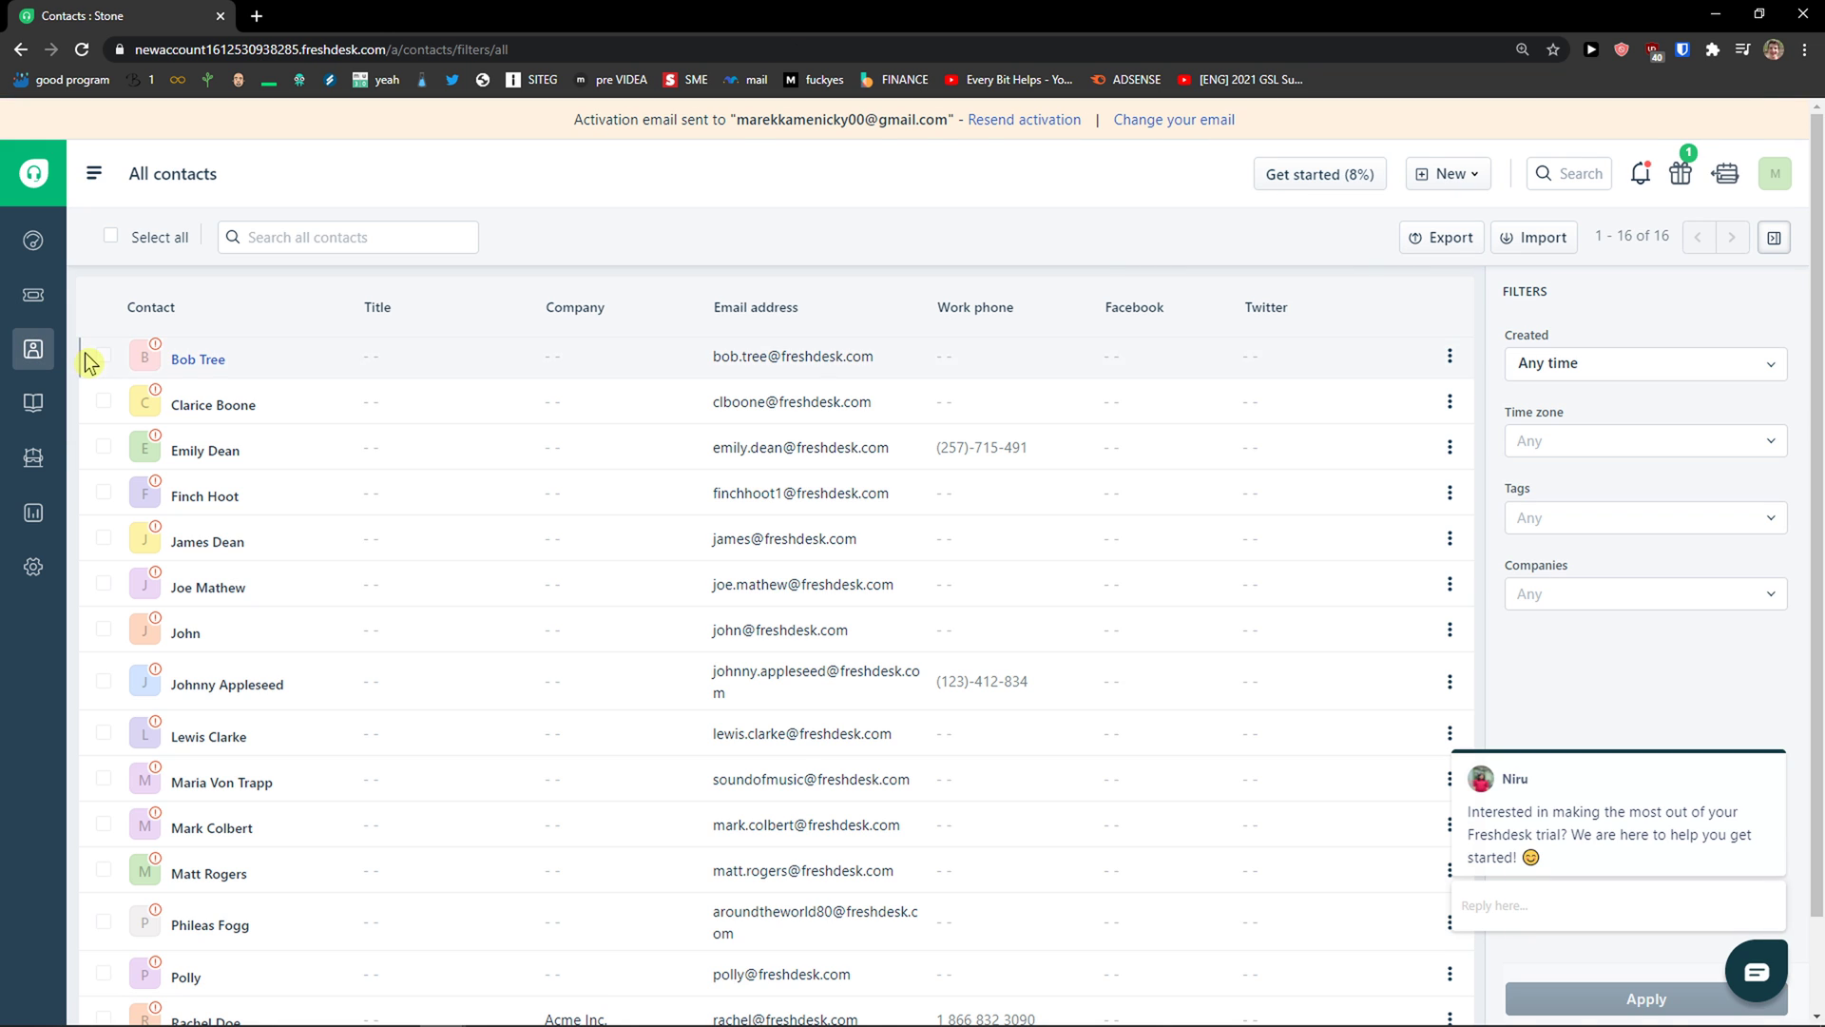
# Step: Open the Acme Inc. company record from the Companies list, then move to the knowledge base
pyautogui.scroll(-2, 381, 391)
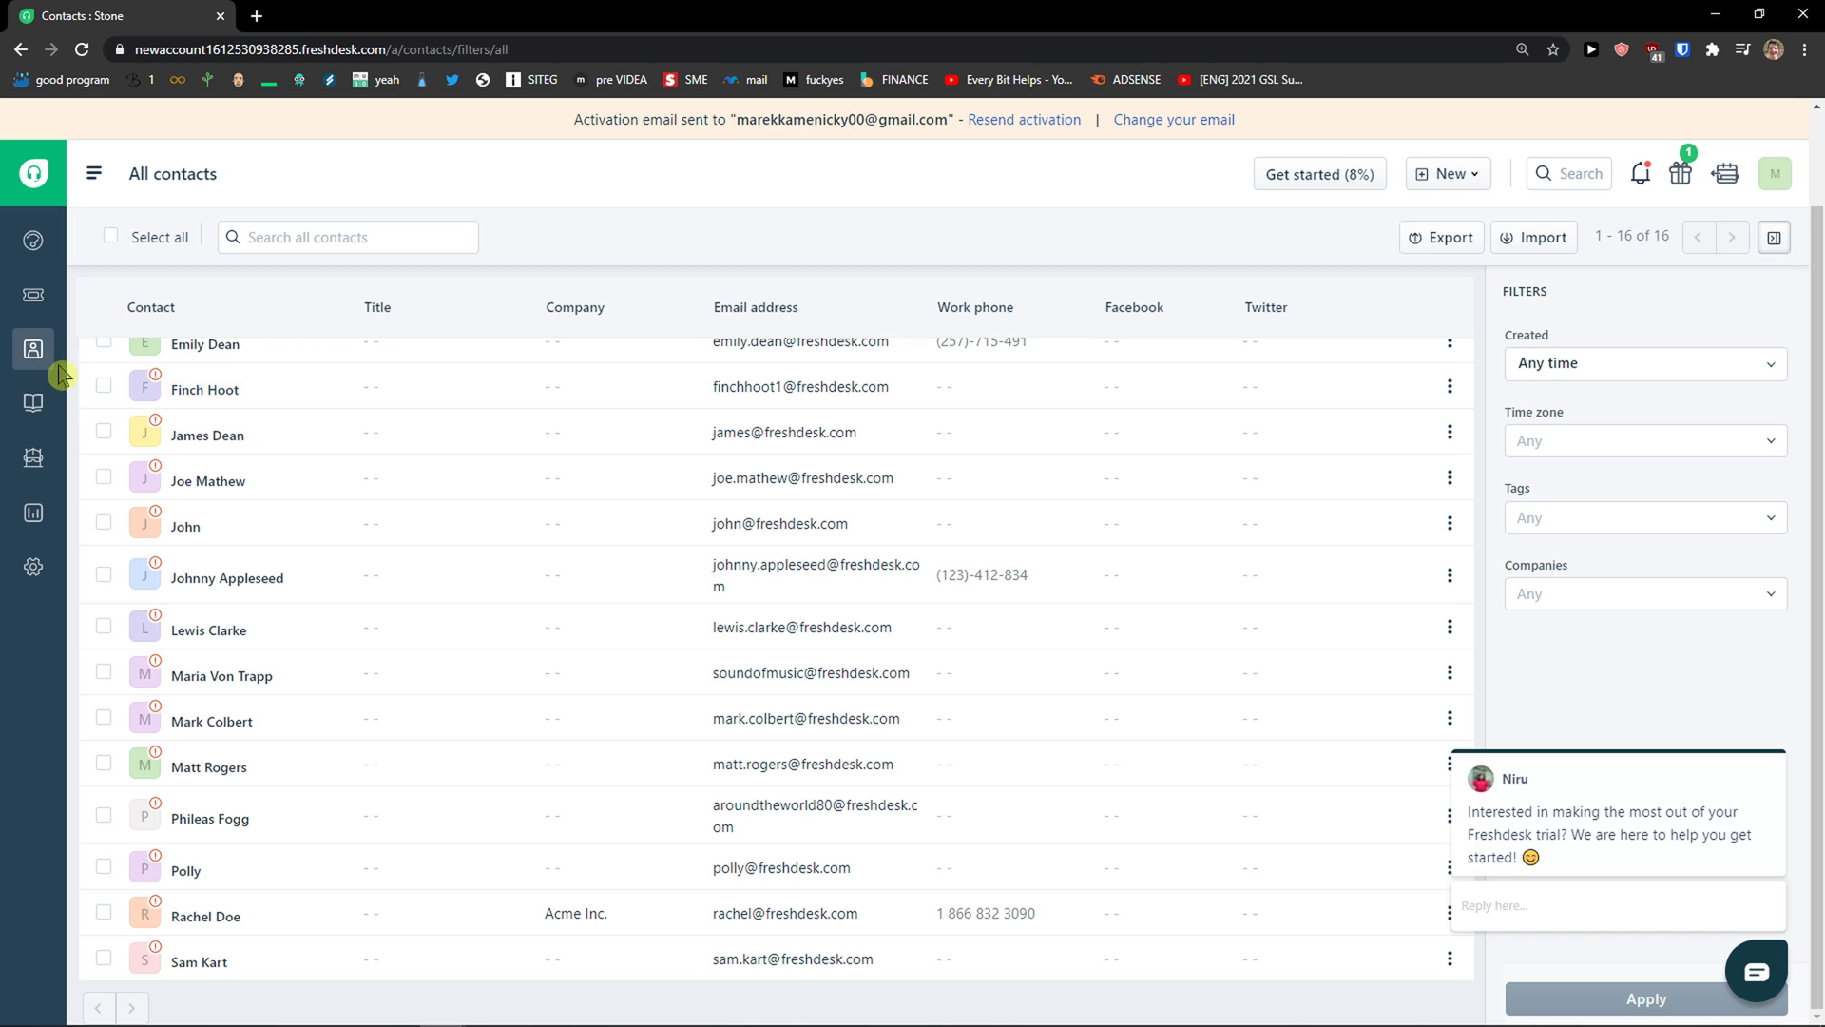
pyautogui.moveTo(61, 368)
pyautogui.click(113, 395)
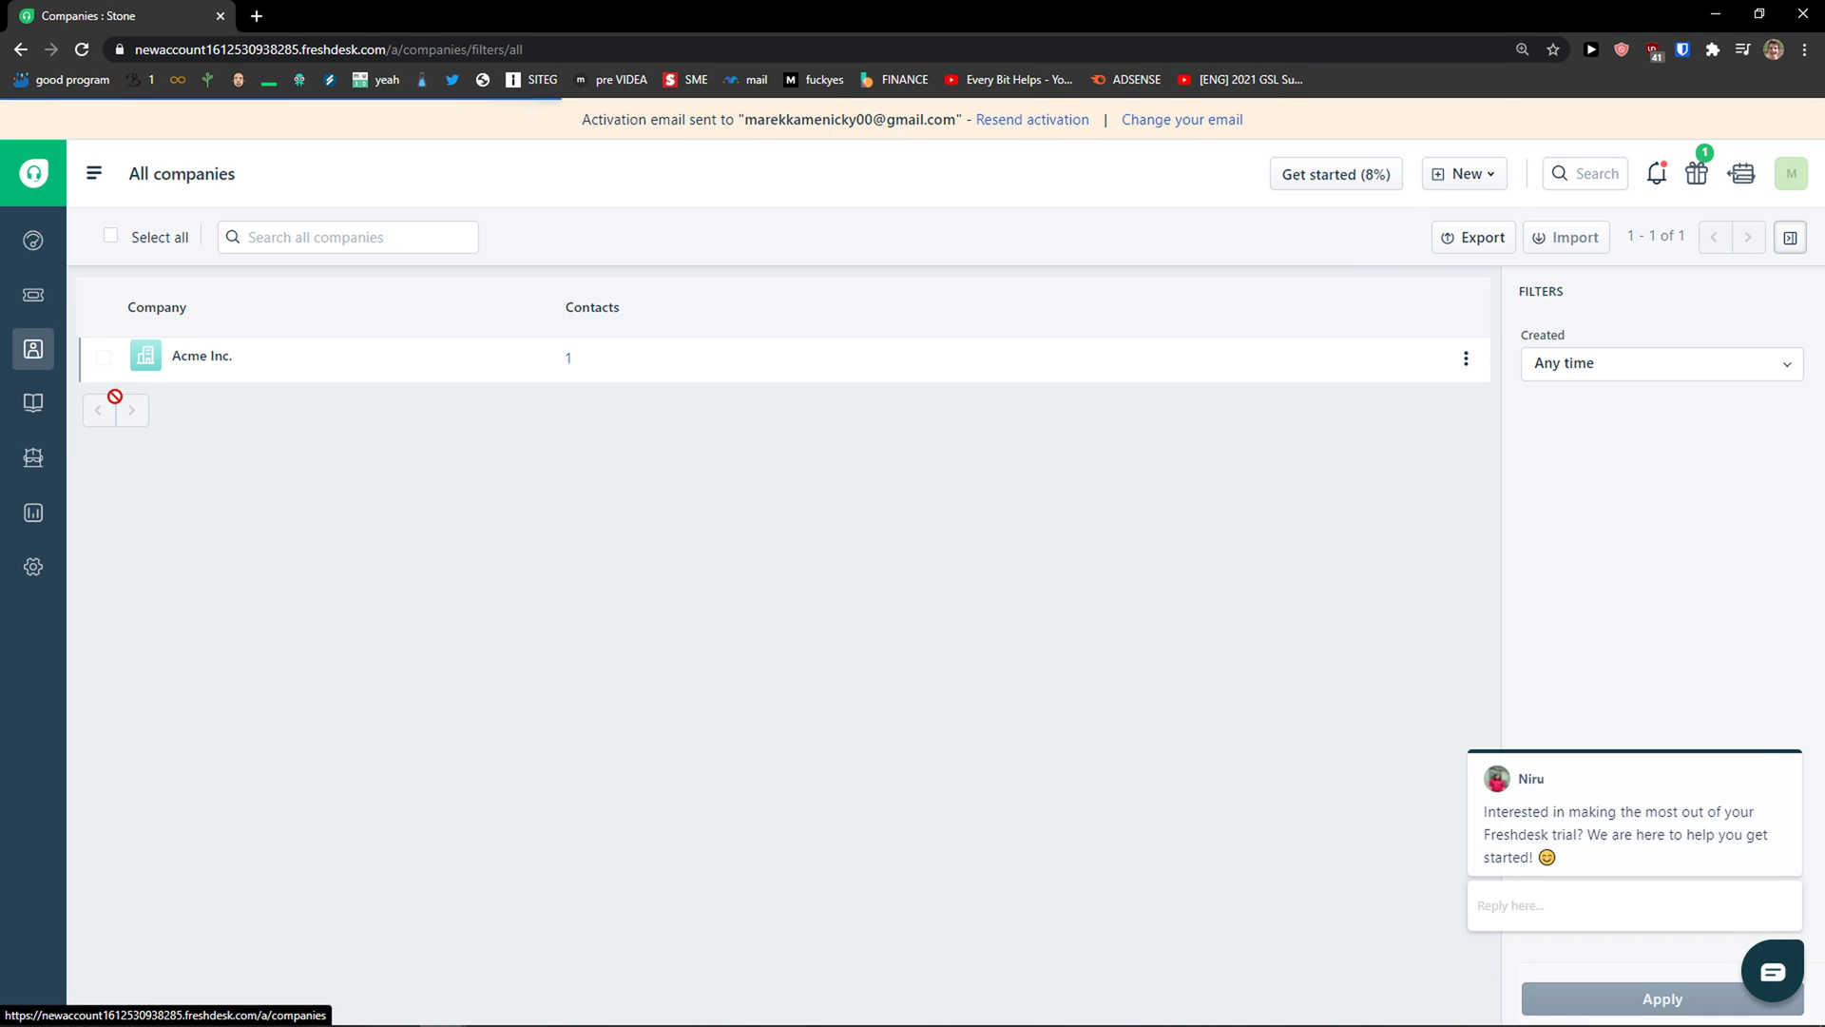
pyautogui.click(217, 356)
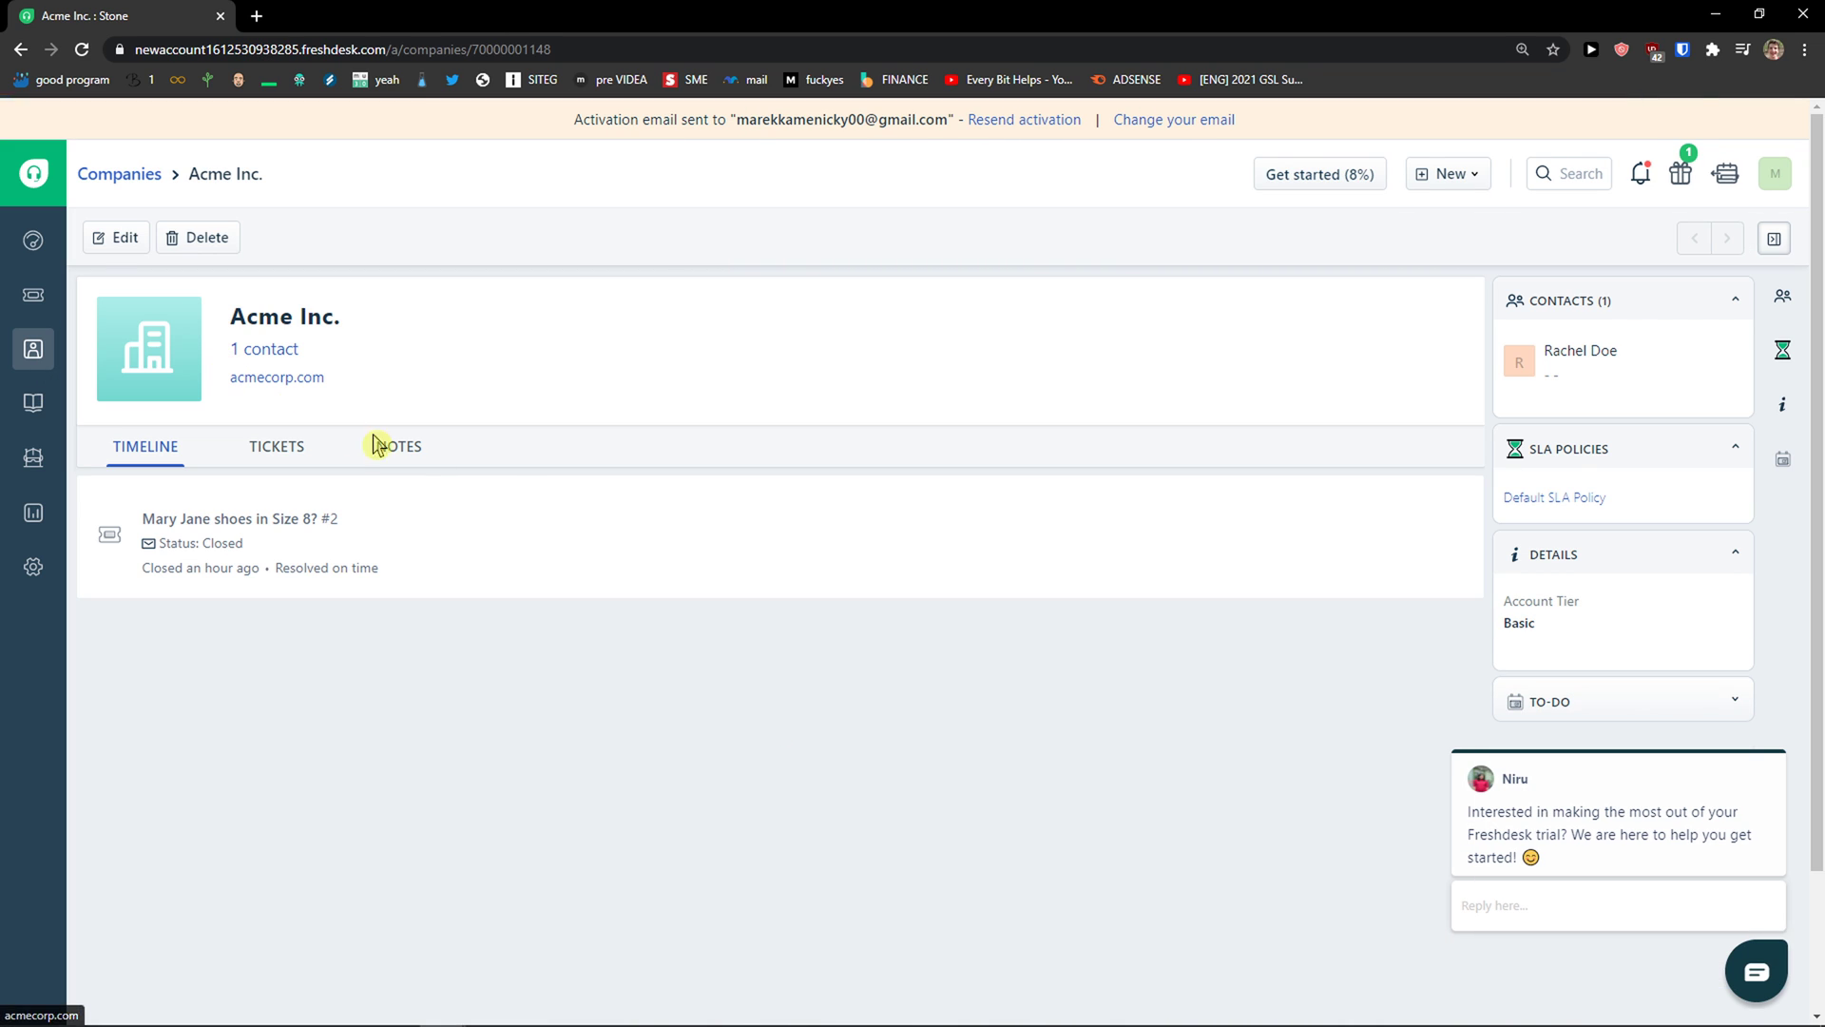
pyautogui.moveTo(144, 532)
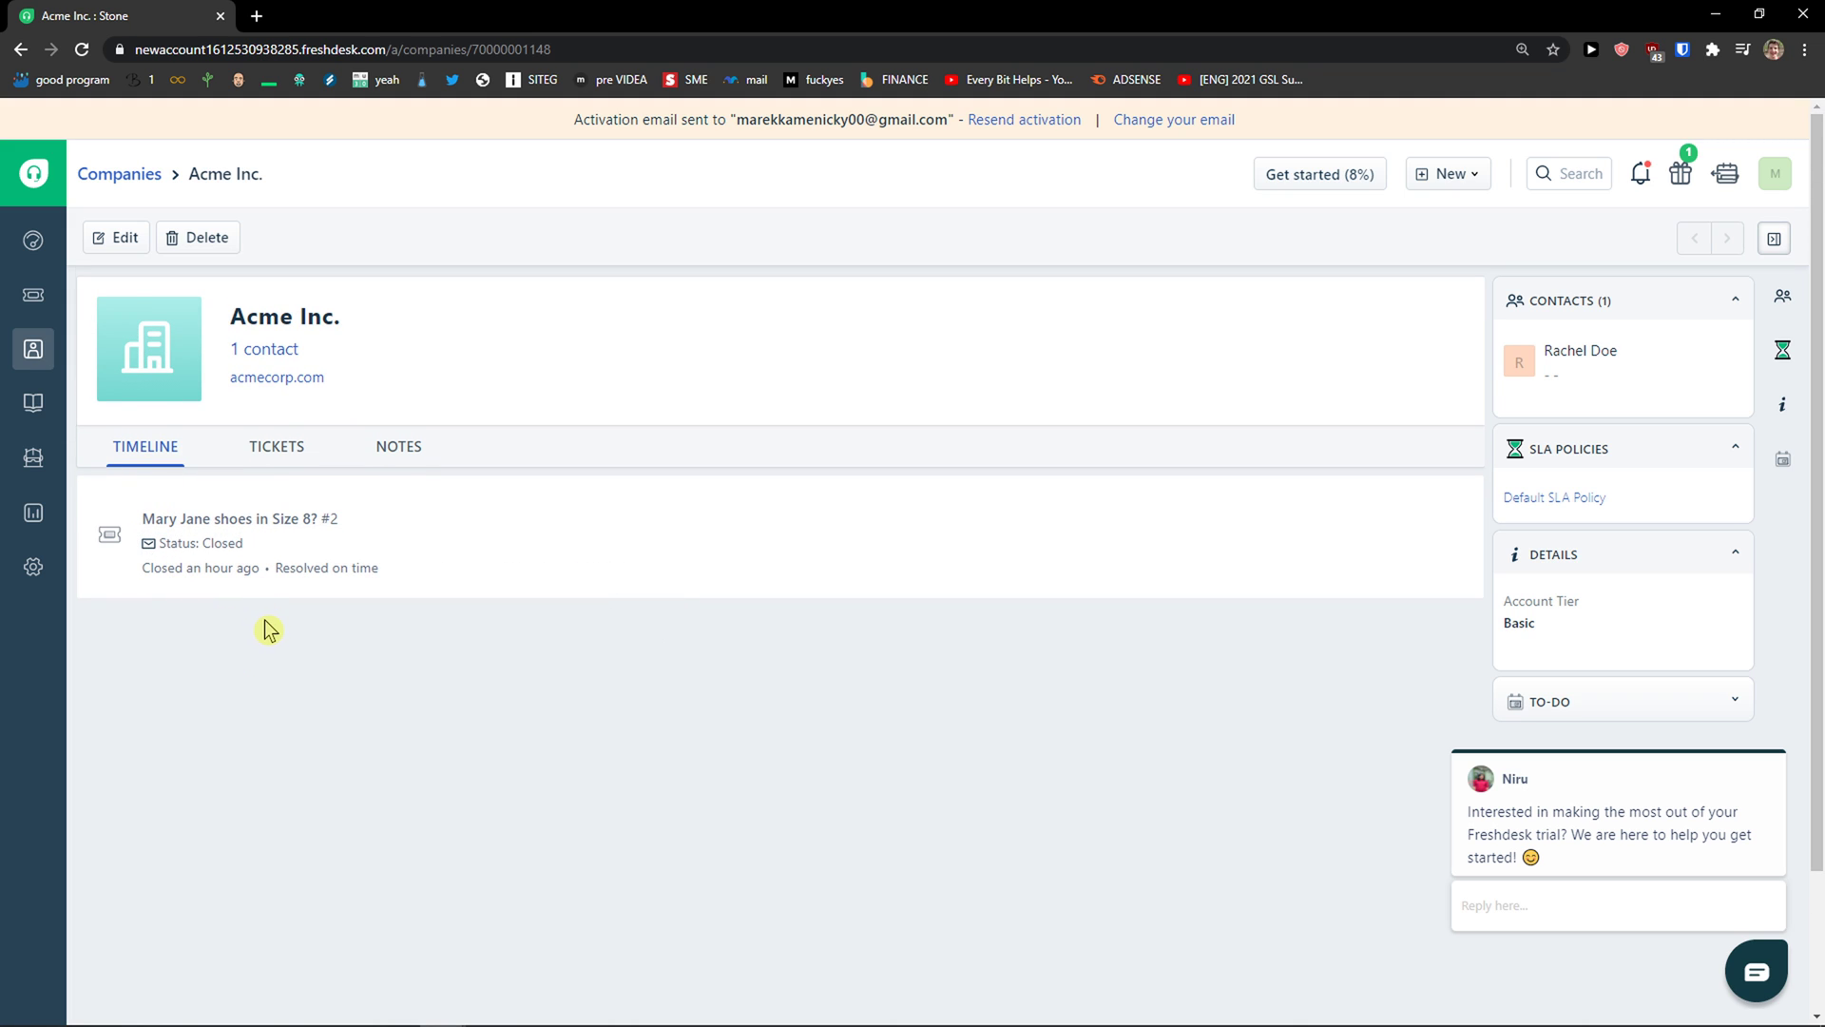
pyautogui.click(44, 415)
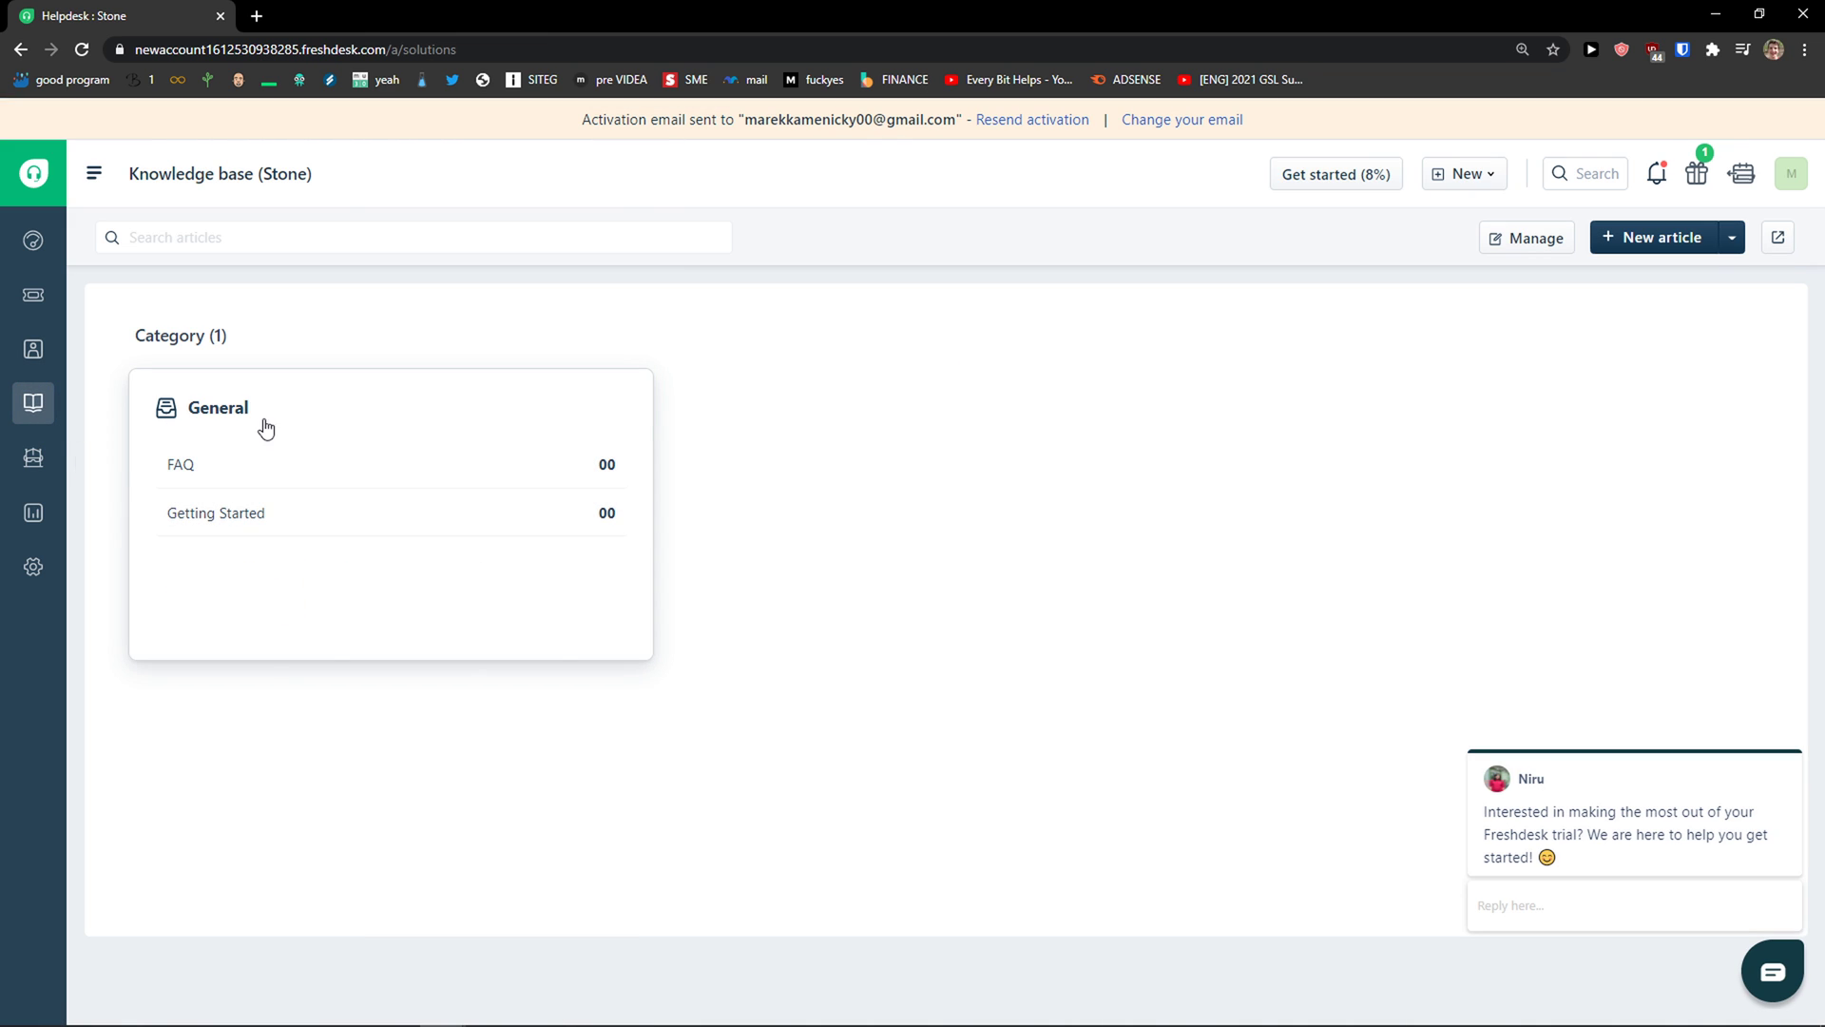
# Step: Open a blank new article, dismiss the chat popup, visit Contacts and return to the knowledge base
pyautogui.click(1661, 238)
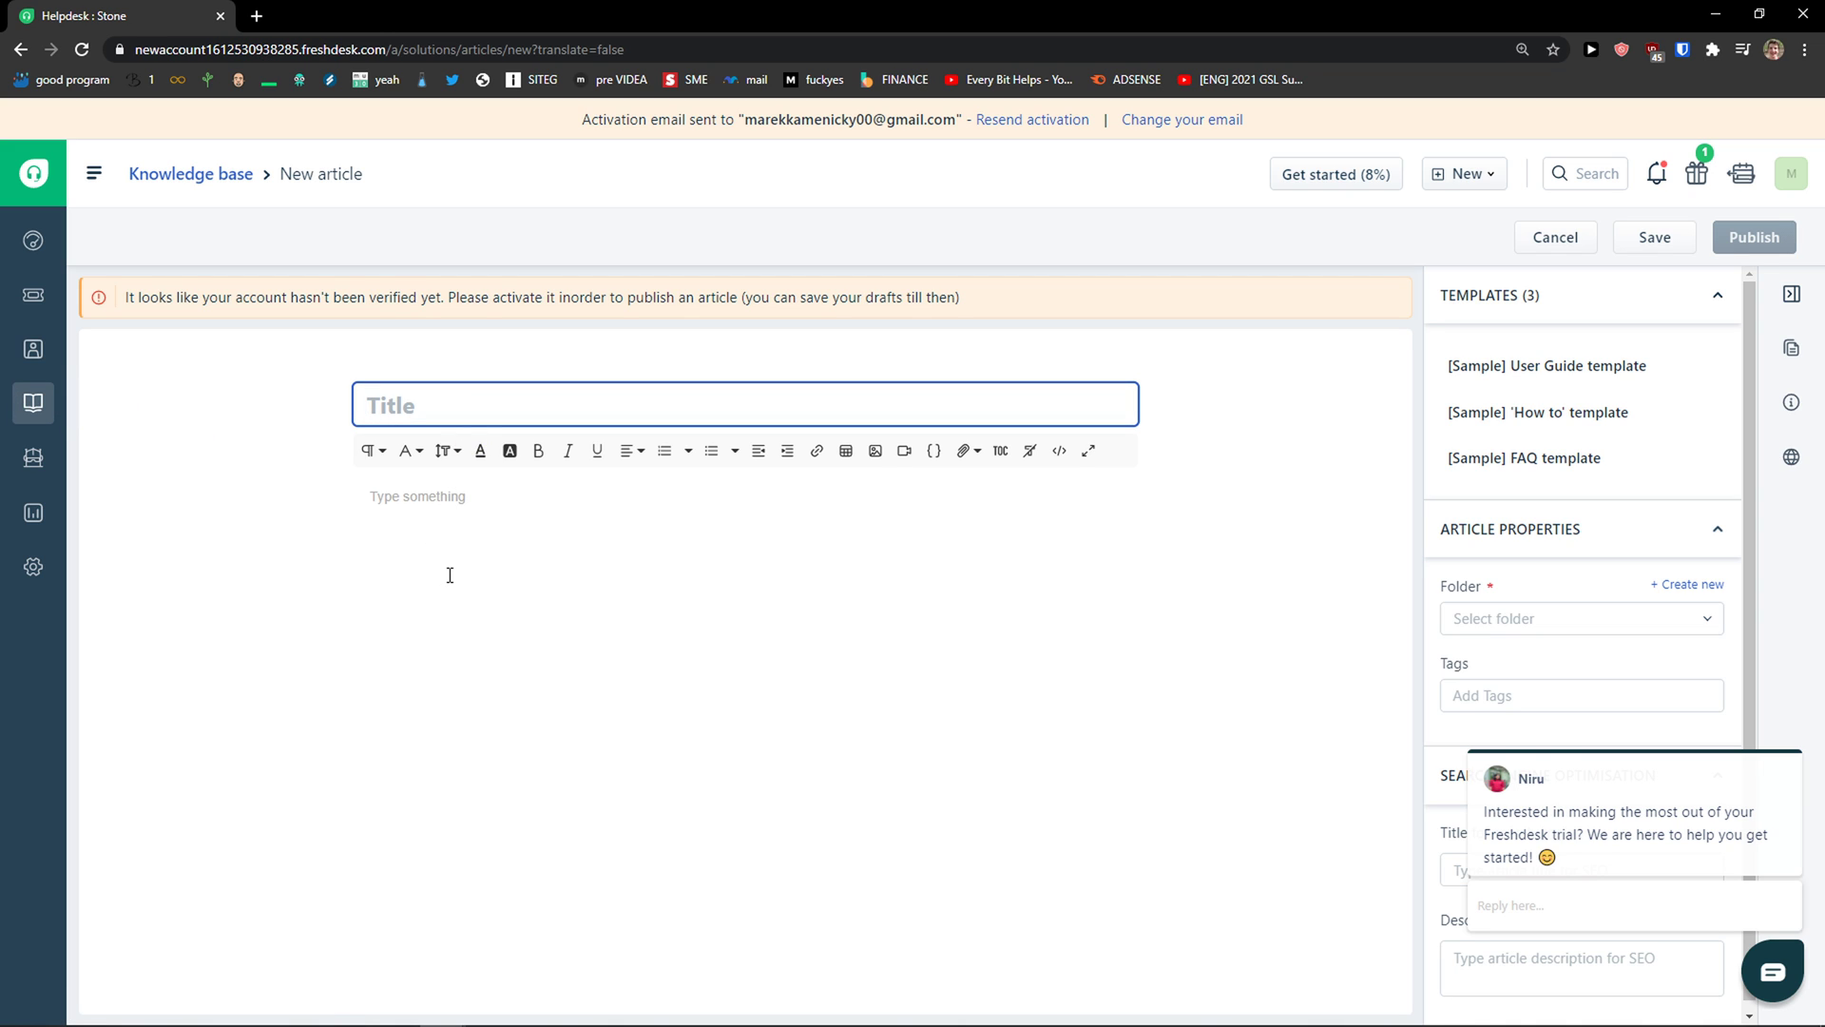
pyautogui.click(1787, 732)
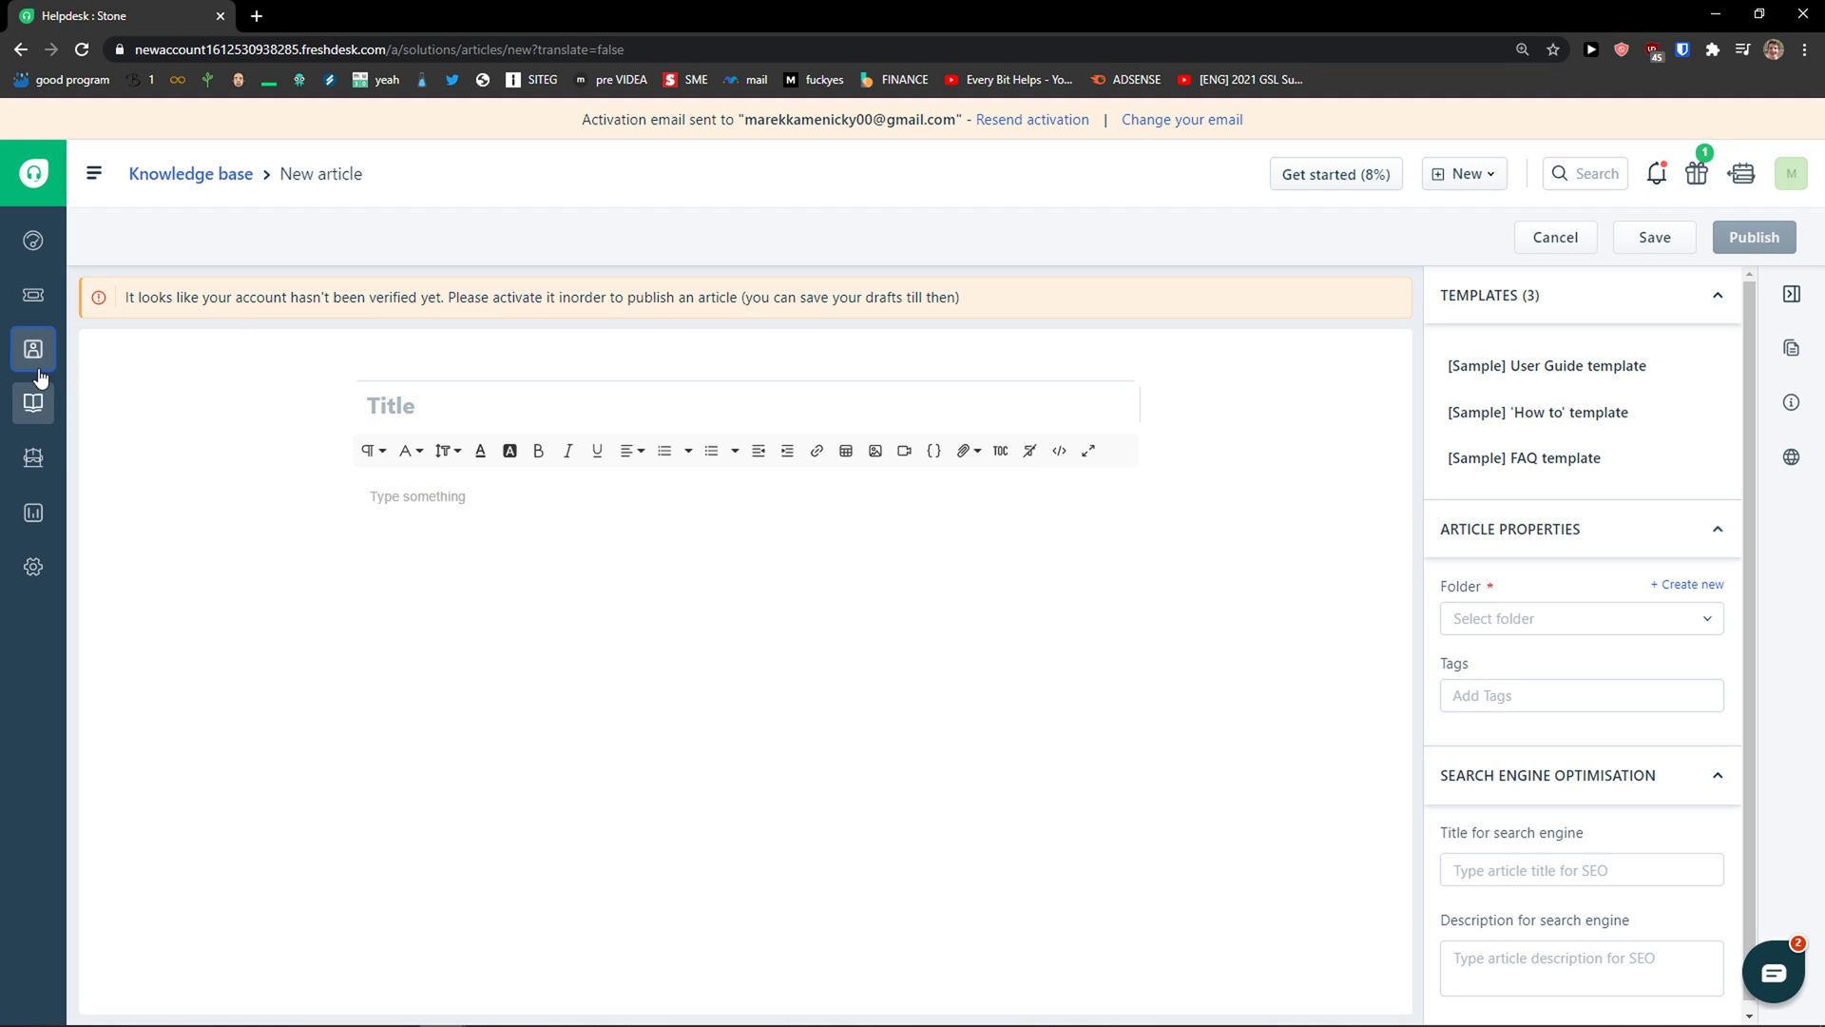
pyautogui.moveTo(40, 378)
pyautogui.click(93, 358)
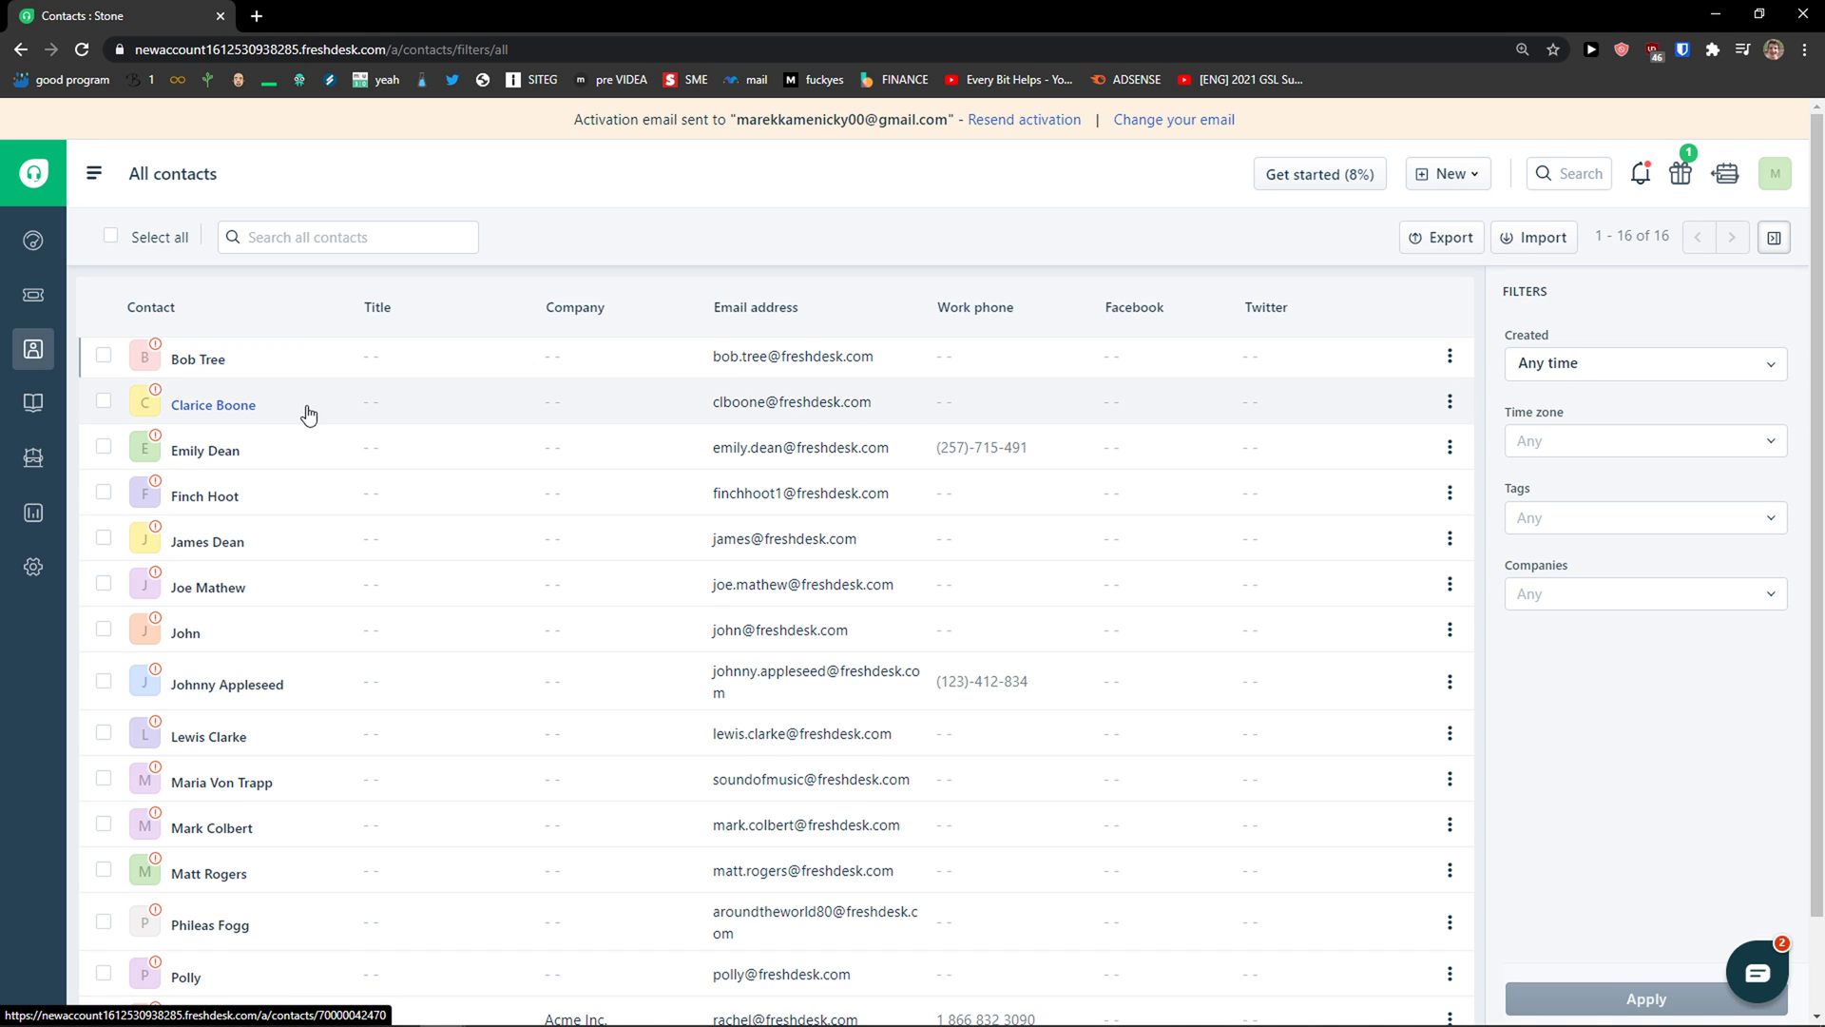
pyautogui.click(33, 402)
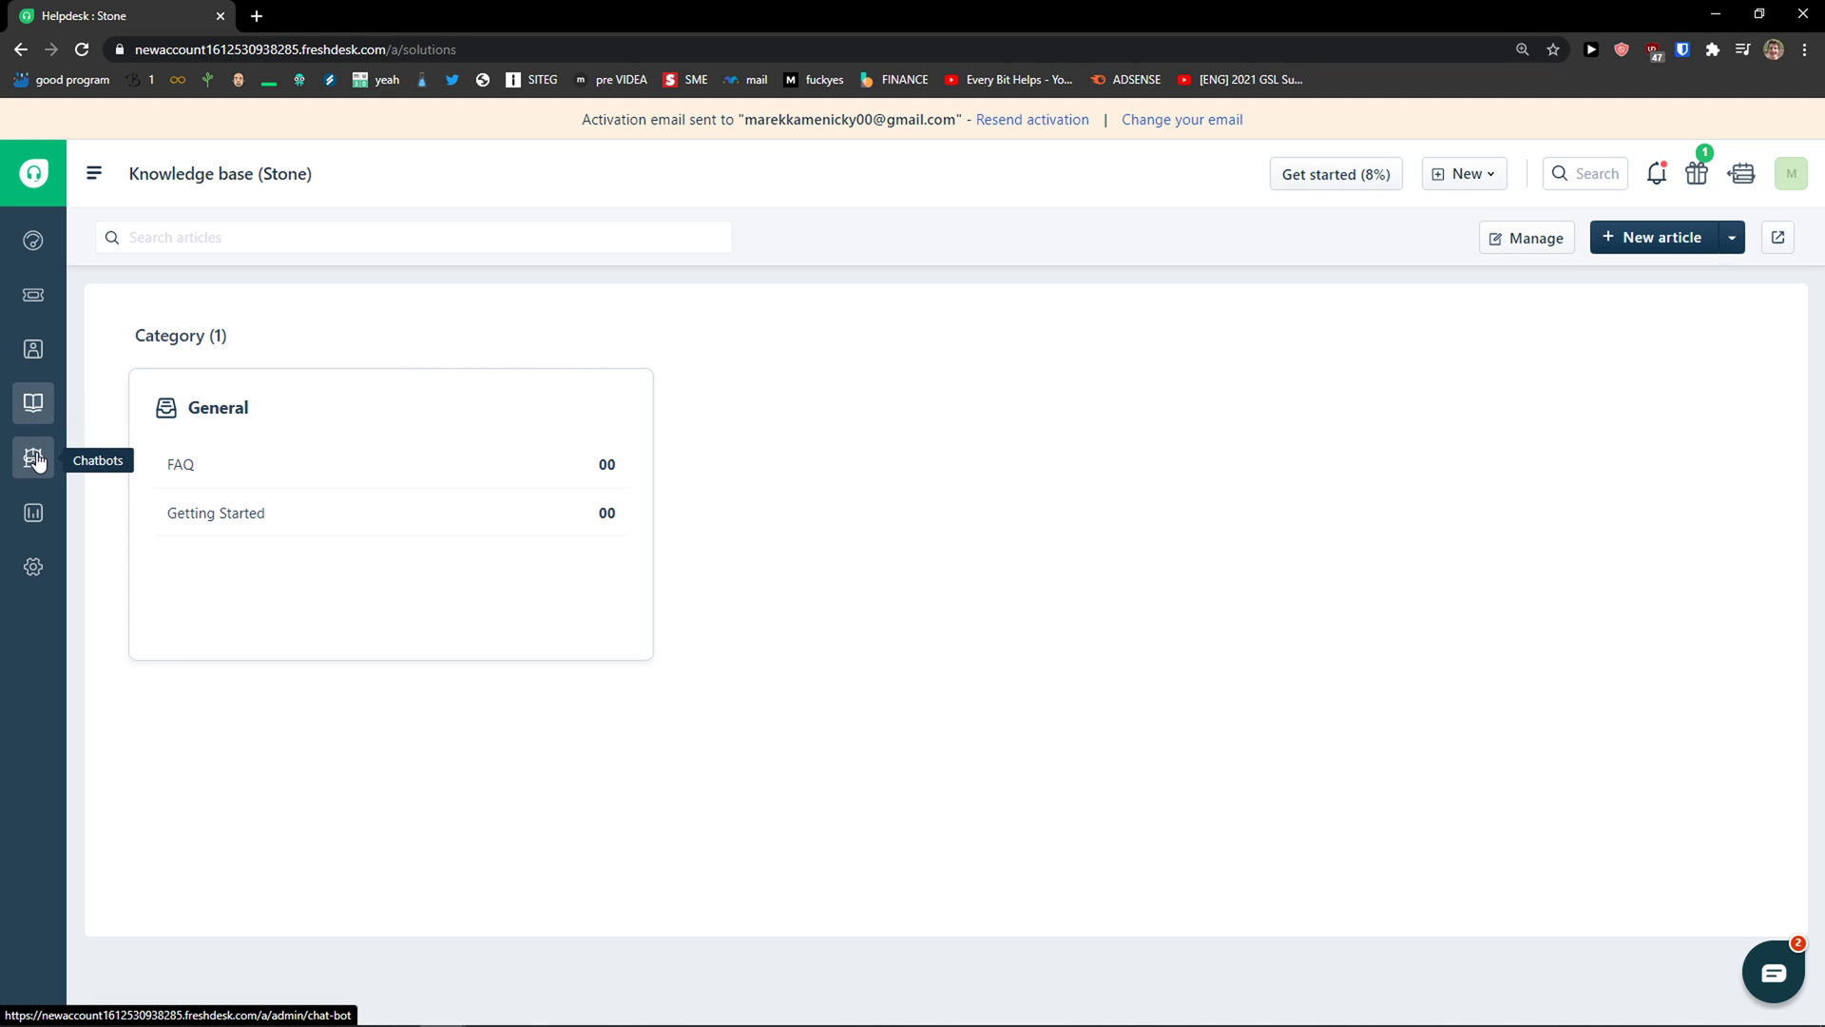
# Step: Browse the FAQ and Getting Started folders, then return to the knowledge base overview
pyautogui.click(216, 471)
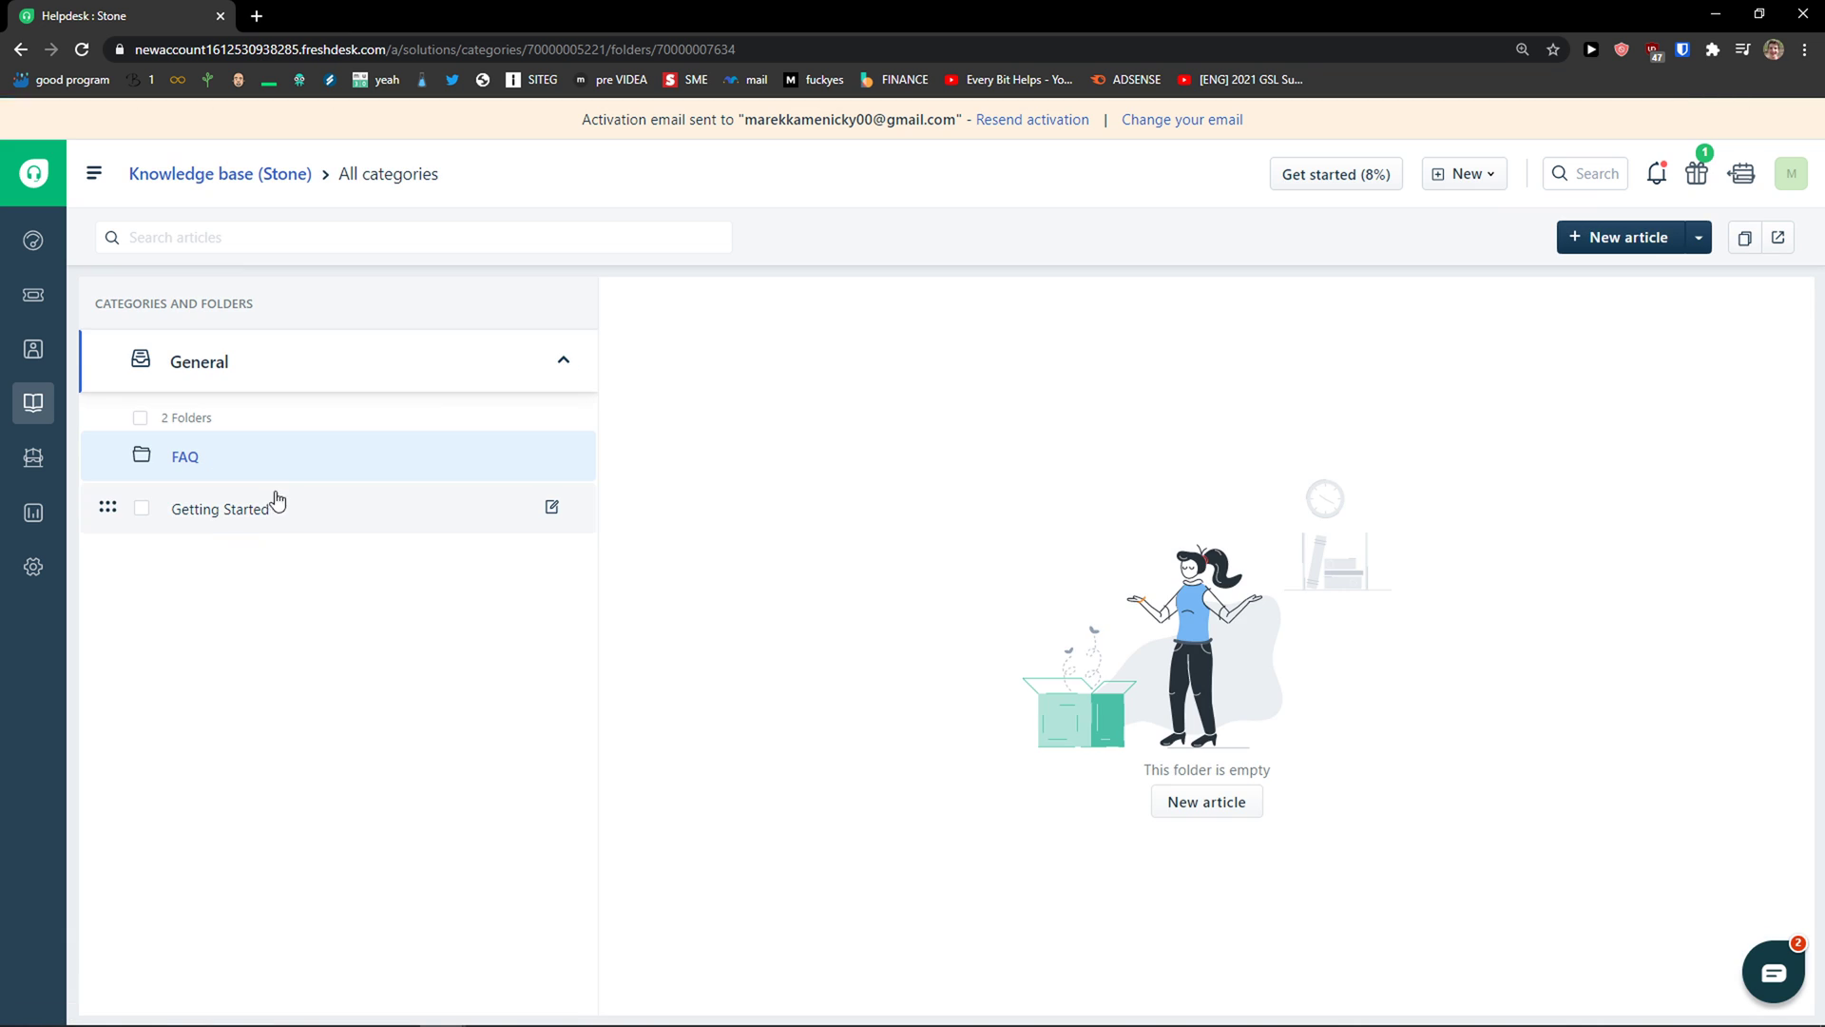
pyautogui.click(342, 507)
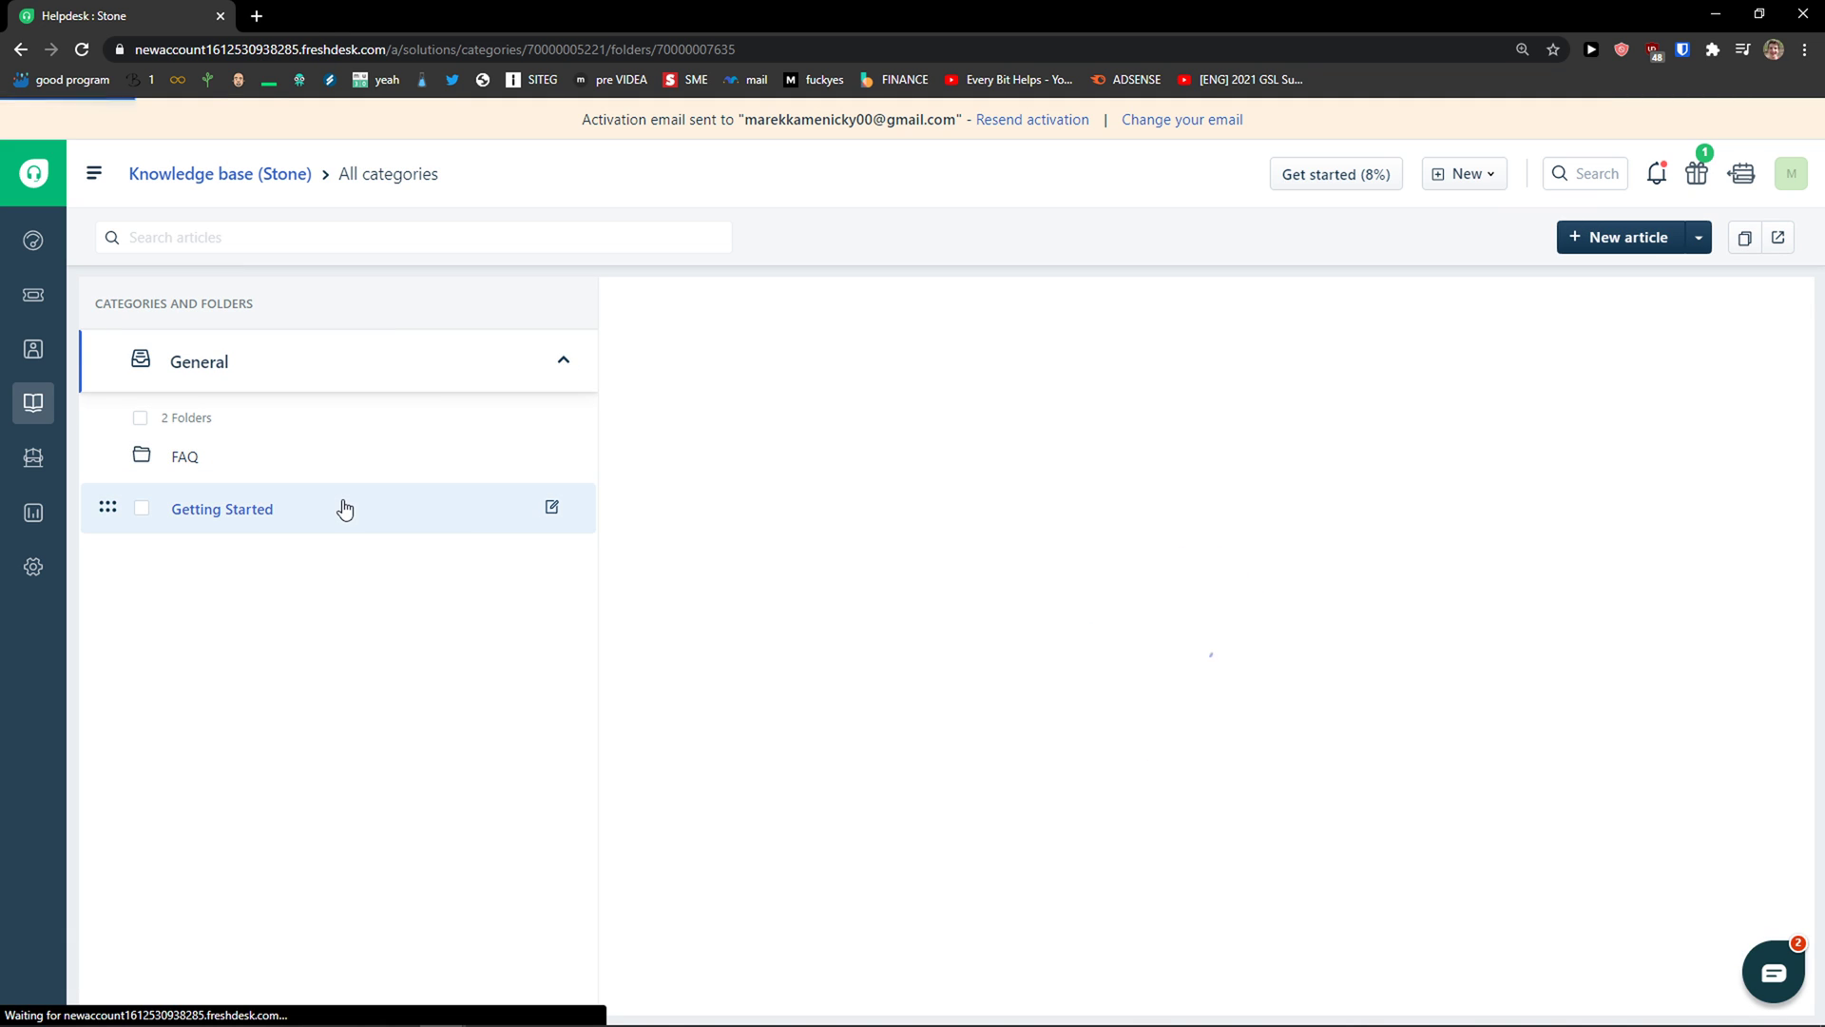
pyautogui.click(371, 456)
pyautogui.click(242, 241)
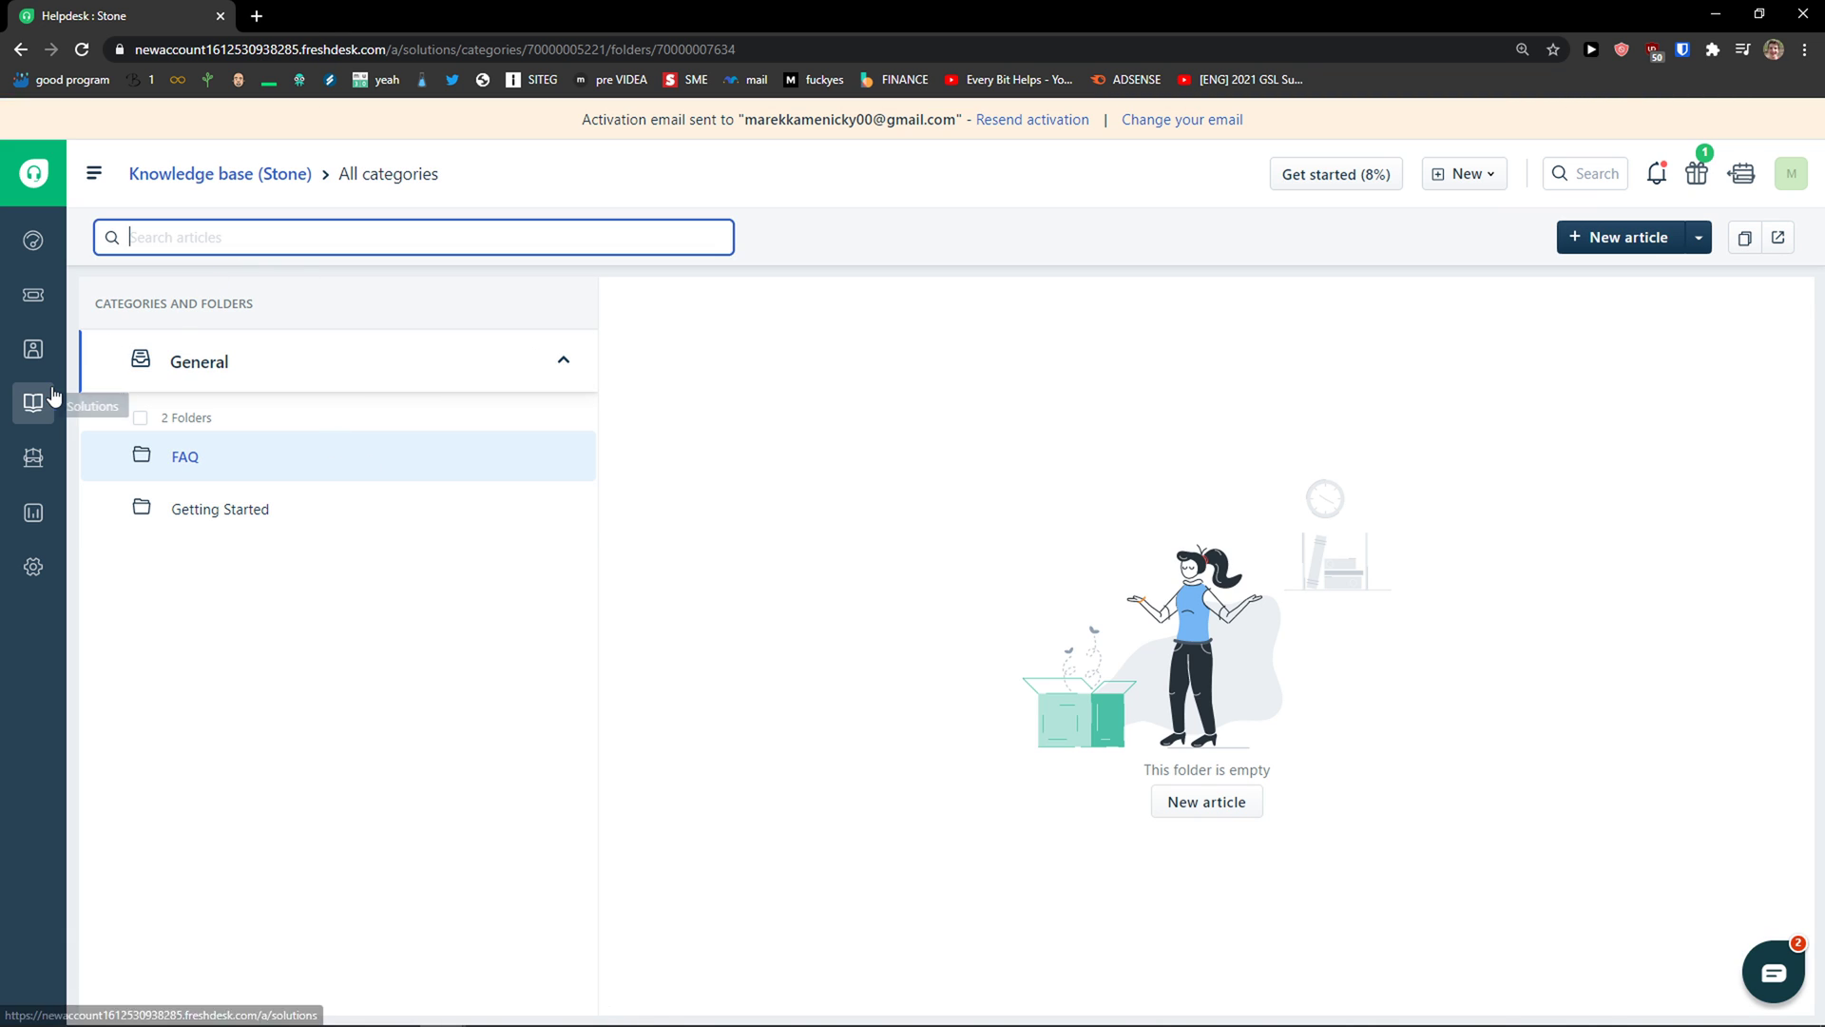
pyautogui.click(33, 402)
# Step: Start the article 'How To Solver Orders', number its body line and insert the How-to template
pyautogui.click(1658, 249)
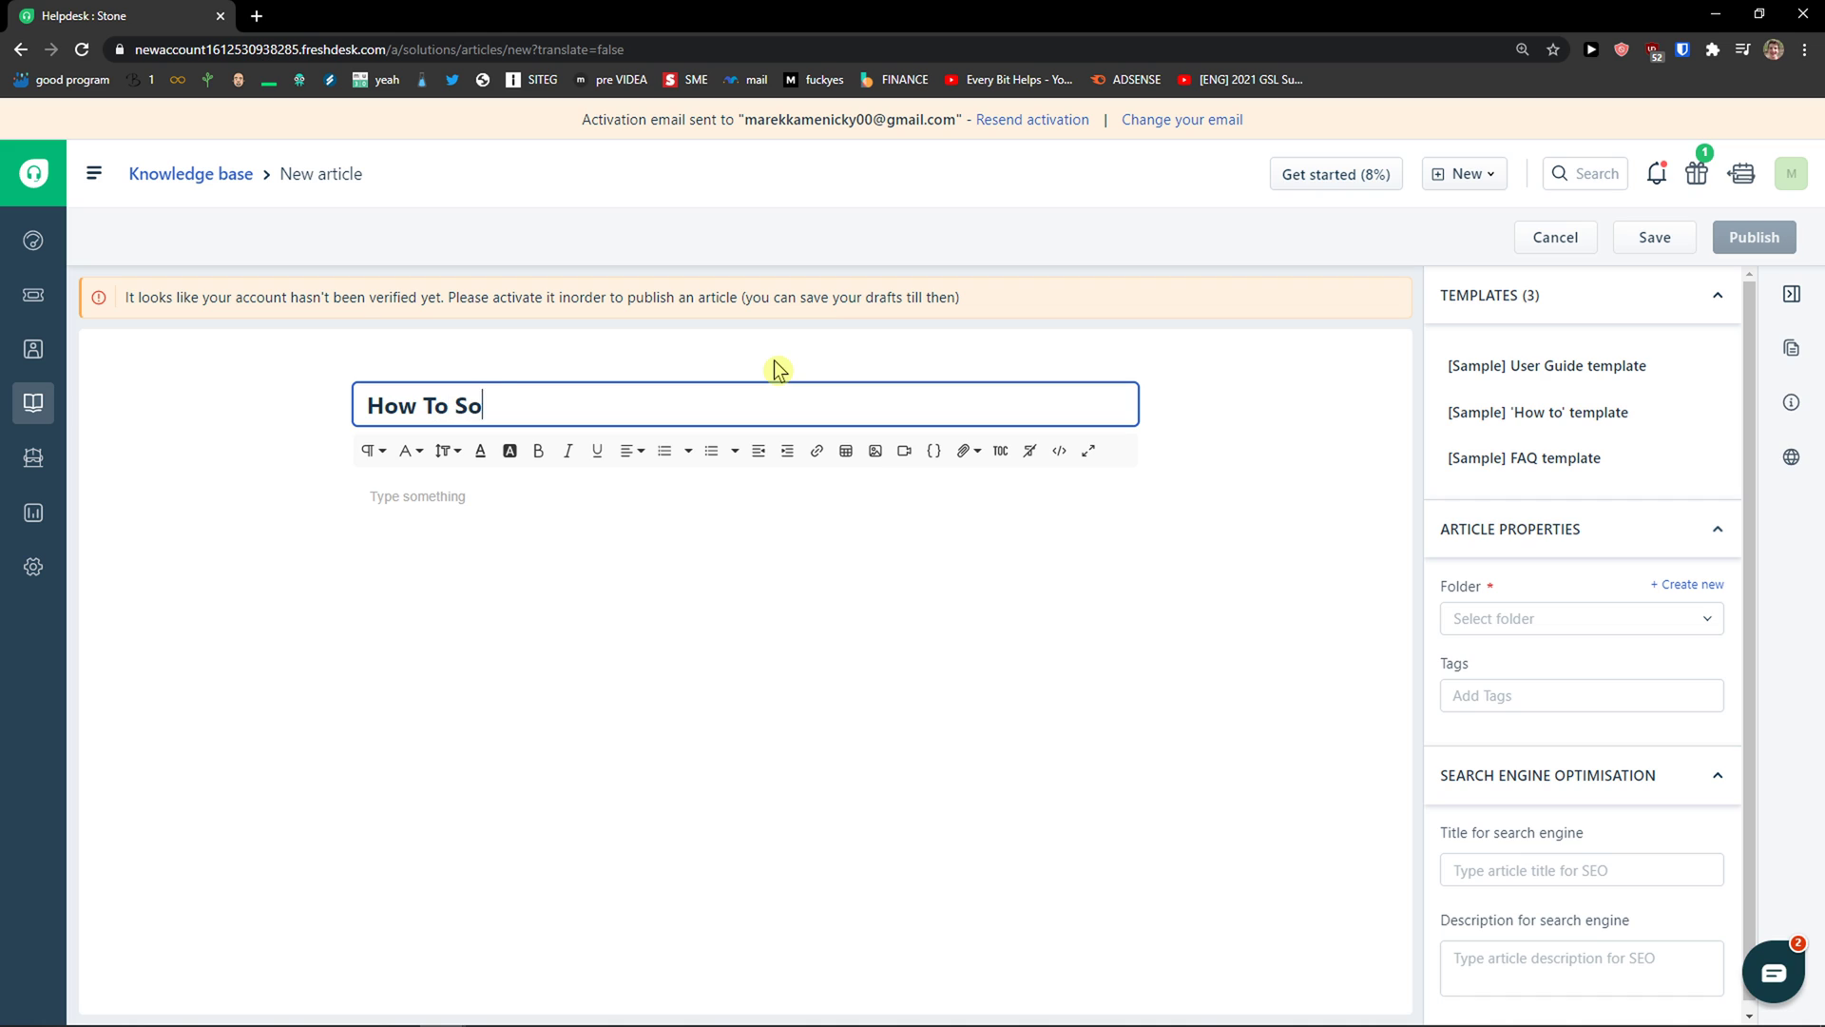
pyautogui.press('Tab')
pyautogui.write('Wha')
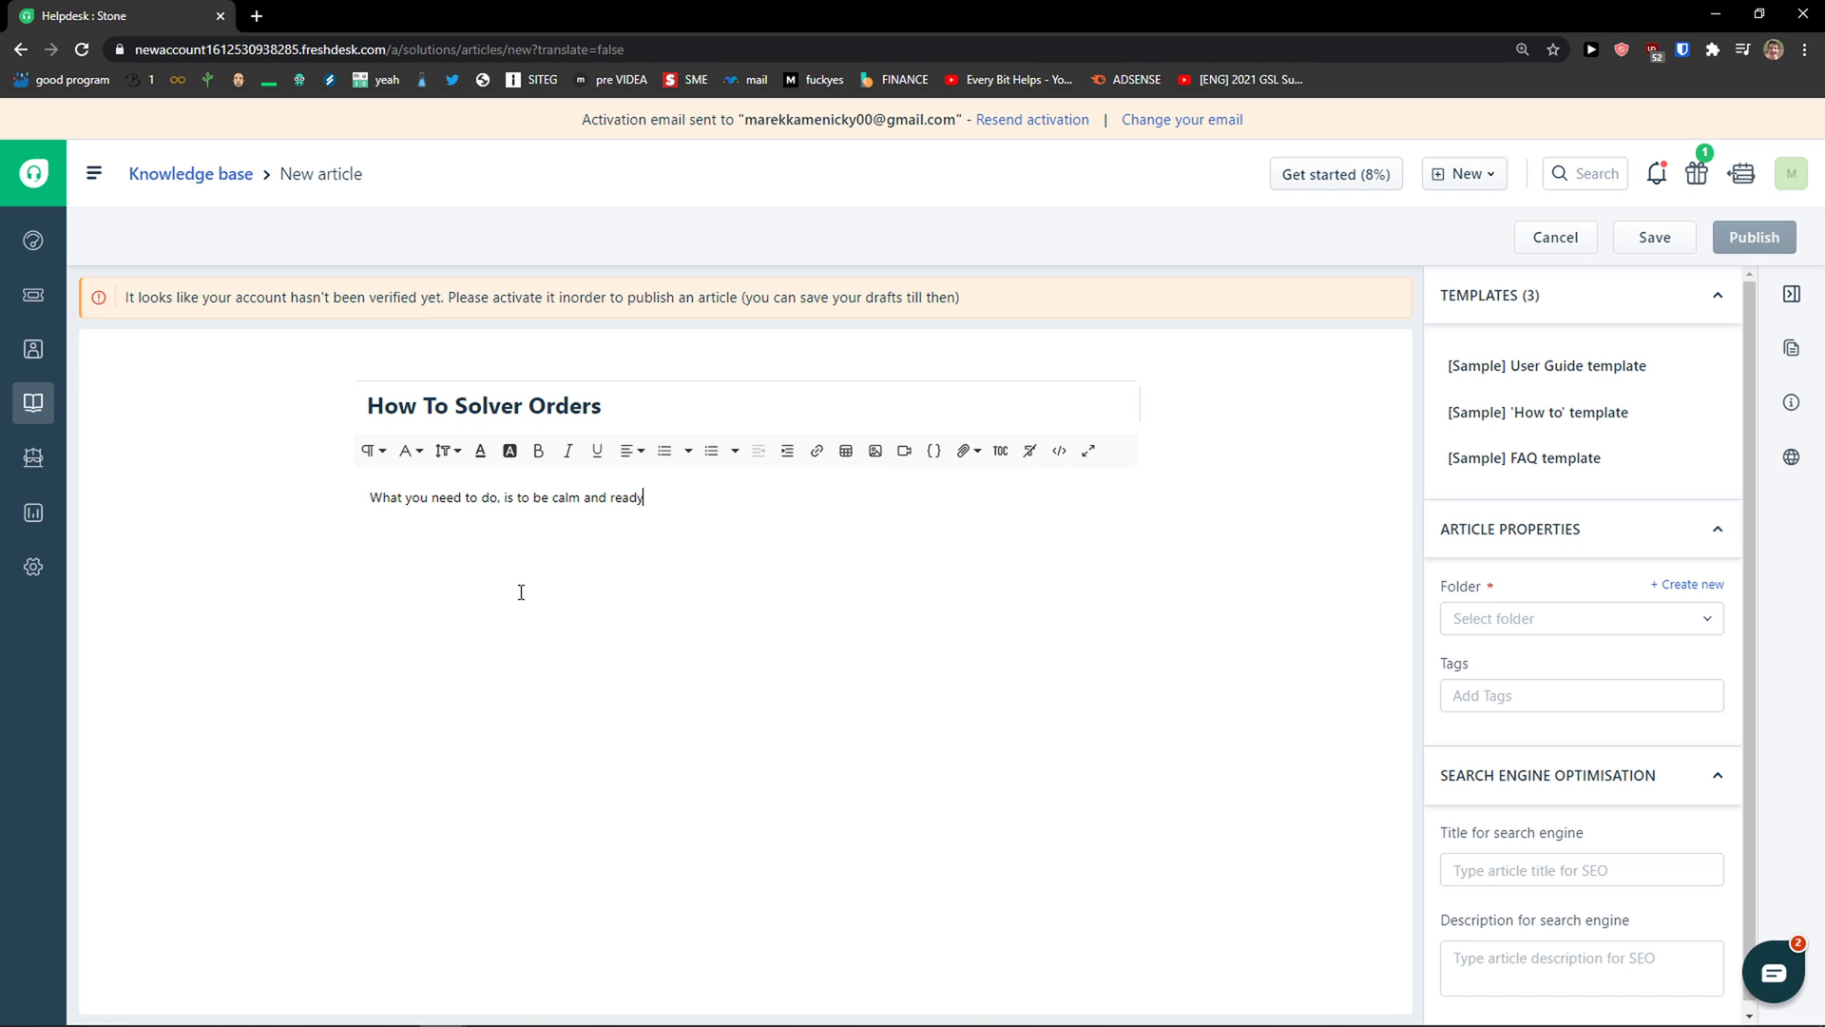
pyautogui.tripleClick(628, 510)
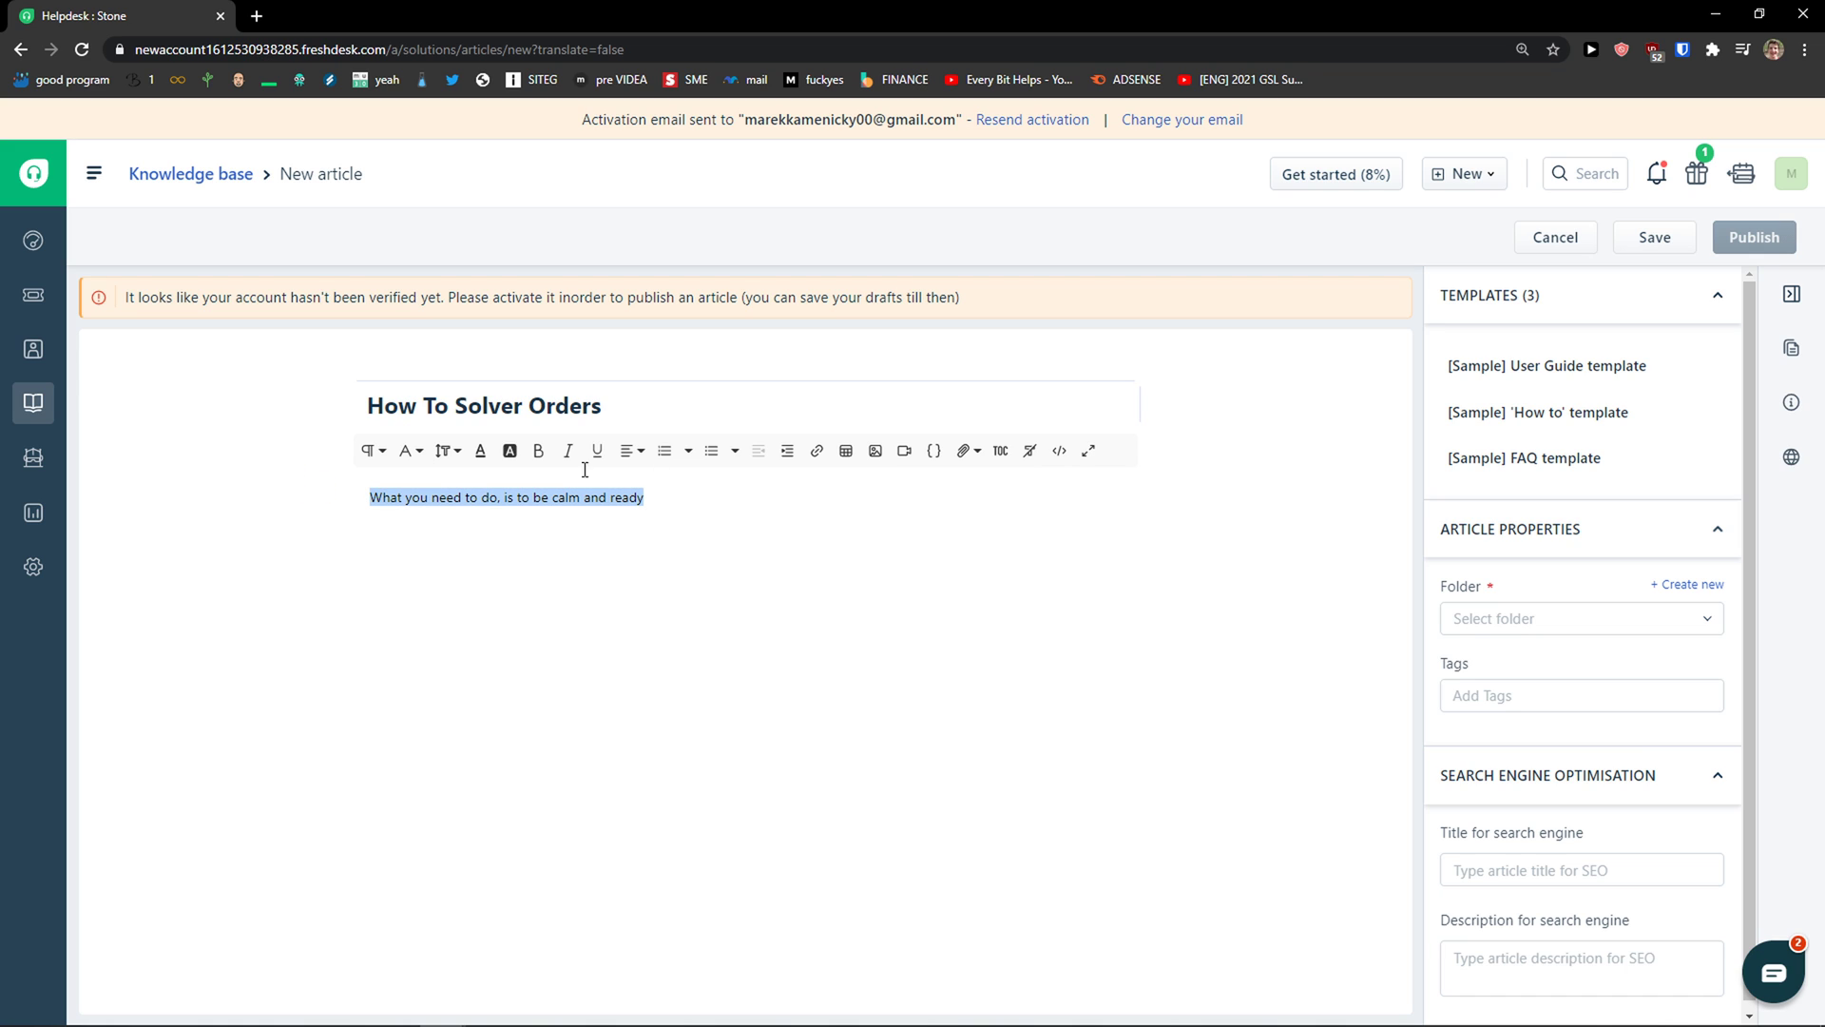
pyautogui.click(666, 452)
pyautogui.click(640, 533)
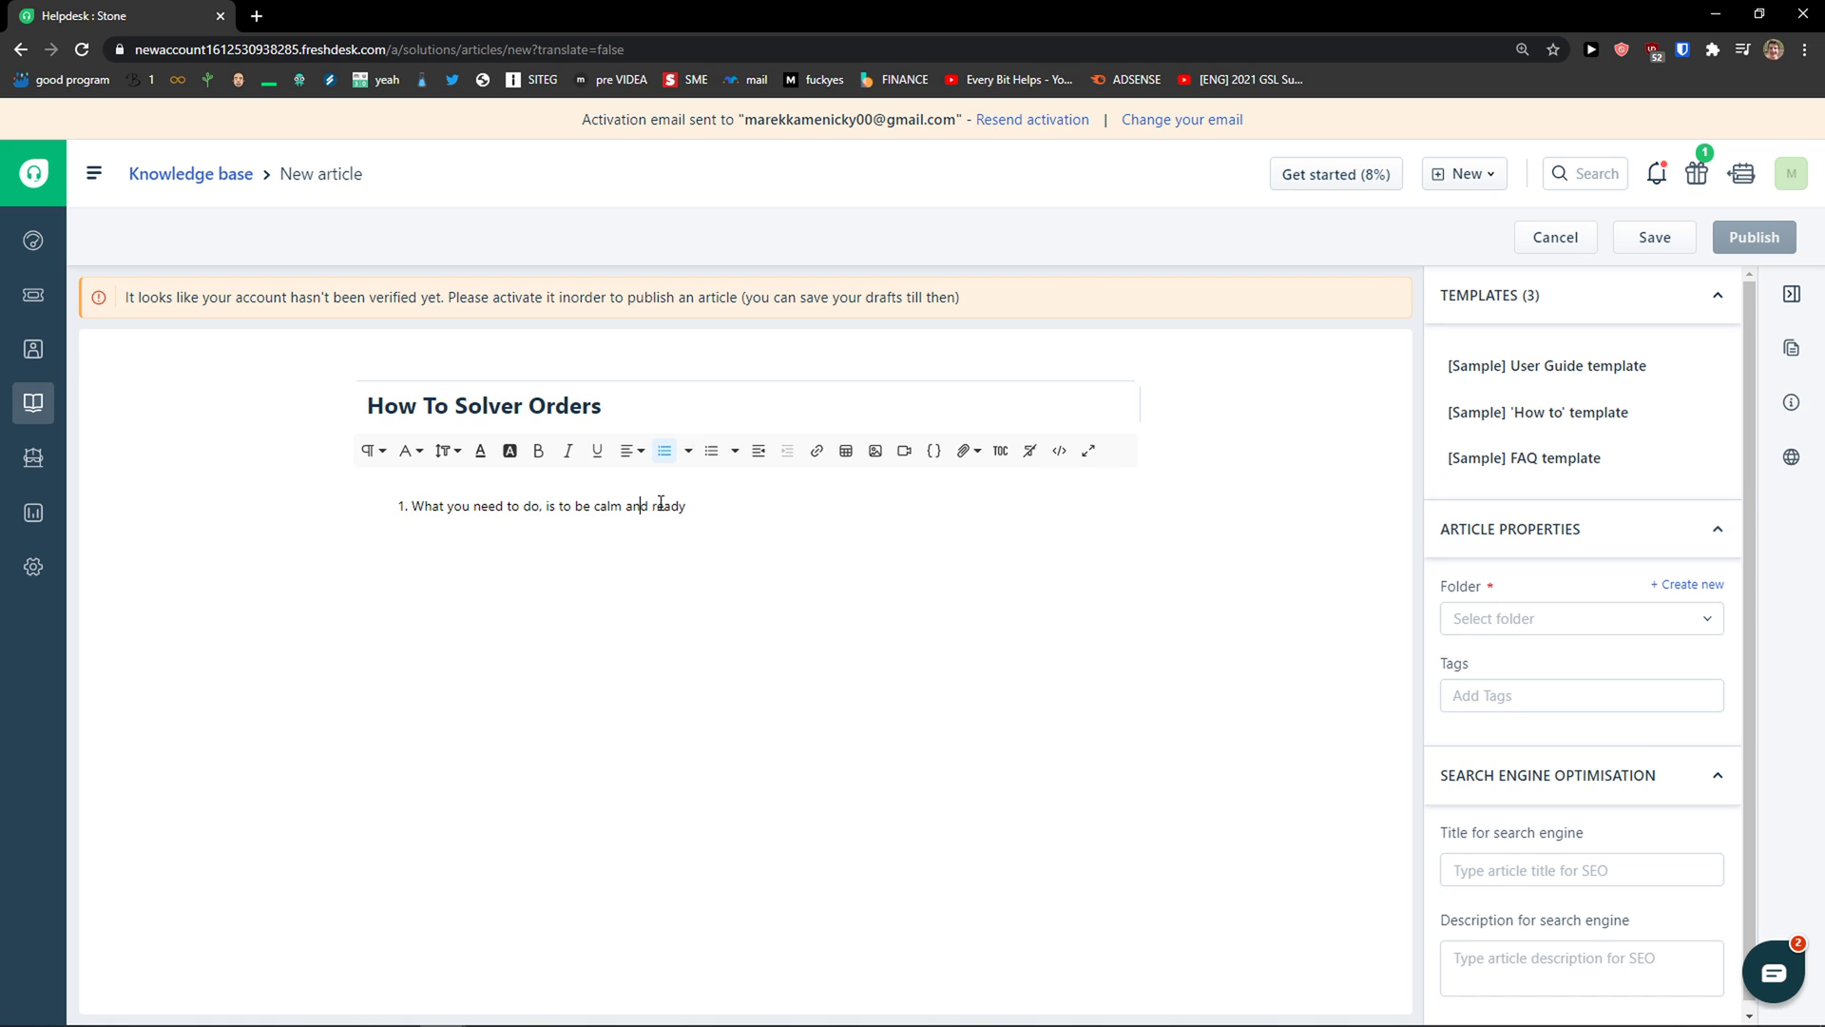
pyautogui.click(688, 452)
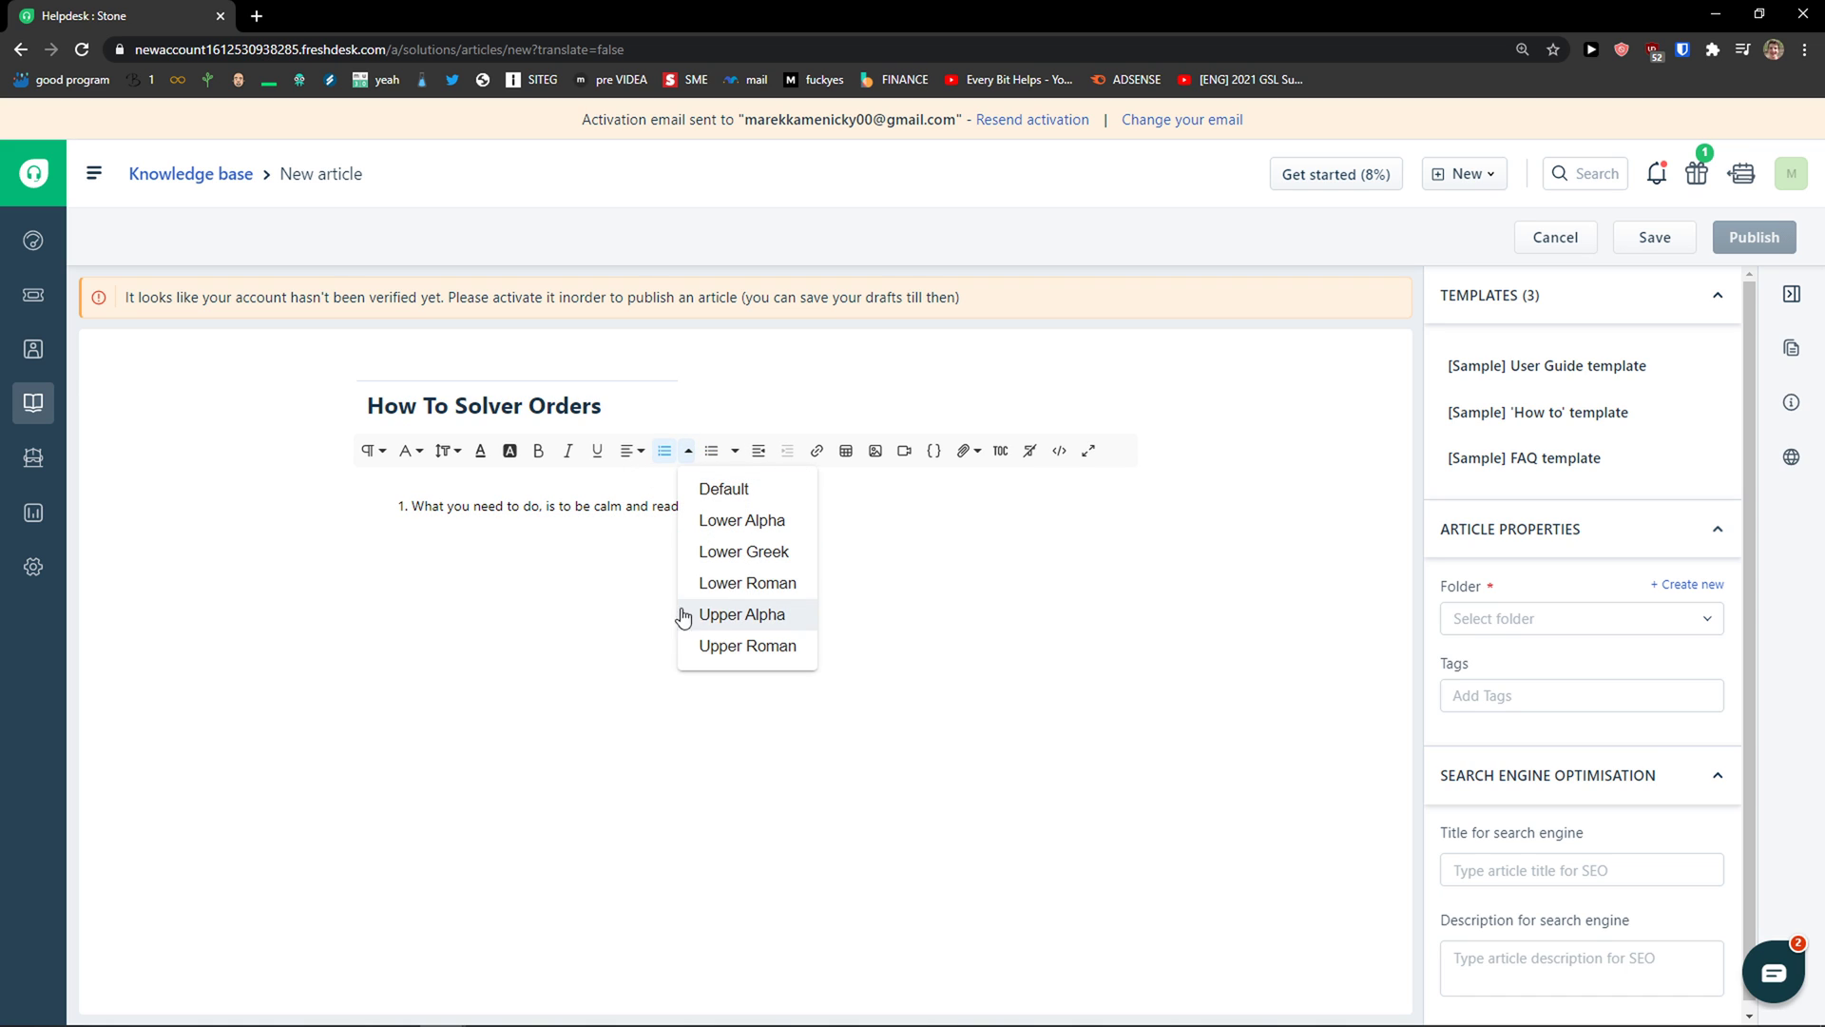
pyautogui.click(597, 606)
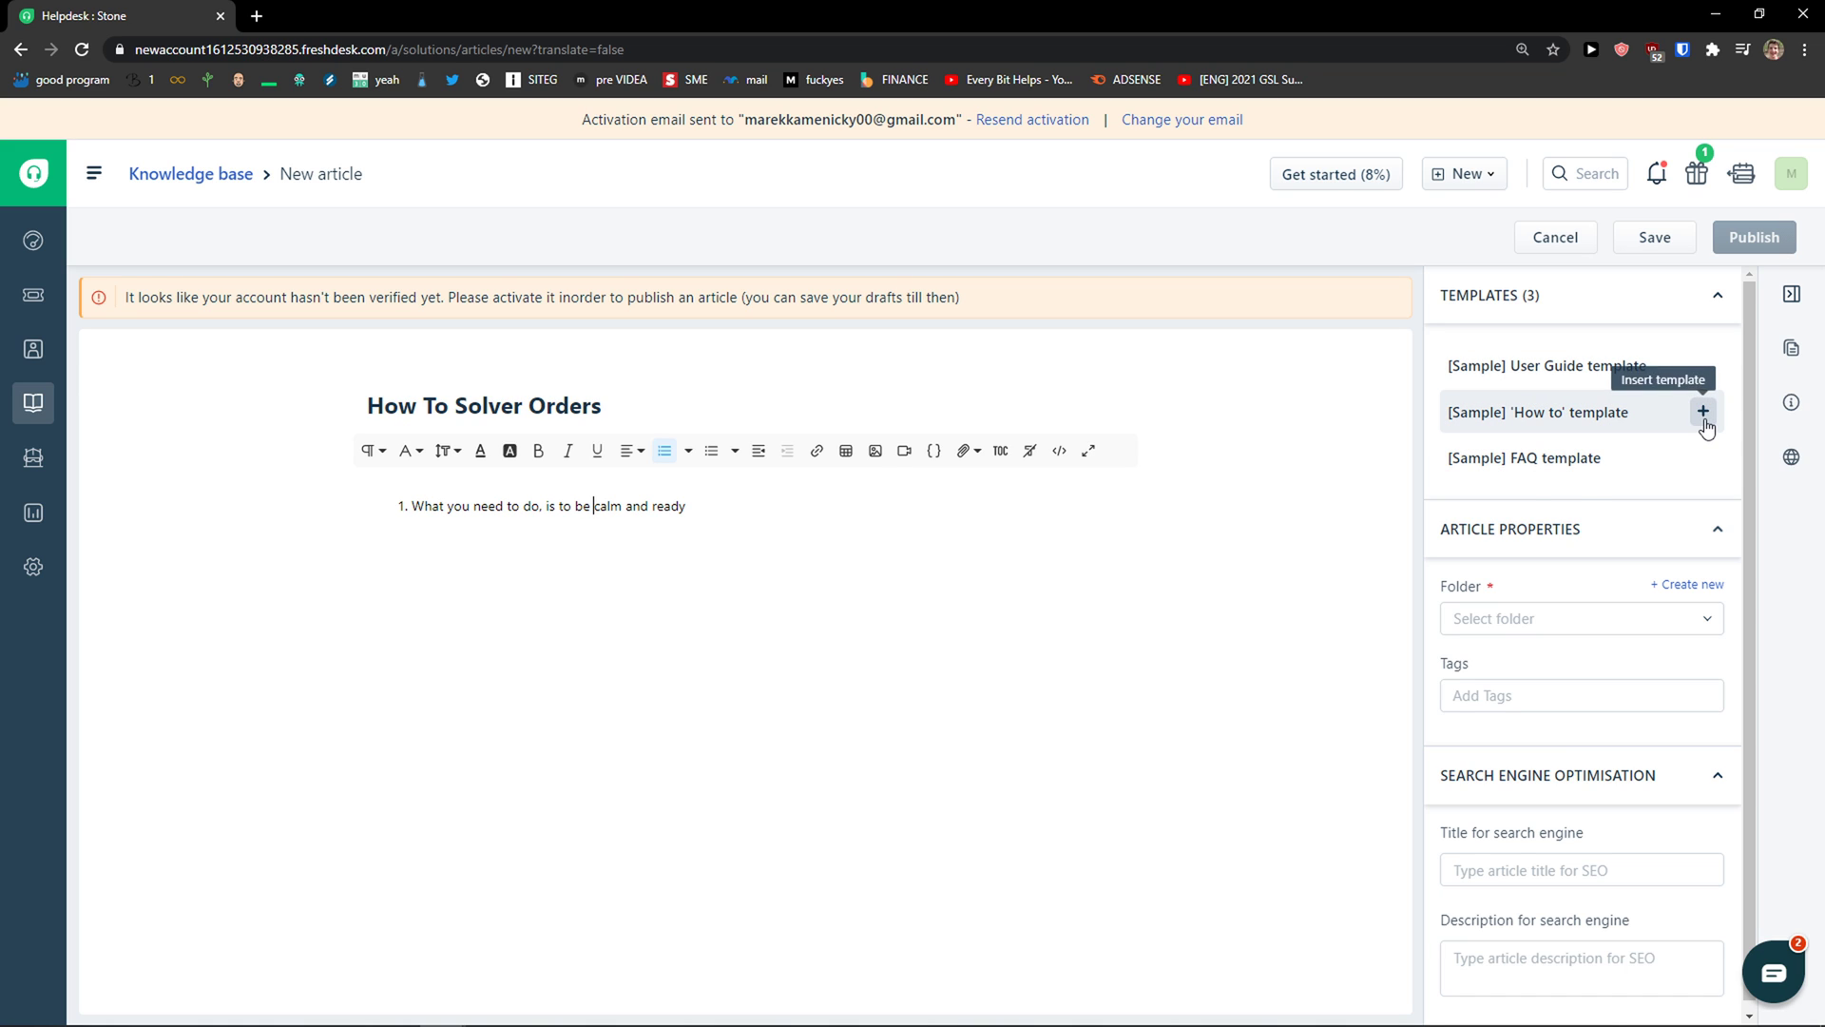
pyautogui.click(1701, 413)
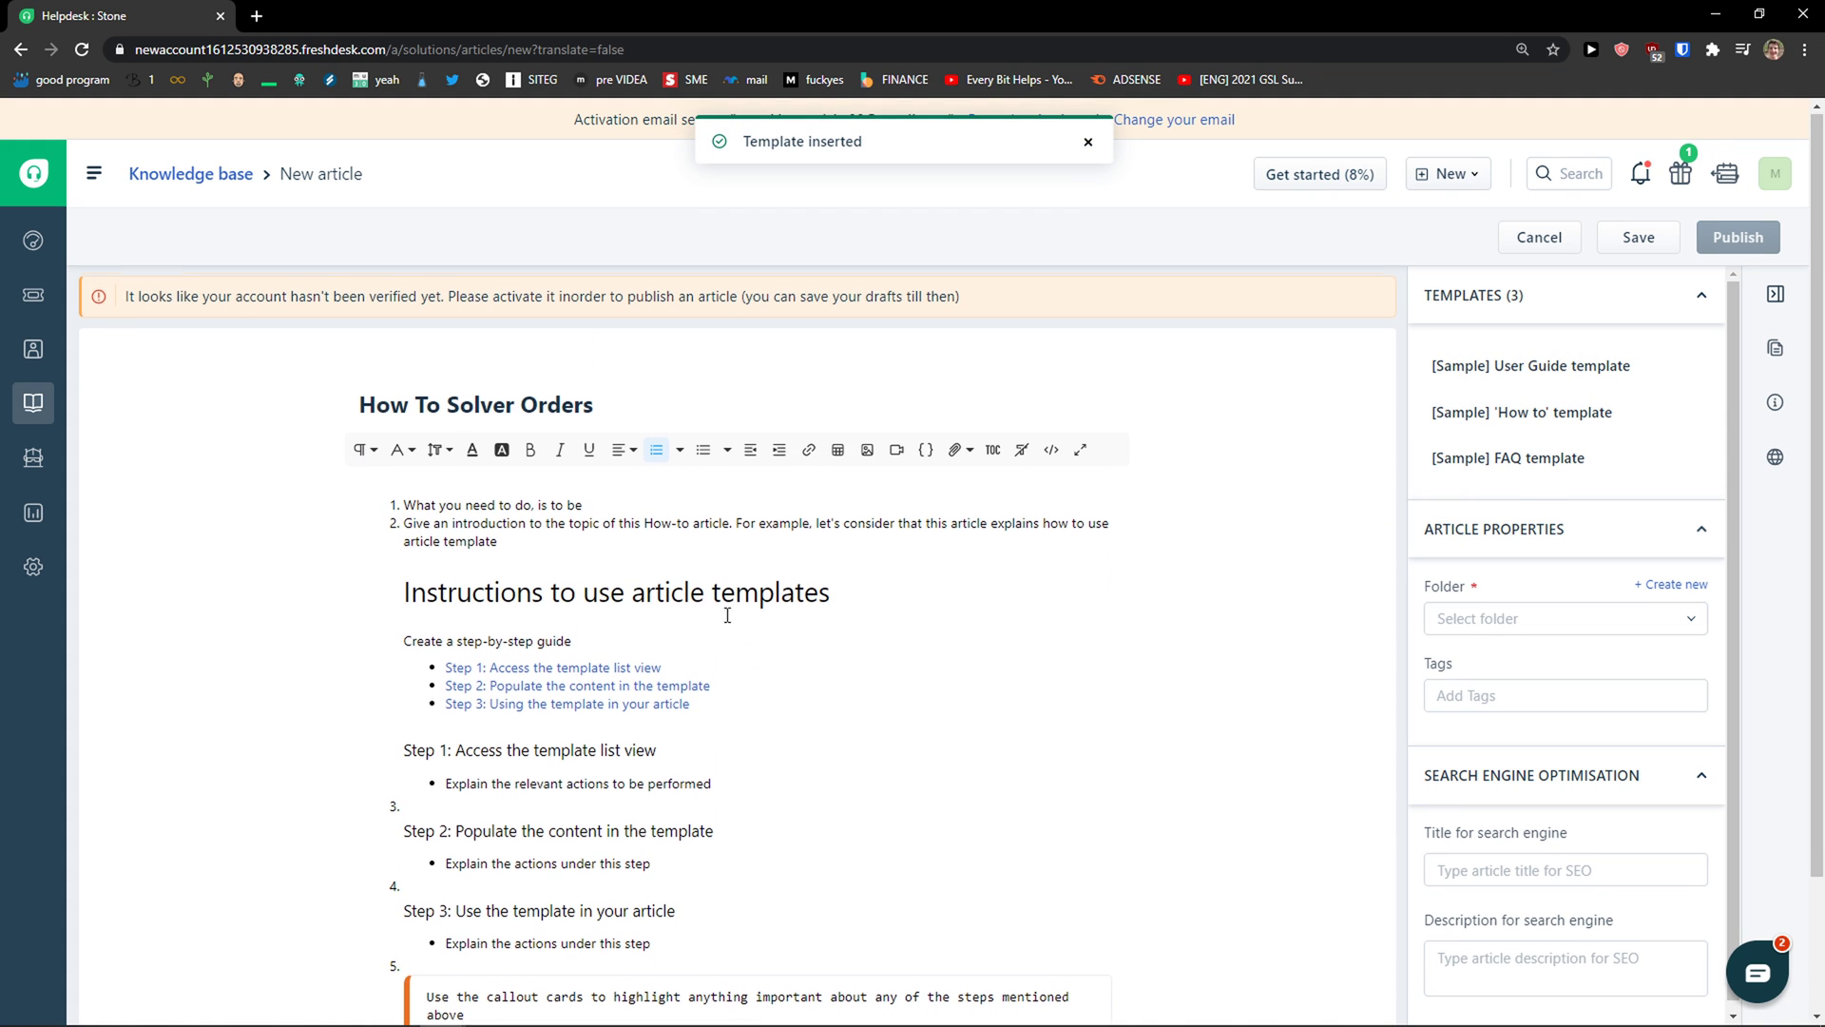
pyautogui.scroll(-1, 453, 615)
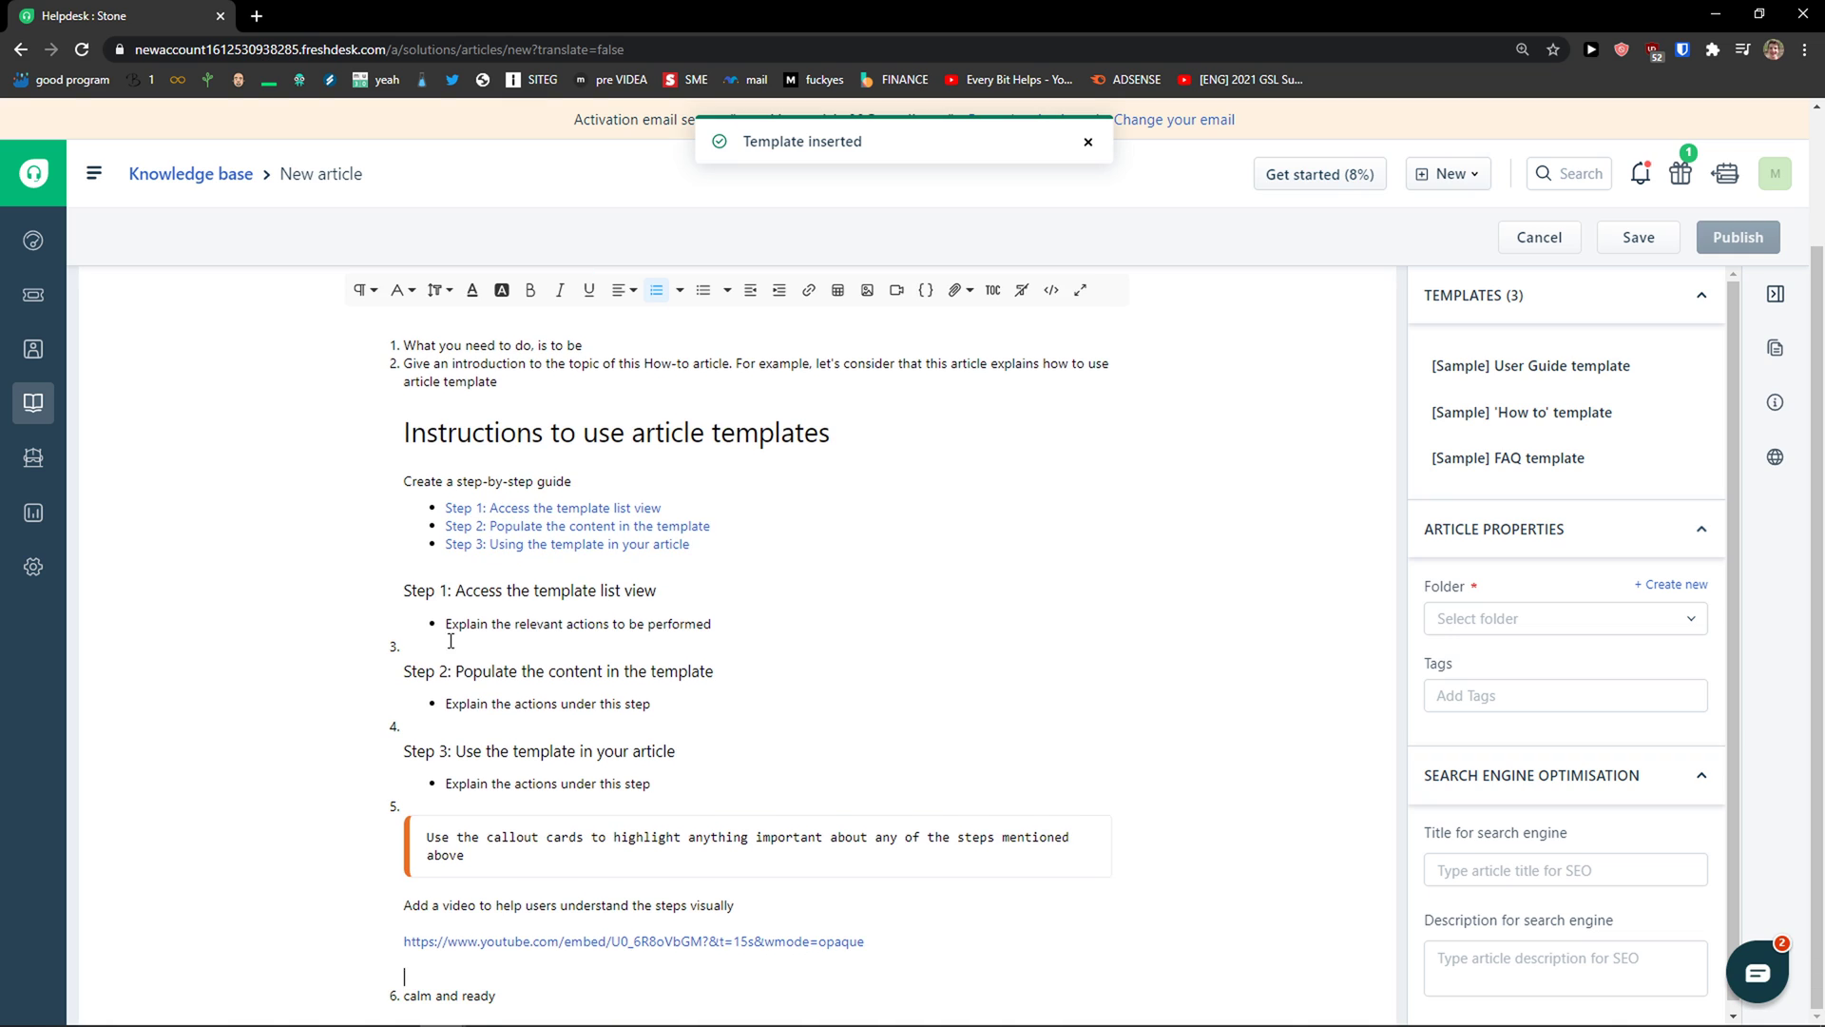
# Step: Start a new folder ORDERS described as 'The is a folder for orders'
pyautogui.scroll(-1, 1578, 613)
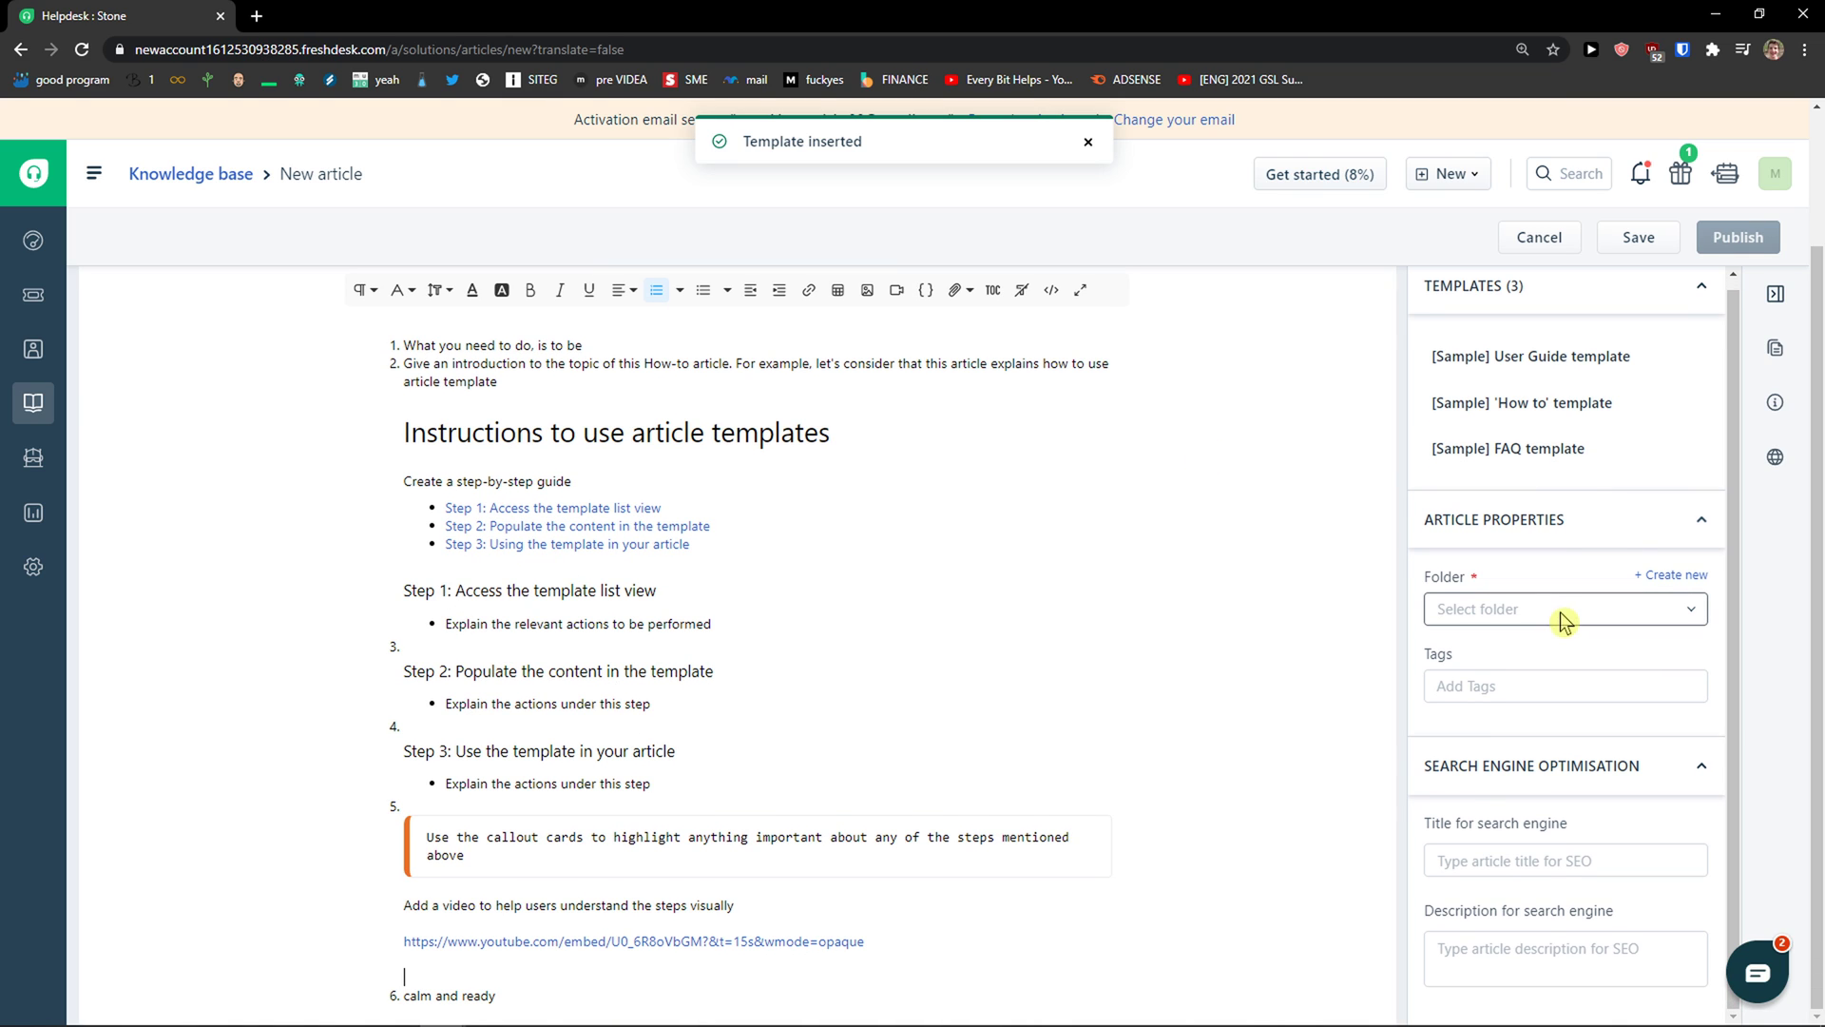
pyautogui.click(1521, 616)
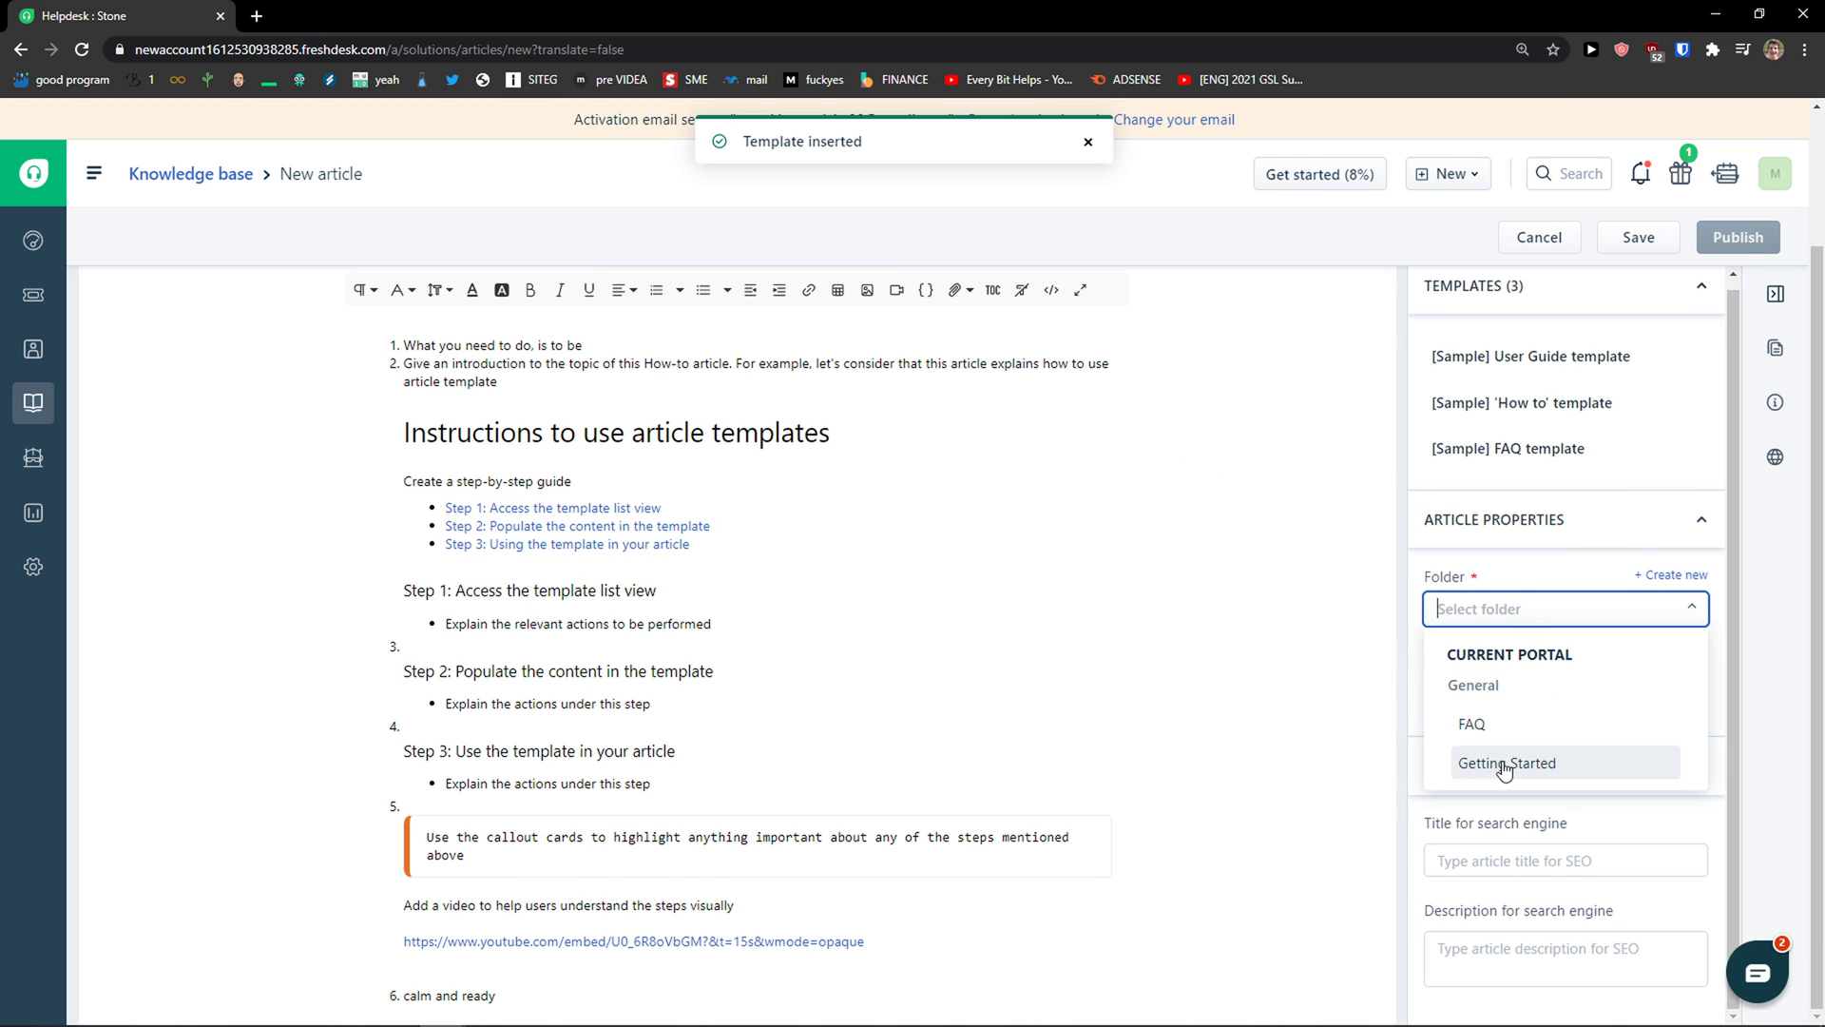
pyautogui.click(1670, 604)
pyautogui.click(1670, 605)
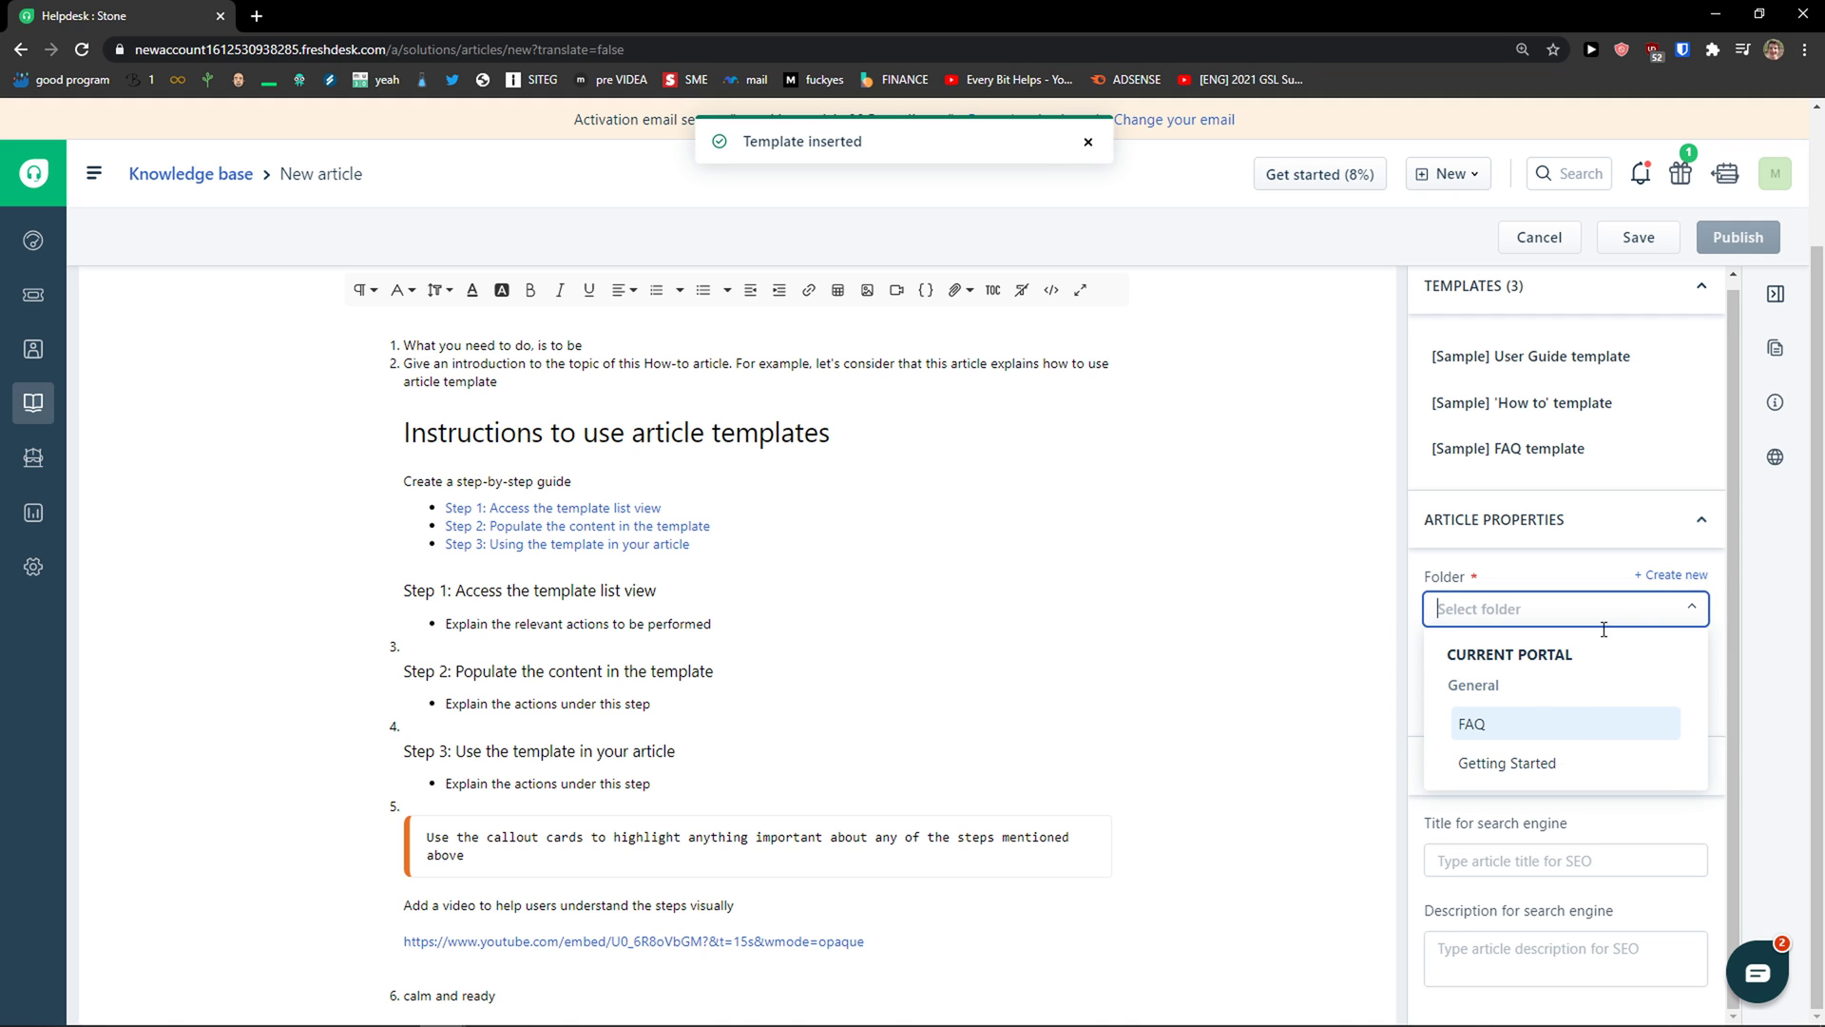
pyautogui.click(1682, 576)
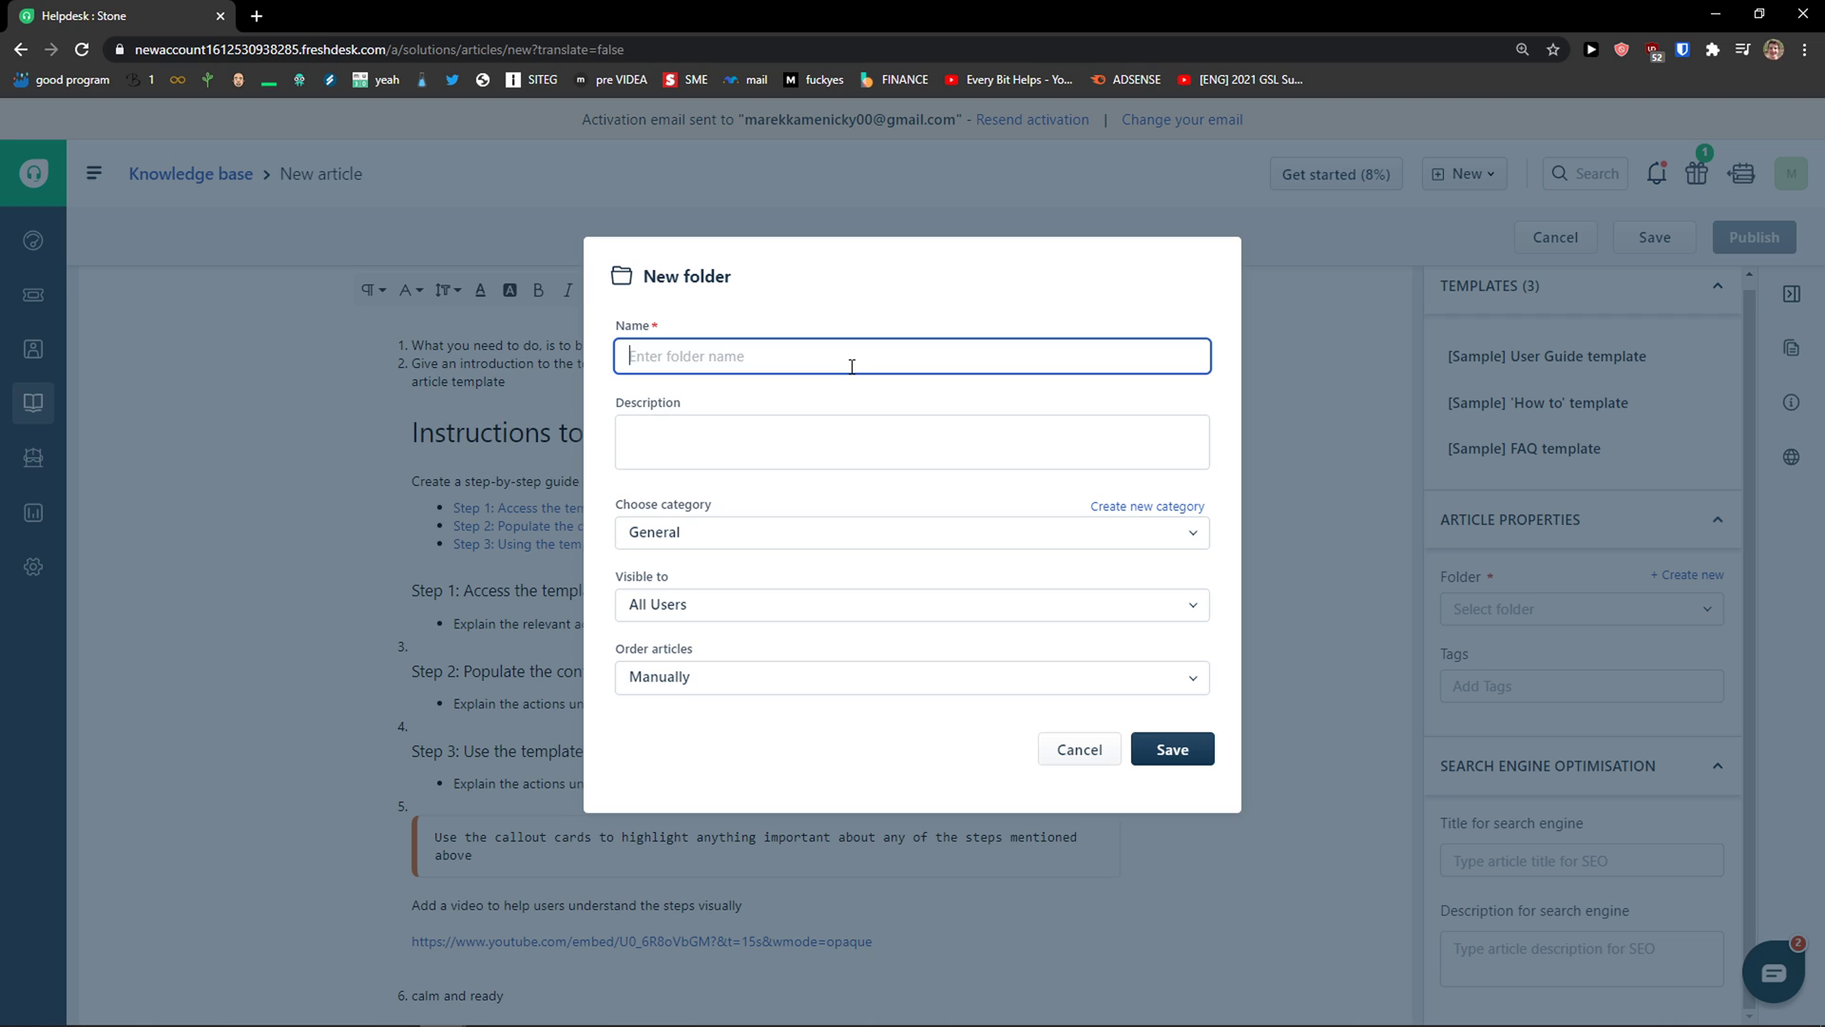
pyautogui.press('Tab')
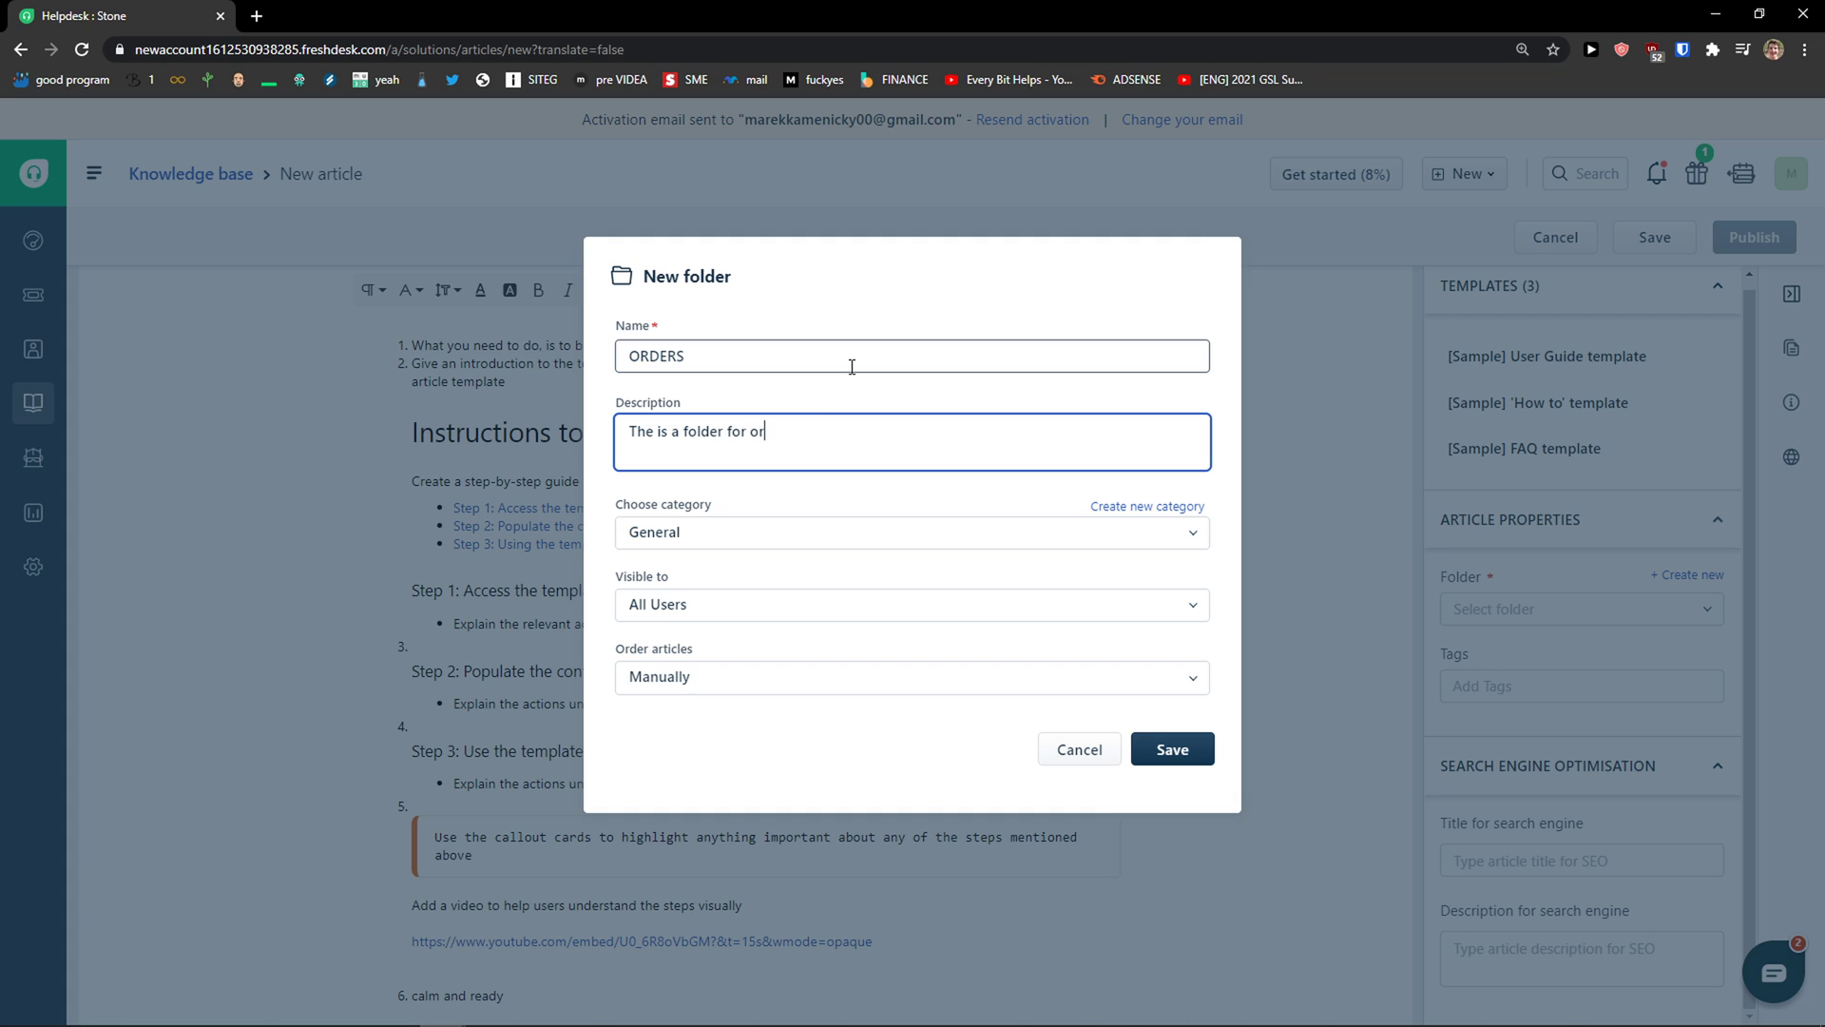
# Step: Keep category General, visibility All Users and manual article ordering, then save the folder
pyautogui.click(754, 534)
pyautogui.click(732, 627)
pyautogui.click(732, 618)
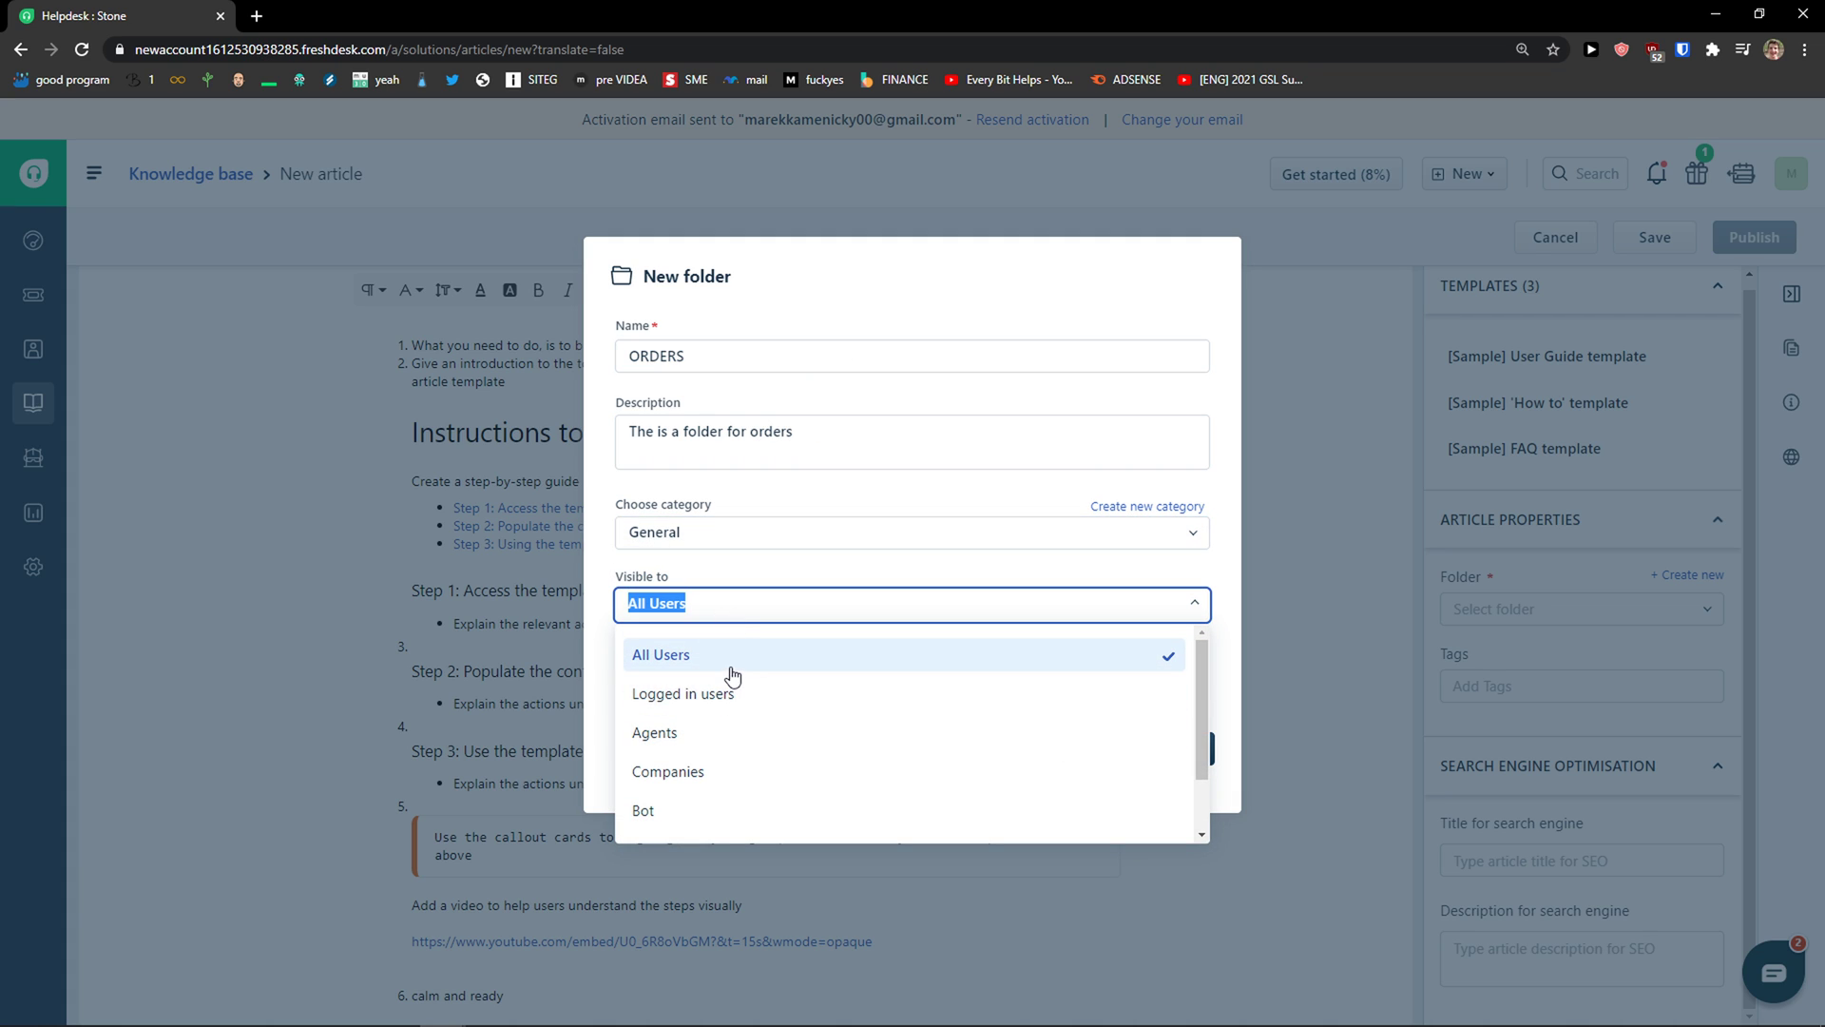
pyautogui.click(733, 654)
pyautogui.click(713, 682)
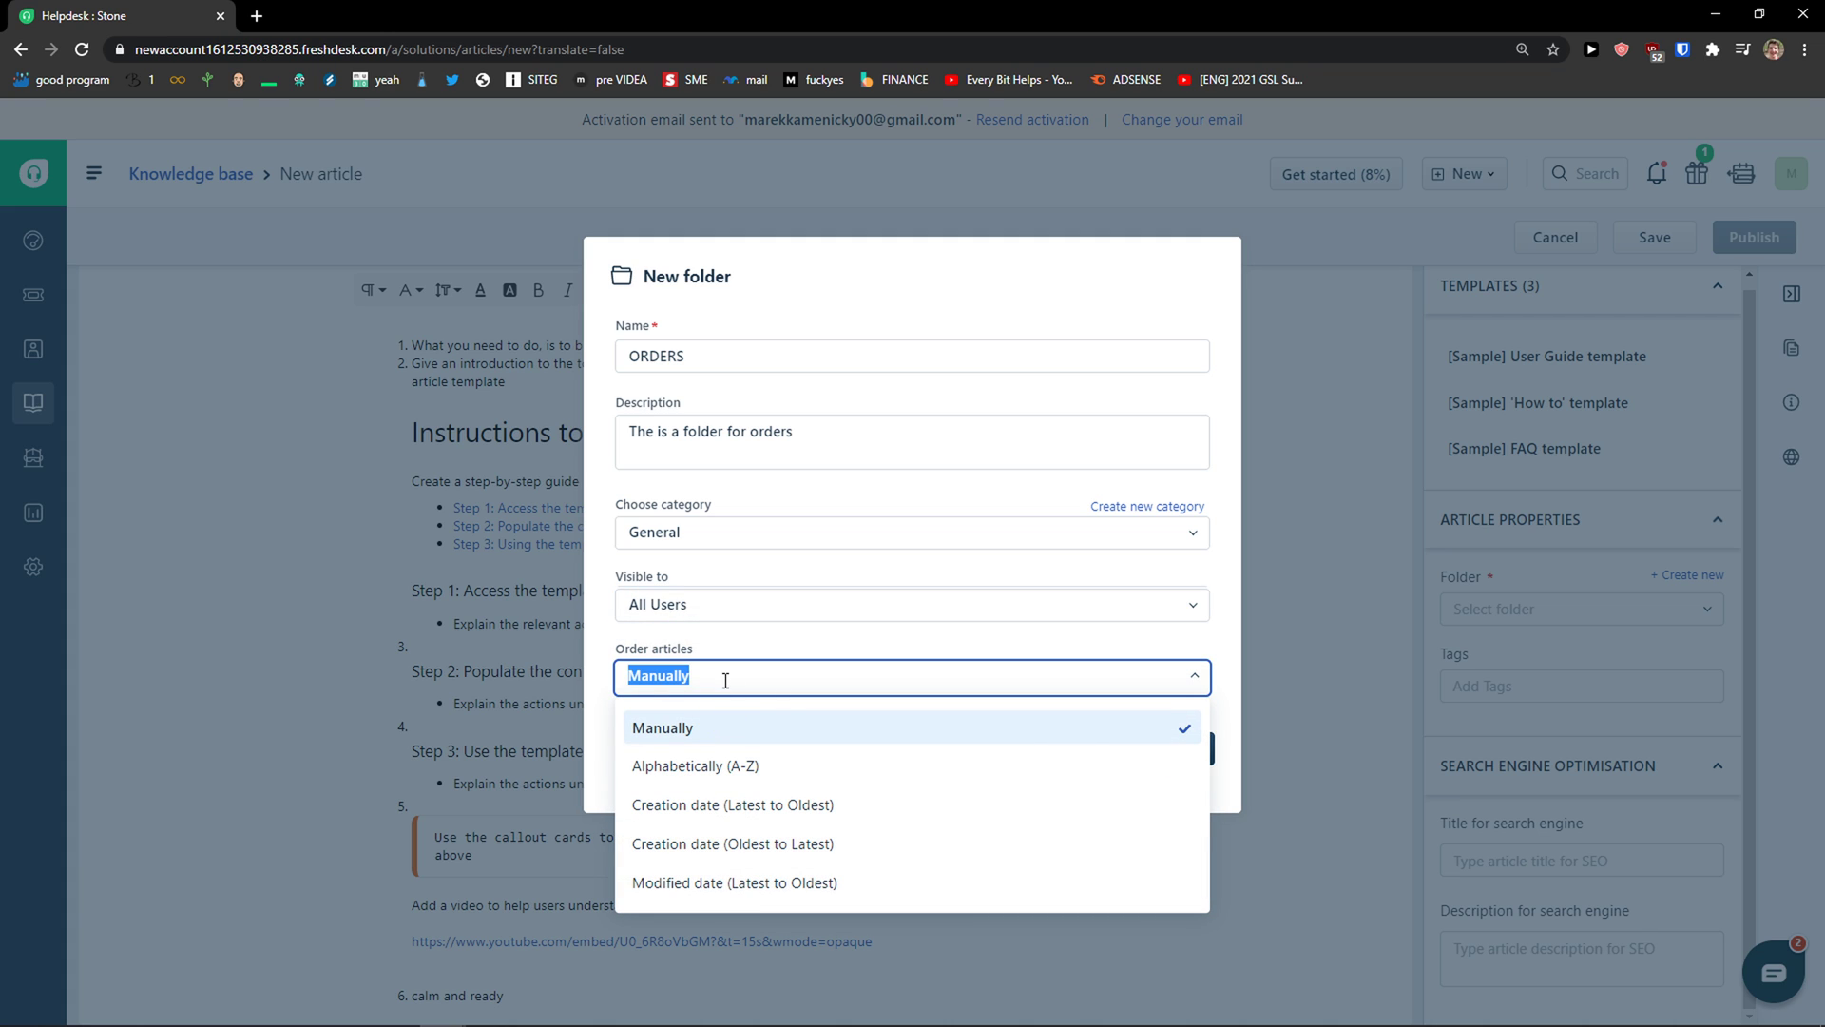
pyautogui.click(737, 730)
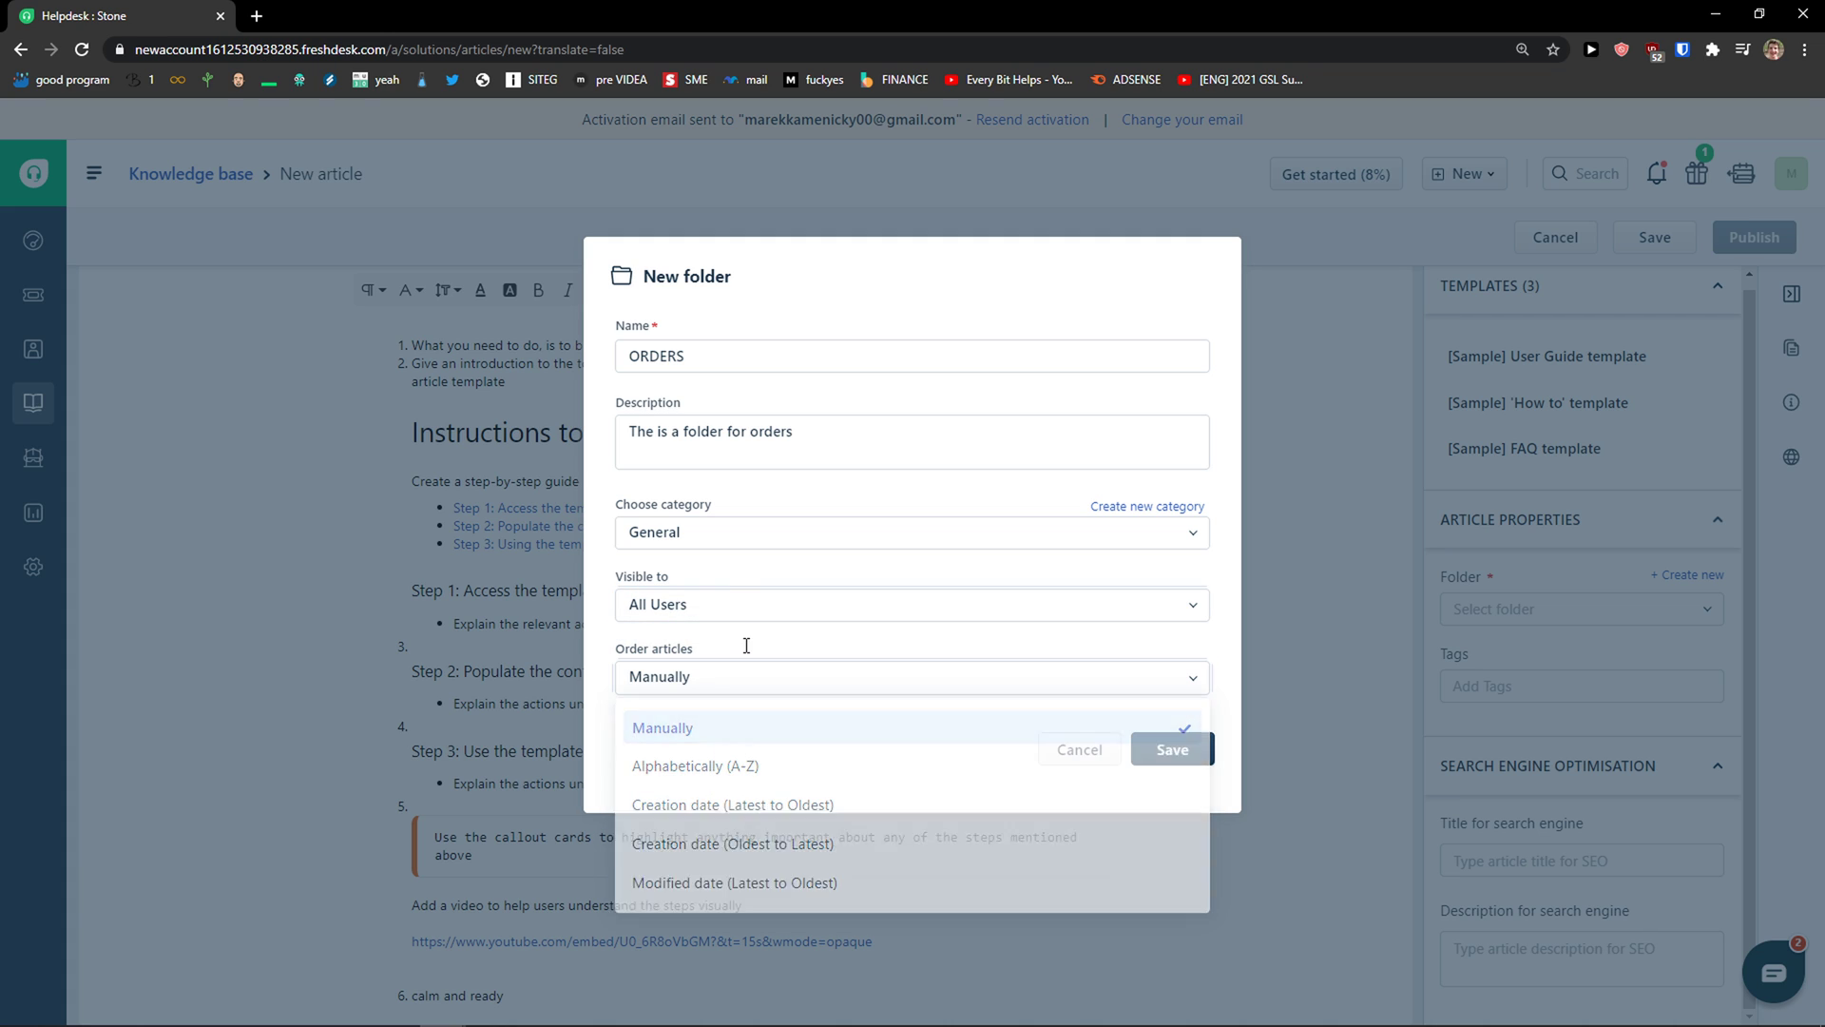
pyautogui.click(1185, 750)
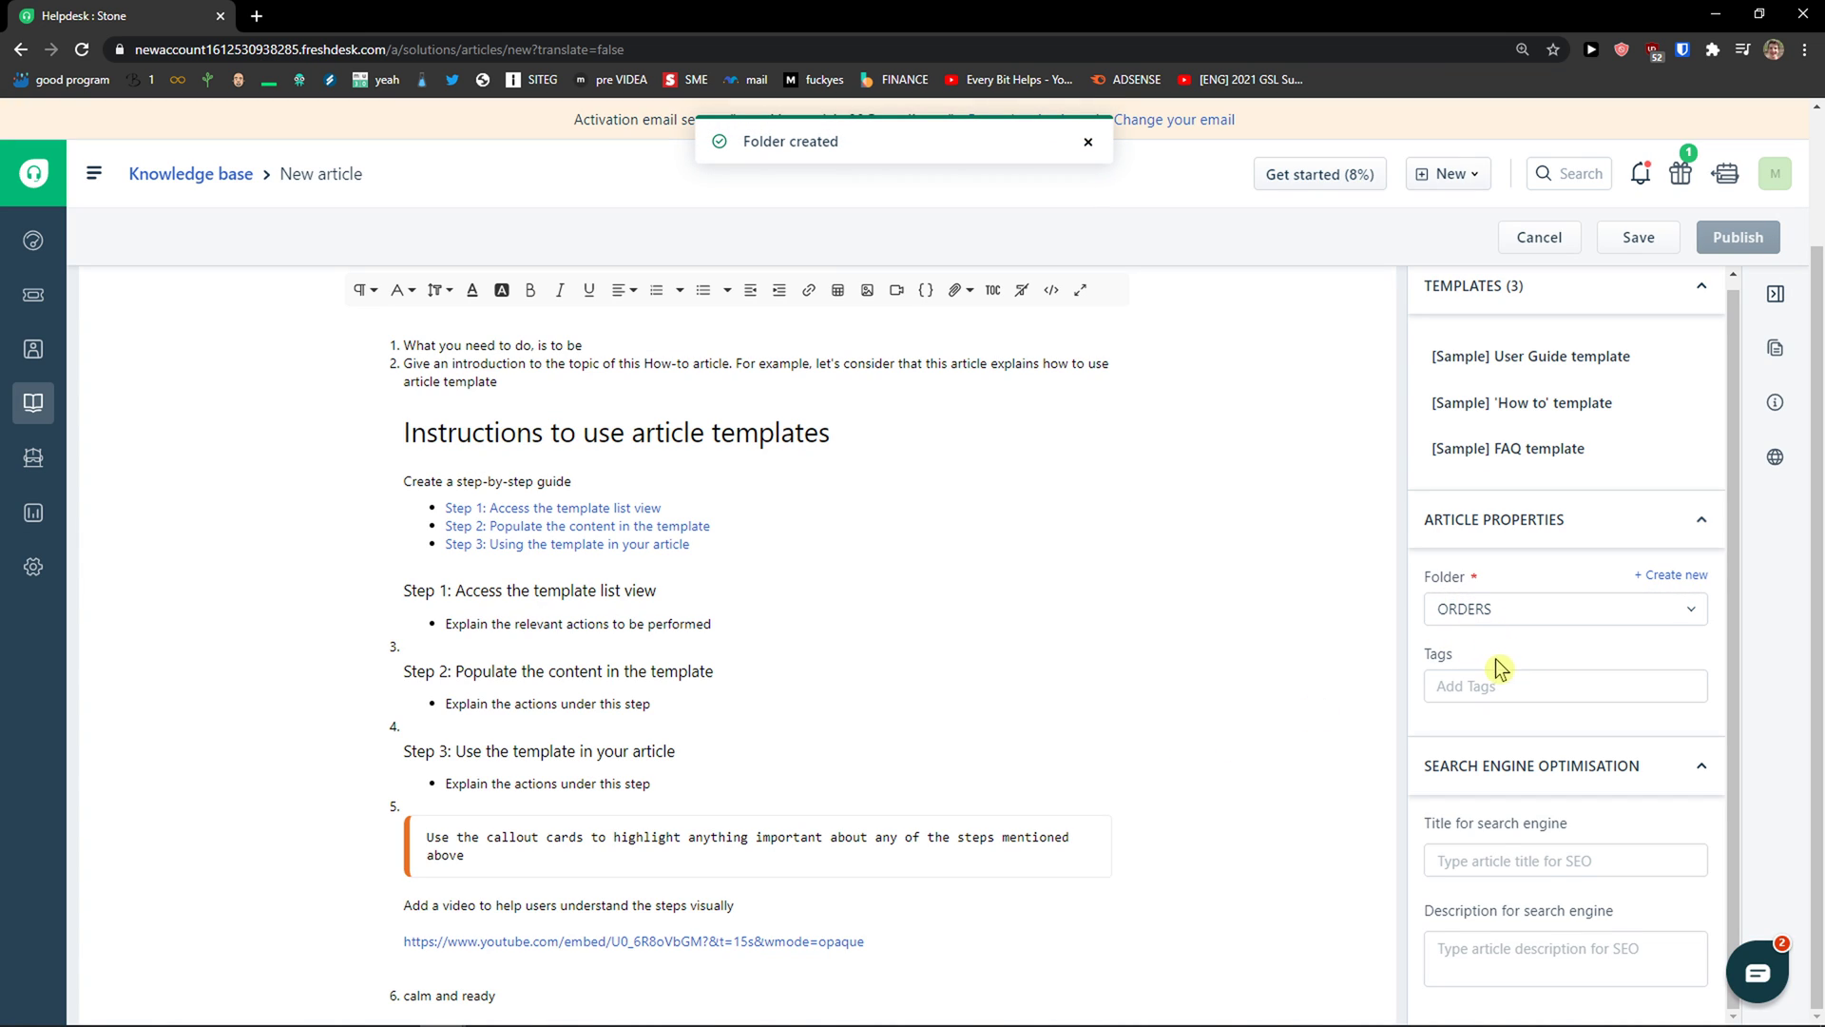
# Step: Save 'How To Solver Orders' as a draft in ORDERS and go to the knowledge base
pyautogui.scroll(1, 1532, 608)
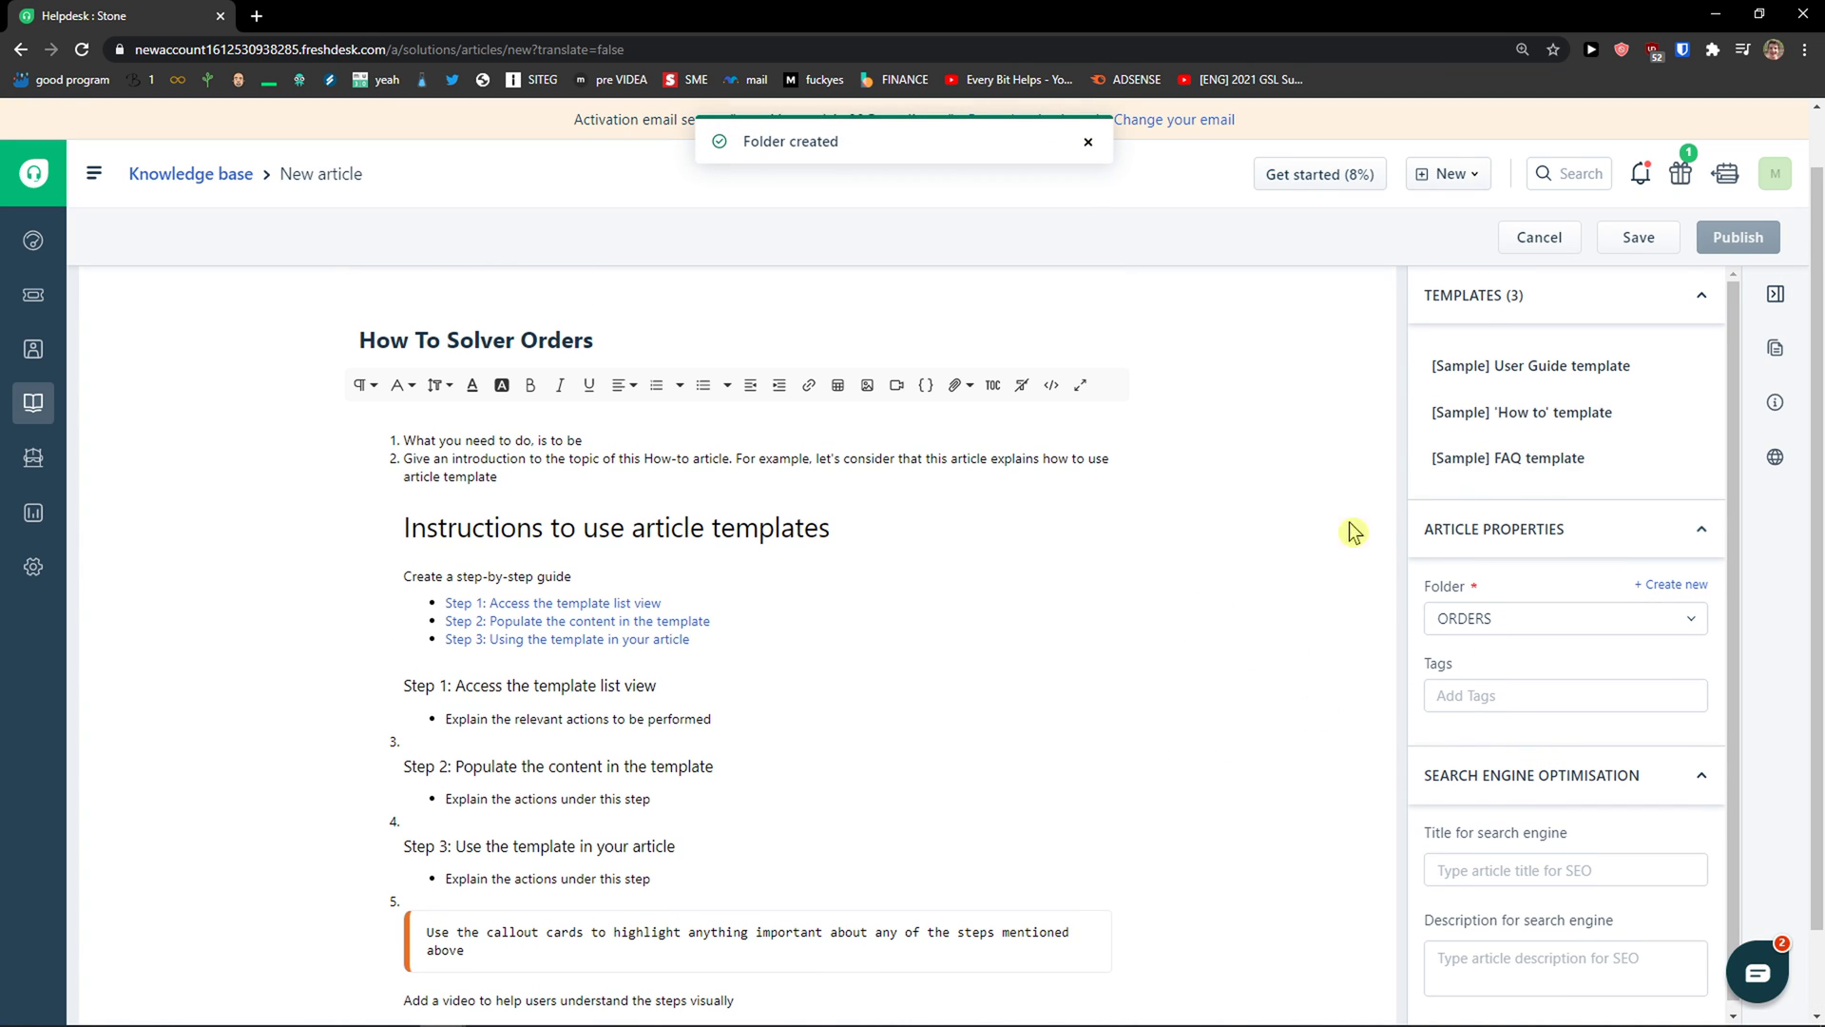
pyautogui.scroll(-1, 1454, 589)
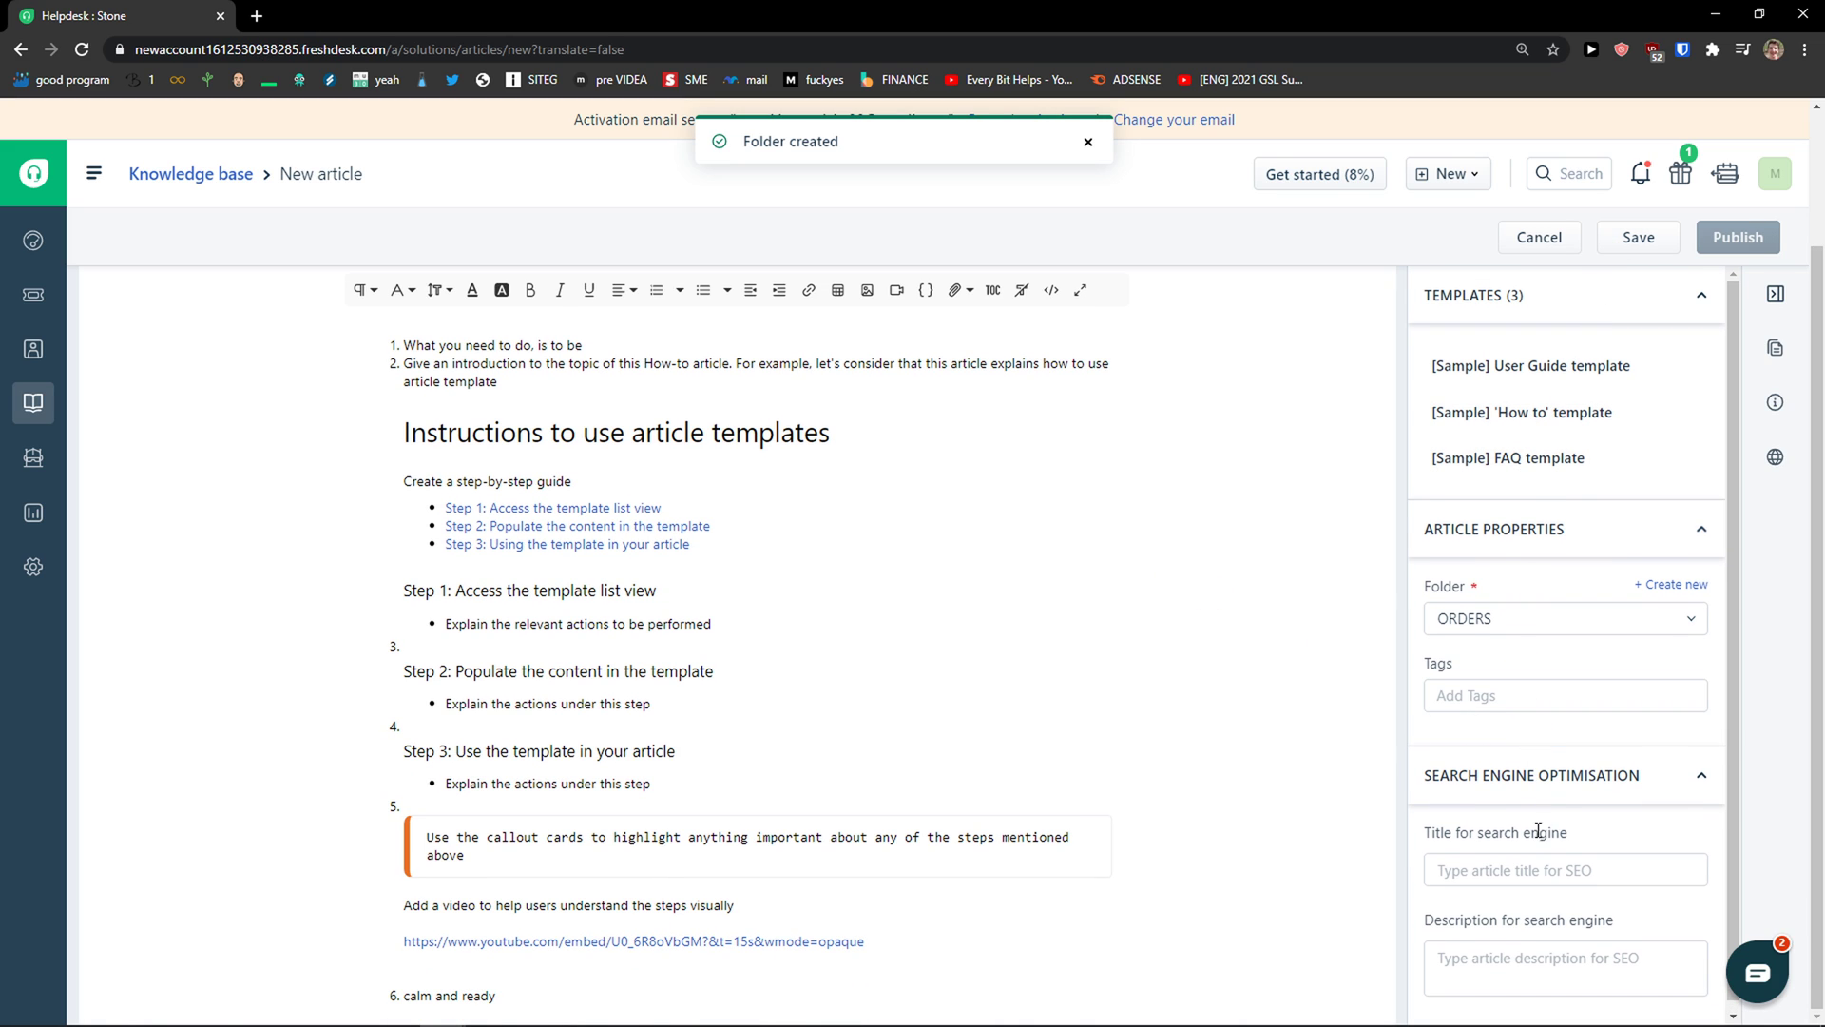
pyautogui.click(1635, 240)
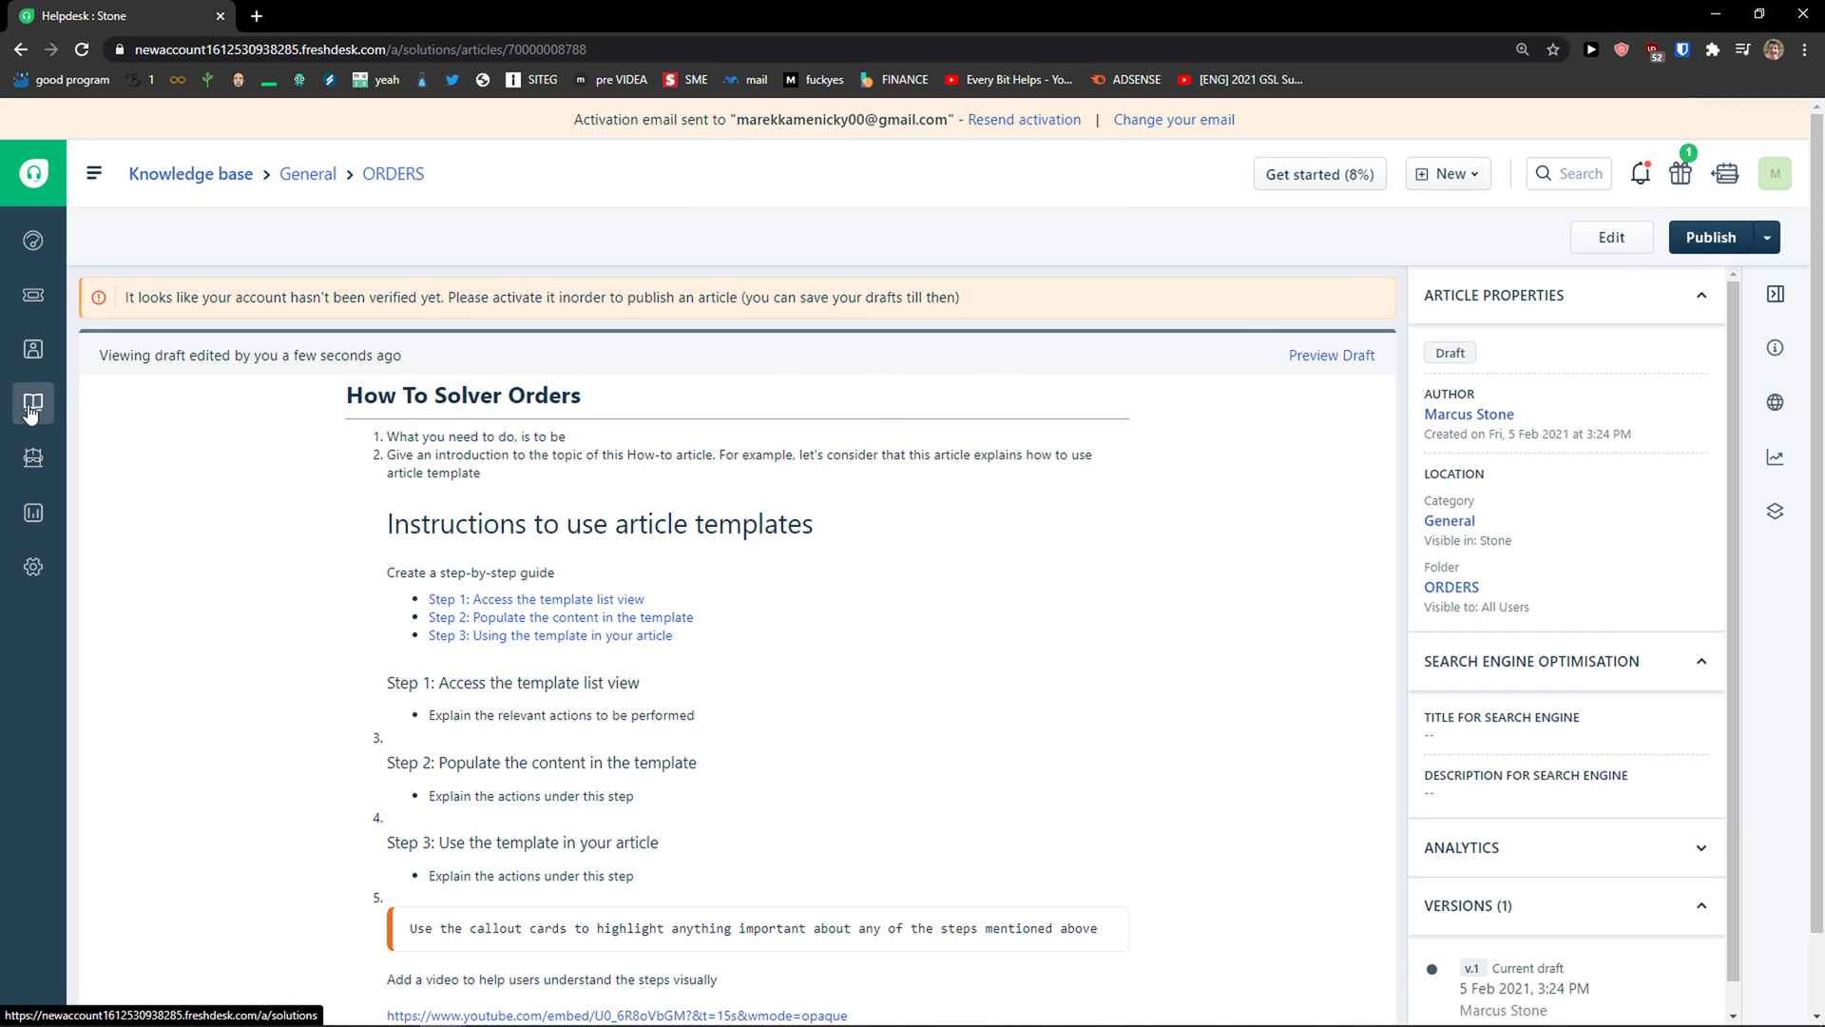
pyautogui.click(32, 404)
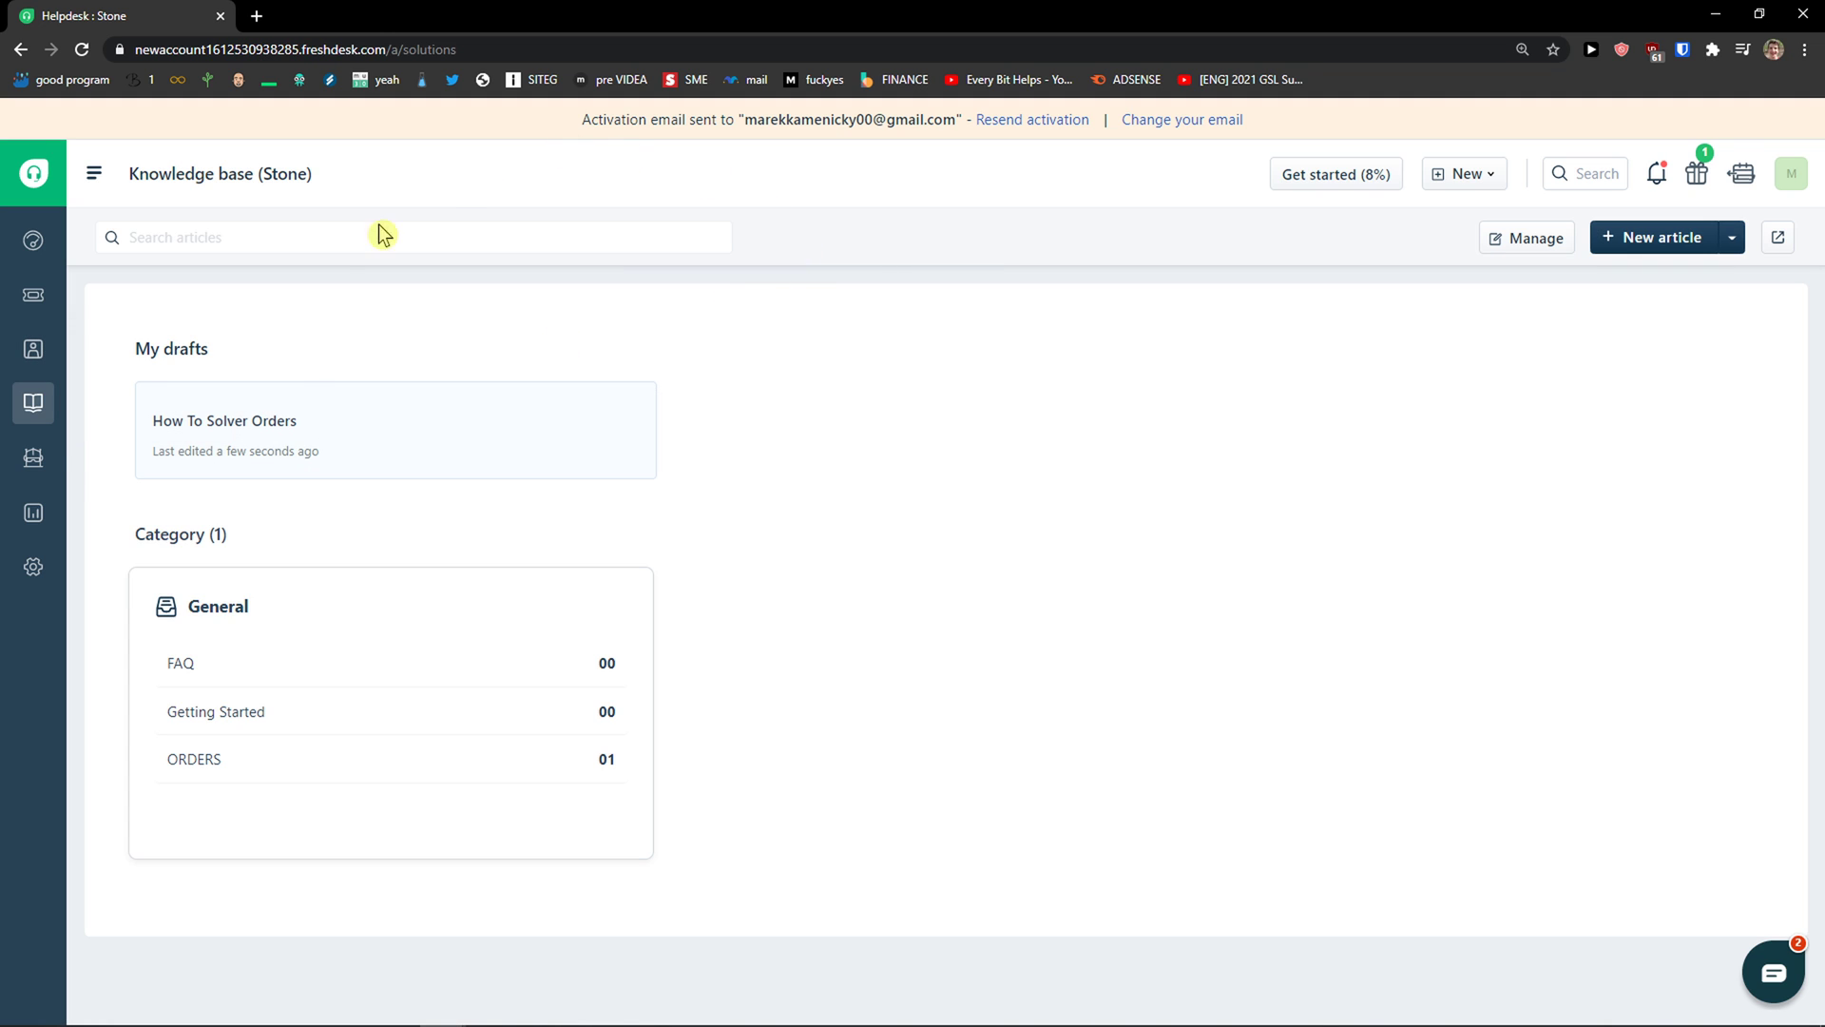
# Step: Open the refund request ticket #7 and start a reply to the customer
pyautogui.click(36, 298)
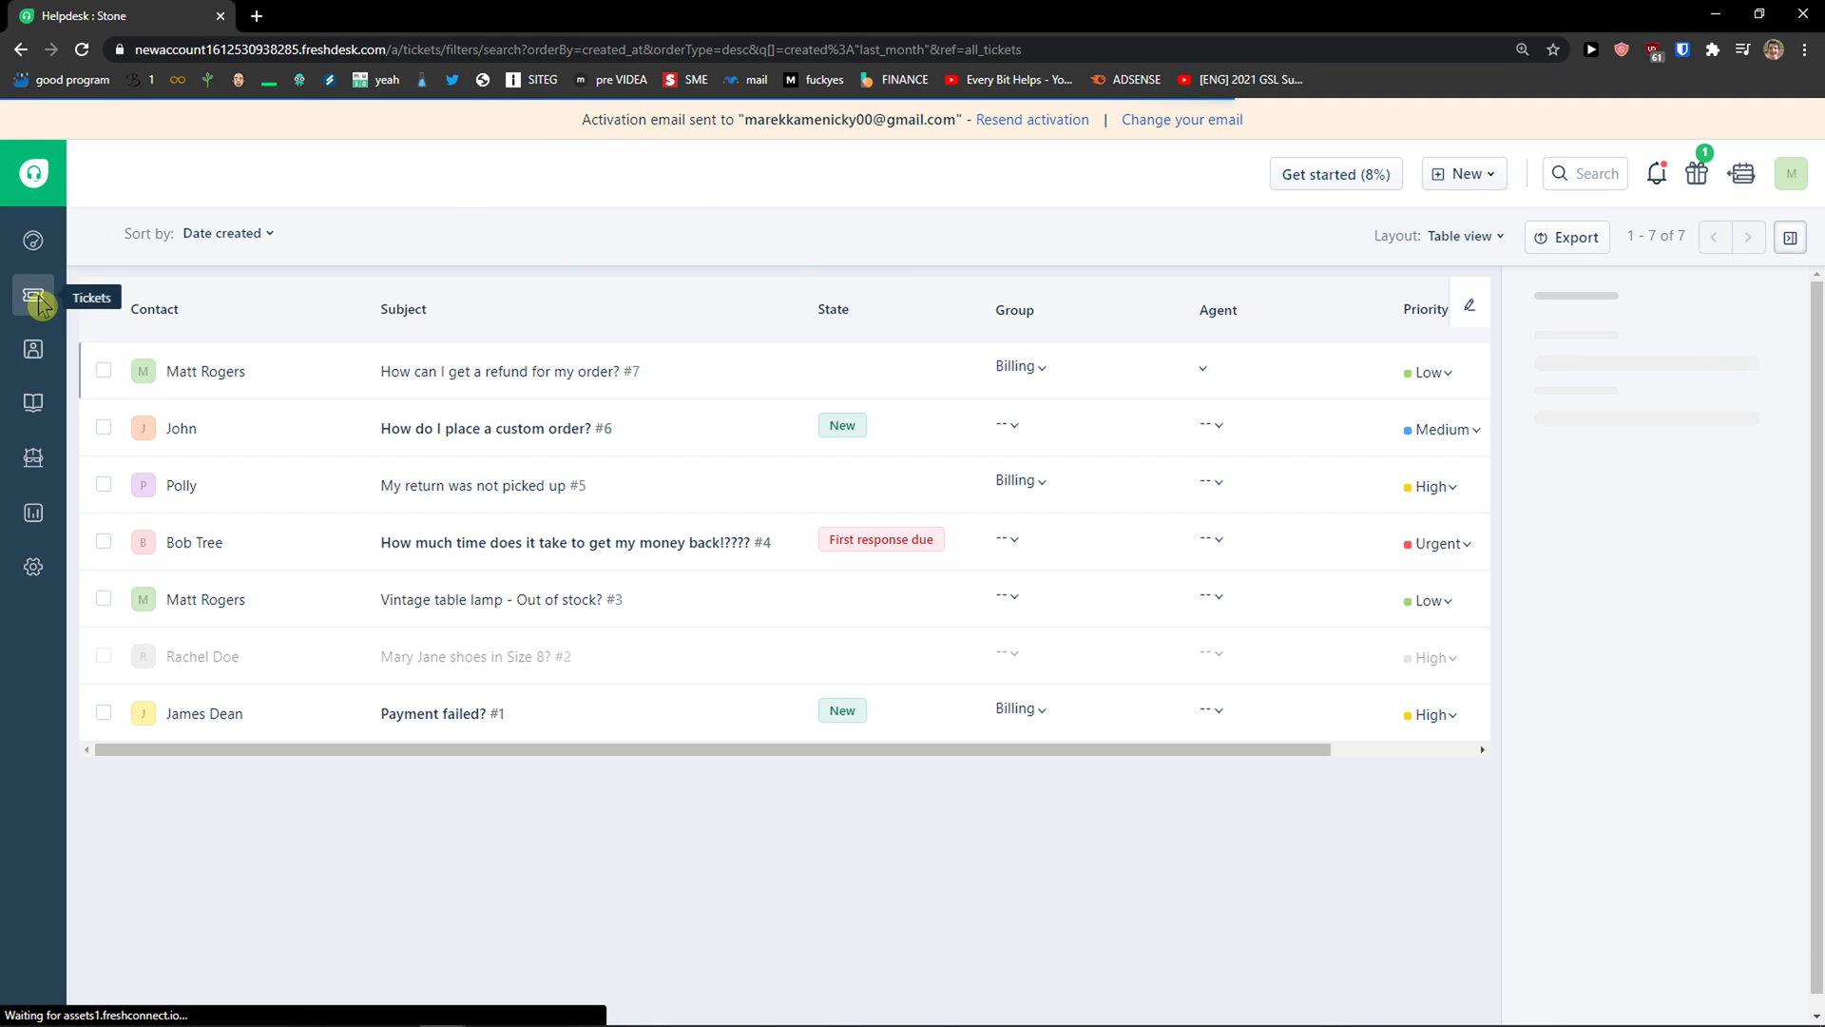
pyautogui.click(420, 374)
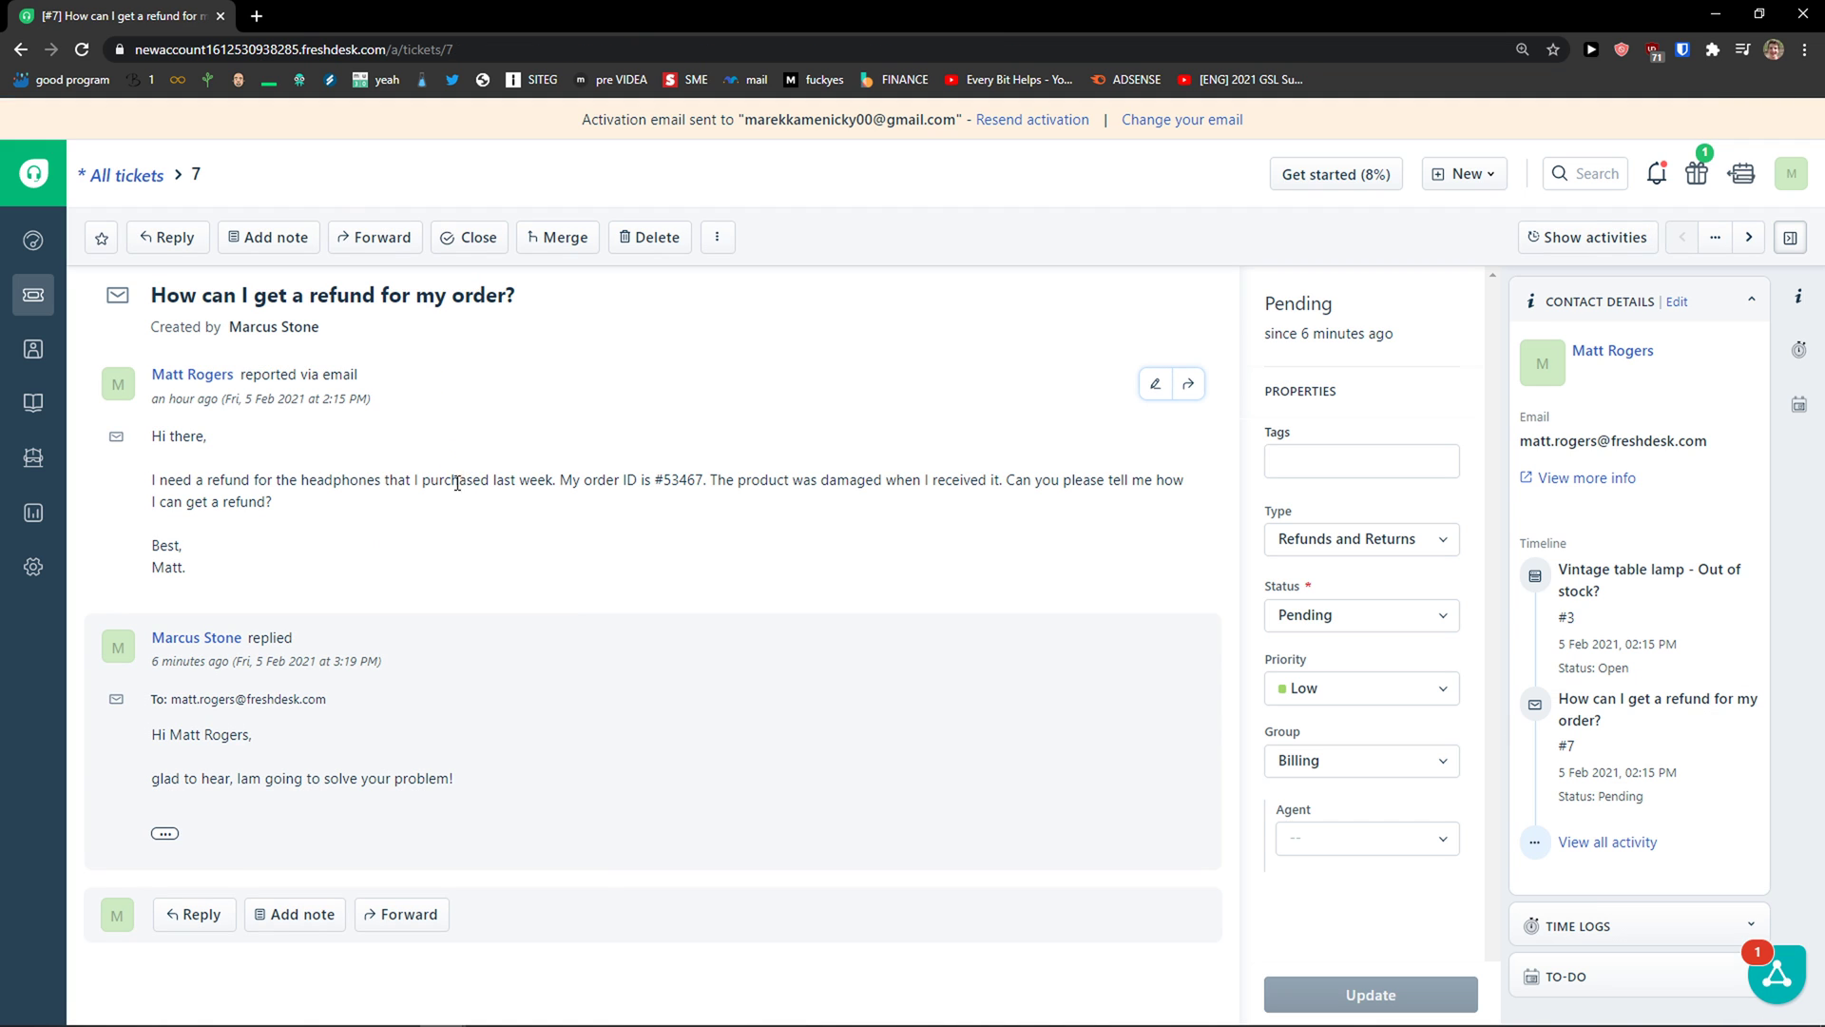
pyautogui.click(194, 913)
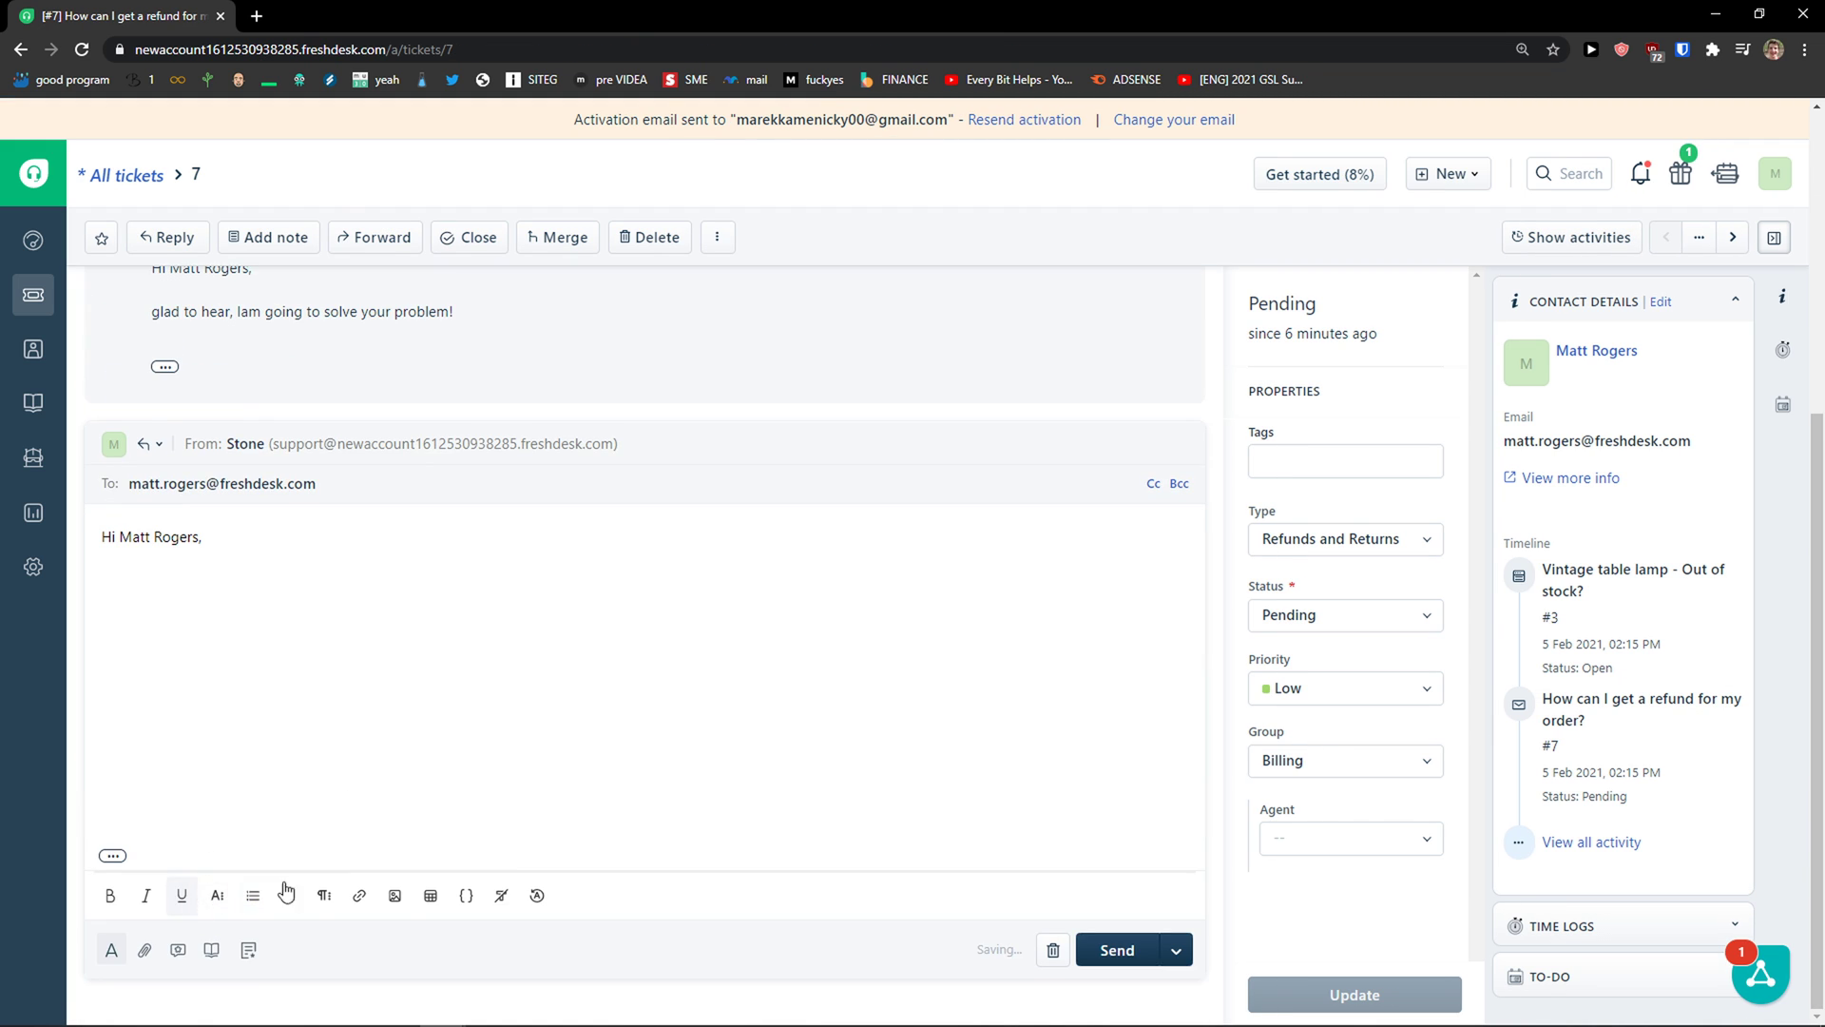
# Step: Switch between suggested solution articles and the canned responses list in the reply
pyautogui.click(211, 951)
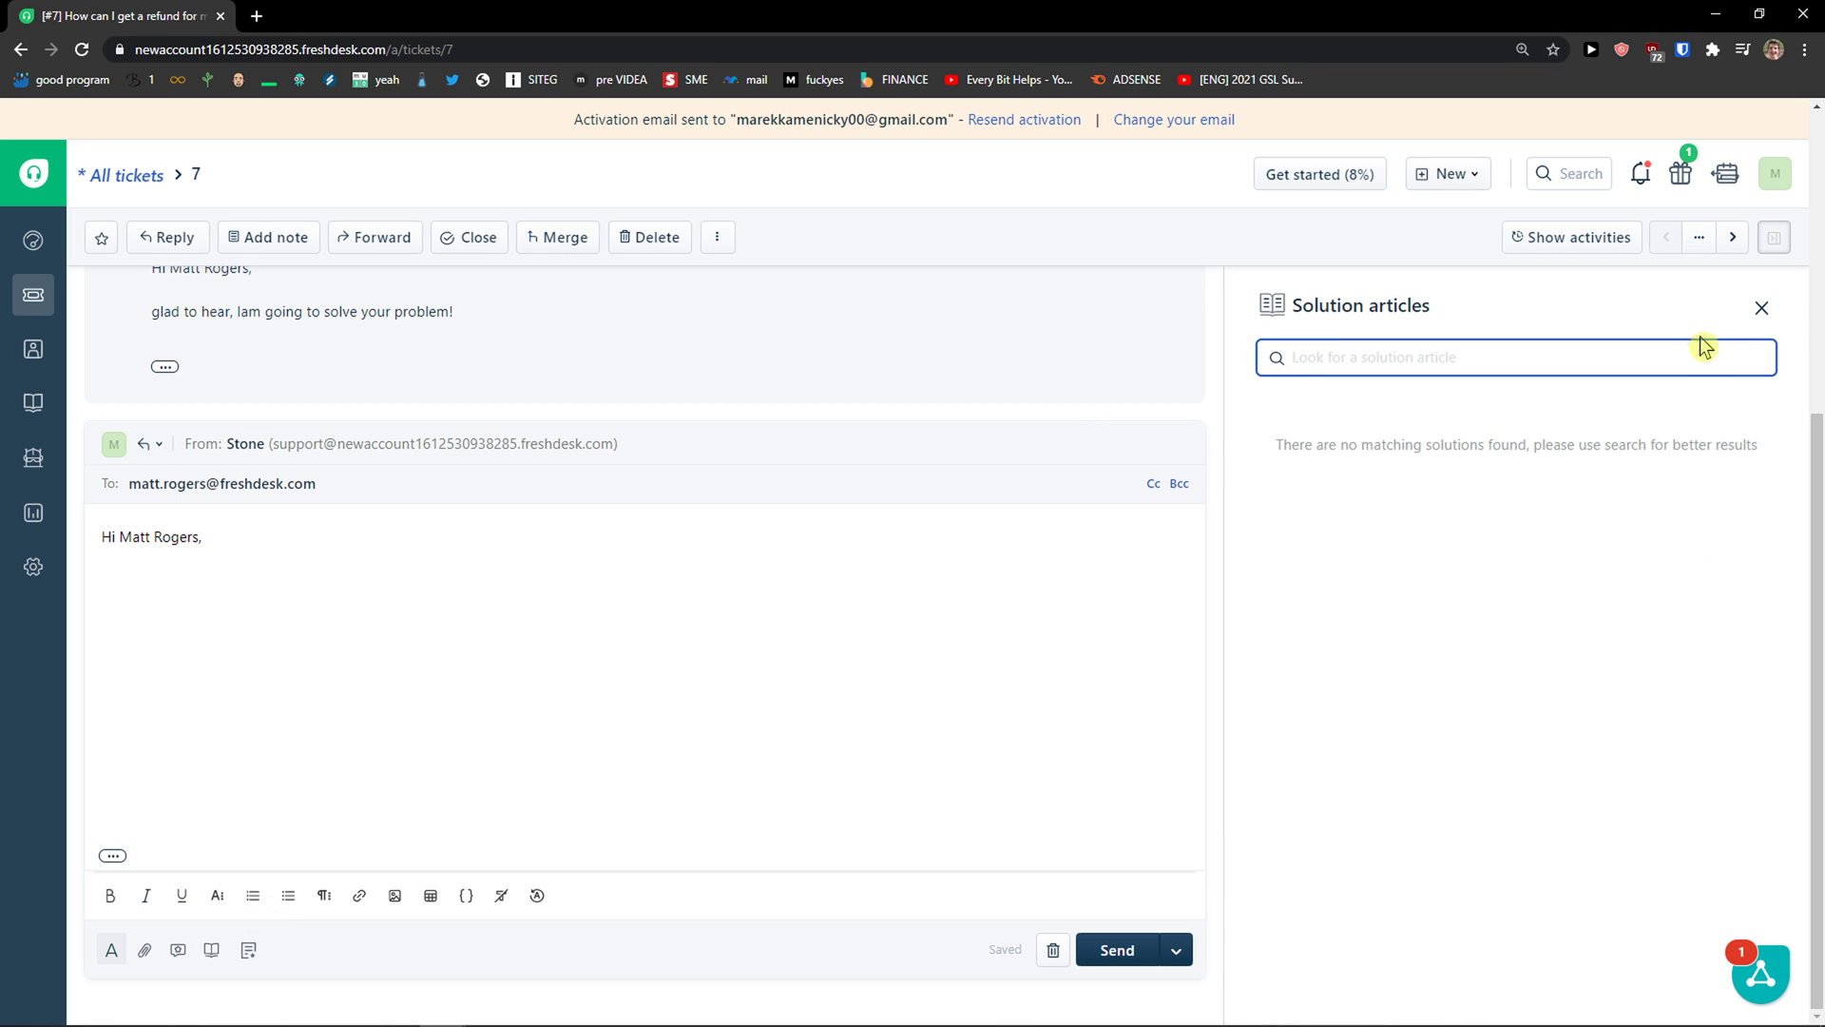
pyautogui.click(1761, 307)
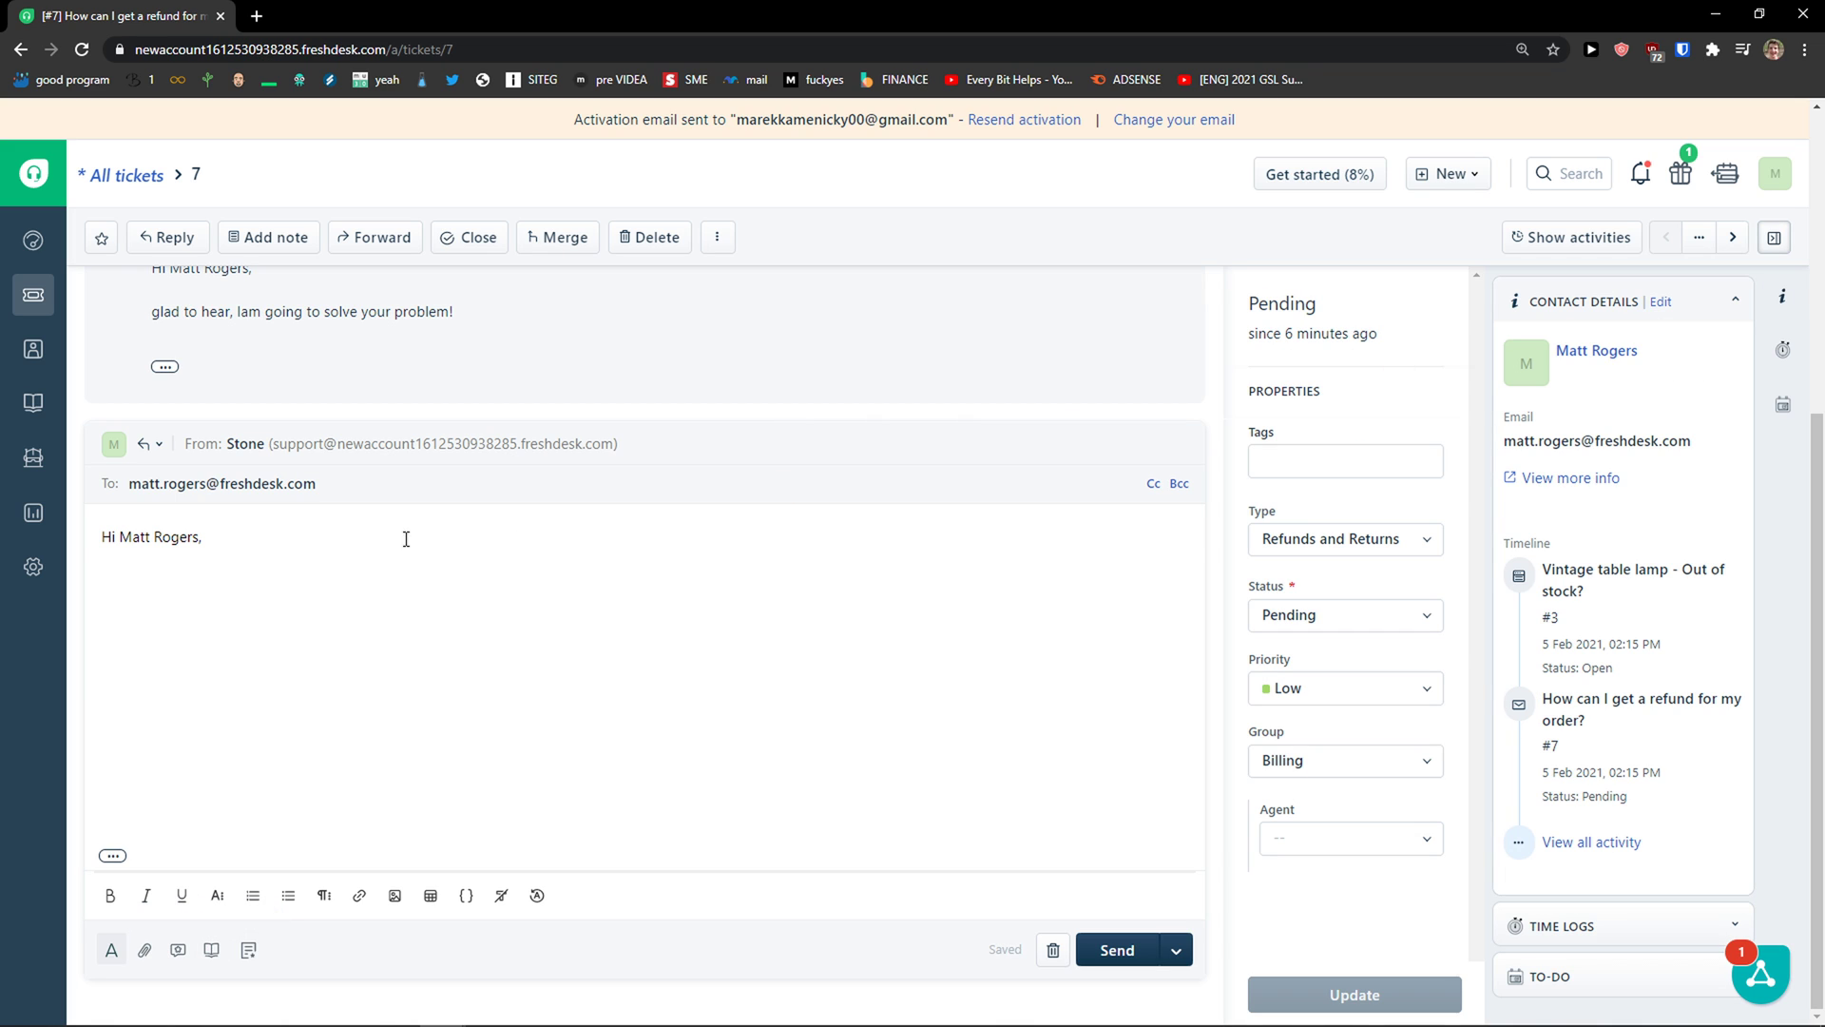
pyautogui.click(178, 952)
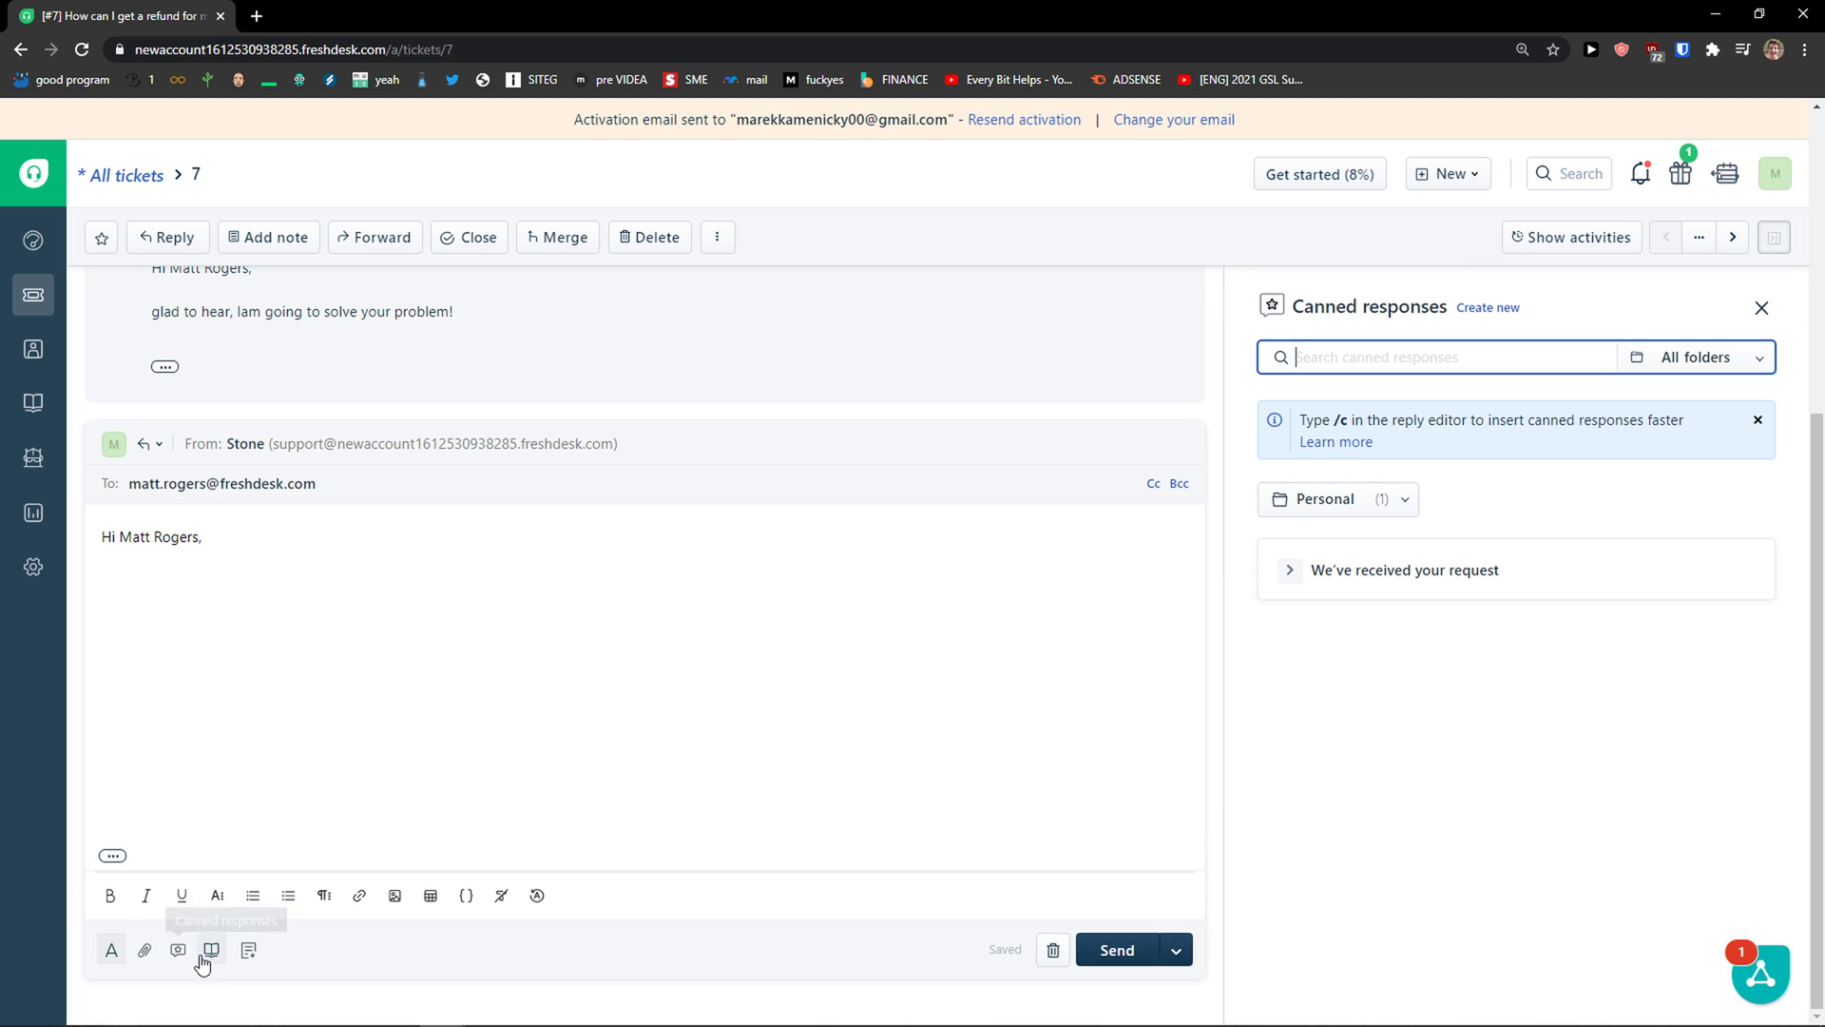
pyautogui.click(208, 954)
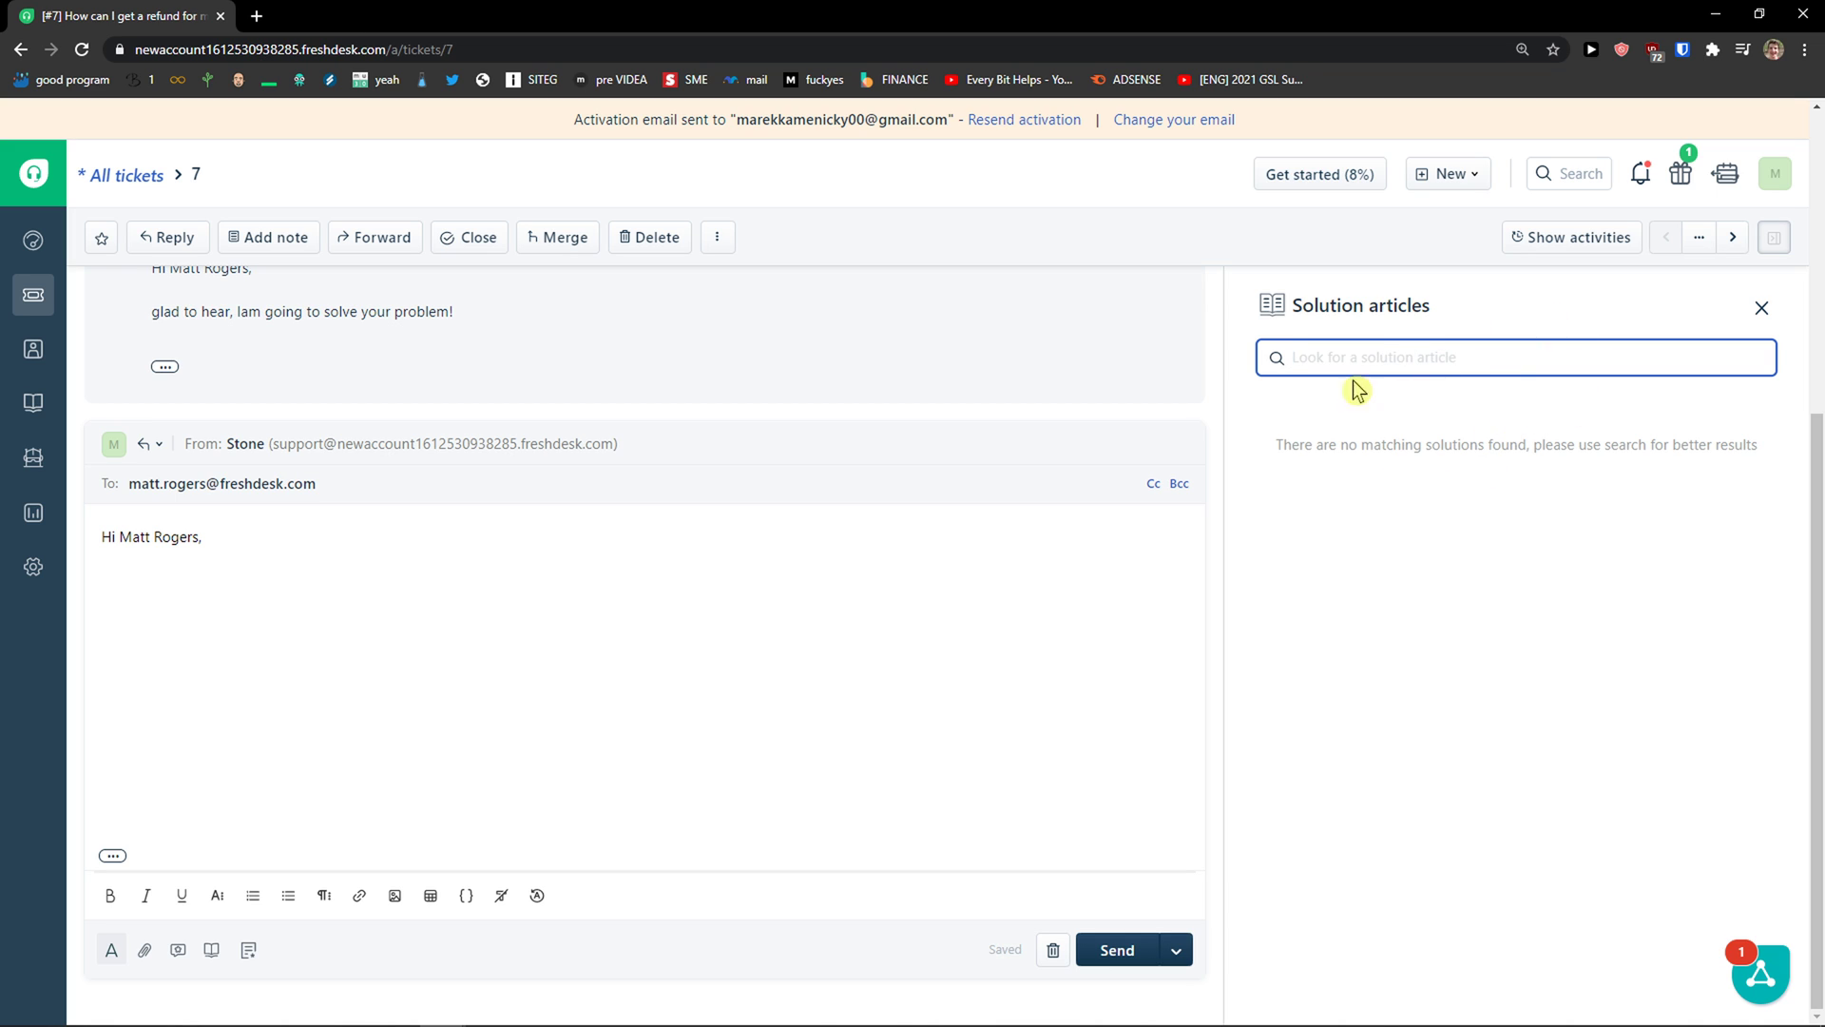
pyautogui.click(177, 949)
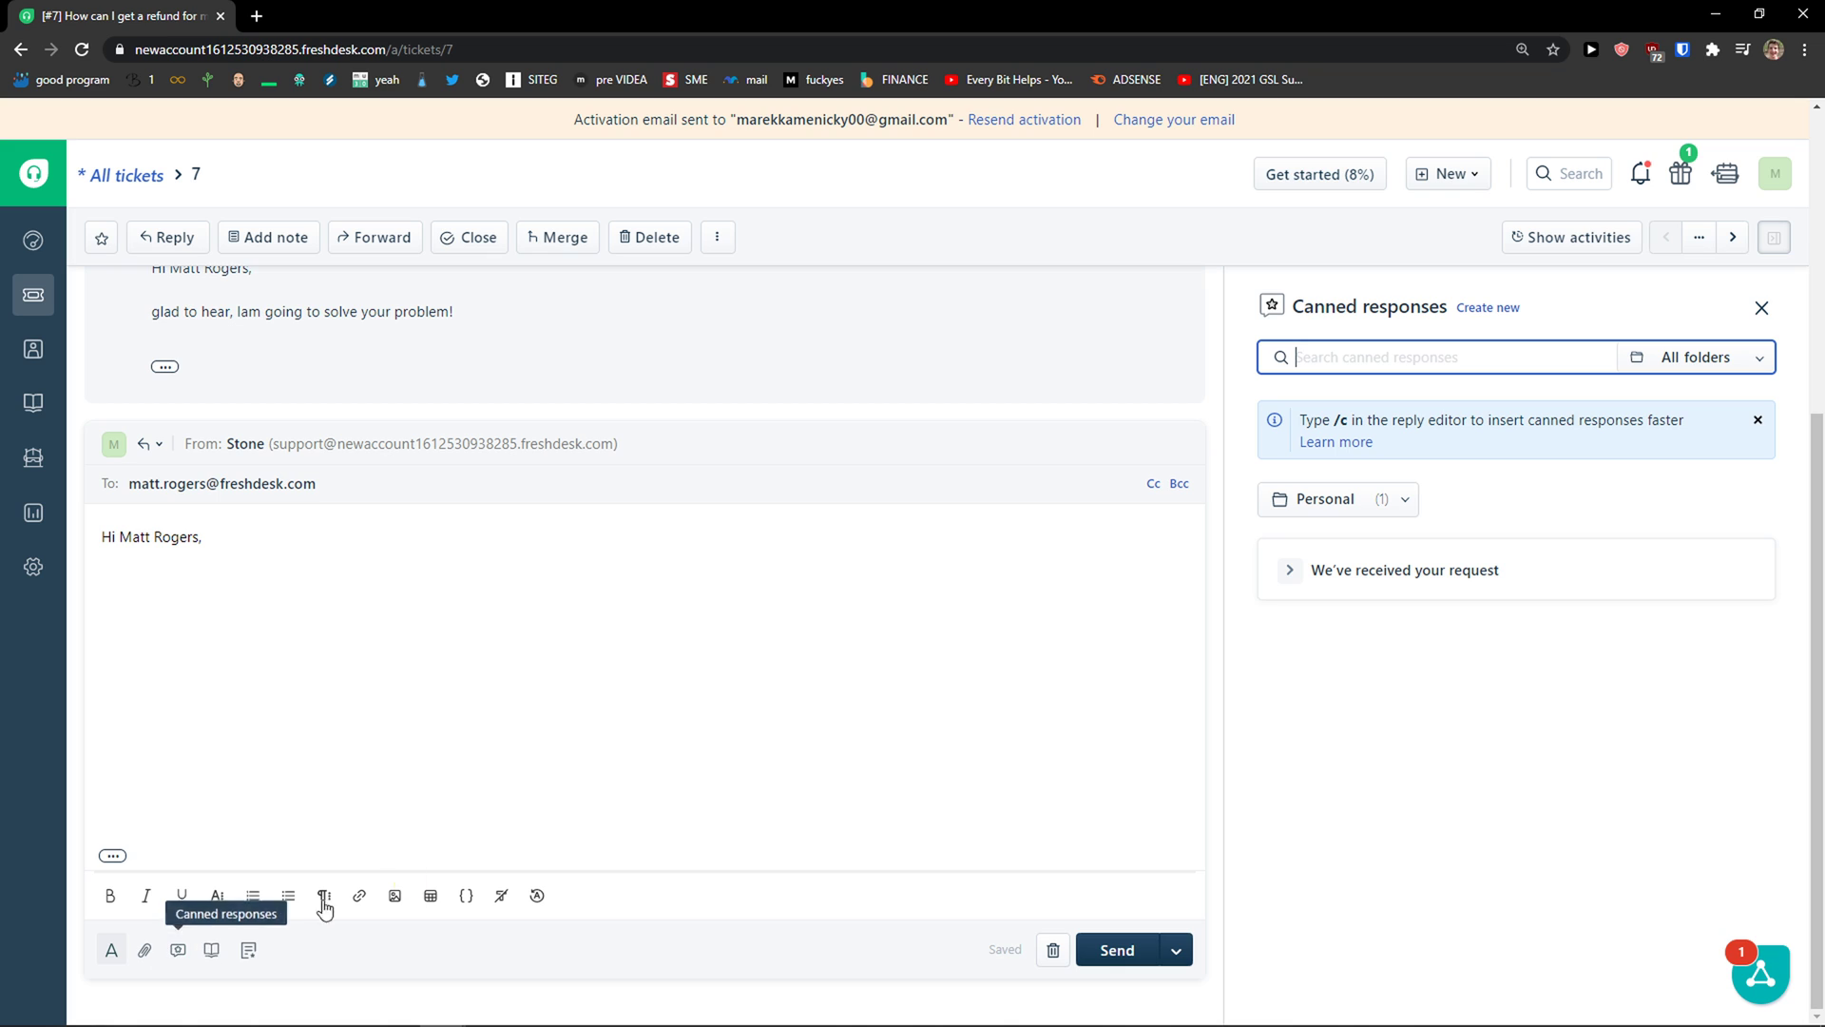
# Step: Try a /c search in the canned responses panel, then clear it to list all responses
pyautogui.moveTo(1323, 419); pyautogui.dragTo(1518, 444)
pyautogui.click(1514, 379)
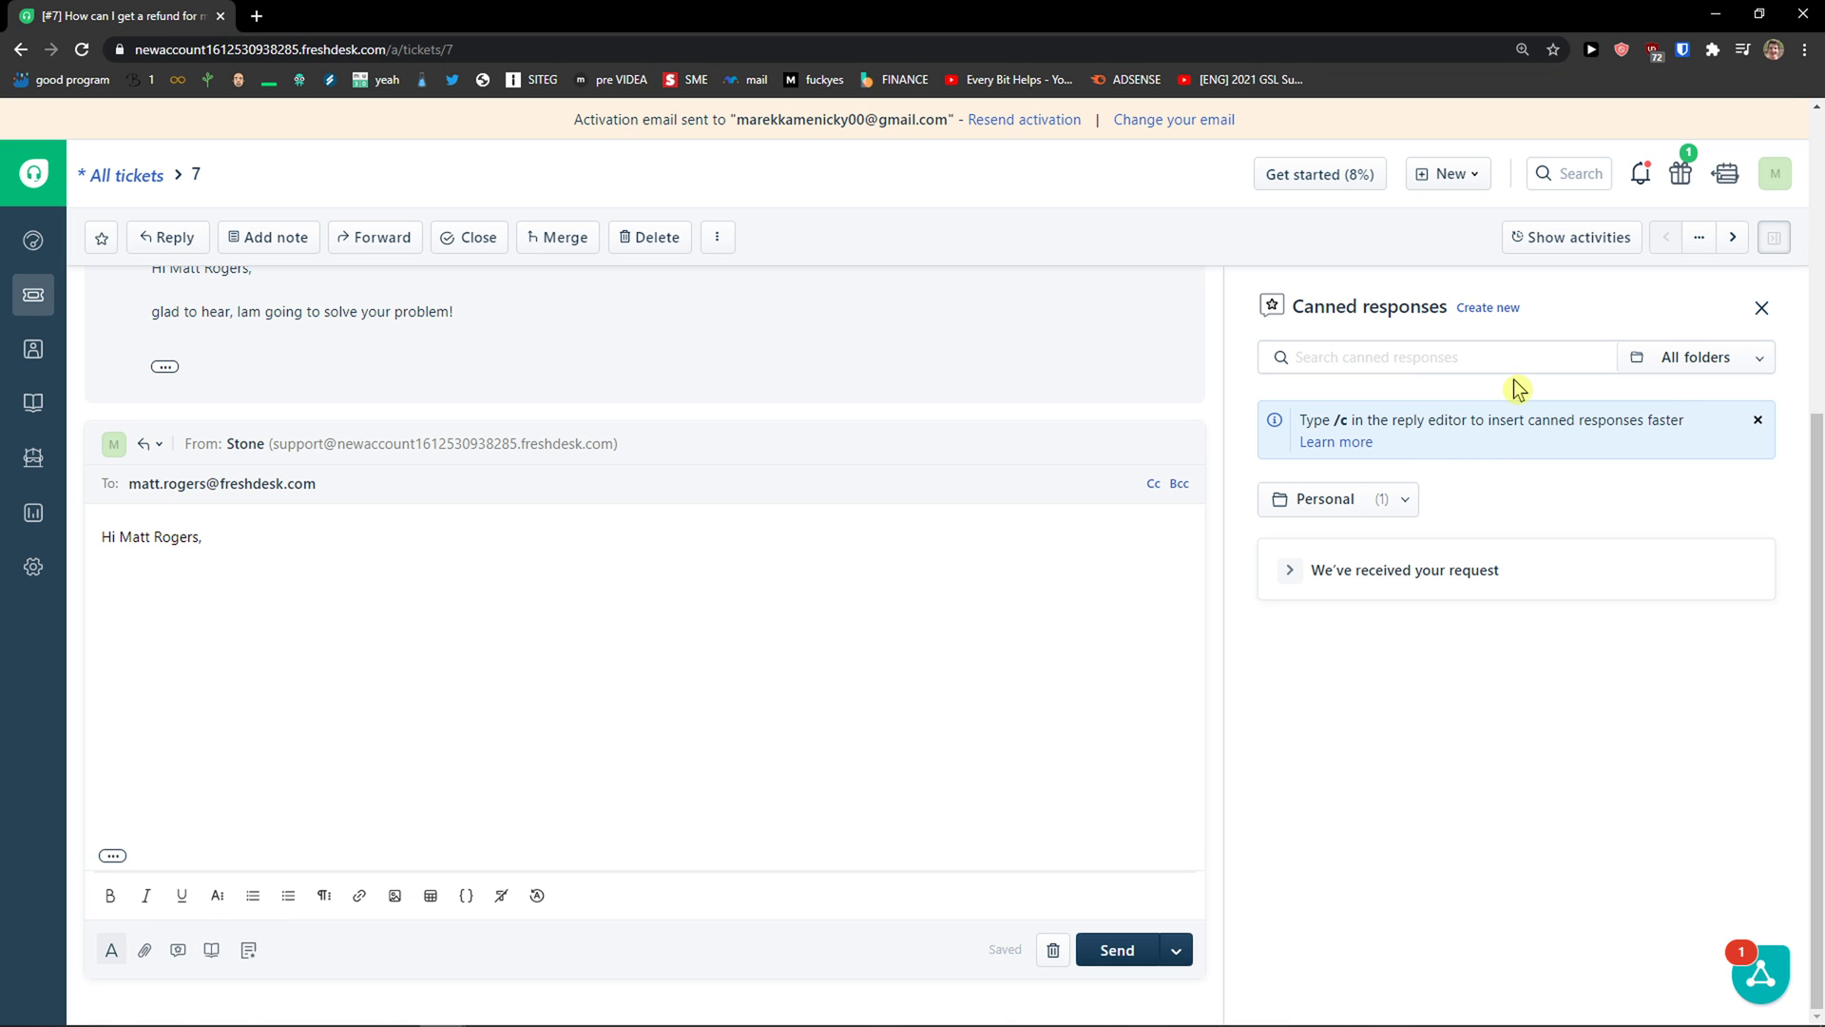
pyautogui.click(1506, 370)
pyautogui.write('/c')
pyautogui.press('BackSpace')
pyautogui.press('BackSpace')
pyautogui.write('/C')
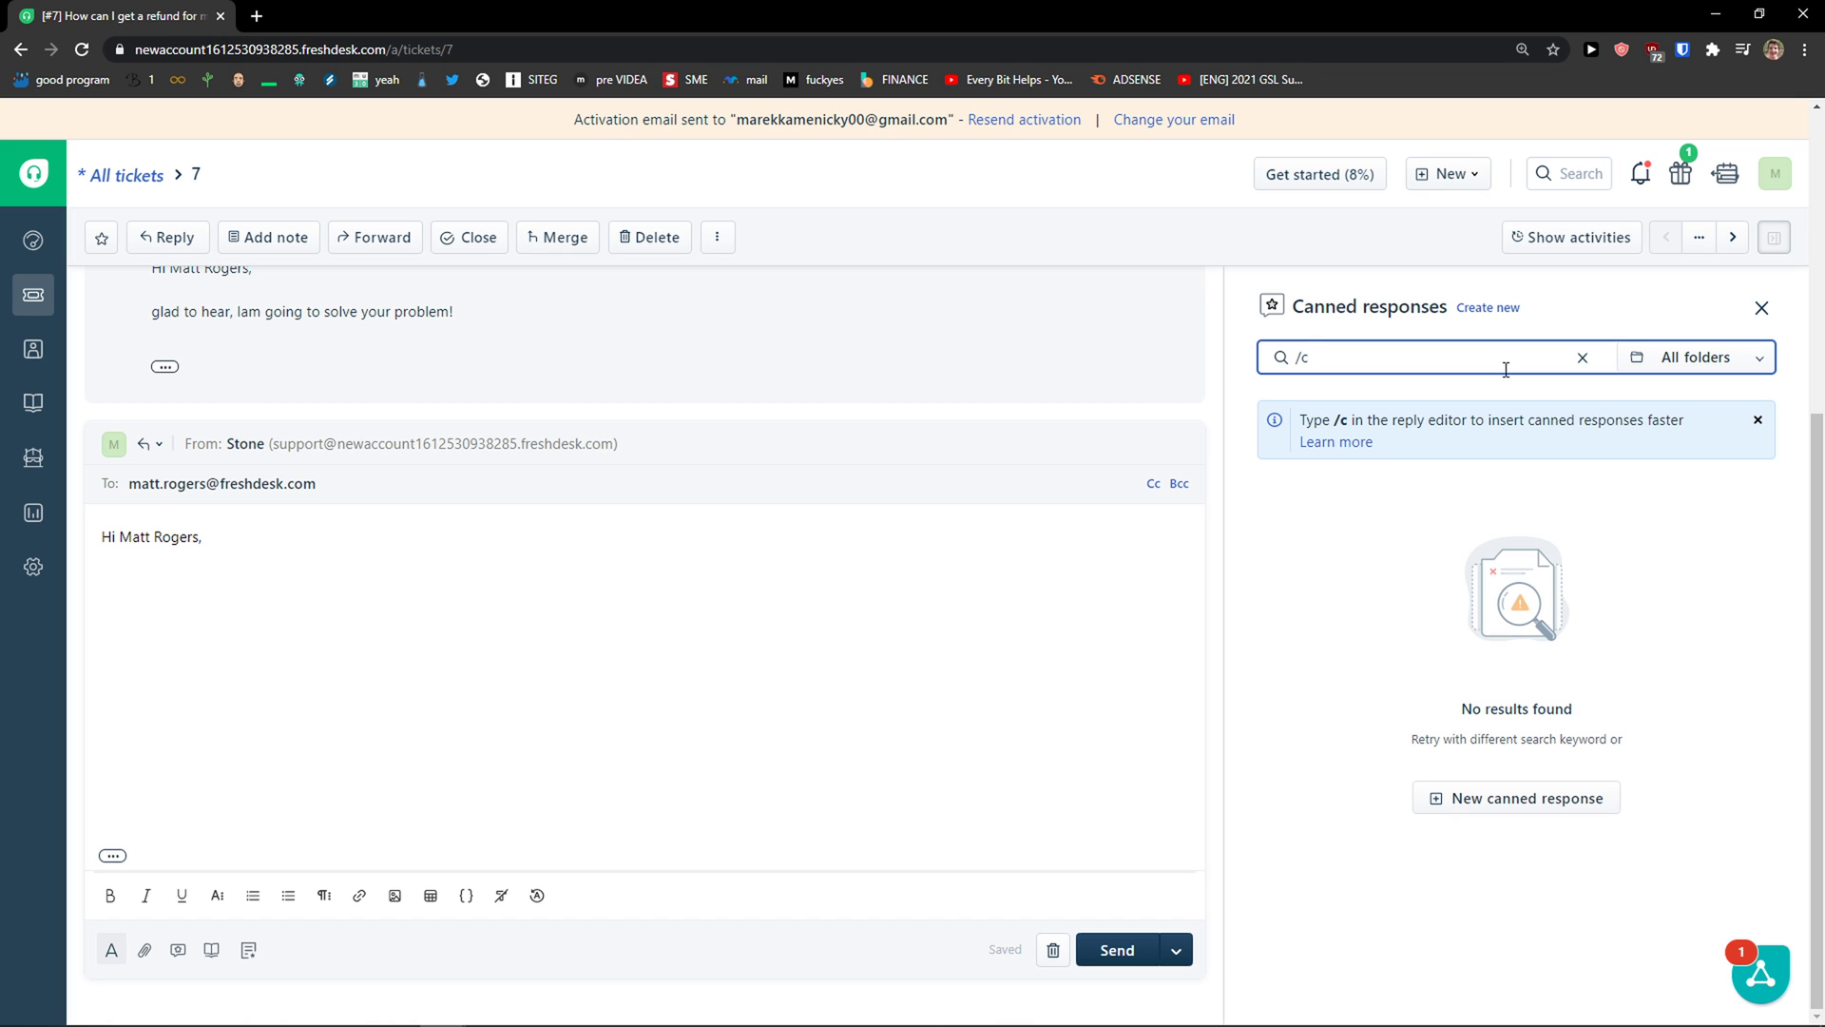
pyautogui.press('BackSpace')
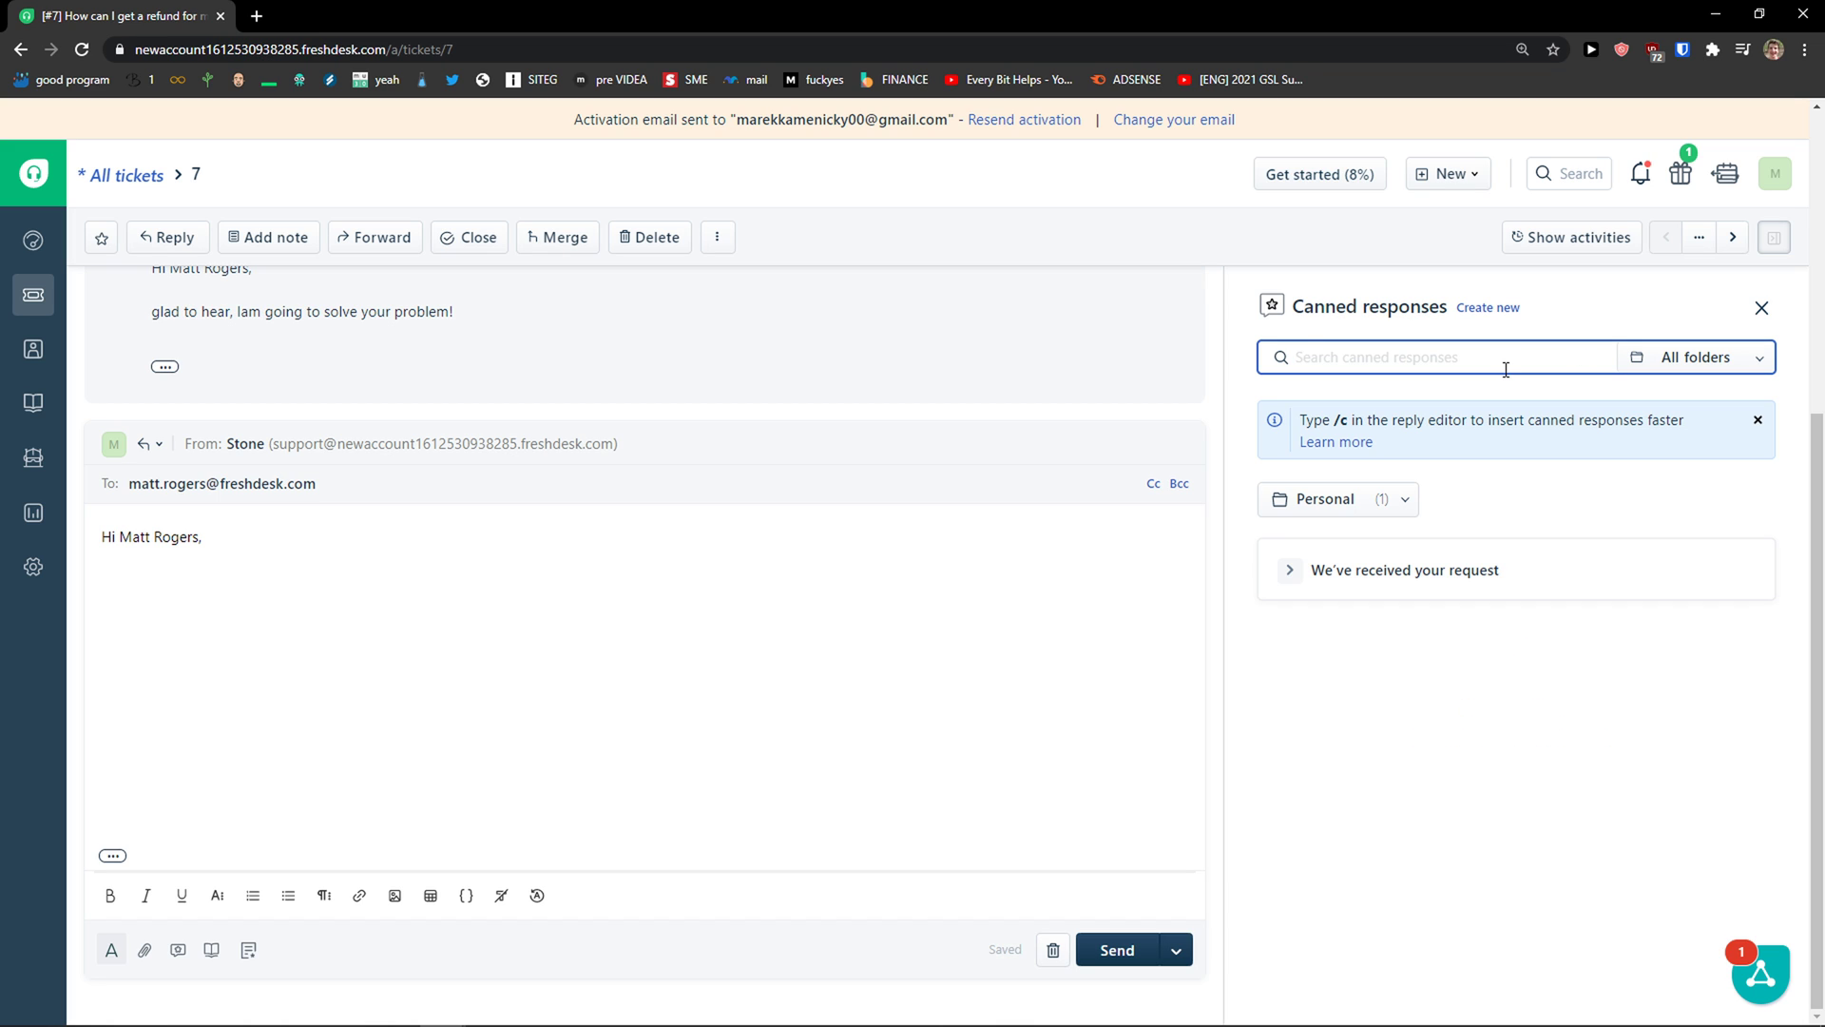
# Step: Insert the 'We've received your request' canned response into the reply and glance at its folders
pyautogui.click(1292, 572)
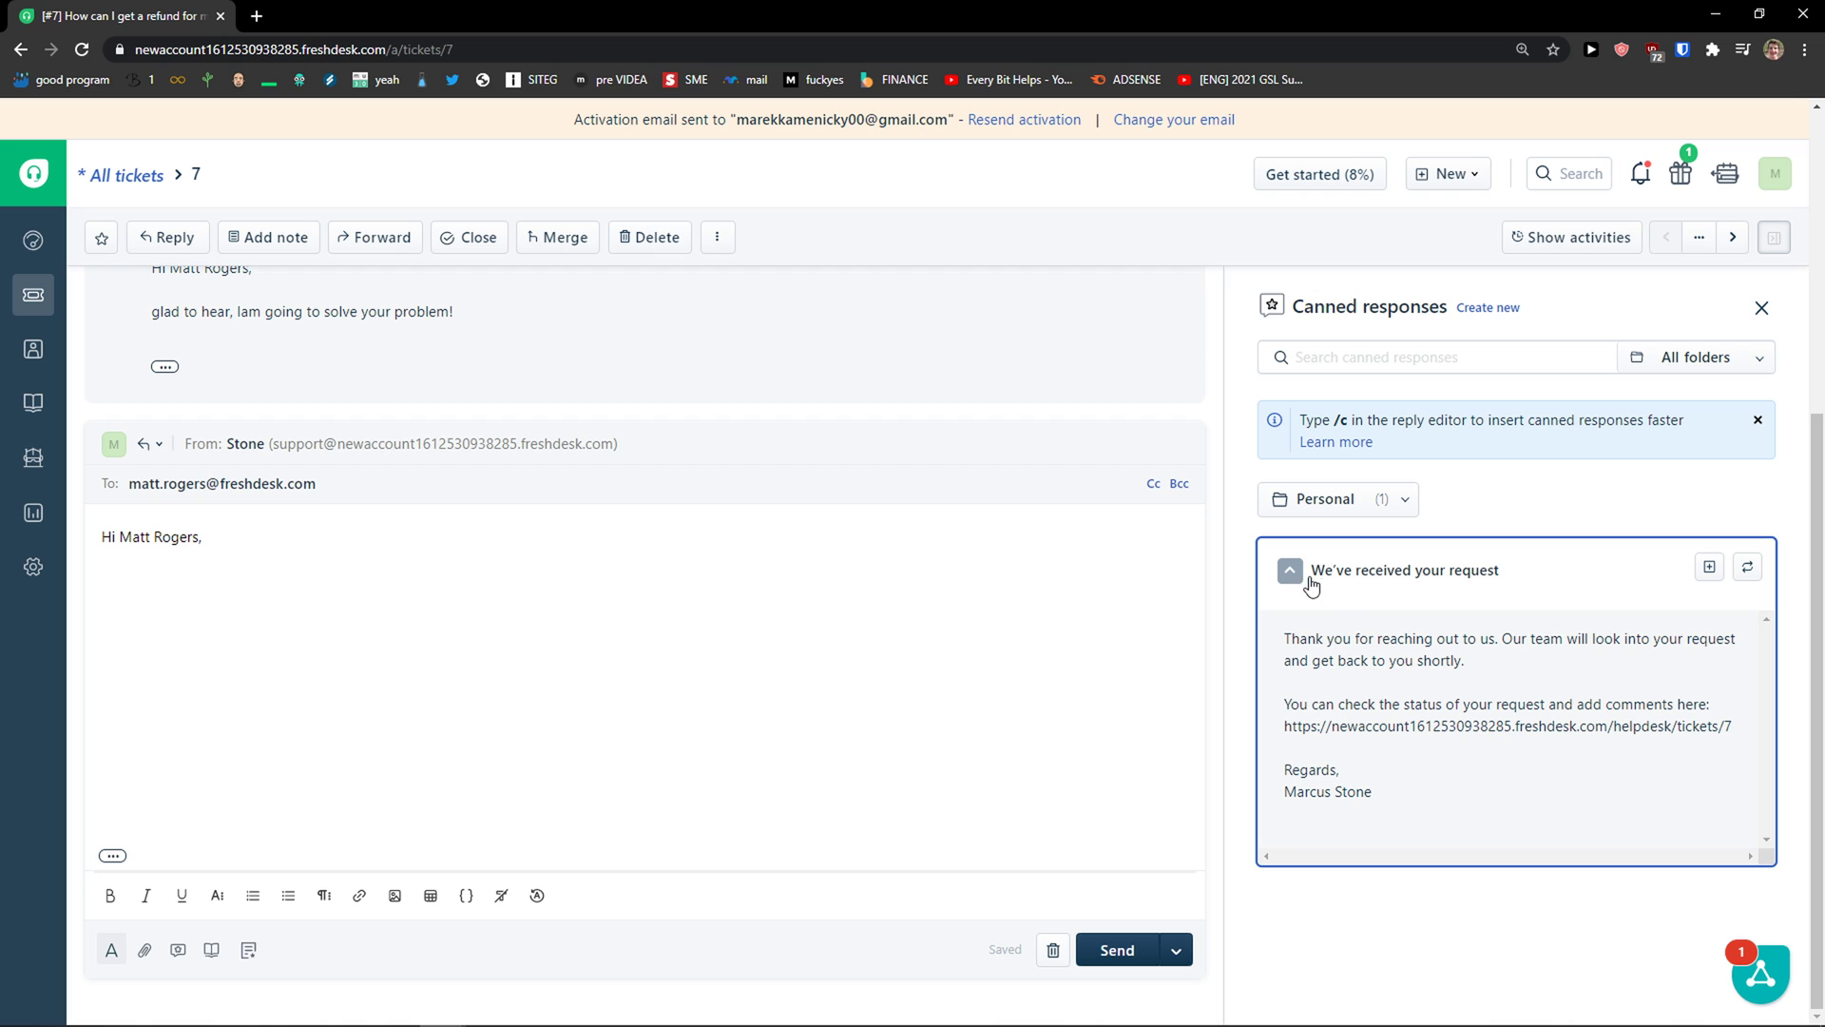
pyautogui.click(1709, 570)
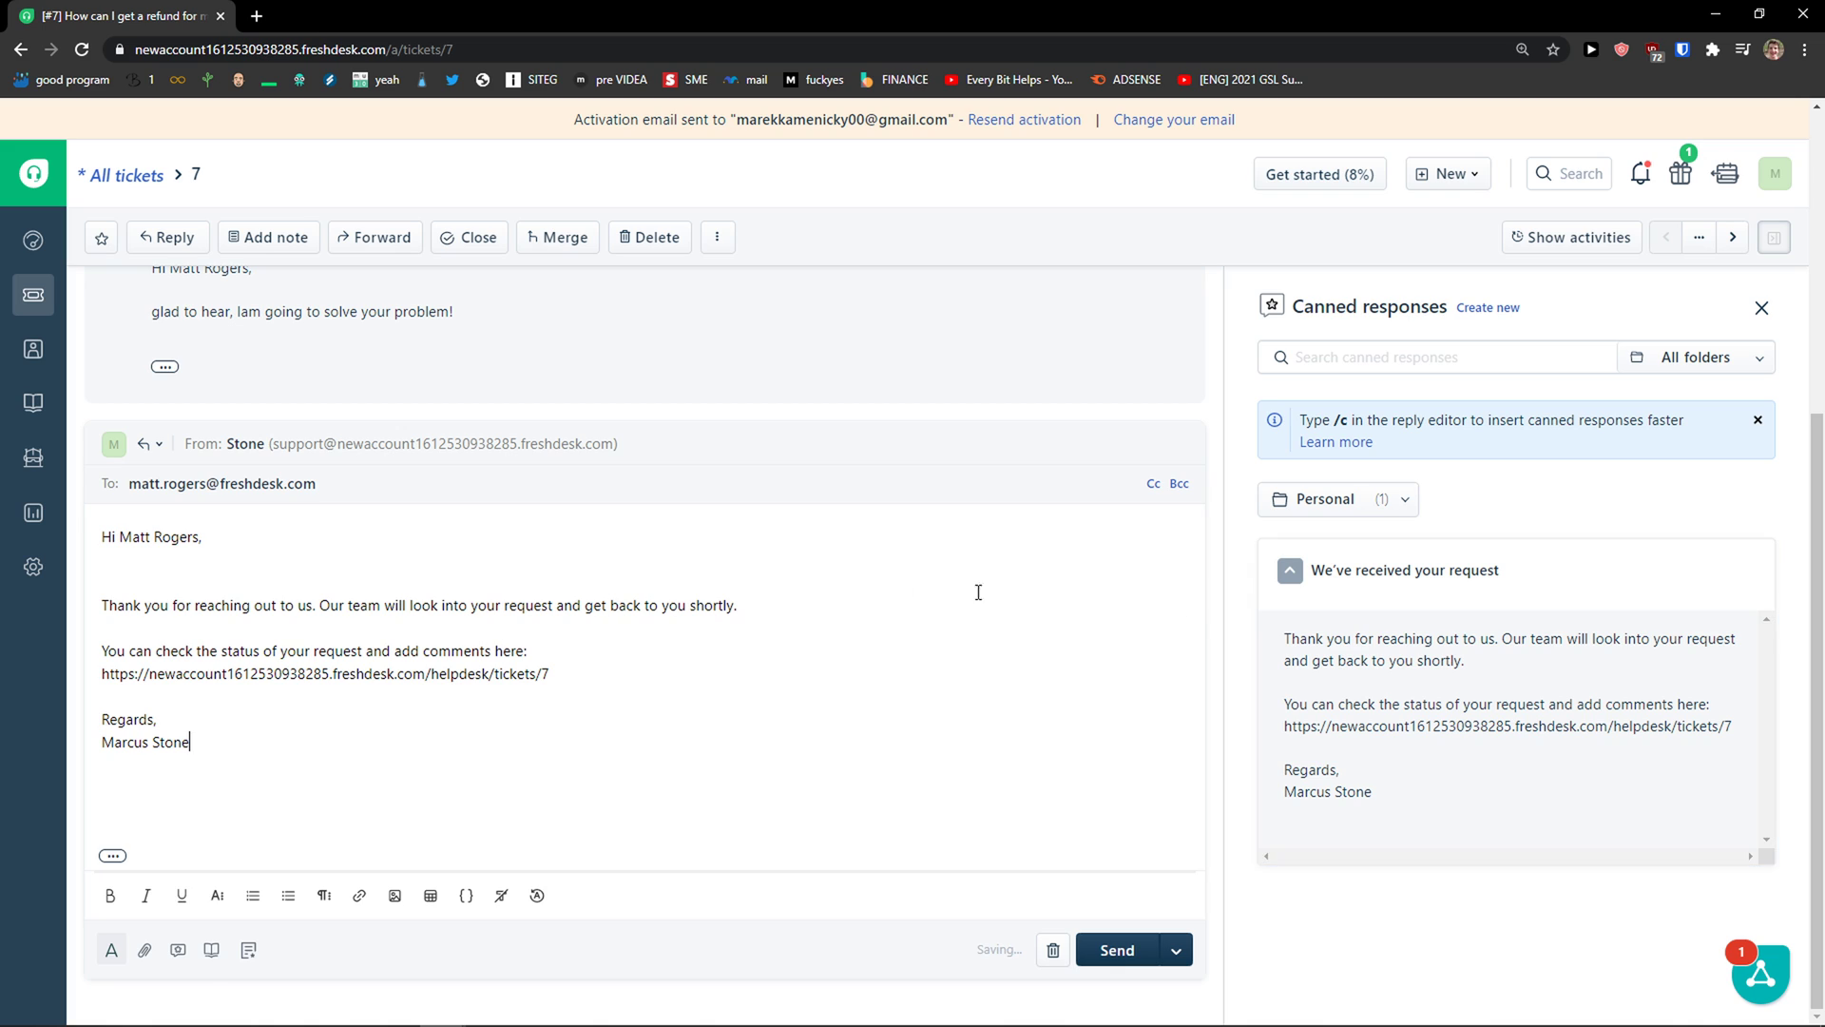
pyautogui.click(1684, 376)
pyautogui.click(1556, 326)
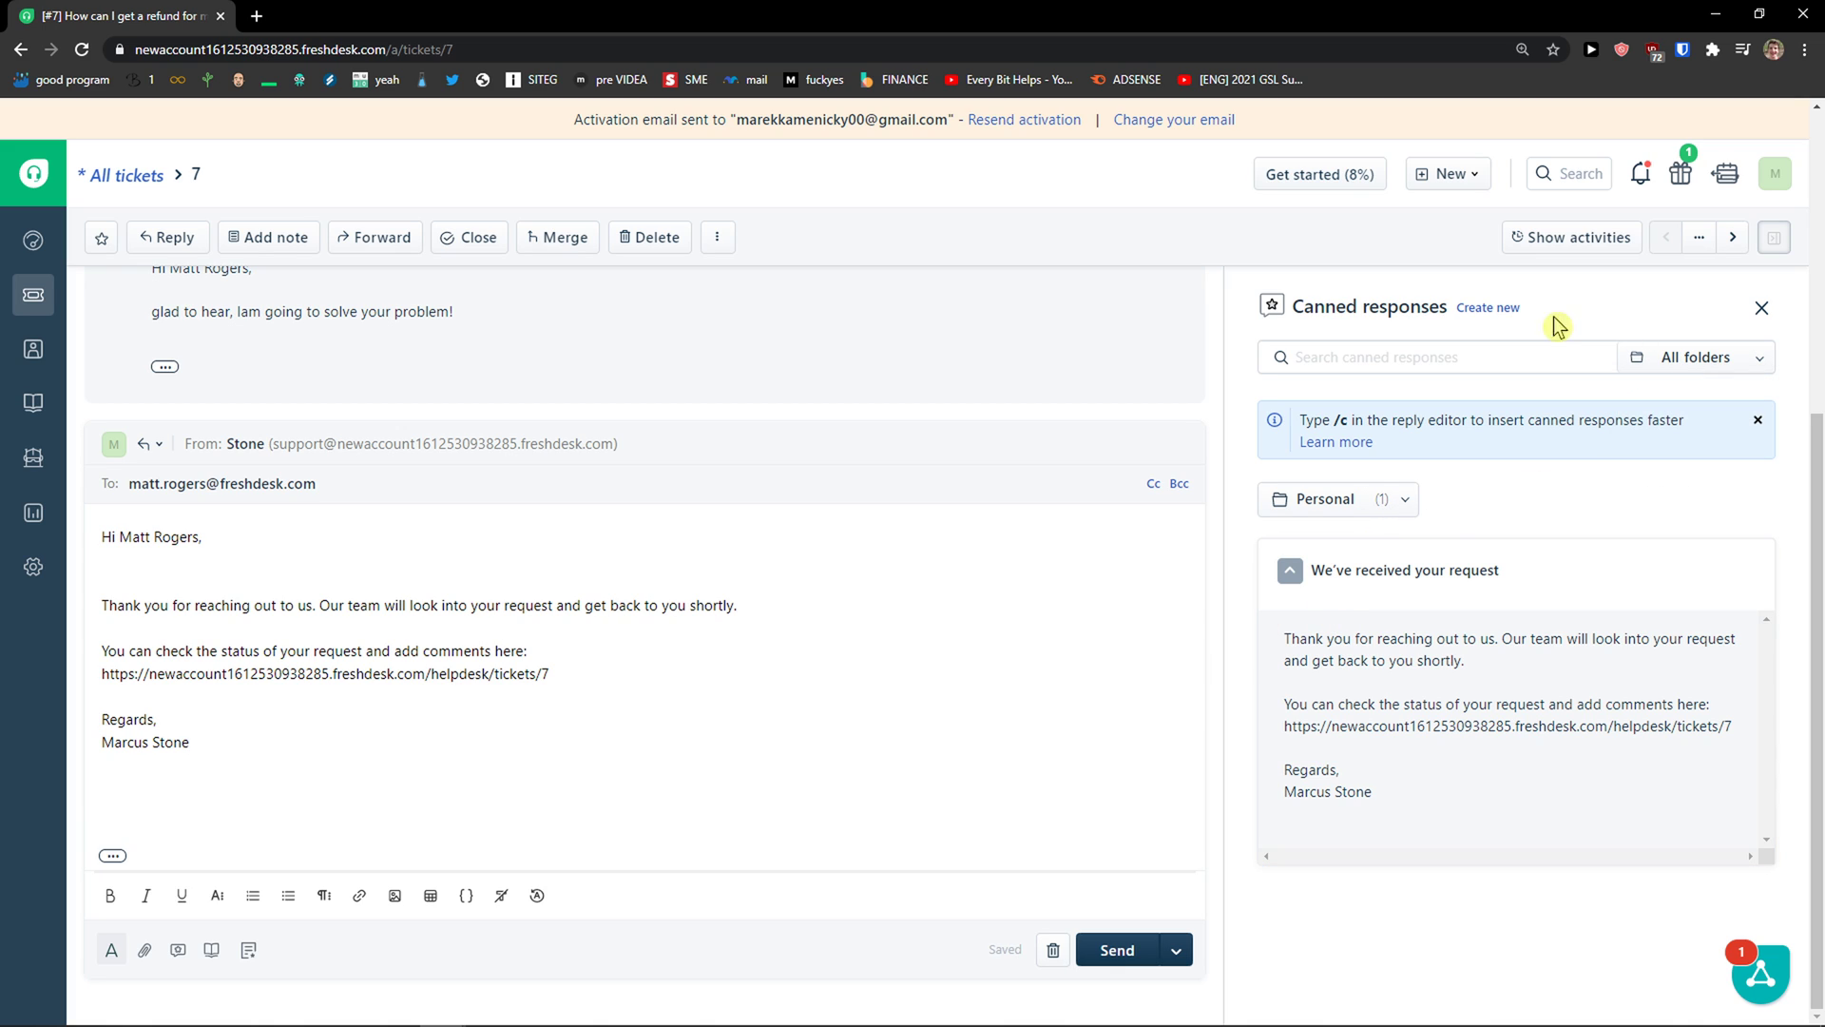
# Step: Start a New Canned Response form in an admin tab, then open the dashboard in another tab
pyautogui.click(1474, 314)
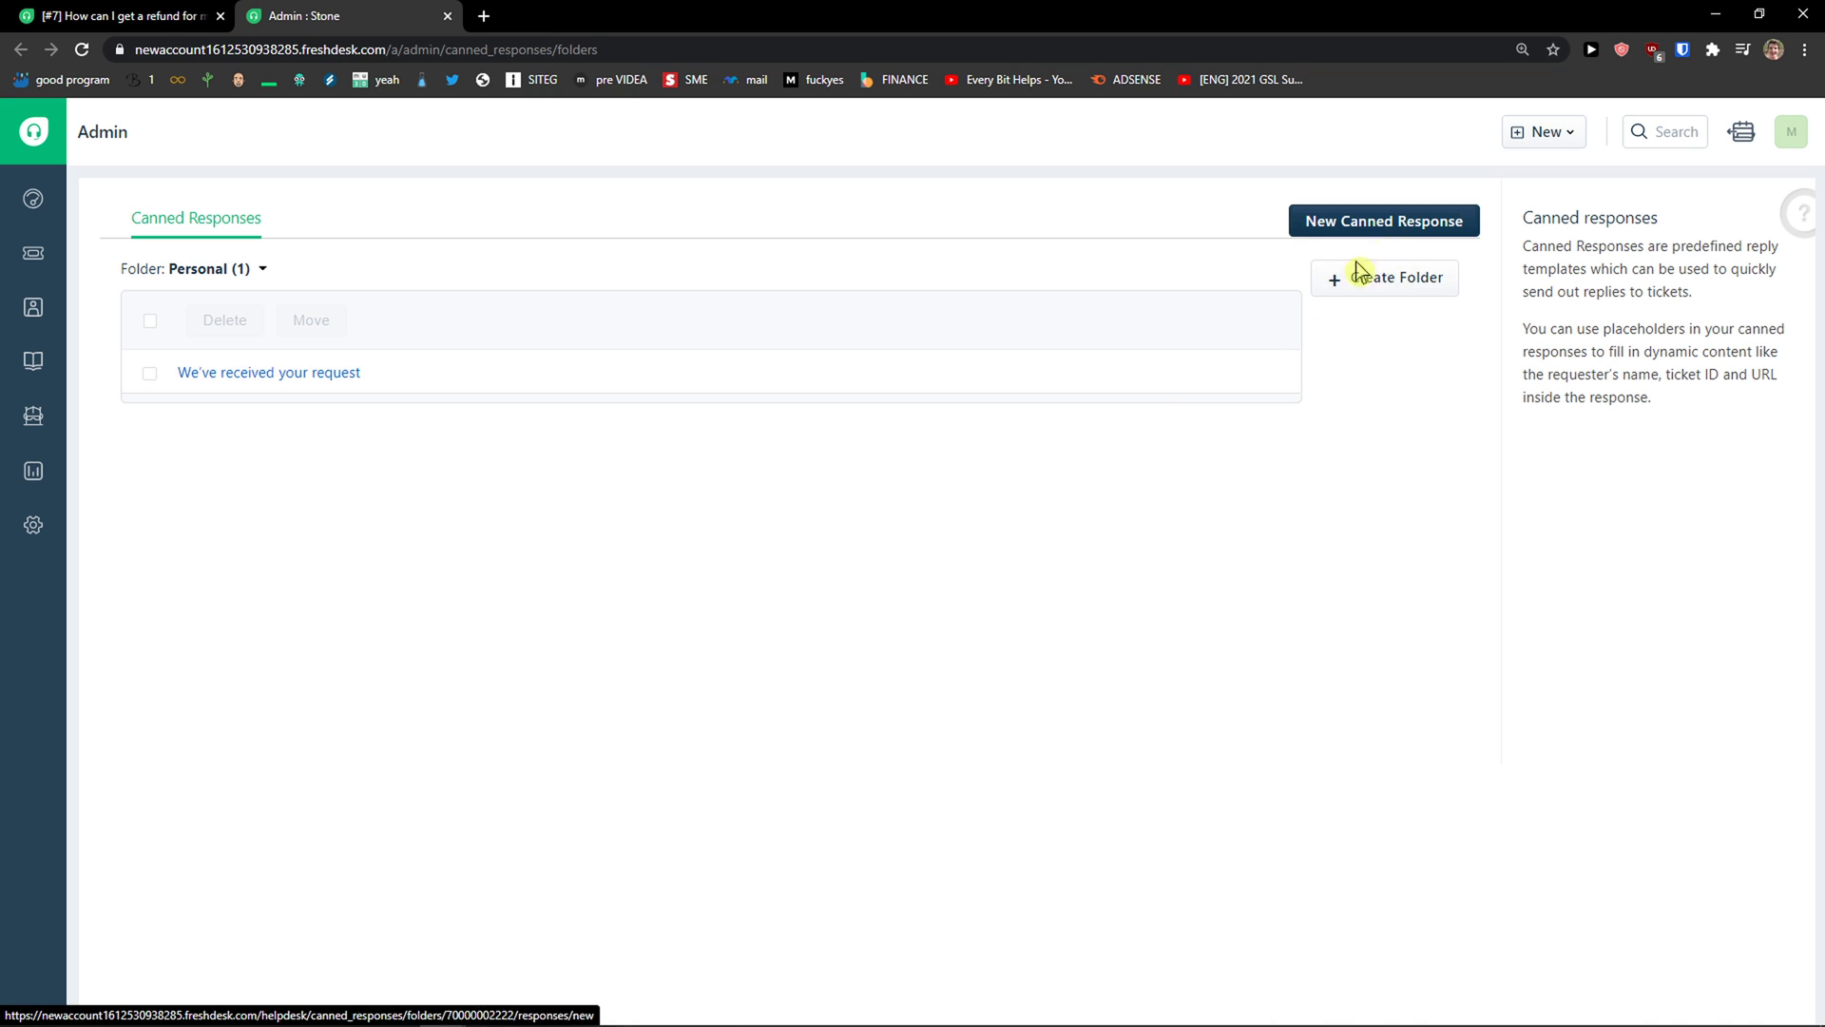
pyautogui.click(1374, 227)
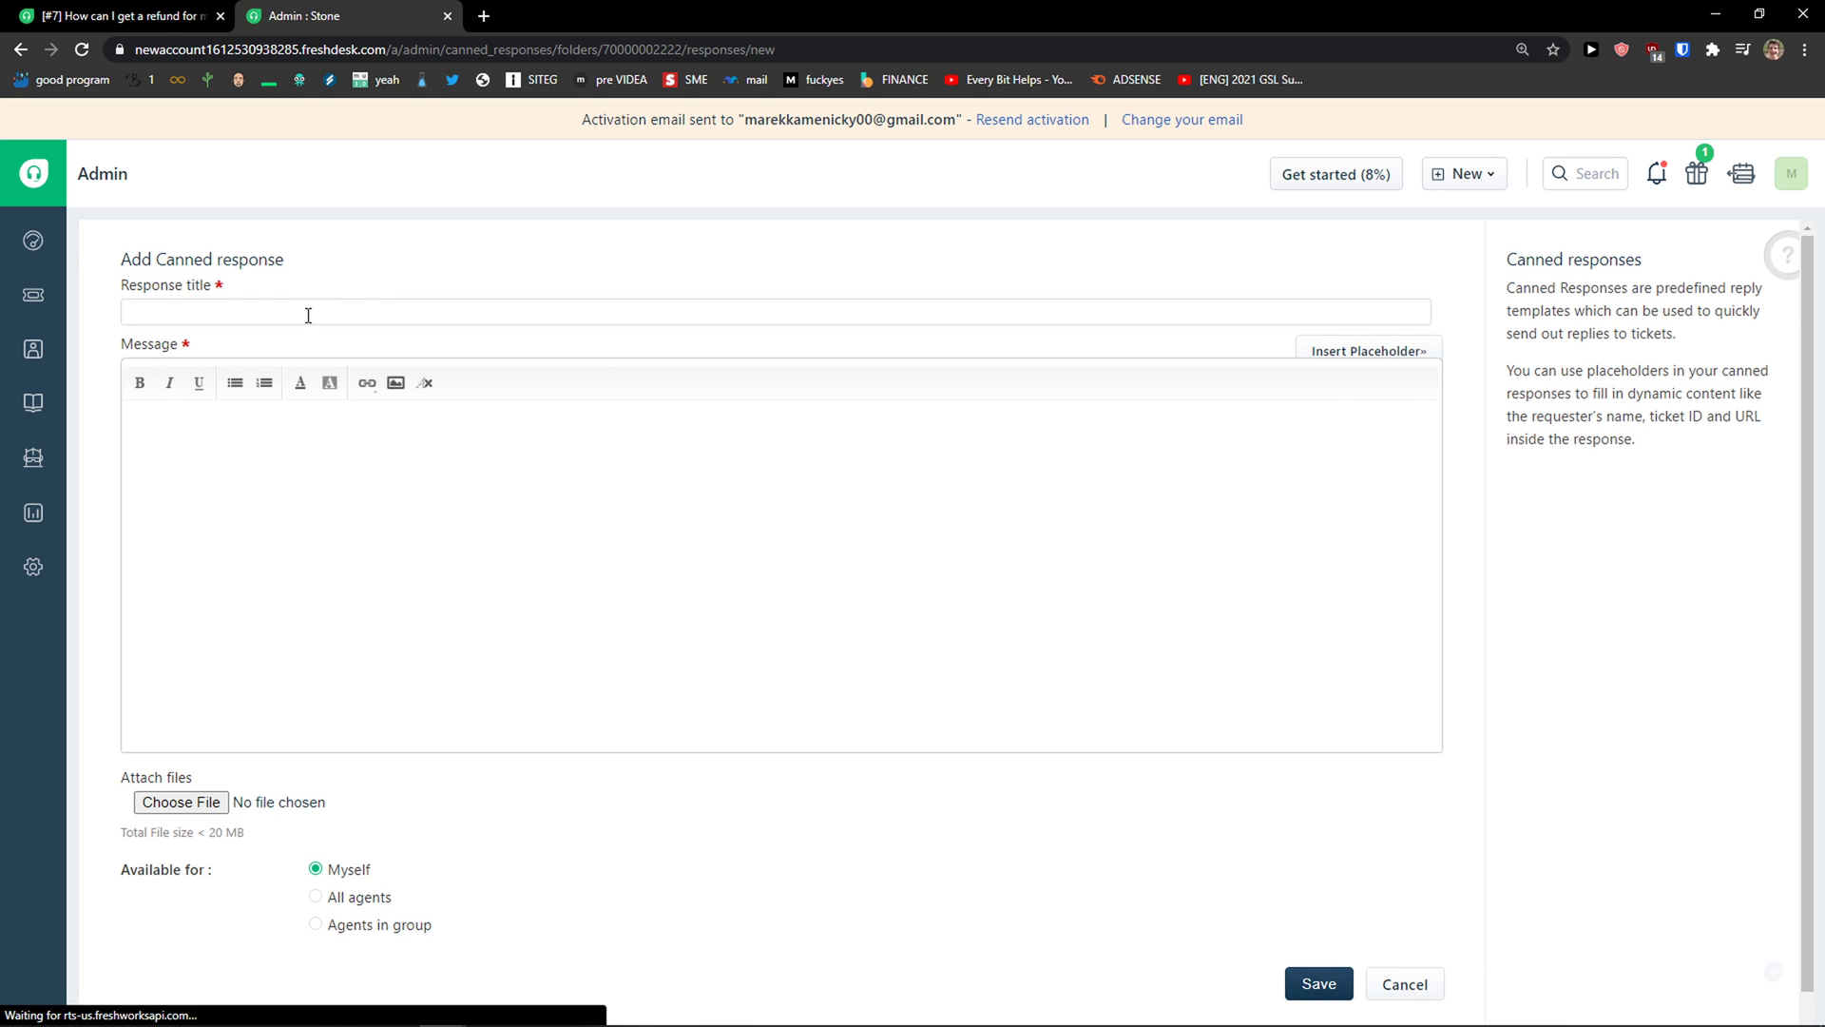
pyautogui.click(290, 315)
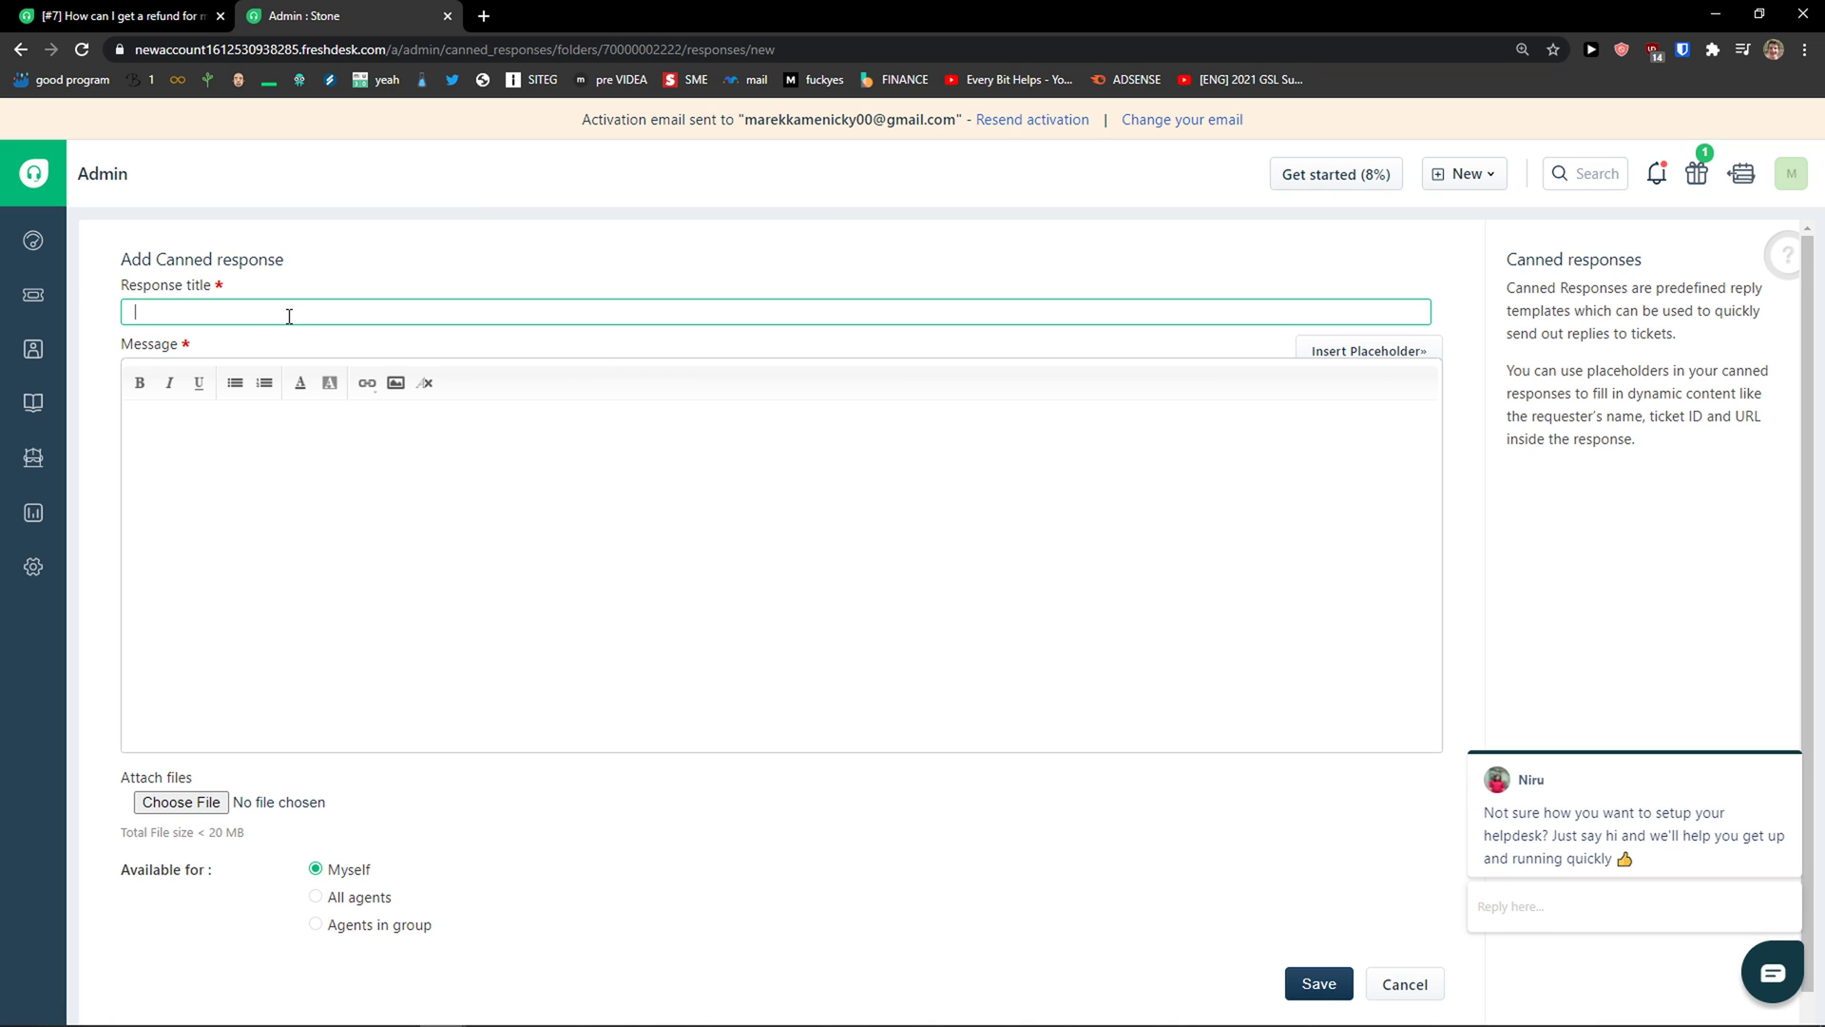
pyautogui.middleClick(33, 242)
pyautogui.click(518, 16)
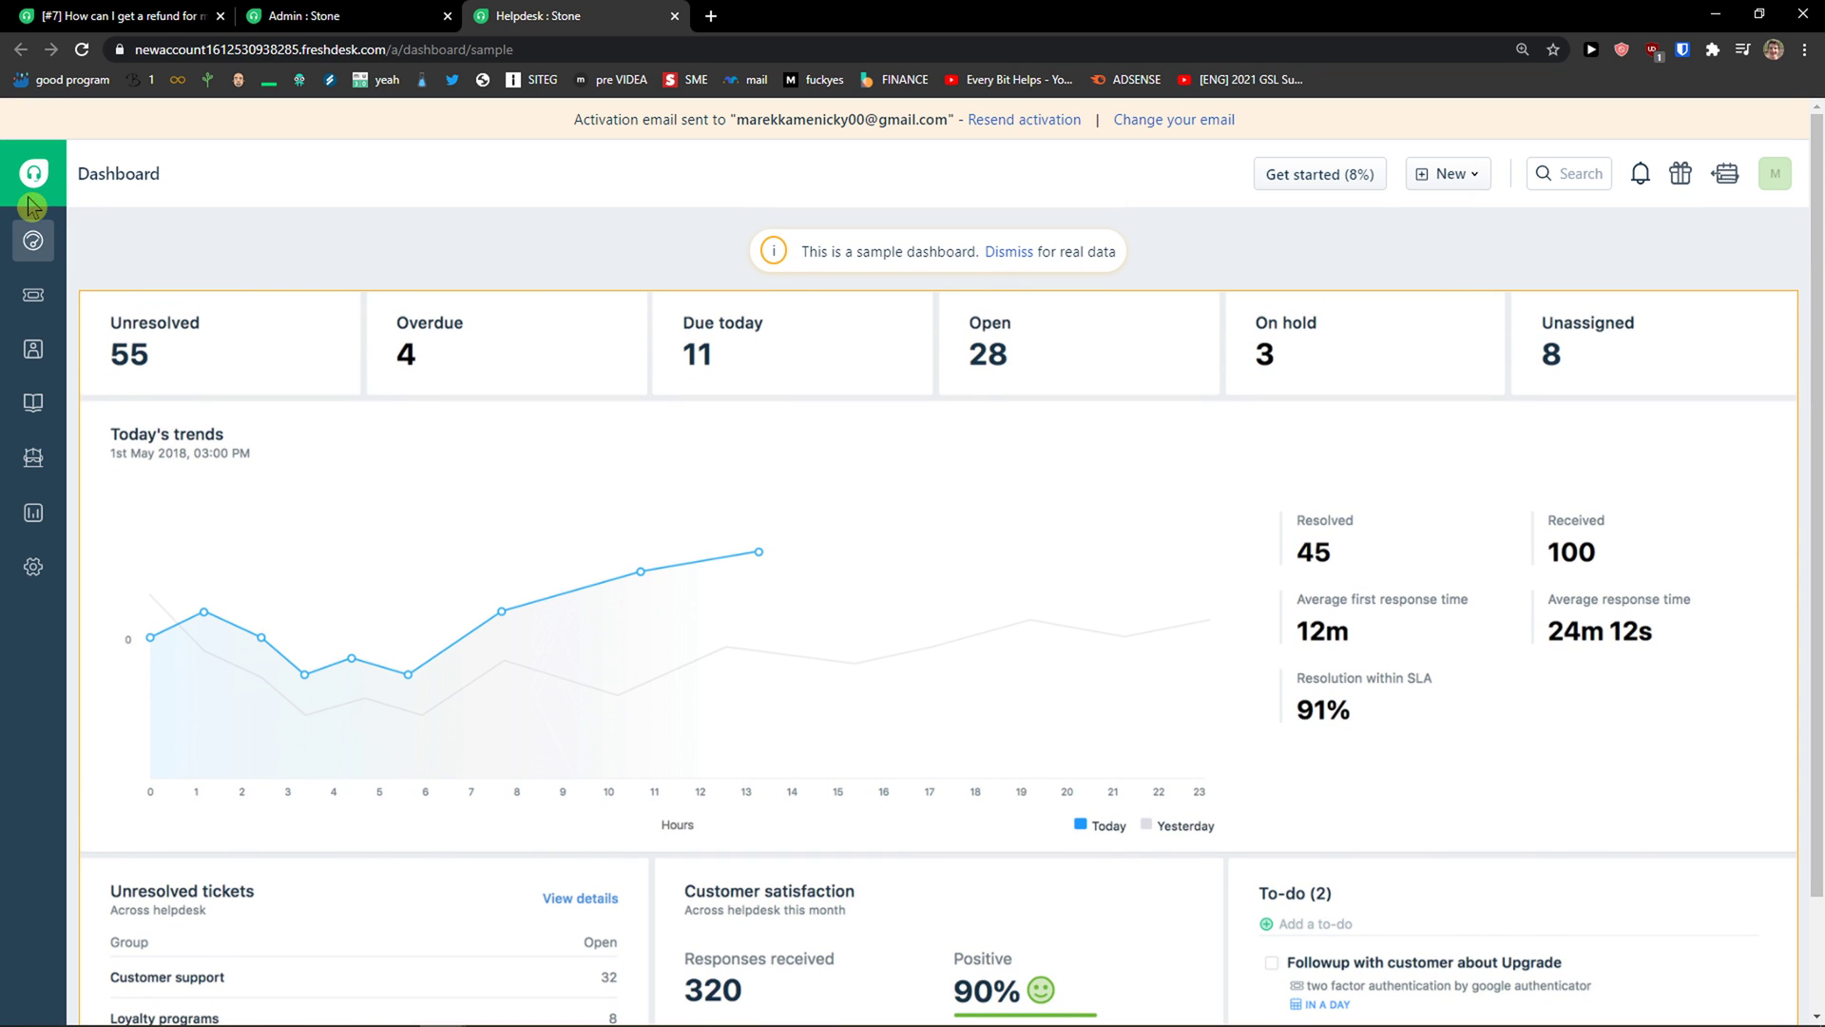
# Step: From All tickets, replace the activation e-mail's name part with a new address and send activation
pyautogui.click(33, 295)
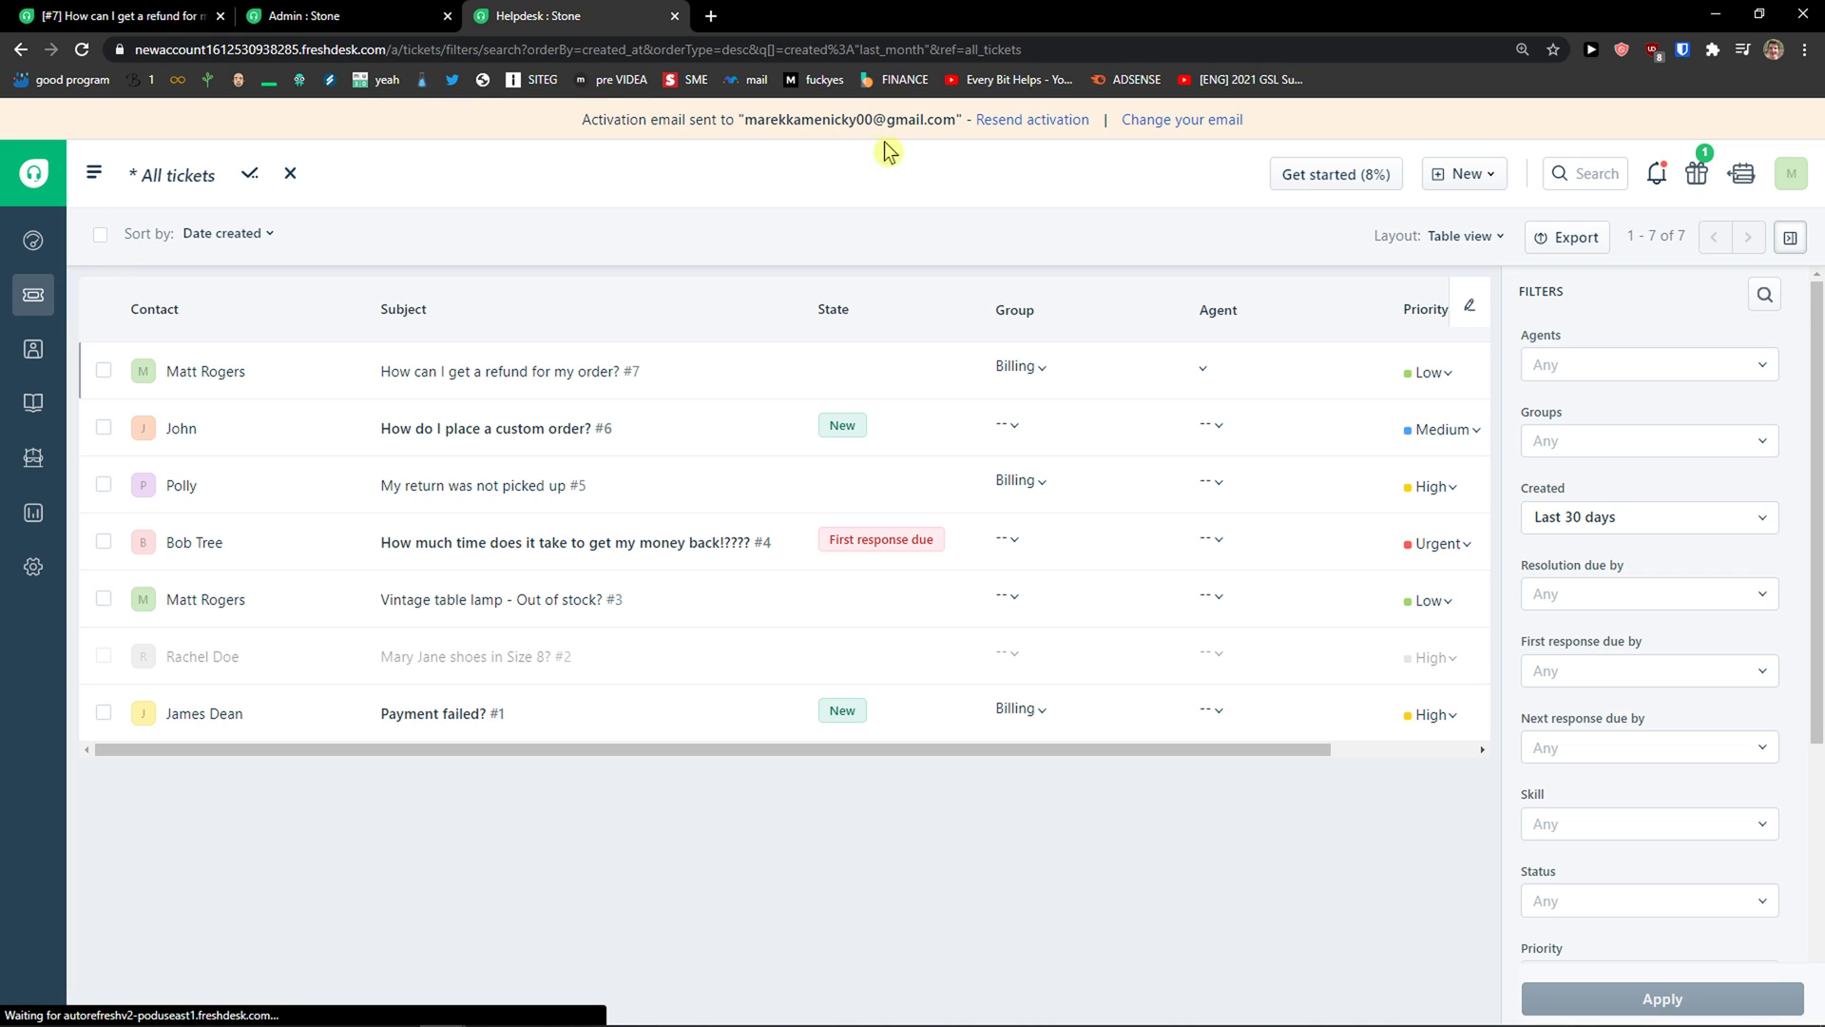
pyautogui.click(1143, 123)
pyautogui.moveTo(1291, 251); pyautogui.dragTo(1103, 245)
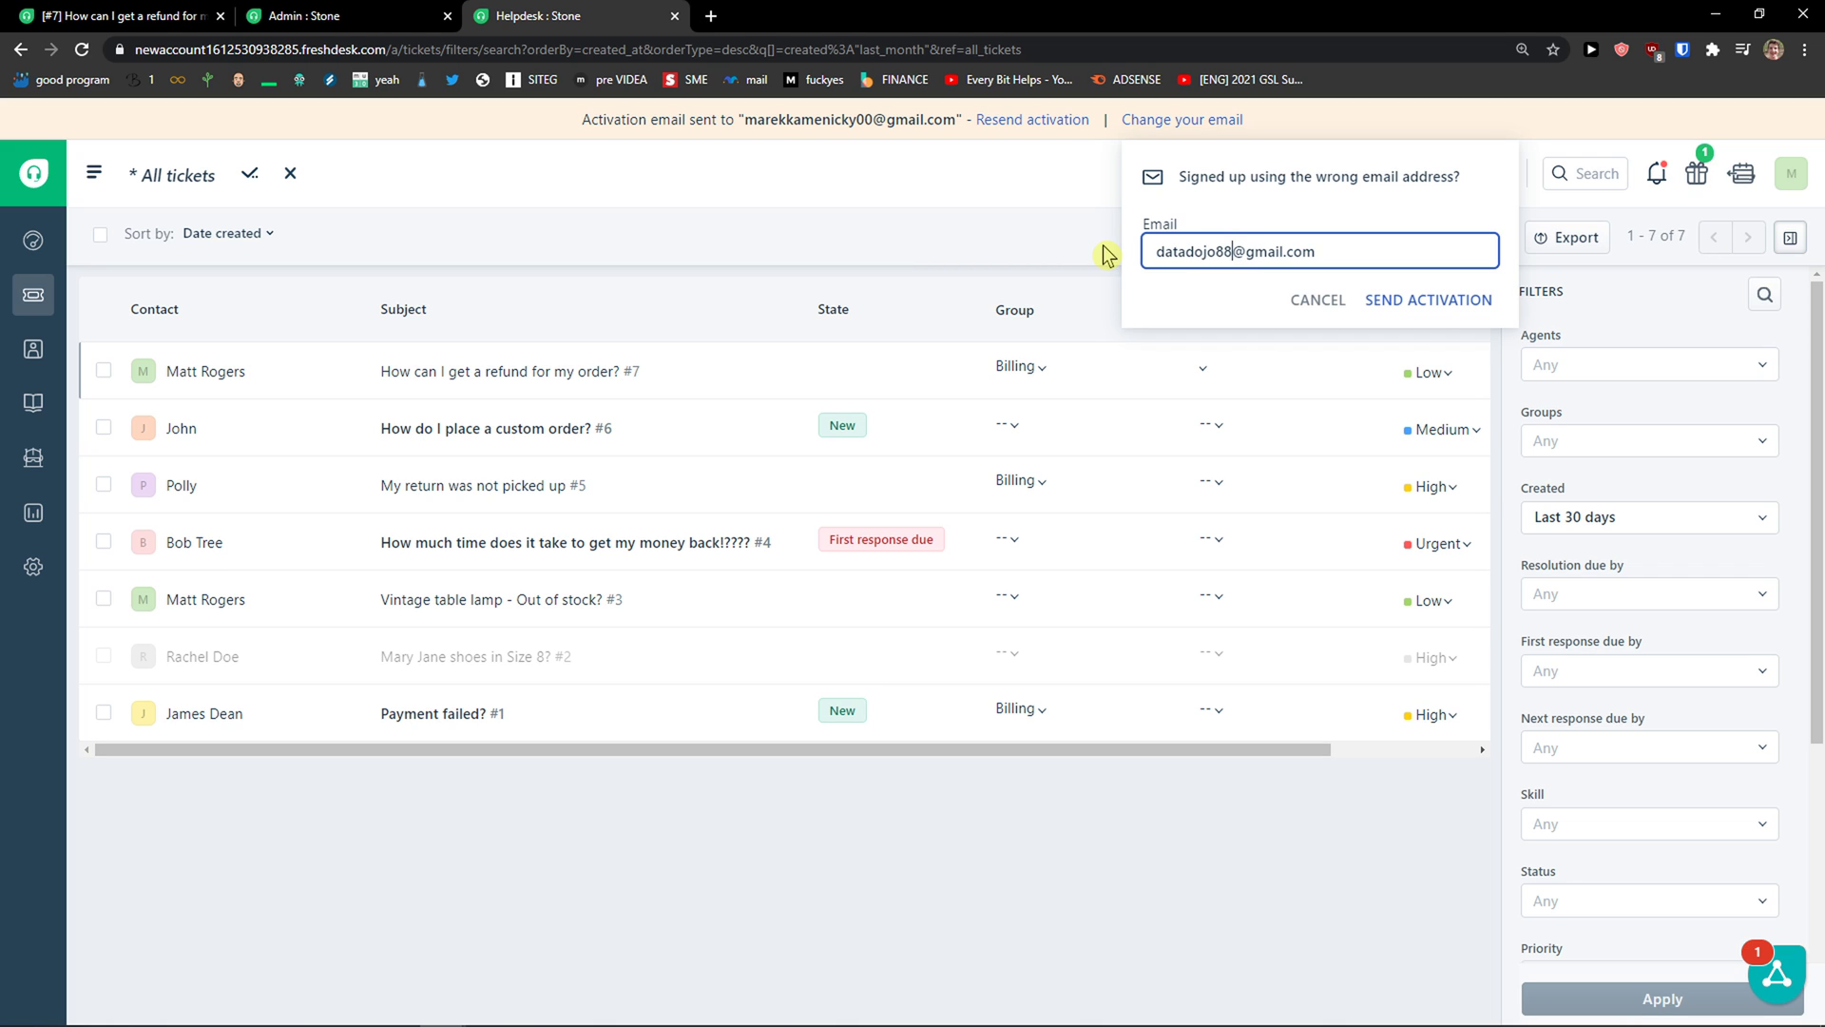
pyautogui.click(1421, 301)
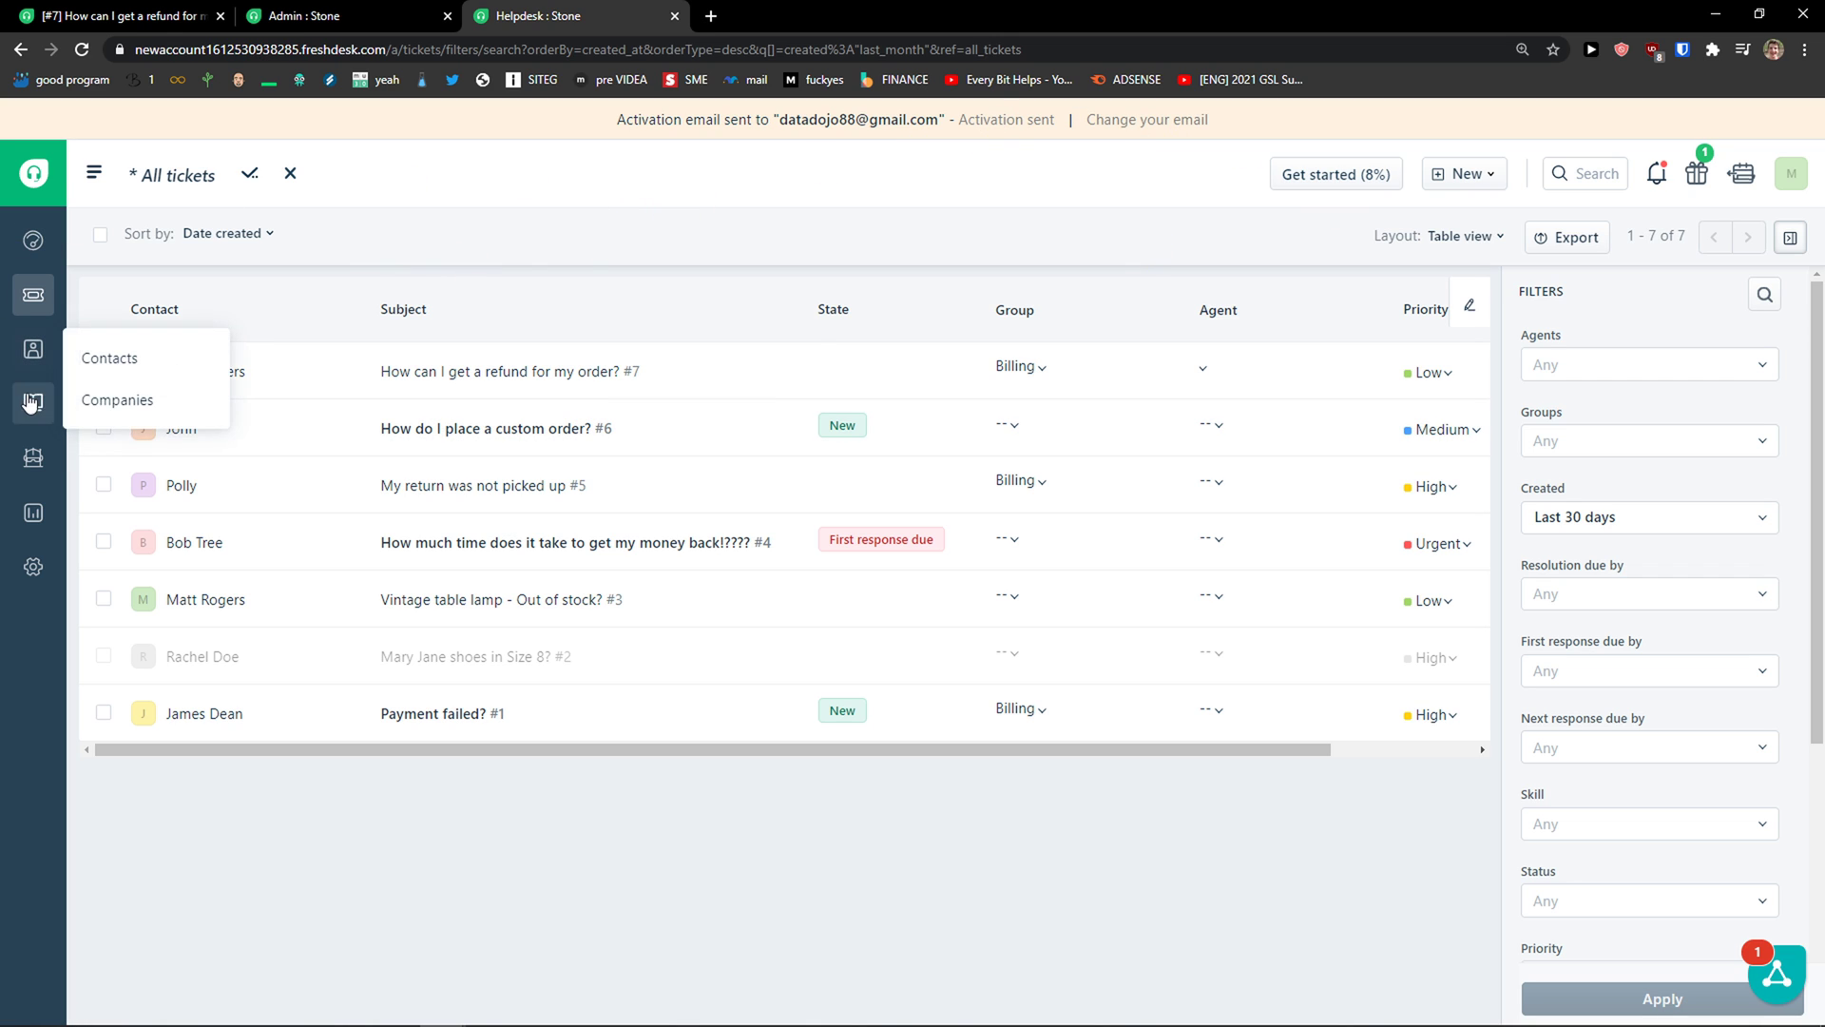
# Step: Open the Vintage table lamp ticket #3 through the customer's ticket list
pyautogui.click(32, 459)
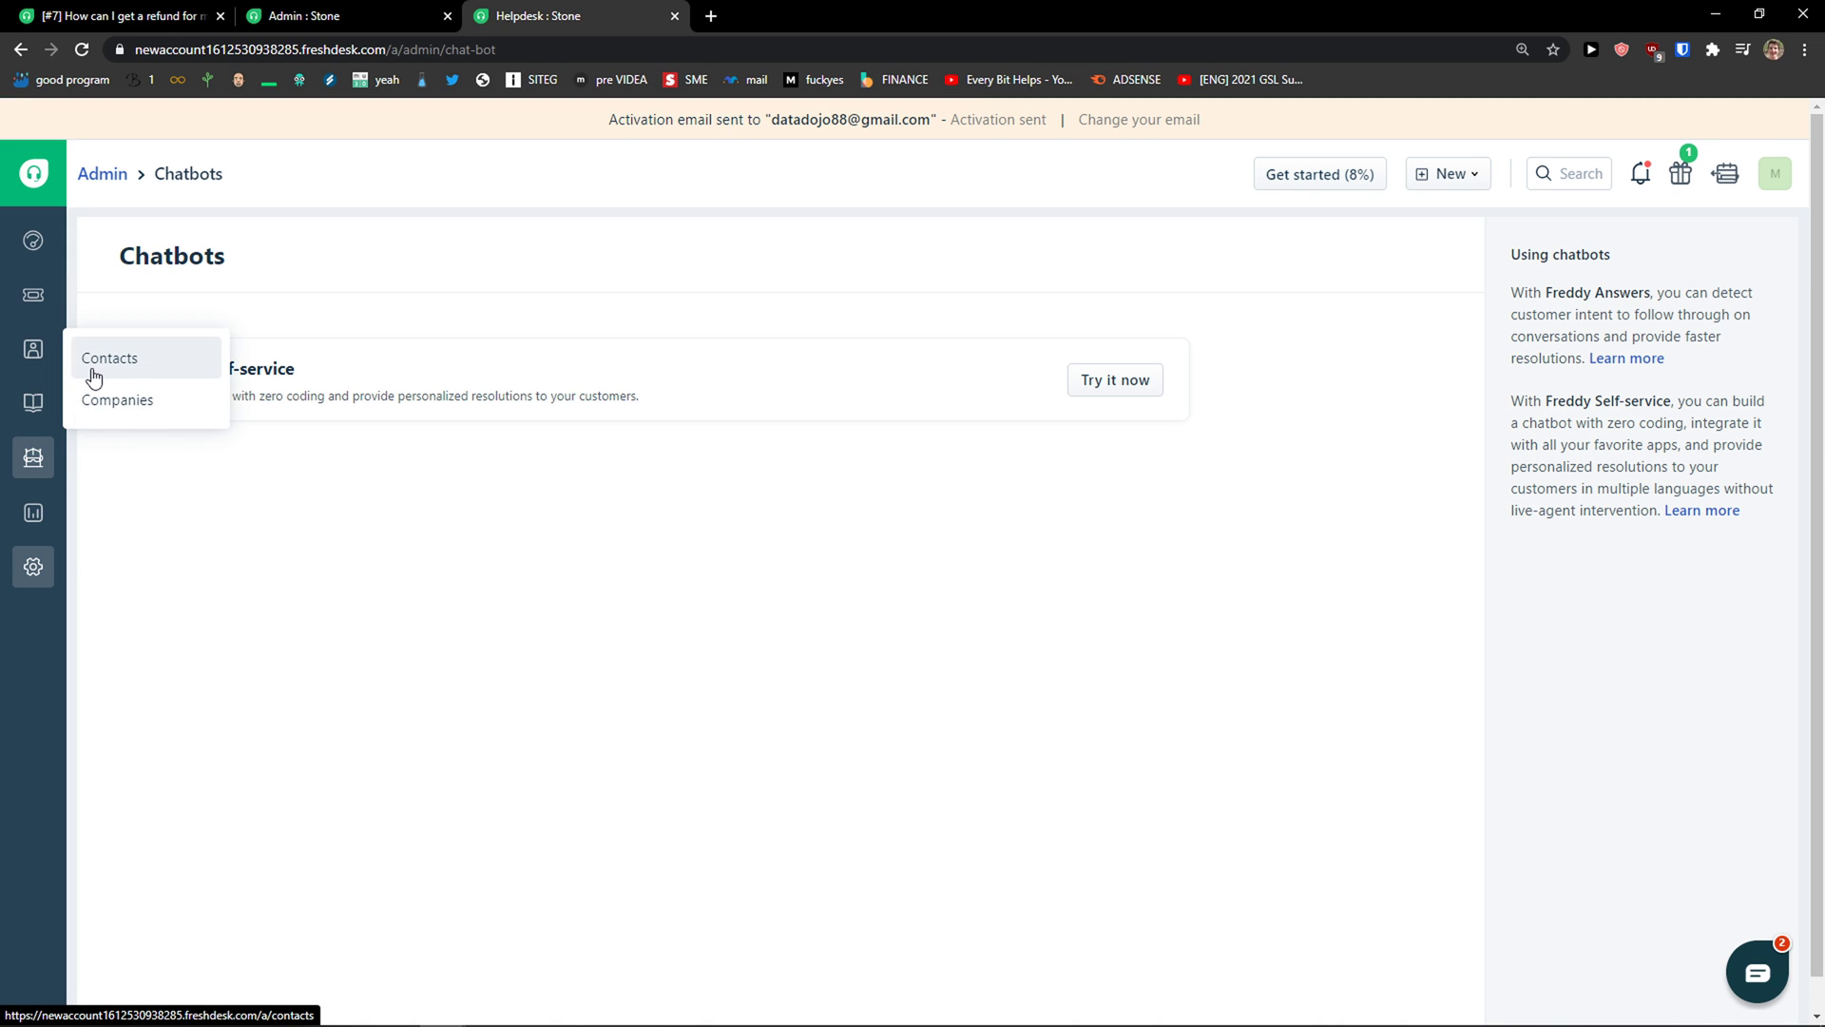
pyautogui.click(32, 293)
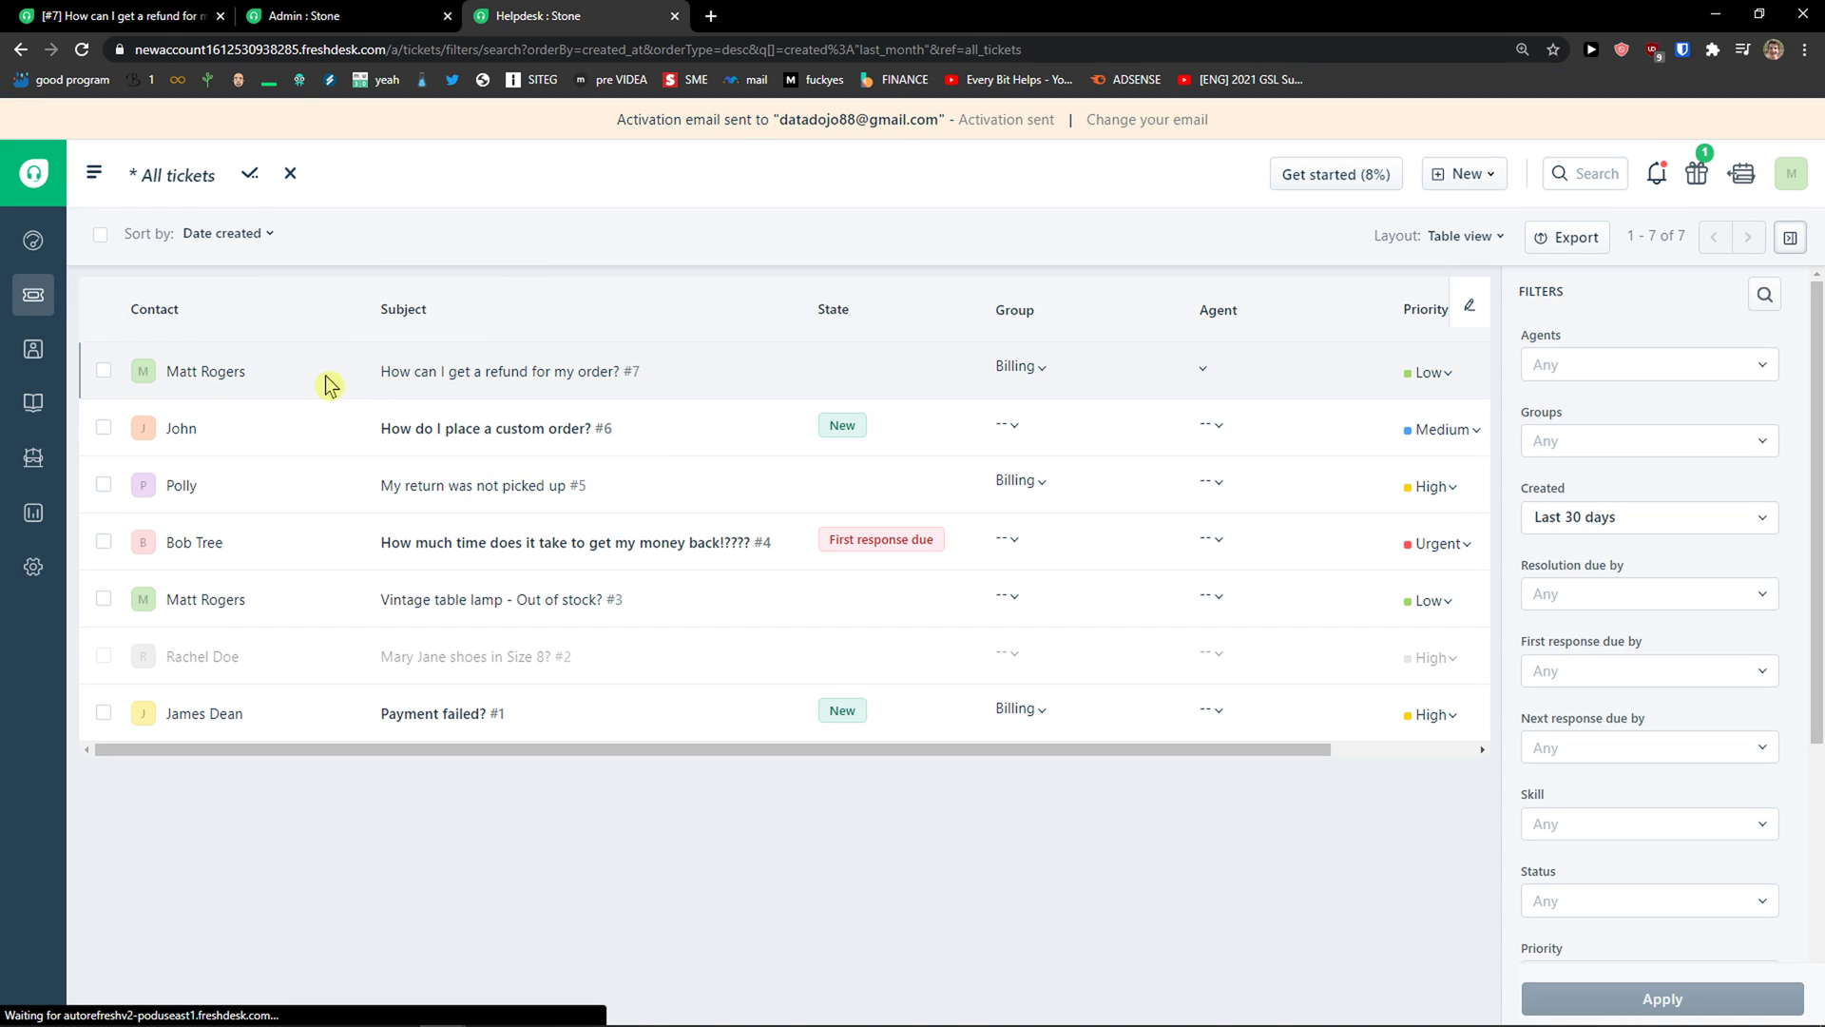
pyautogui.click(224, 373)
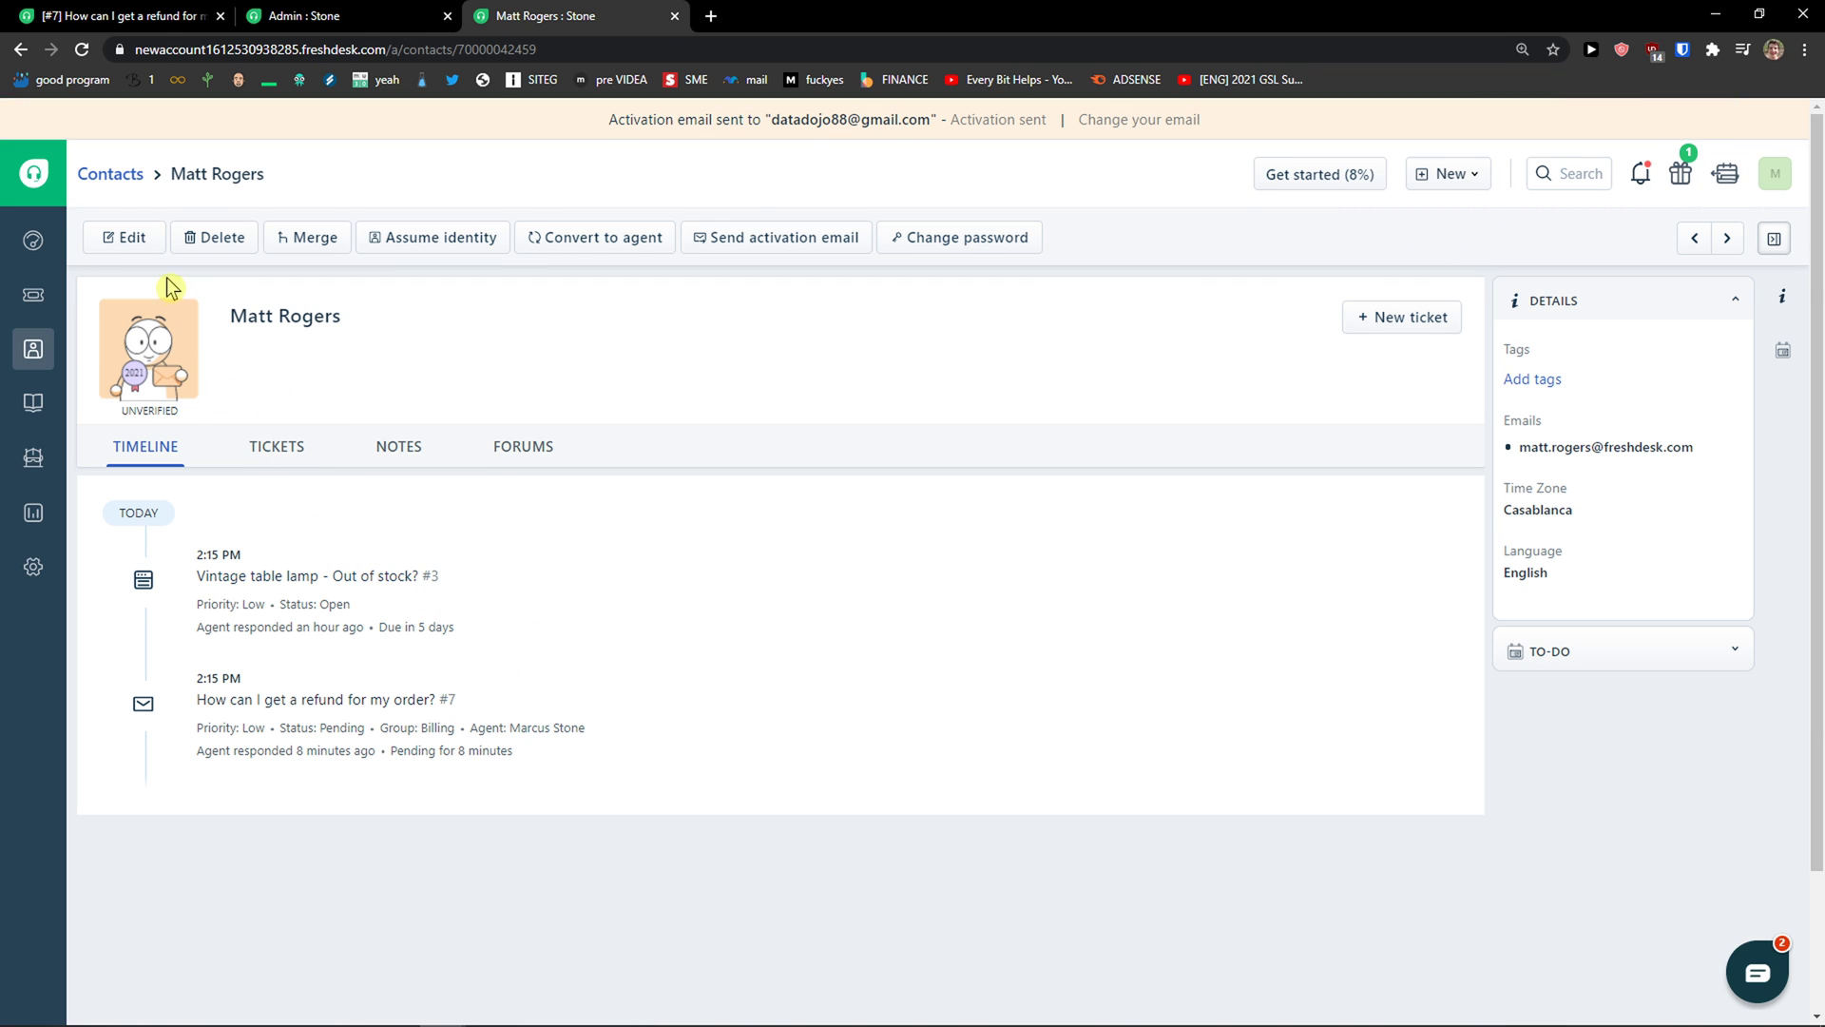
pyautogui.click(277, 448)
pyautogui.click(279, 531)
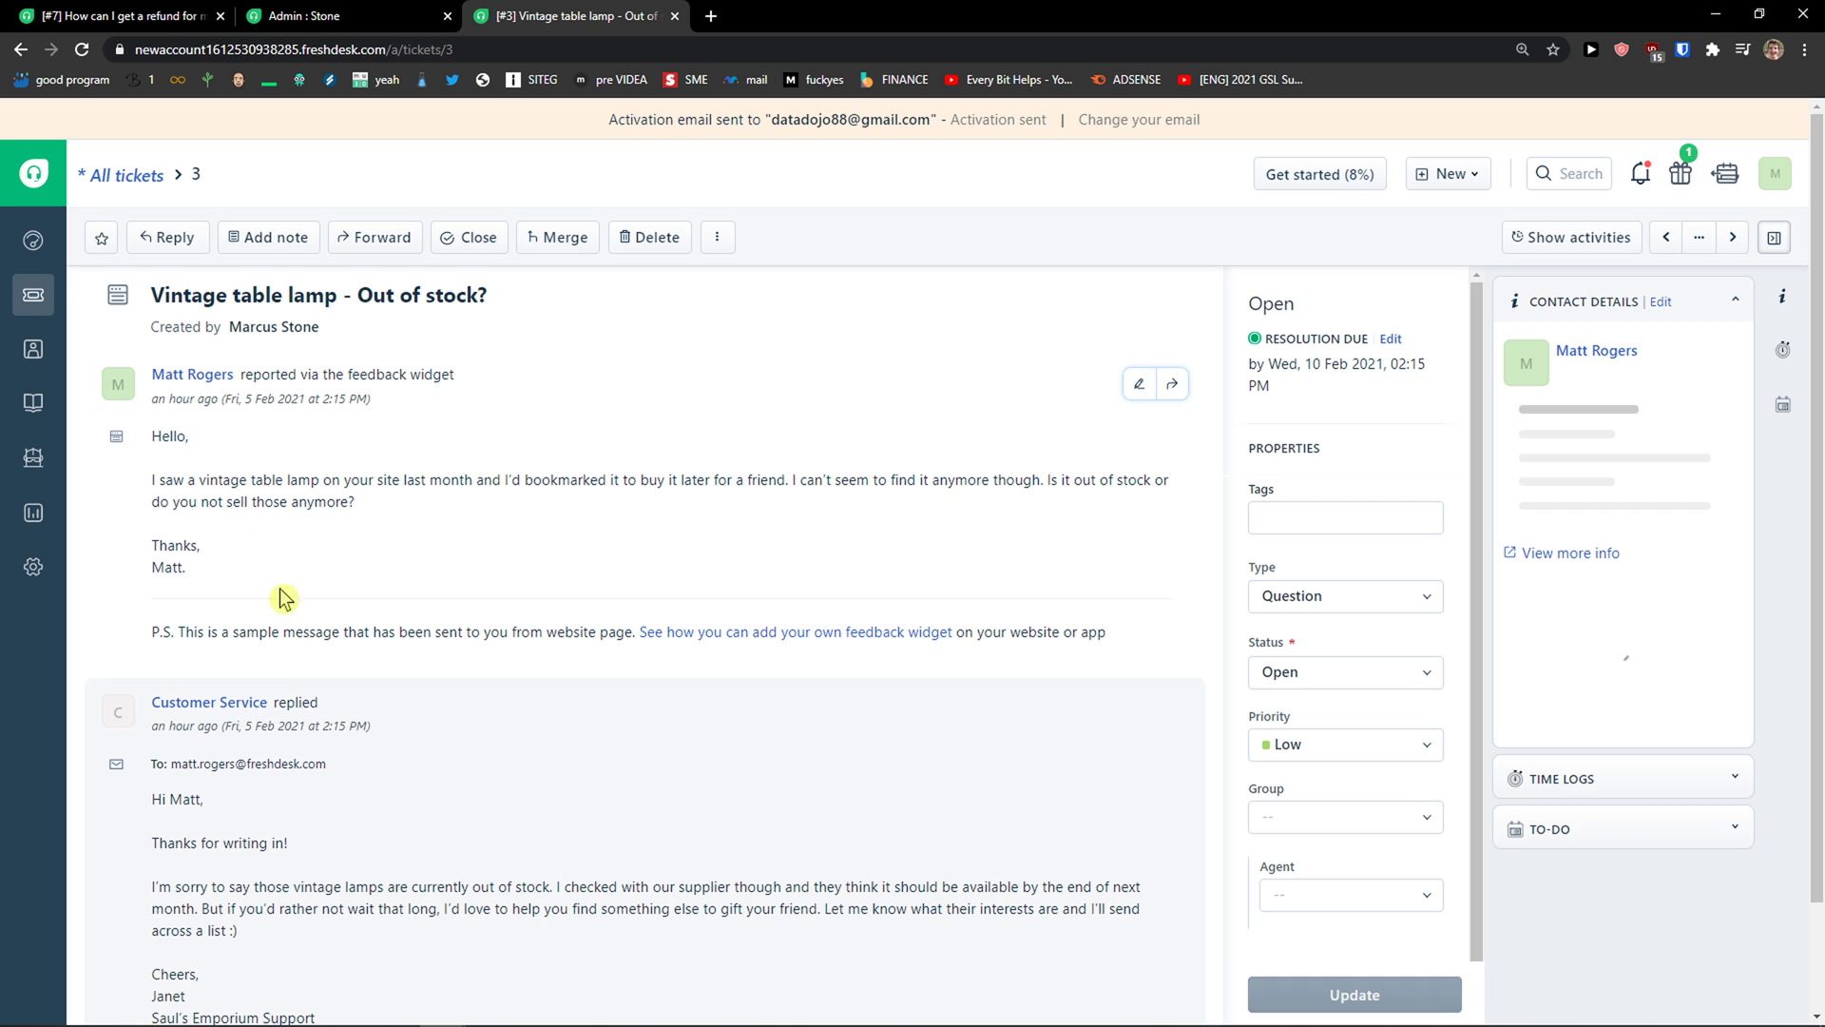
# Step: Start a reply on ticket #3, open canned responses, and choose to create a new one
pyautogui.click(211, 976)
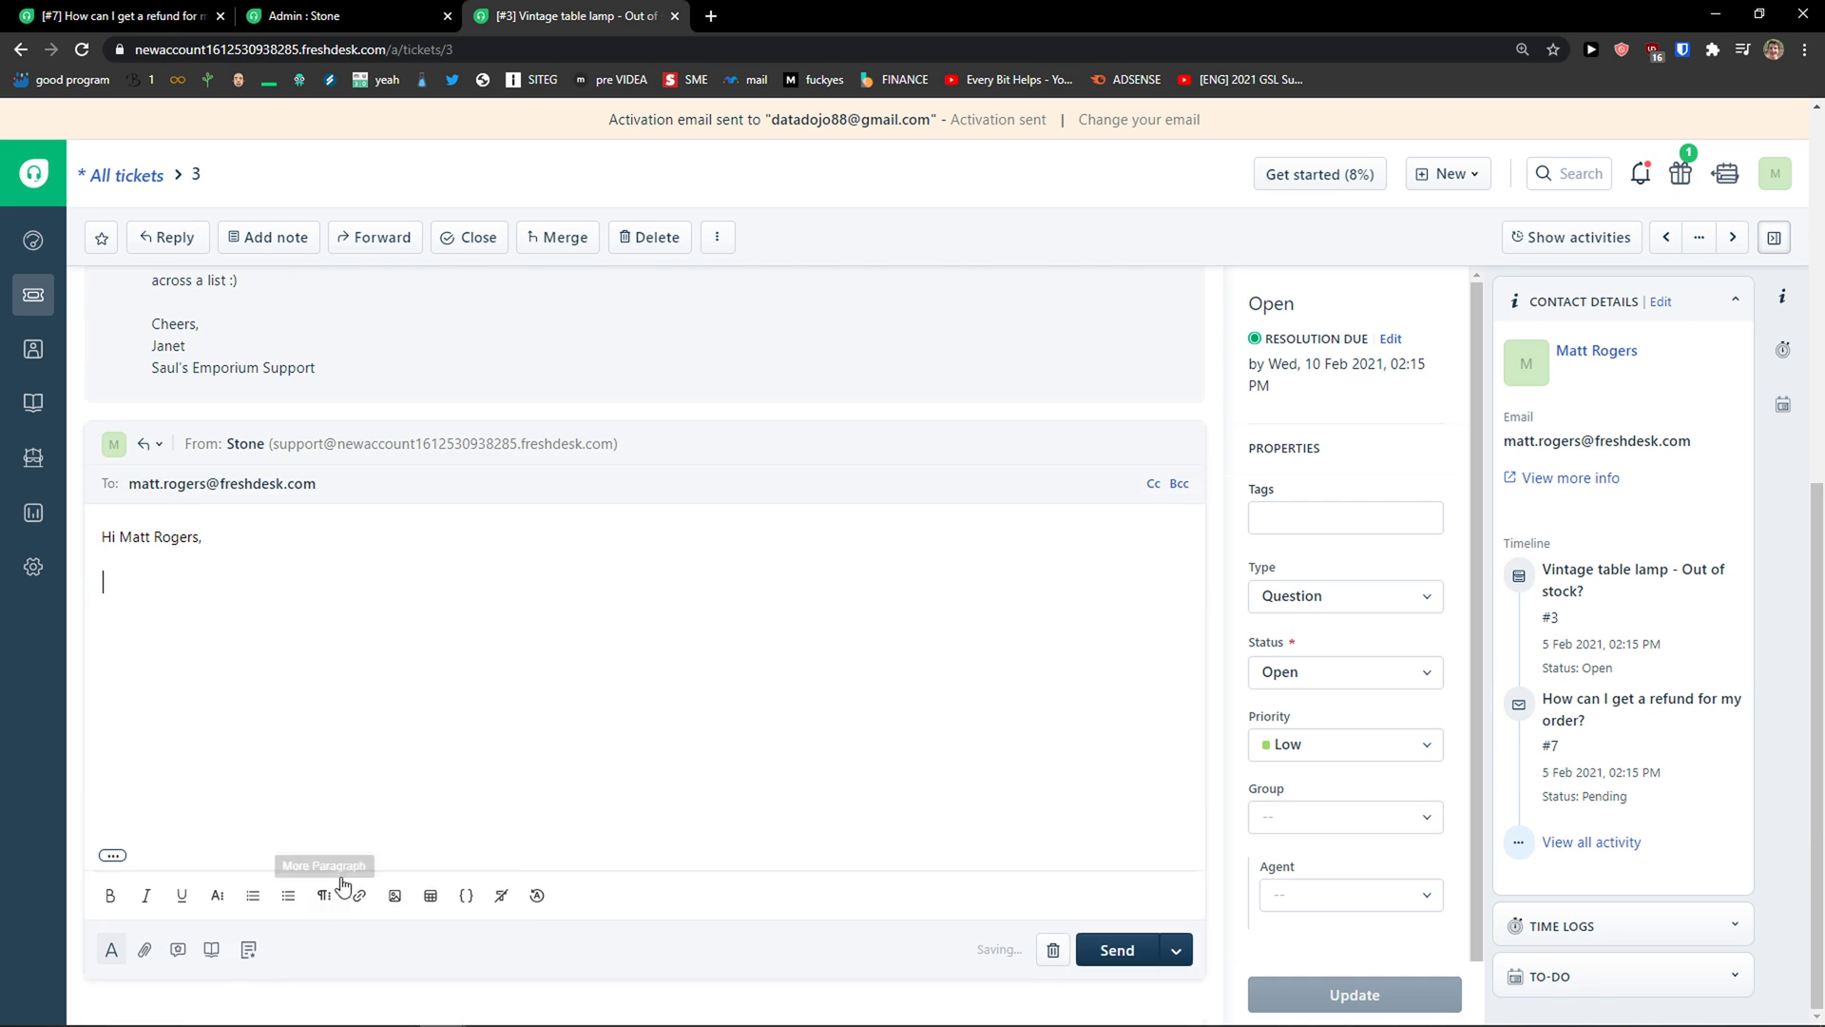
pyautogui.click(177, 950)
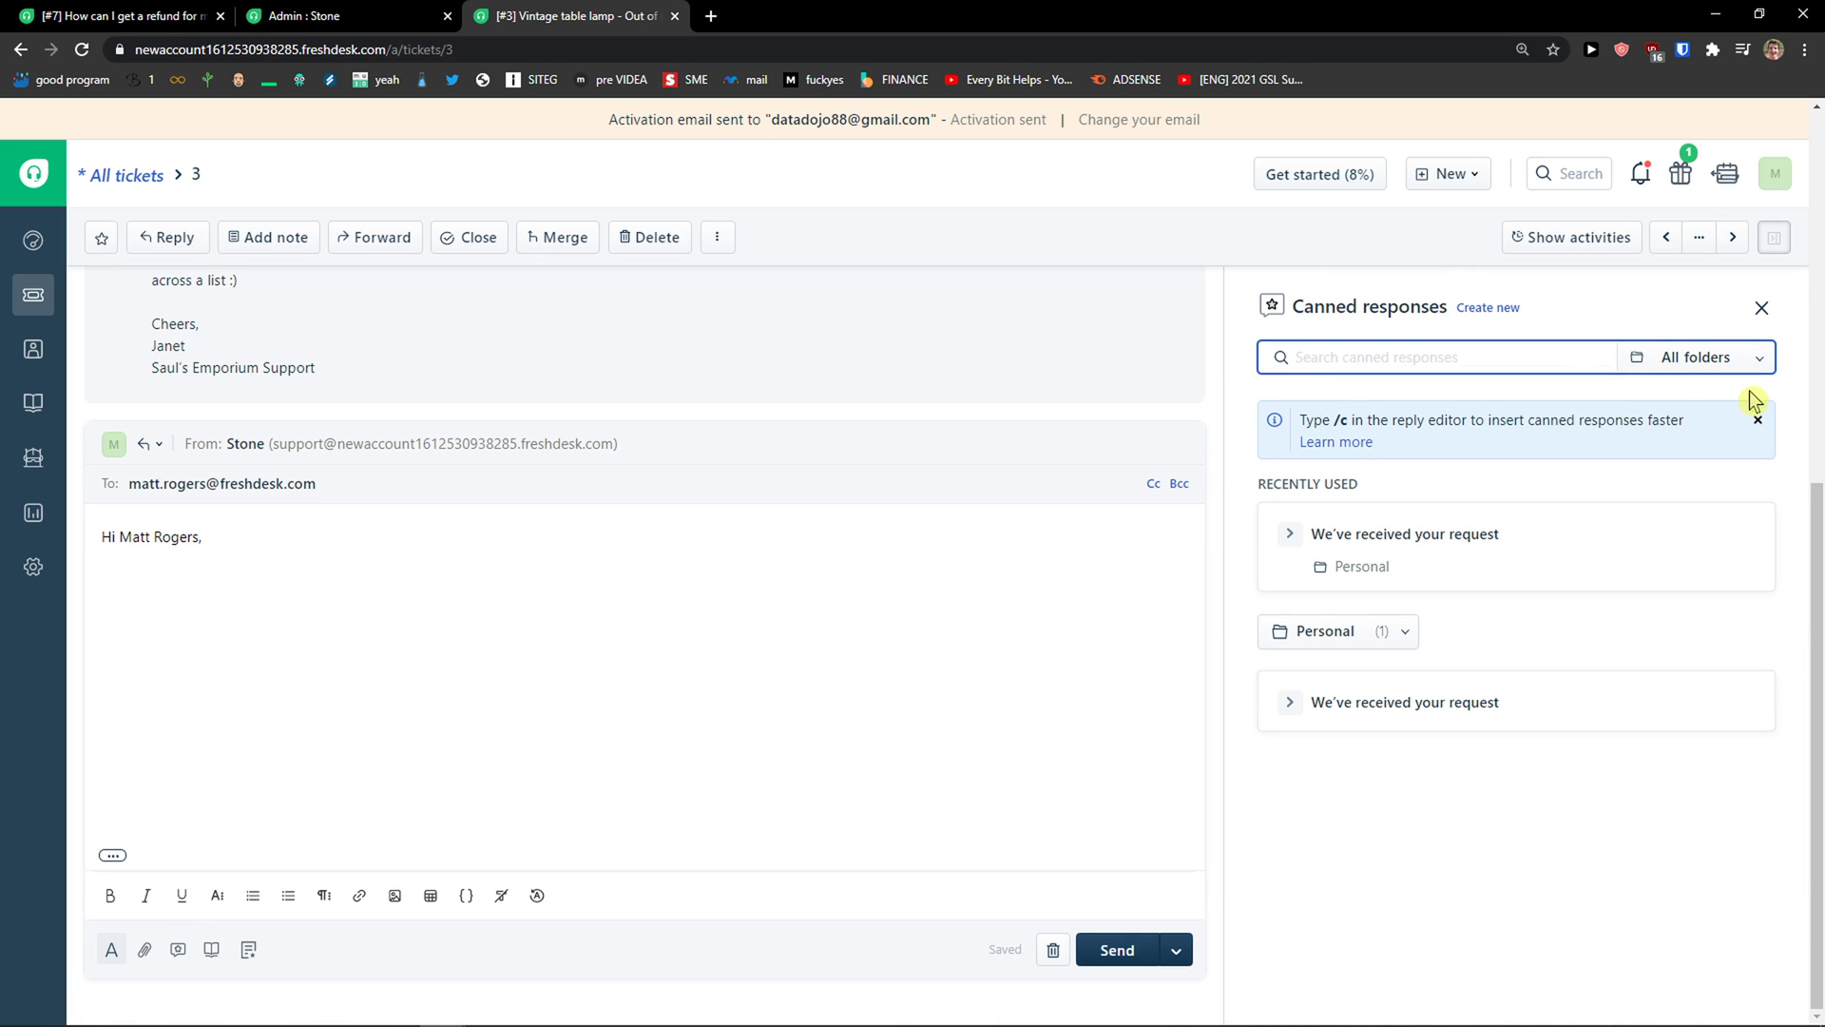
pyautogui.moveTo(1386, 686)
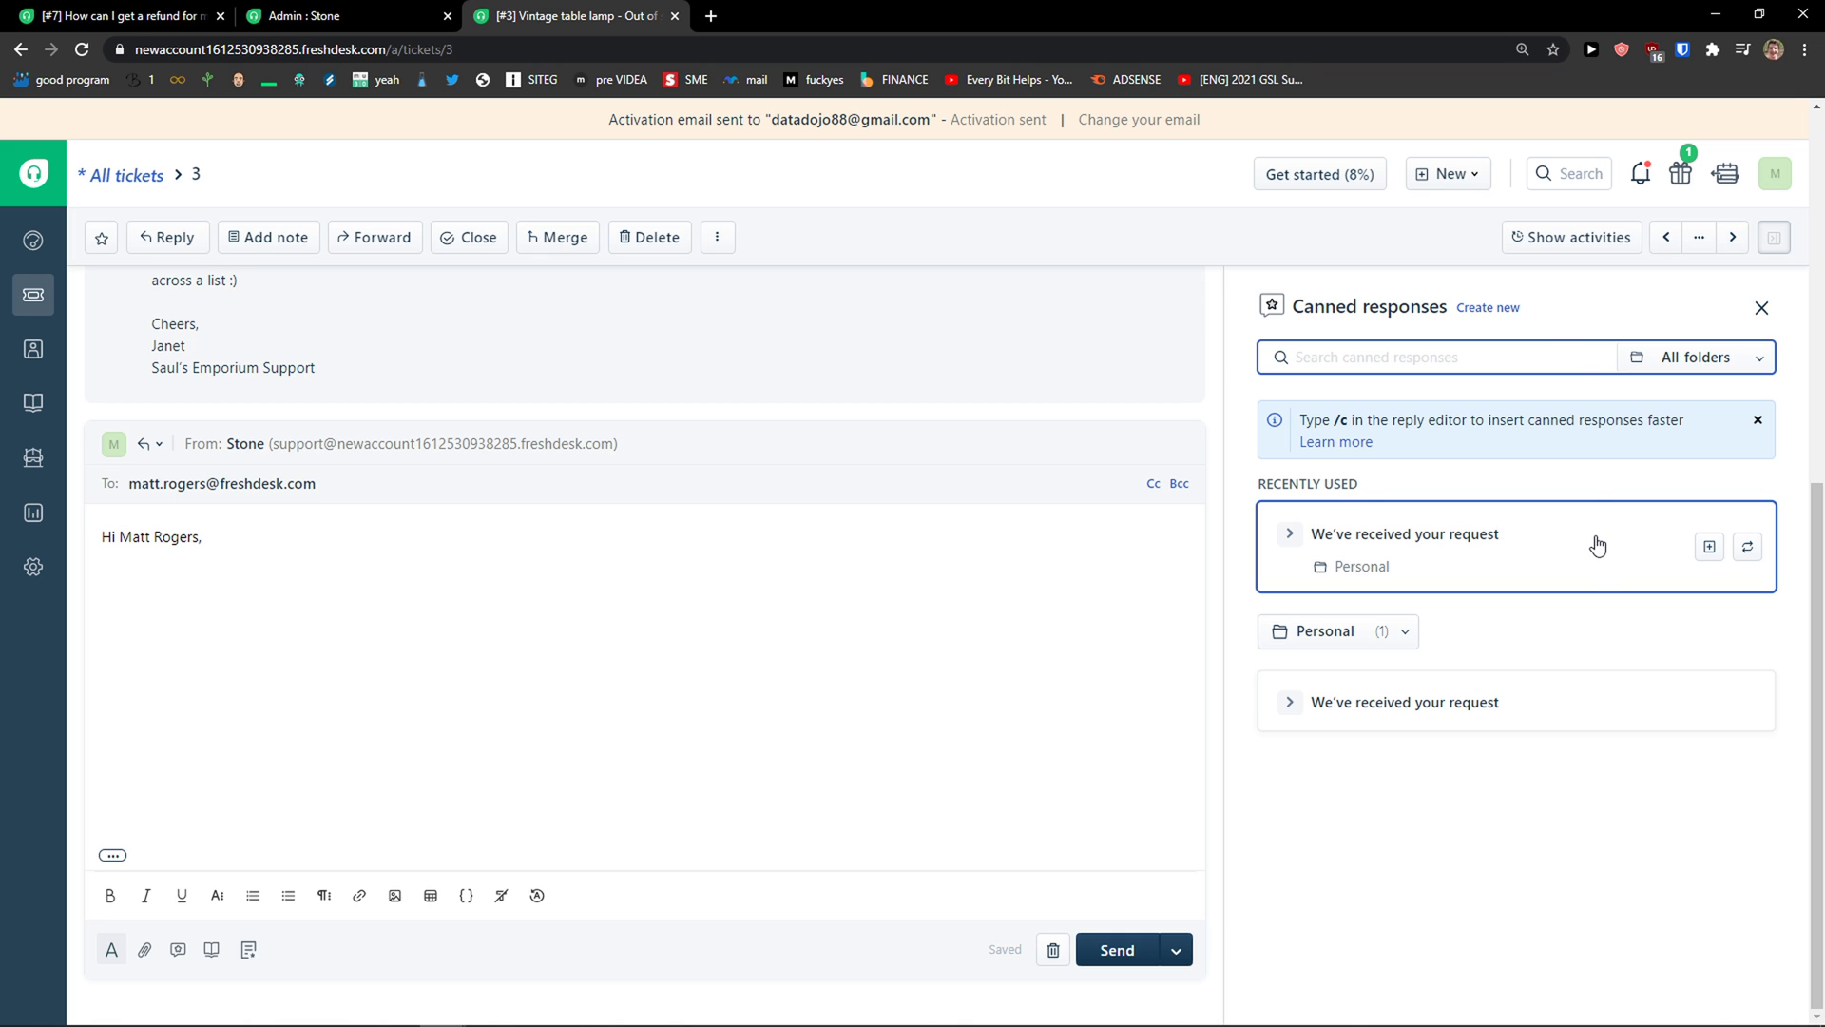
pyautogui.click(1488, 307)
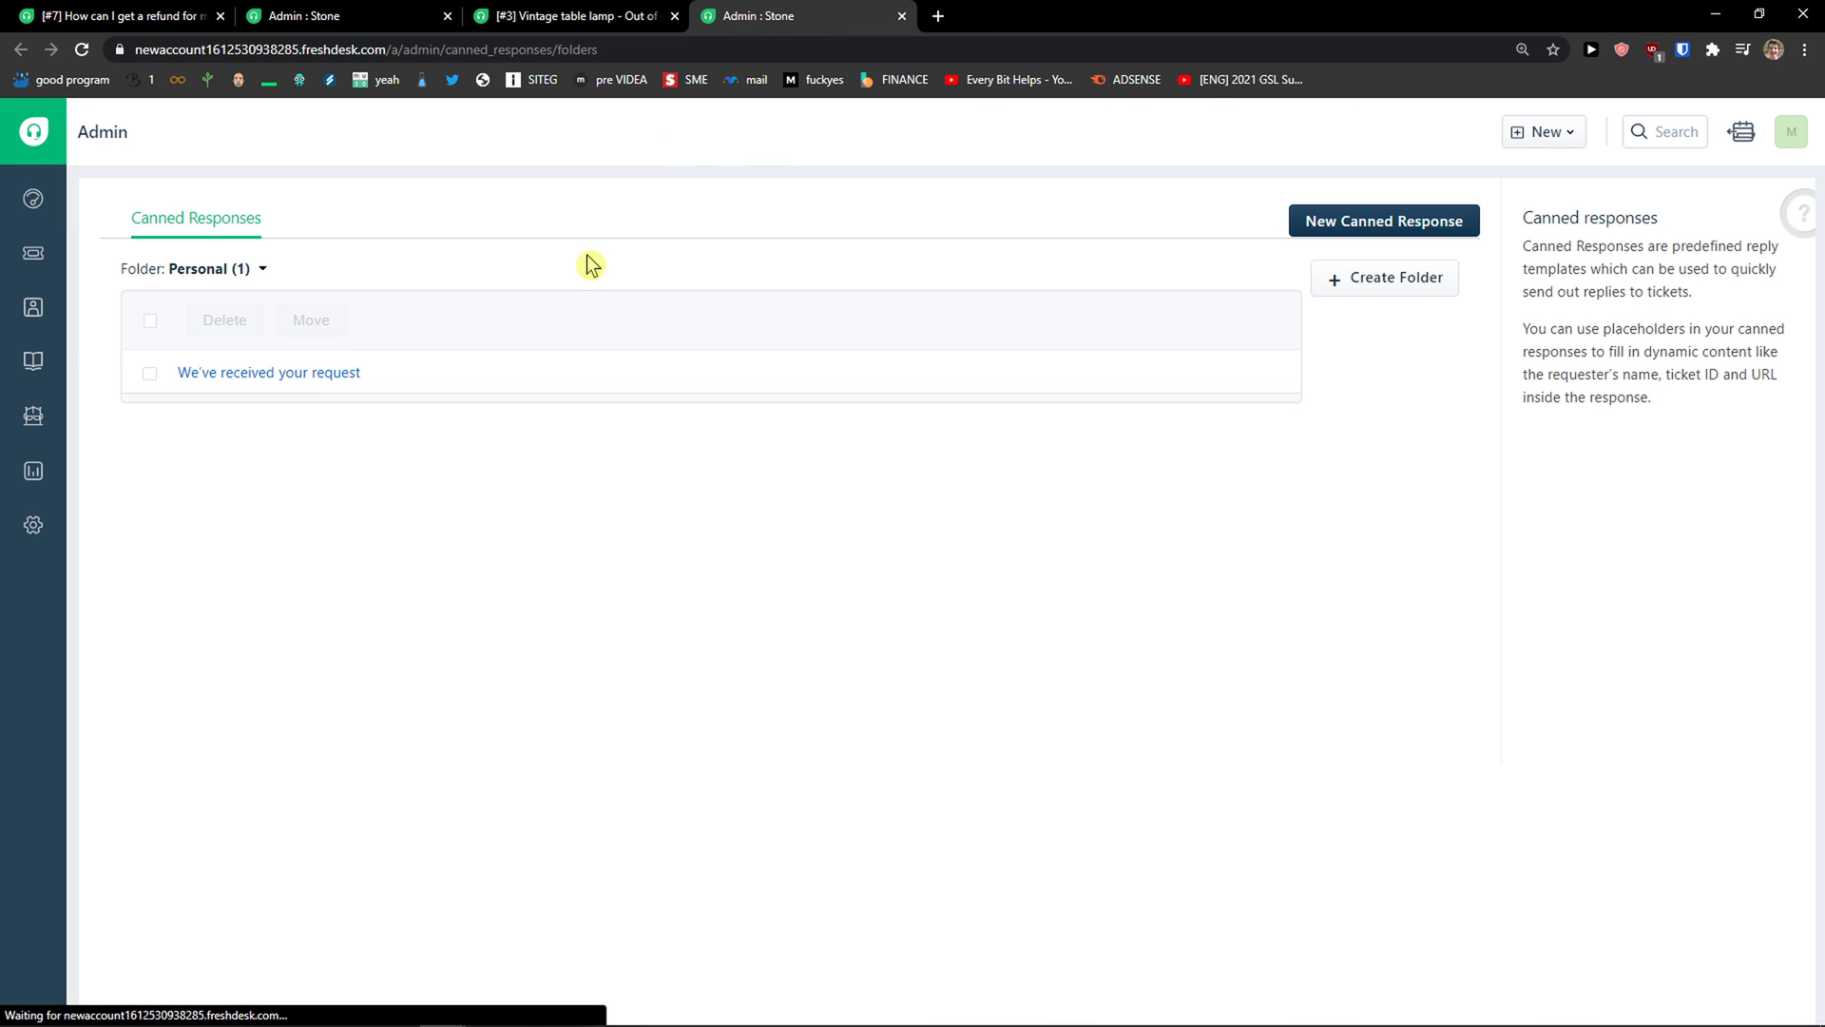
# Step: Create and save canned response 'Farewell' thanking the customer and wishing them a great day
pyautogui.click(1336, 224)
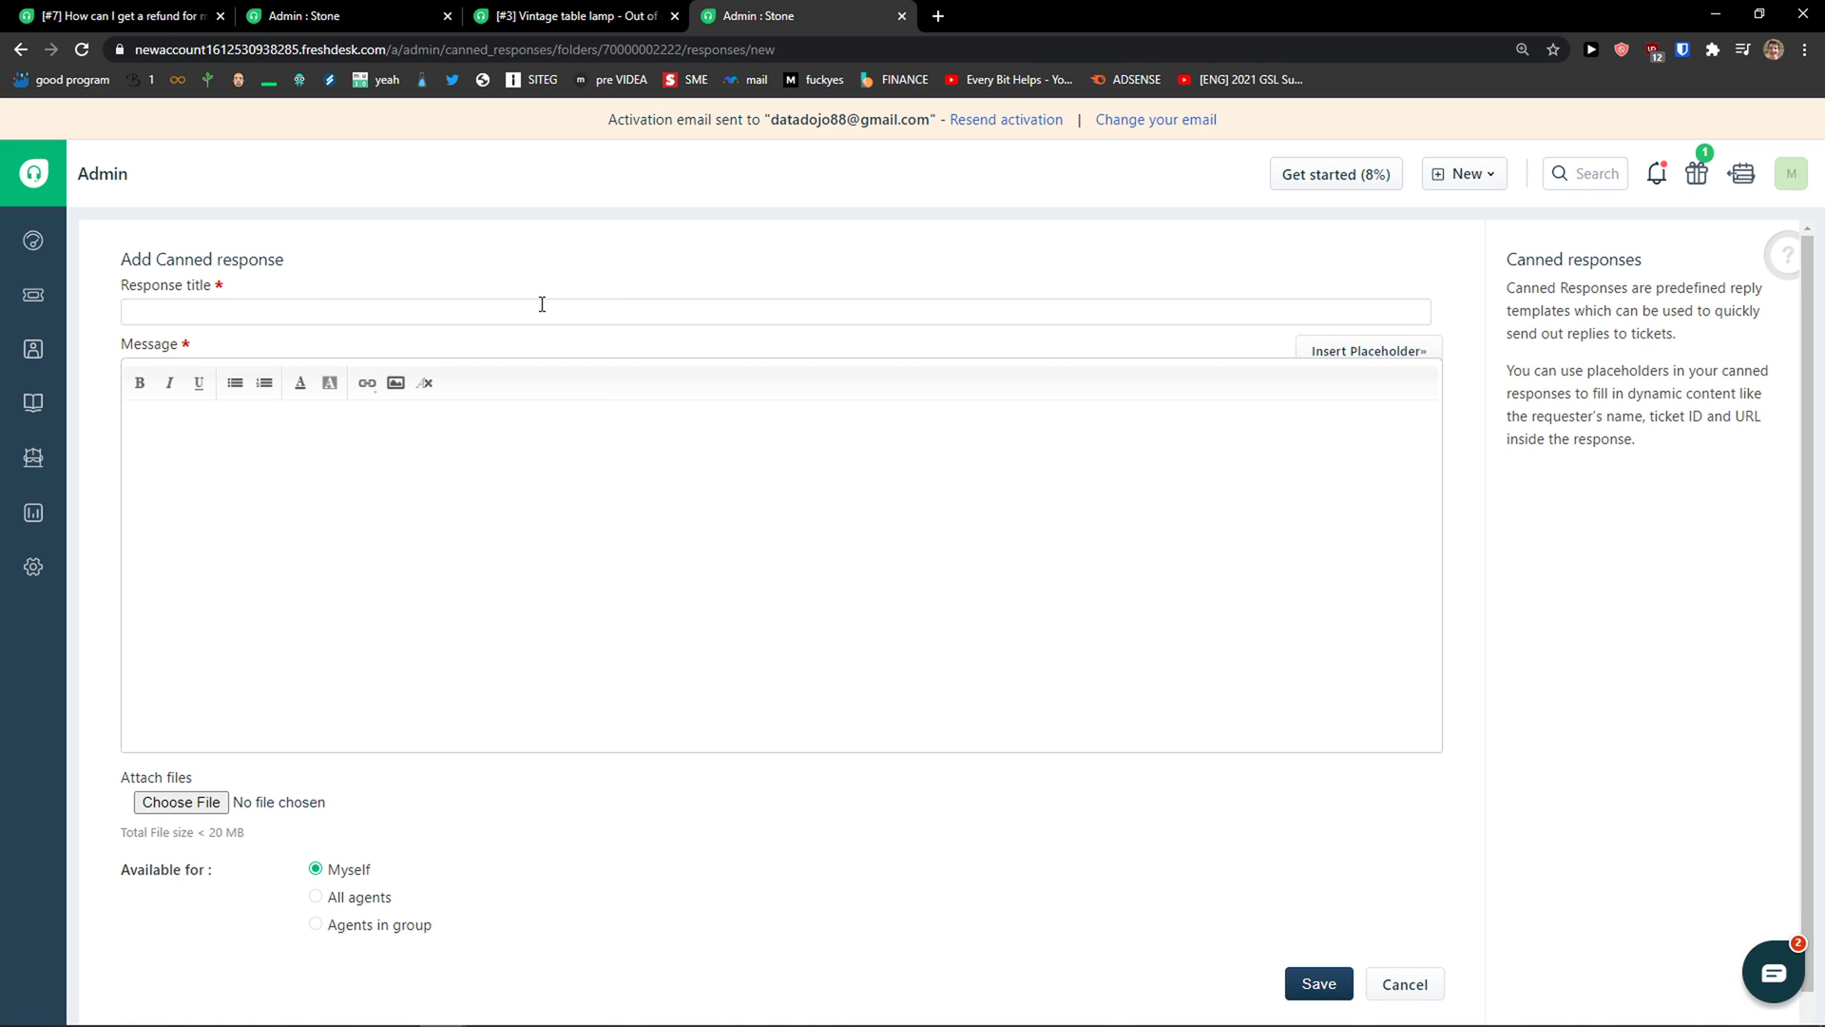
pyautogui.click(552, 303)
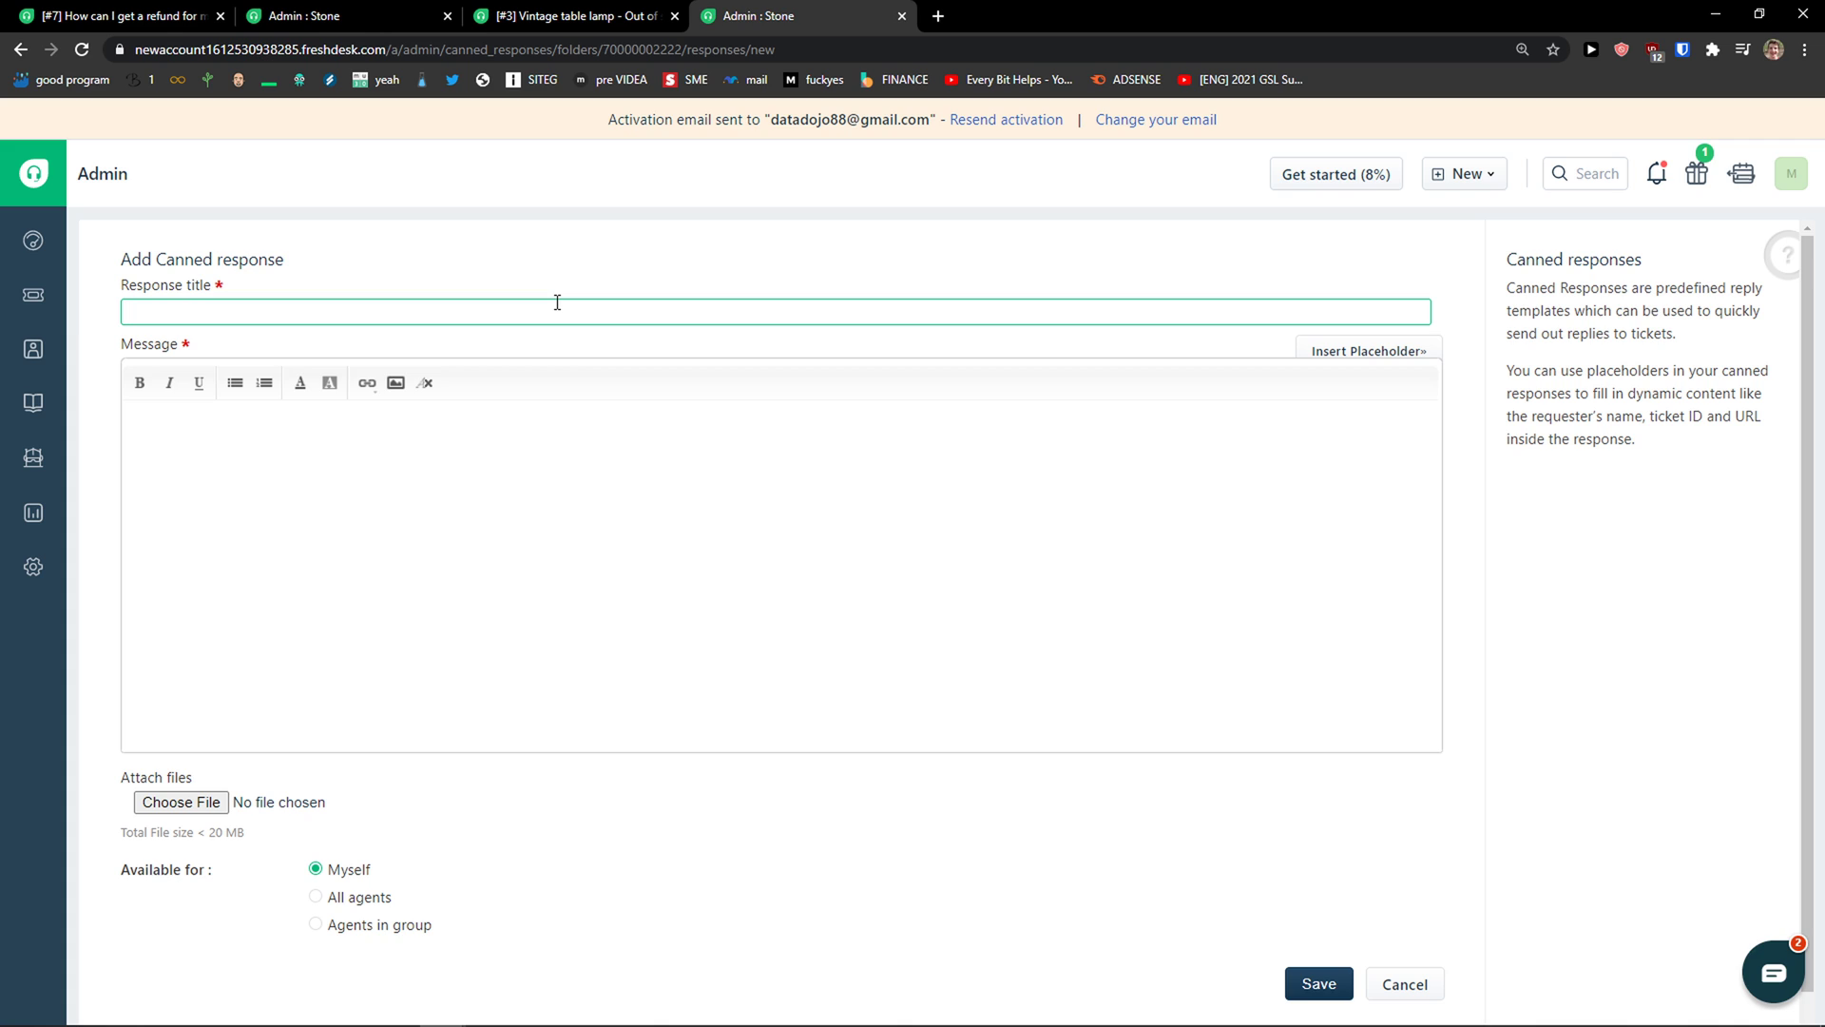
pyautogui.write('Farewell')
pyautogui.press('Tab')
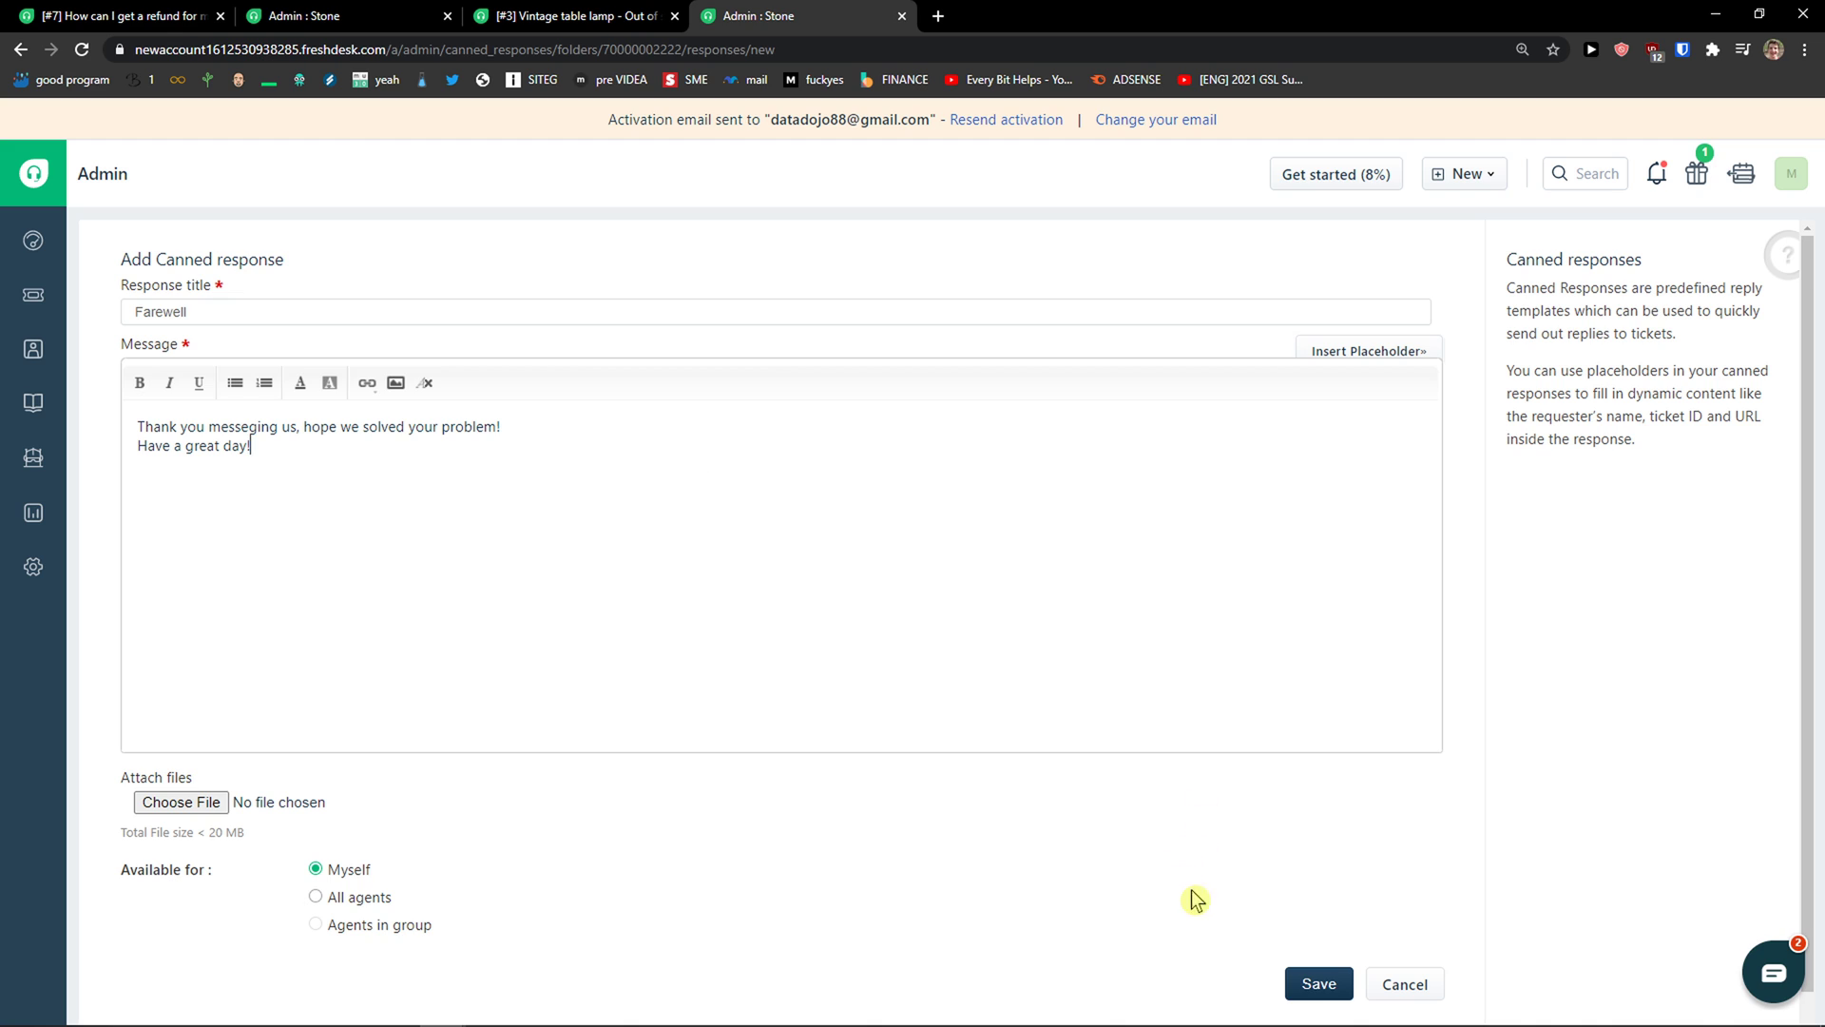
pyautogui.scroll(-1, 409, 894)
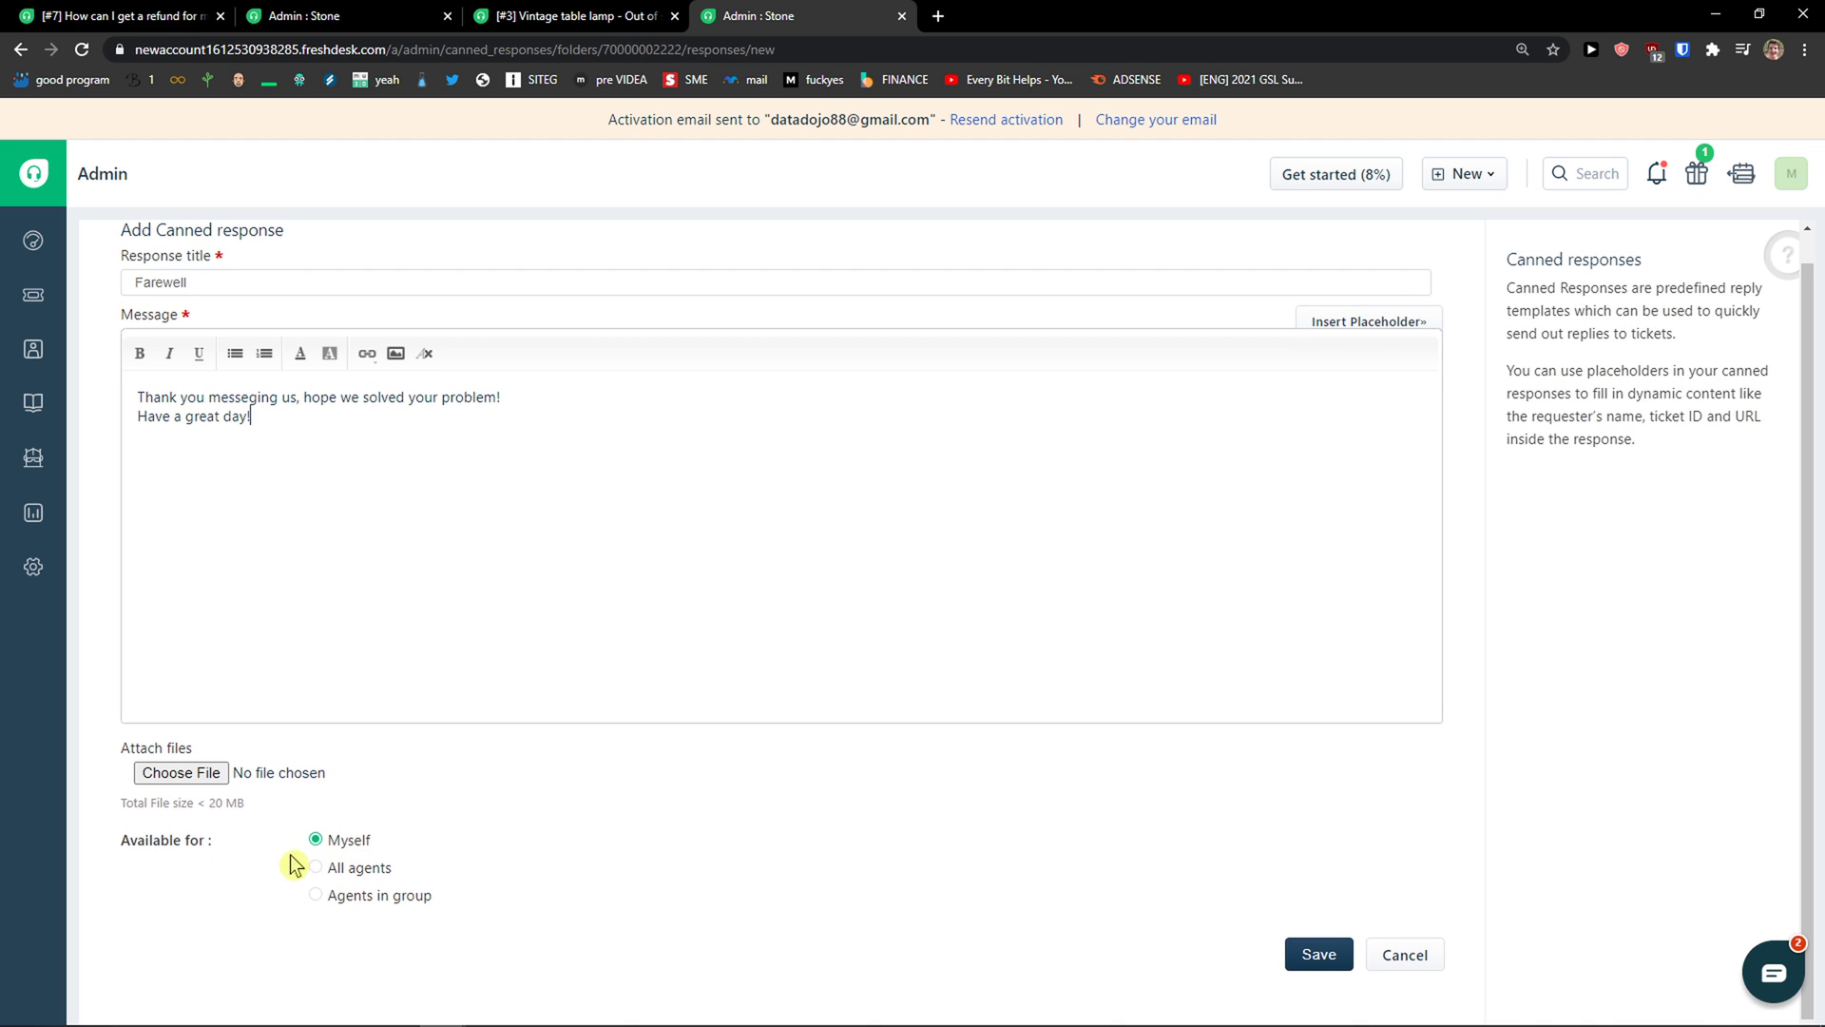
pyautogui.click(1302, 954)
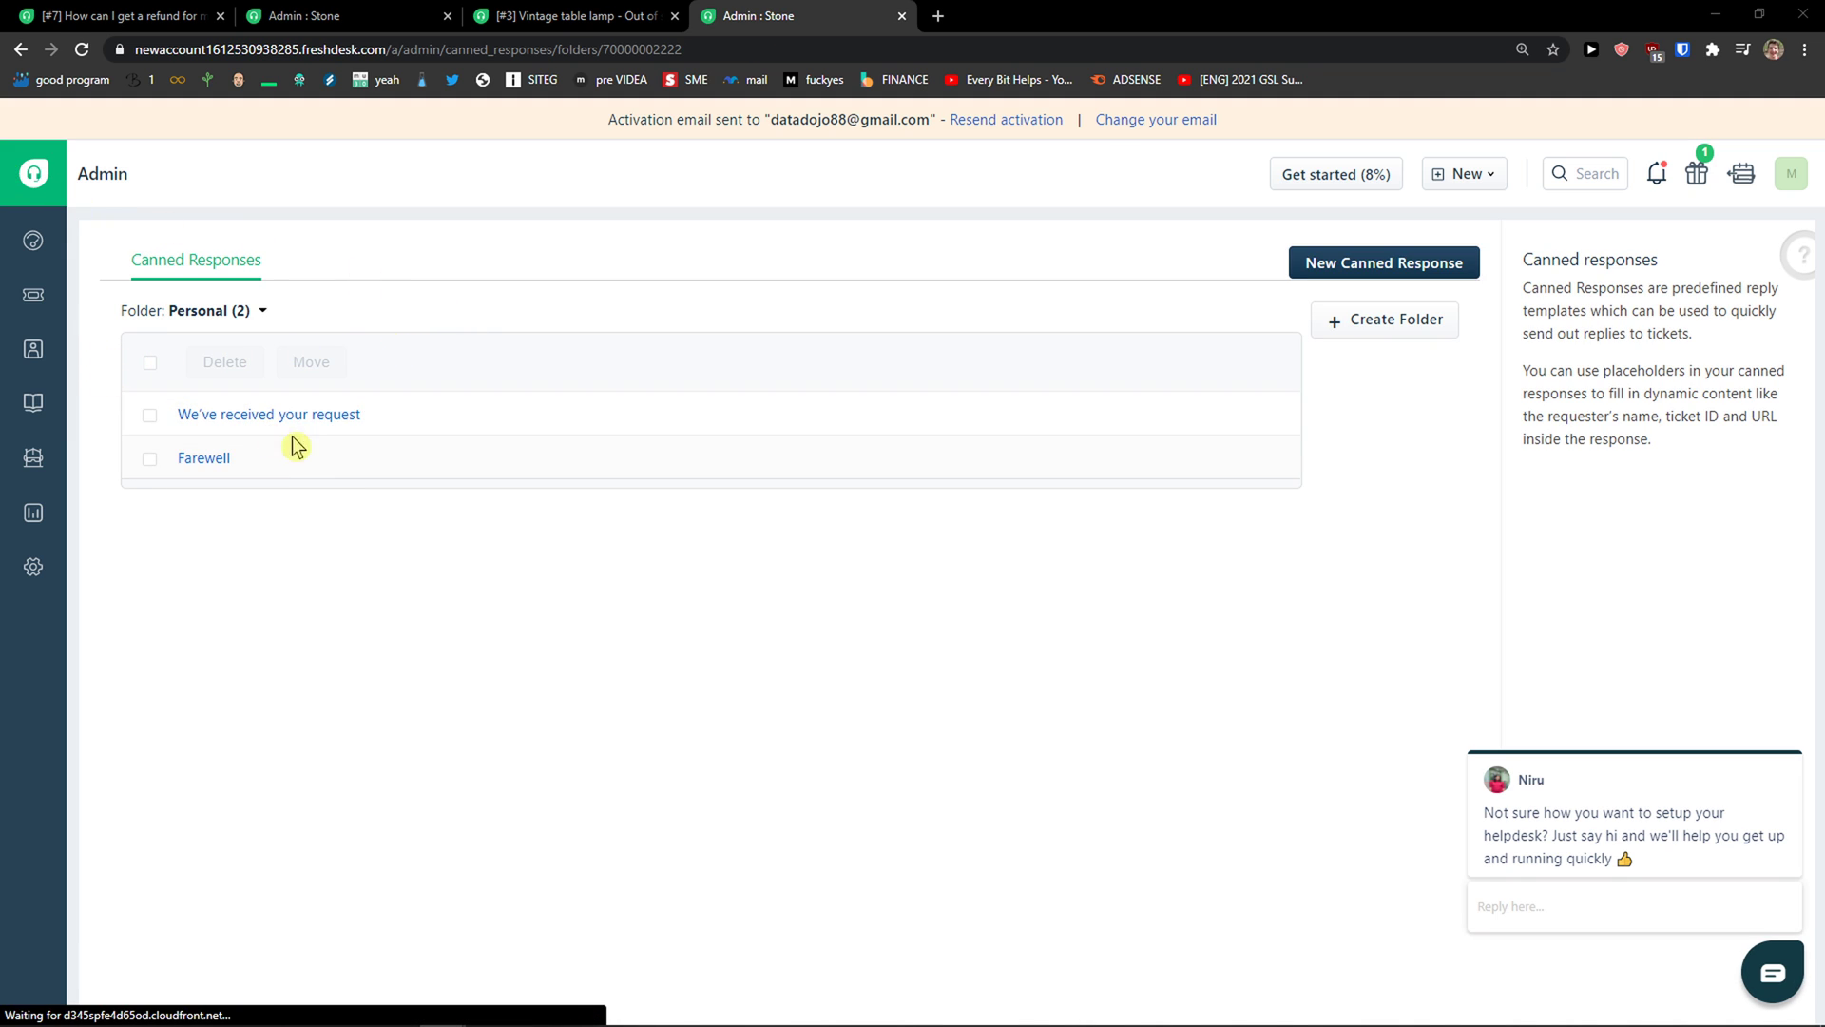
# Step: Insert the Farewell canned response into a reply on custom order ticket #6
pyautogui.click(33, 295)
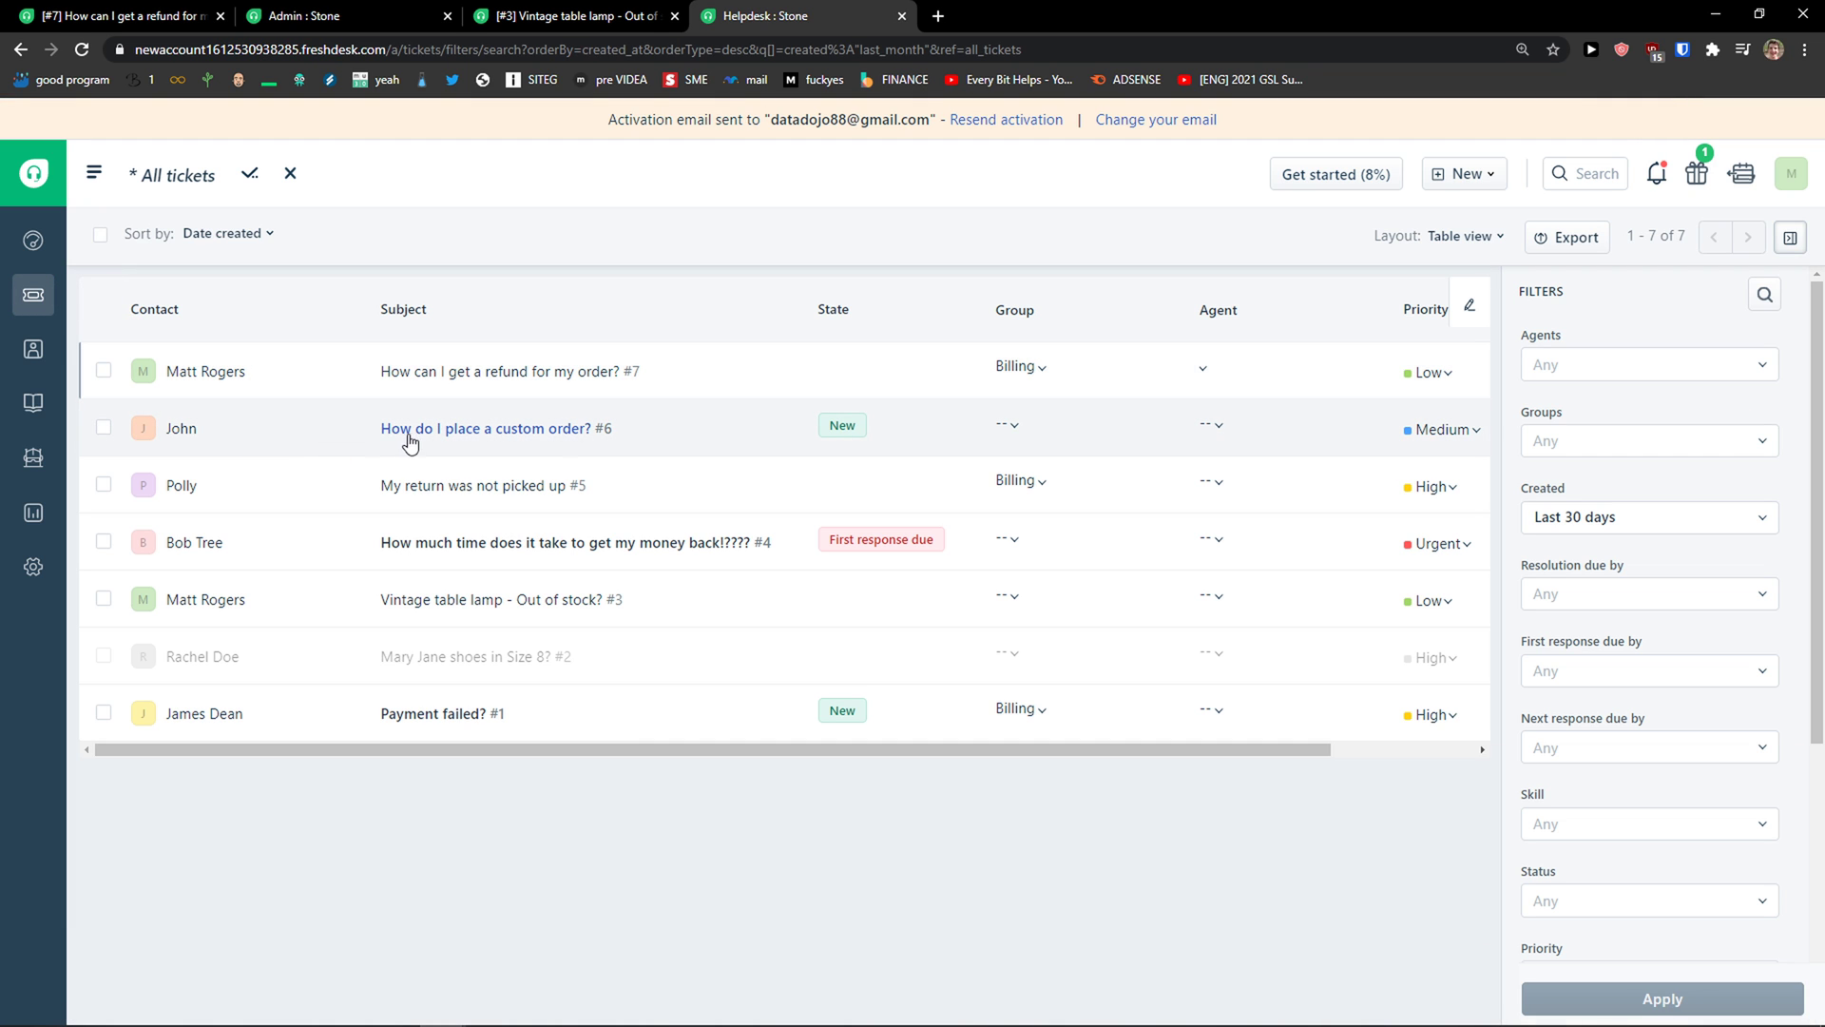
pyautogui.click(393, 432)
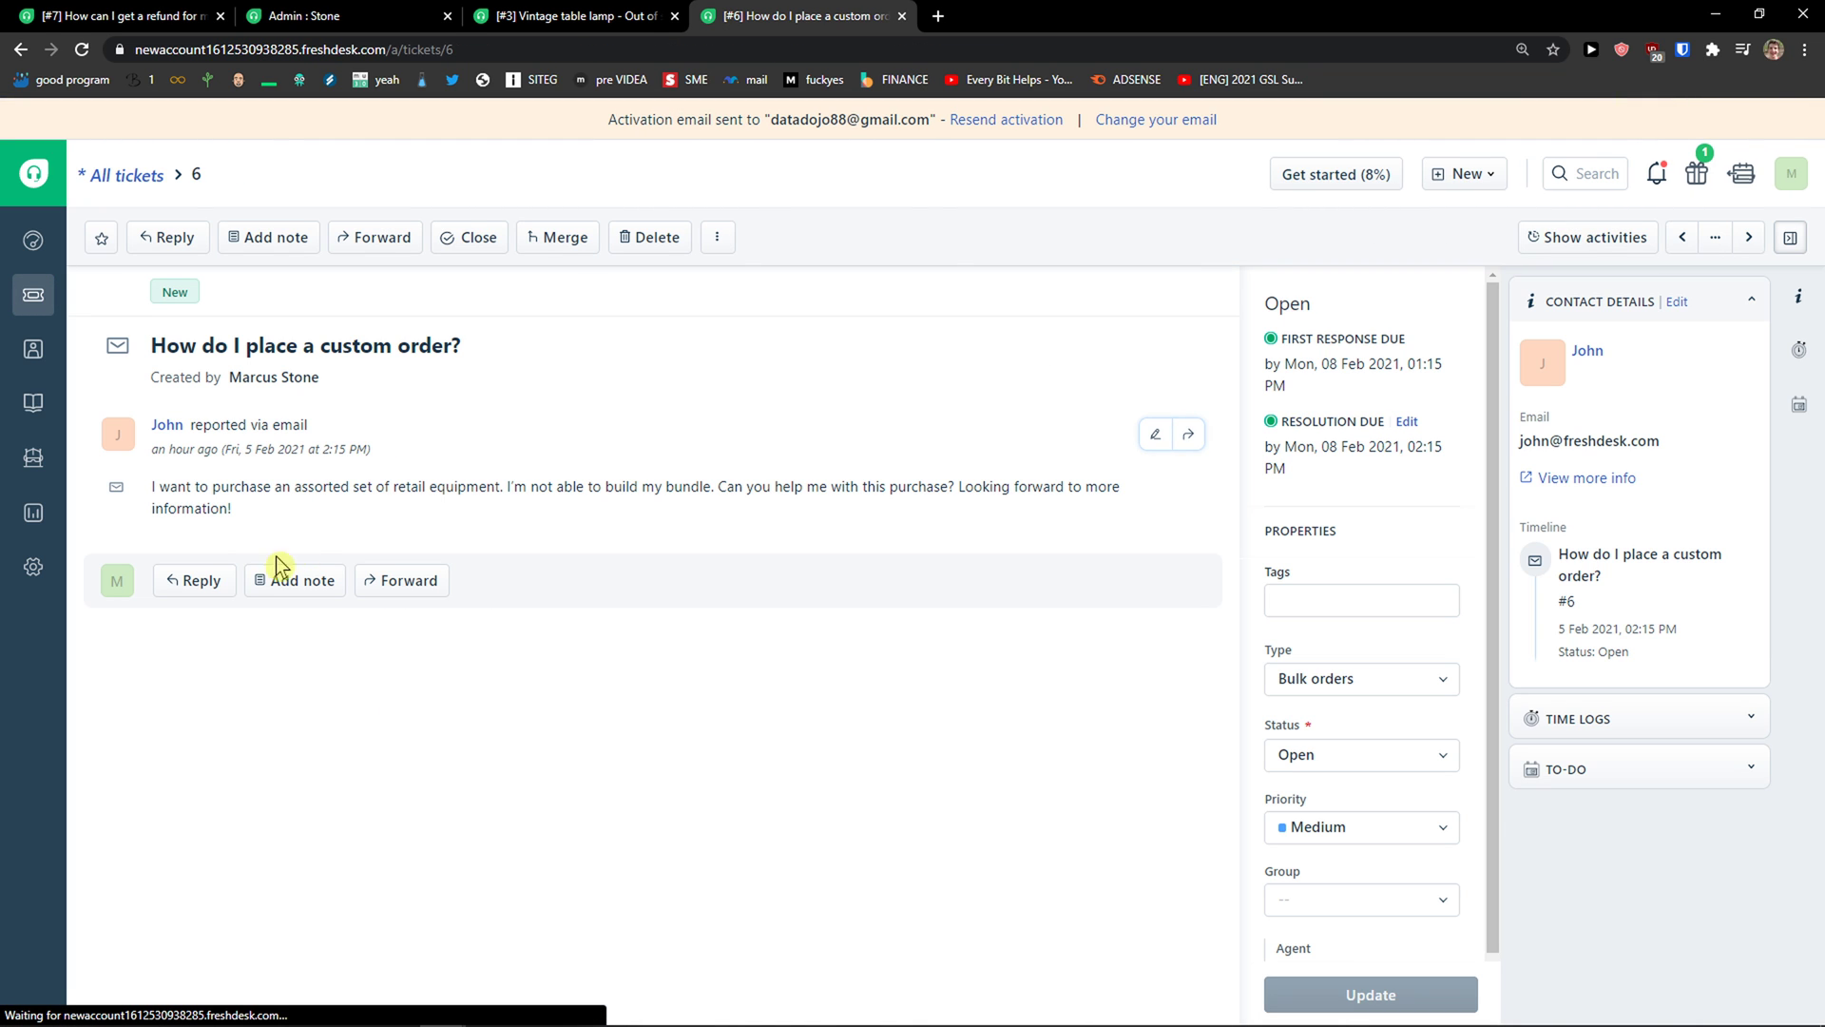
pyautogui.click(195, 580)
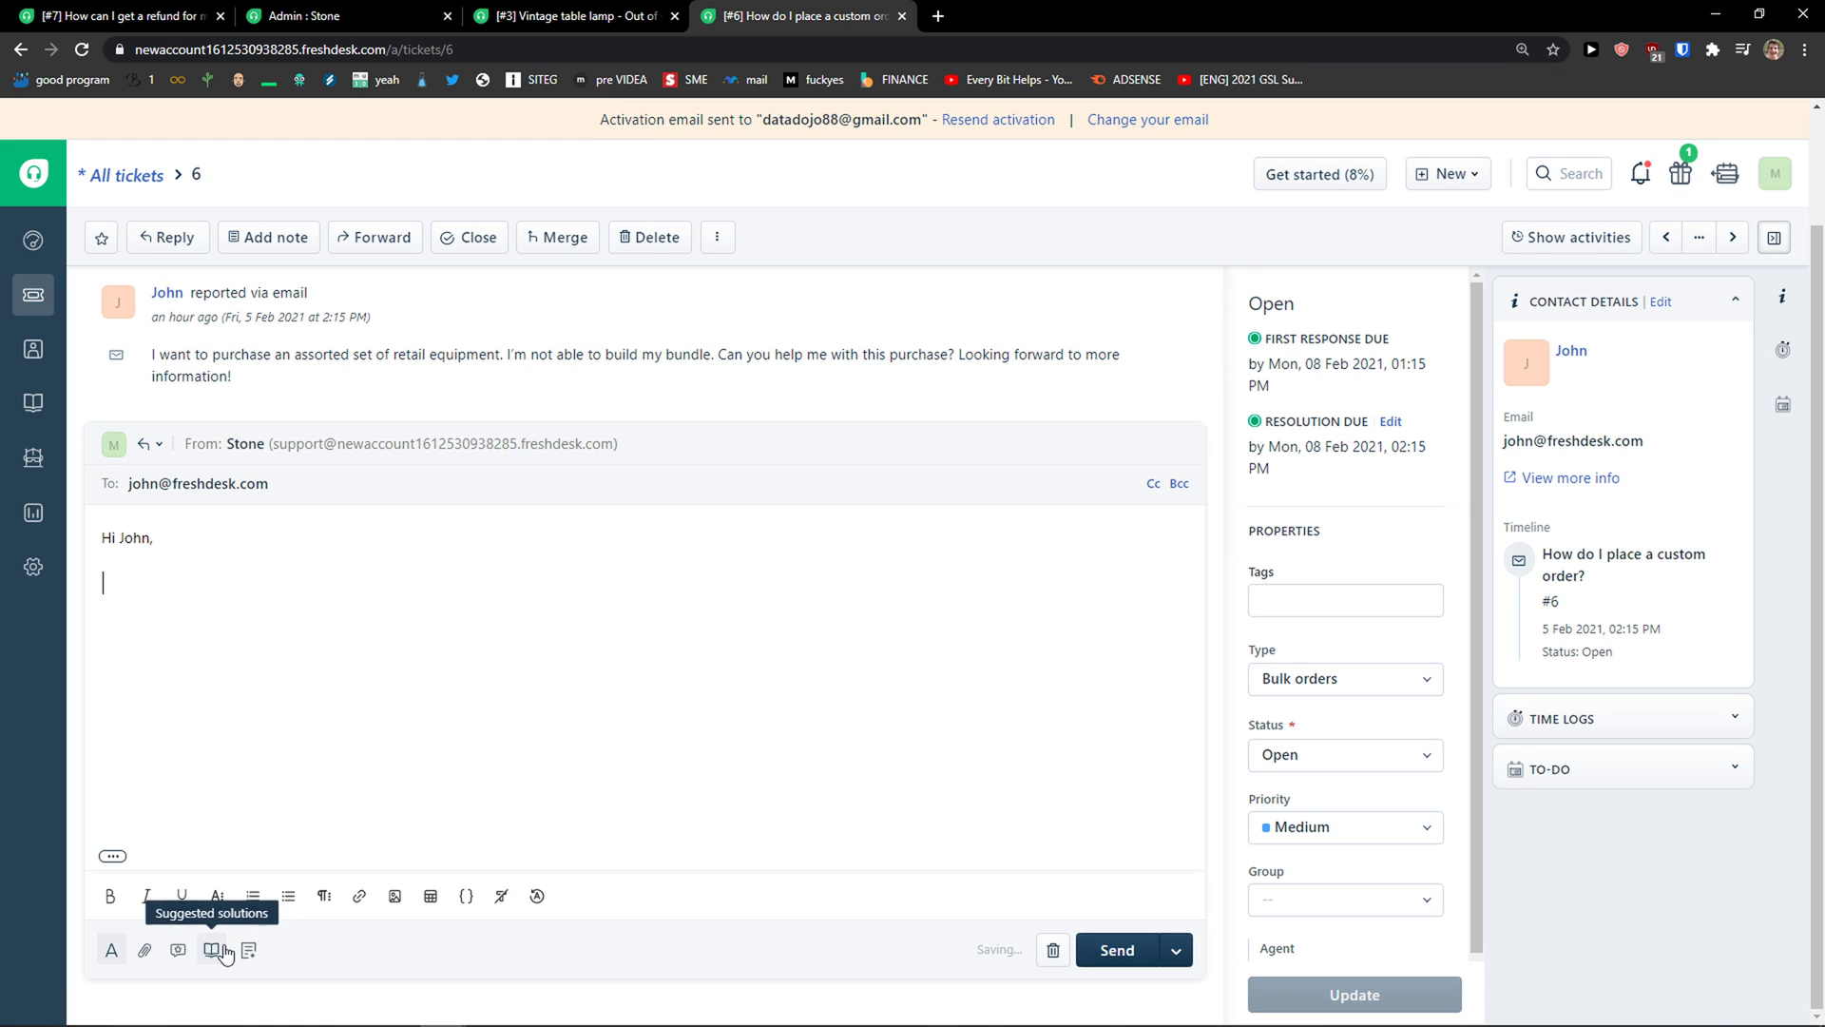
pyautogui.click(179, 951)
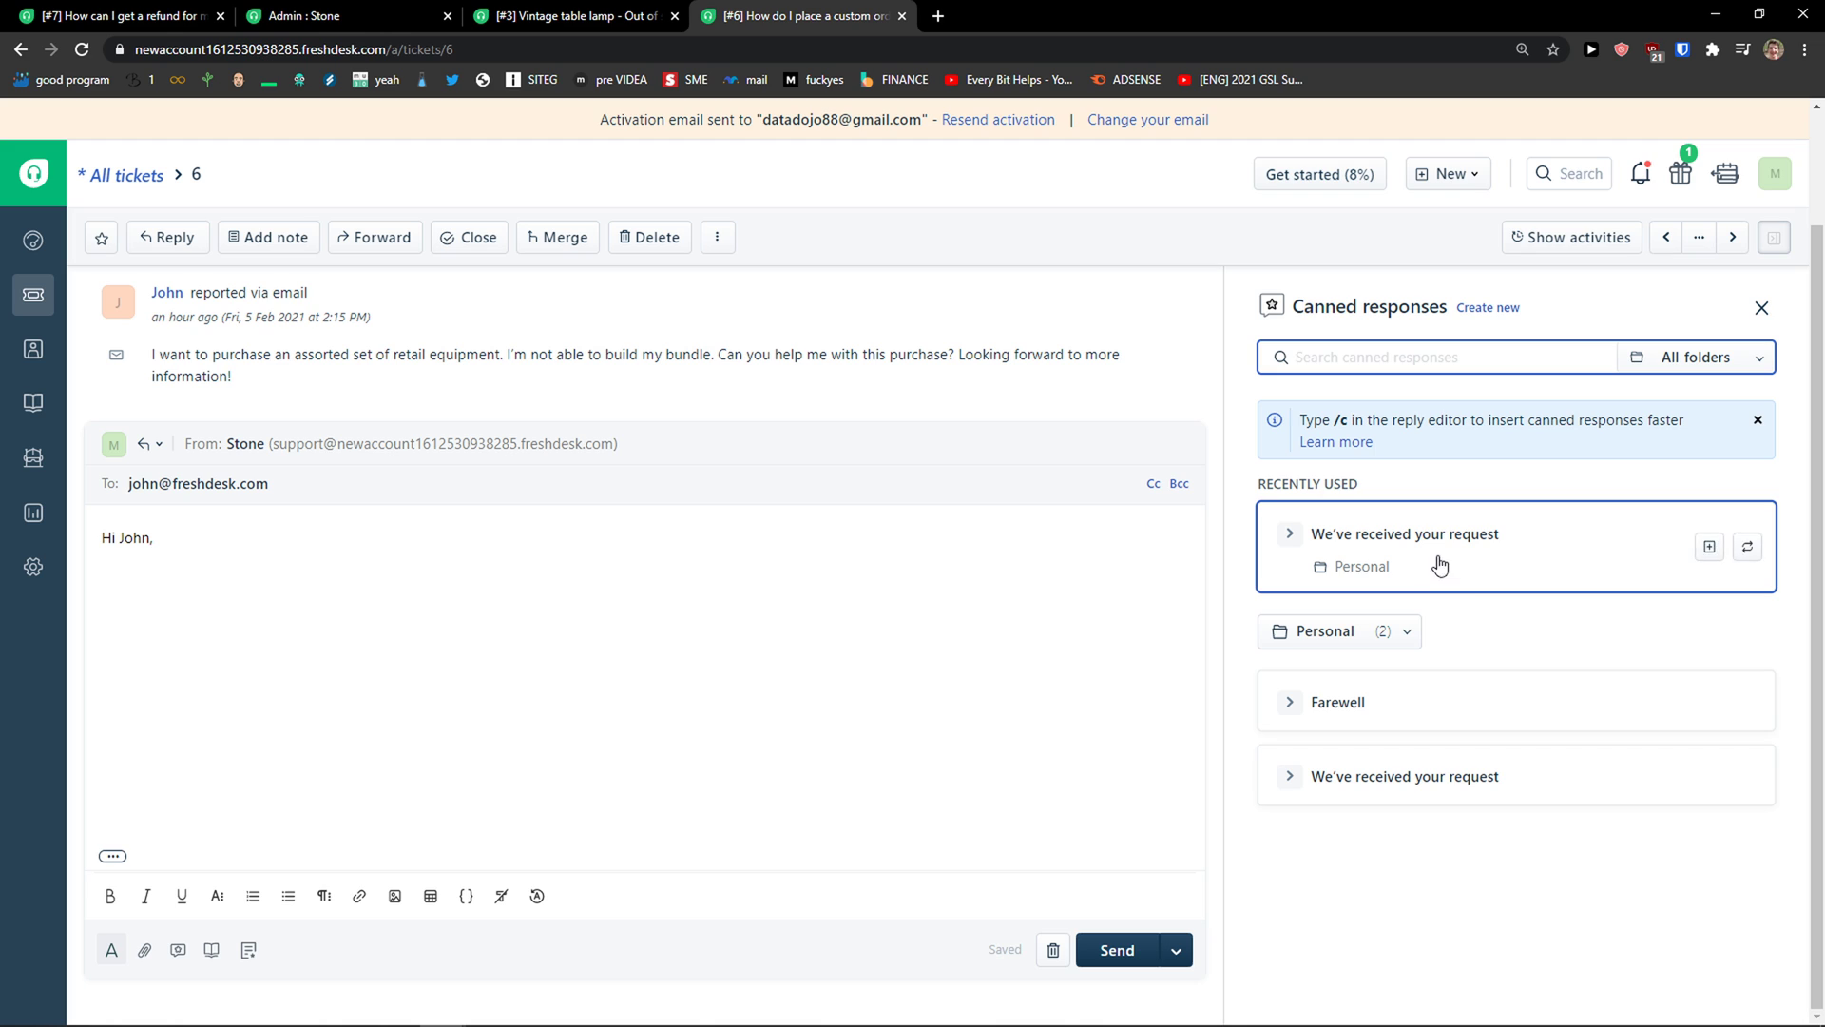
pyautogui.click(1378, 705)
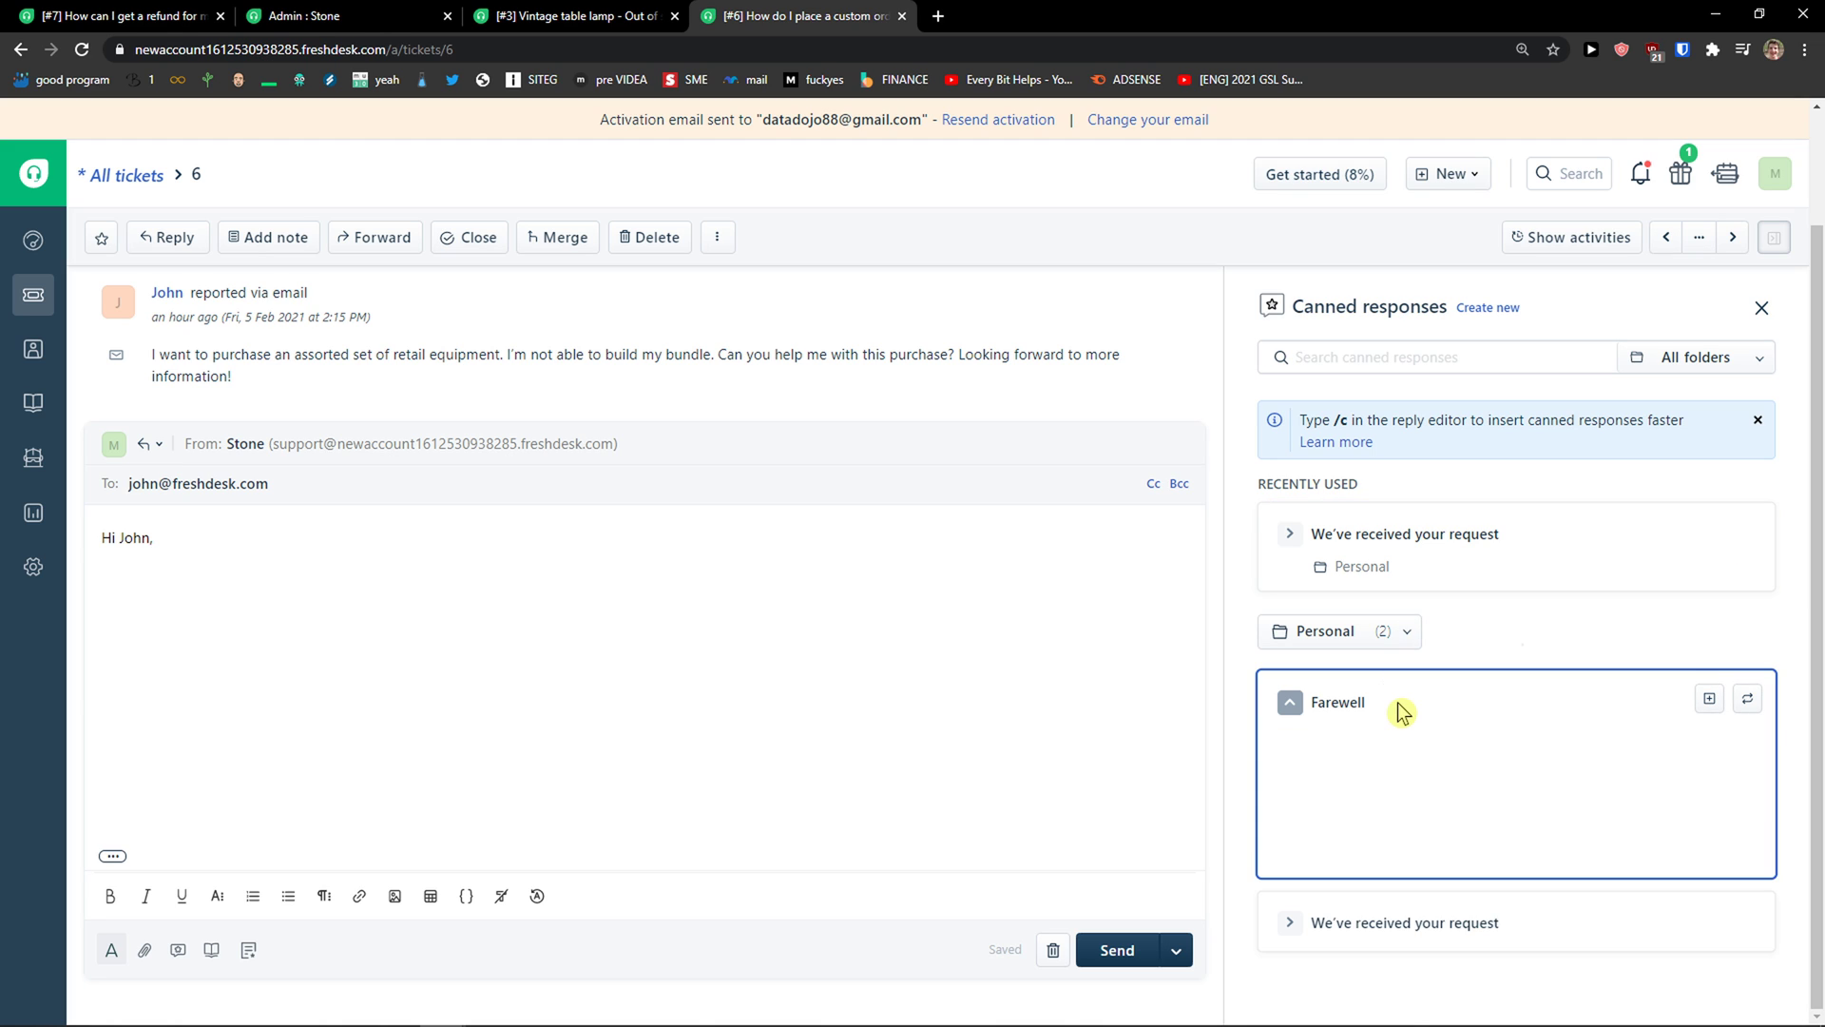
pyautogui.click(1706, 701)
# Step: Select the inserted Farewell text in the reply draft and use the reply footer controls
pyautogui.moveTo(733, 651); pyautogui.dragTo(196, 582)
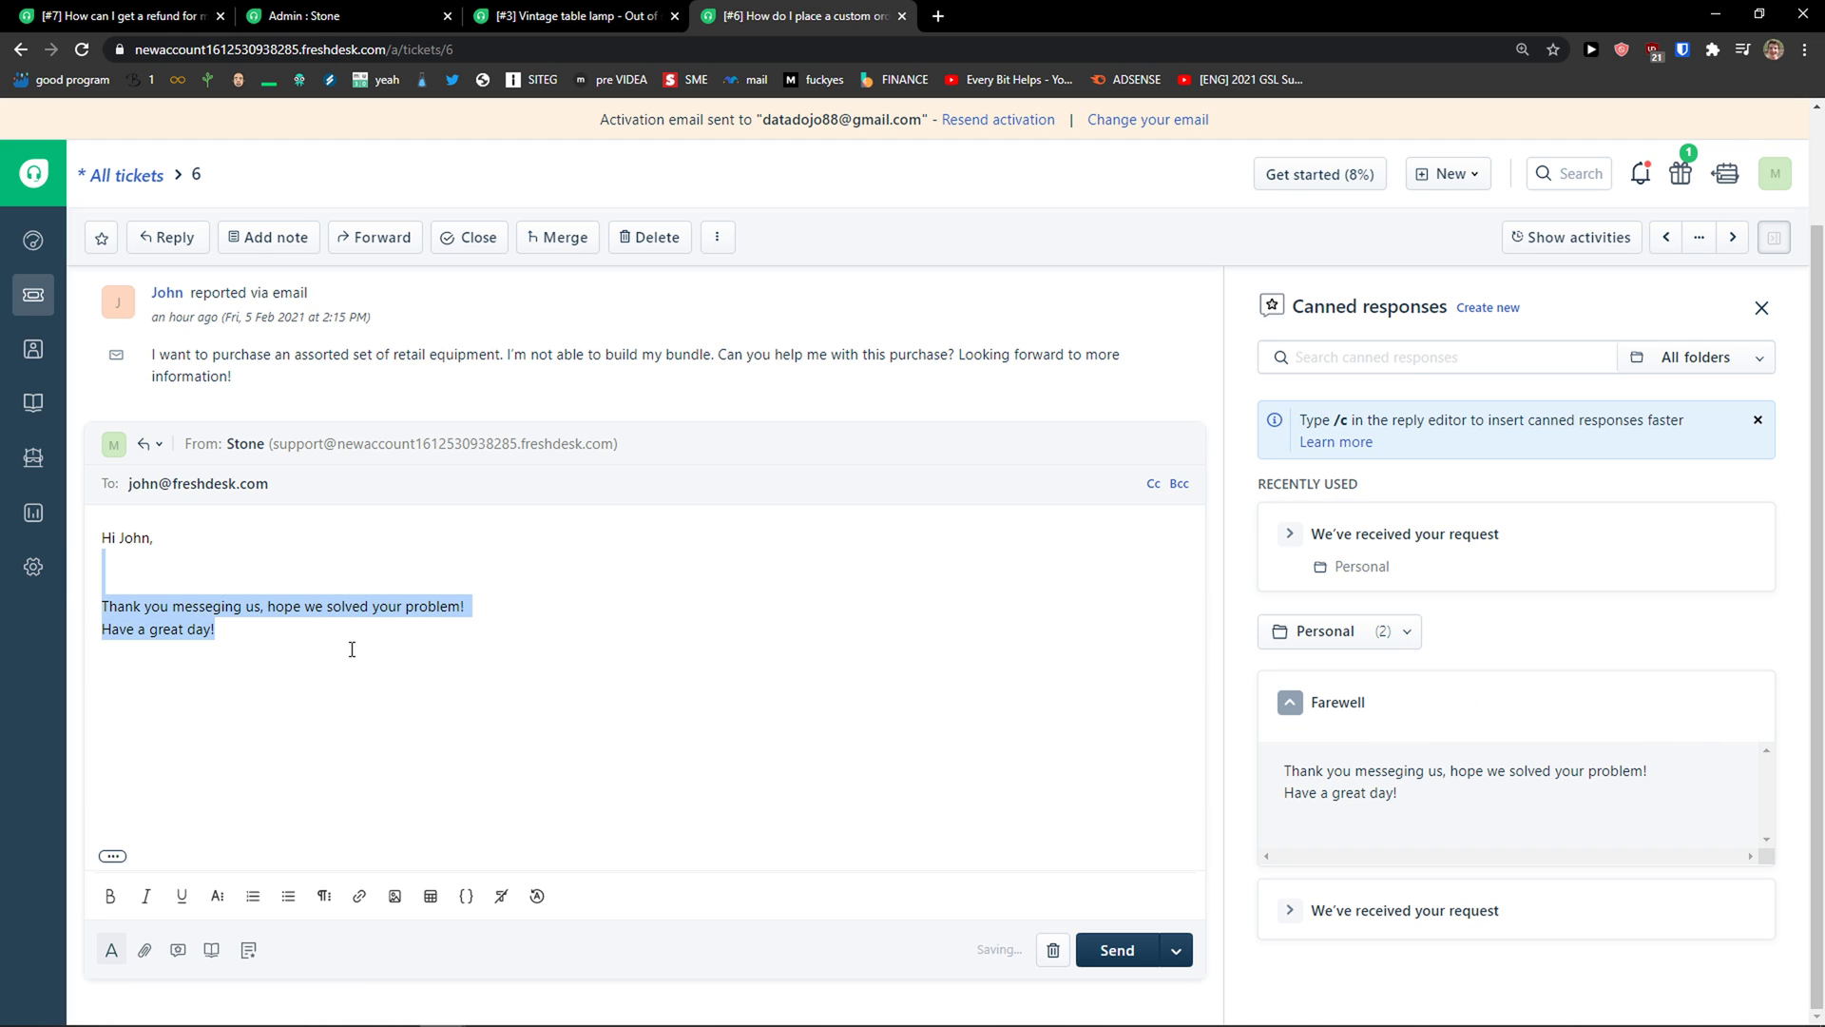
pyautogui.click(216, 624)
pyautogui.moveTo(276, 647); pyautogui.dragTo(124, 562)
pyautogui.moveTo(1046, 1021)
pyautogui.click(694, 1008)
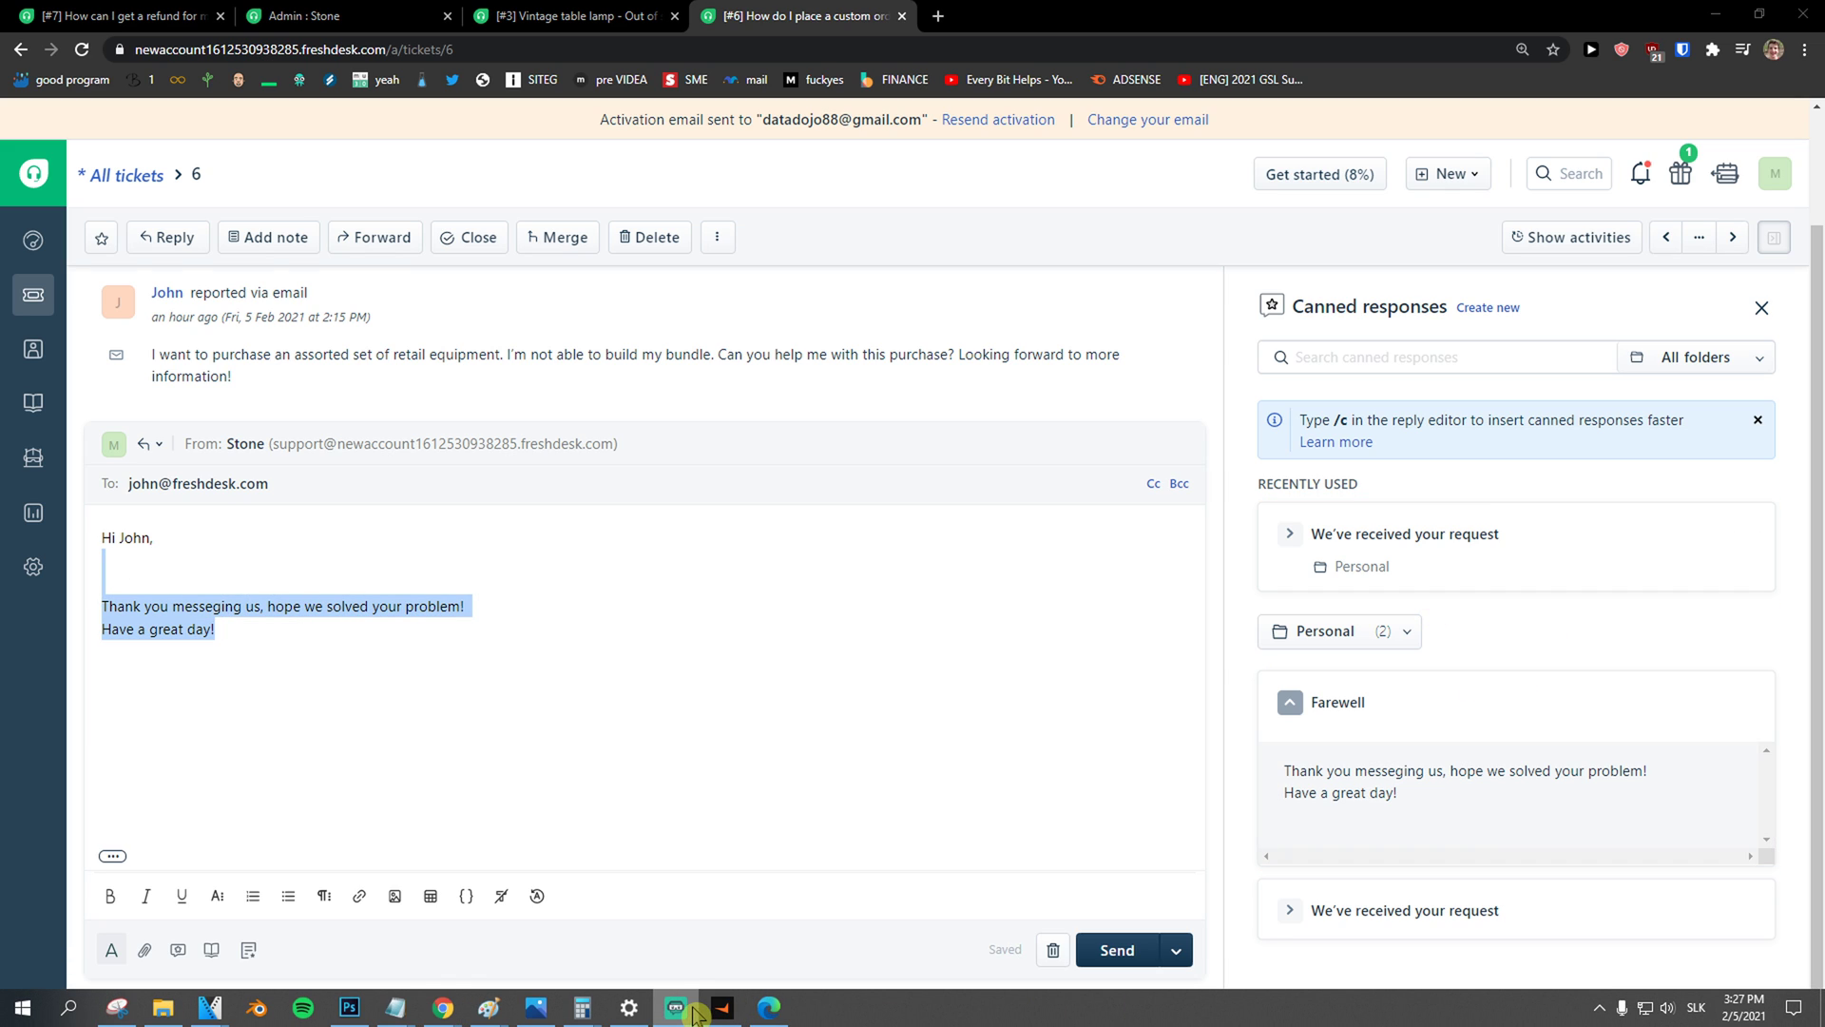
pyautogui.click(682, 1009)
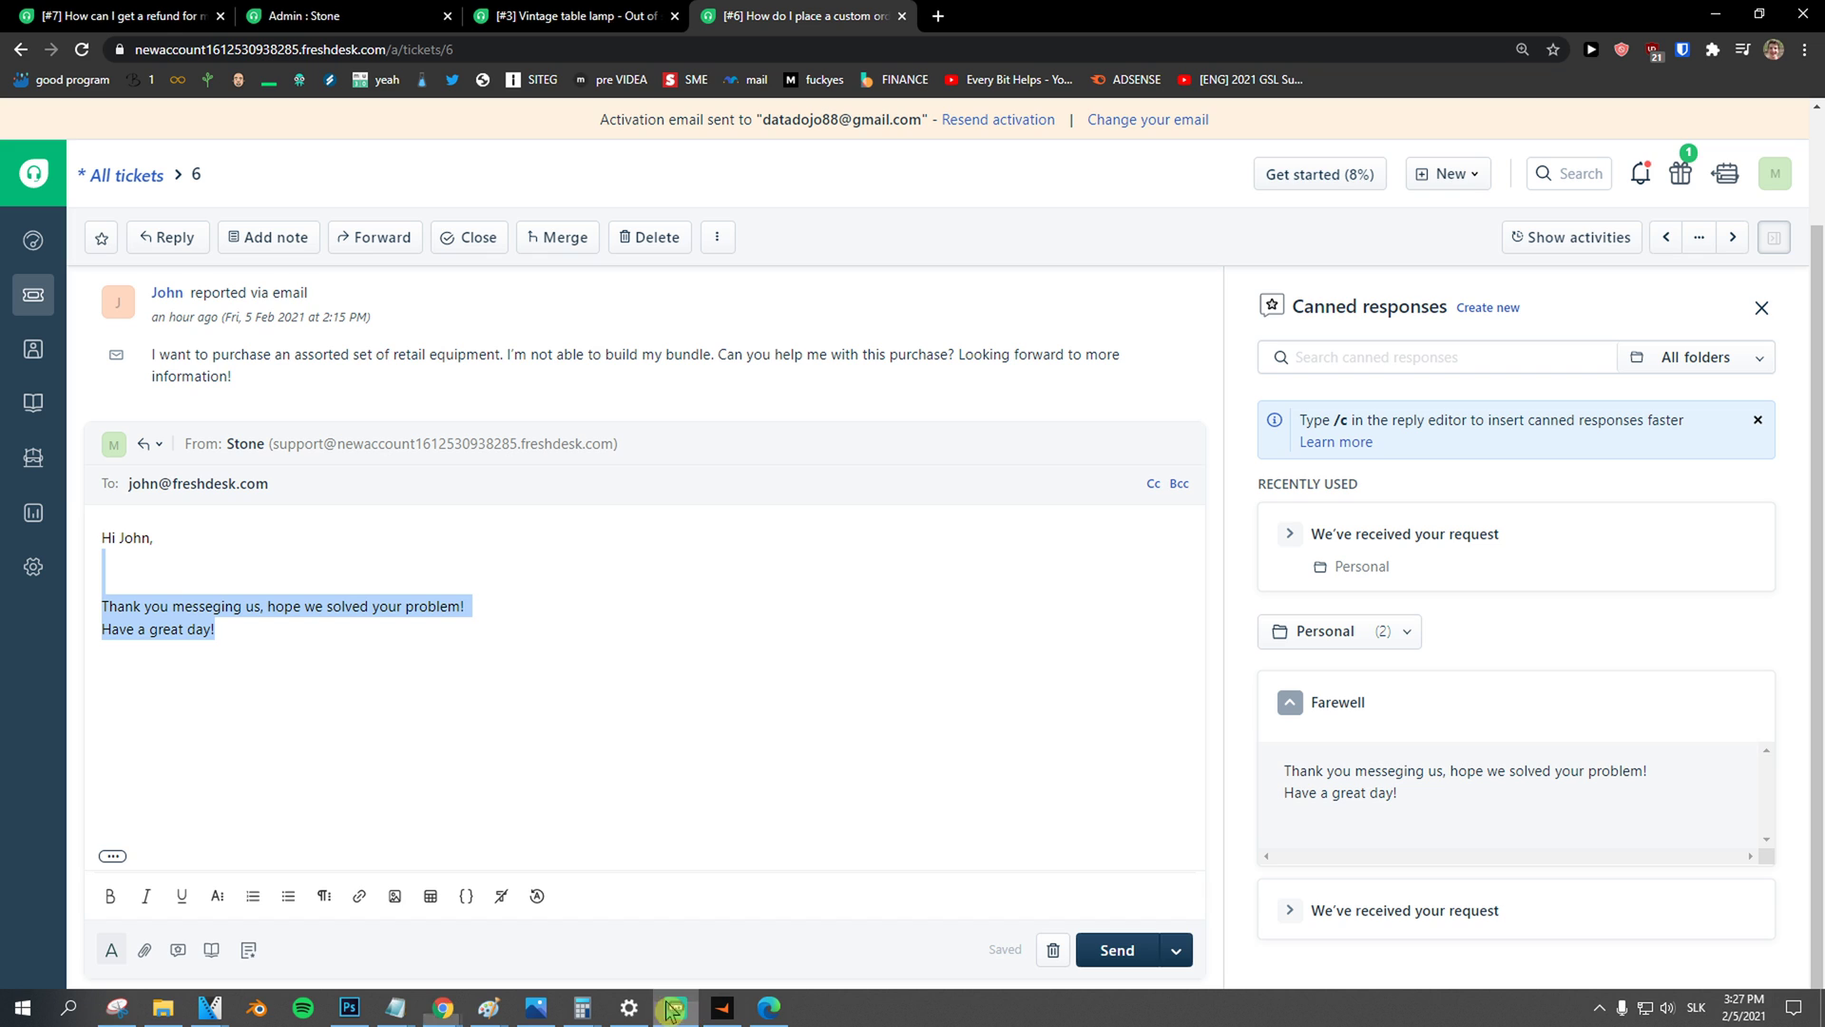
# Step: Open Chatbots settings and launch the Freddy Self-service bot builder with Try it now
pyautogui.click(33, 460)
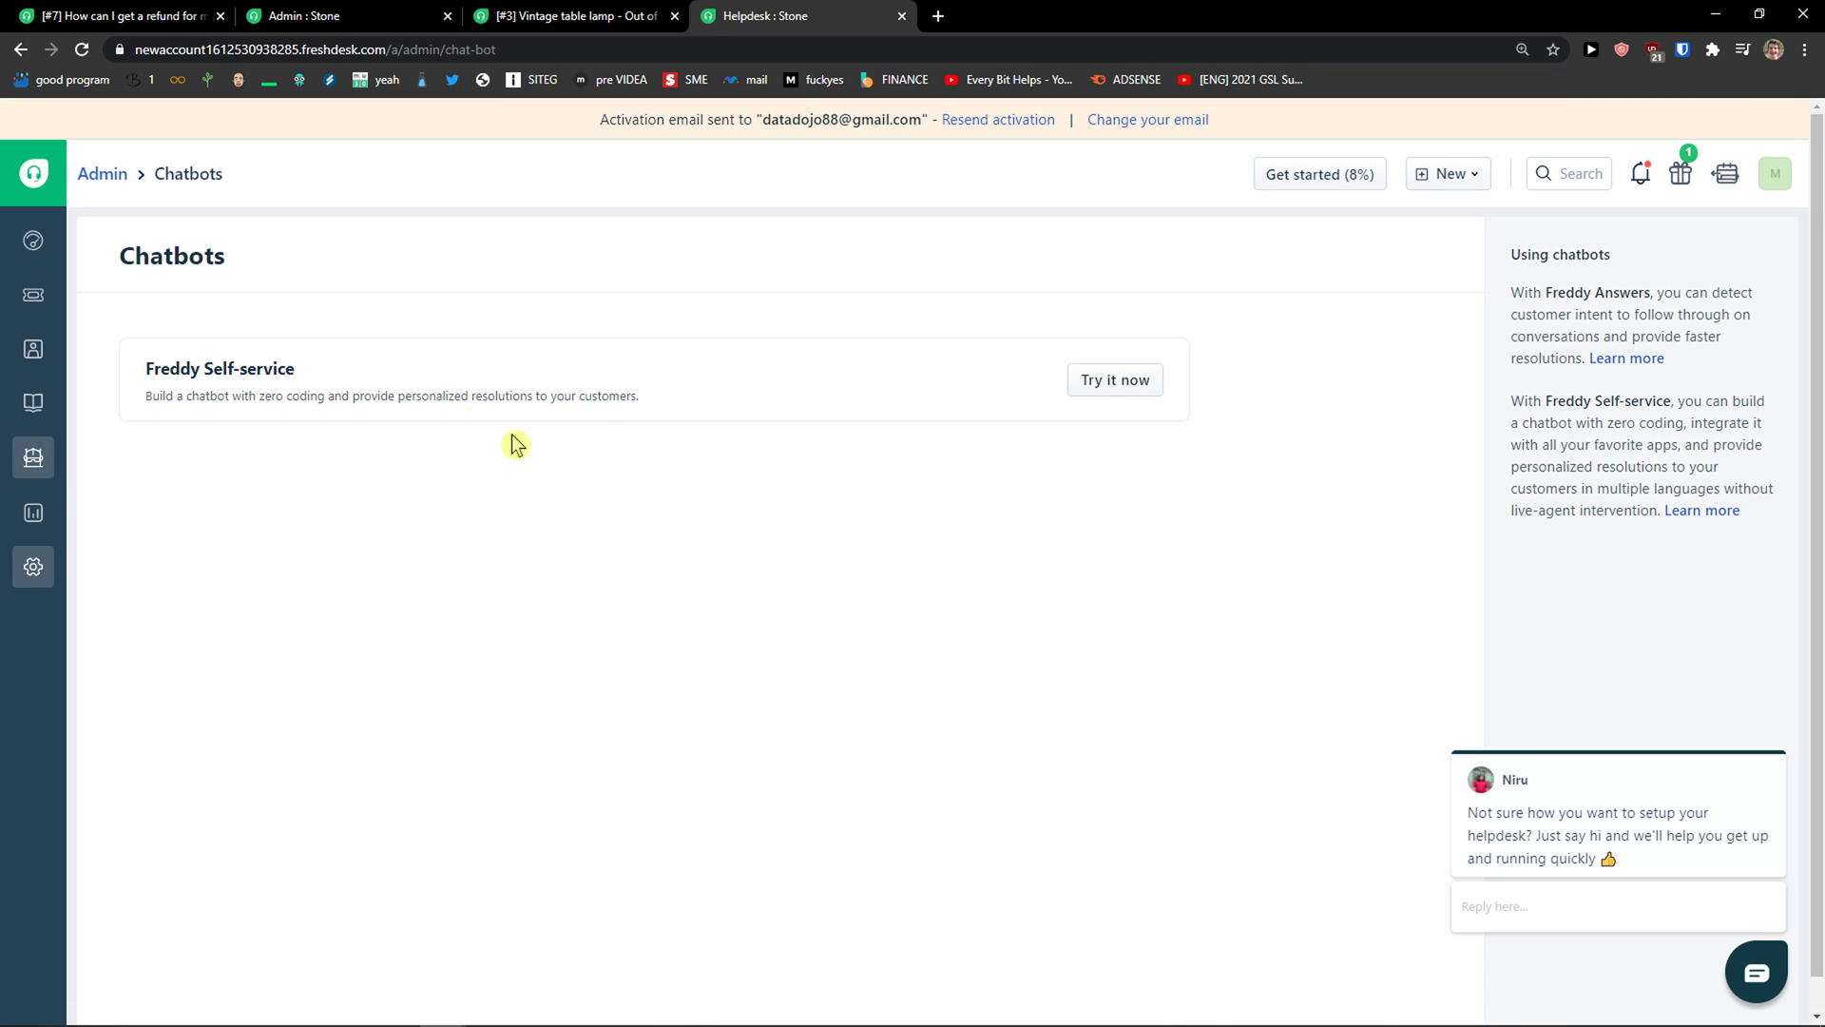
pyautogui.click(1104, 376)
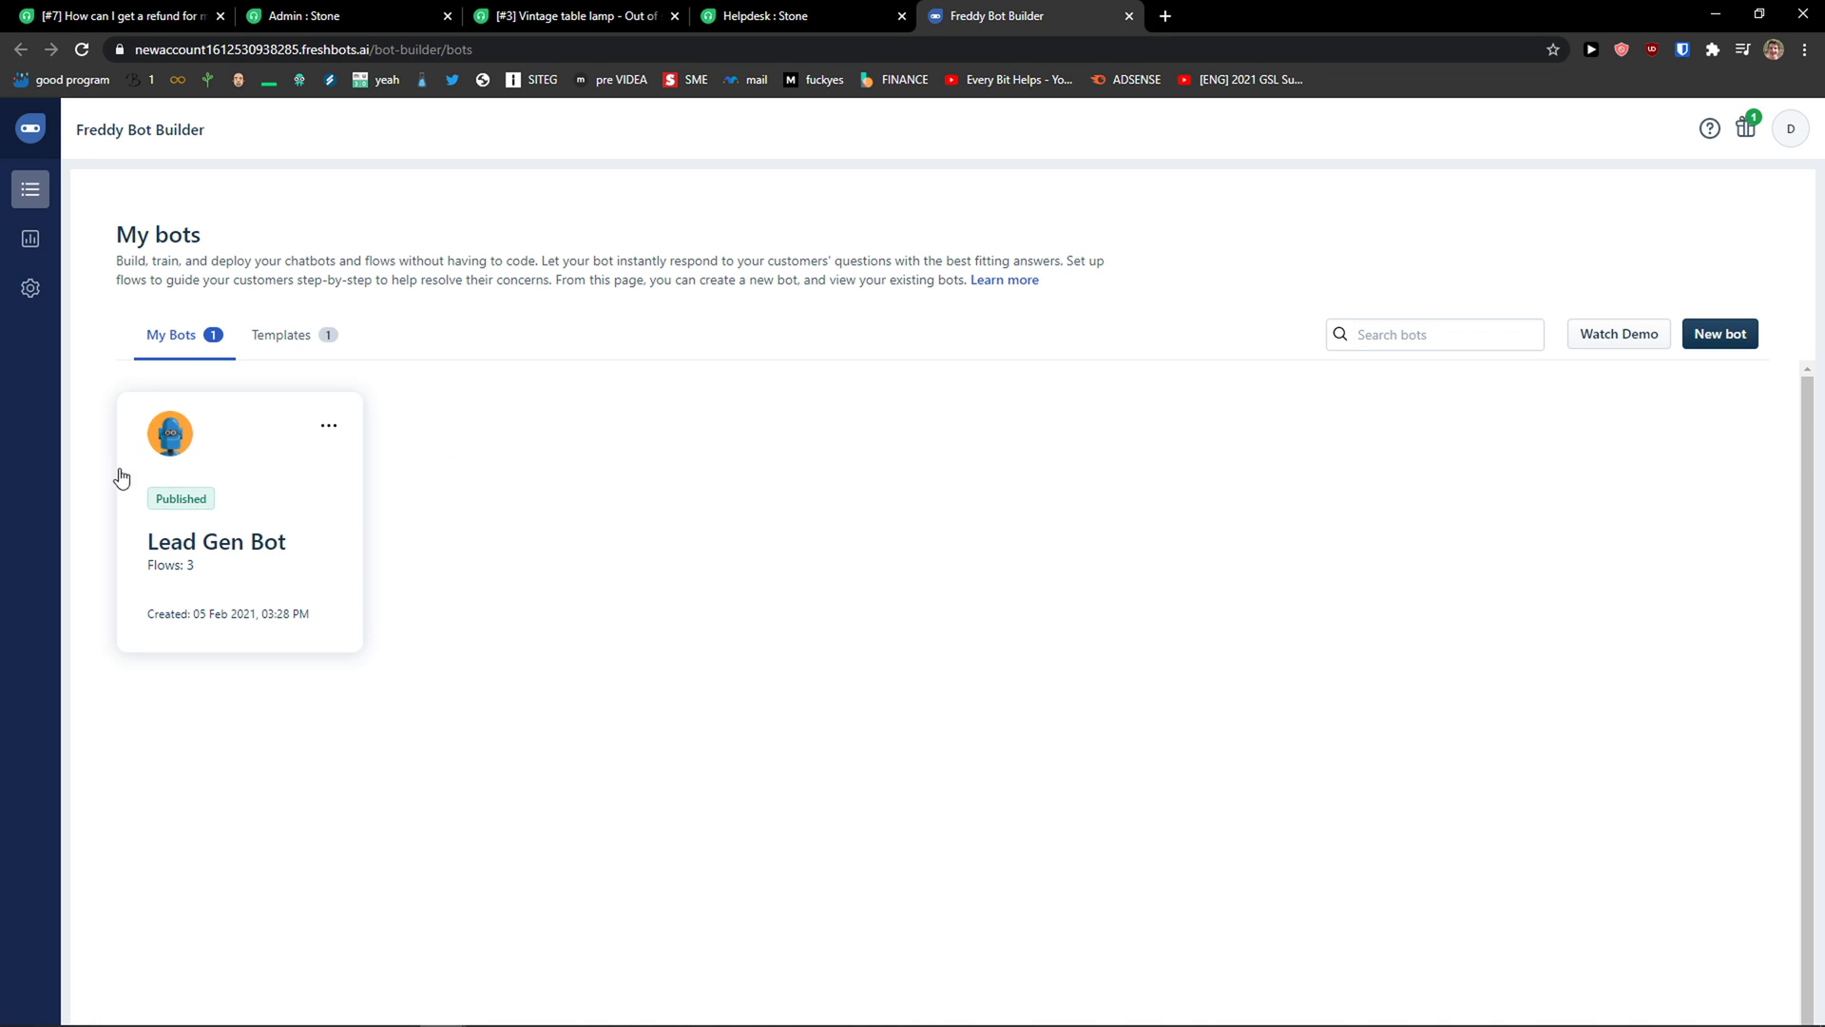
# Step: Browse bot templates, then open Lead Gen Bot's Sorry flow and Lead Gen Flow
pyautogui.click(261, 347)
pyautogui.click(193, 348)
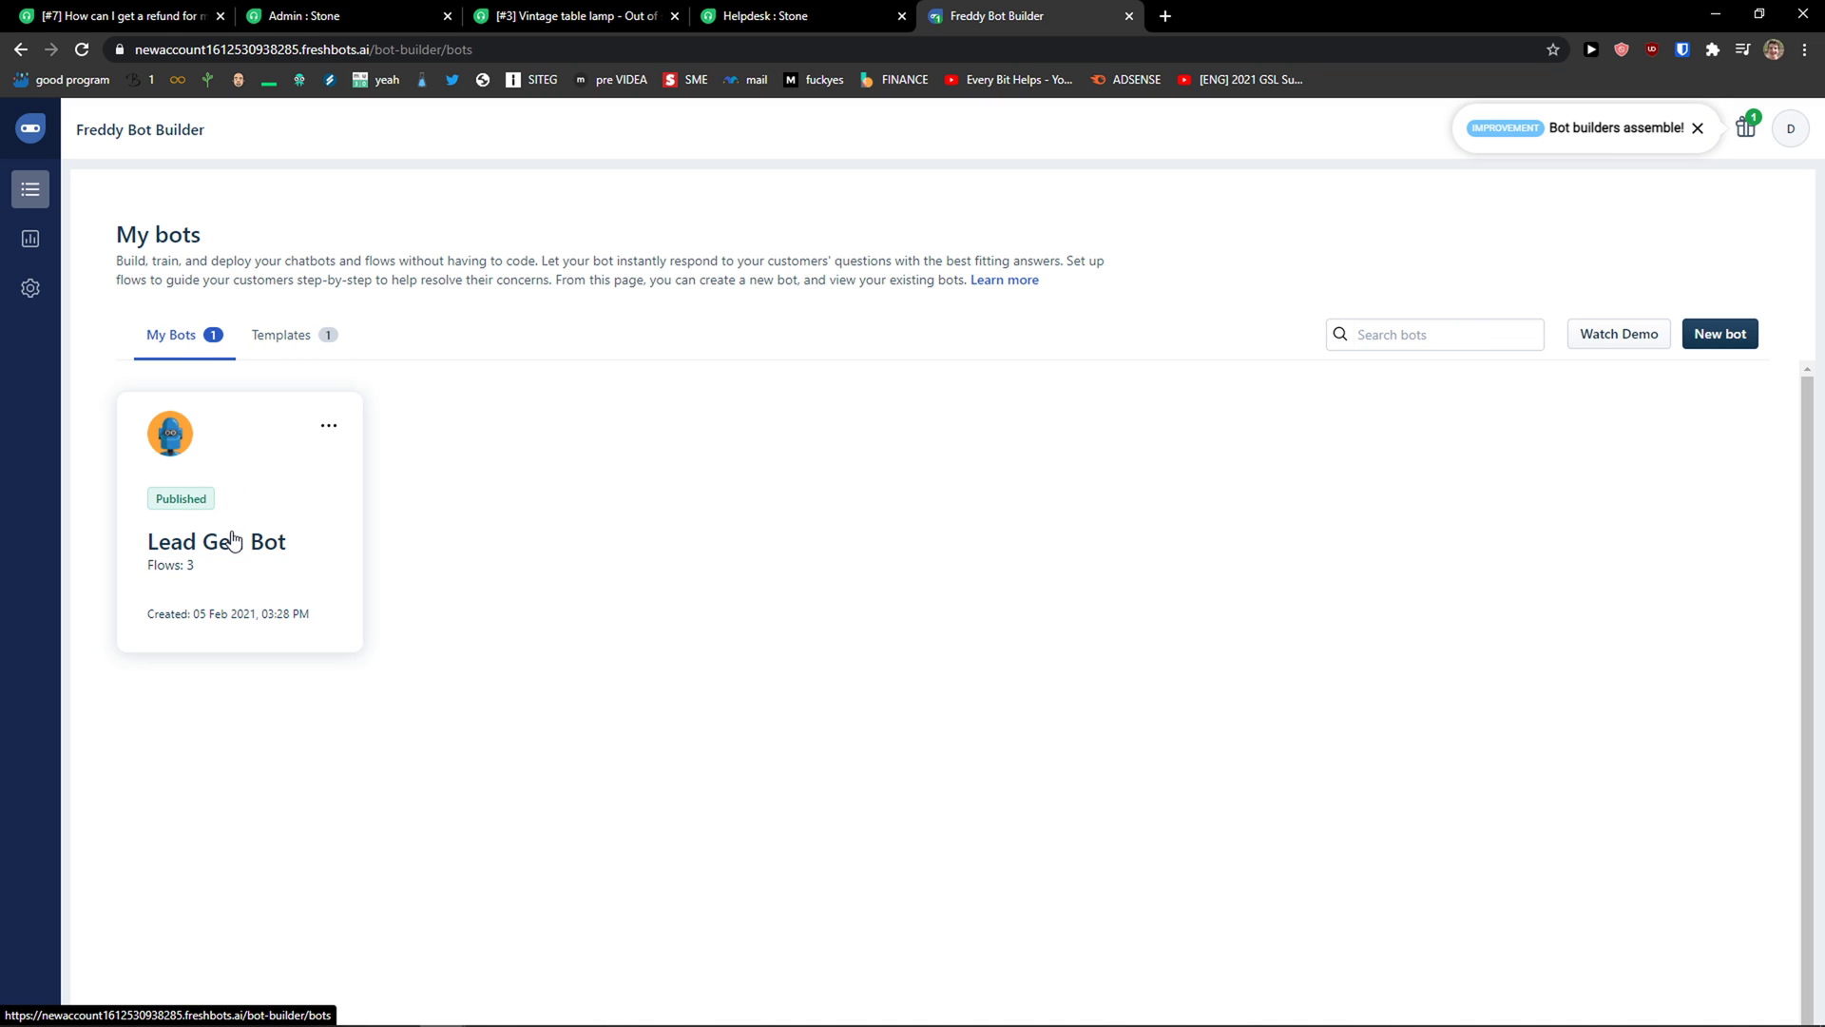
pyautogui.click(221, 537)
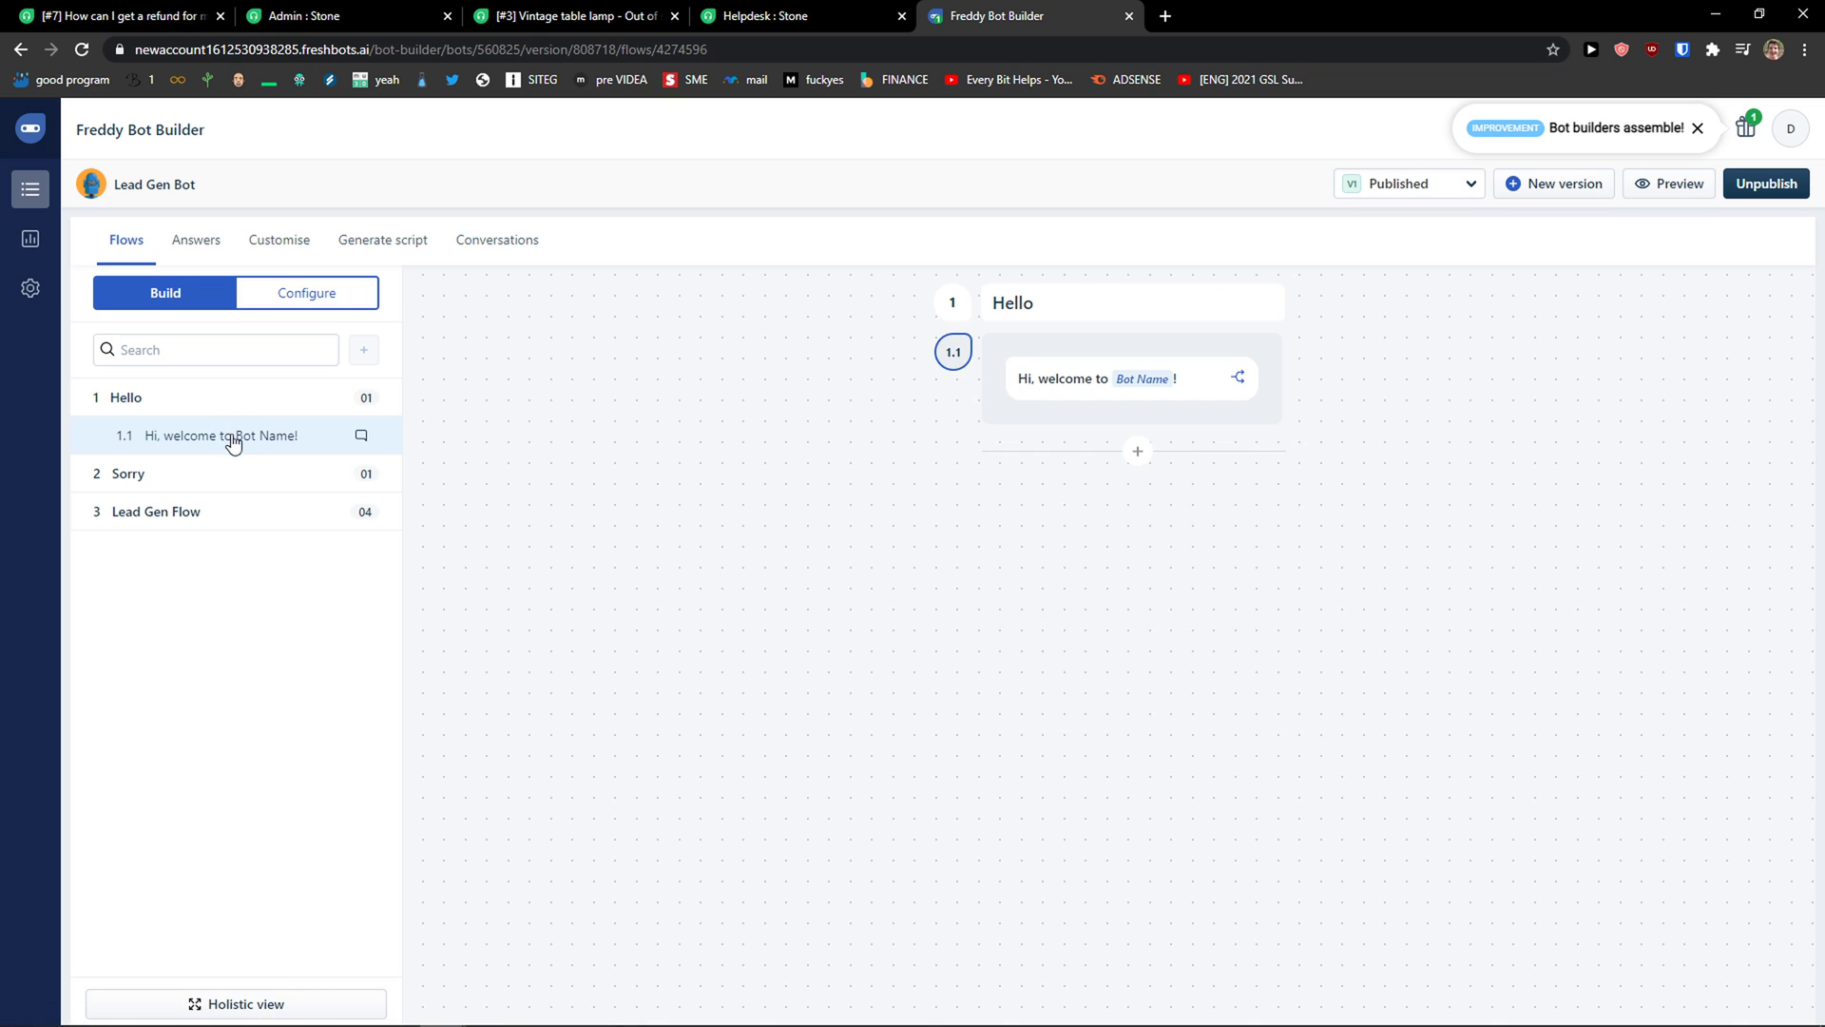
pyautogui.click(227, 475)
pyautogui.click(213, 514)
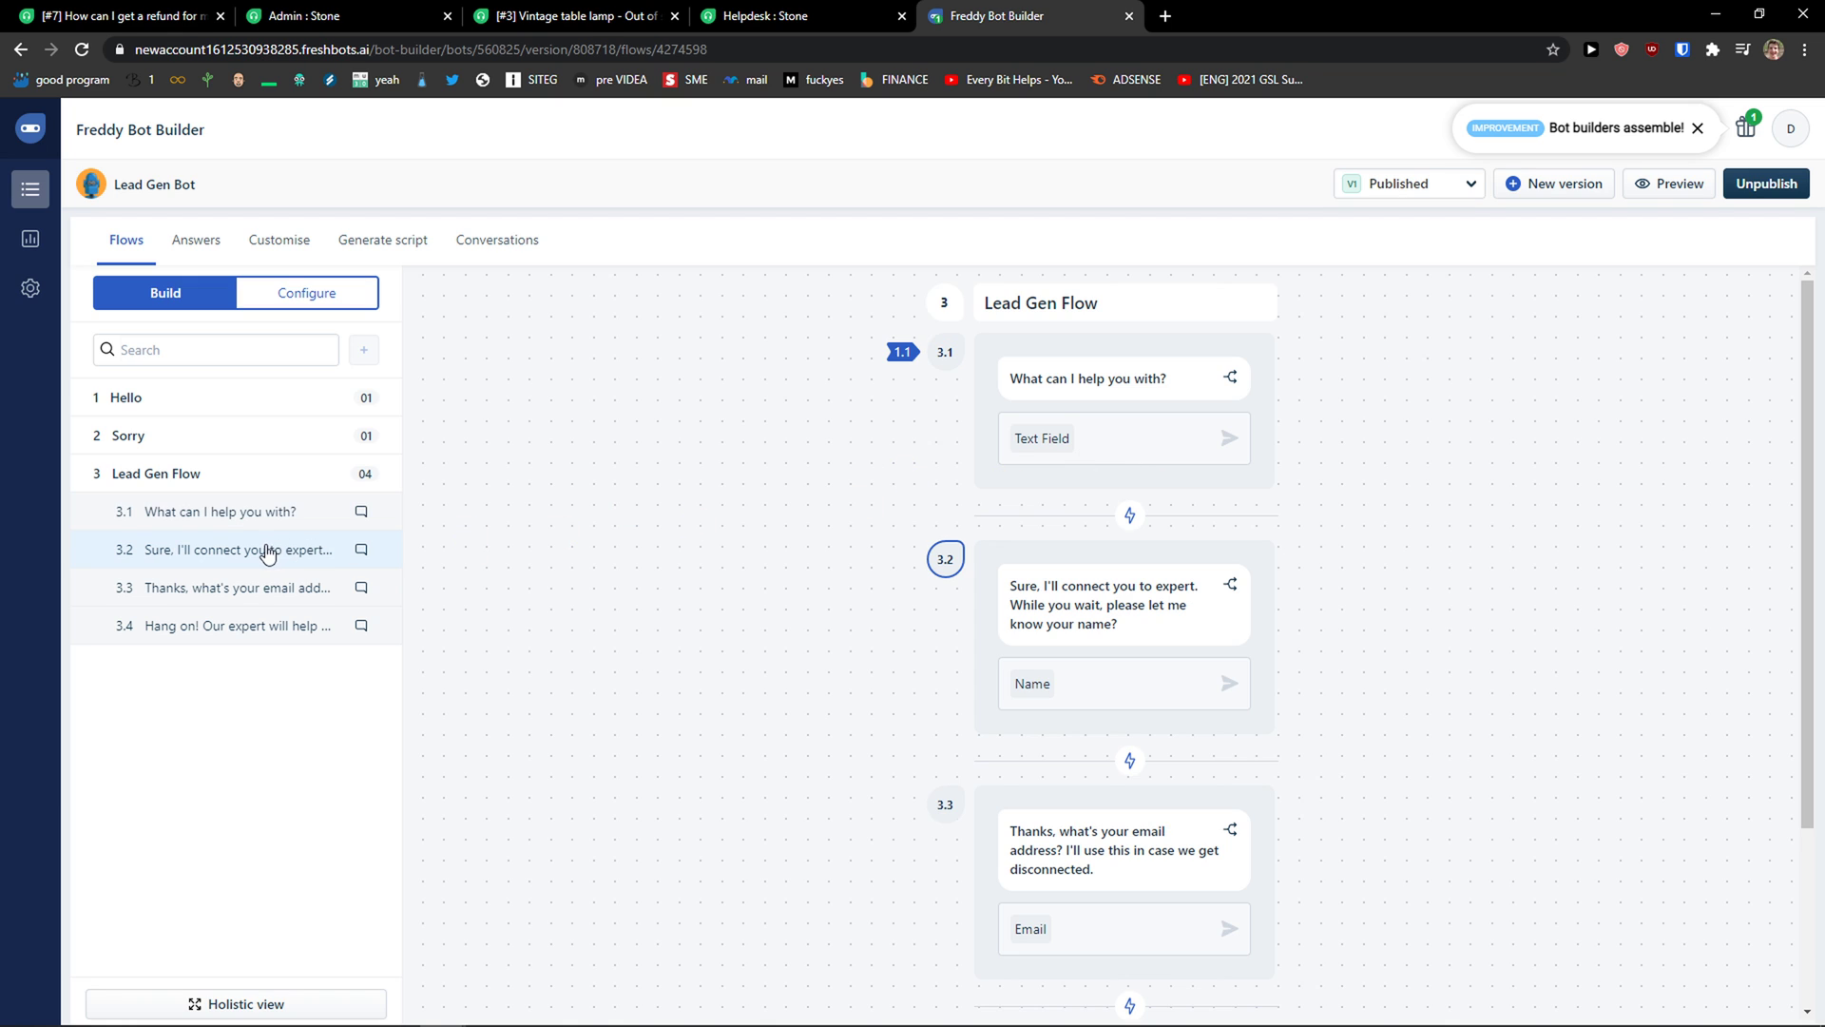
# Step: Look through the bot's configuration, API library and Answers sections, then return to flows
pyautogui.click(305, 297)
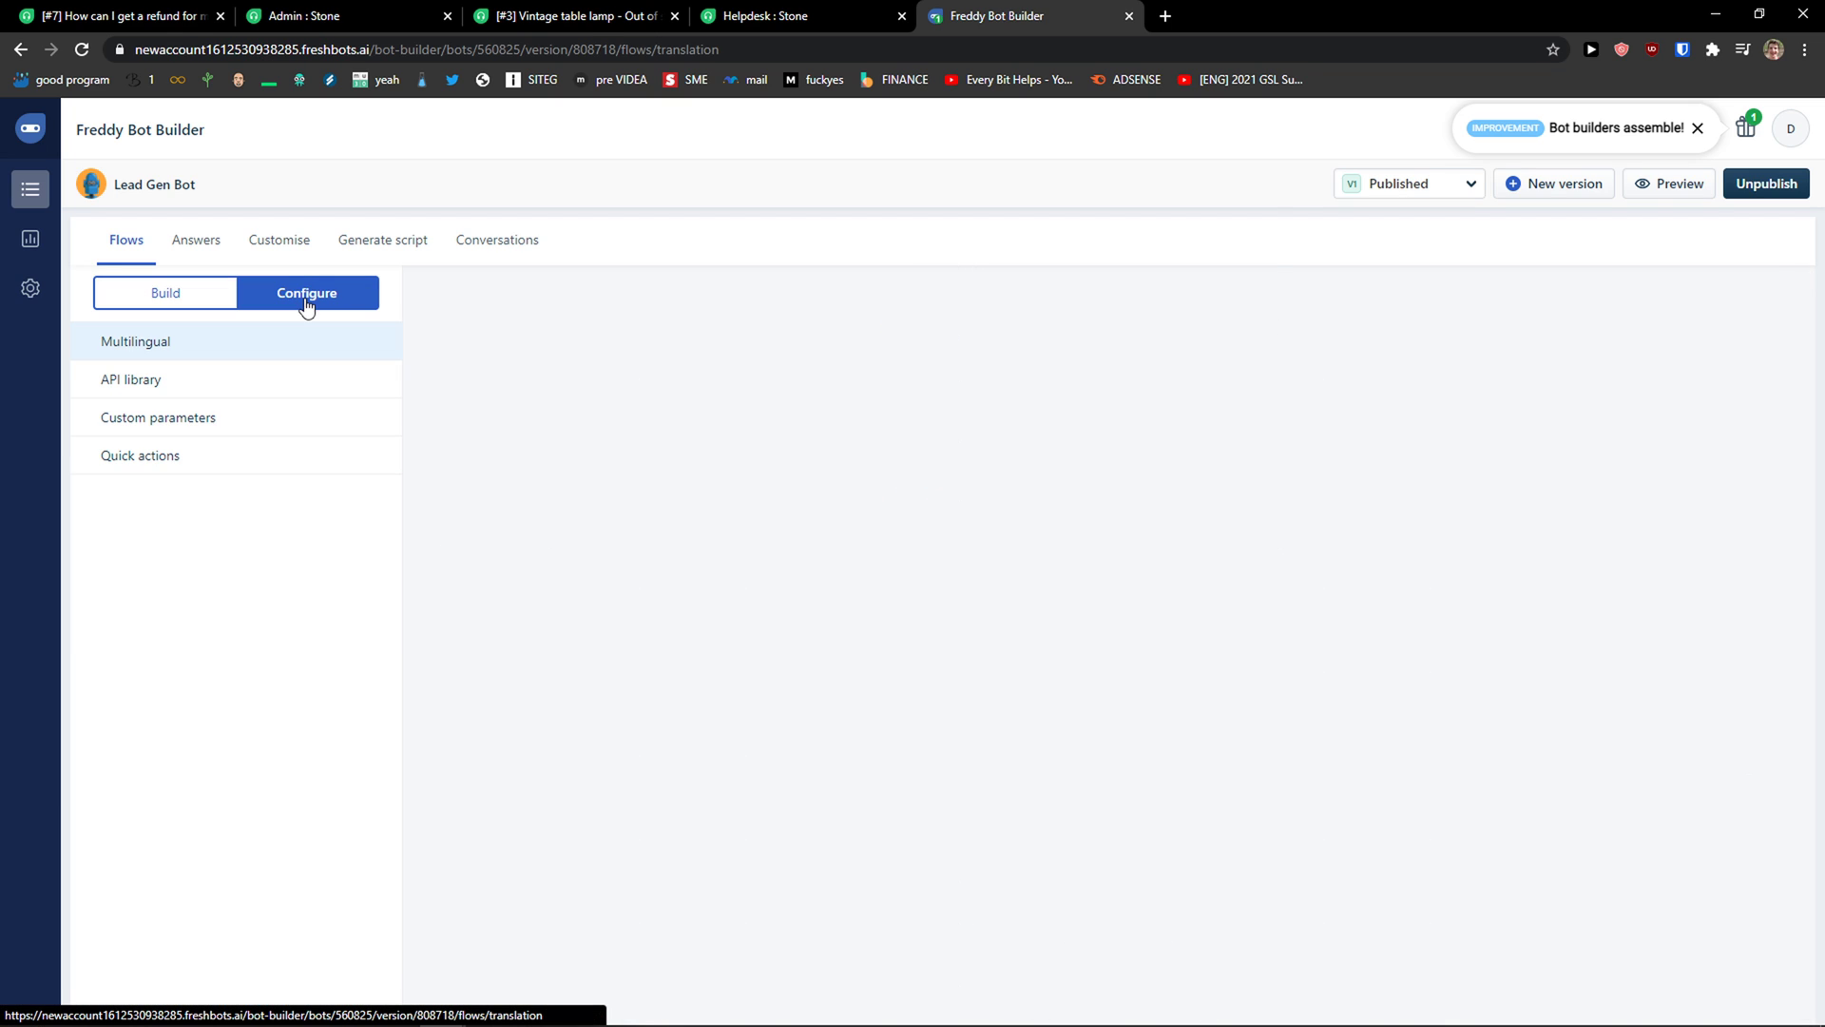
pyautogui.click(244, 383)
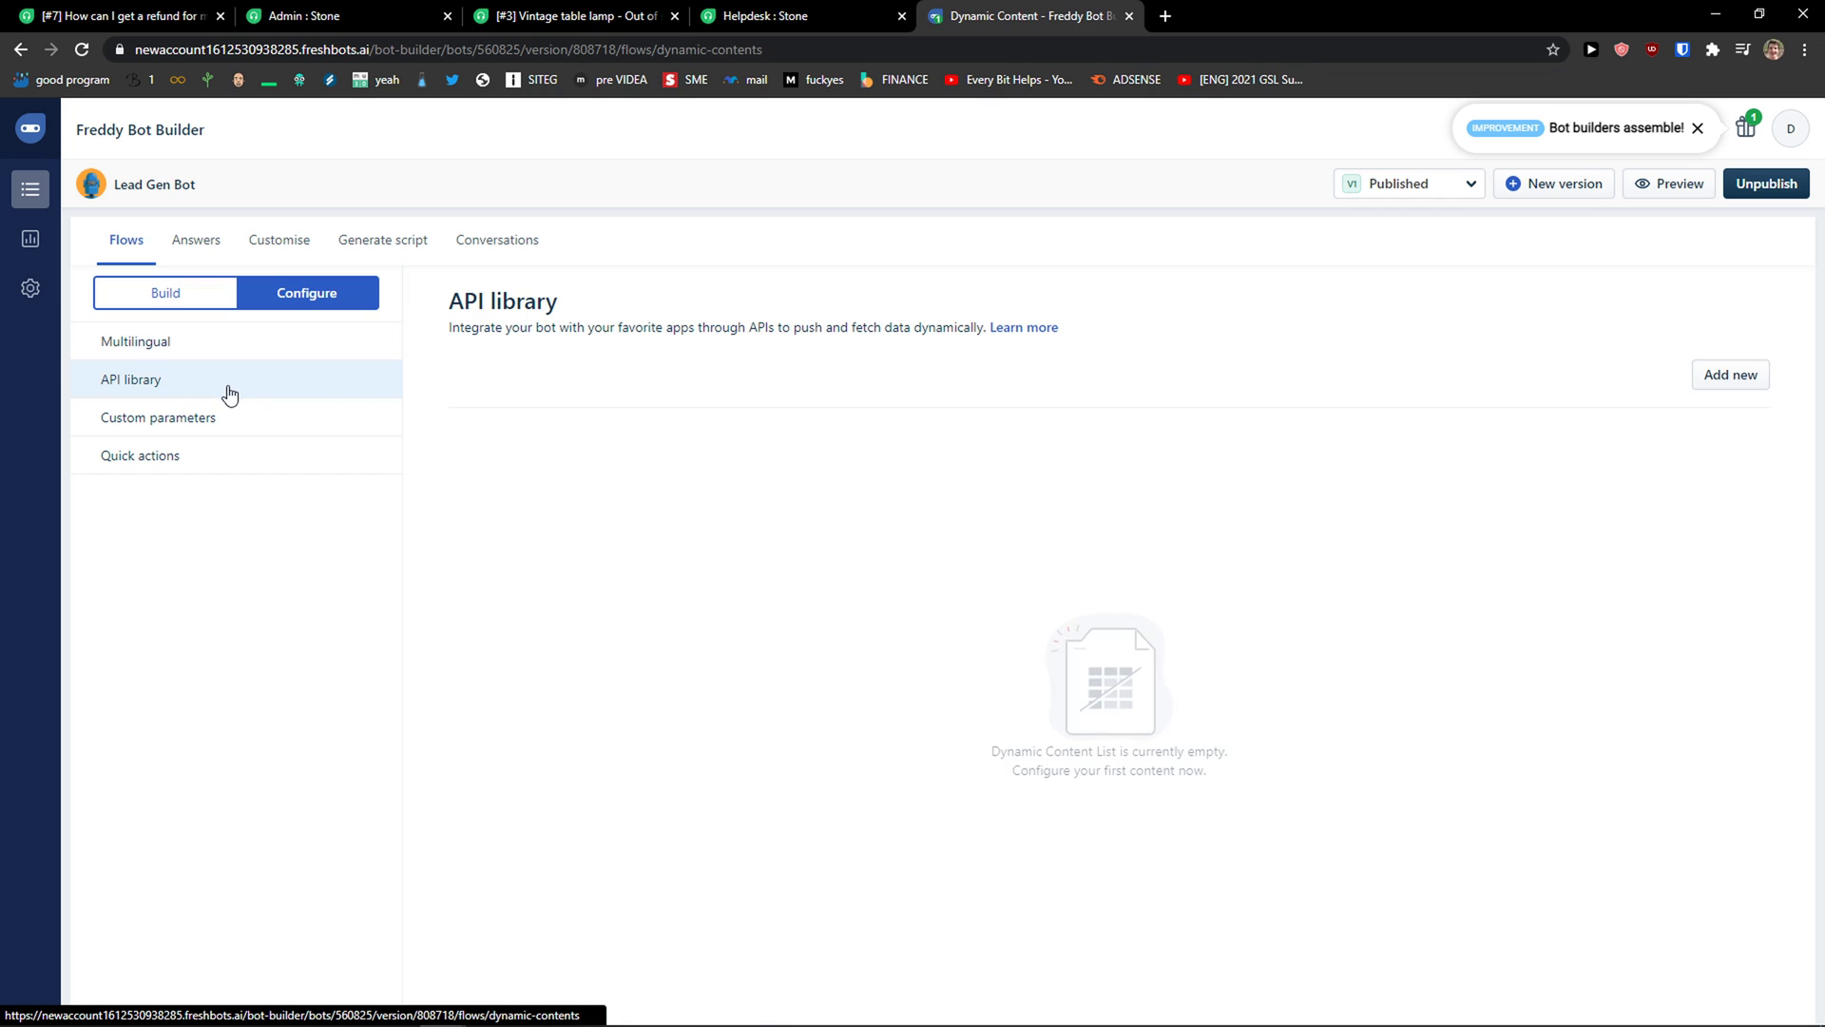
pyautogui.click(193, 241)
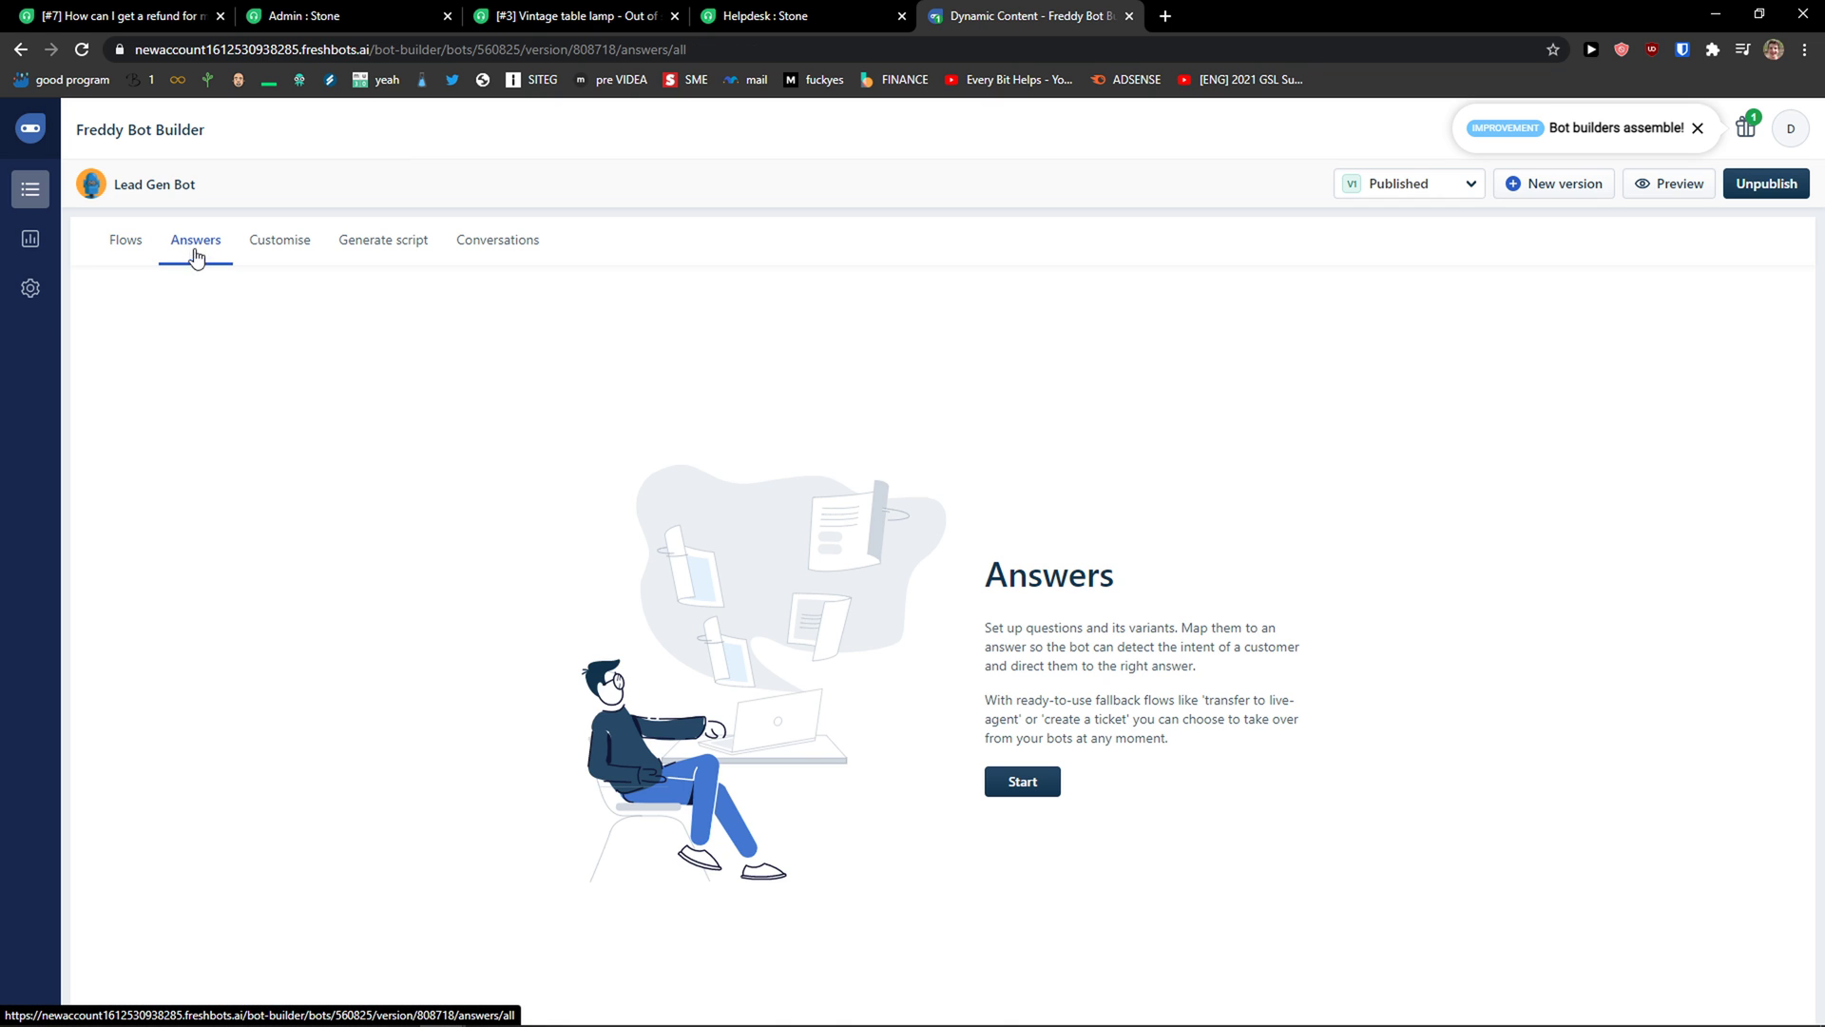
pyautogui.click(1036, 785)
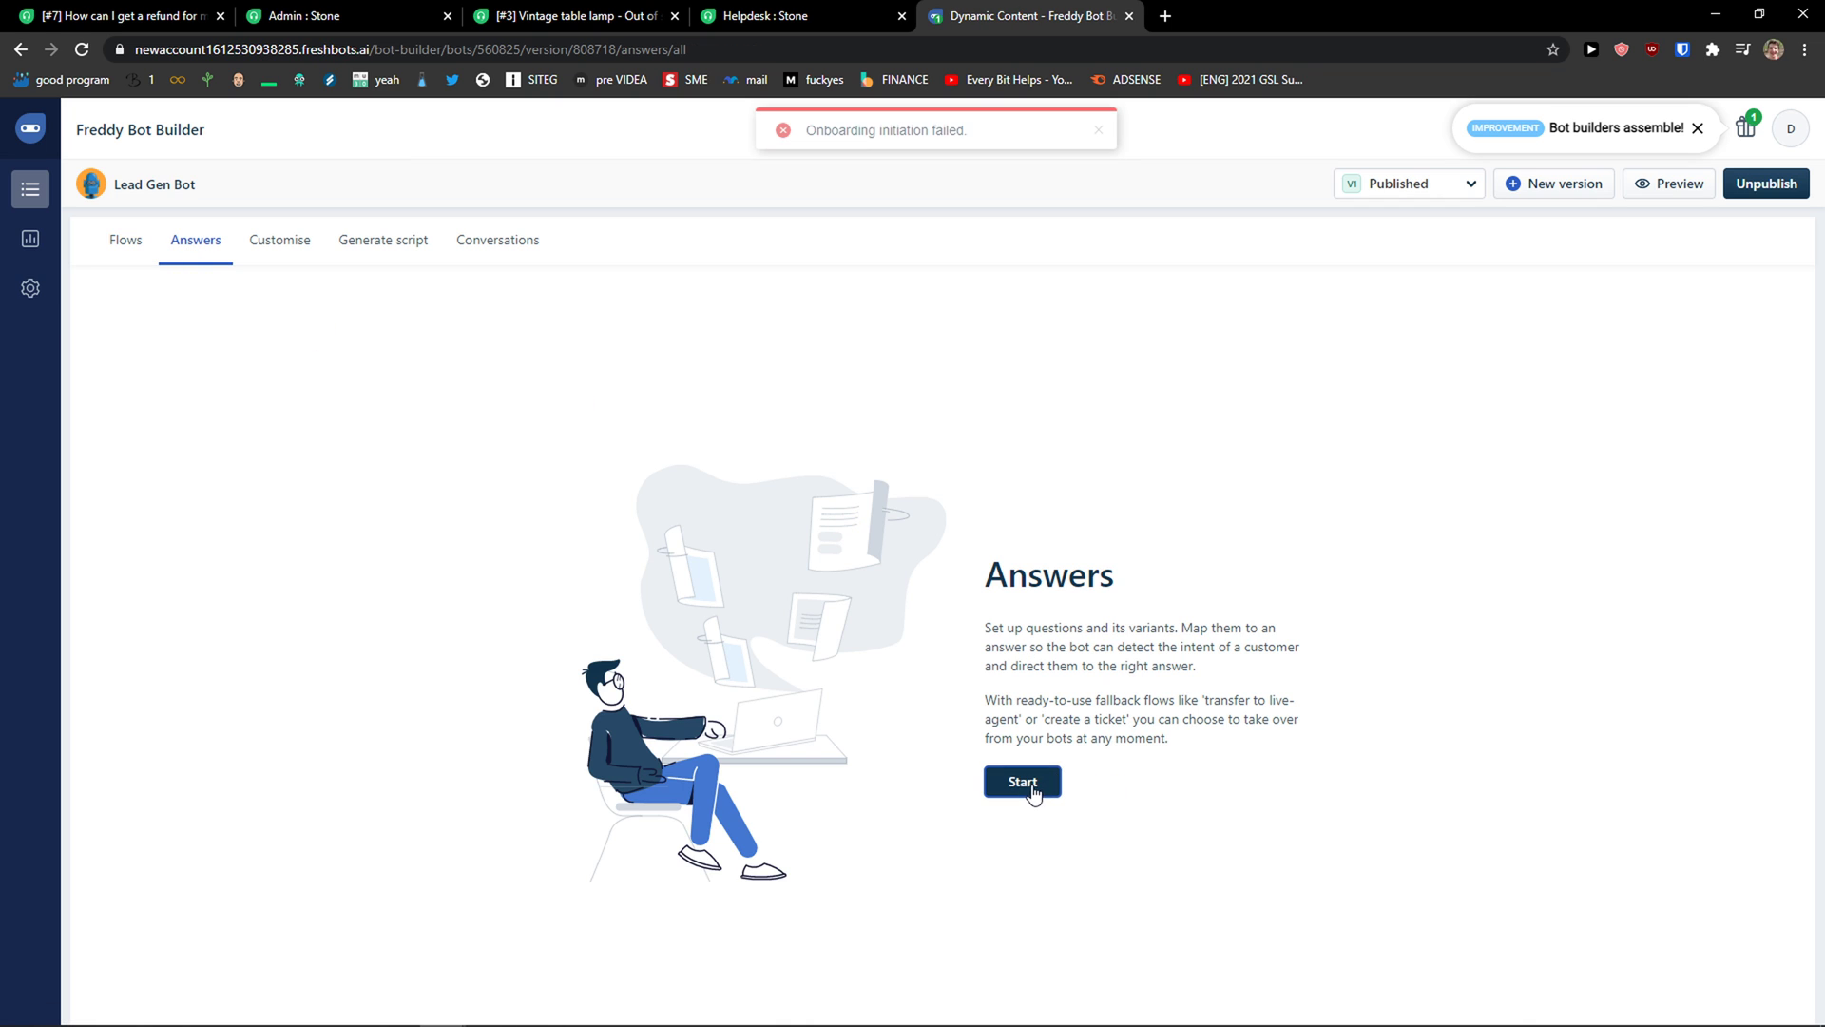
pyautogui.click(125, 243)
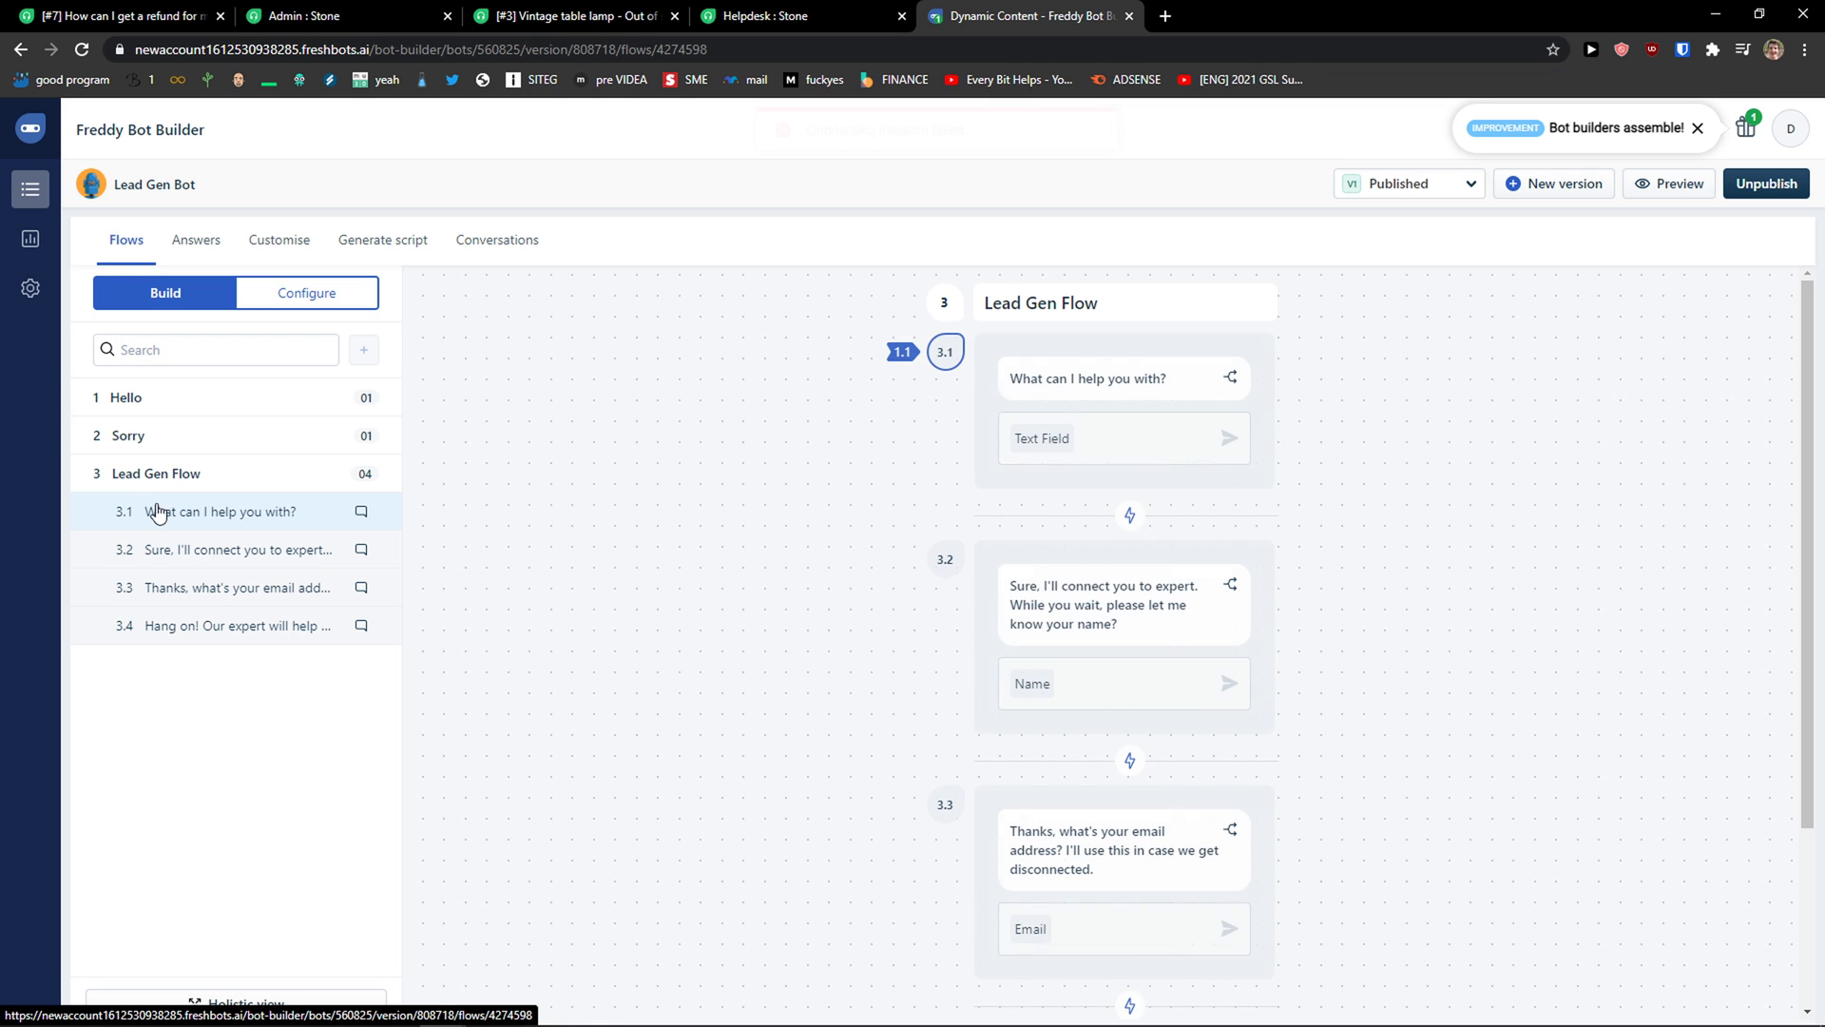
# Step: Open message 3.2 of the Lead Gen Flow for editing, cancel unchanged, and review the canvas
pyautogui.scroll(-3, 1064, 423)
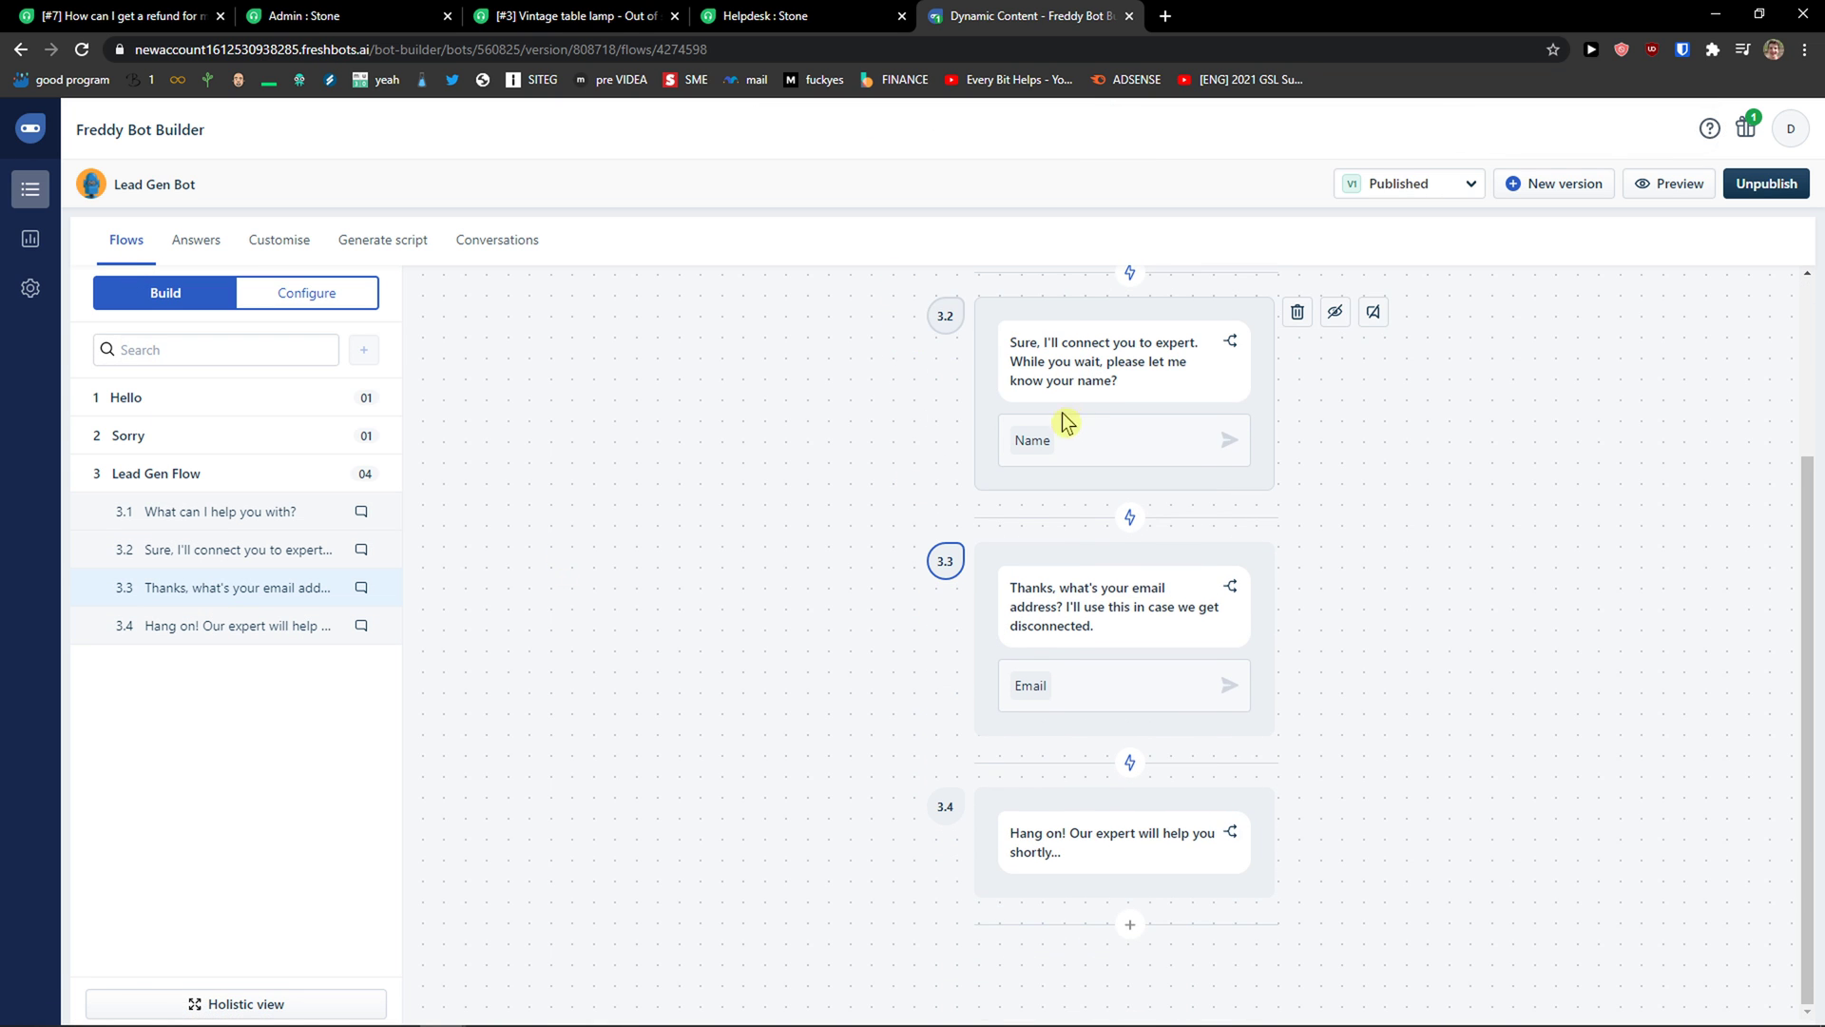
pyautogui.click(1199, 456)
pyautogui.scroll(1, 1052, 513)
pyautogui.click(1150, 480)
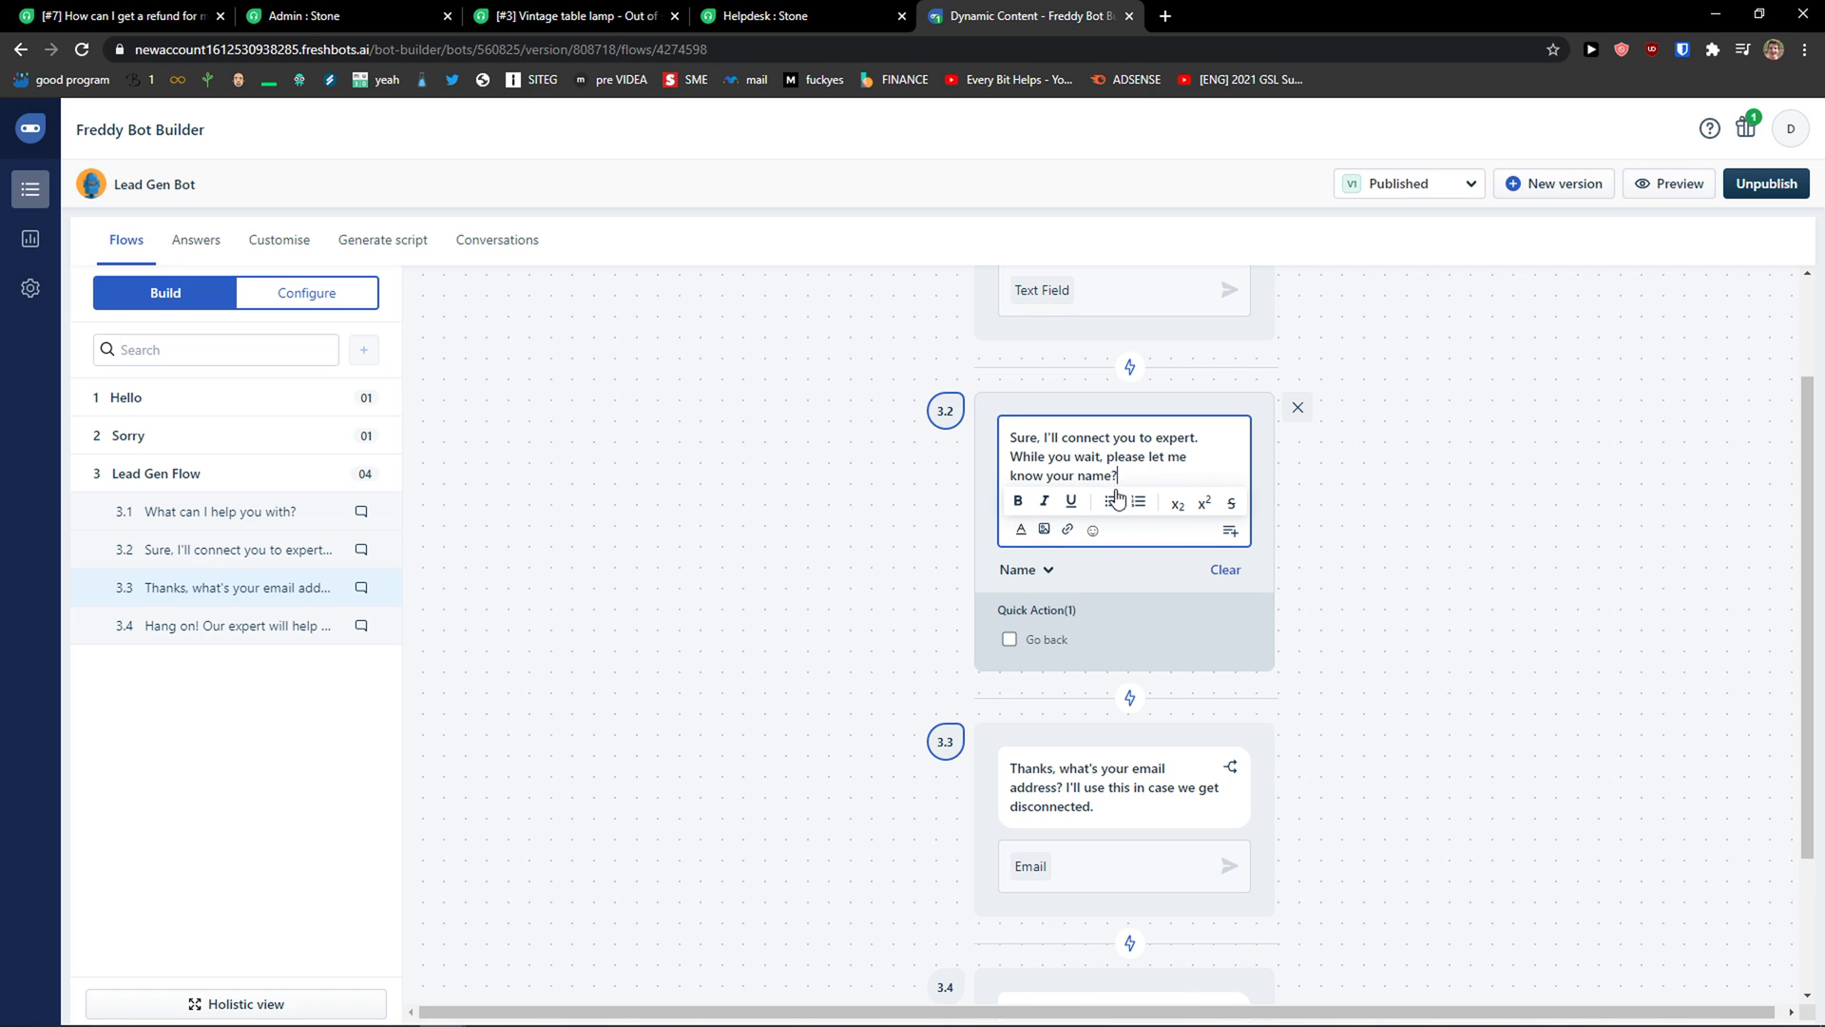
pyautogui.click(1027, 528)
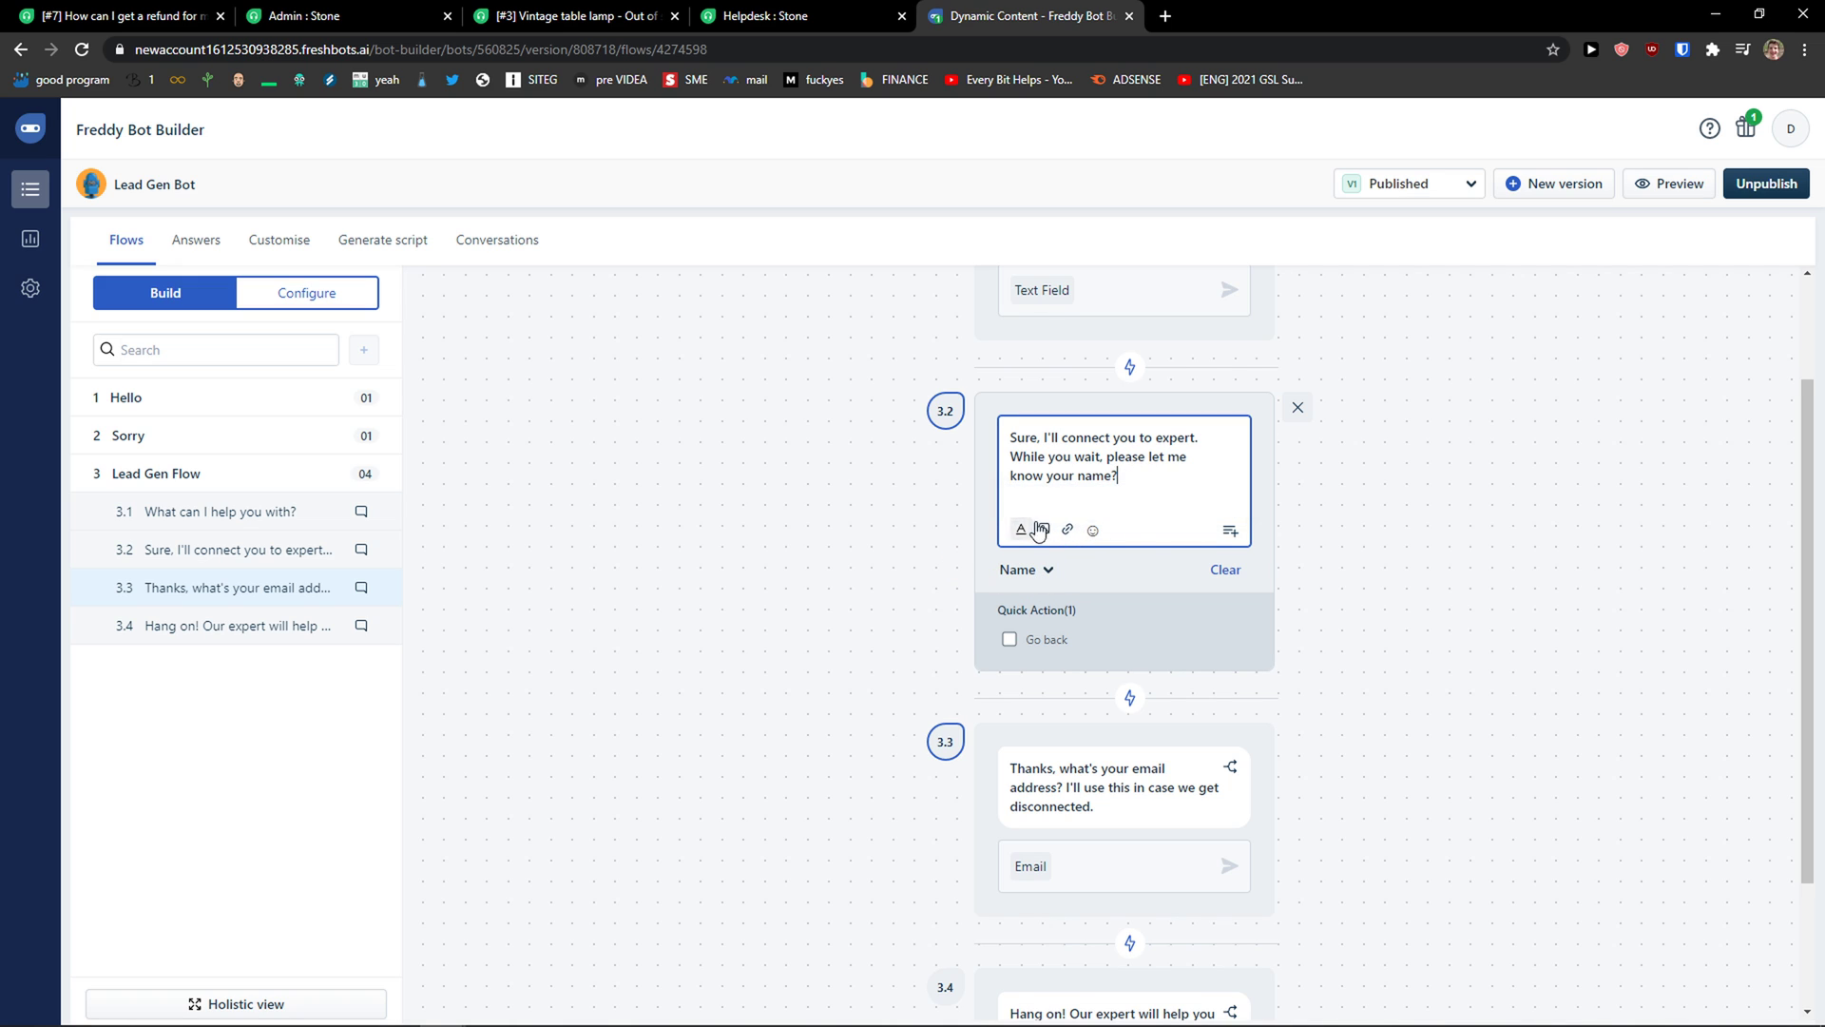
pyautogui.click(1298, 407)
pyautogui.scroll(-1, 1150, 612)
pyautogui.scroll(3, 1081, 639)
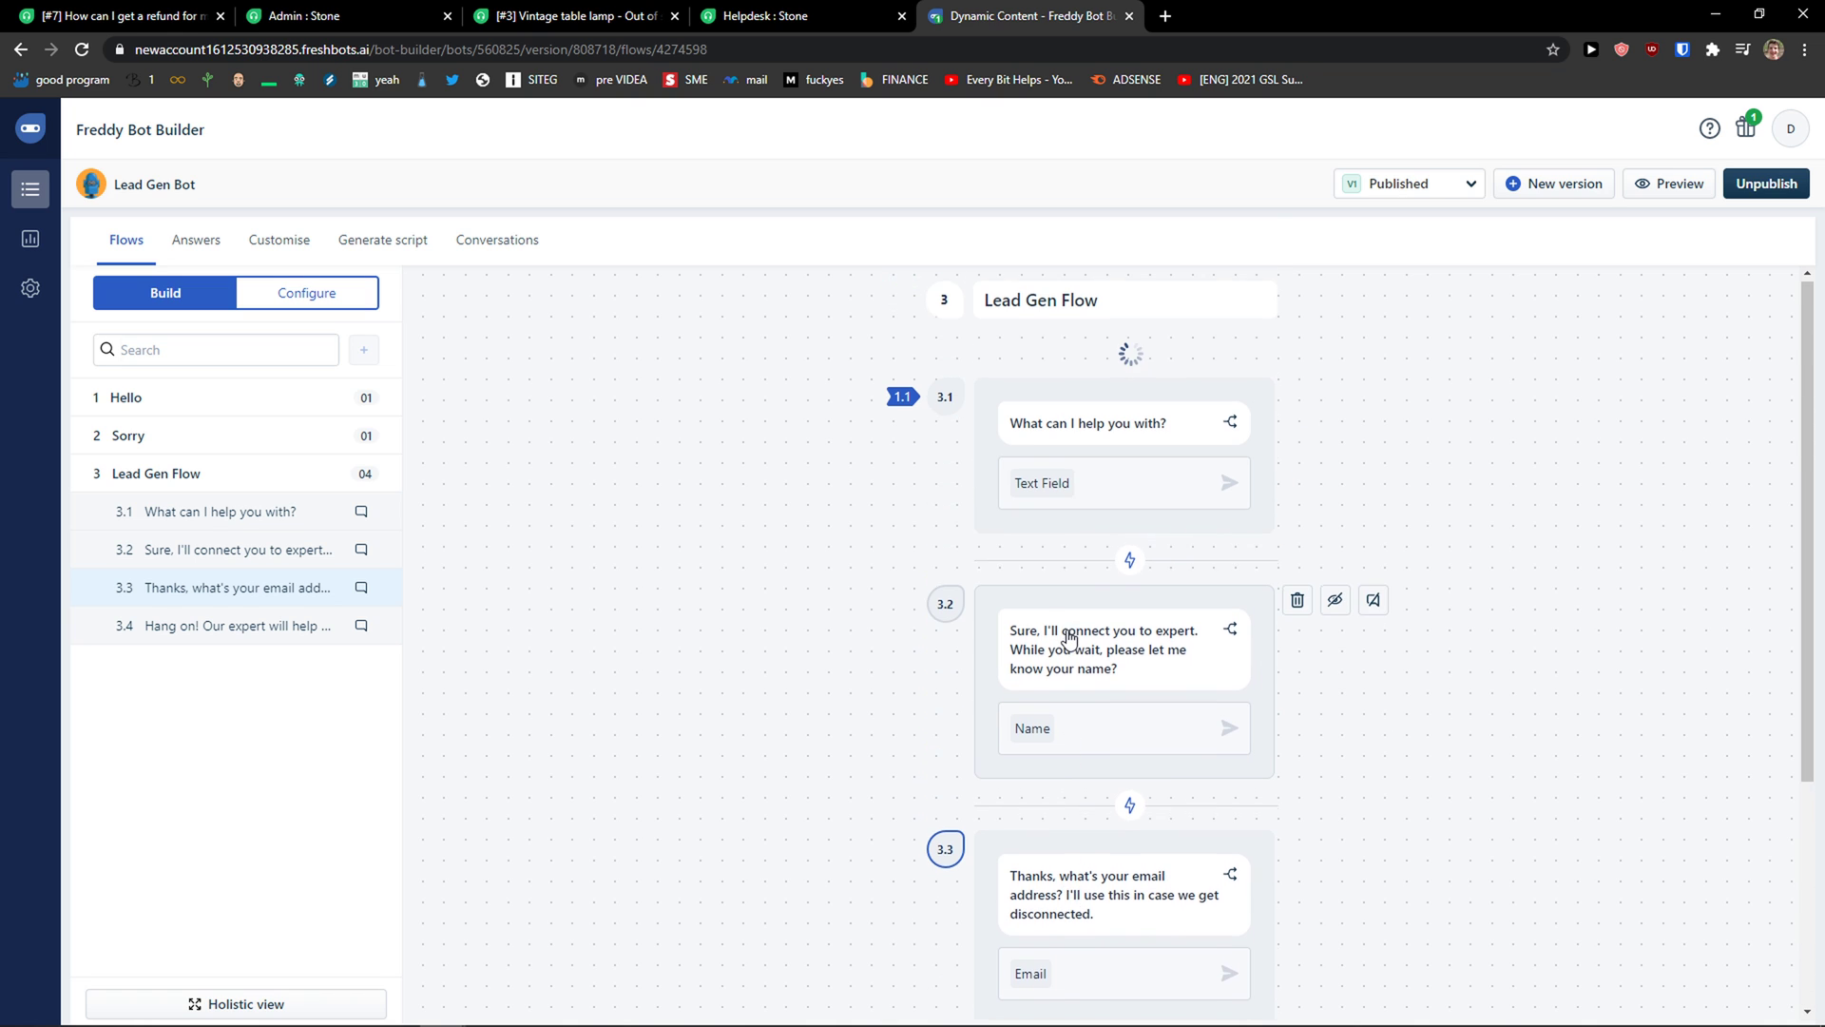
pyautogui.scroll(-4, 1473, 437)
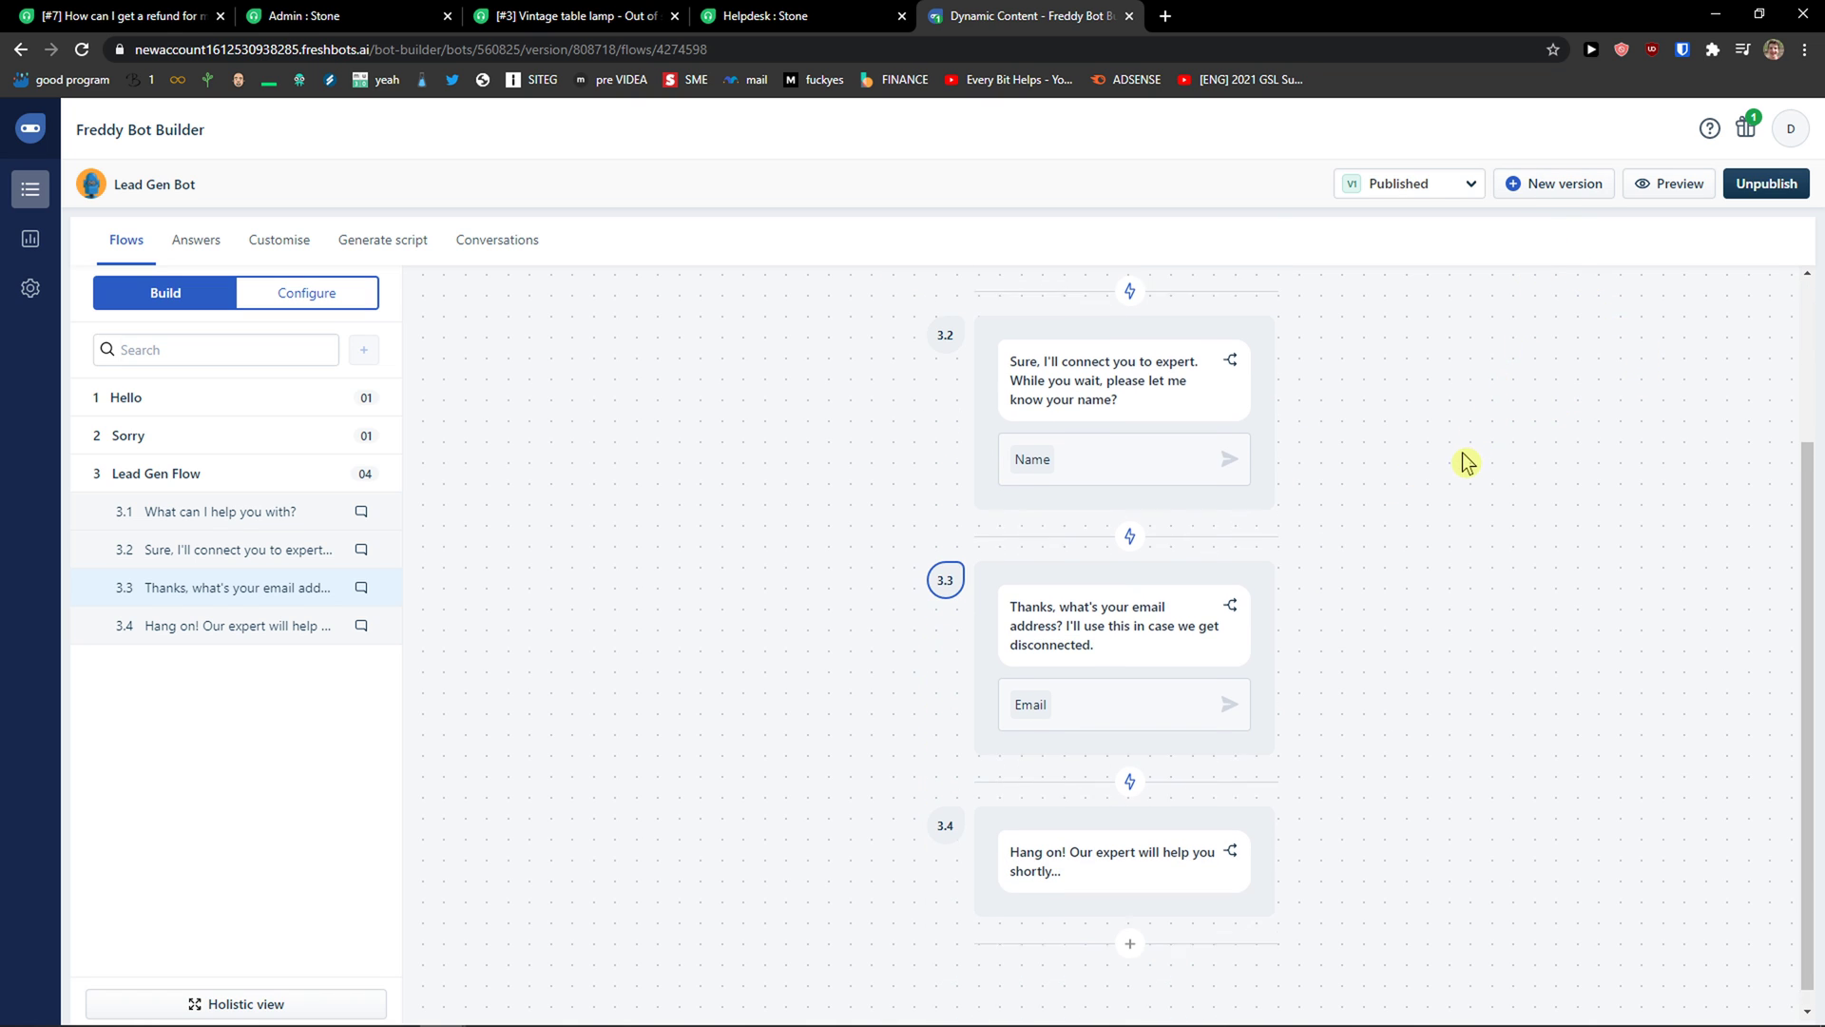
pyautogui.scroll(4, 1458, 457)
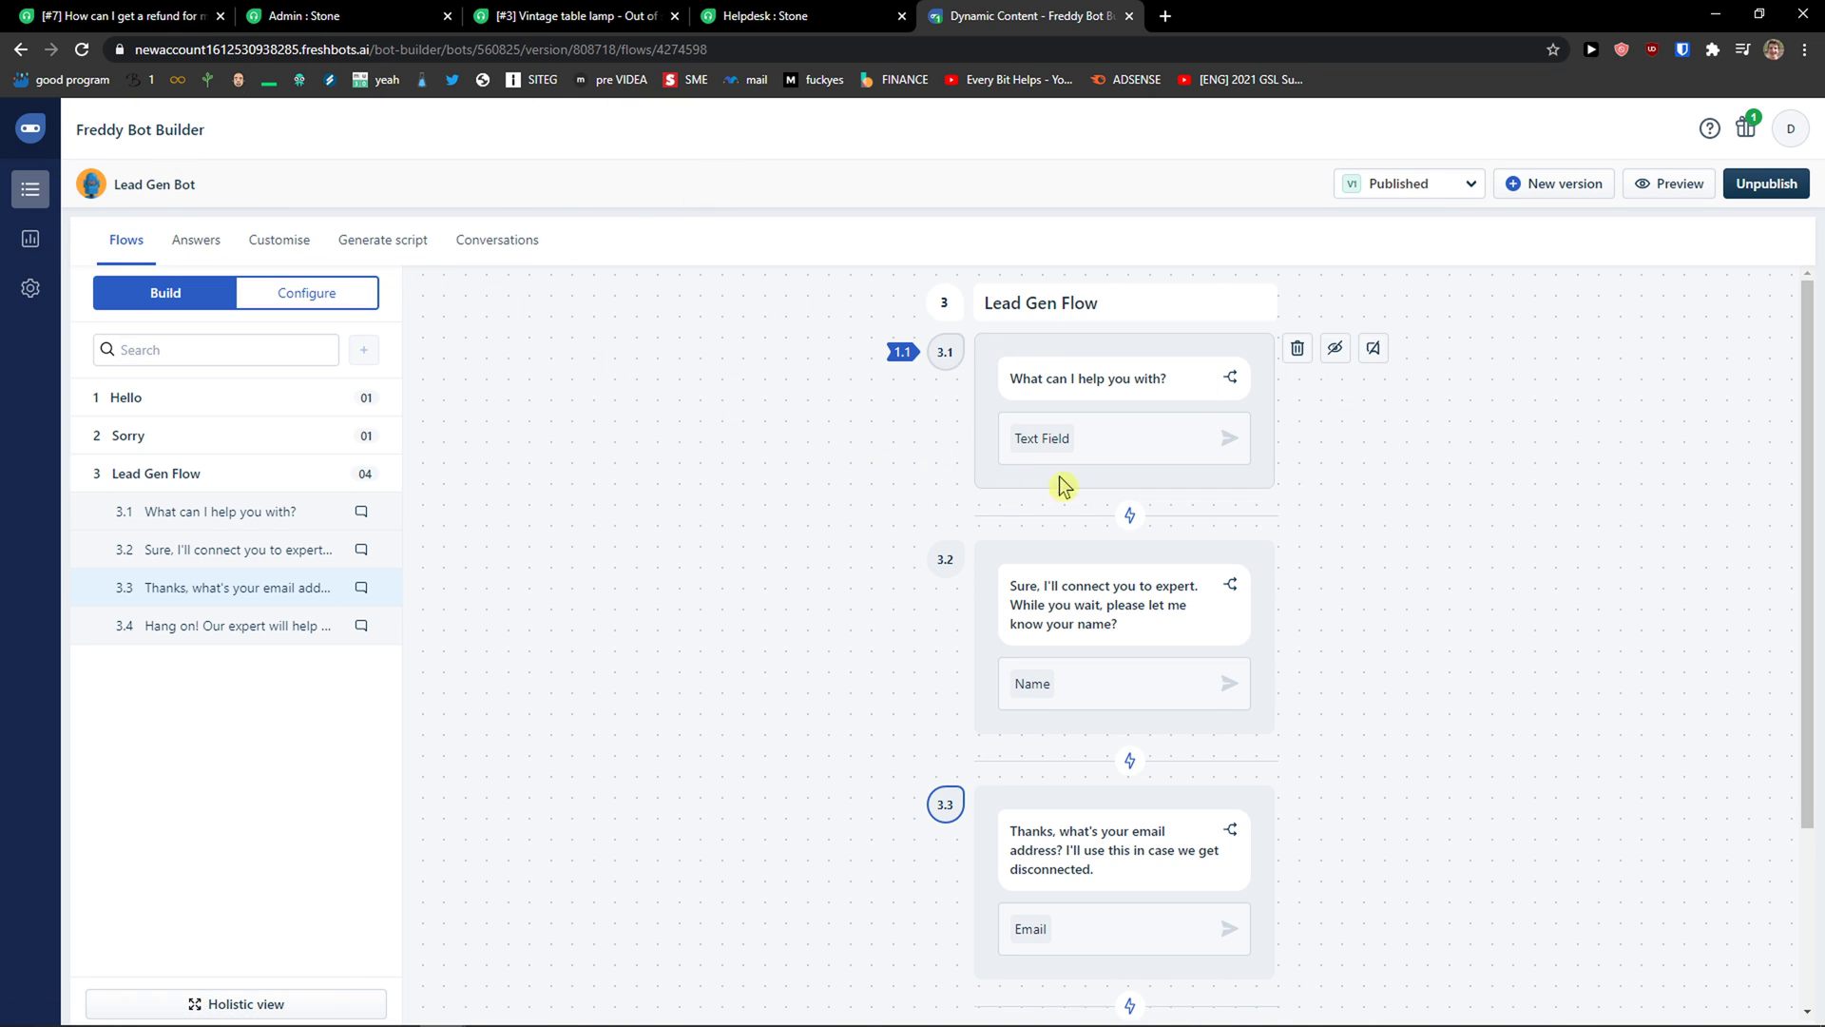
pyautogui.scroll(-2, 1090, 506)
pyautogui.scroll(-1, 1090, 506)
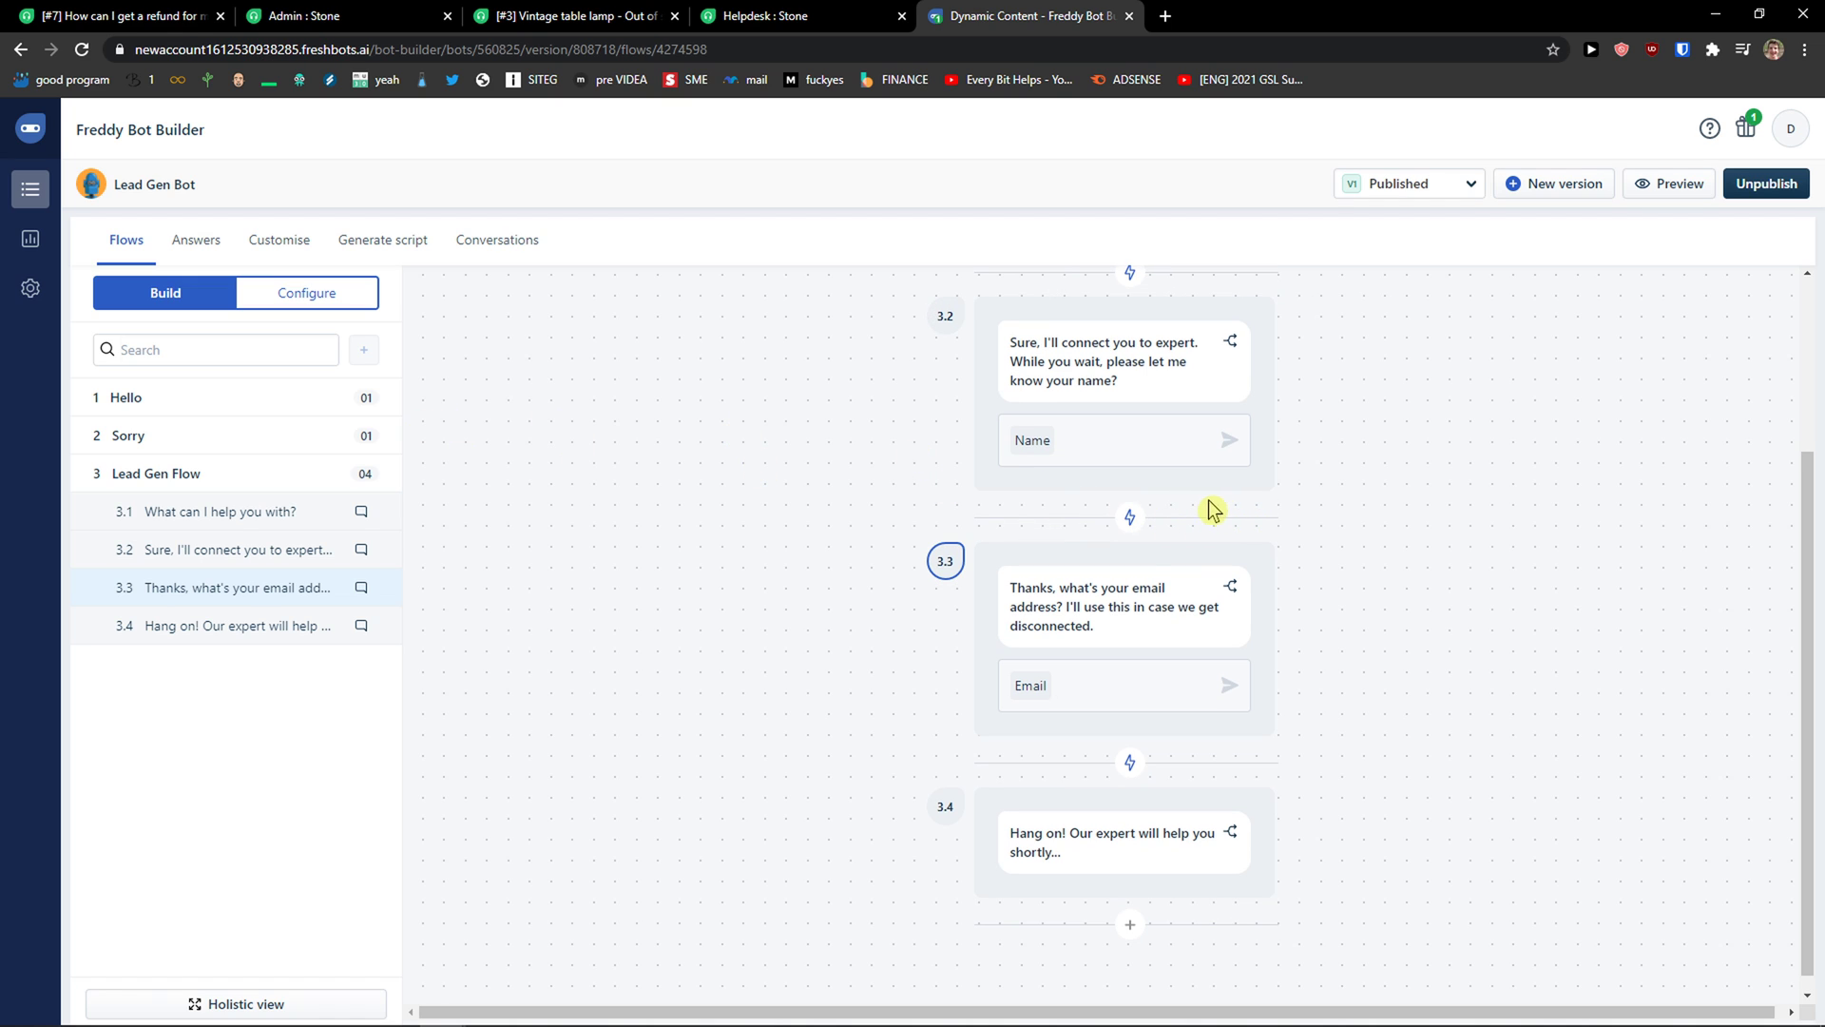
pyautogui.scroll(3, 860, 827)
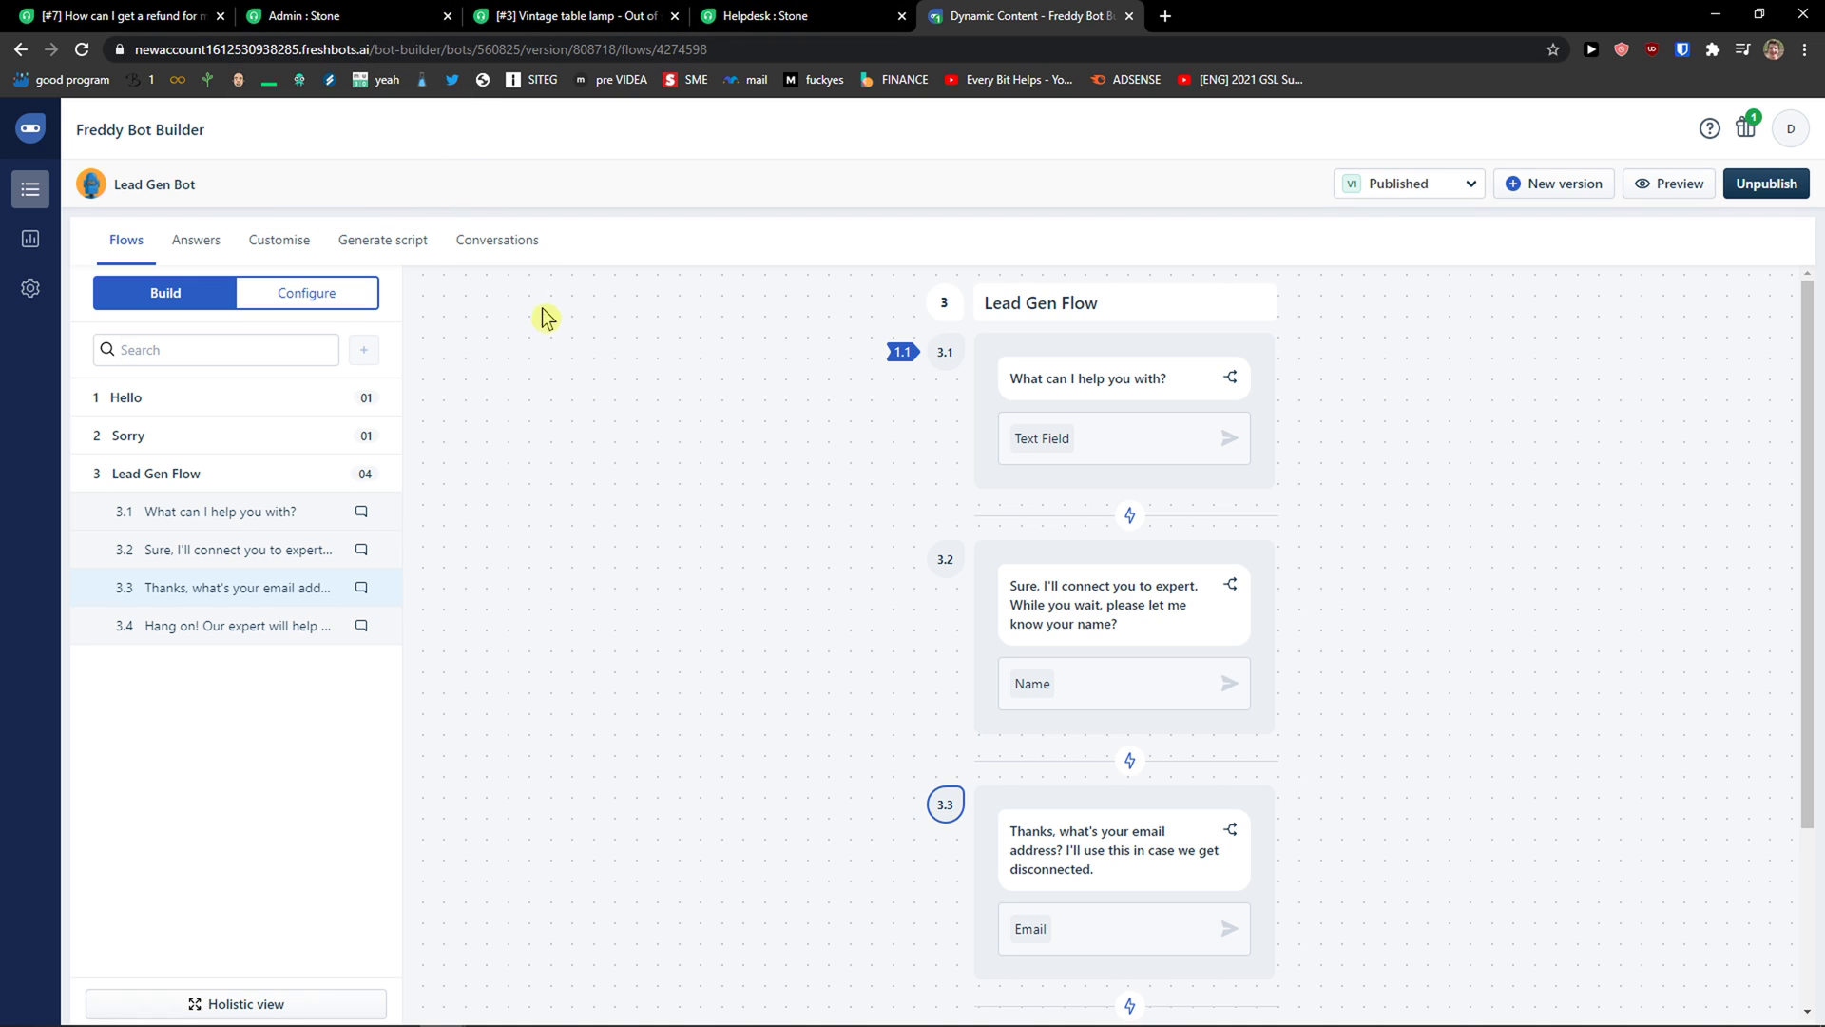
# Step: Switch browser tabs back to the helpdesk Chatbots page
pyautogui.click(342, 11)
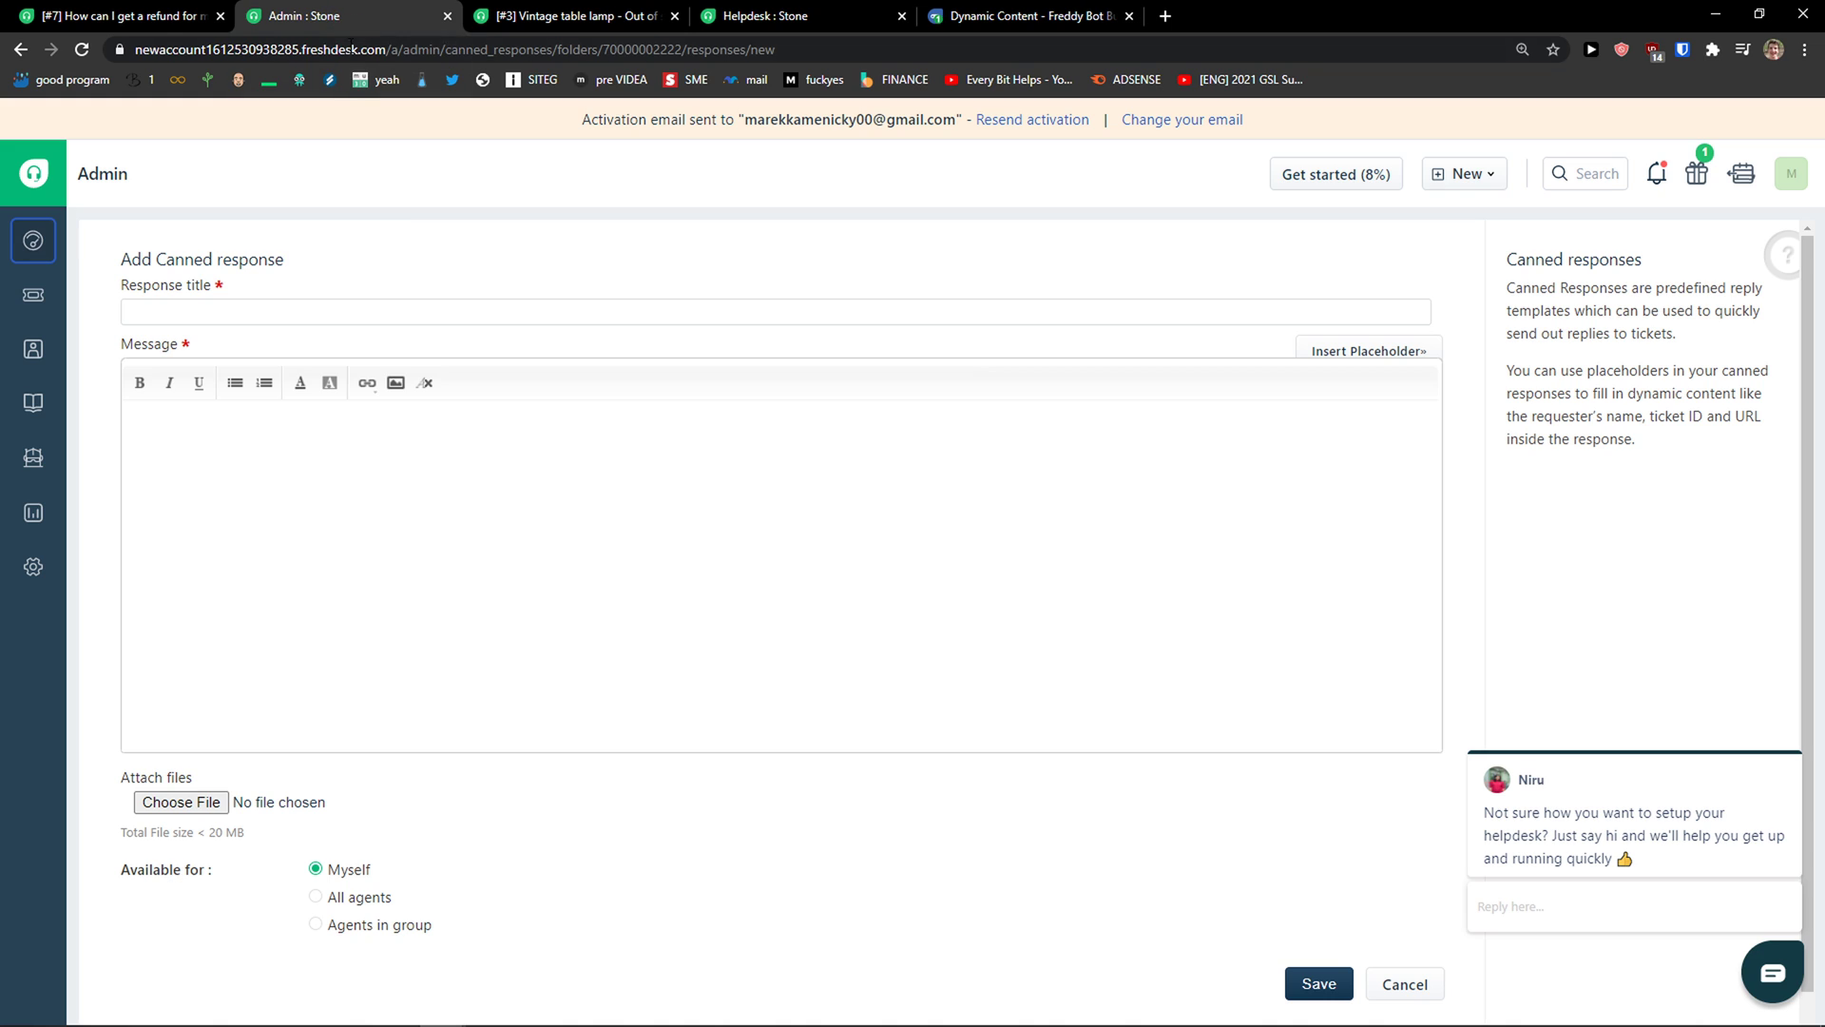
pyautogui.click(591, 17)
pyautogui.click(791, 17)
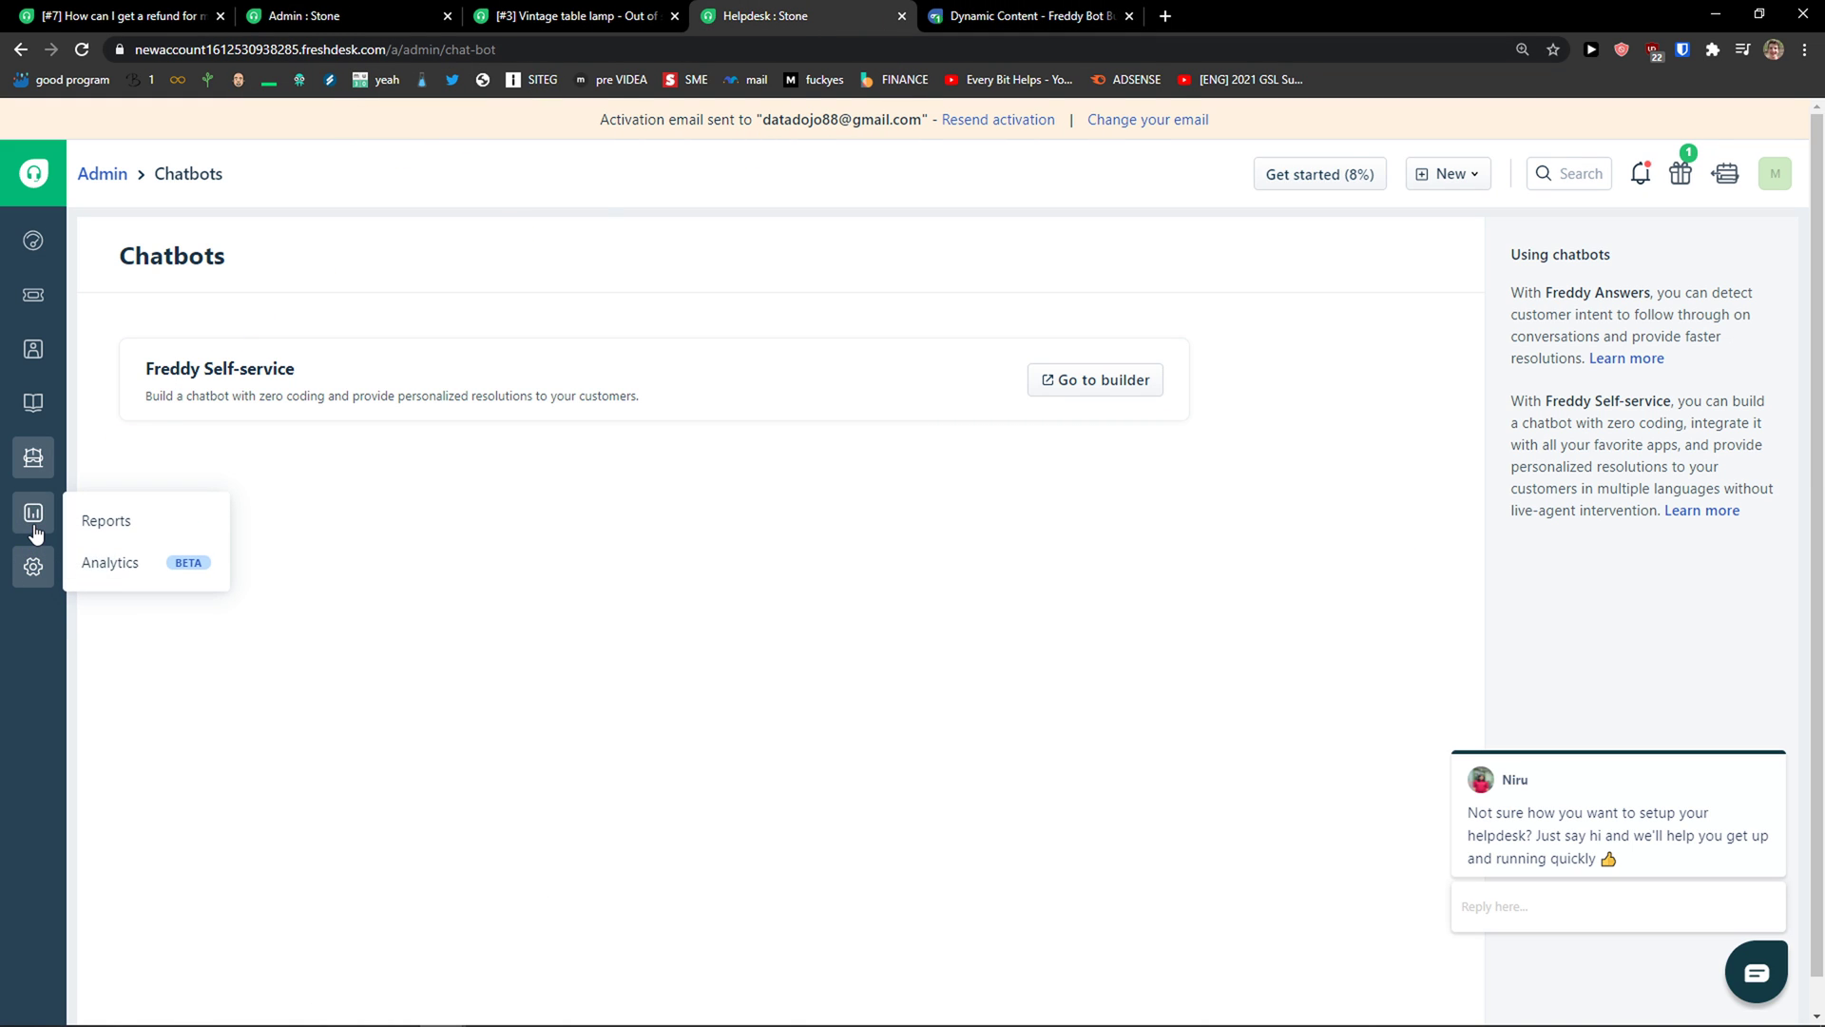
# Step: View the Reports overview, dismiss the Pricing & Billing chat popup, then open Admin settings
pyautogui.moveTo(34, 518)
pyautogui.click(112, 516)
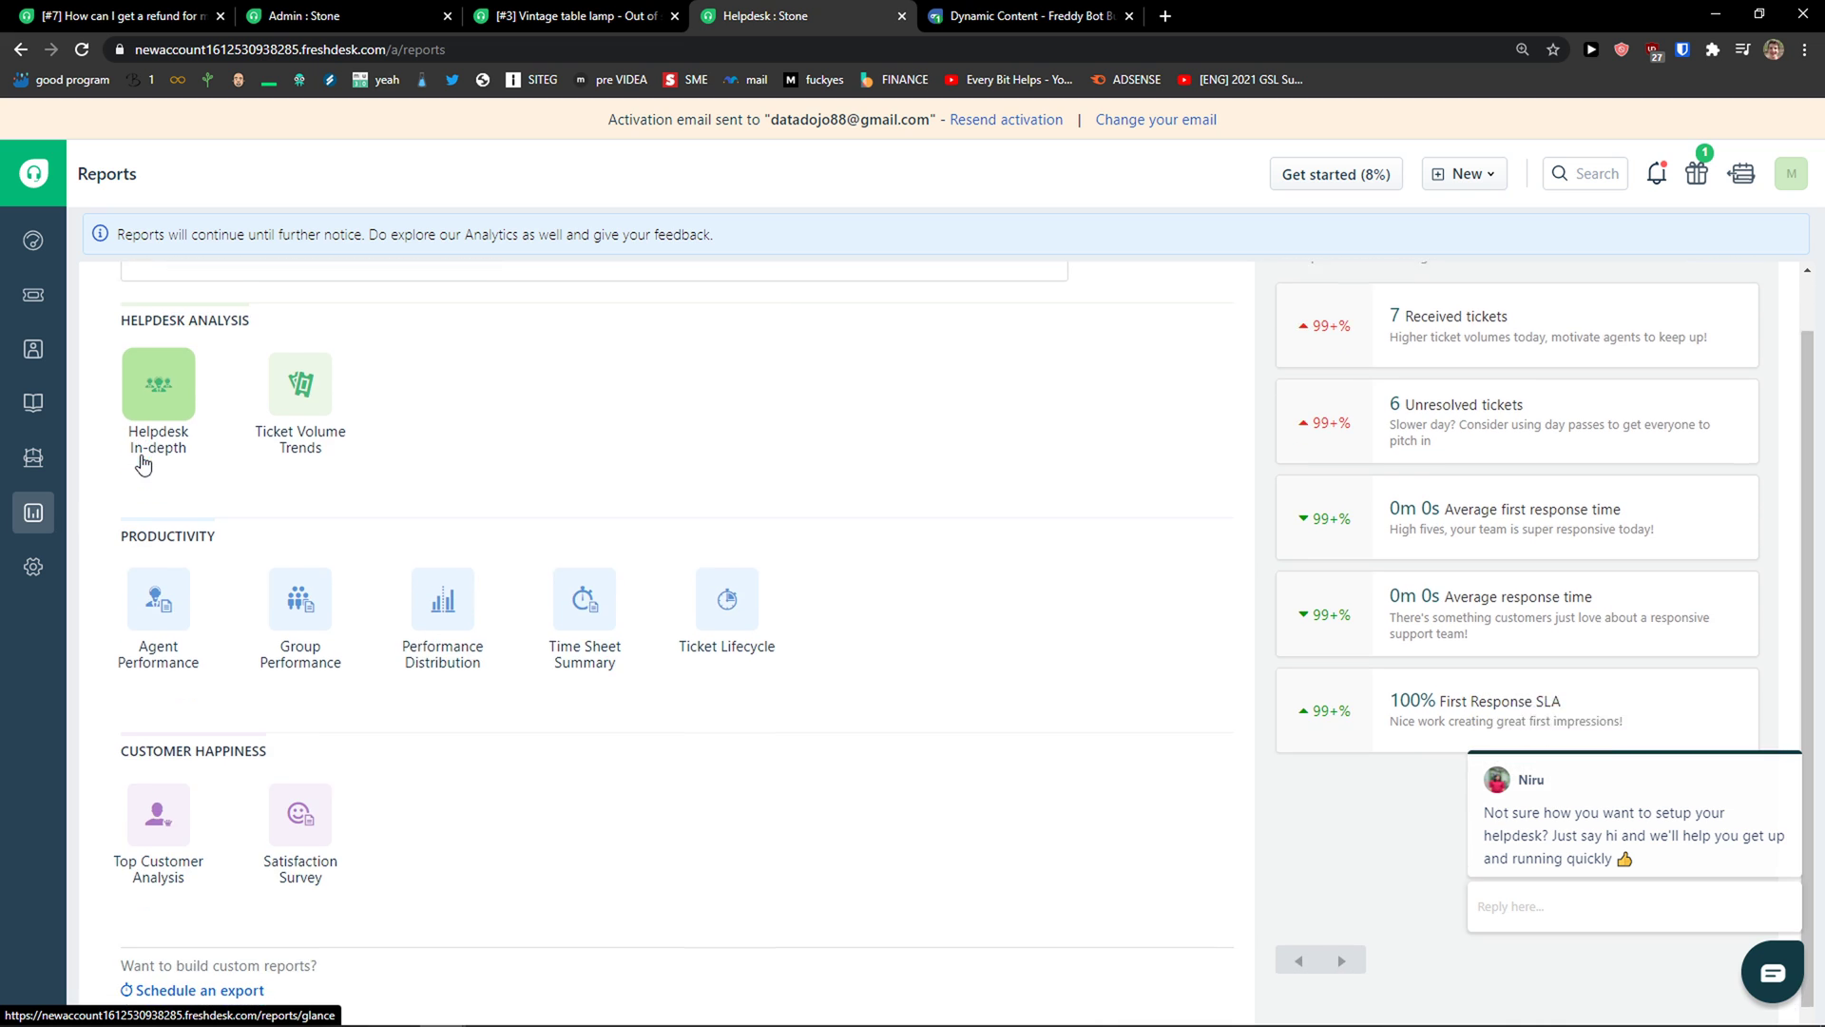
pyautogui.scroll(-1, 205, 583)
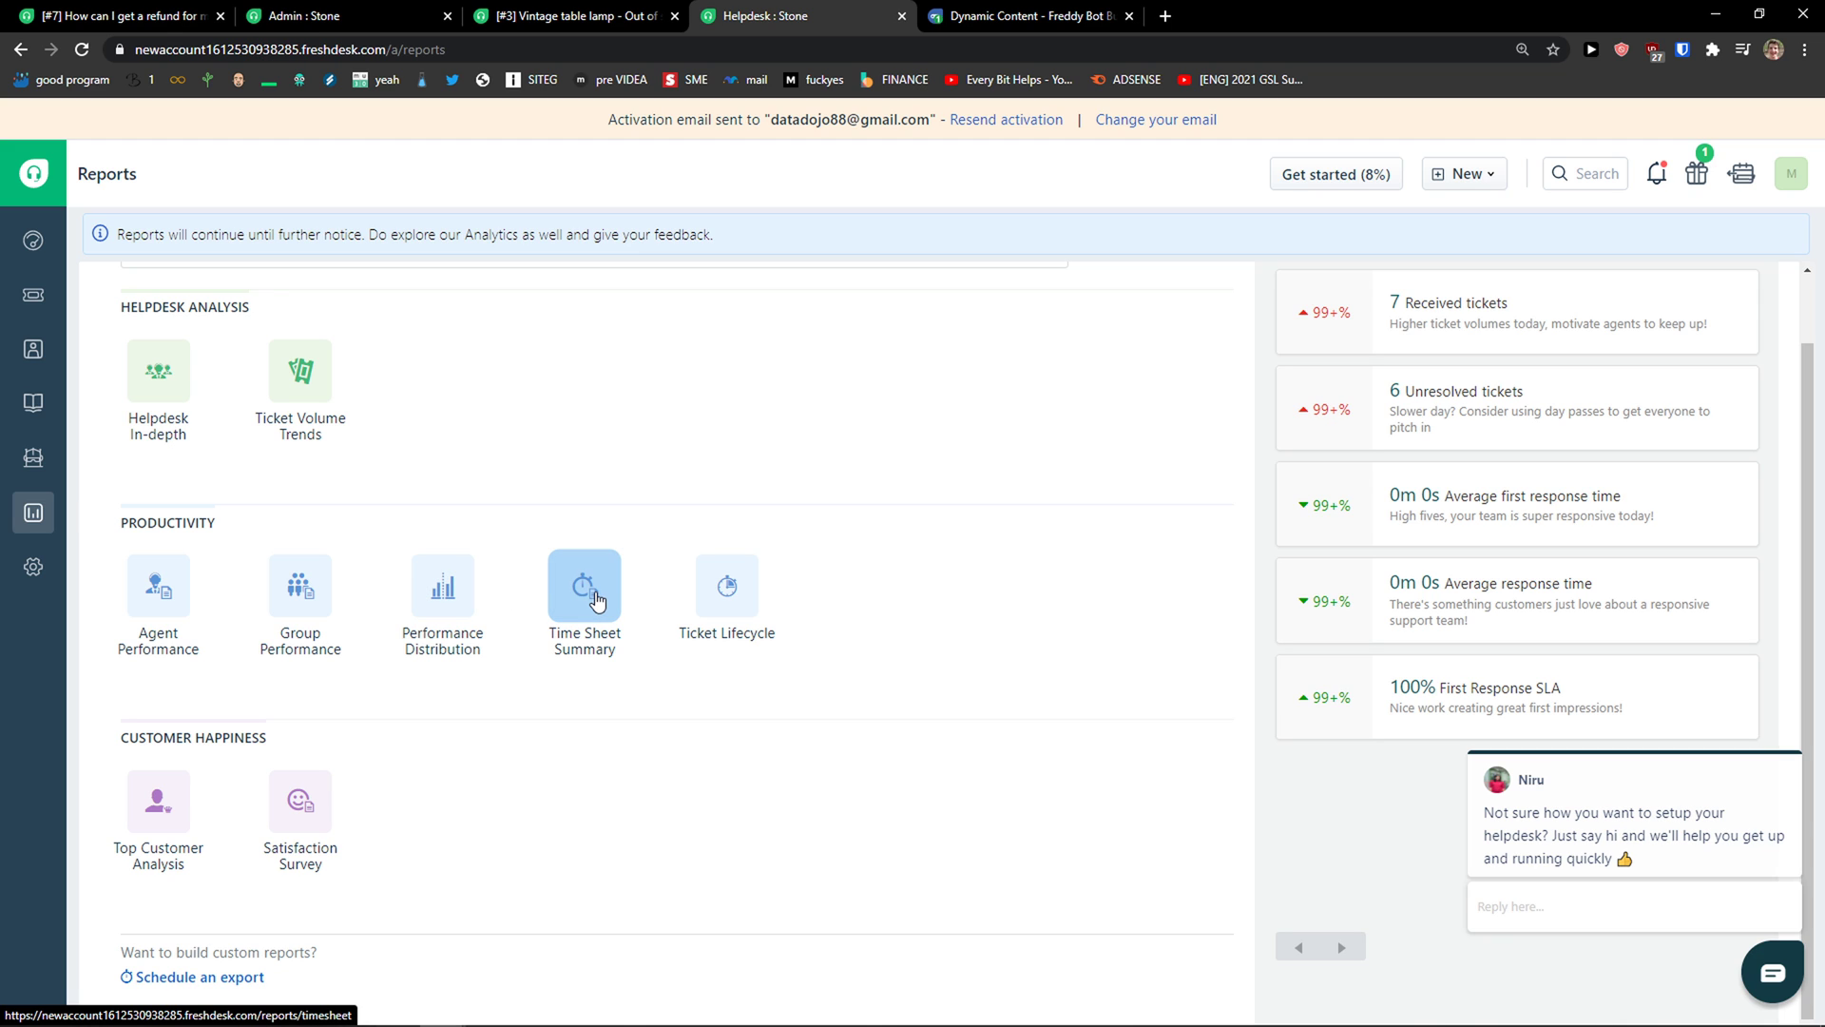
pyautogui.click(1784, 781)
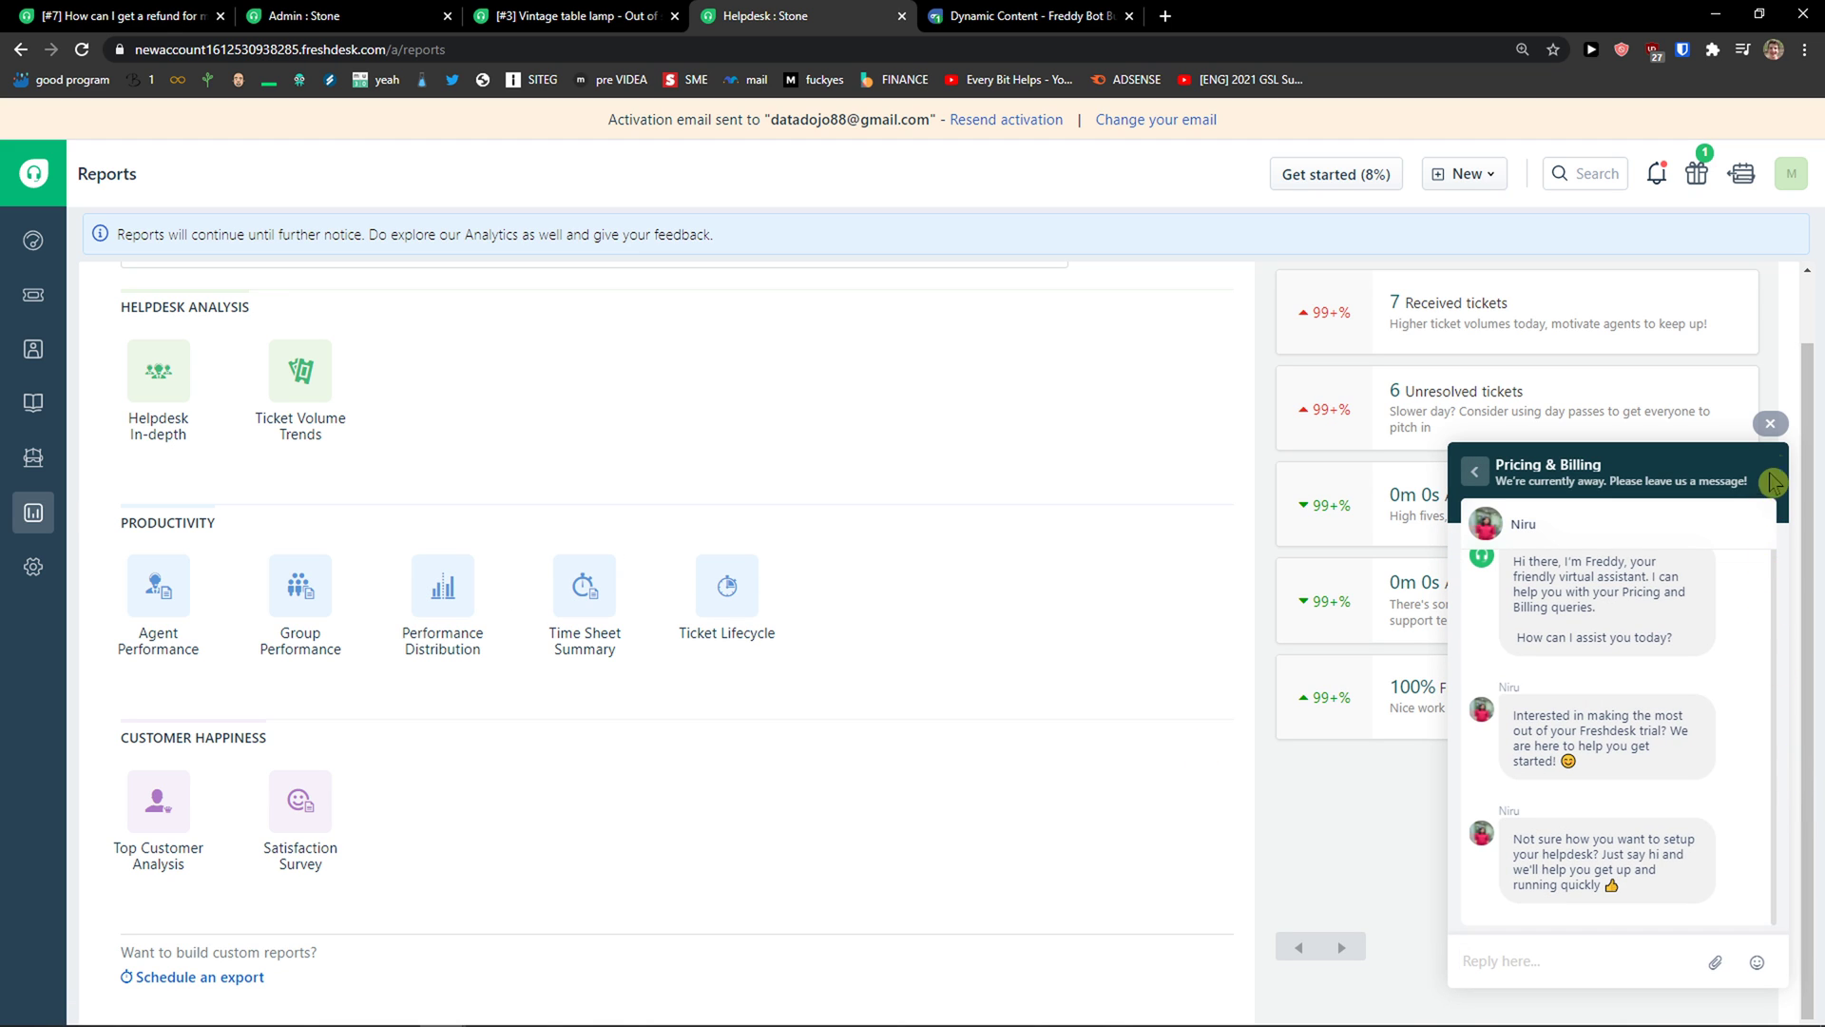
pyautogui.click(1768, 427)
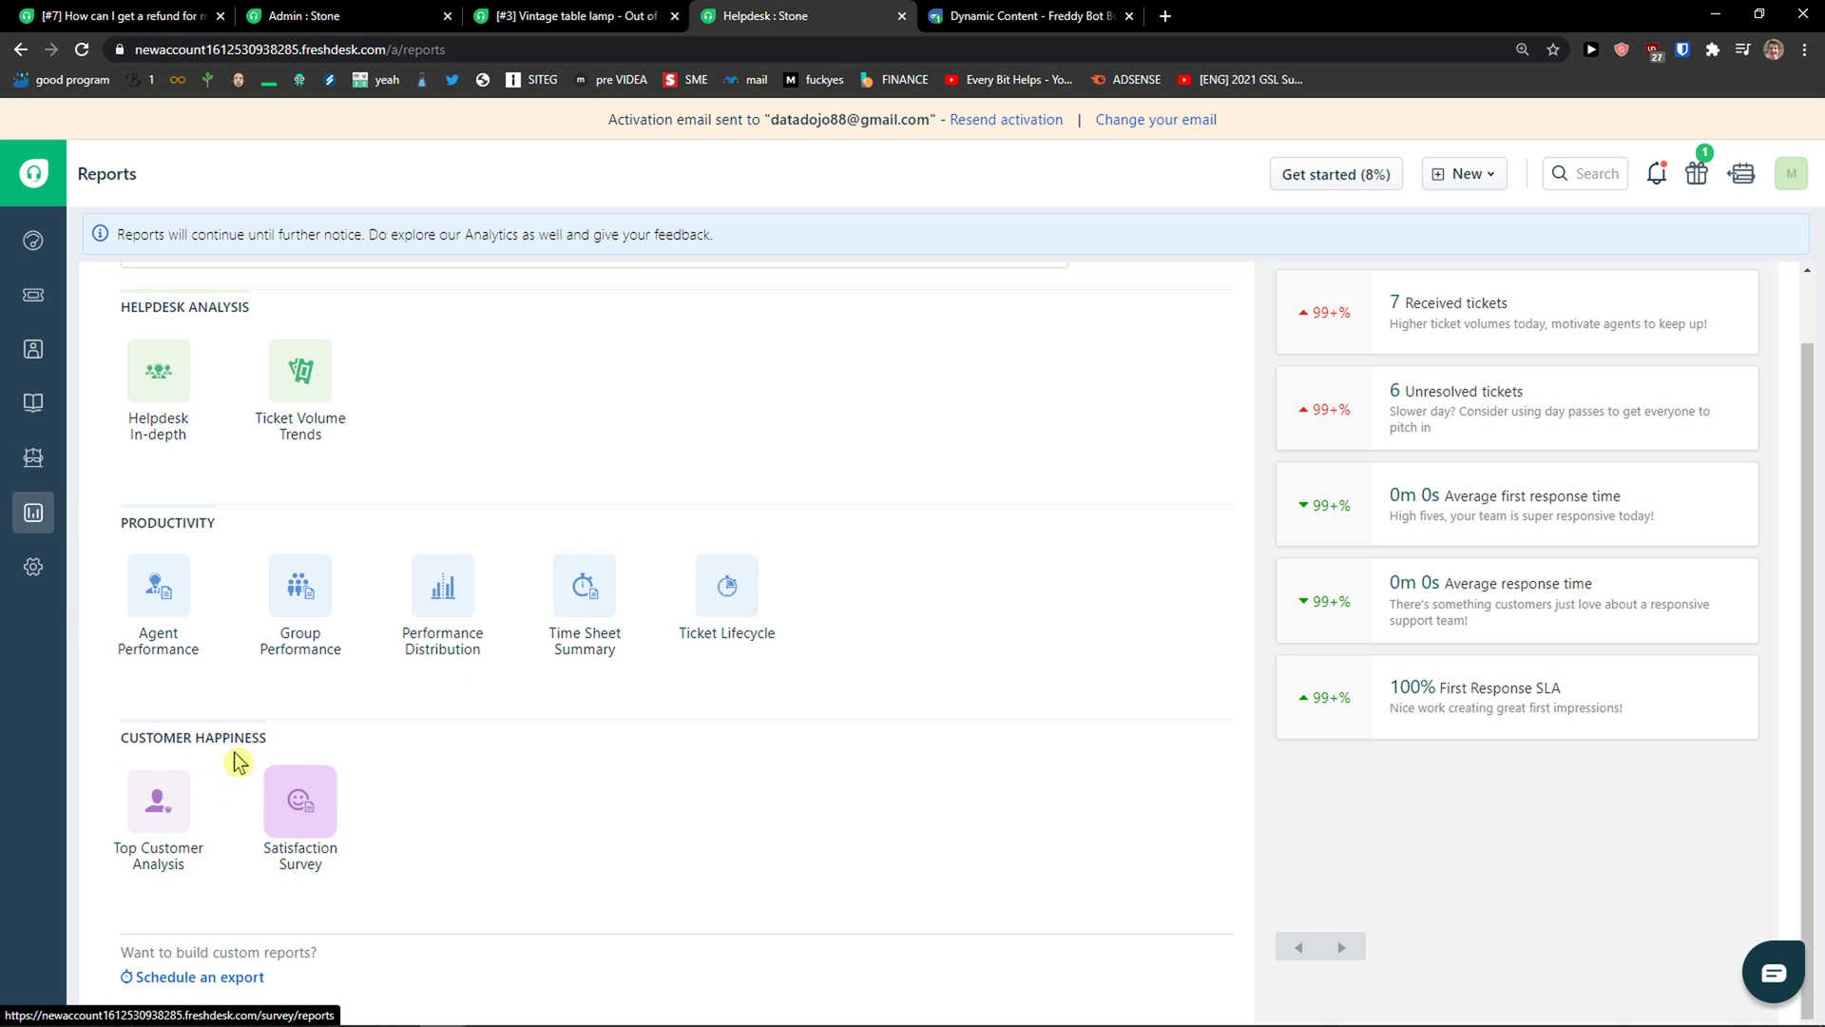
pyautogui.click(36, 568)
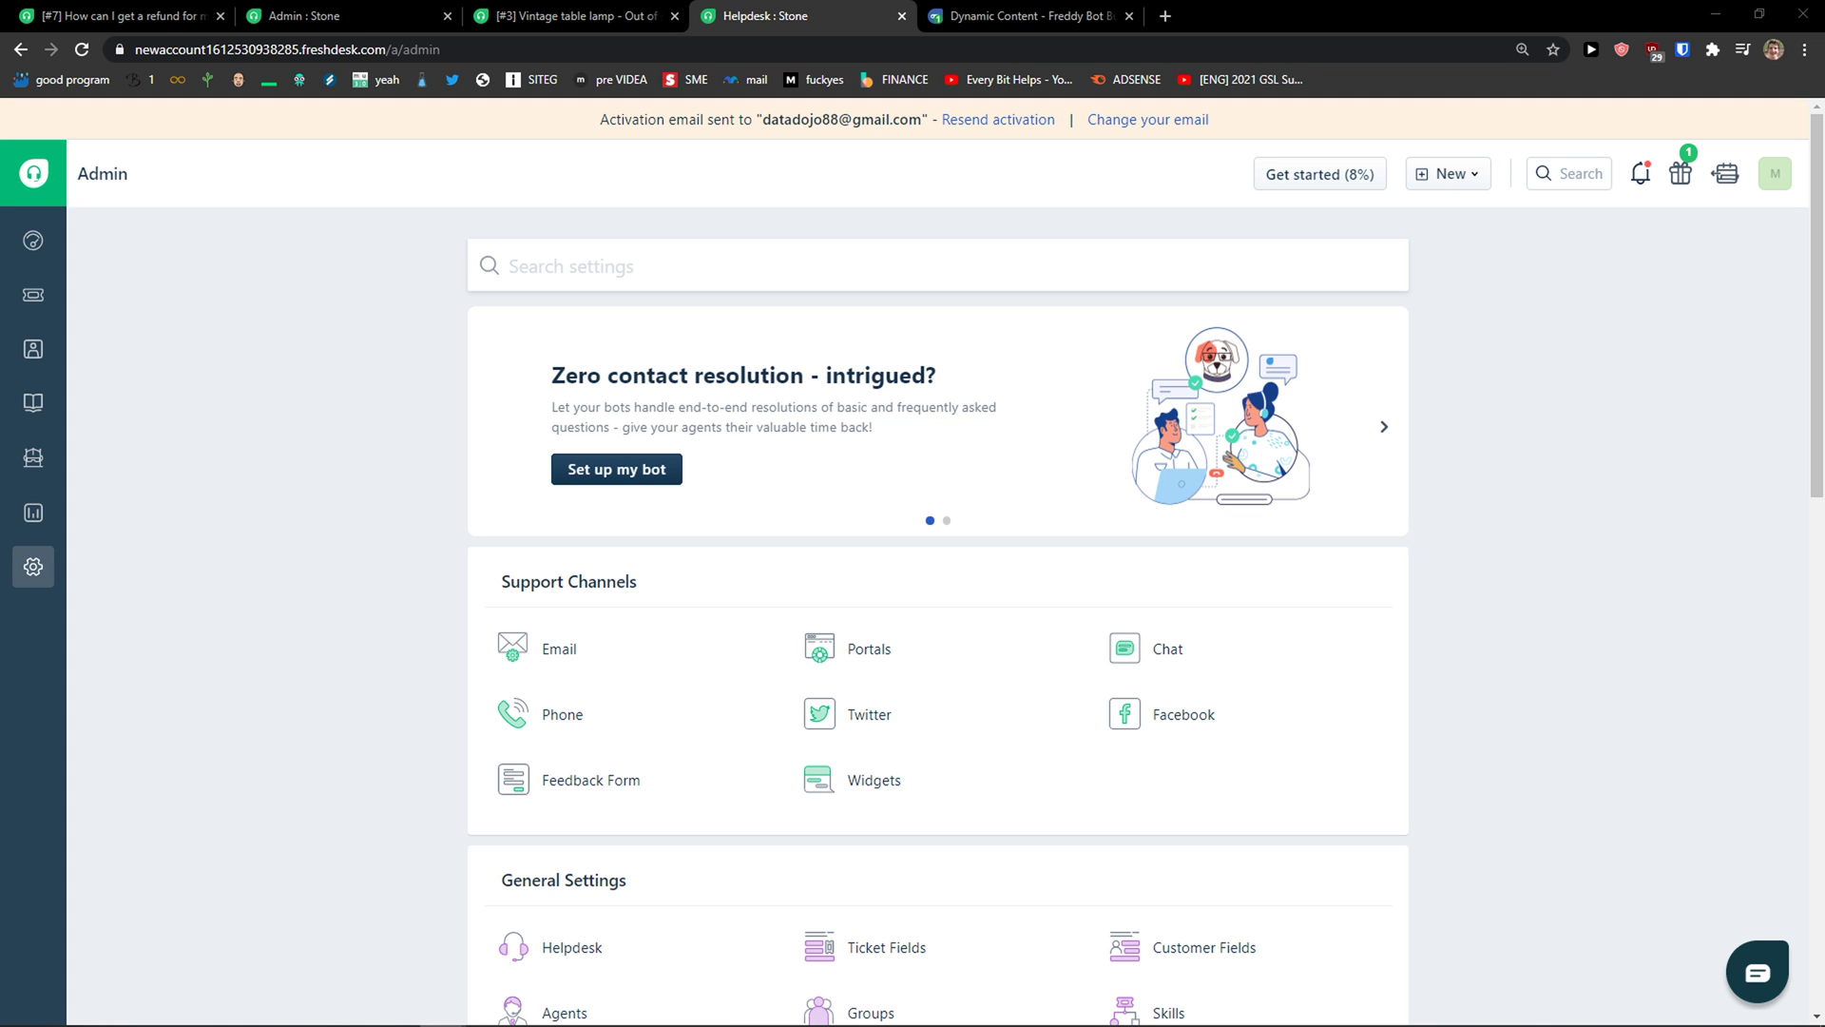
pyautogui.scroll(-4, 259, 568)
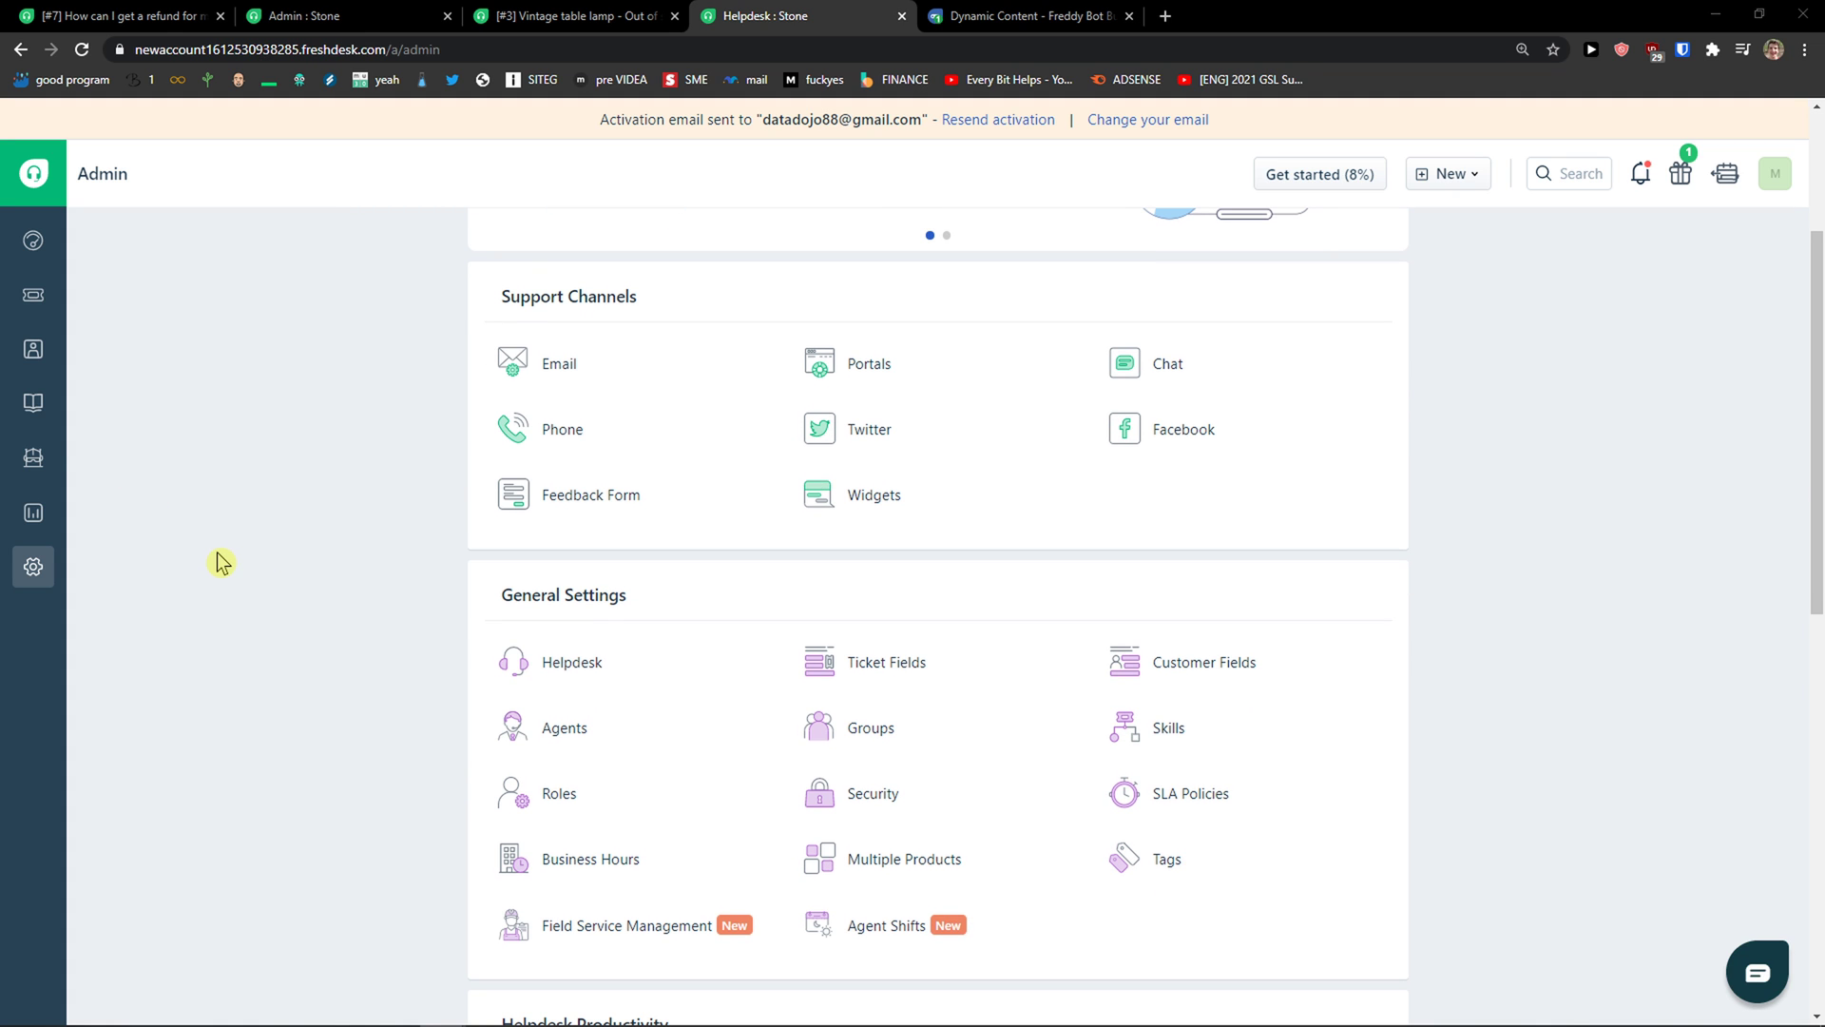
pyautogui.scroll(4, 212, 571)
pyautogui.scroll(-3, 359, 611)
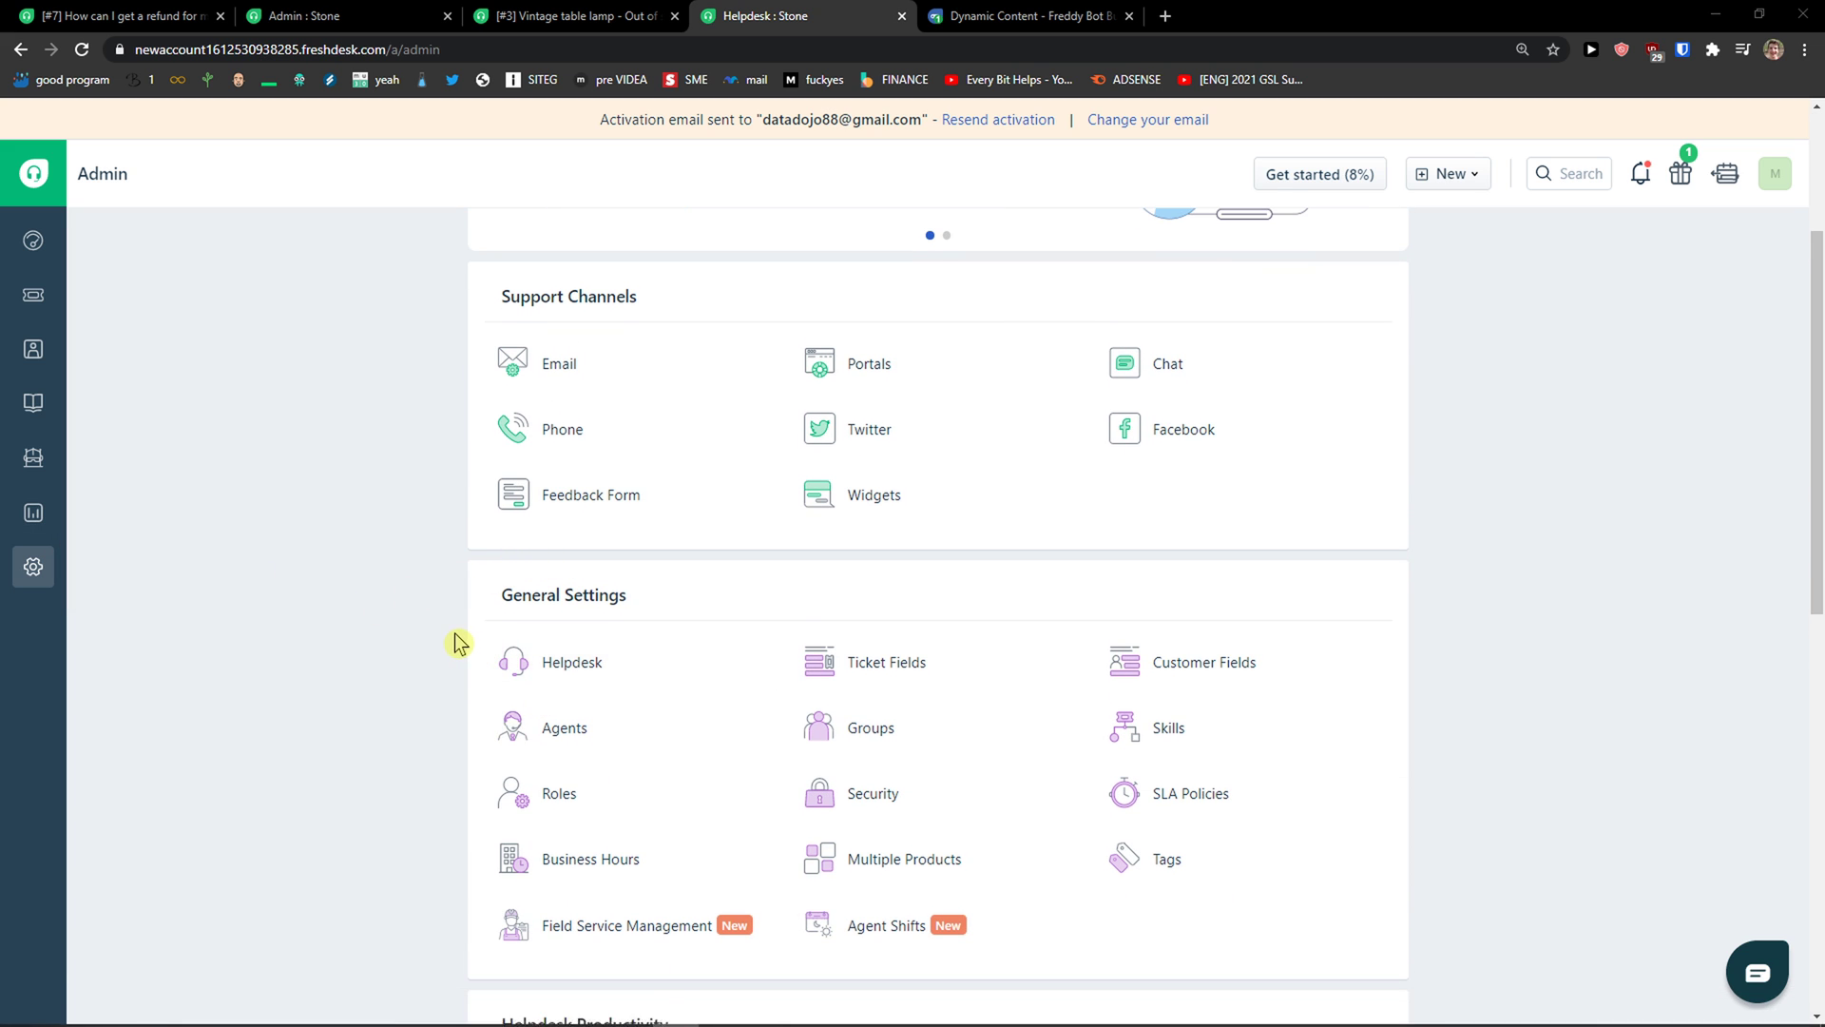
pyautogui.scroll(2, 457, 643)
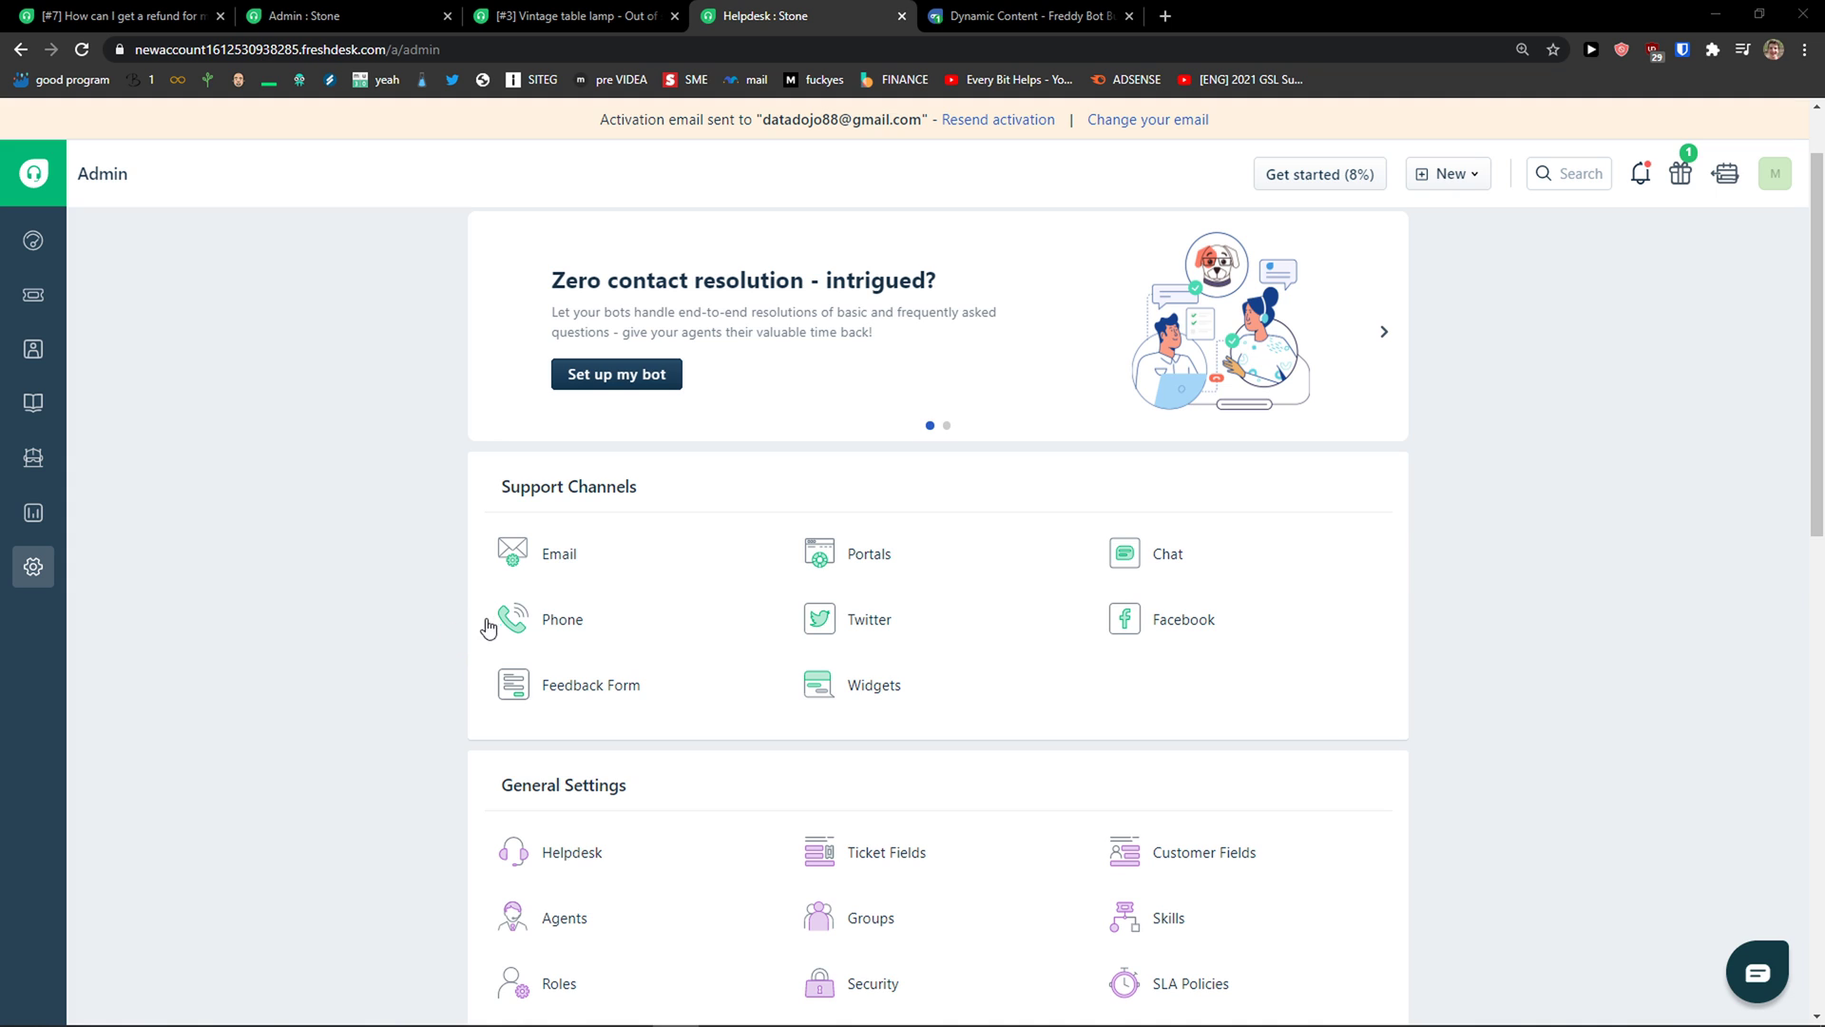
pyautogui.click(1169, 558)
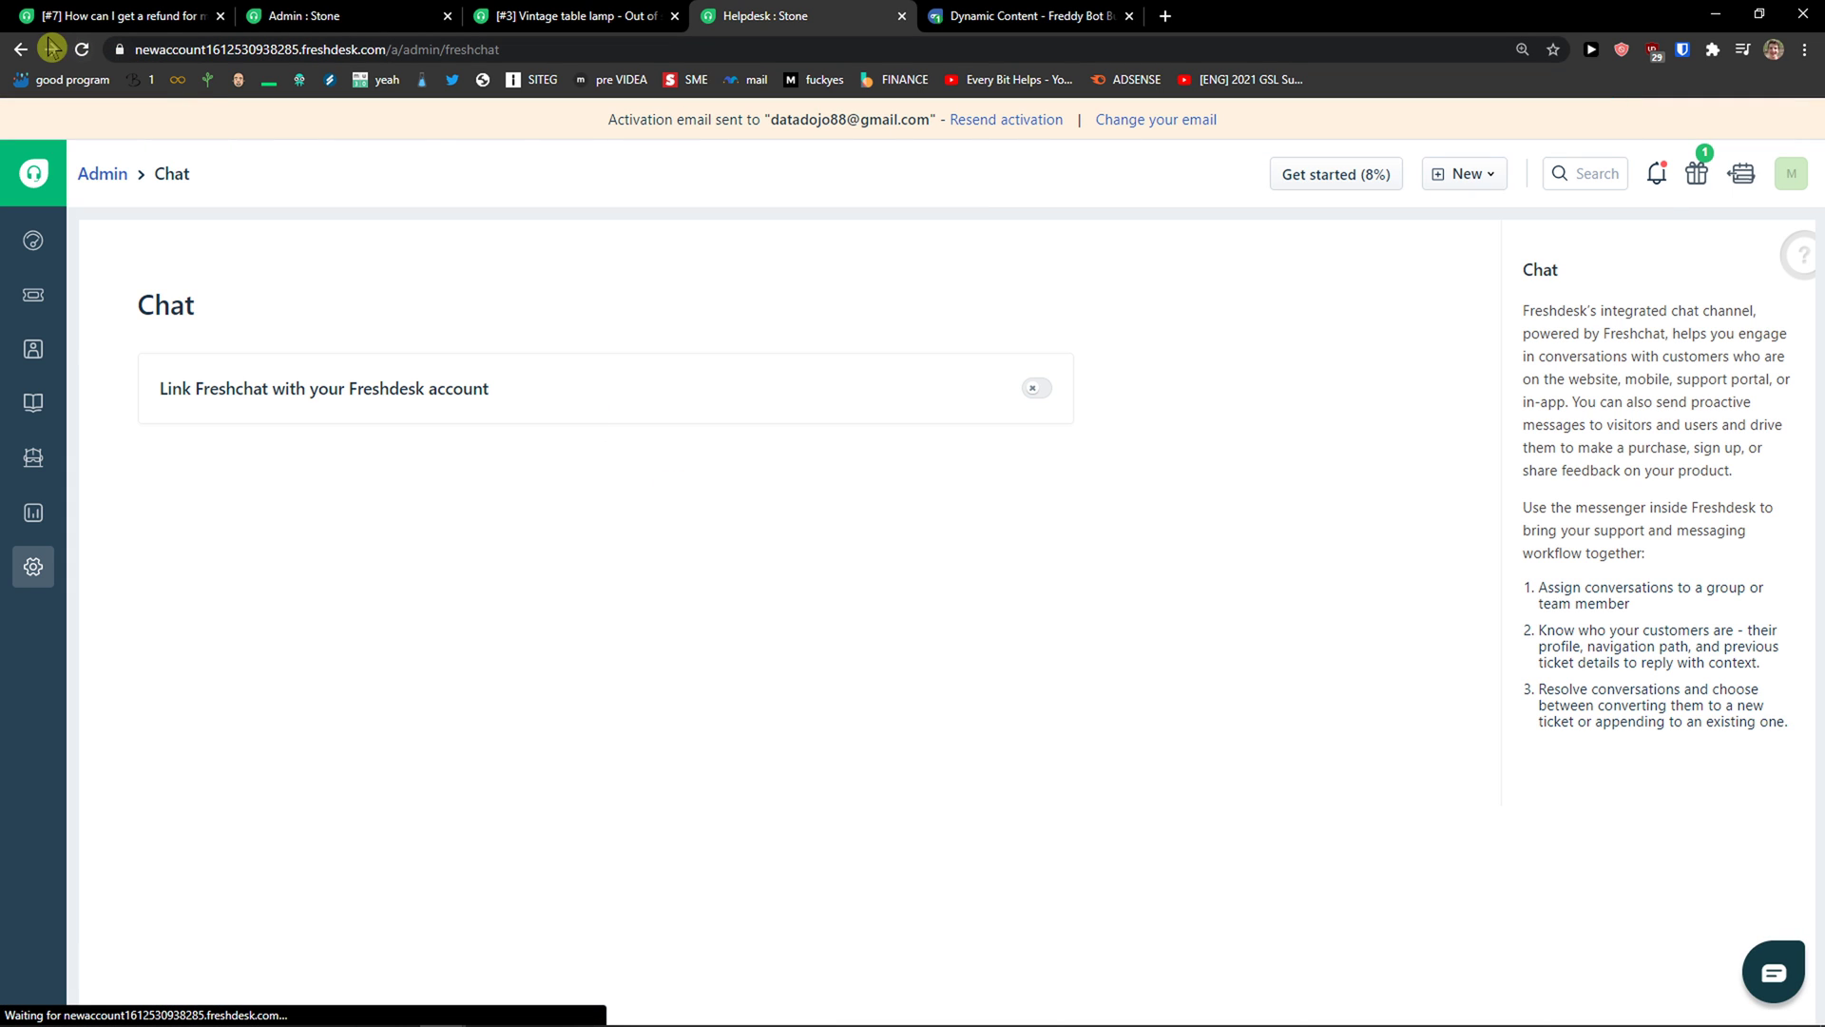
pyautogui.click(19, 52)
pyautogui.scroll(-2, 937, 522)
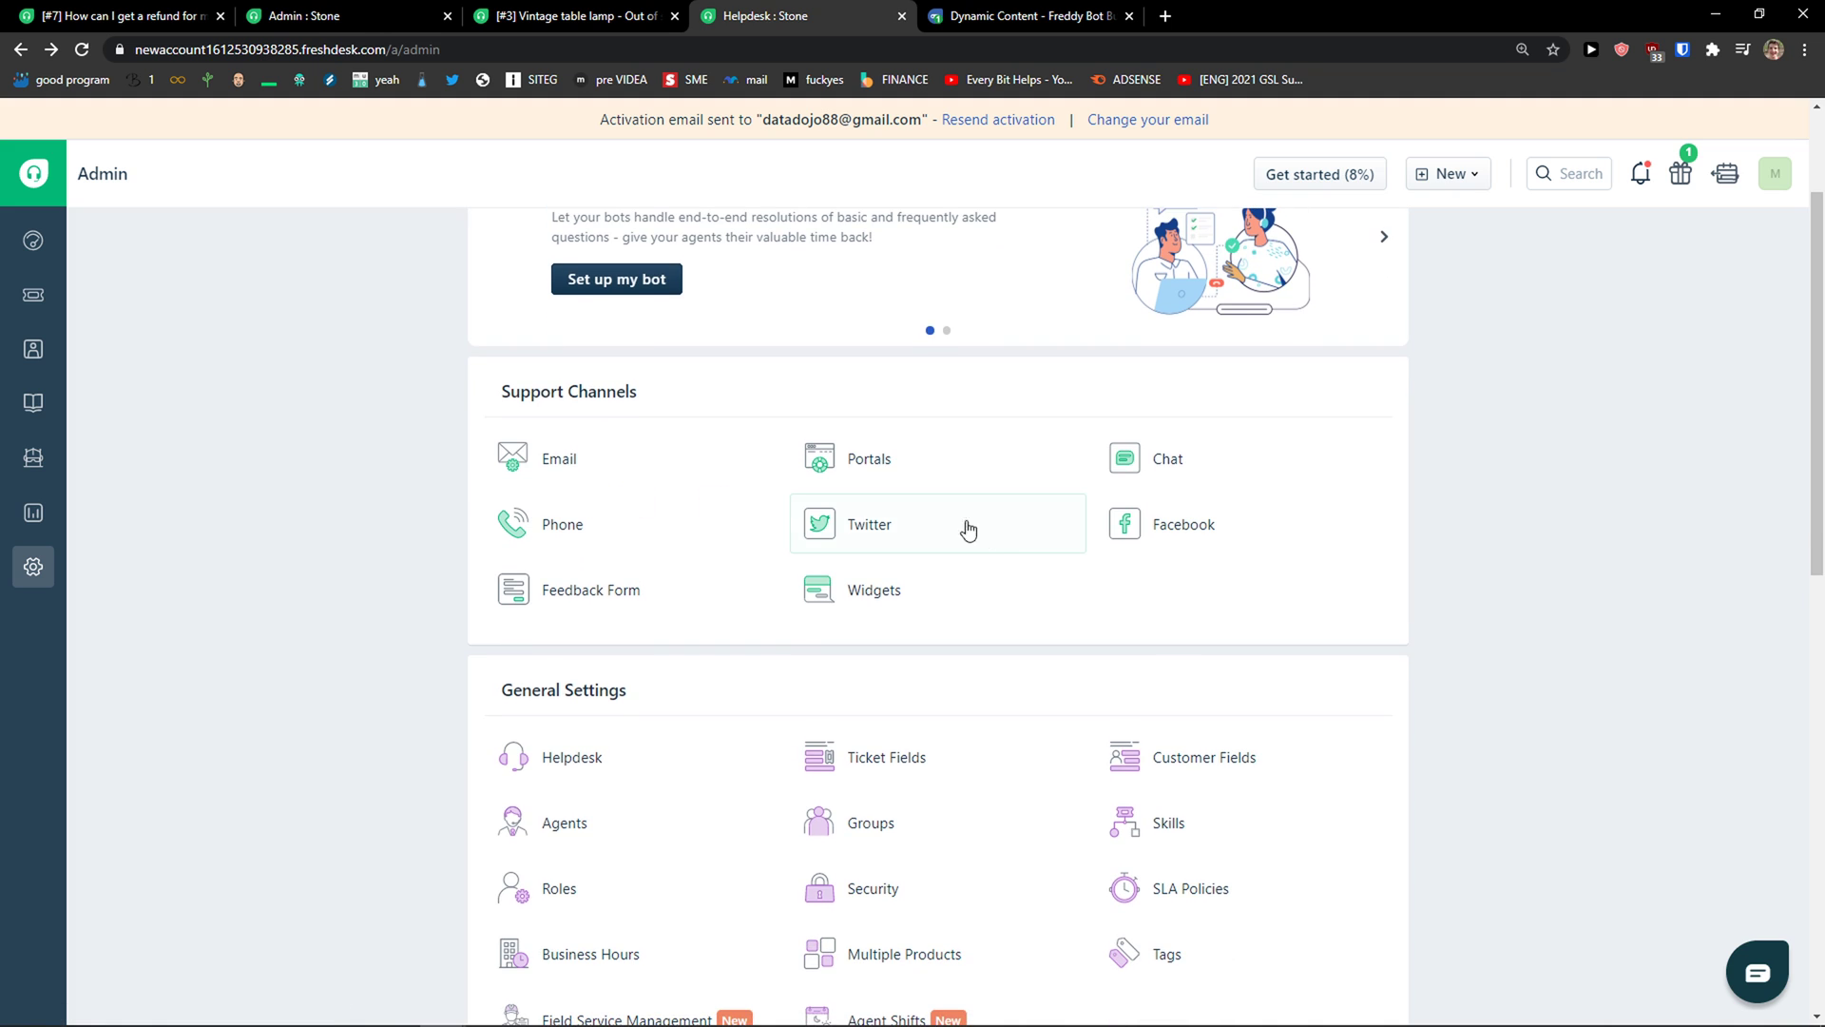
pyautogui.click(1126, 538)
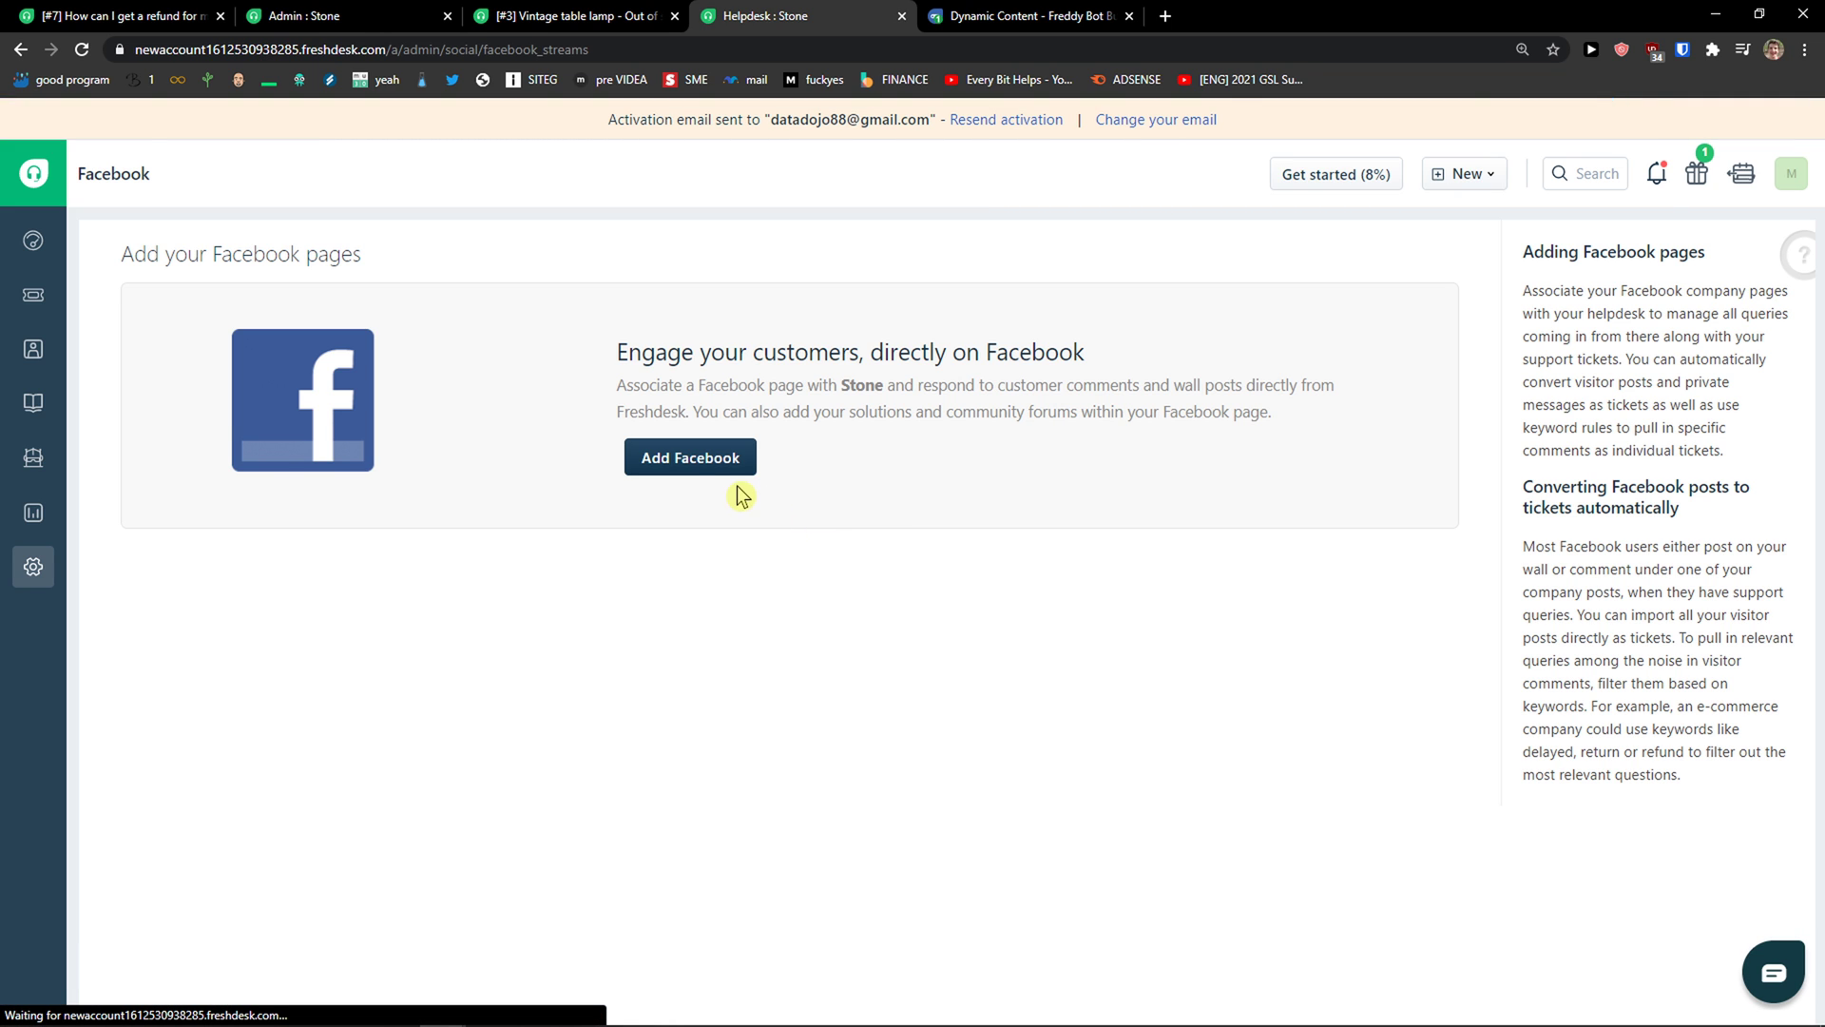
pyautogui.click(19, 49)
pyautogui.scroll(-4, 582, 541)
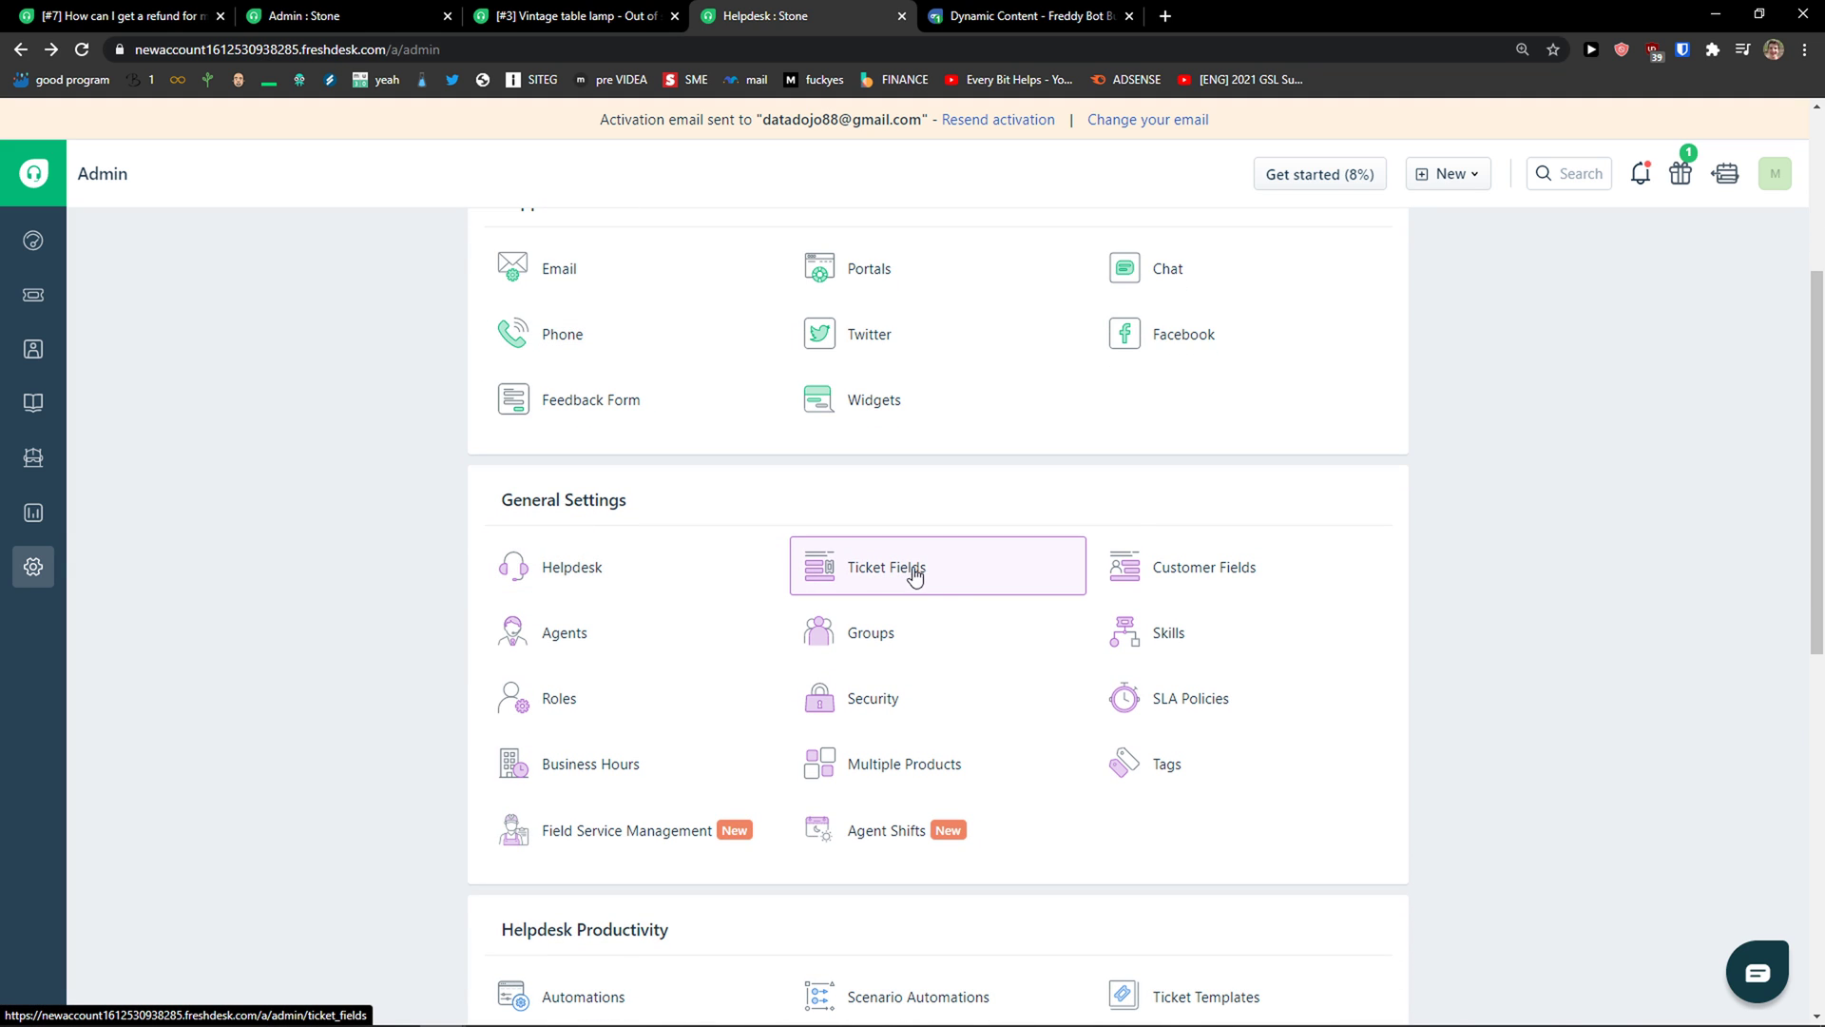
pyautogui.scroll(-2, 1637, 782)
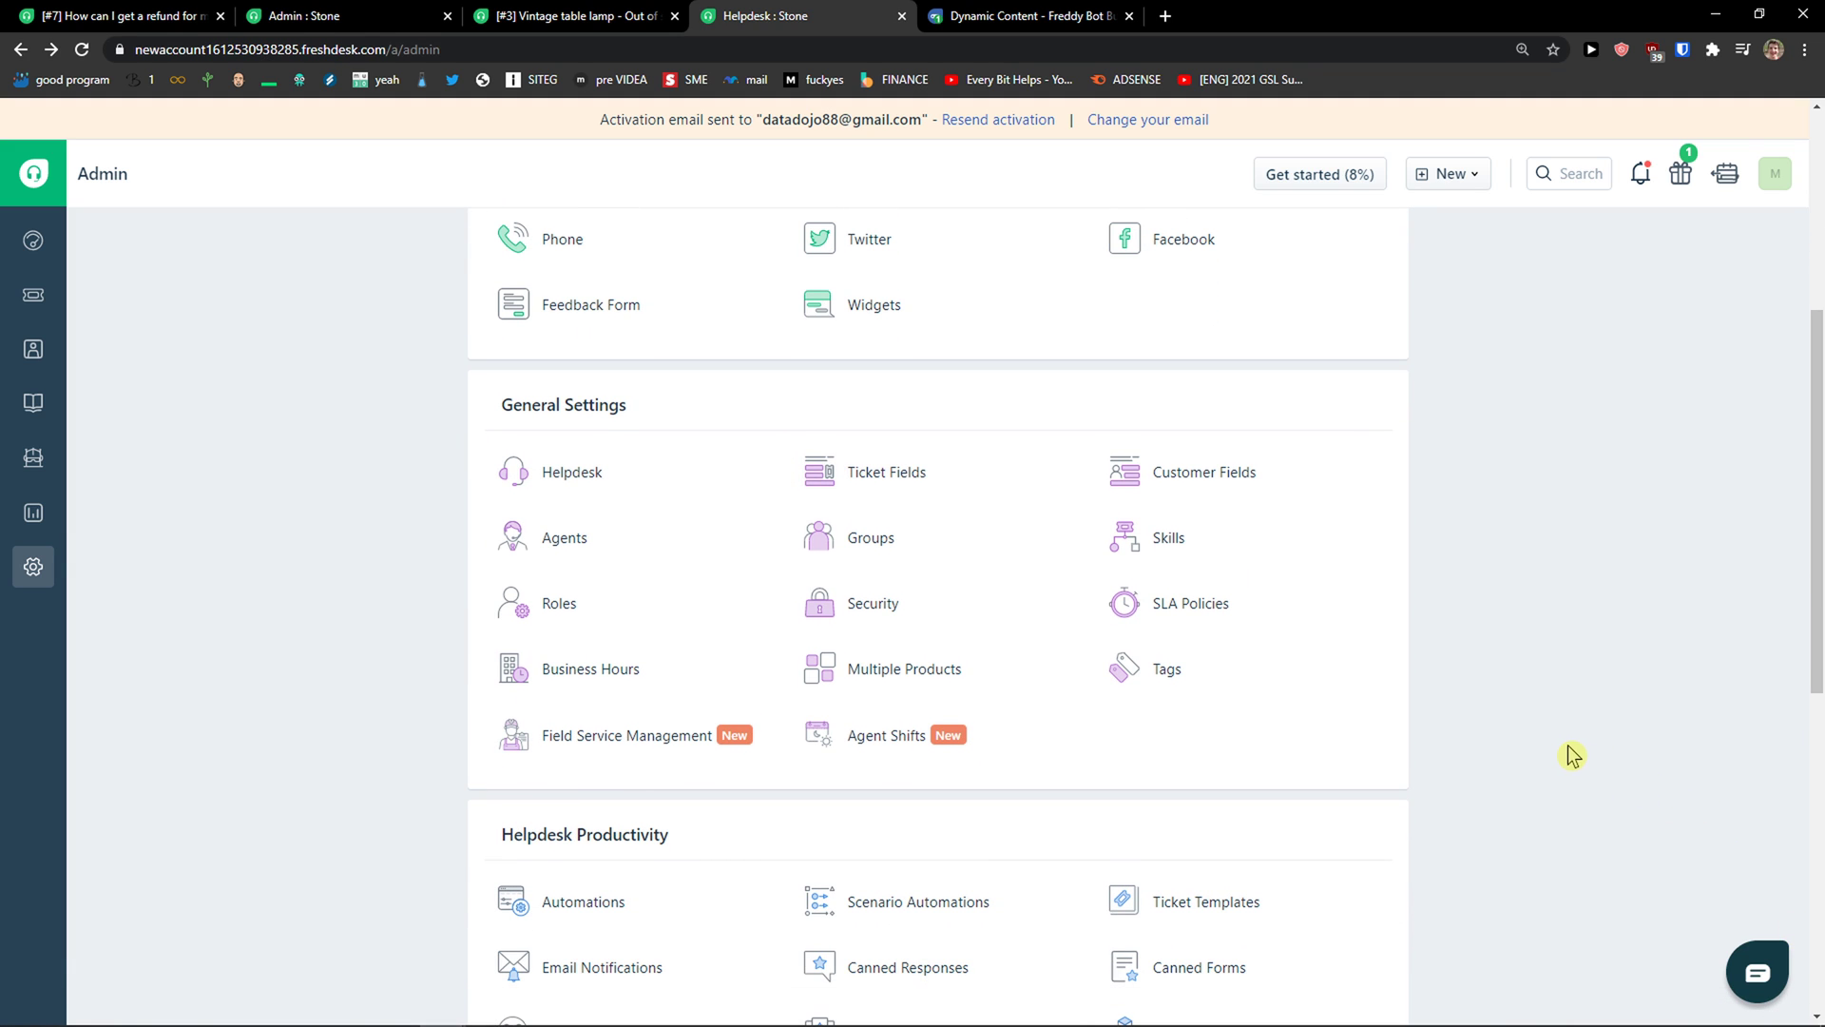
pyautogui.scroll(-1, 1372, 688)
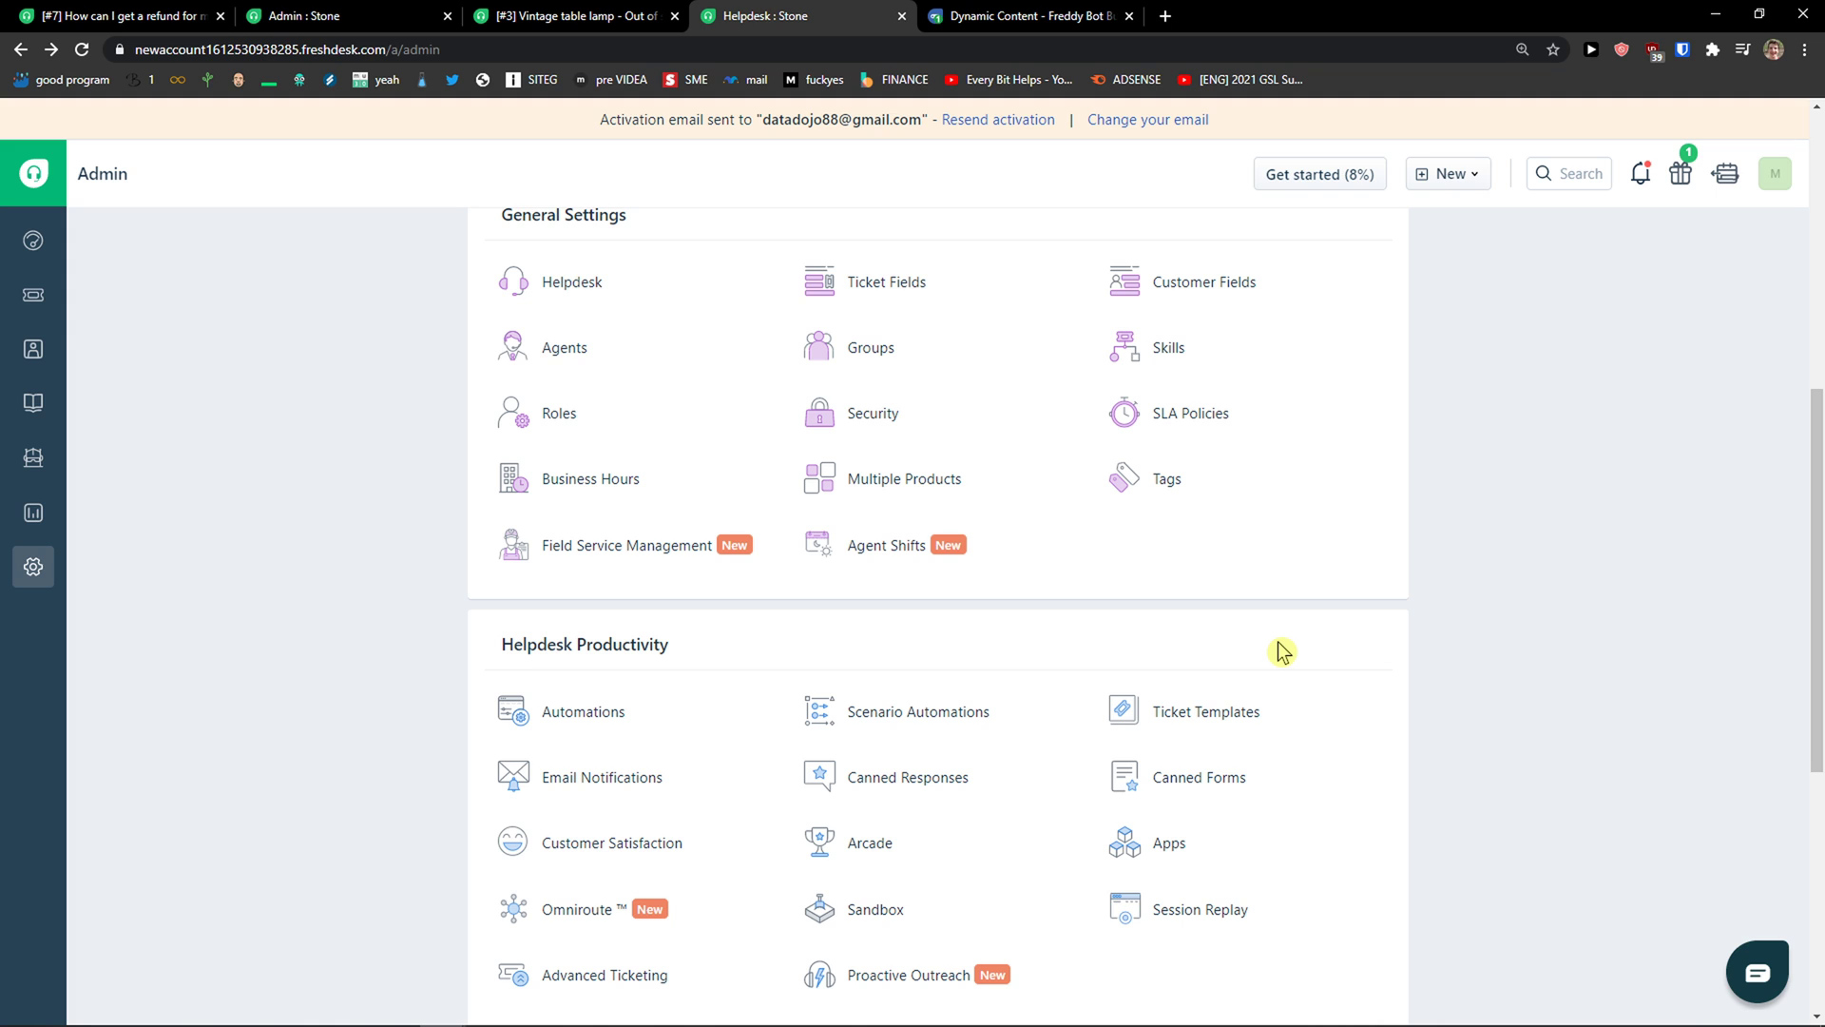
pyautogui.scroll(-1, 1245, 633)
pyautogui.scroll(6, 1235, 632)
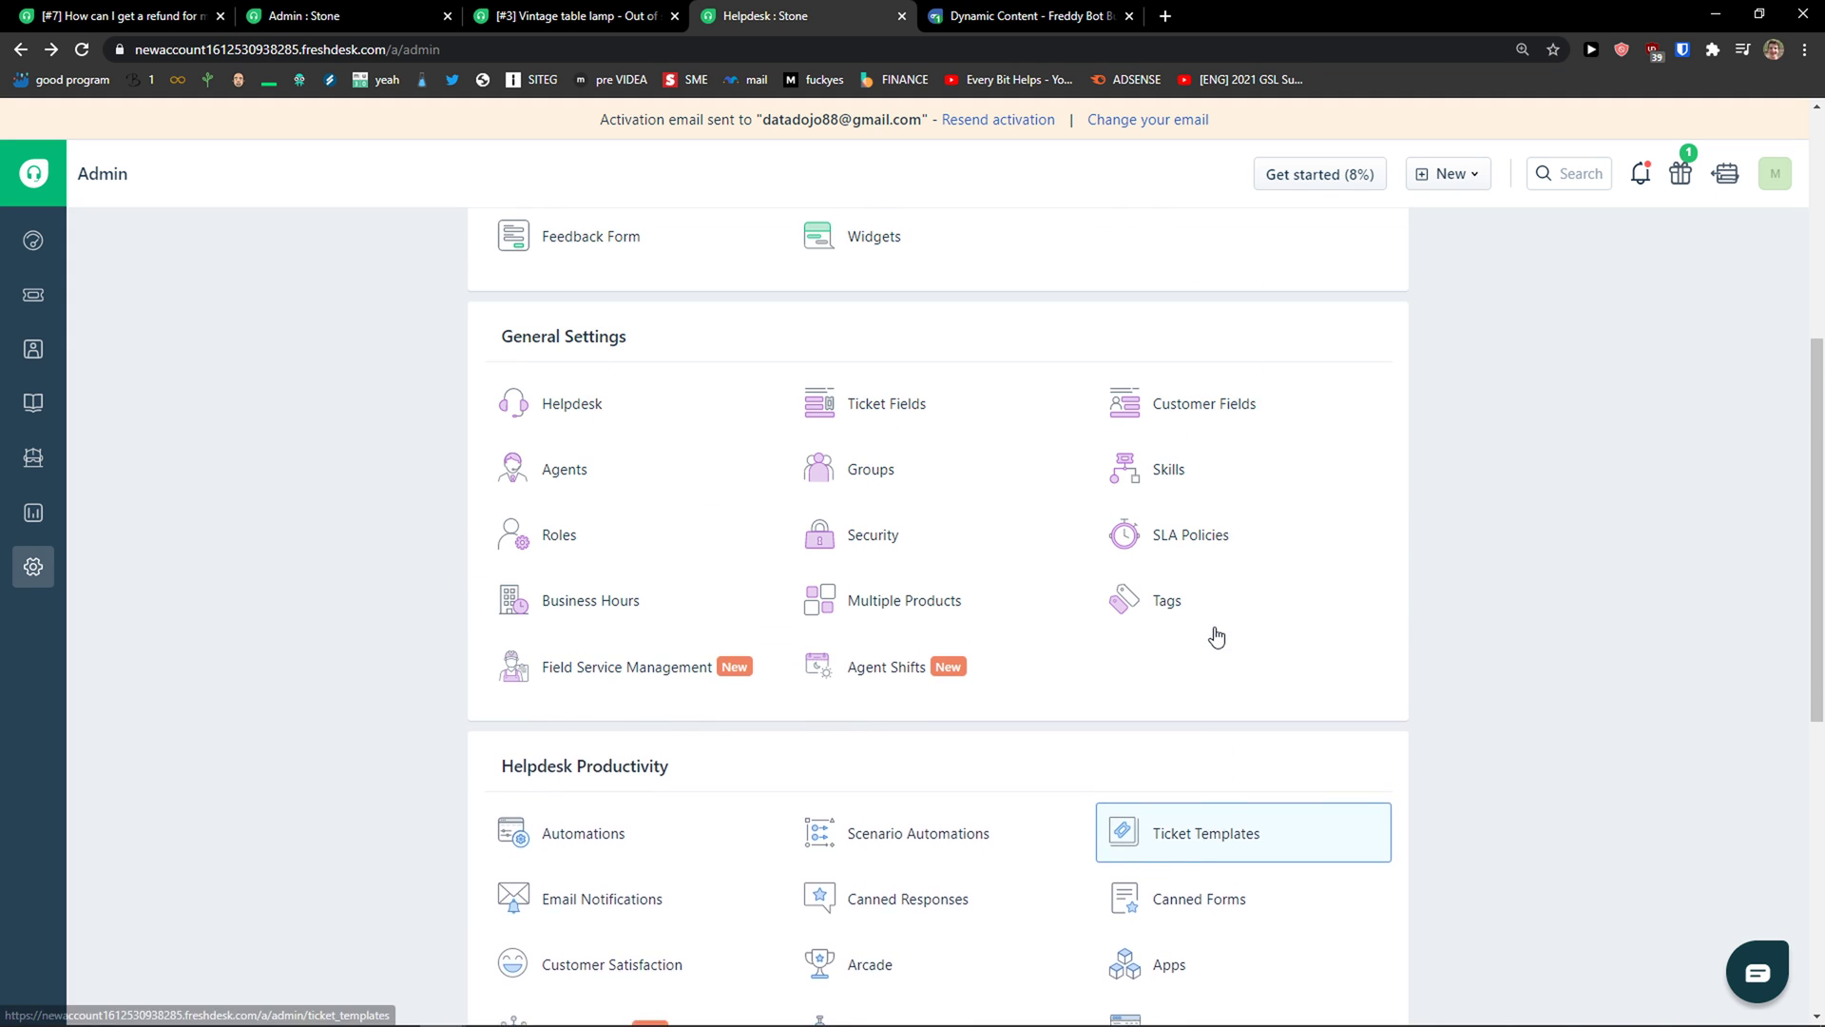